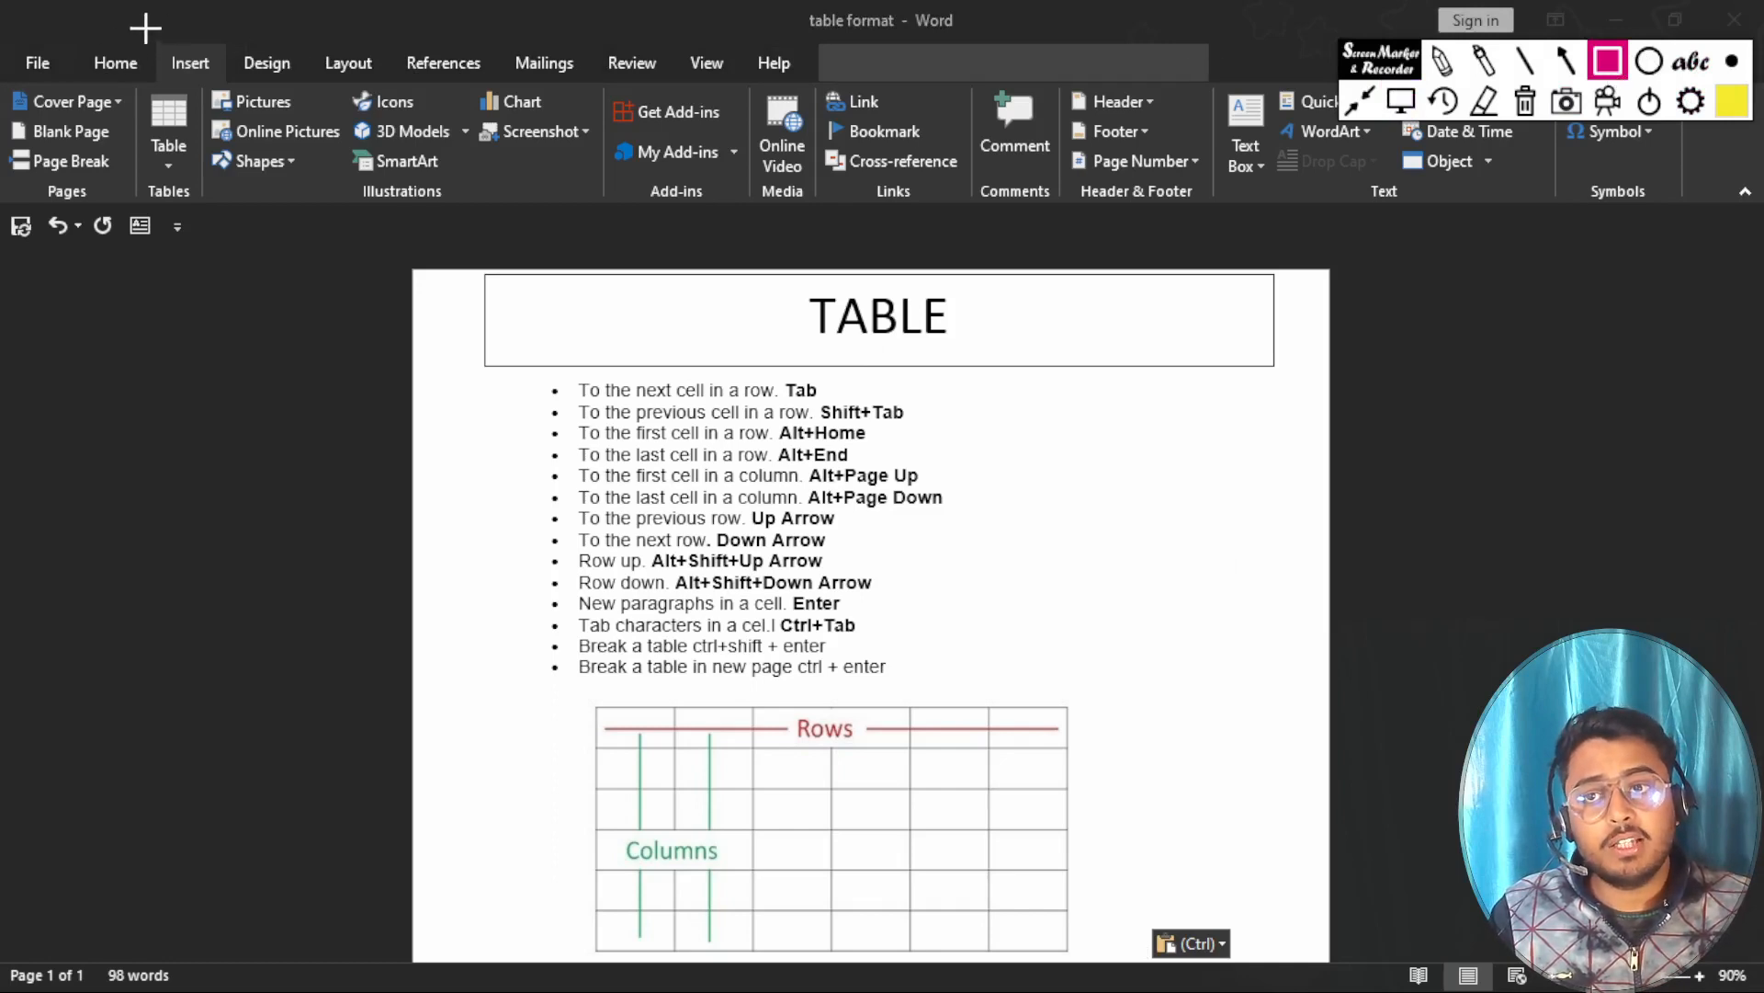
Outline the Insert heading and the Table command with yellow rectangle annotations.
left_click_drag(145, 28, 241, 87)
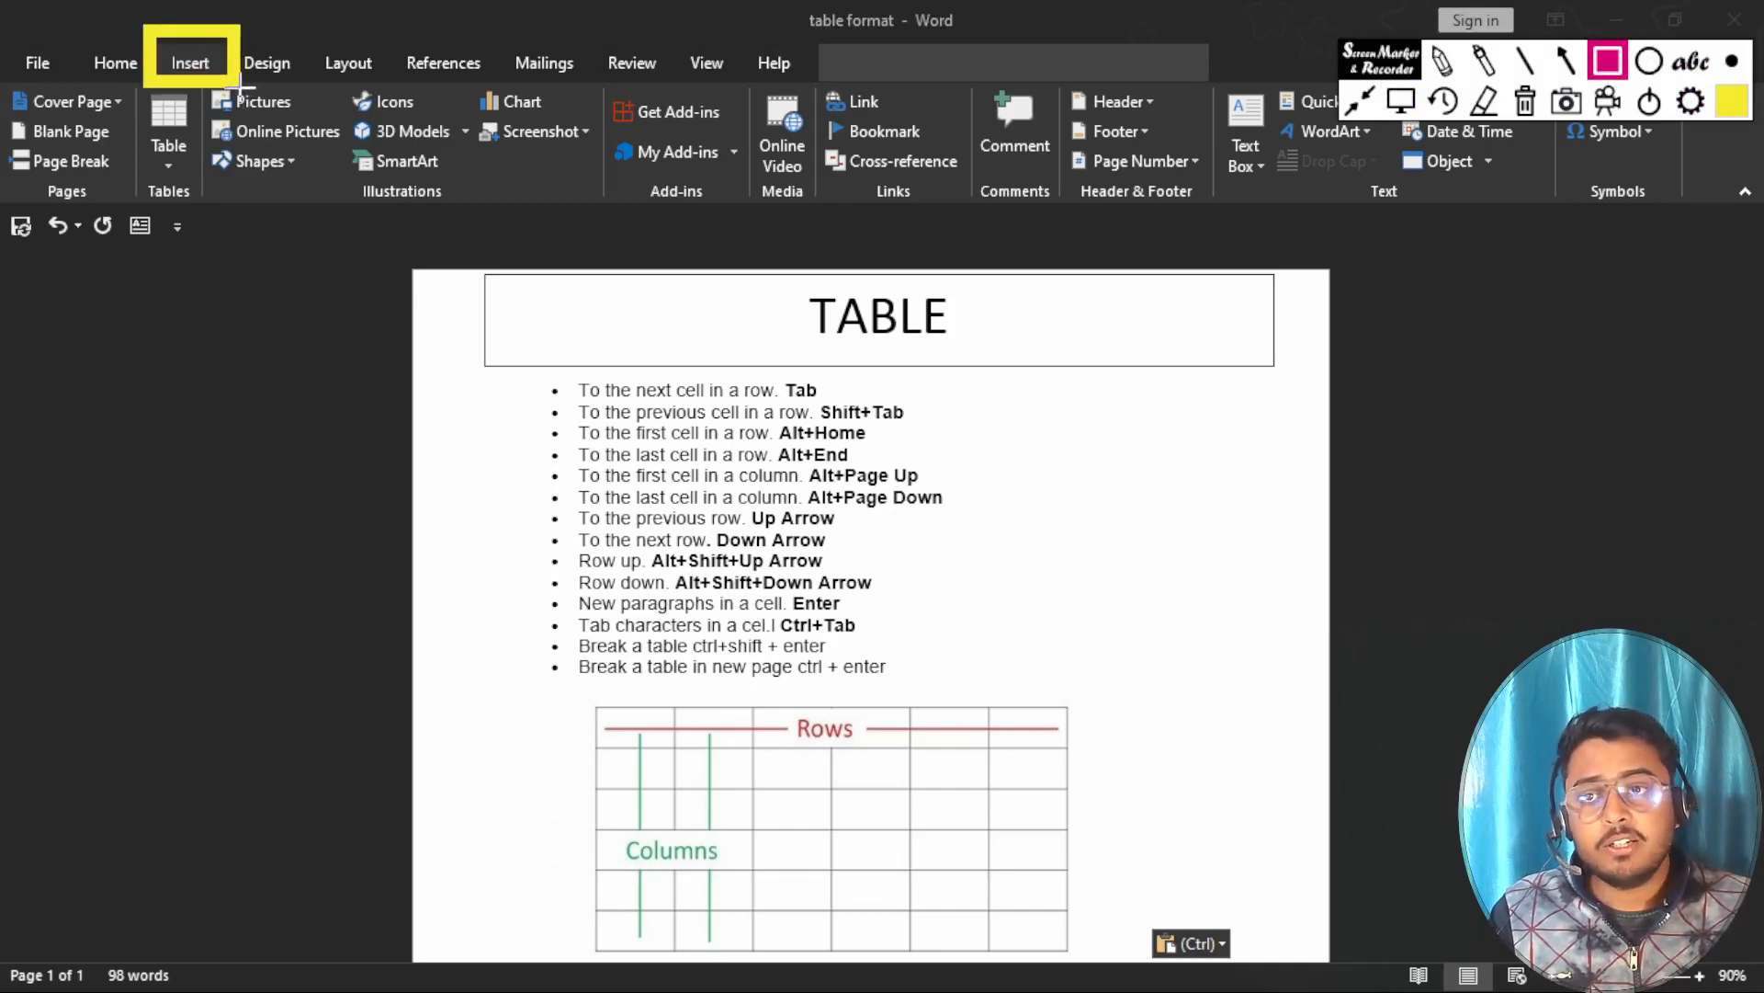
left_click(1740, 69)
left_click(1466, 85)
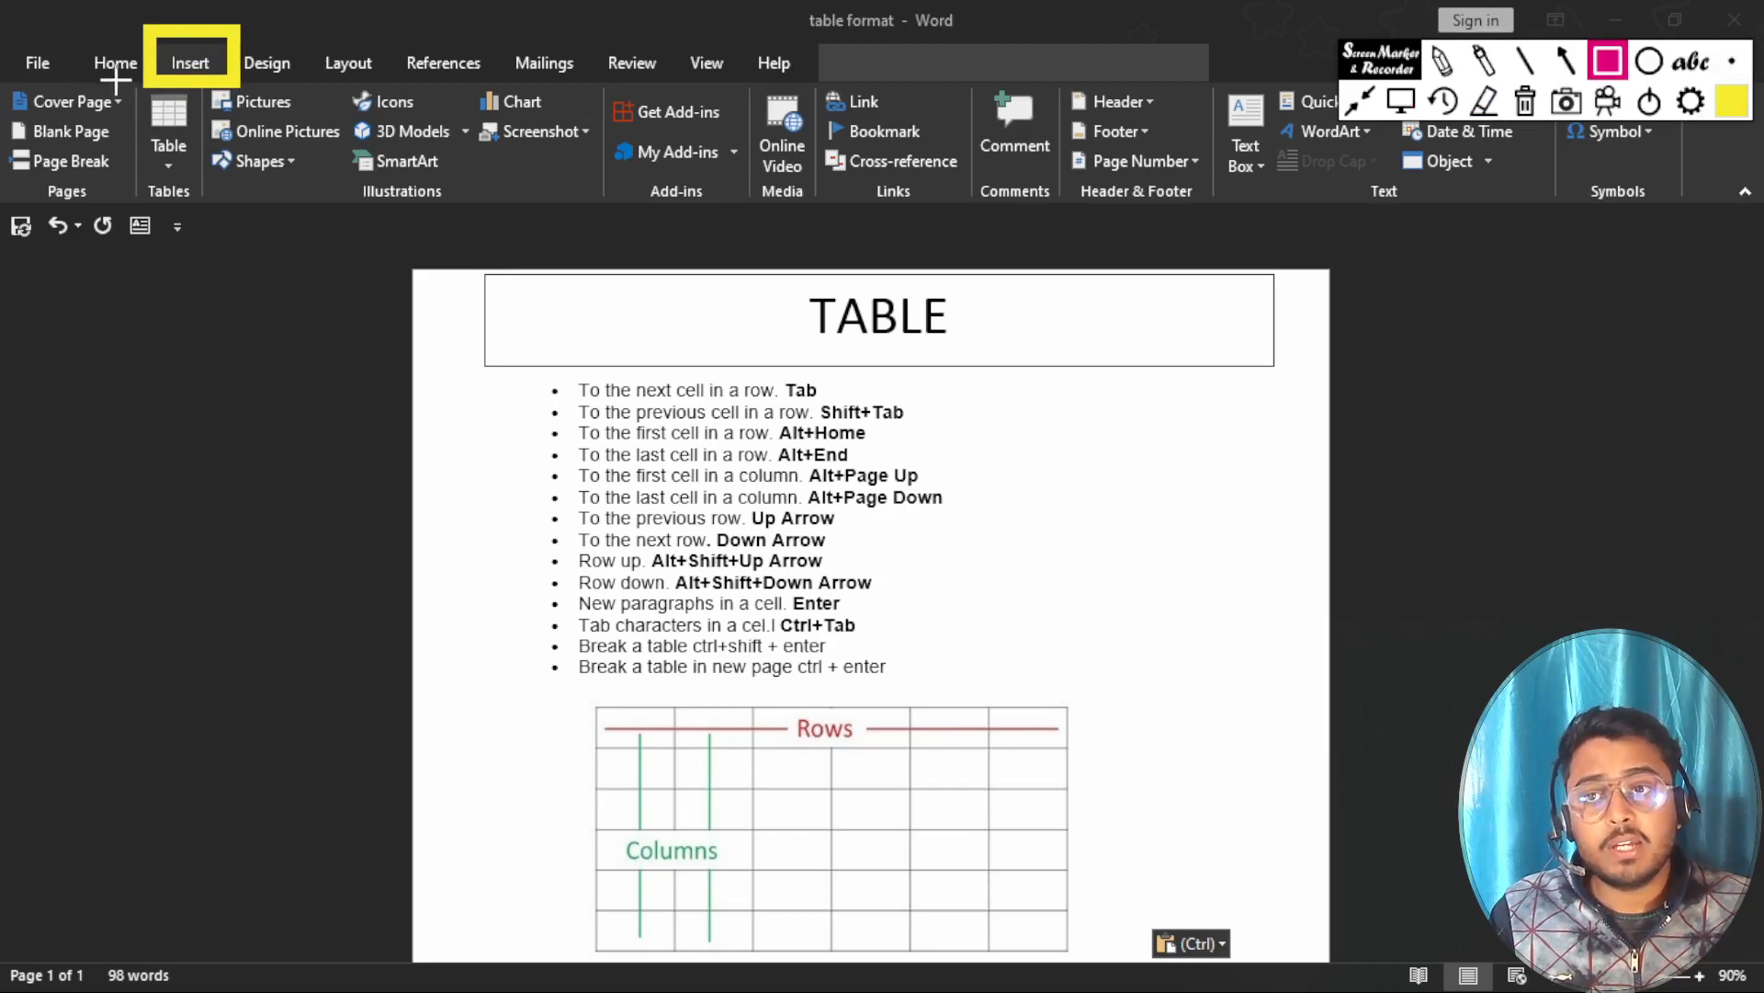
left_click_drag(122, 80, 211, 215)
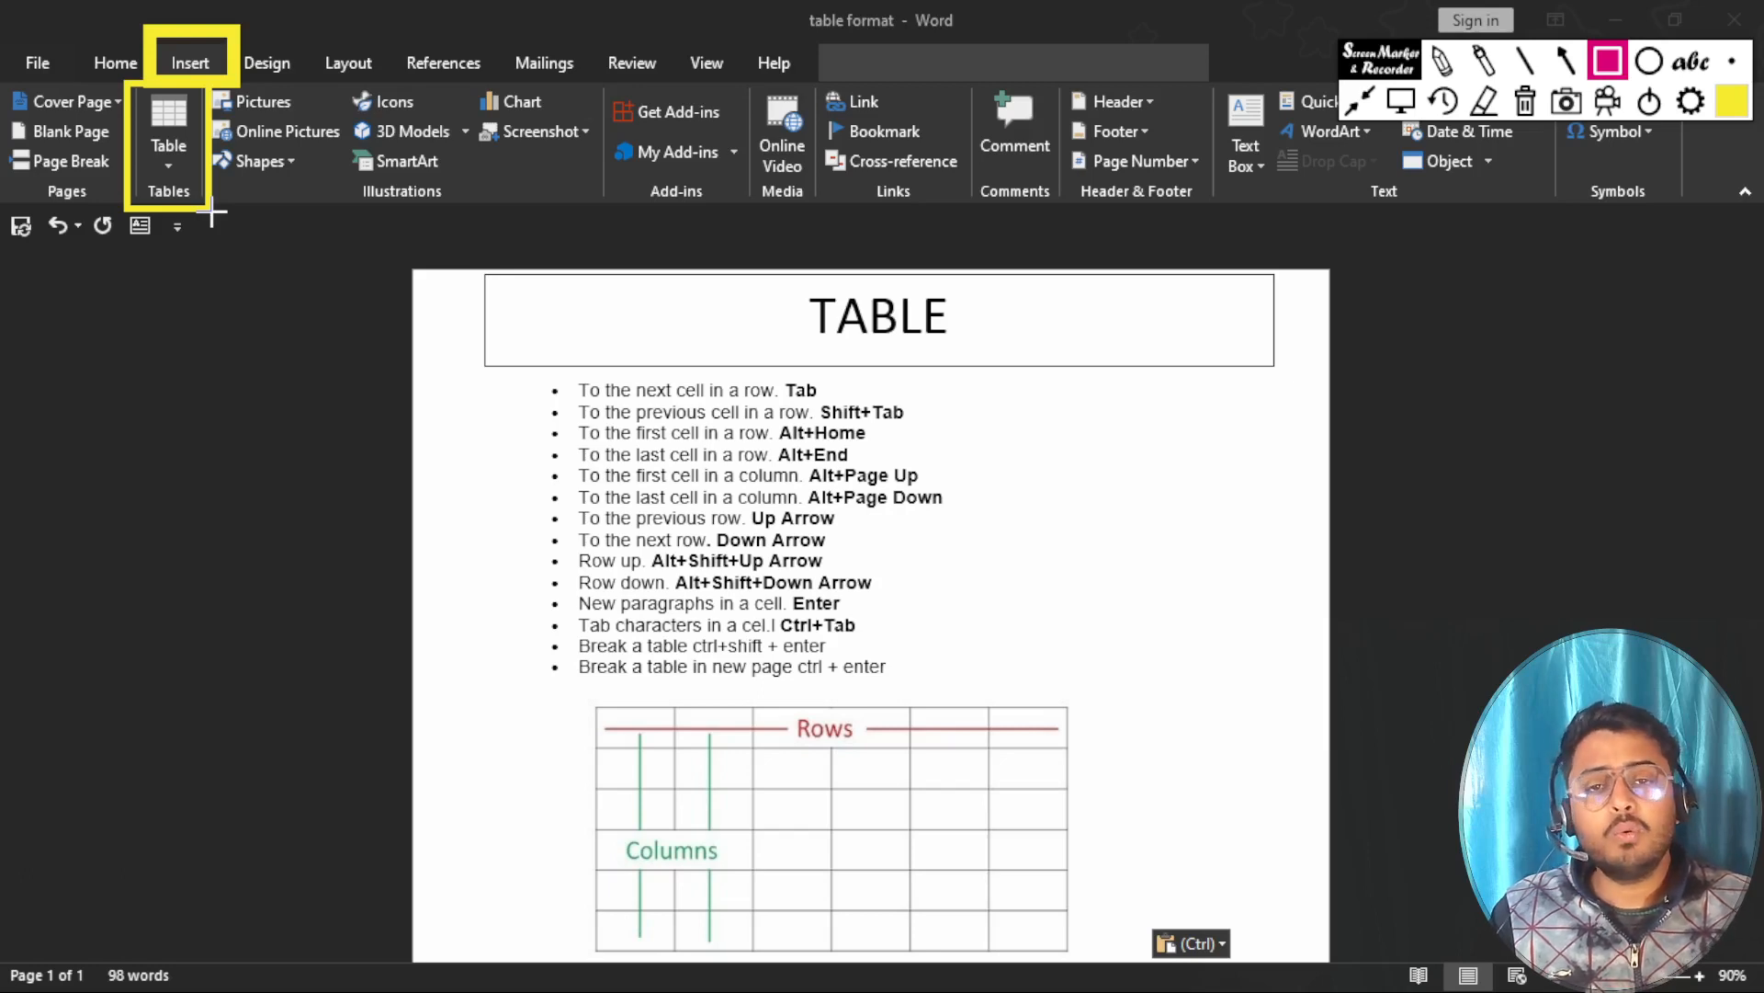
Return to normal pointer mode and look at the available table insertion options.
left_click(1401, 105)
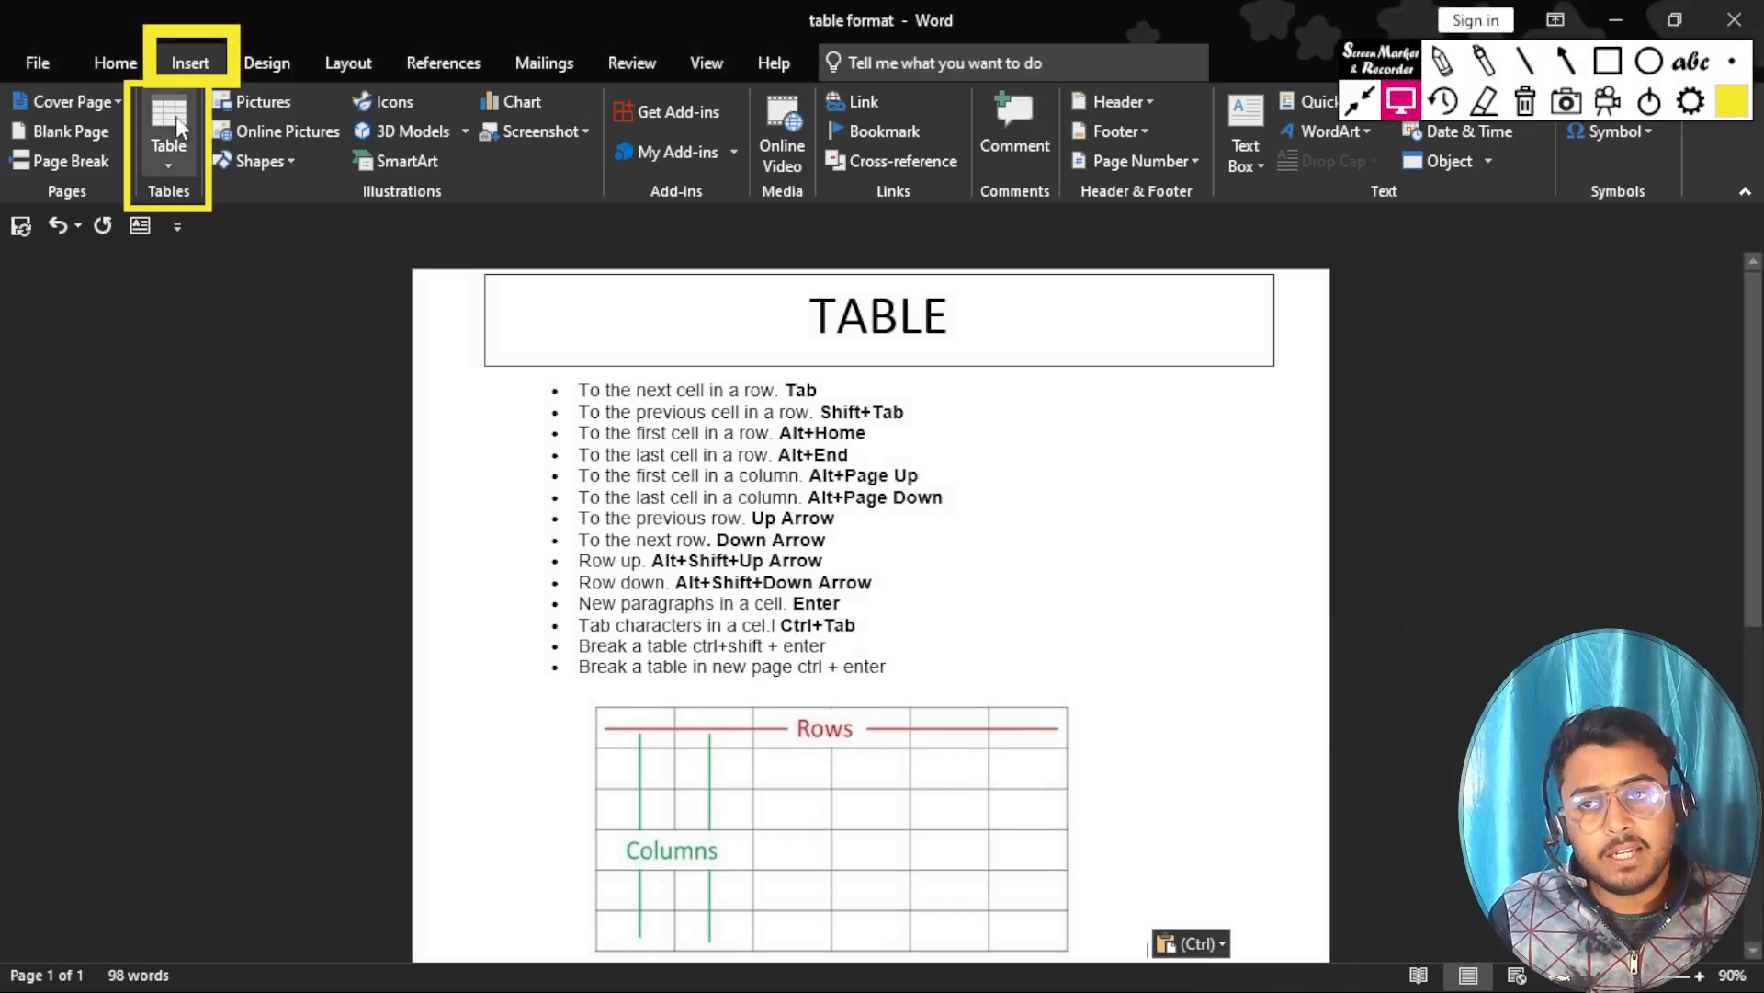
left_click(174, 116)
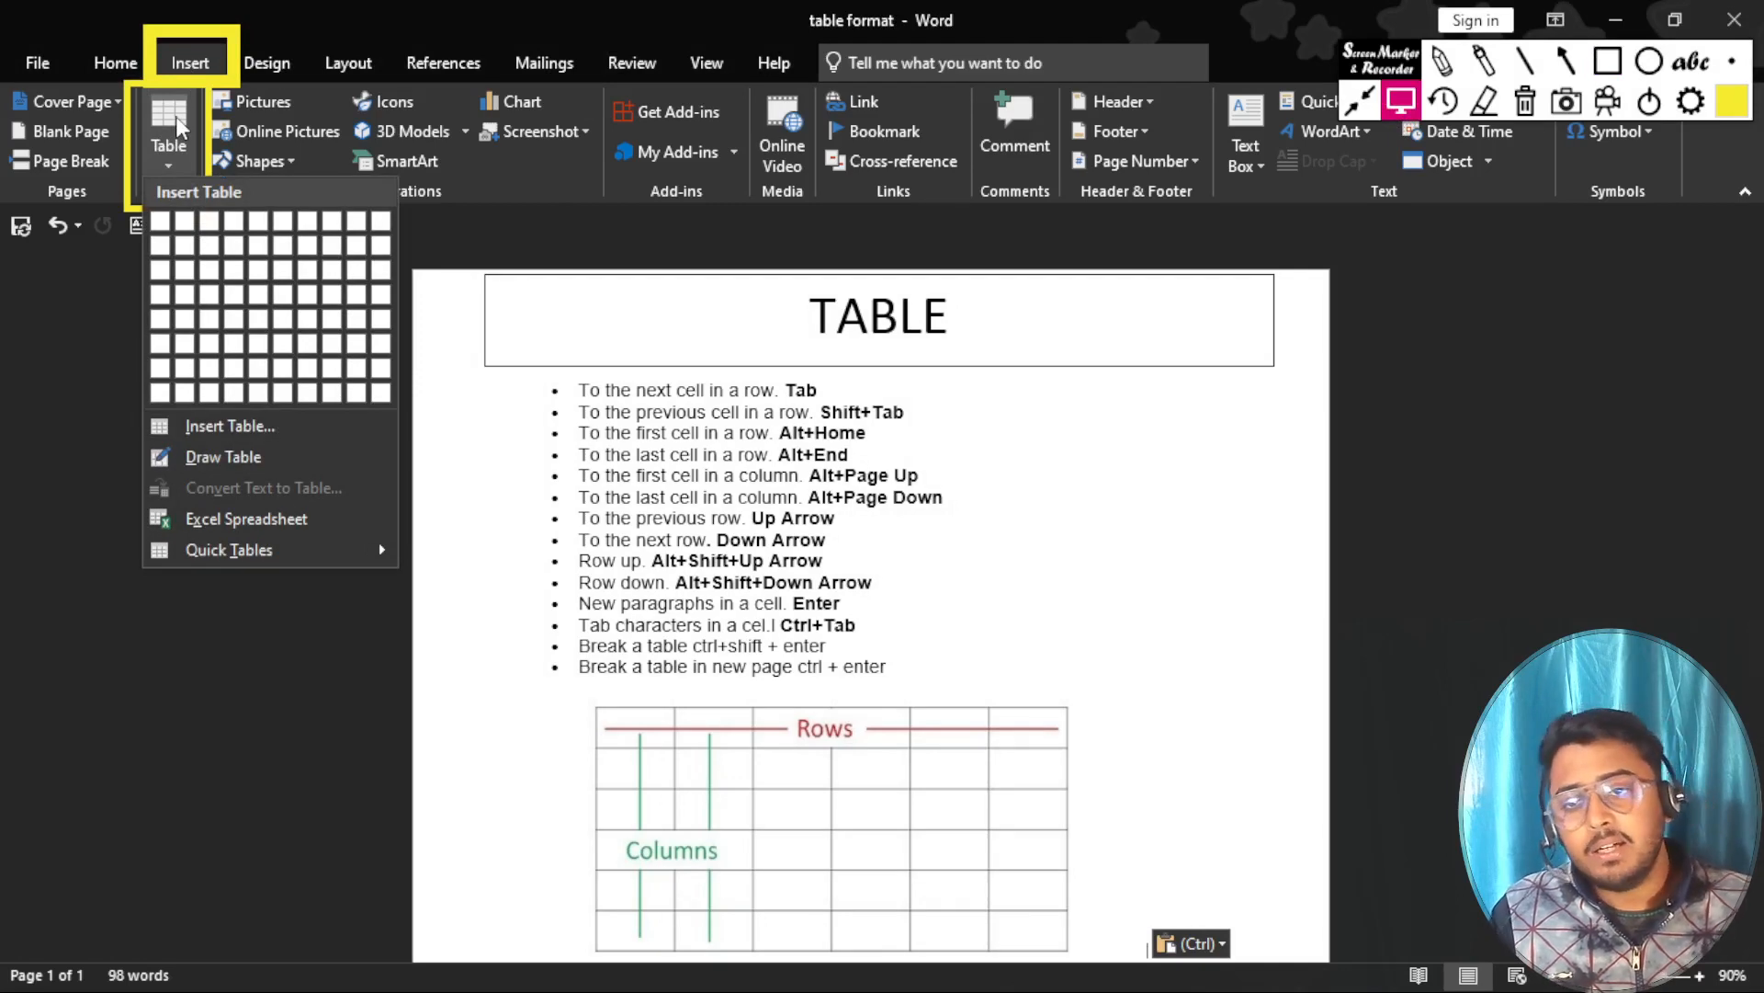
left_click(175, 116)
Mark the six rows of the sample table picture with yellow horizontal lines, and clear all annotations.
scroll(937, 595, "down", 5)
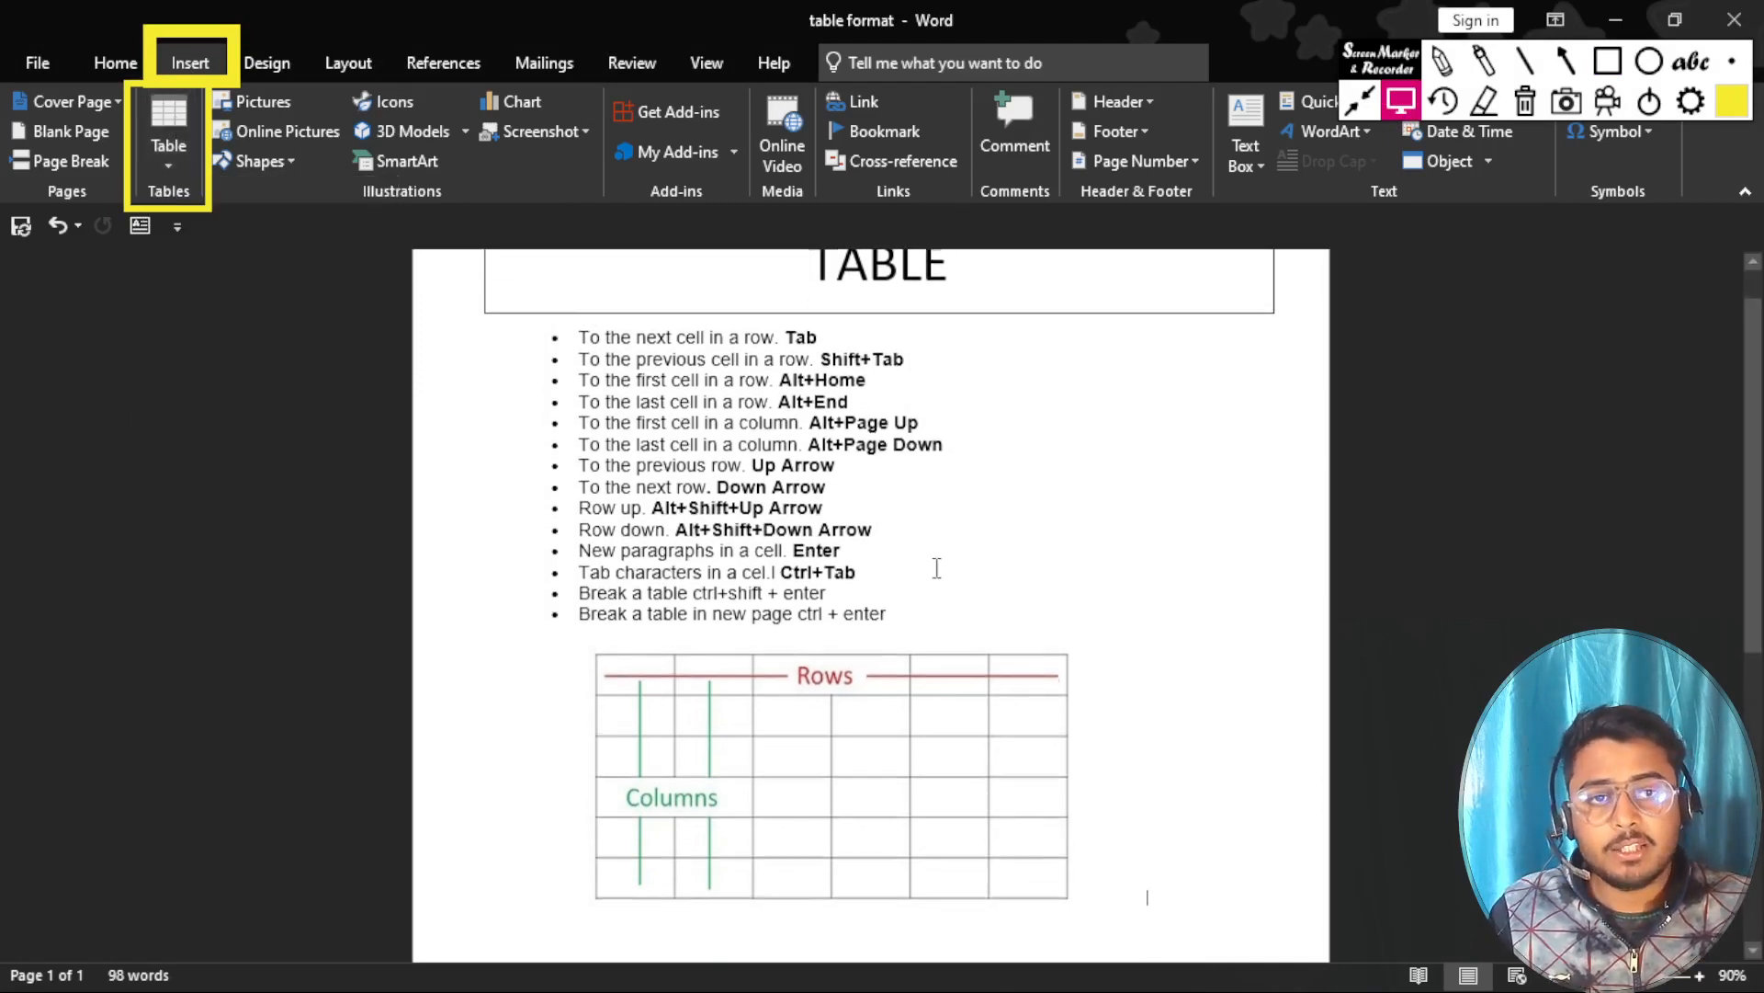
left_click(780, 522)
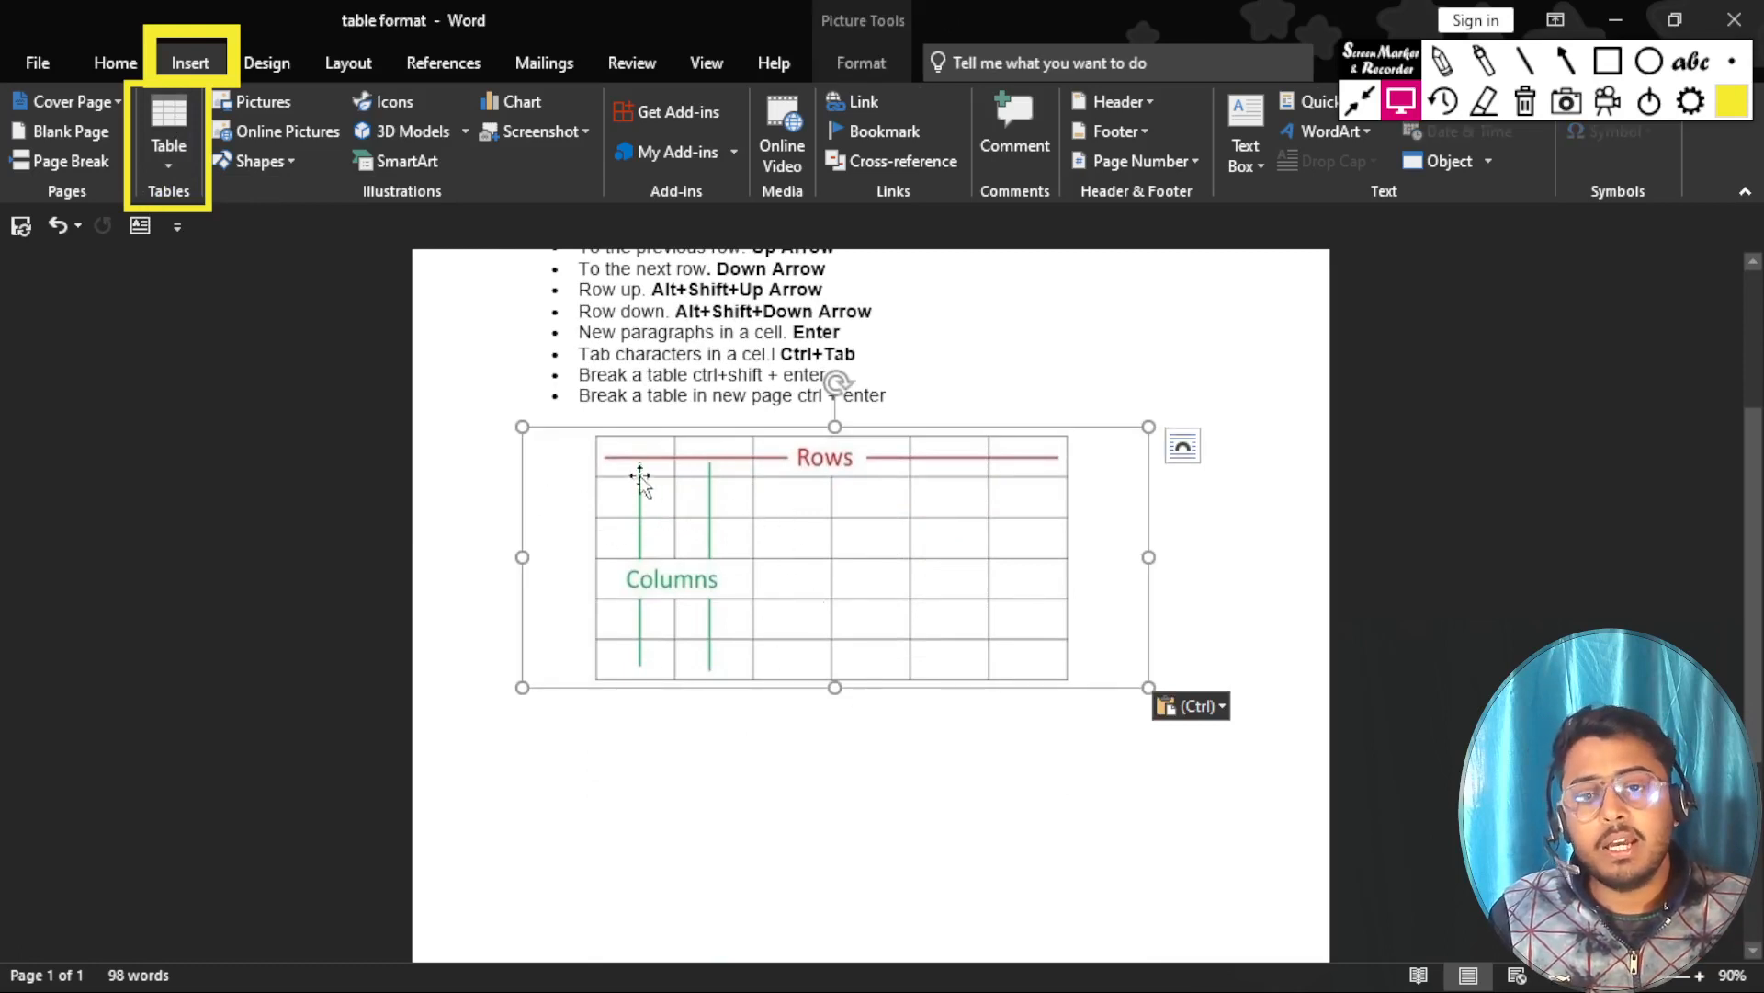
left_click(1523, 61)
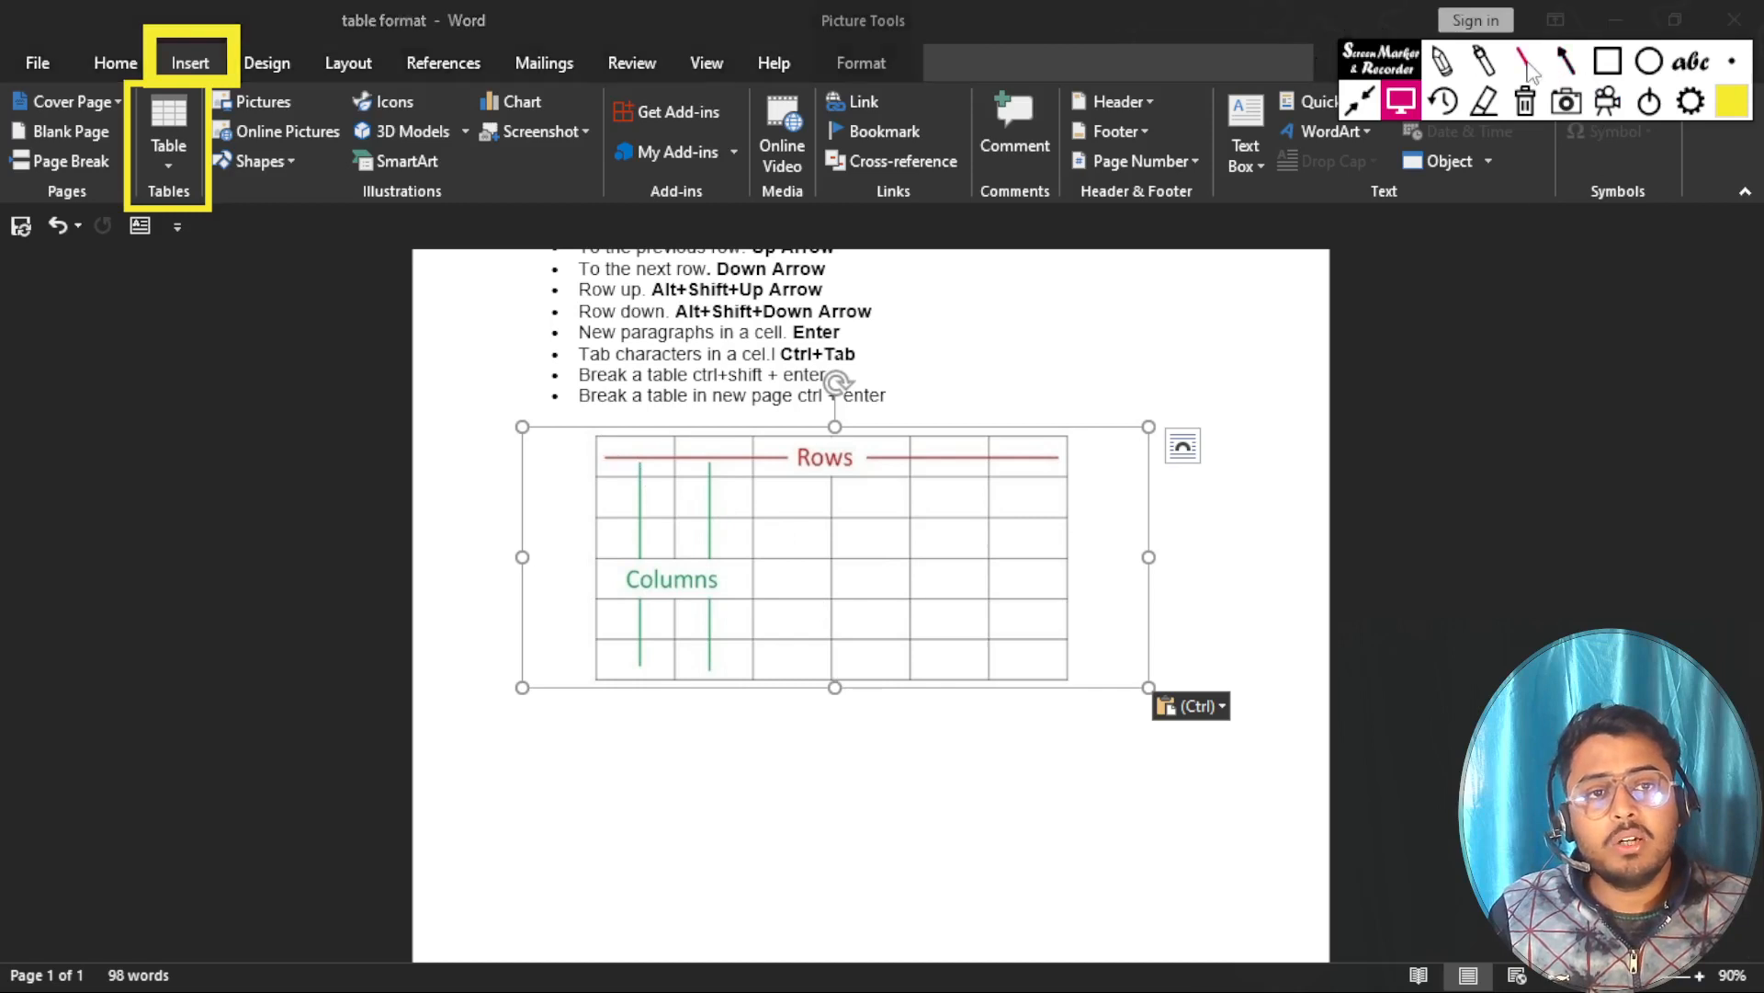
left_click_drag(619, 455, 1044, 450)
left_click_drag(620, 497, 1051, 495)
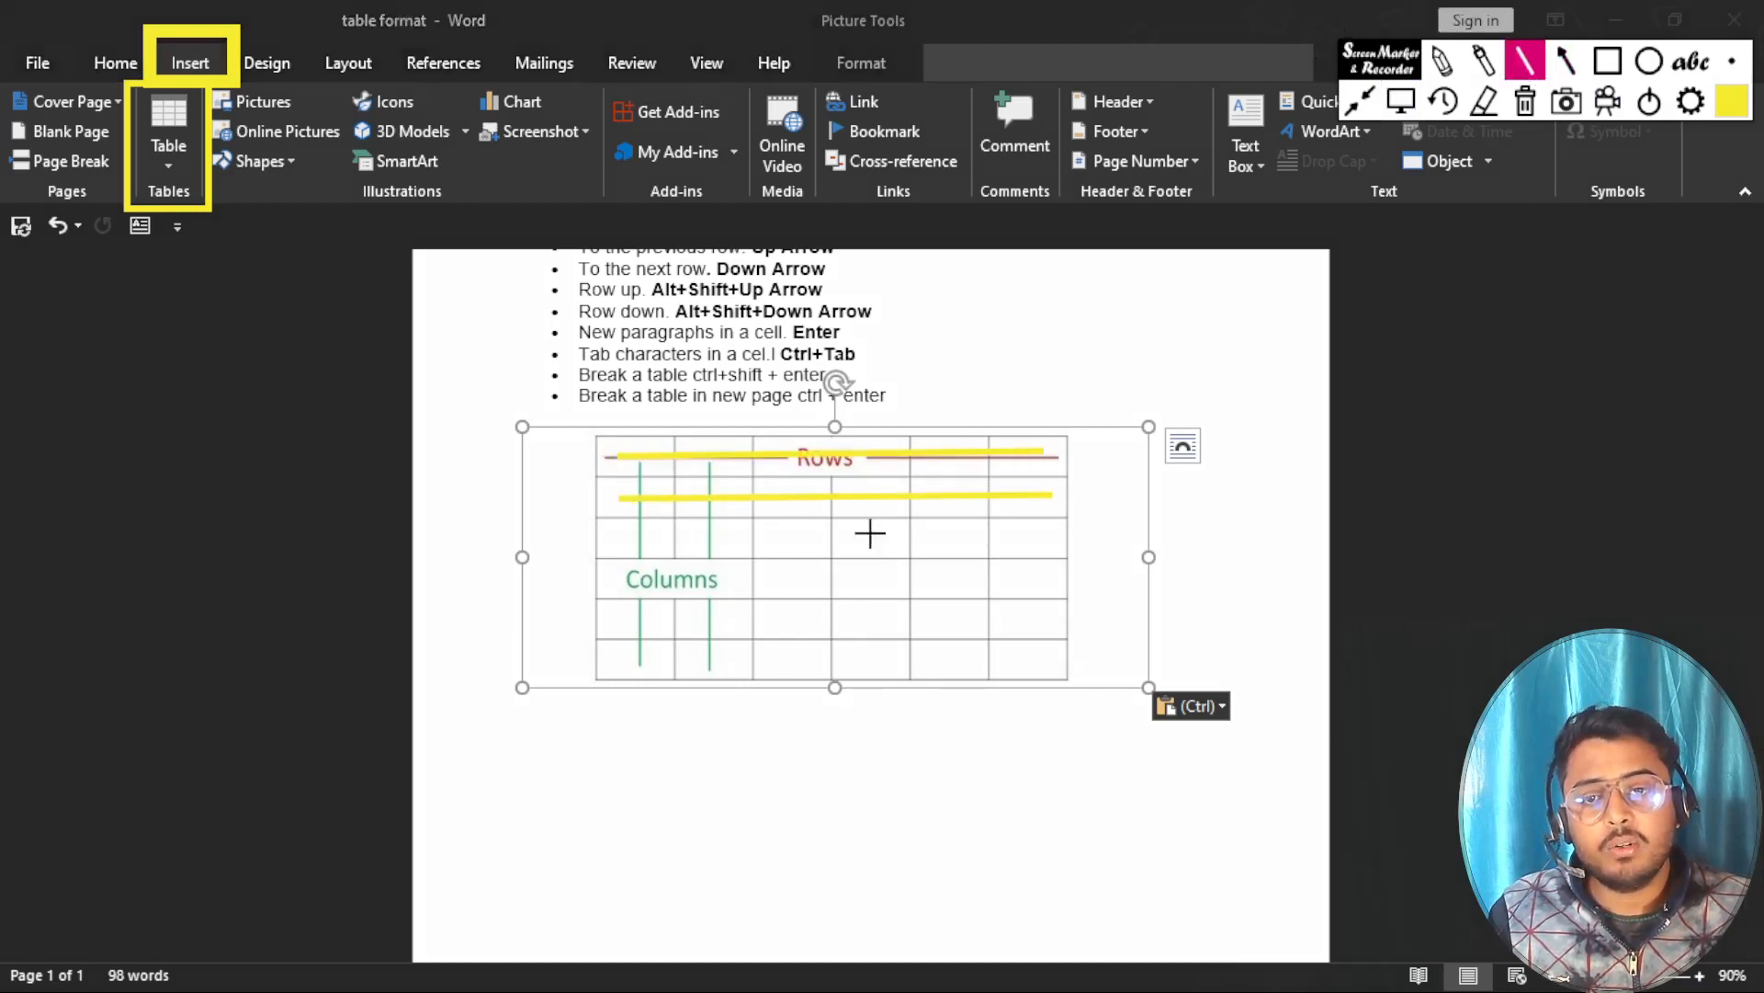
left_click_drag(634, 533, 1094, 539)
left_click_drag(643, 574, 1087, 593)
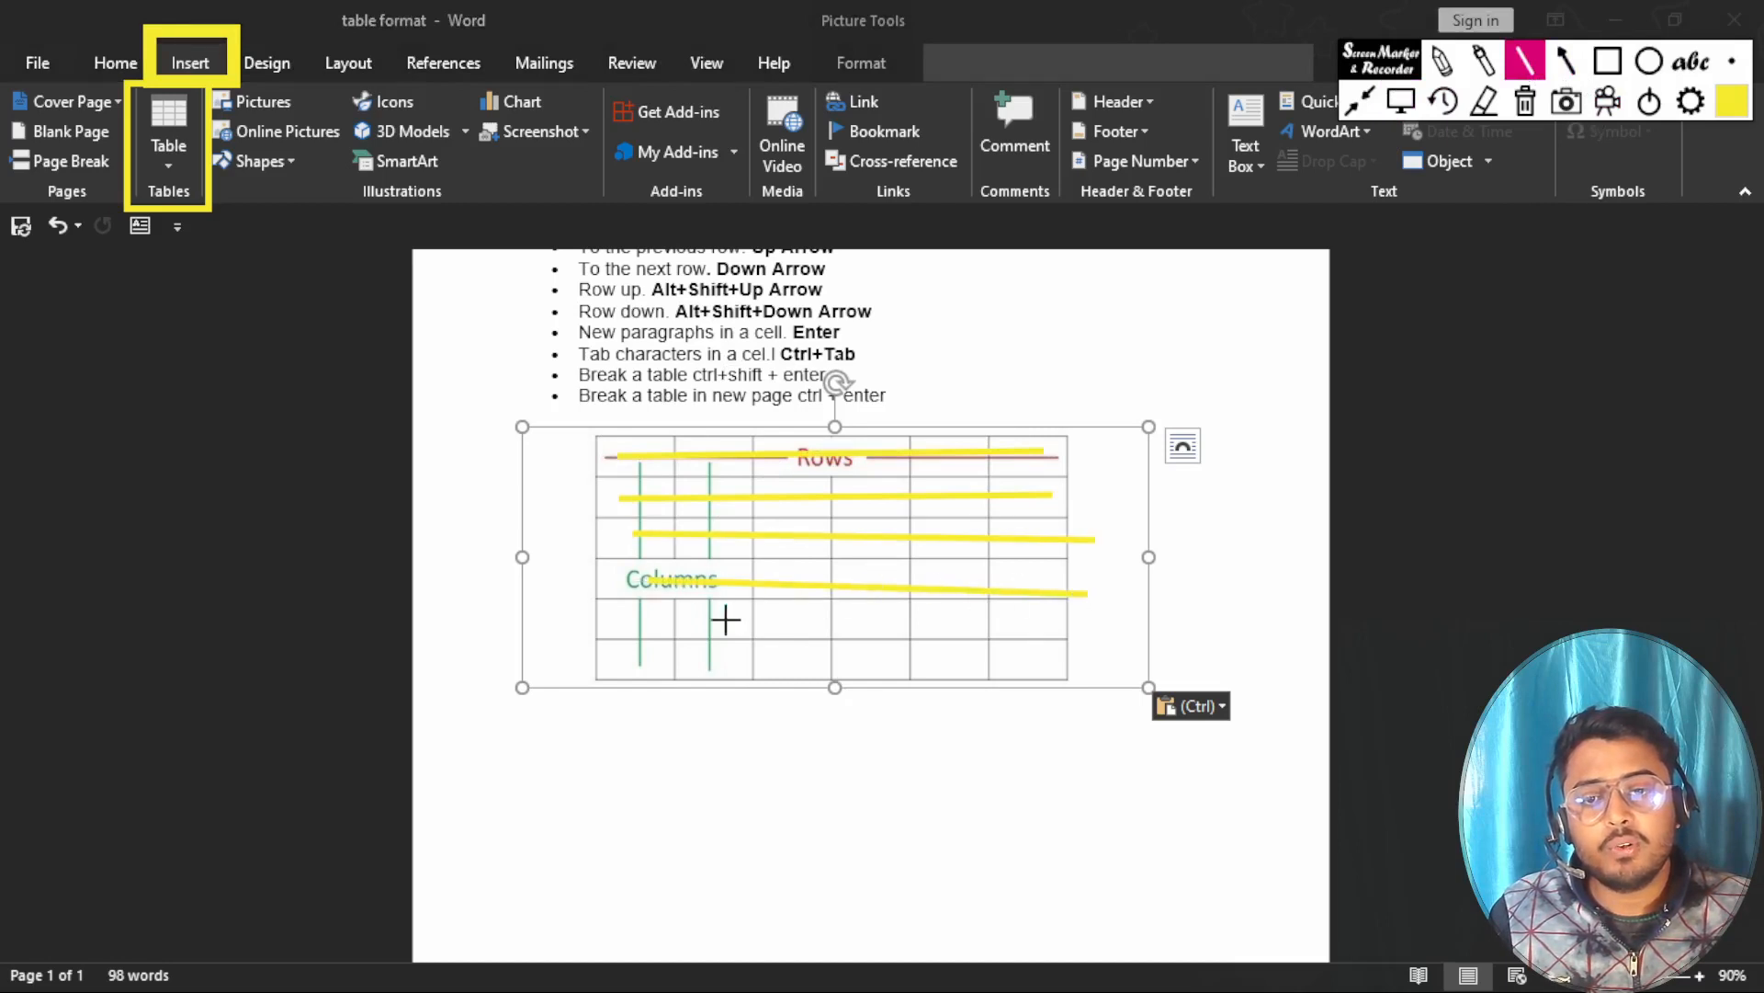
left_click_drag(618, 624, 1022, 623)
left_click_drag(646, 653, 1015, 652)
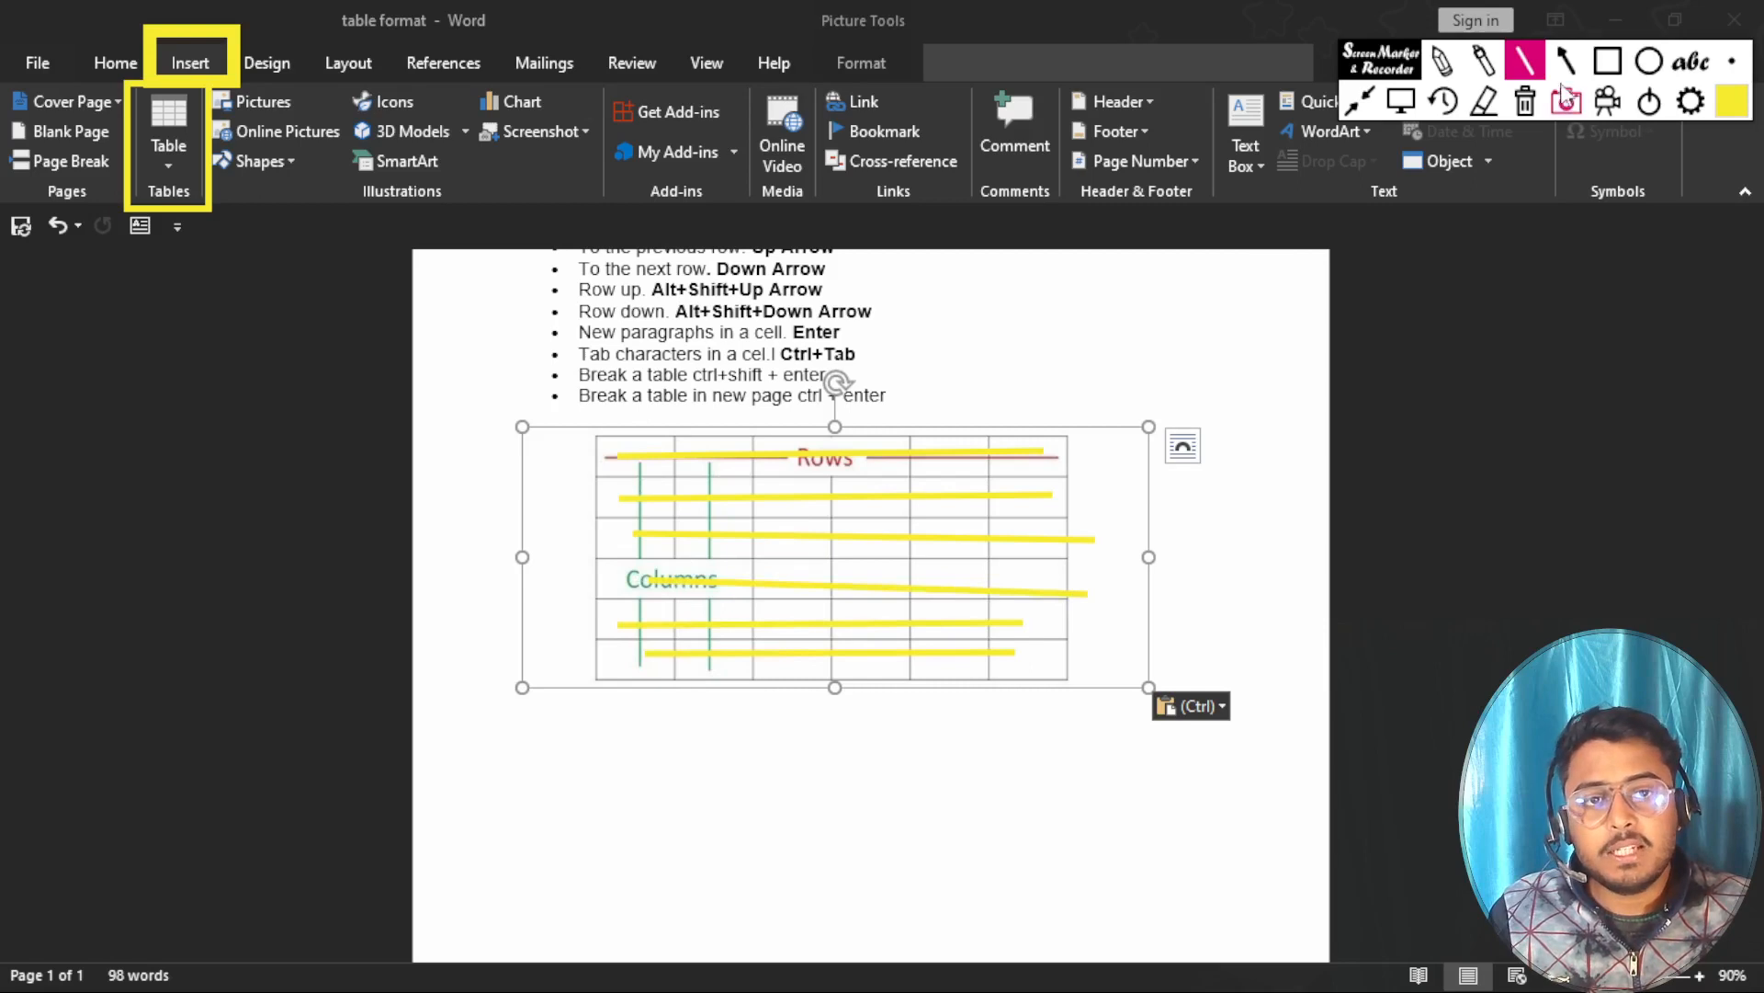
left_click(1525, 101)
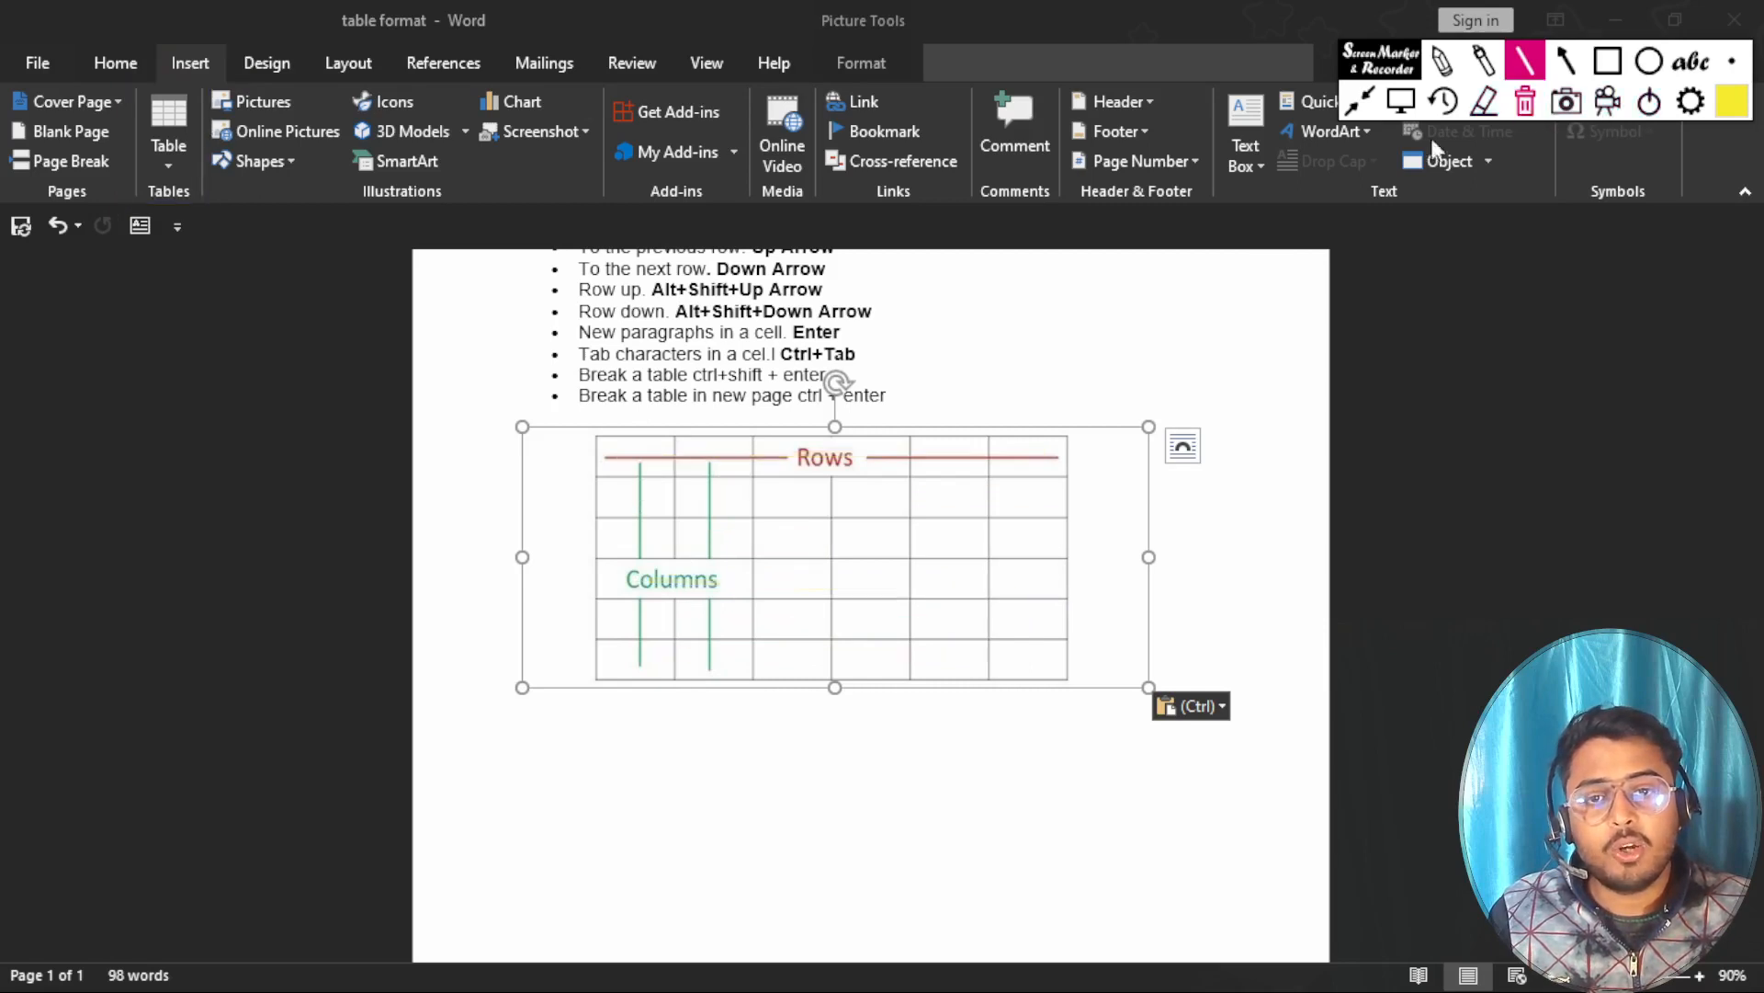
Mark the six columns of the sample table picture with yellow vertical lines, and clear them.
left_click_drag(637, 439, 635, 682)
left_click_drag(715, 440, 724, 659)
left_click_drag(788, 440, 794, 671)
left_click_drag(871, 439, 865, 660)
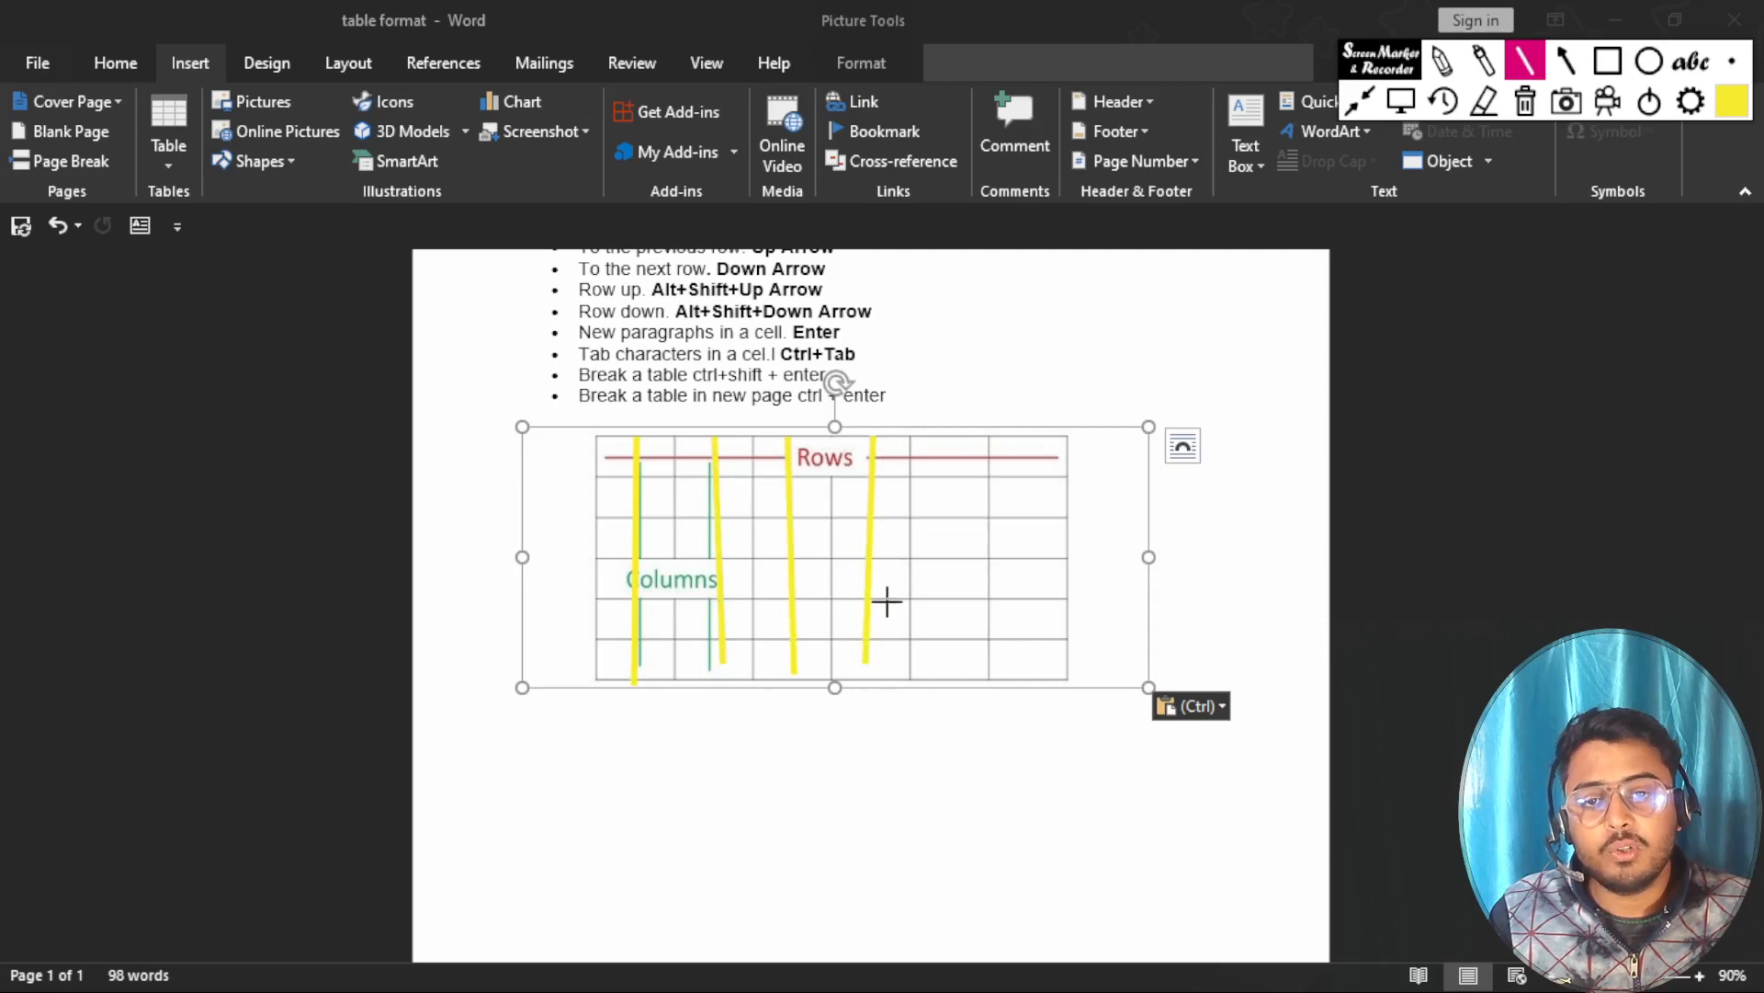
left_click_drag(956, 442, 962, 687)
left_click_drag(1039, 444, 1068, 696)
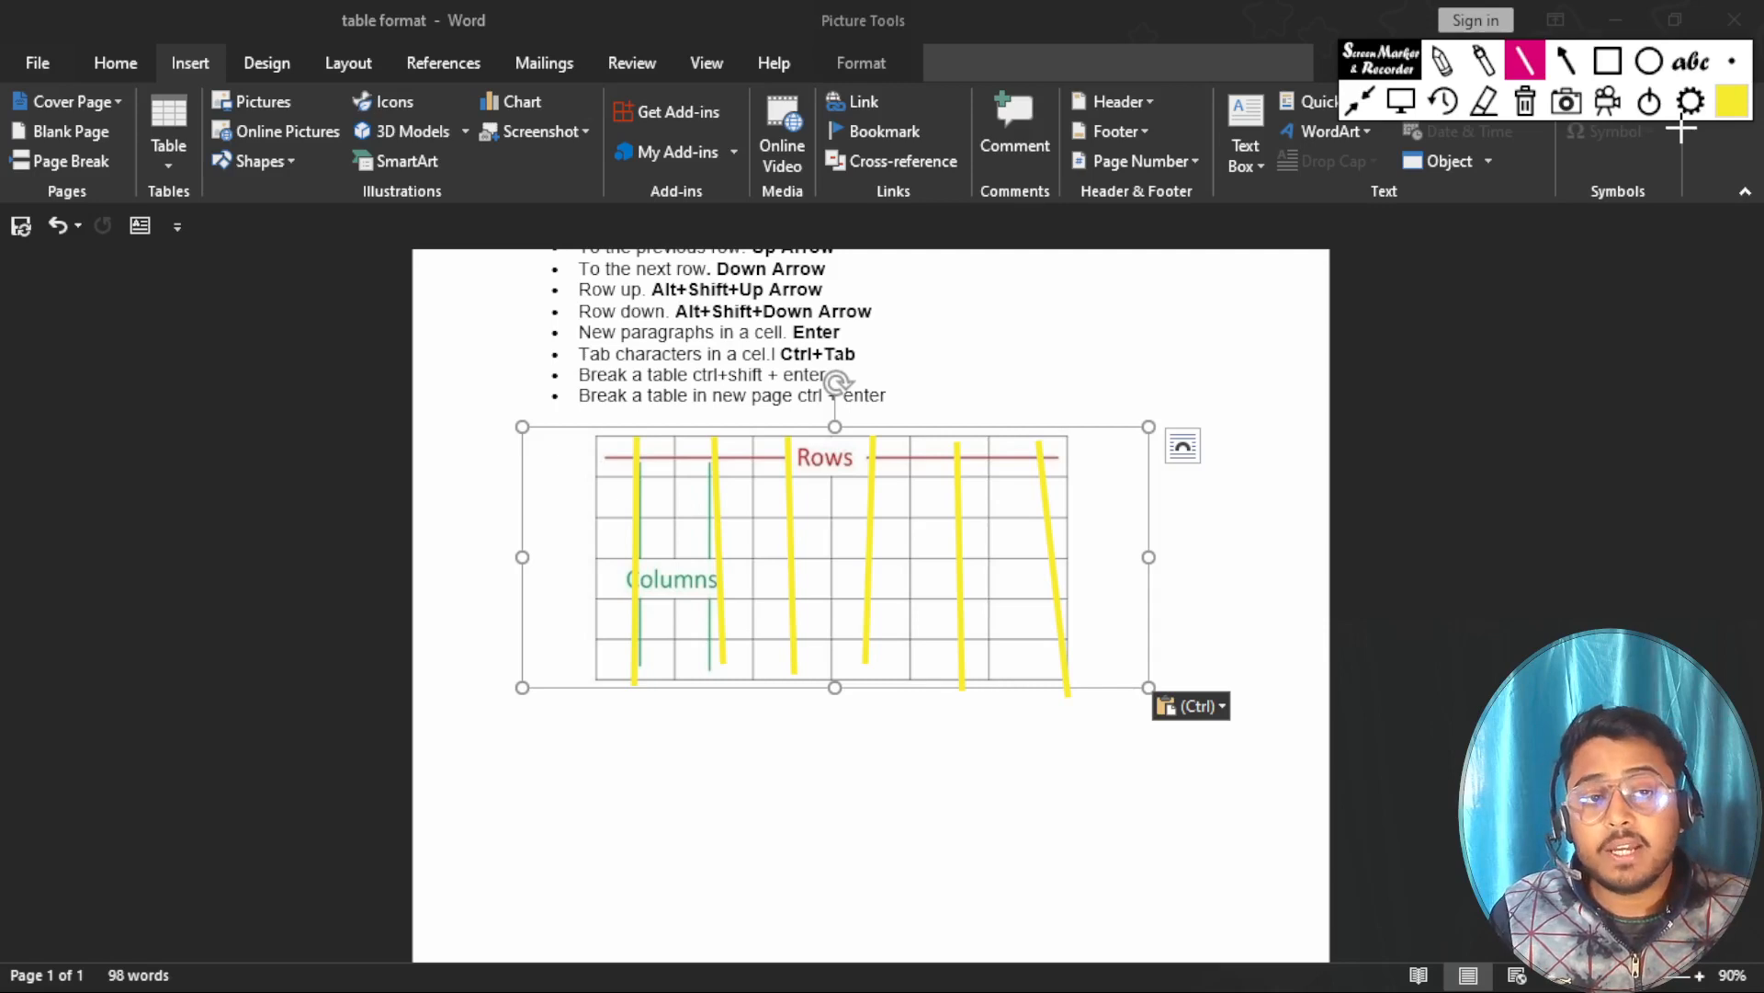
left_click(1525, 104)
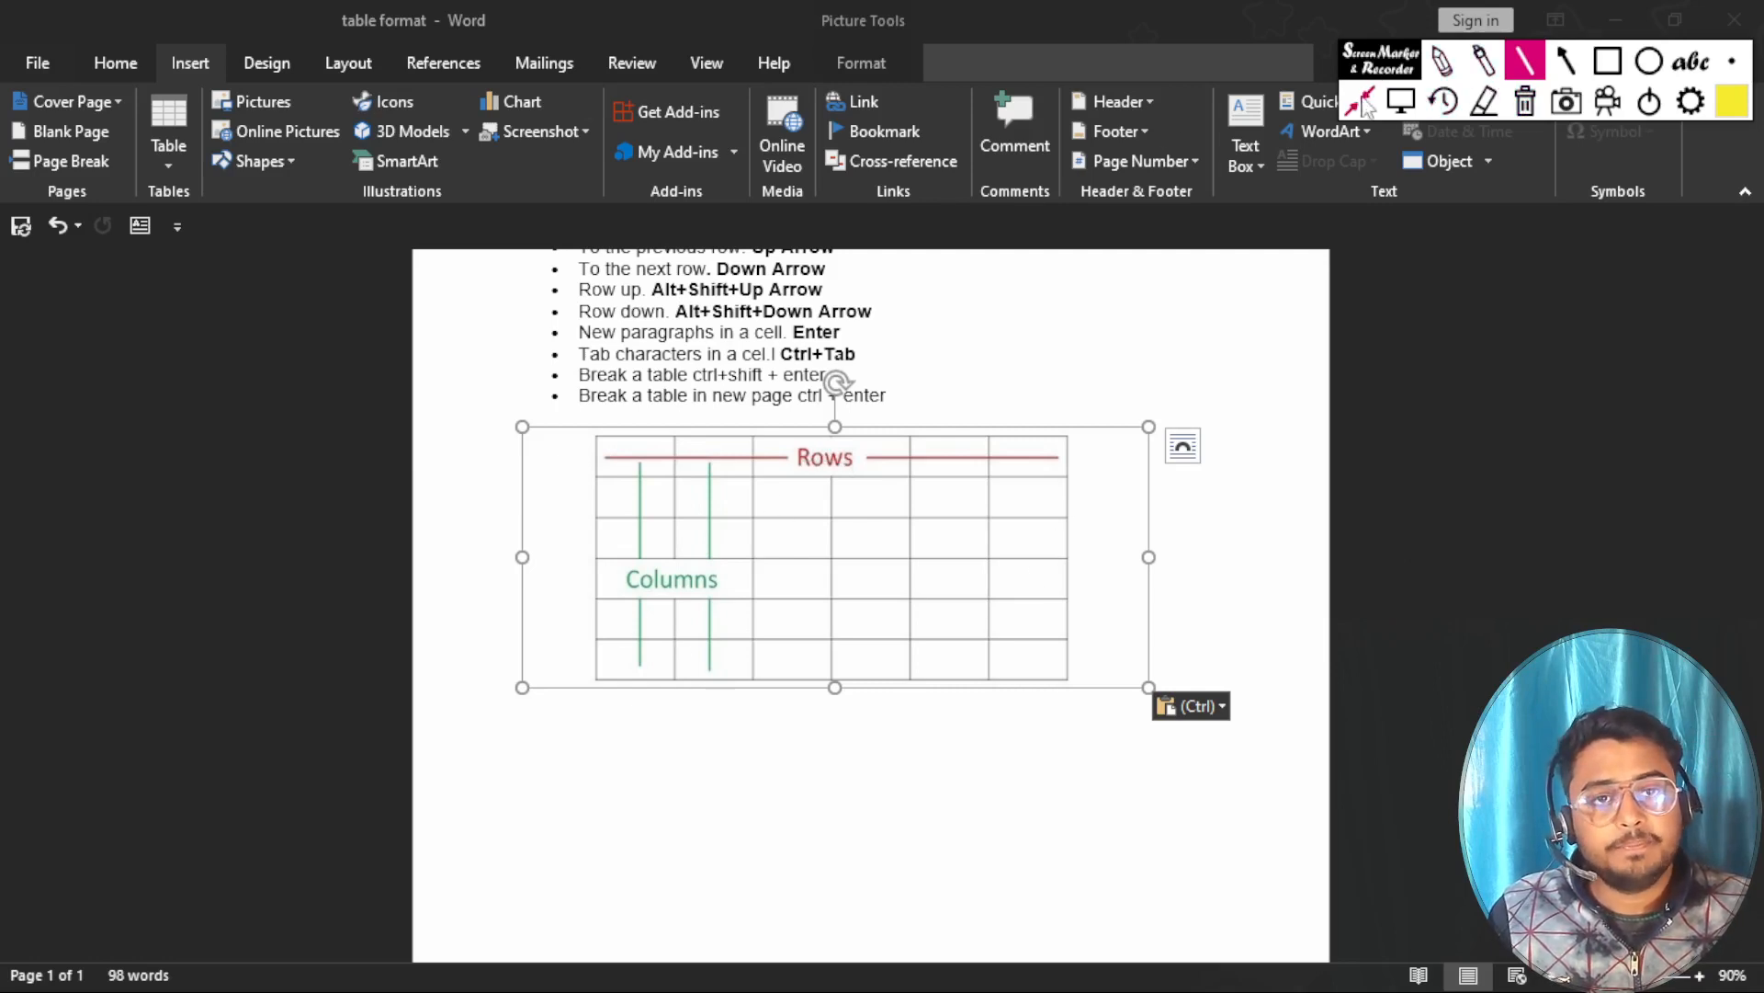
Insert a table of ten columns and one row in the empty space below the sample table picture.
left_click(1401, 101)
left_click(517, 796)
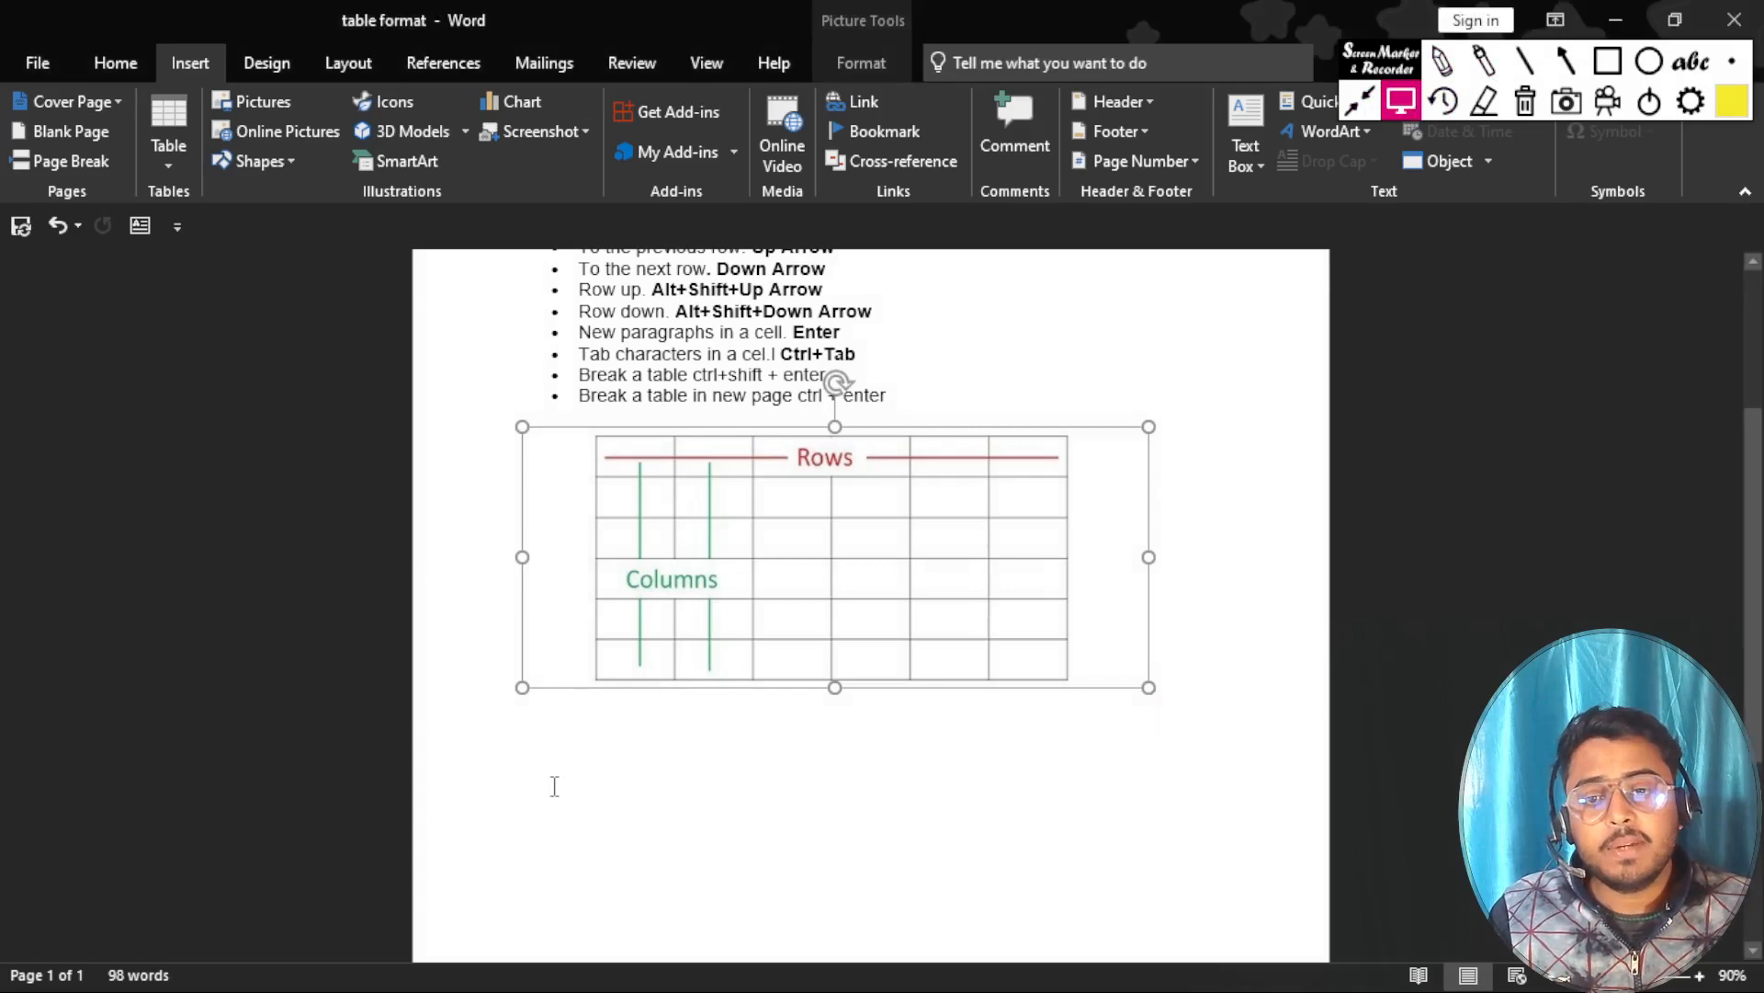
scroll(552, 788, "down", 4)
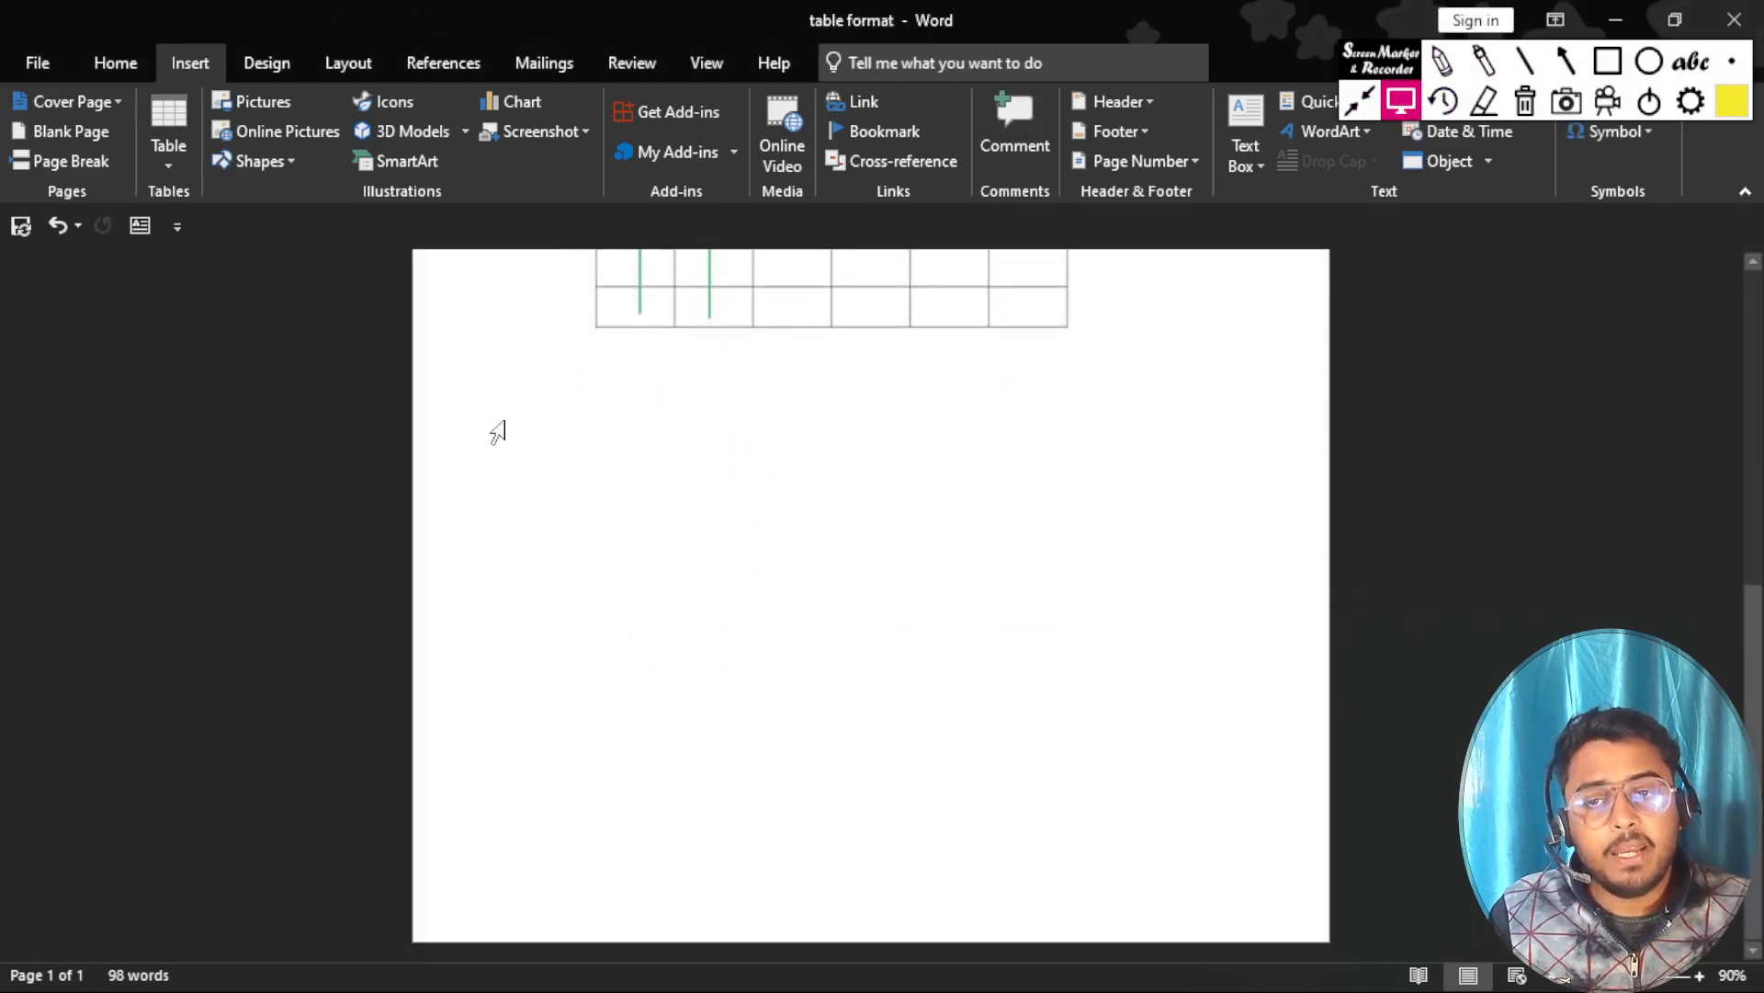
left_click(163, 161)
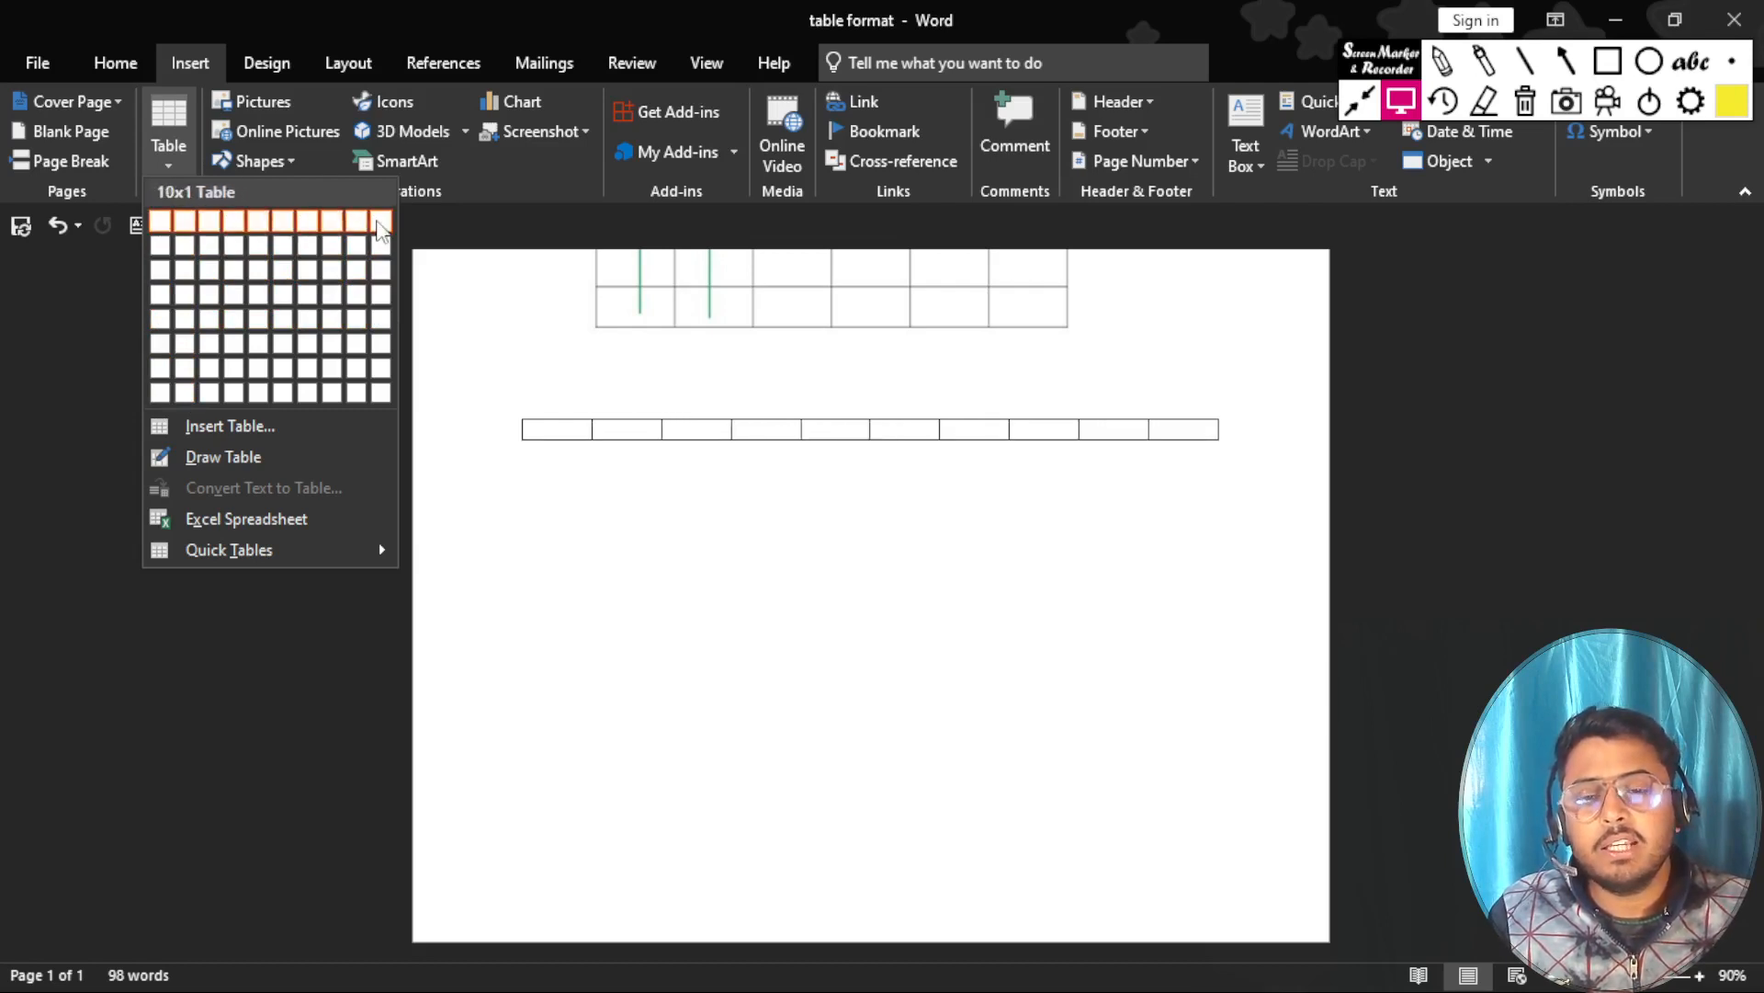
left_click(380, 228)
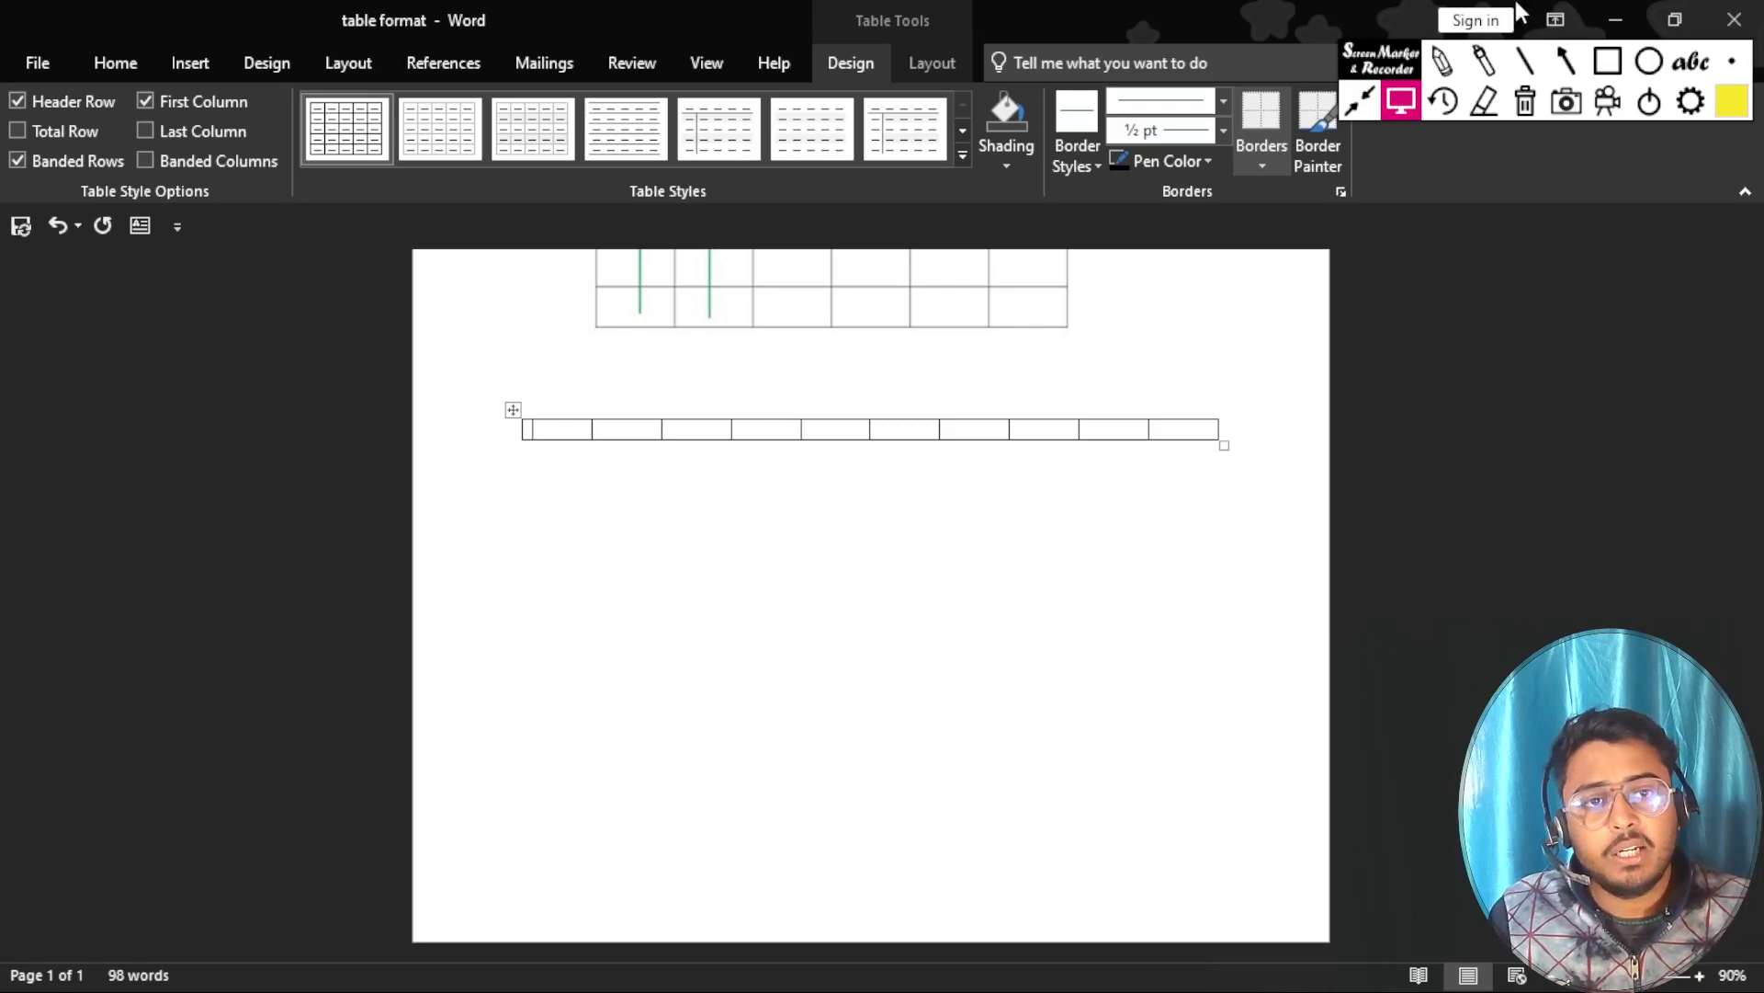
Mark the picture's first row and the inserted table's single row with yellow lines, and clear them.
left_click(1527, 73)
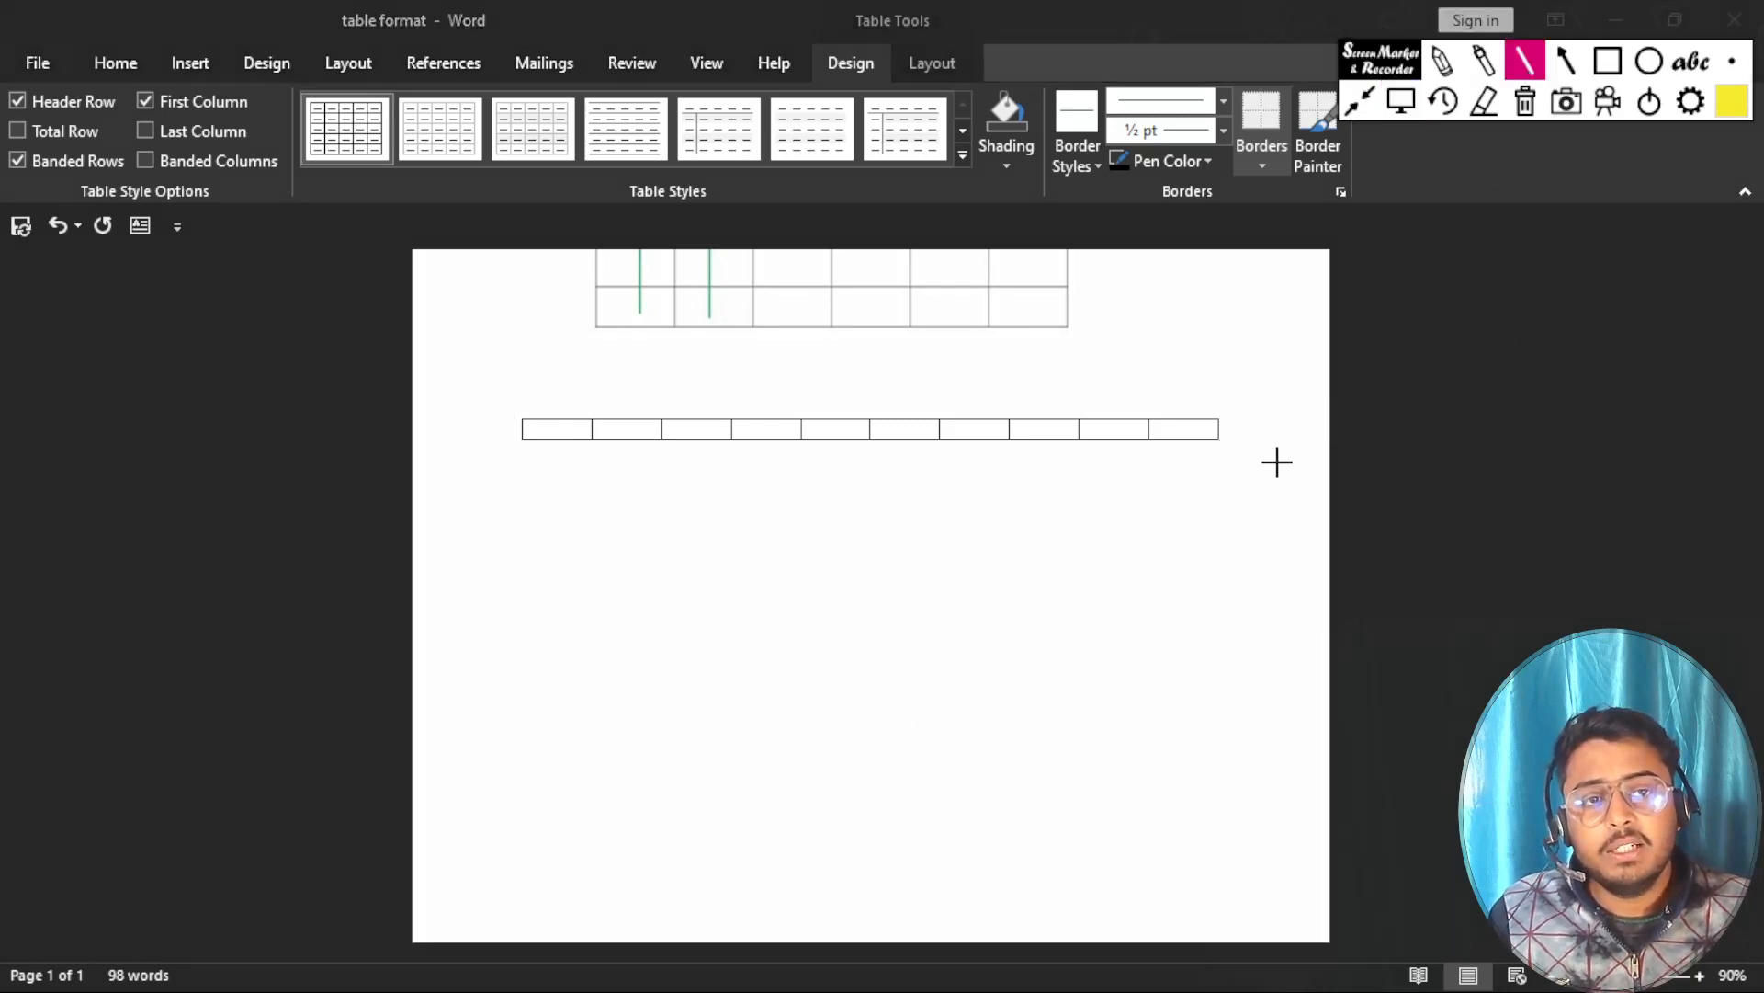
left_click(1401, 101)
scroll(1099, 576, "up", 1)
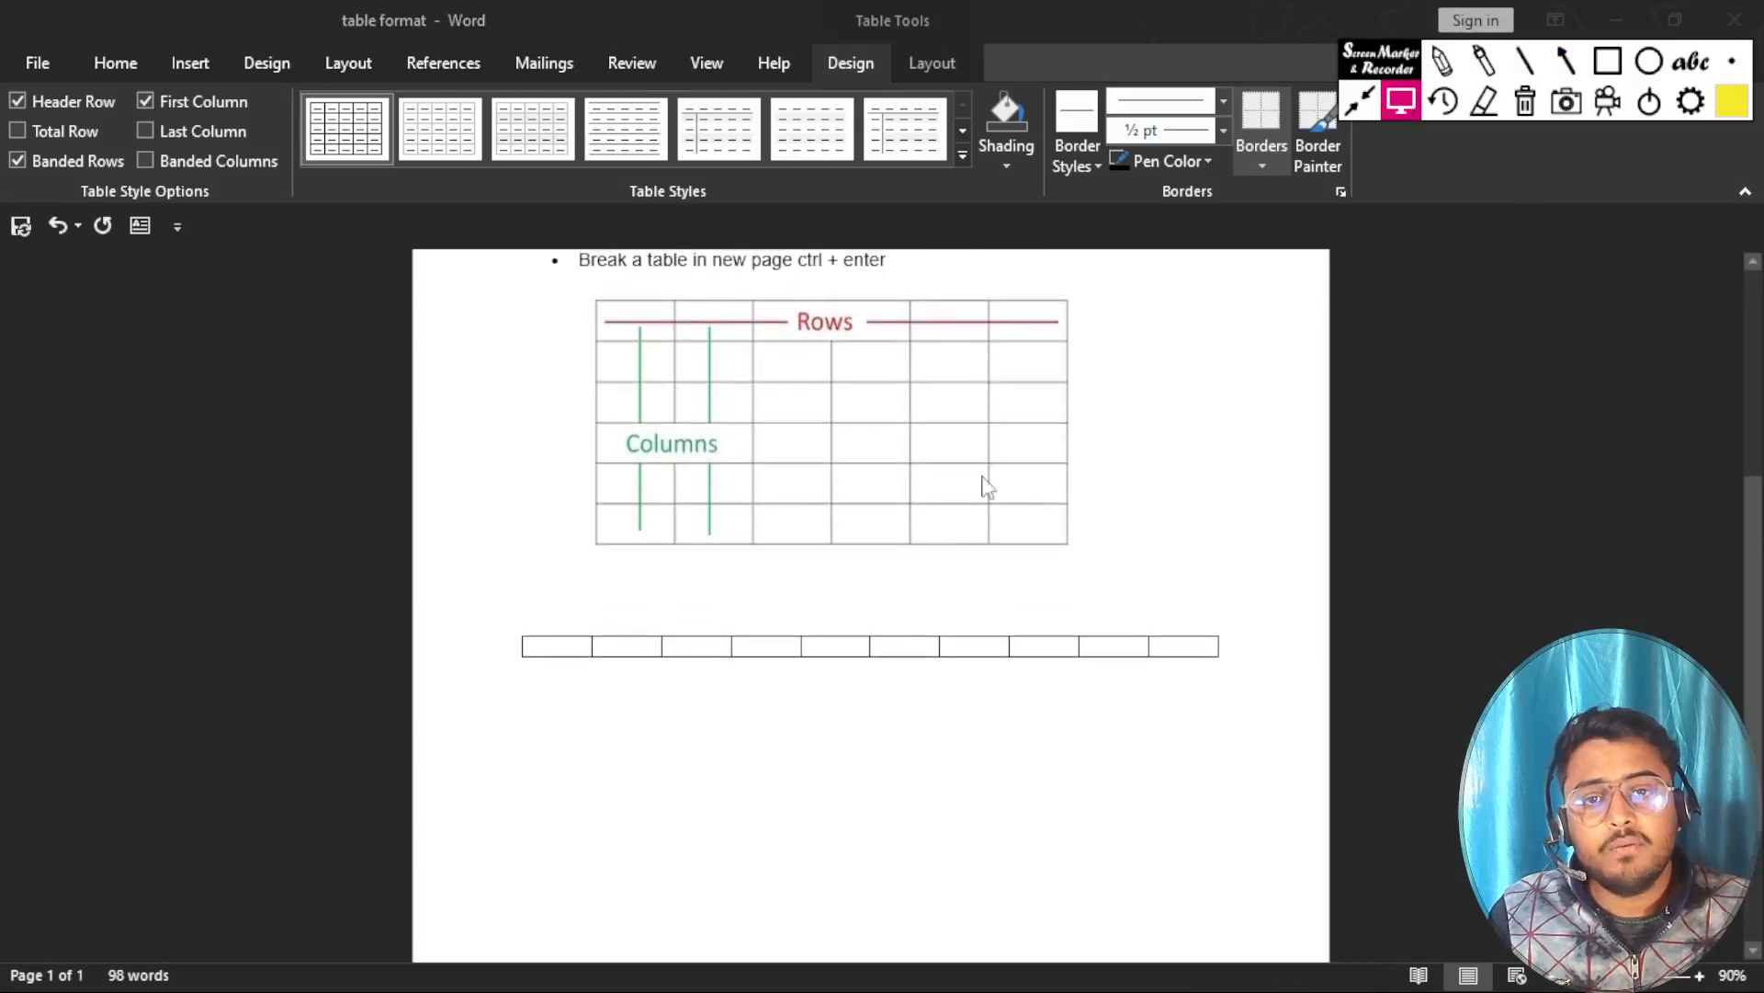
left_click(1525, 61)
left_click_drag(617, 323, 1064, 319)
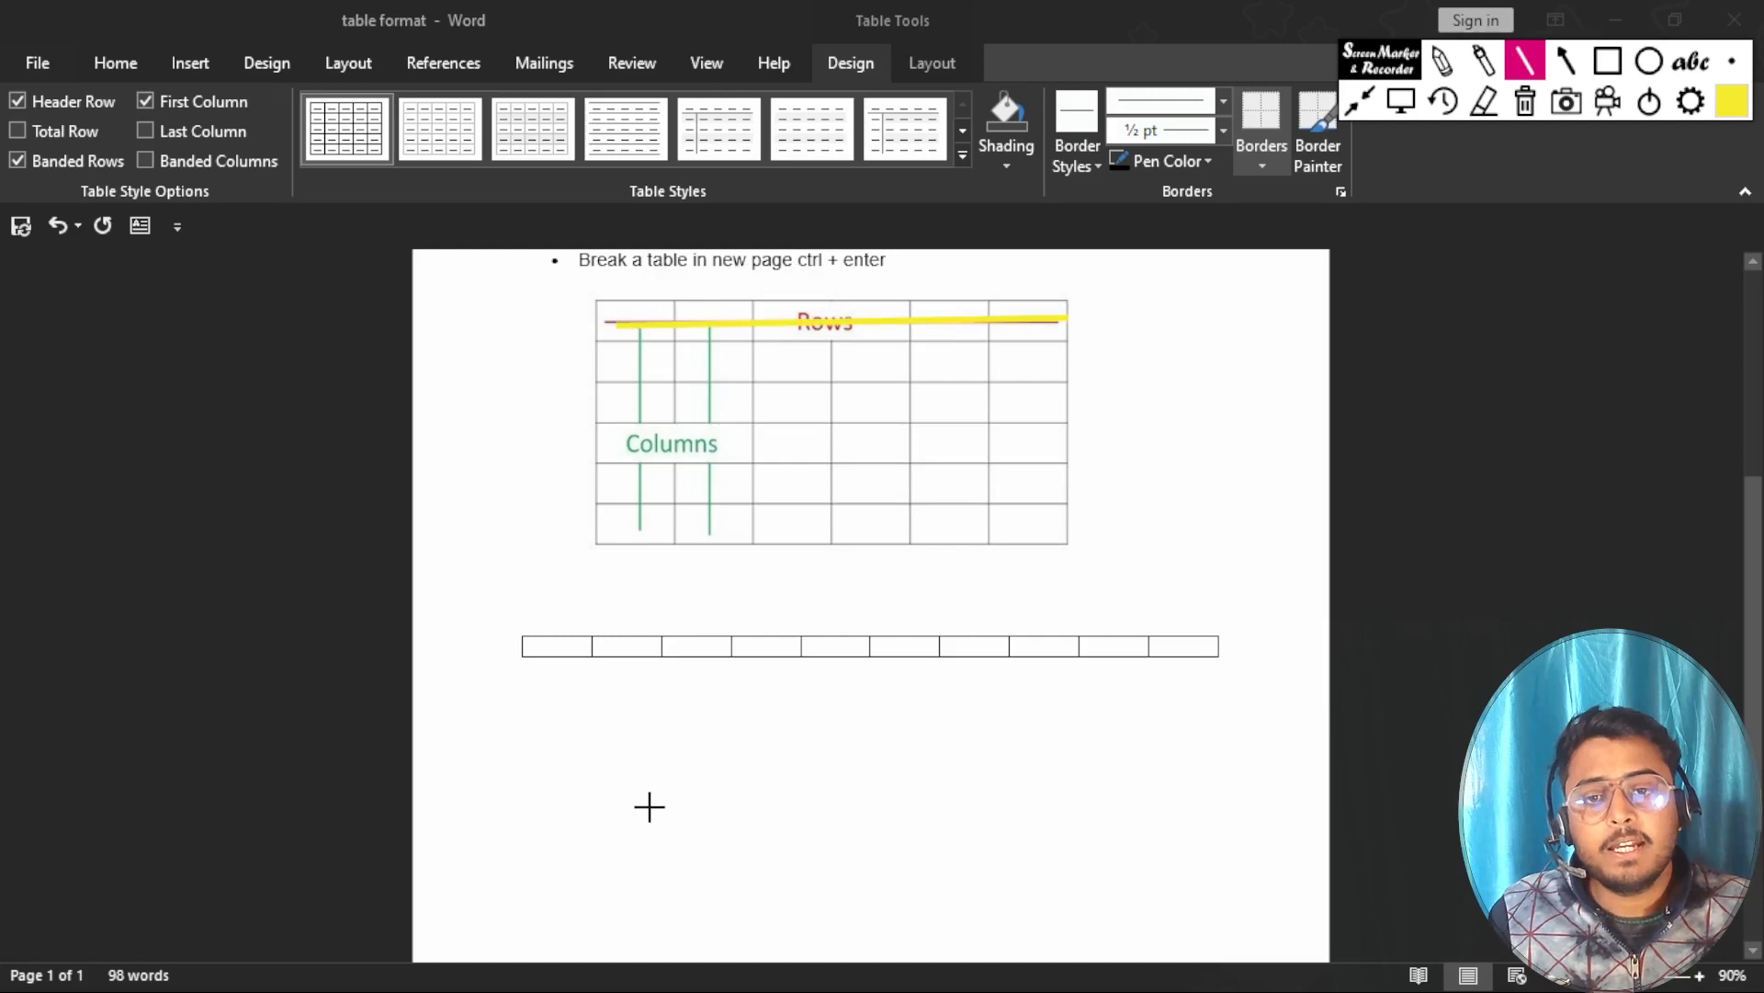
left_click_drag(544, 650, 1192, 646)
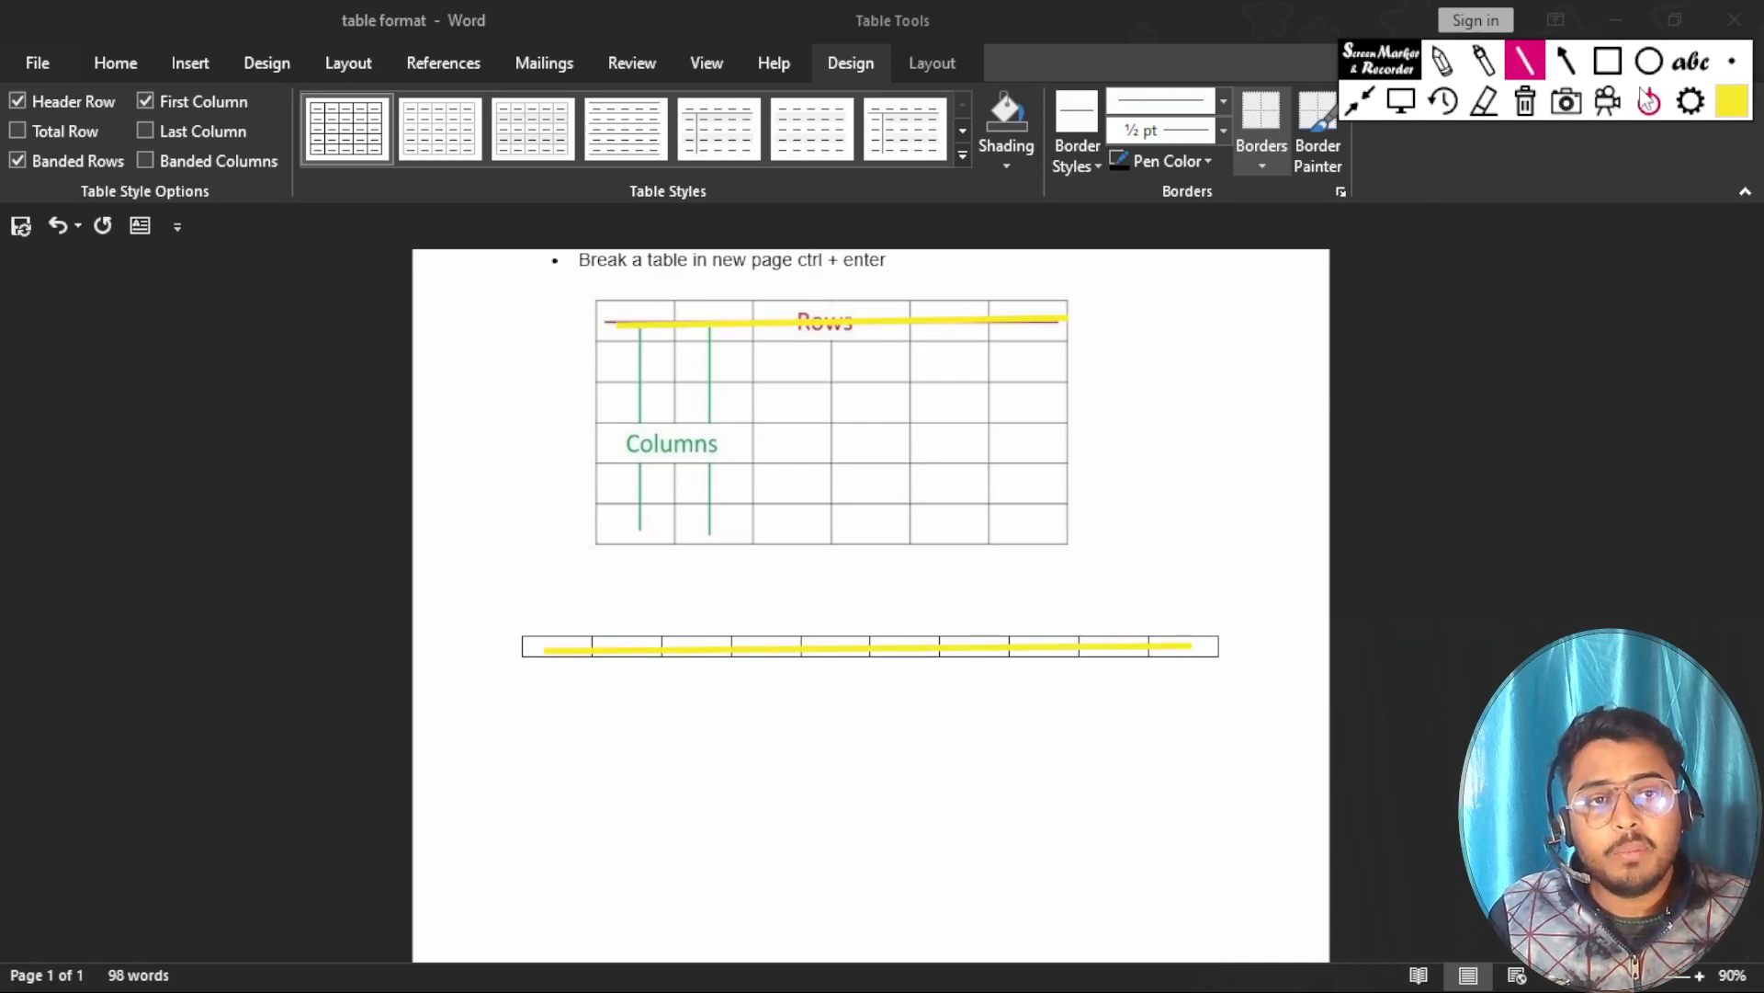
left_click(1528, 103)
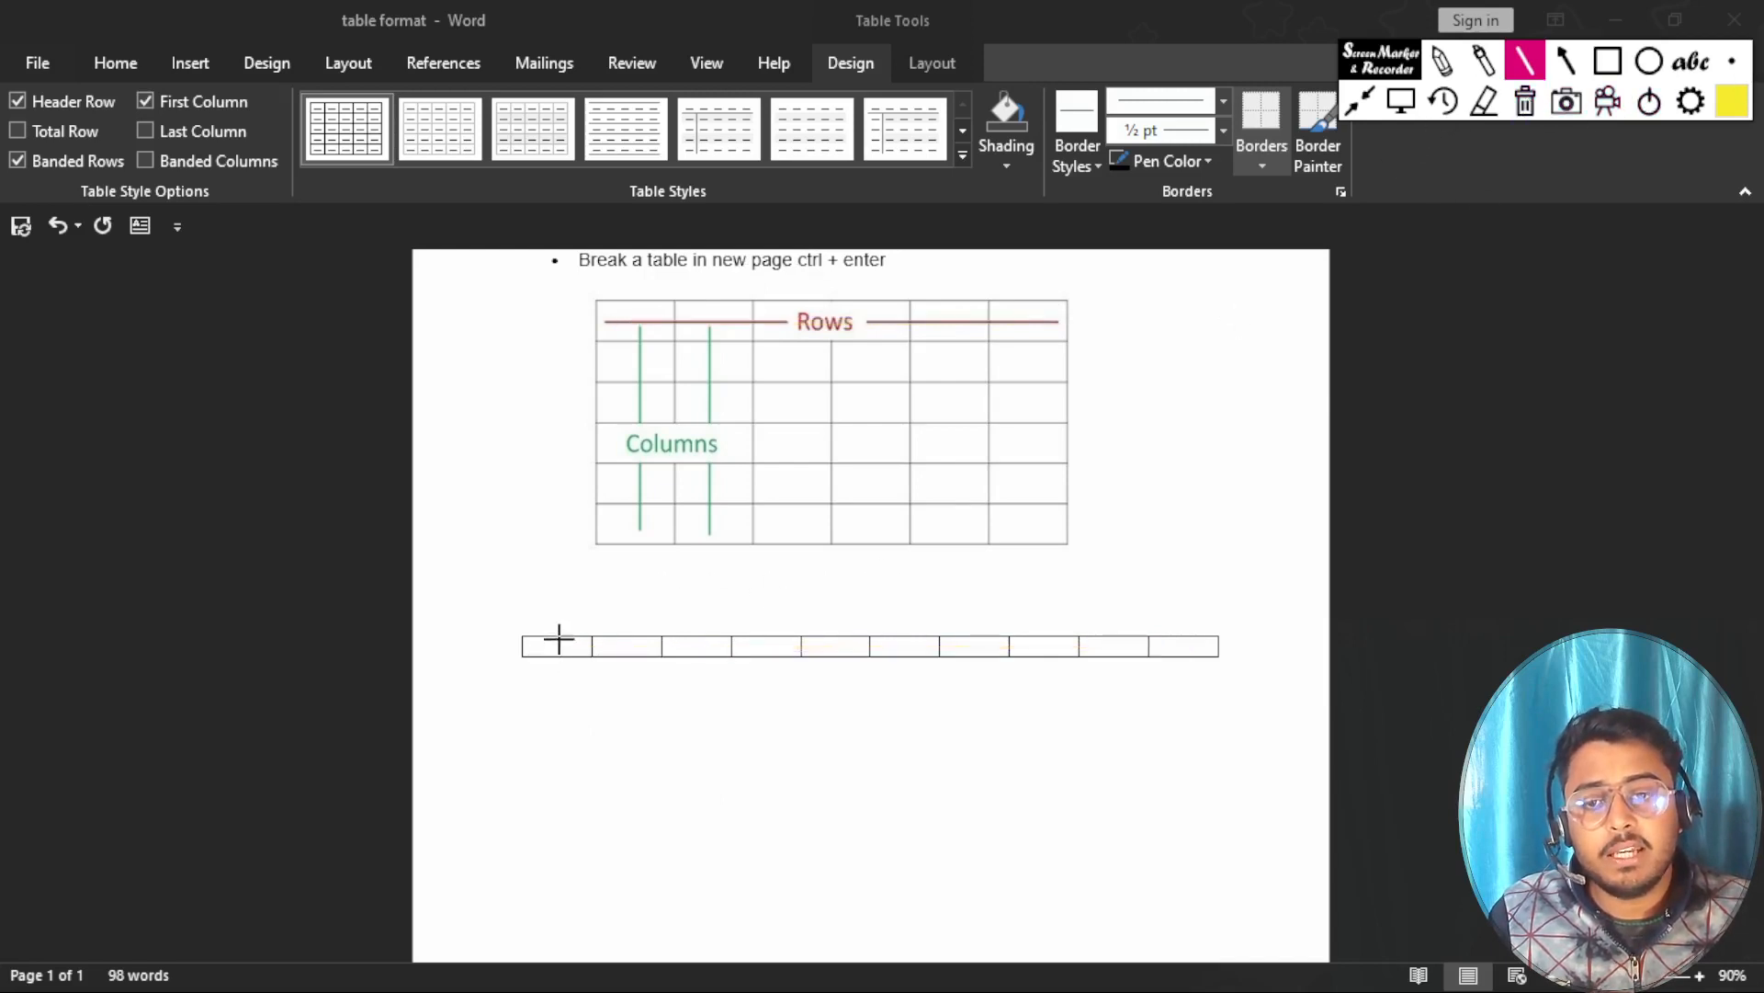
Mark each of the ten columns in the one-row table with a yellow line, and clear the annotations.
left_click_drag(633, 633, 633, 651)
left_click_drag(700, 596, 712, 675)
mouse_move(783, 577)
left_mouse_down()
mouse_move(774, 694)
mouse_move(852, 696)
left_mouse_up()
left_click_drag(905, 593, 908, 691)
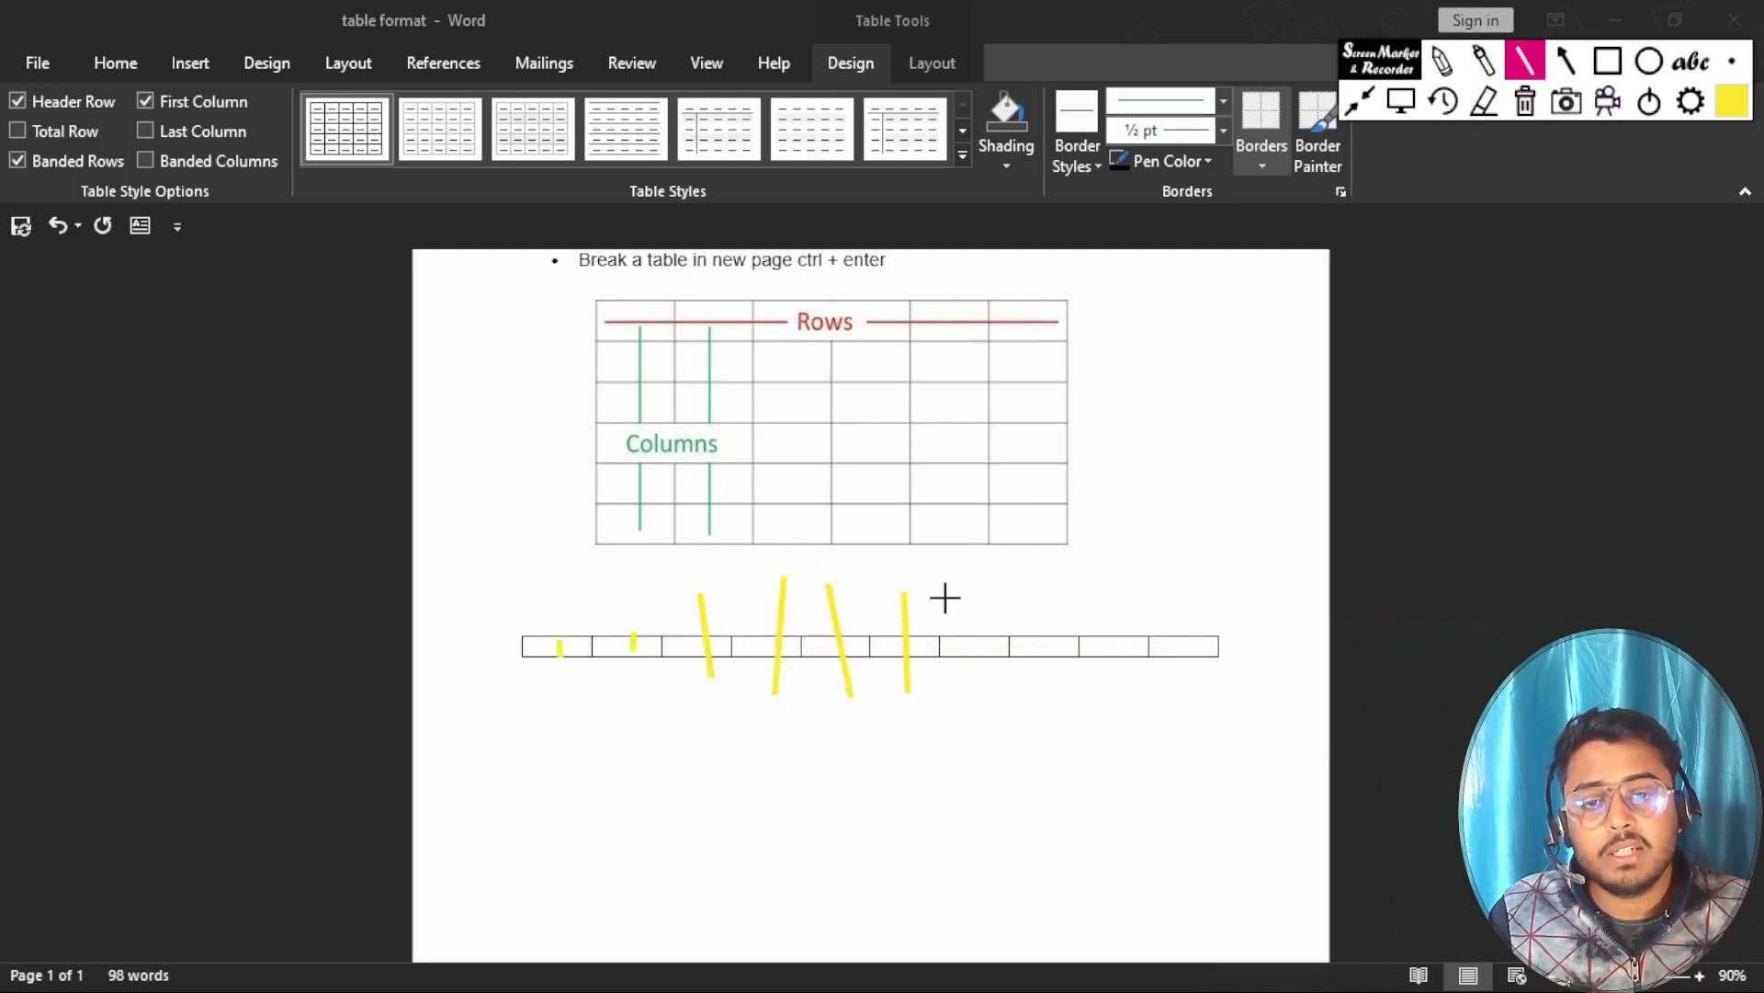
left_click_drag(963, 588, 983, 676)
left_click_drag(1032, 602, 1059, 682)
left_click_drag(1109, 599, 1144, 681)
left_click_drag(1176, 601, 1189, 728)
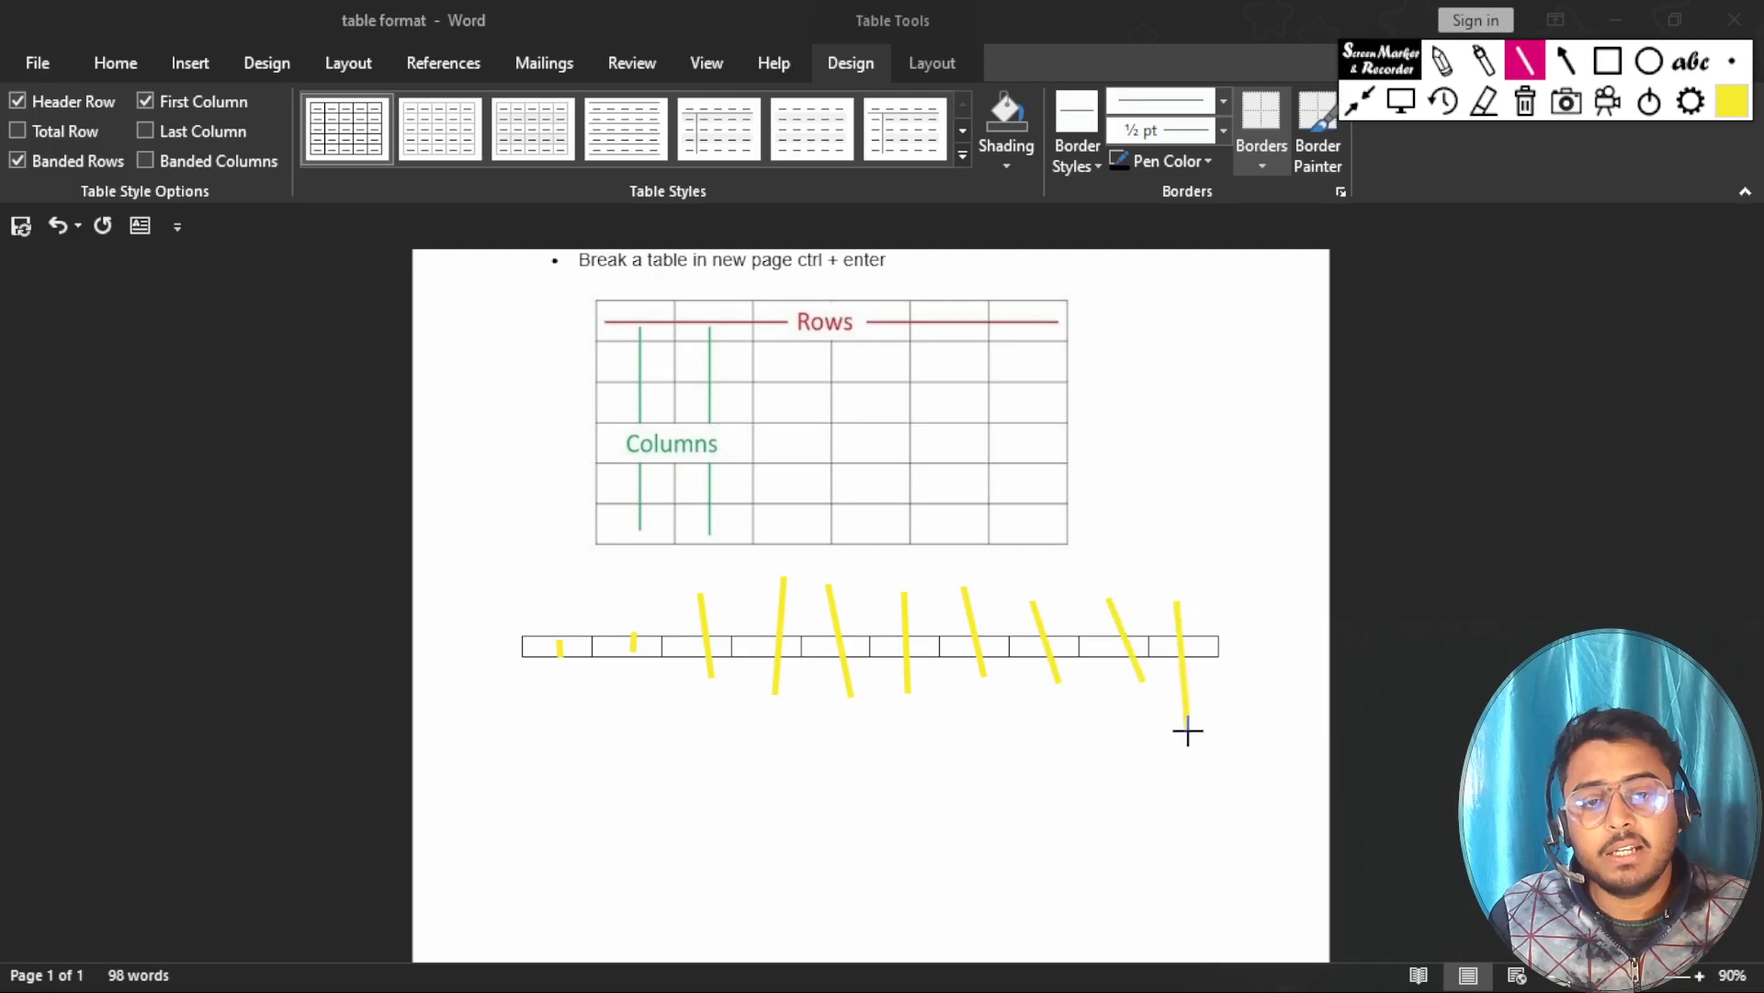
left_click_drag(627, 593, 632, 697)
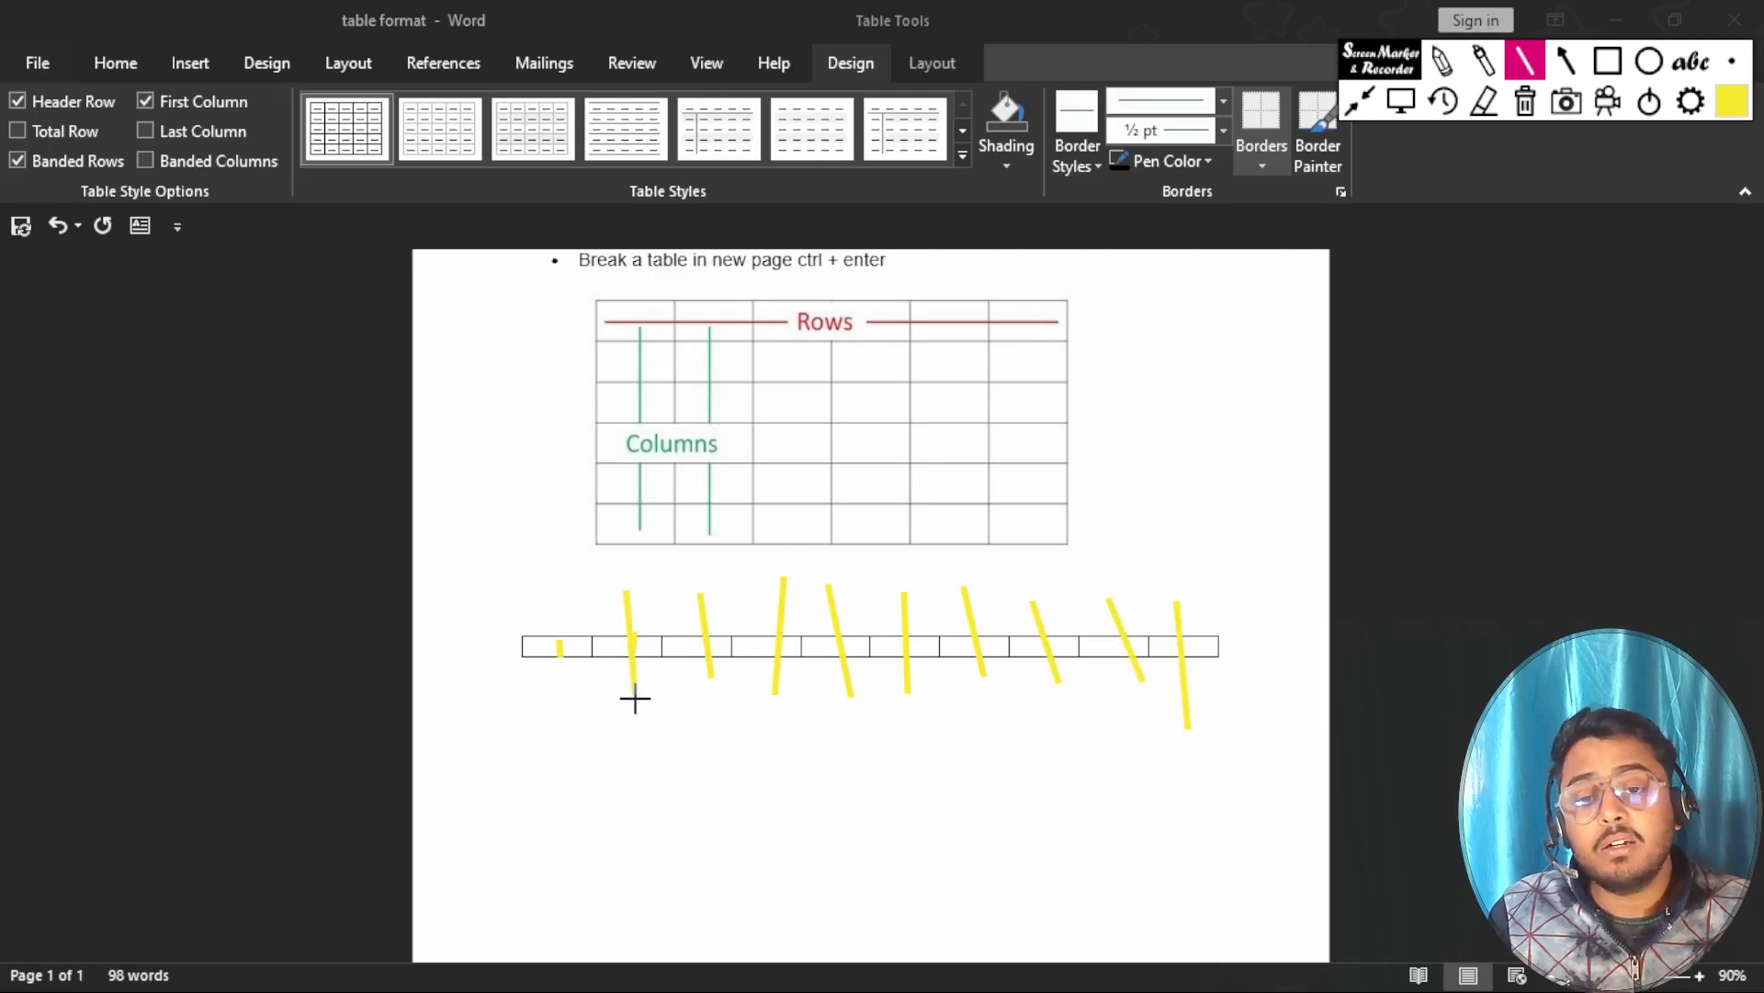
left_click_drag(559, 595, 564, 703)
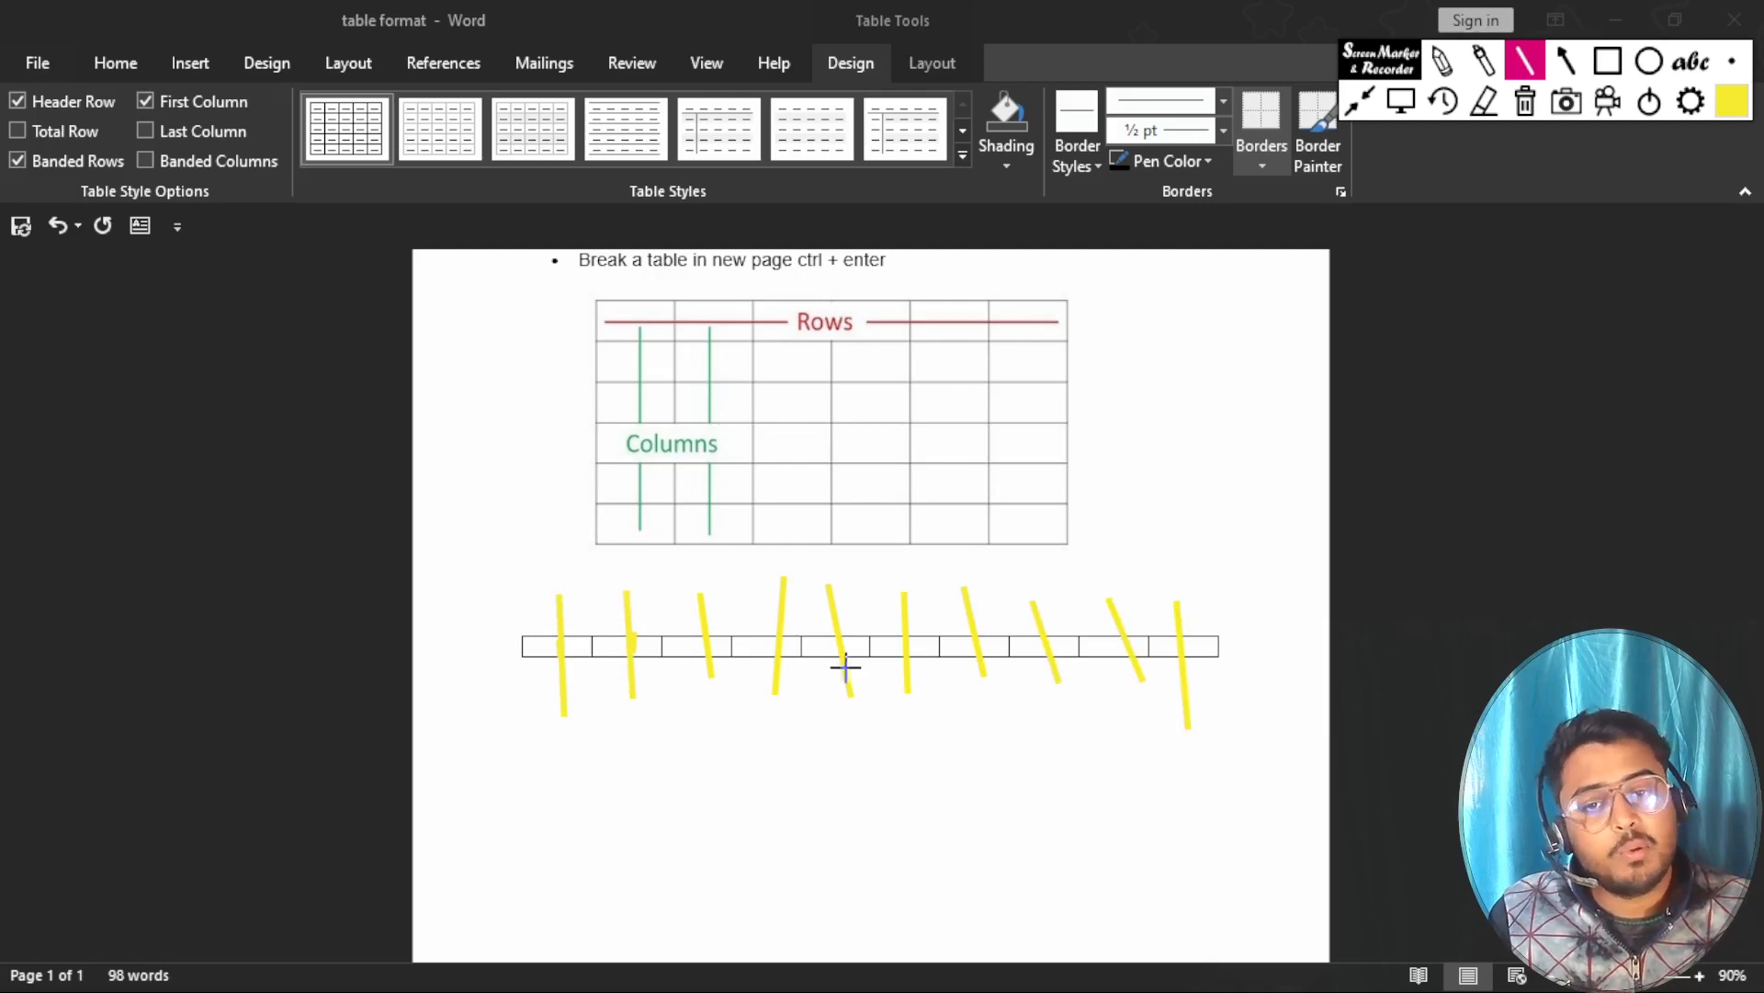
left_click(1524, 103)
left_click(1403, 103)
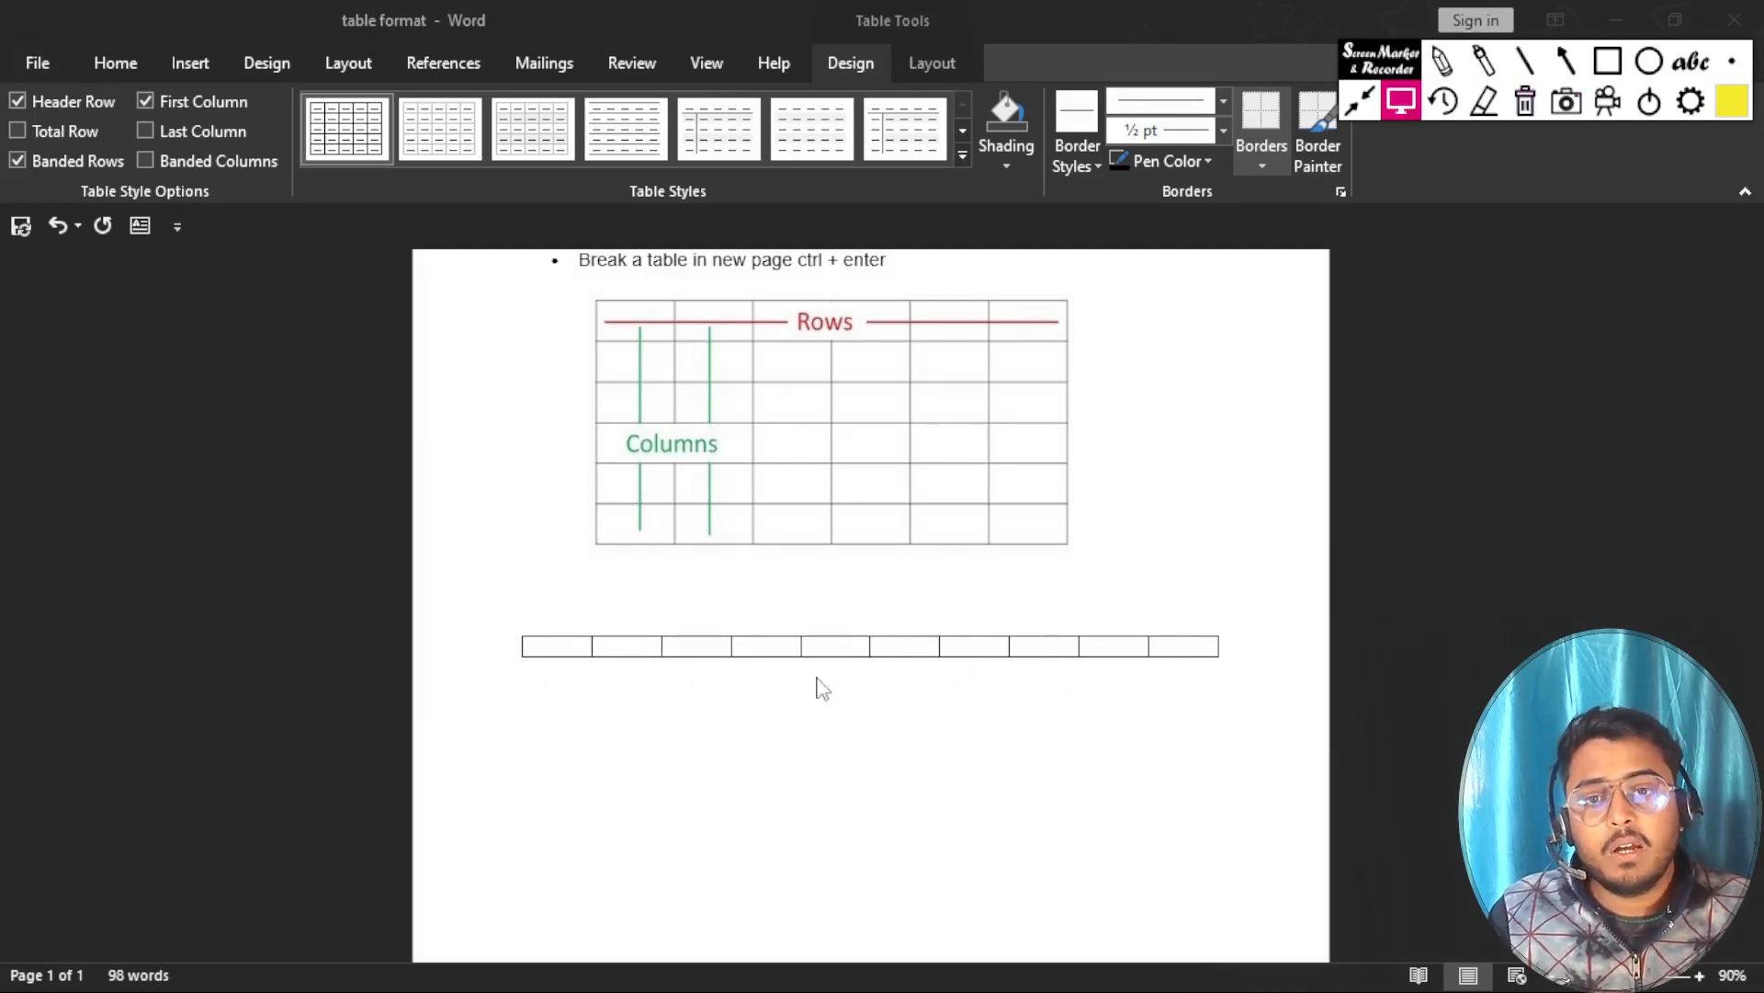
Undo the one-row table and insert a table of five columns and five rows in its place.
left_click(706, 654)
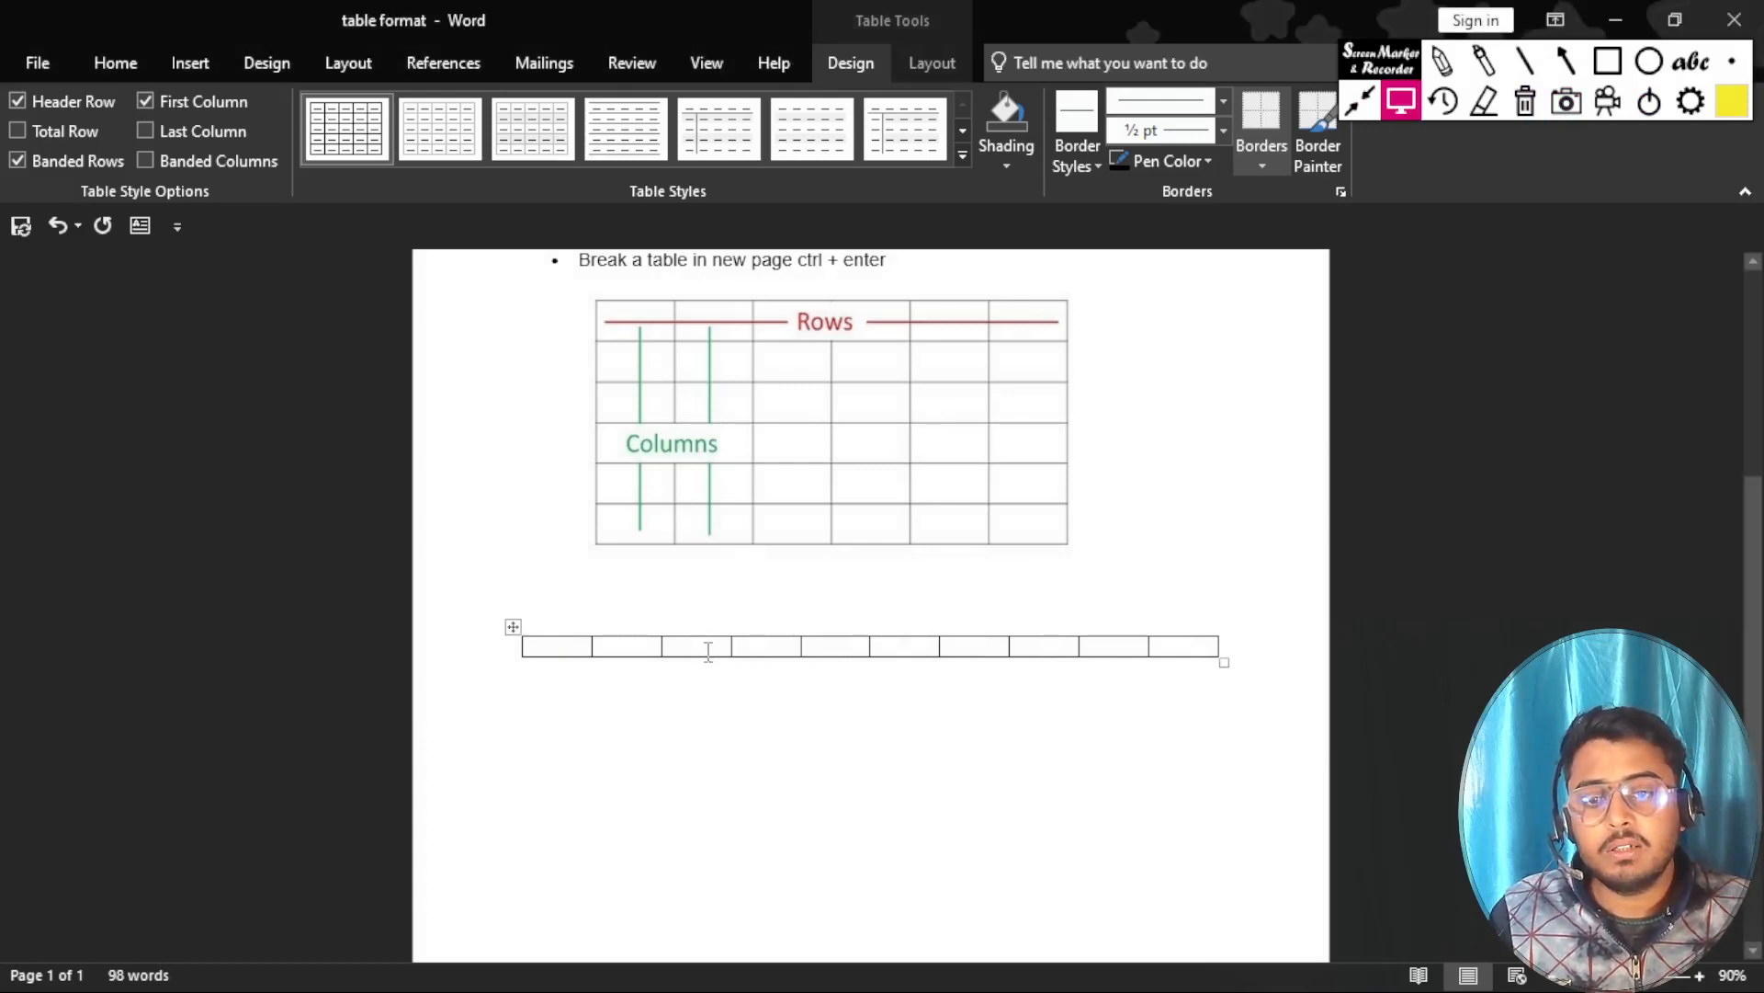
key("ctrl+z")
left_click(191, 64)
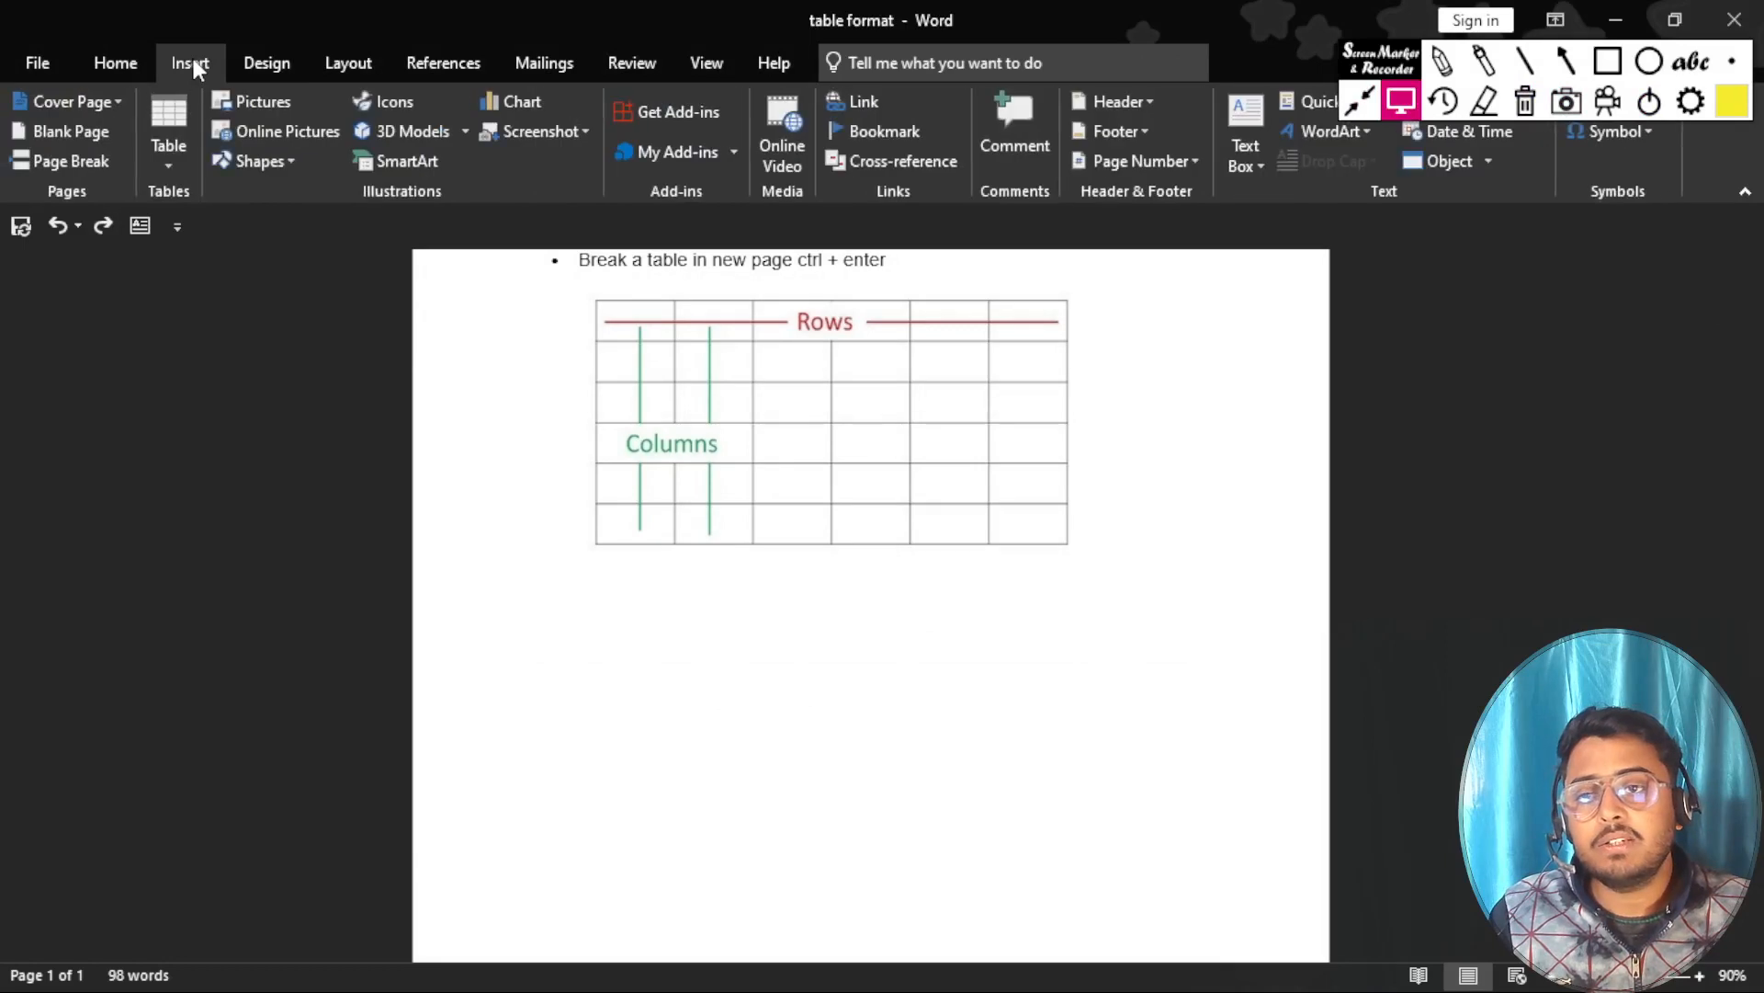
left_click(168, 133)
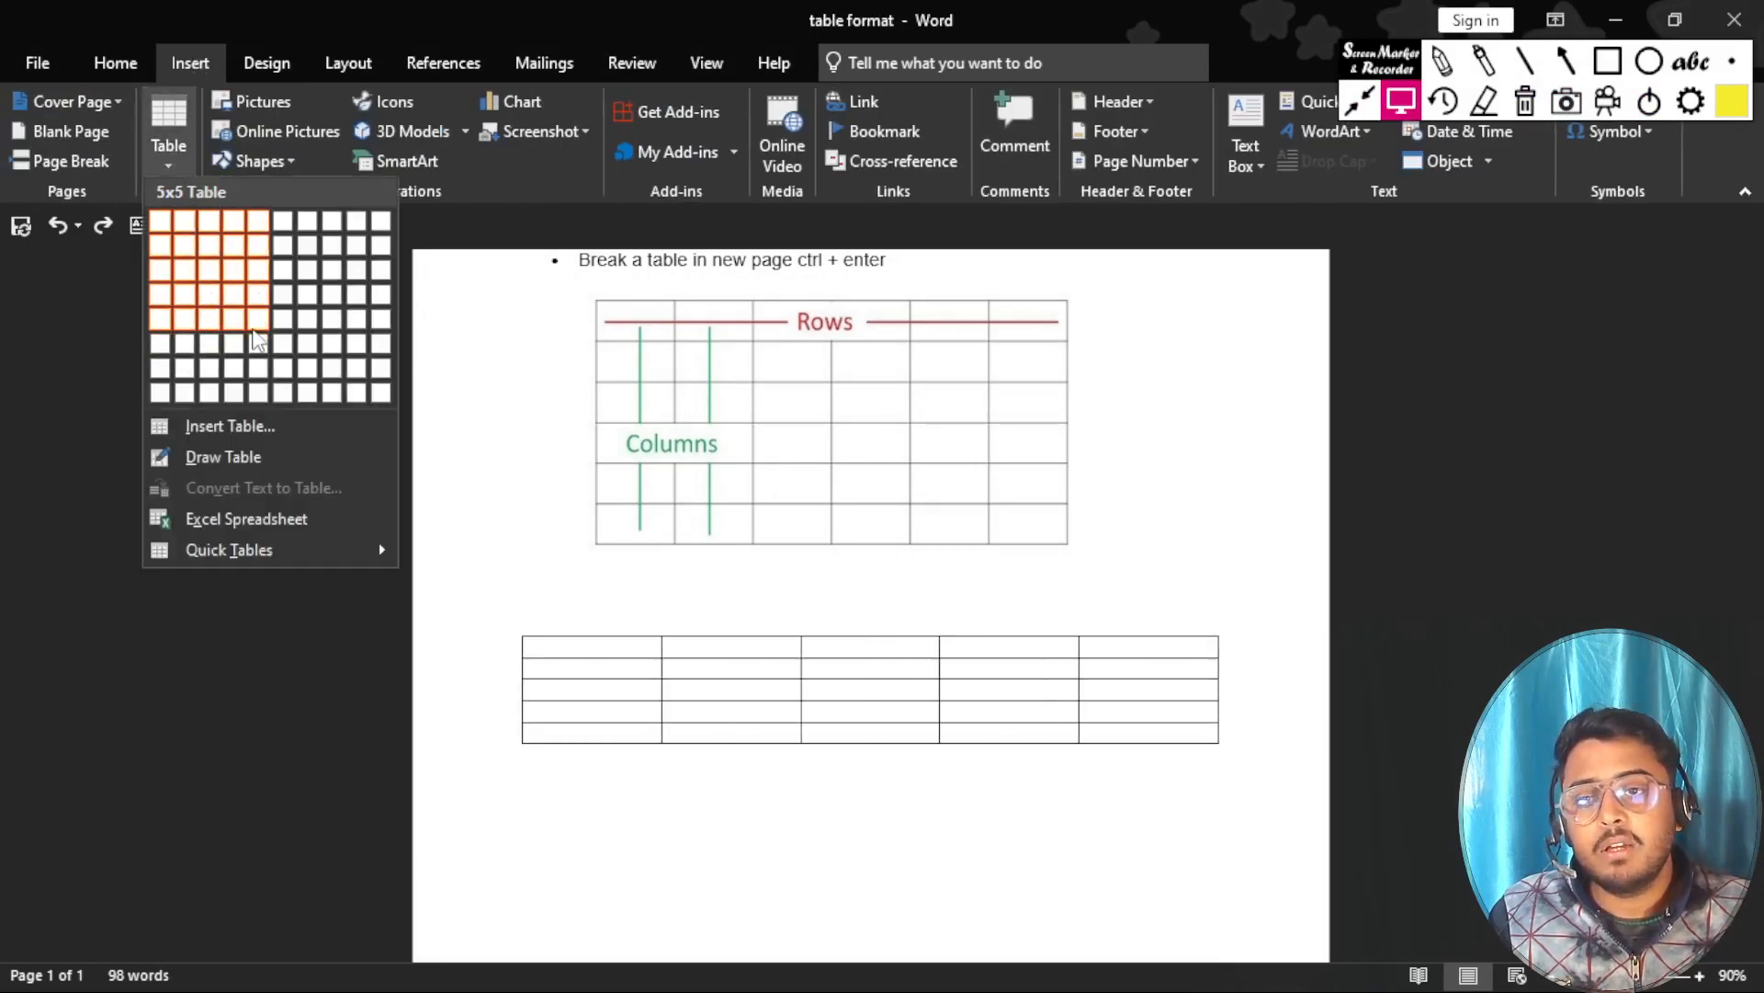
left_click(256, 335)
scroll(686, 711, "down", 3)
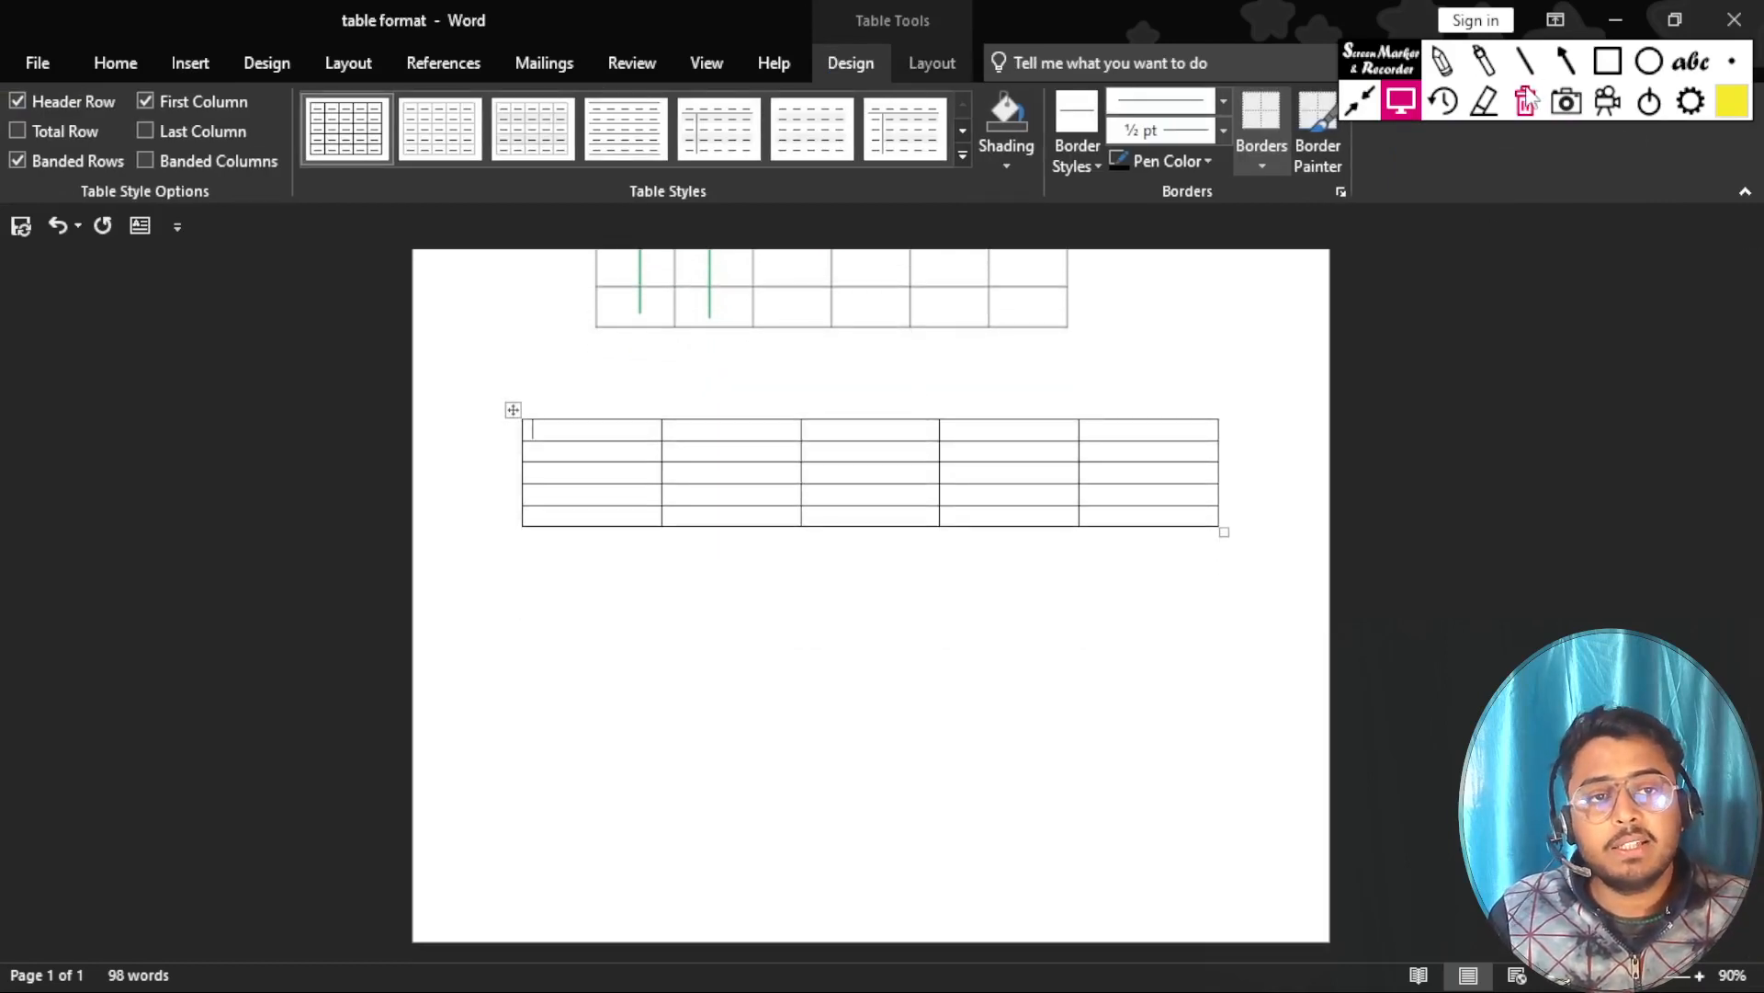
Mark each of the five columns of the five-by-five table with a dark blue vertical line.
left_click(1524, 60)
left_click(1730, 108)
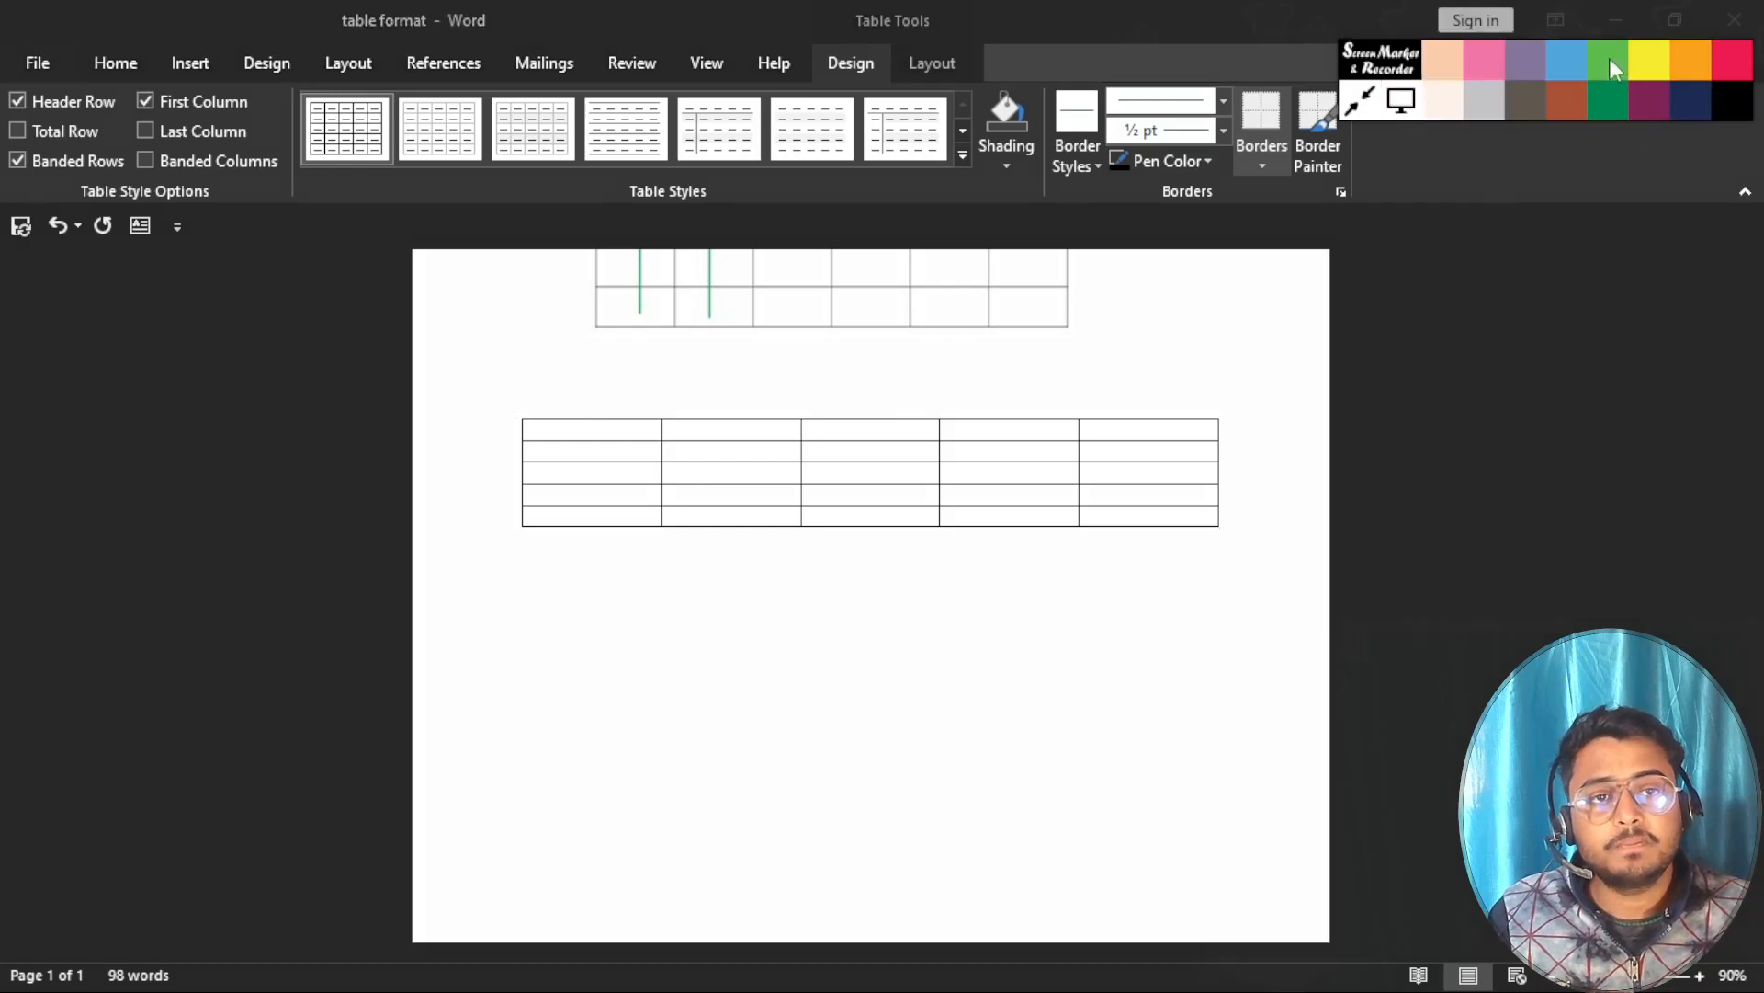
left_click(1680, 94)
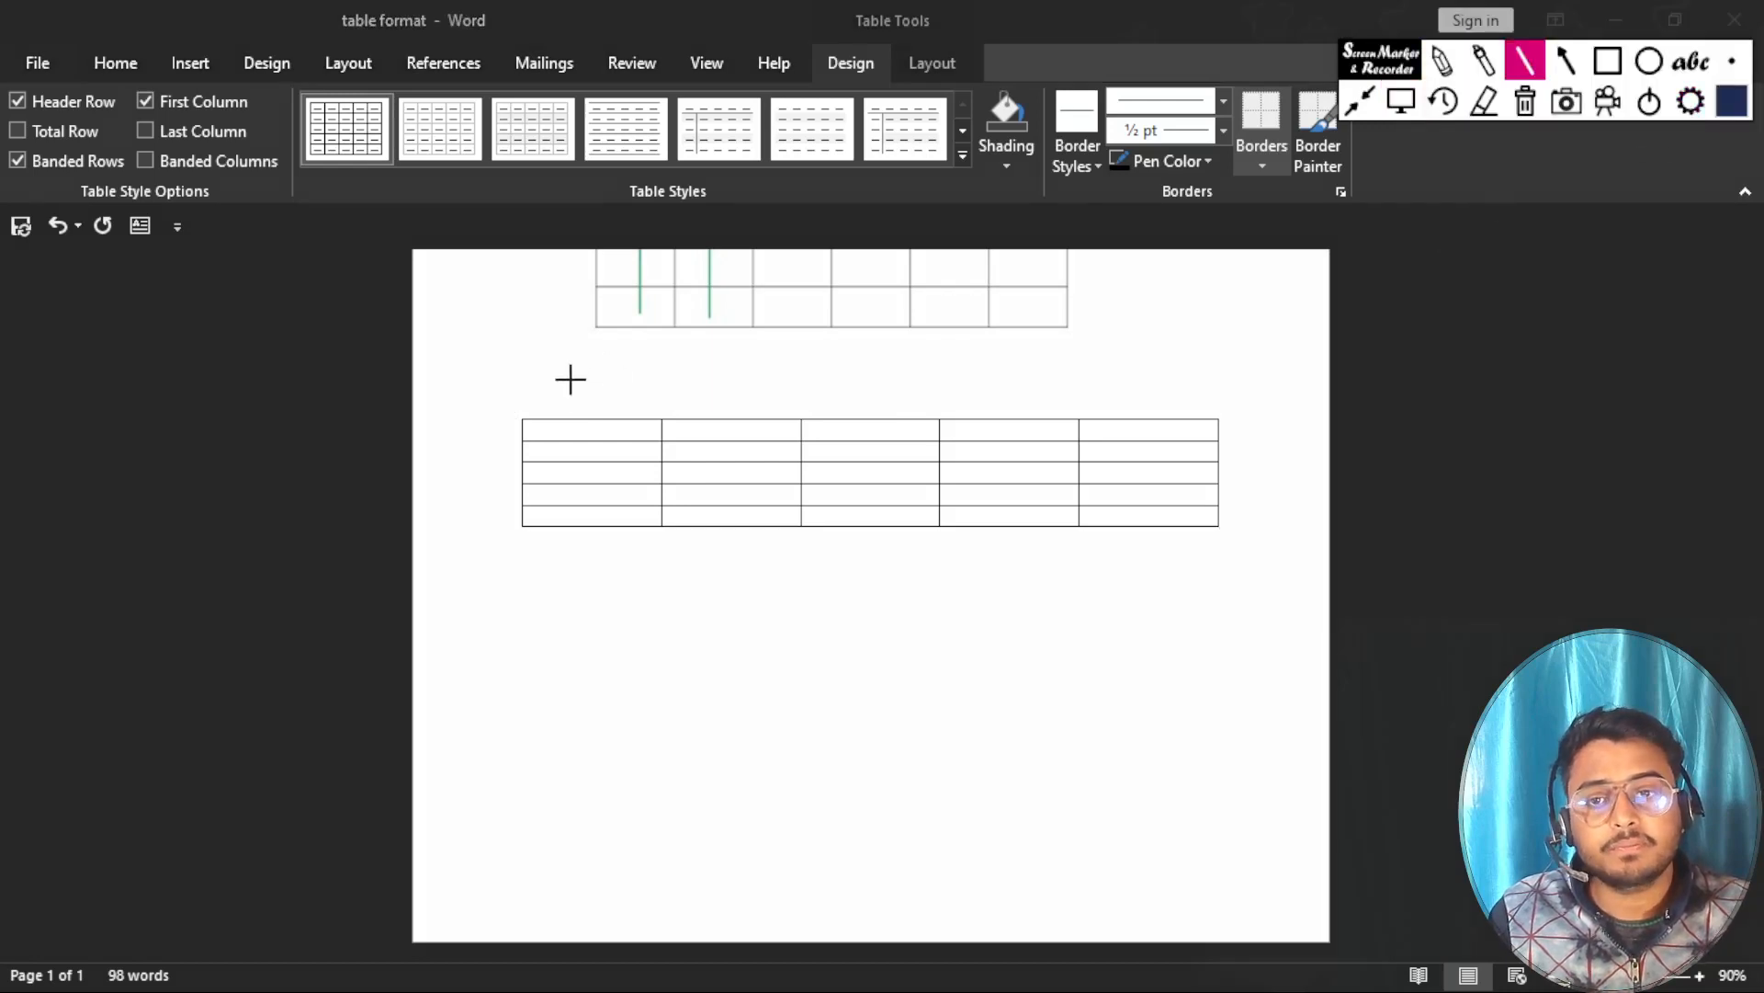
left_click_drag(582, 370, 586, 618)
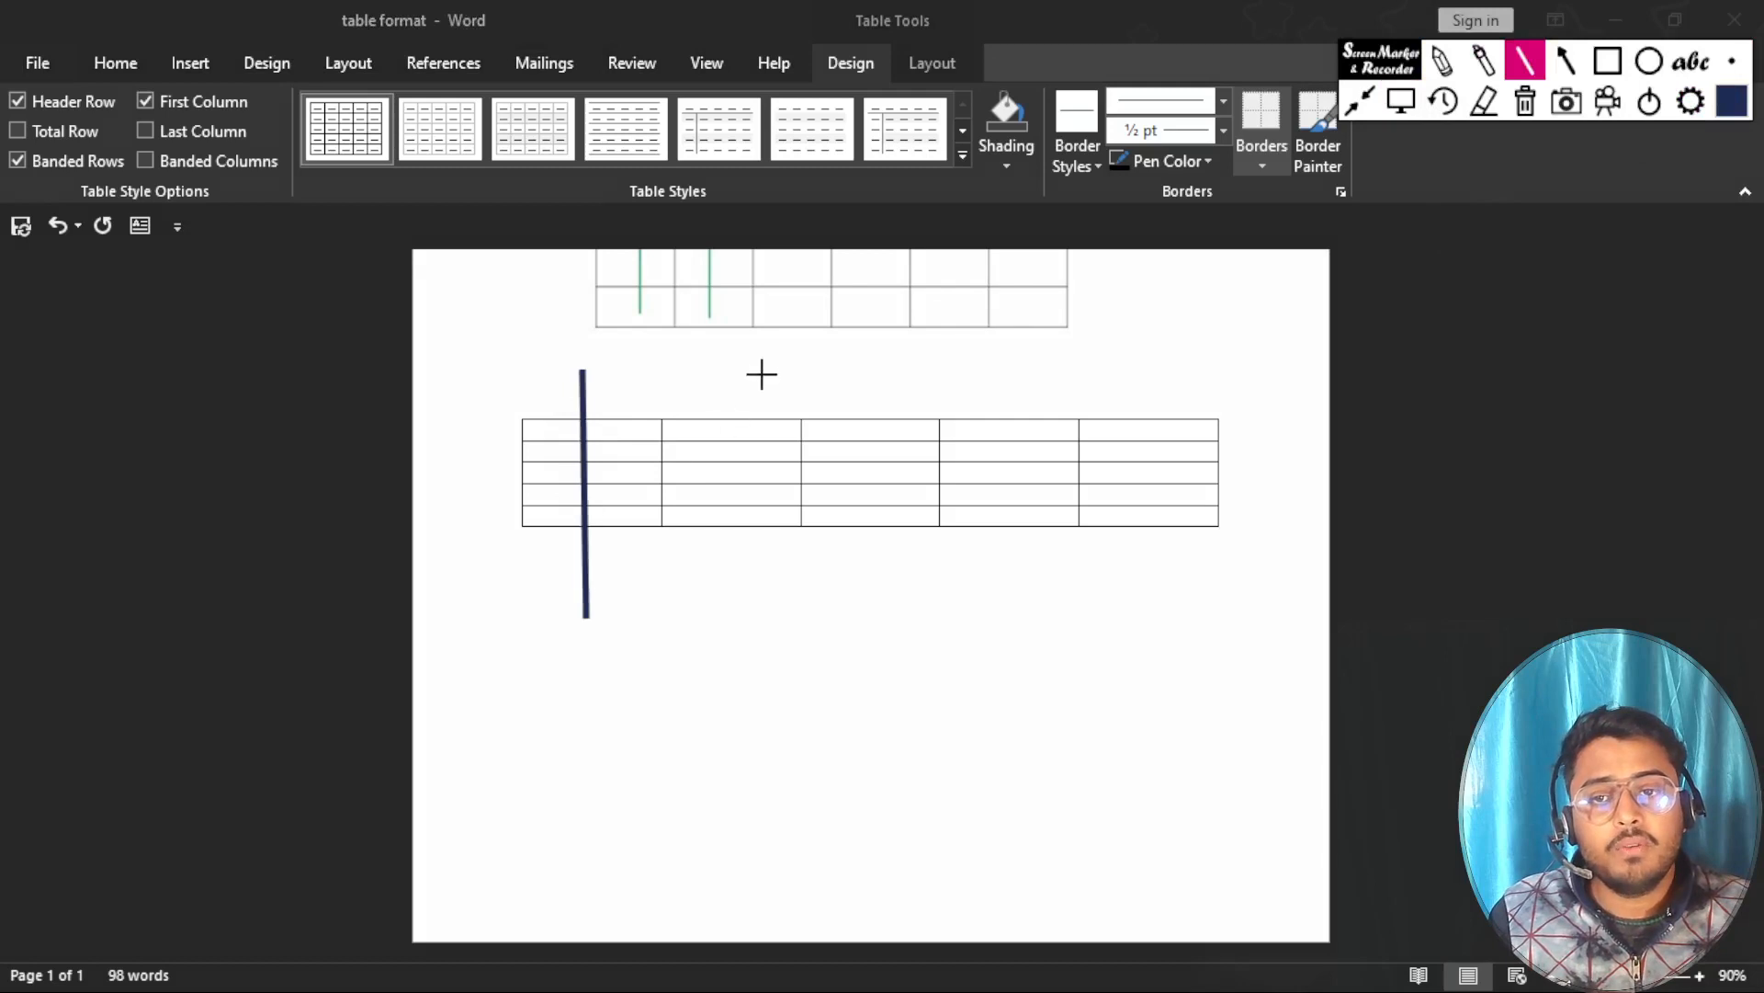
left_click_drag(758, 361, 765, 577)
left_click_drag(884, 341, 882, 609)
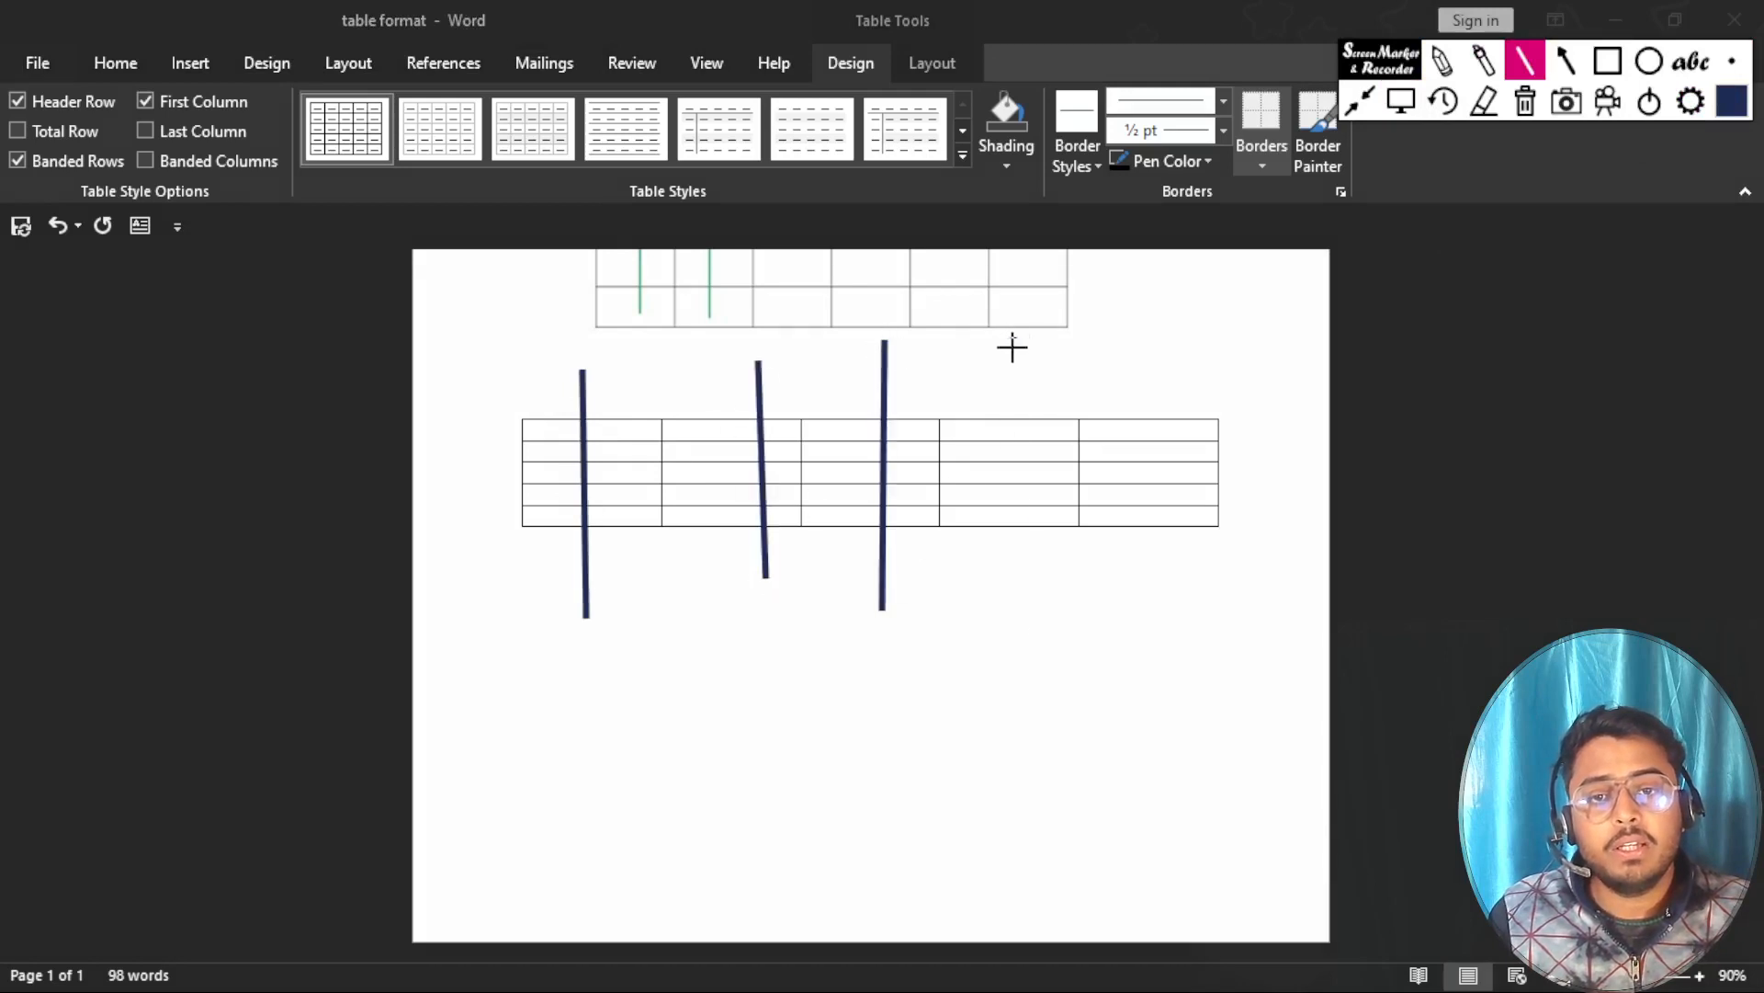
left_click_drag(1014, 339, 1018, 647)
left_click_drag(1170, 362, 1167, 610)
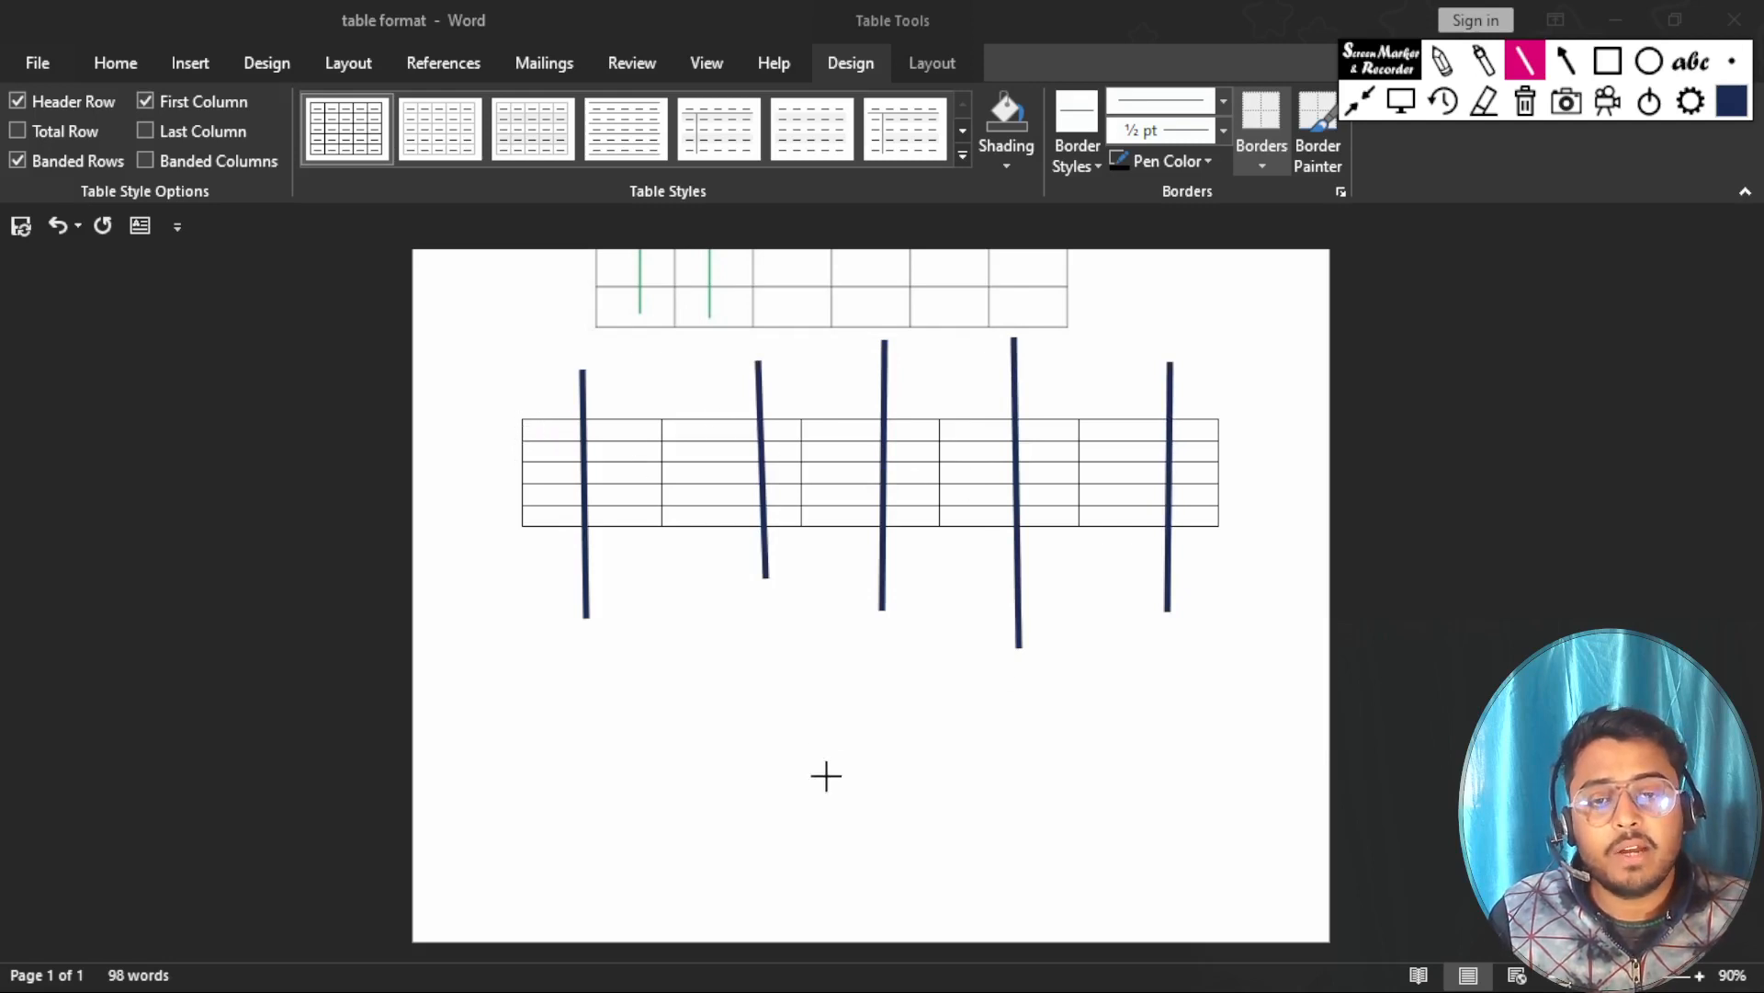
Draw a short dark blue horizontal line below the table and one across each of its five rows, and clear all annotations.
mouse_move(914, 697)
left_mouse_down()
mouse_move(843, 704)
mouse_move(819, 764)
mouse_move(824, 696)
left_mouse_up()
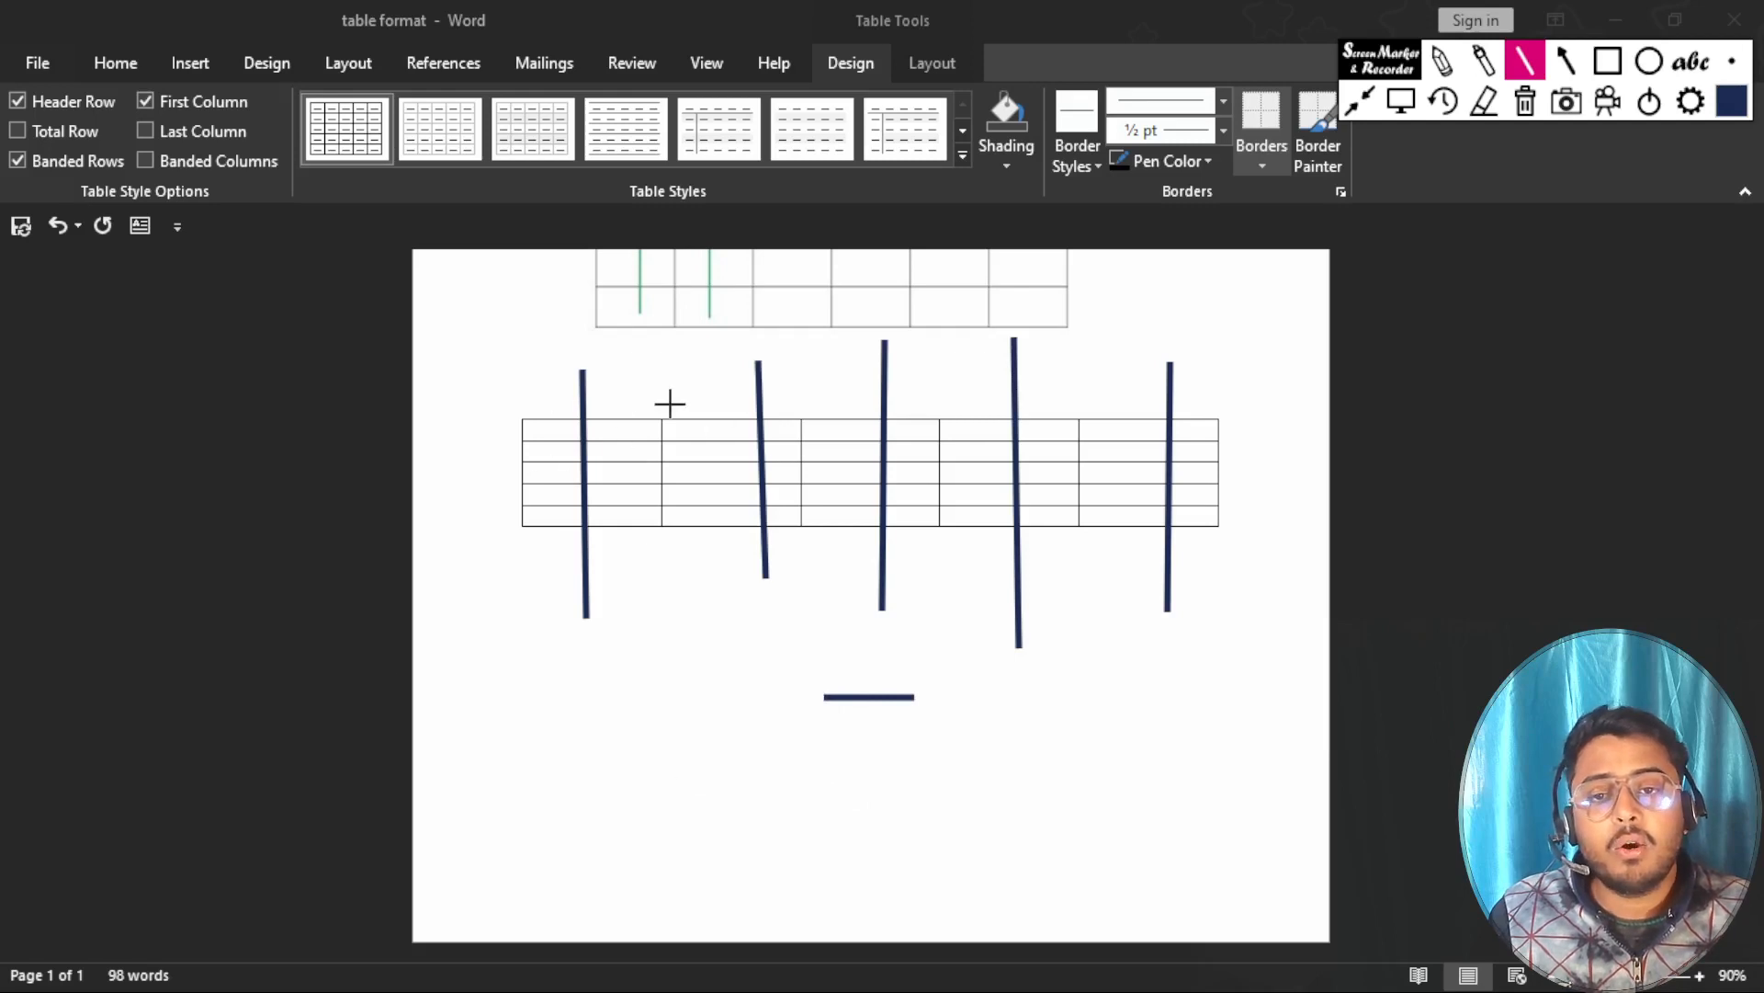
left_click_drag(496, 429, 1268, 429)
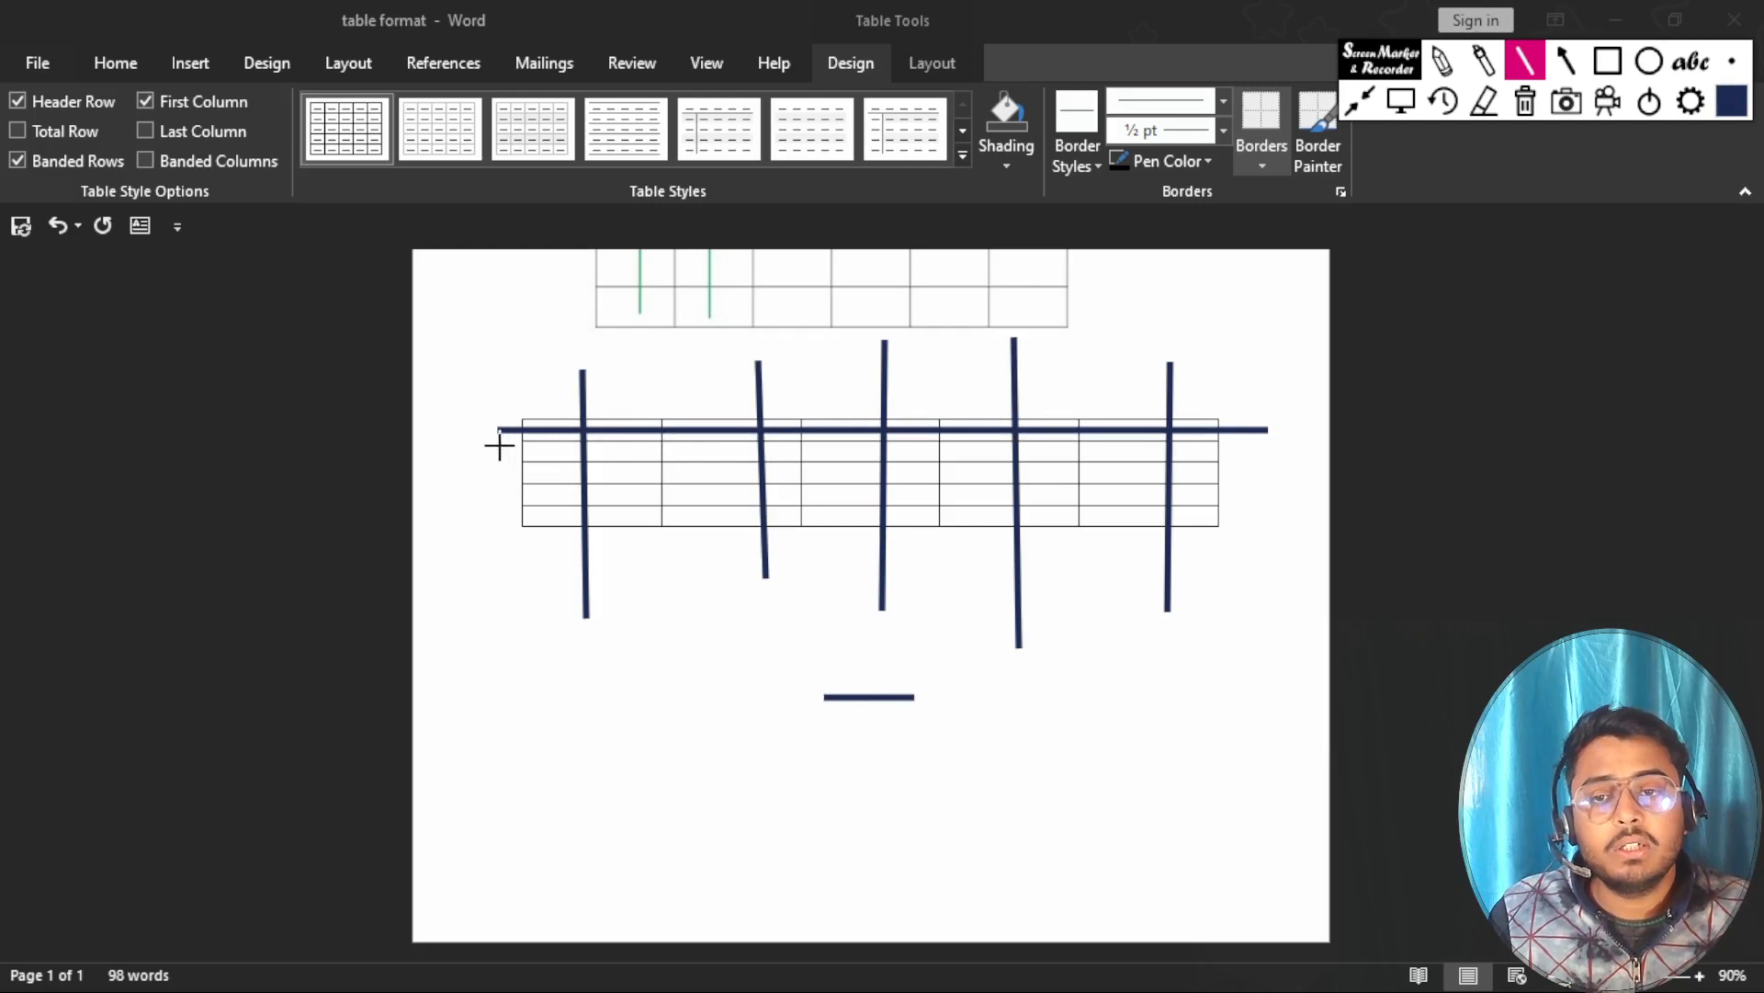
left_click_drag(499, 446, 1244, 453)
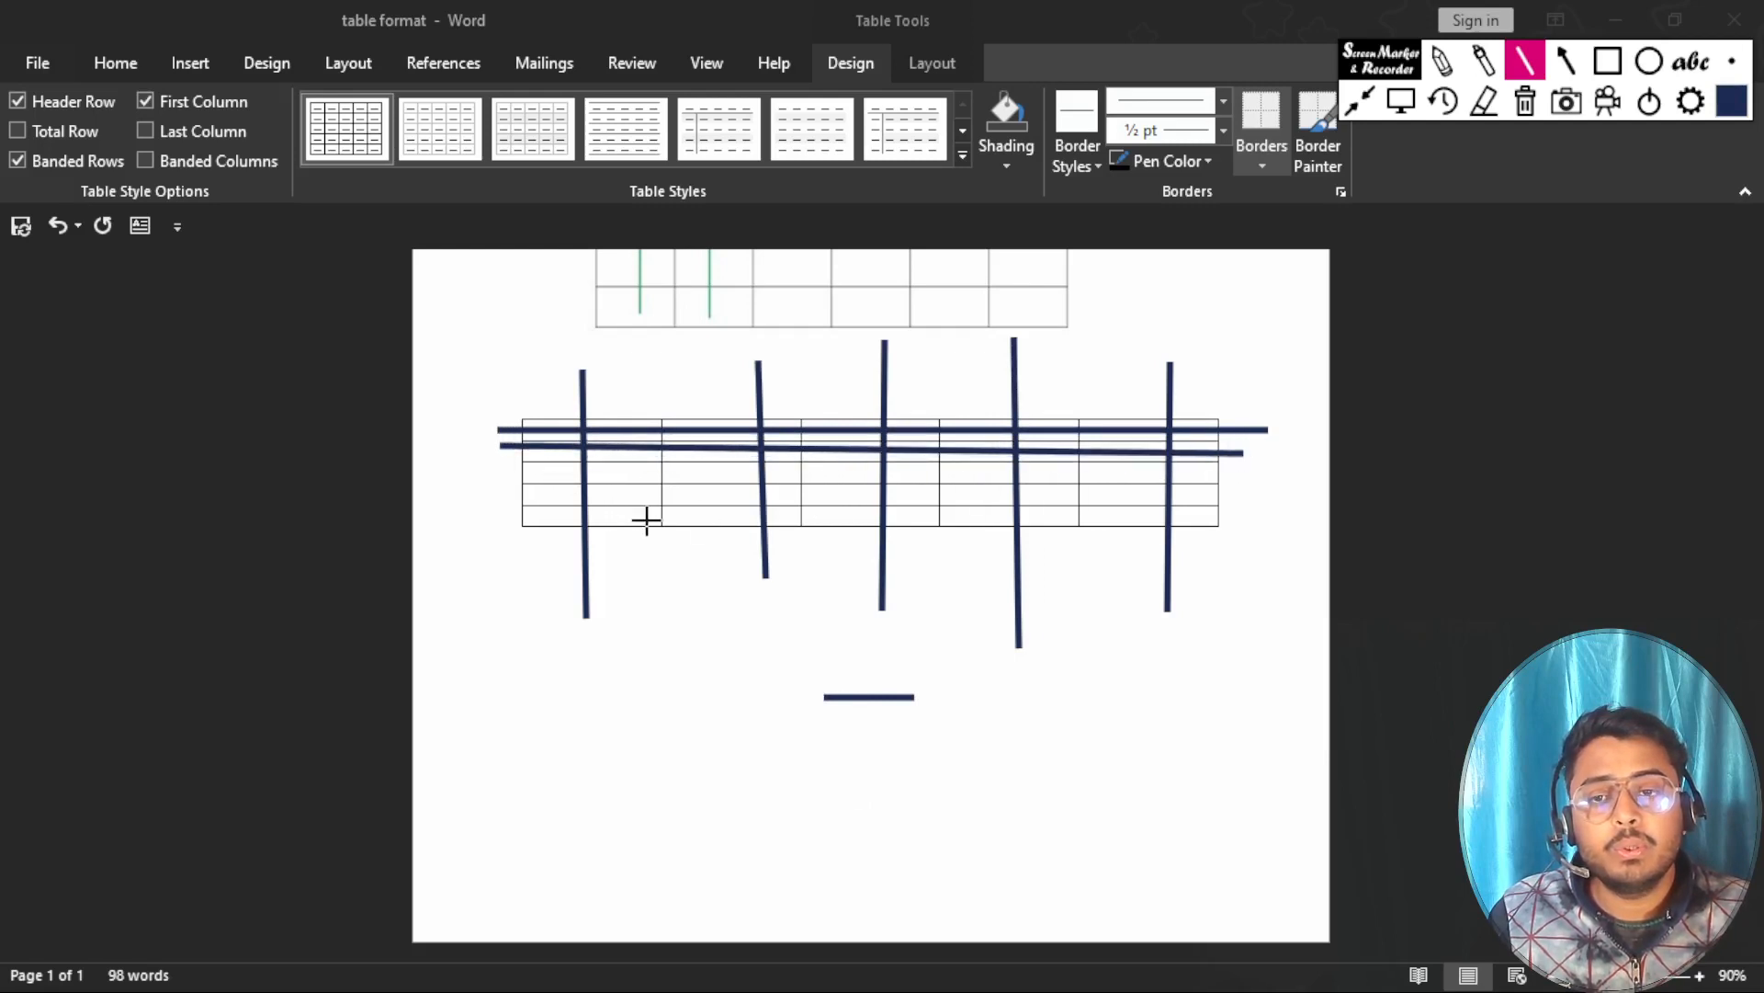
left_click_drag(502, 470, 1241, 467)
left_click_drag(502, 496, 1252, 492)
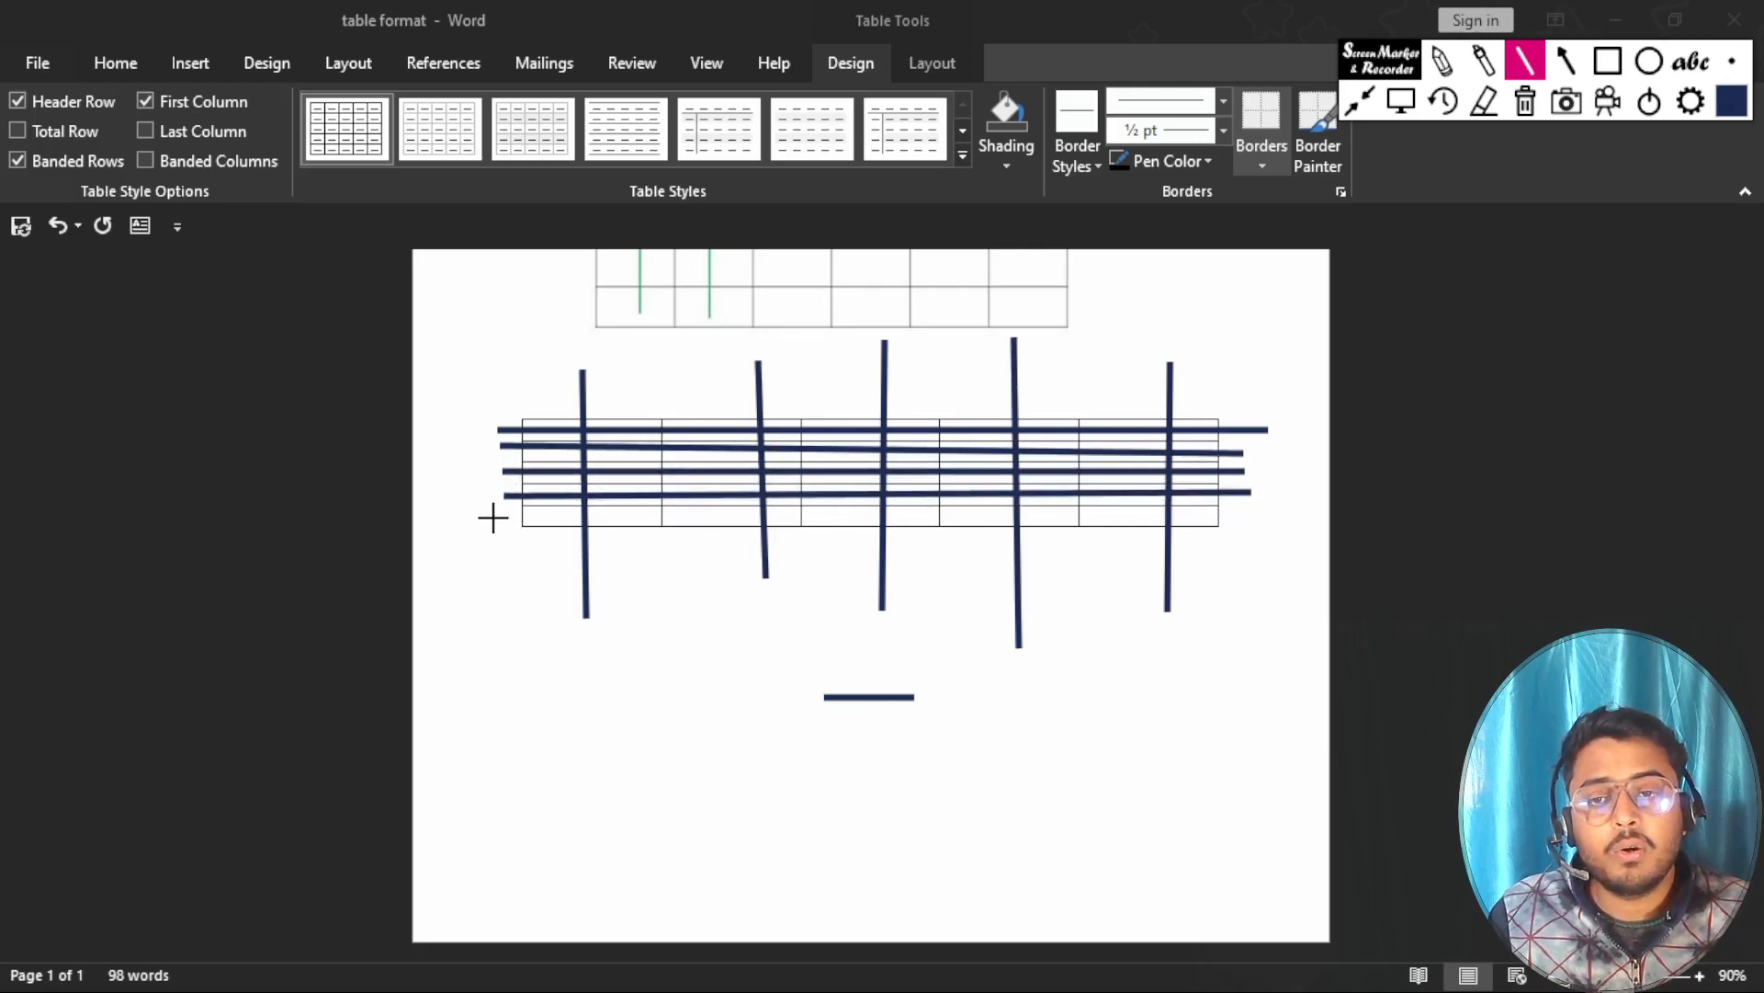
mouse_move(493, 516)
left_mouse_down()
mouse_move(965, 531)
mouse_move(1250, 517)
left_mouse_up()
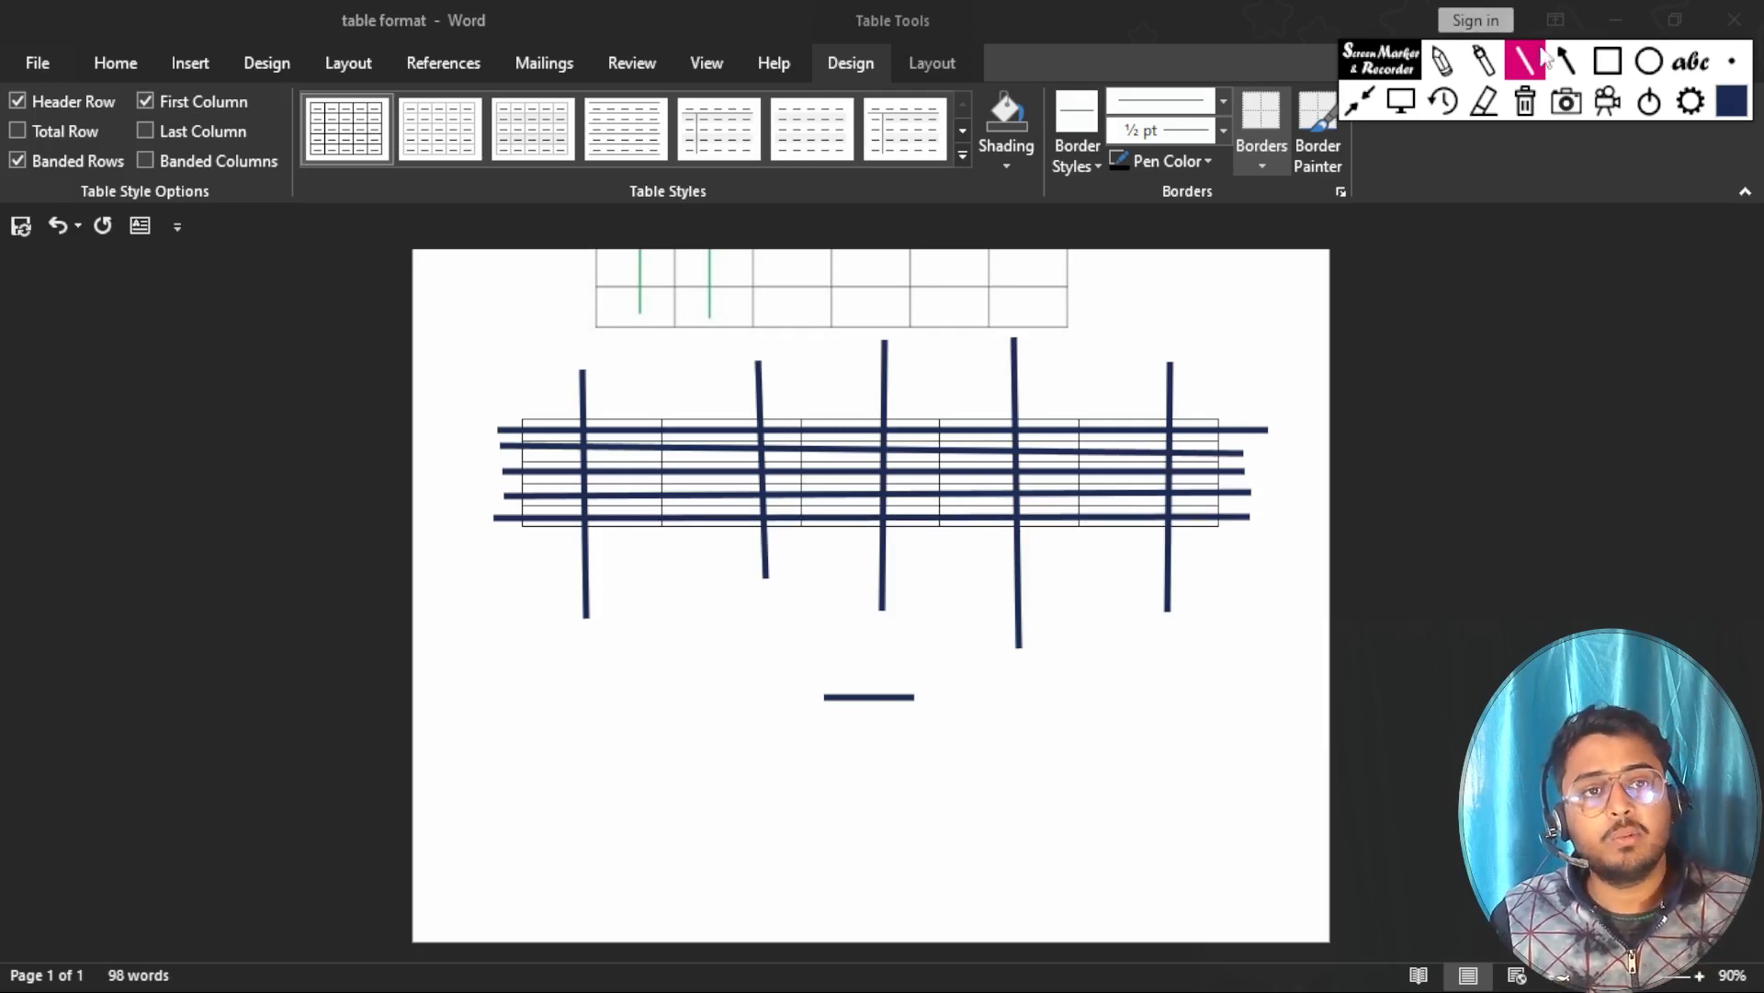
left_click(1525, 103)
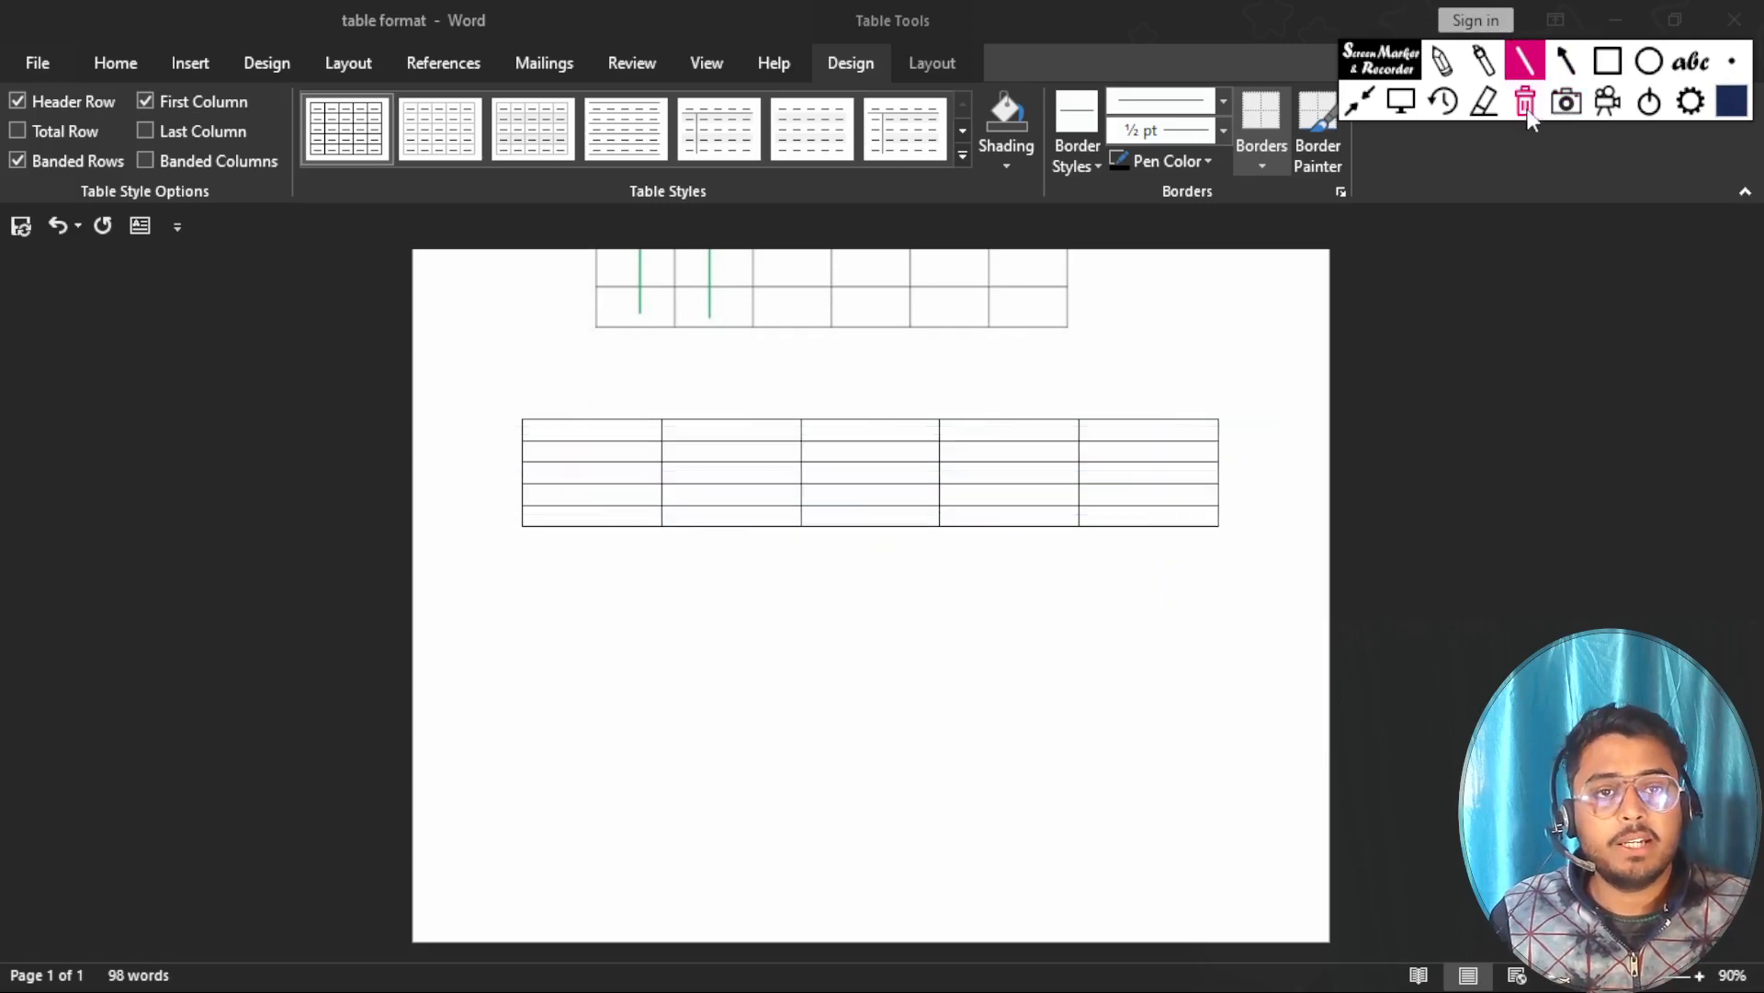
left_click(1401, 103)
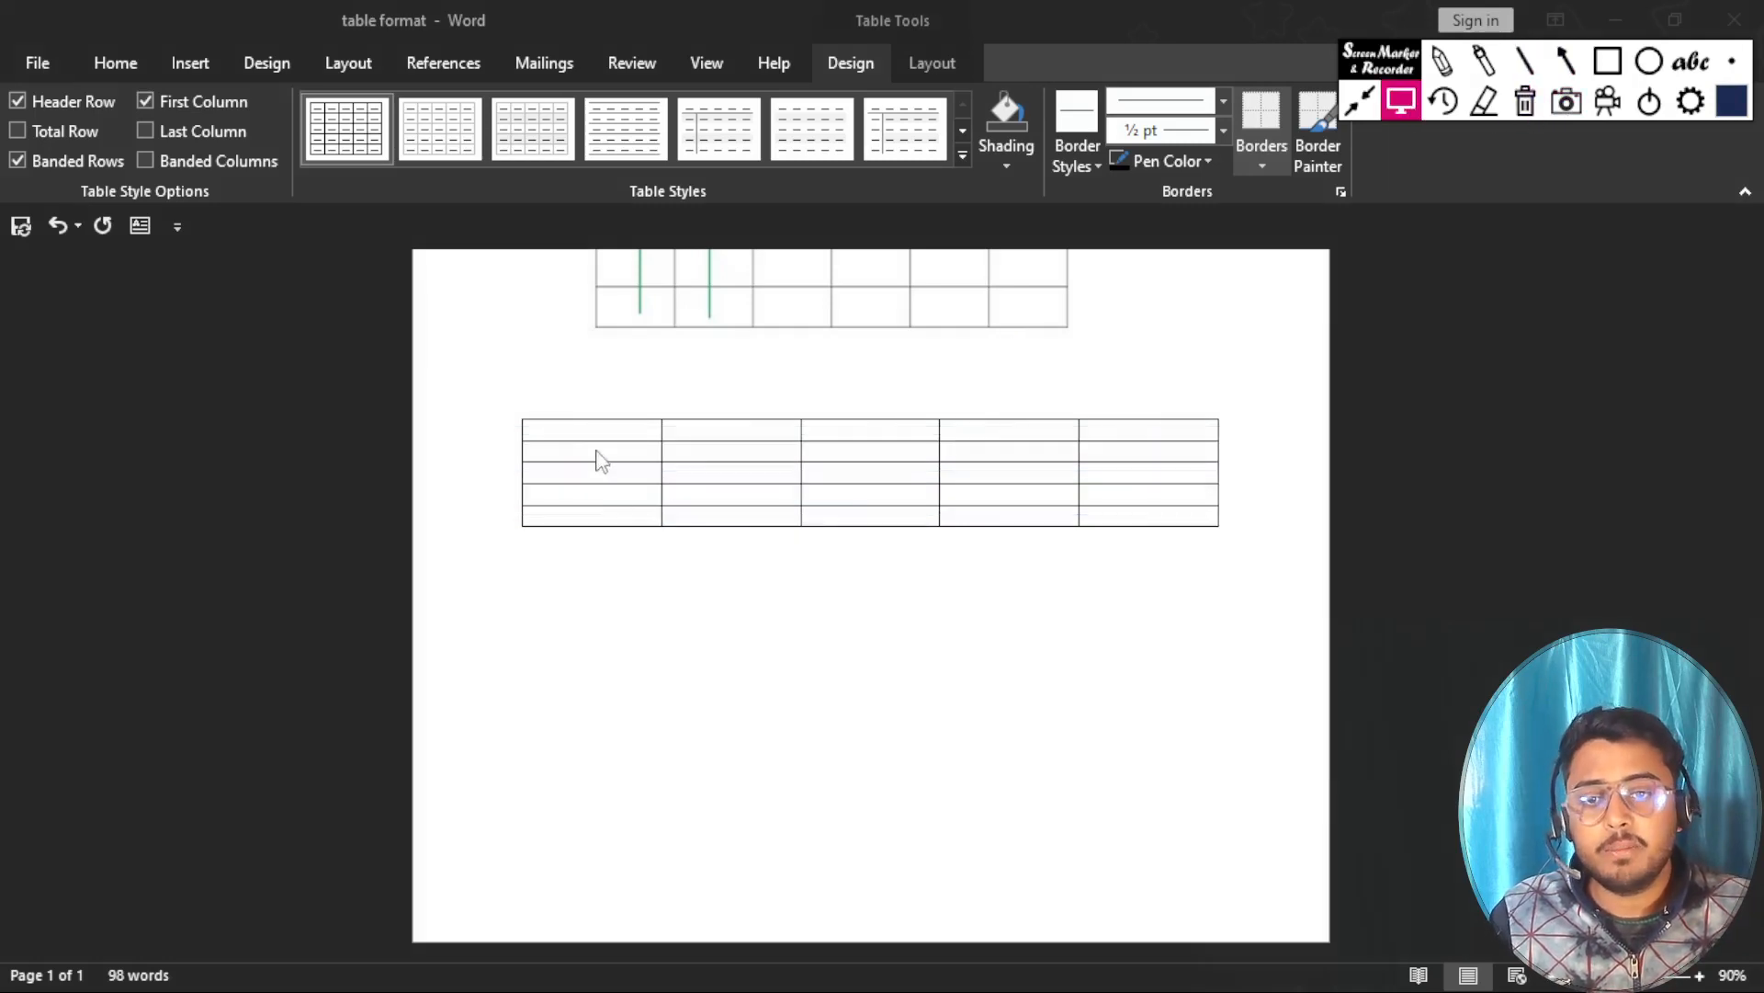
left_click(189, 62)
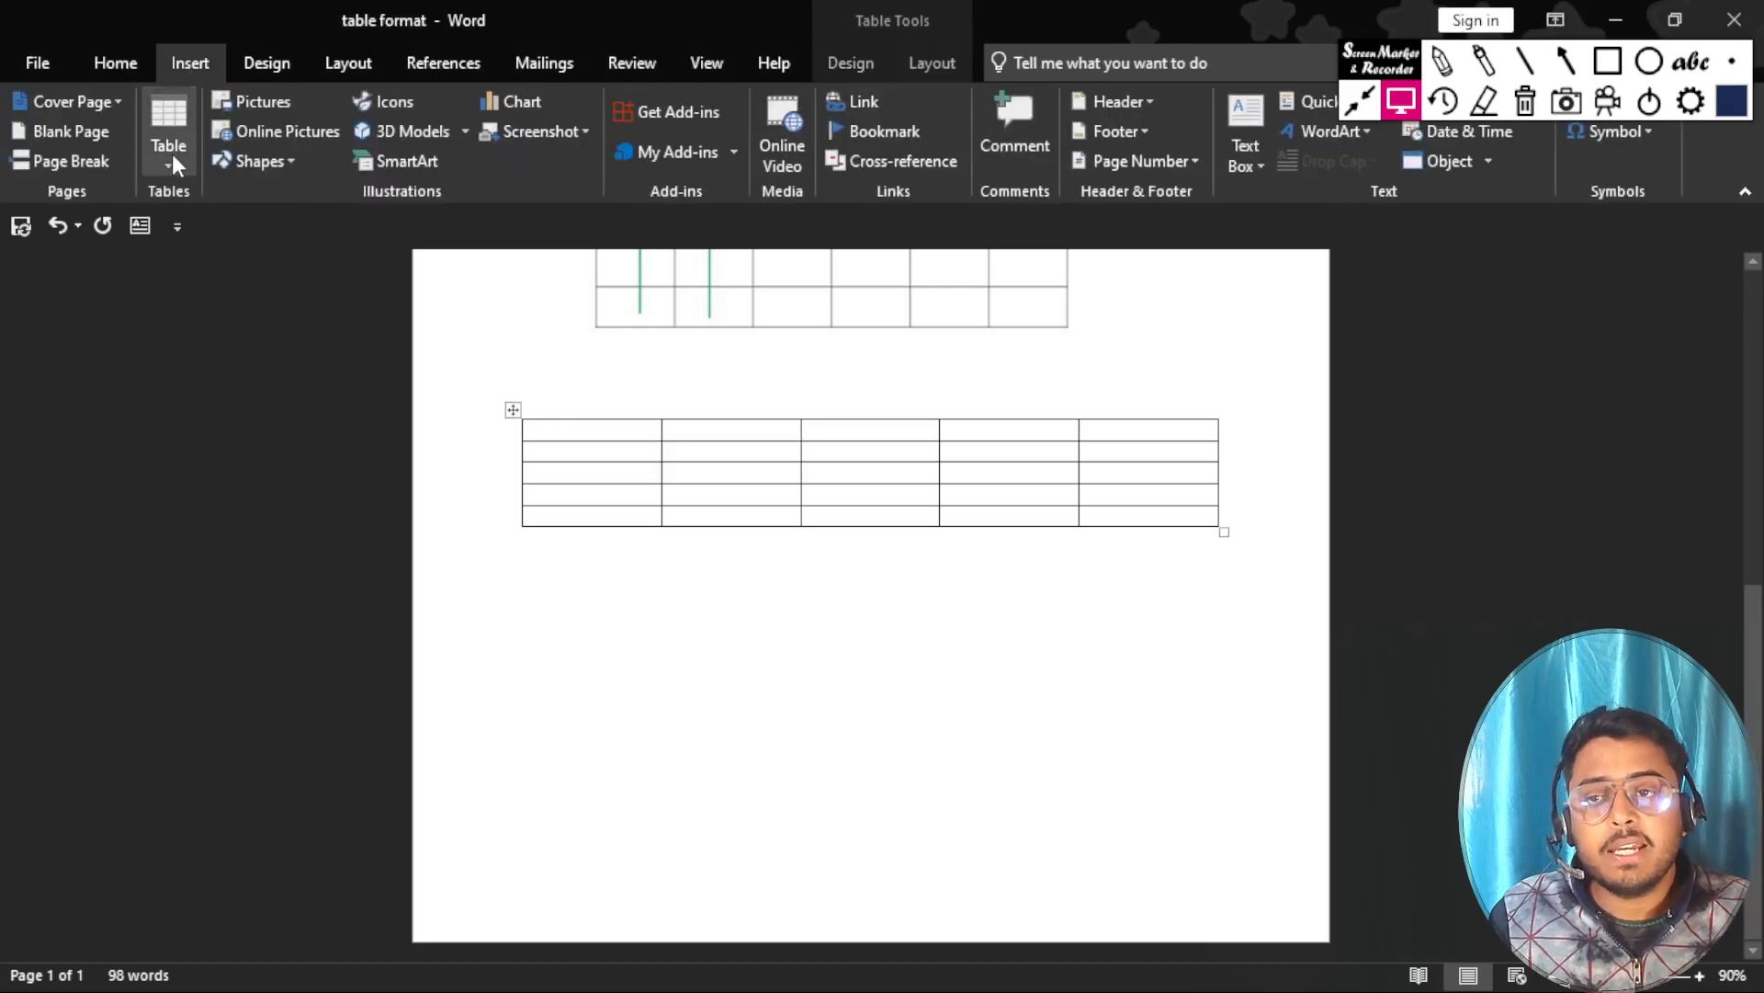
left_click(172, 152)
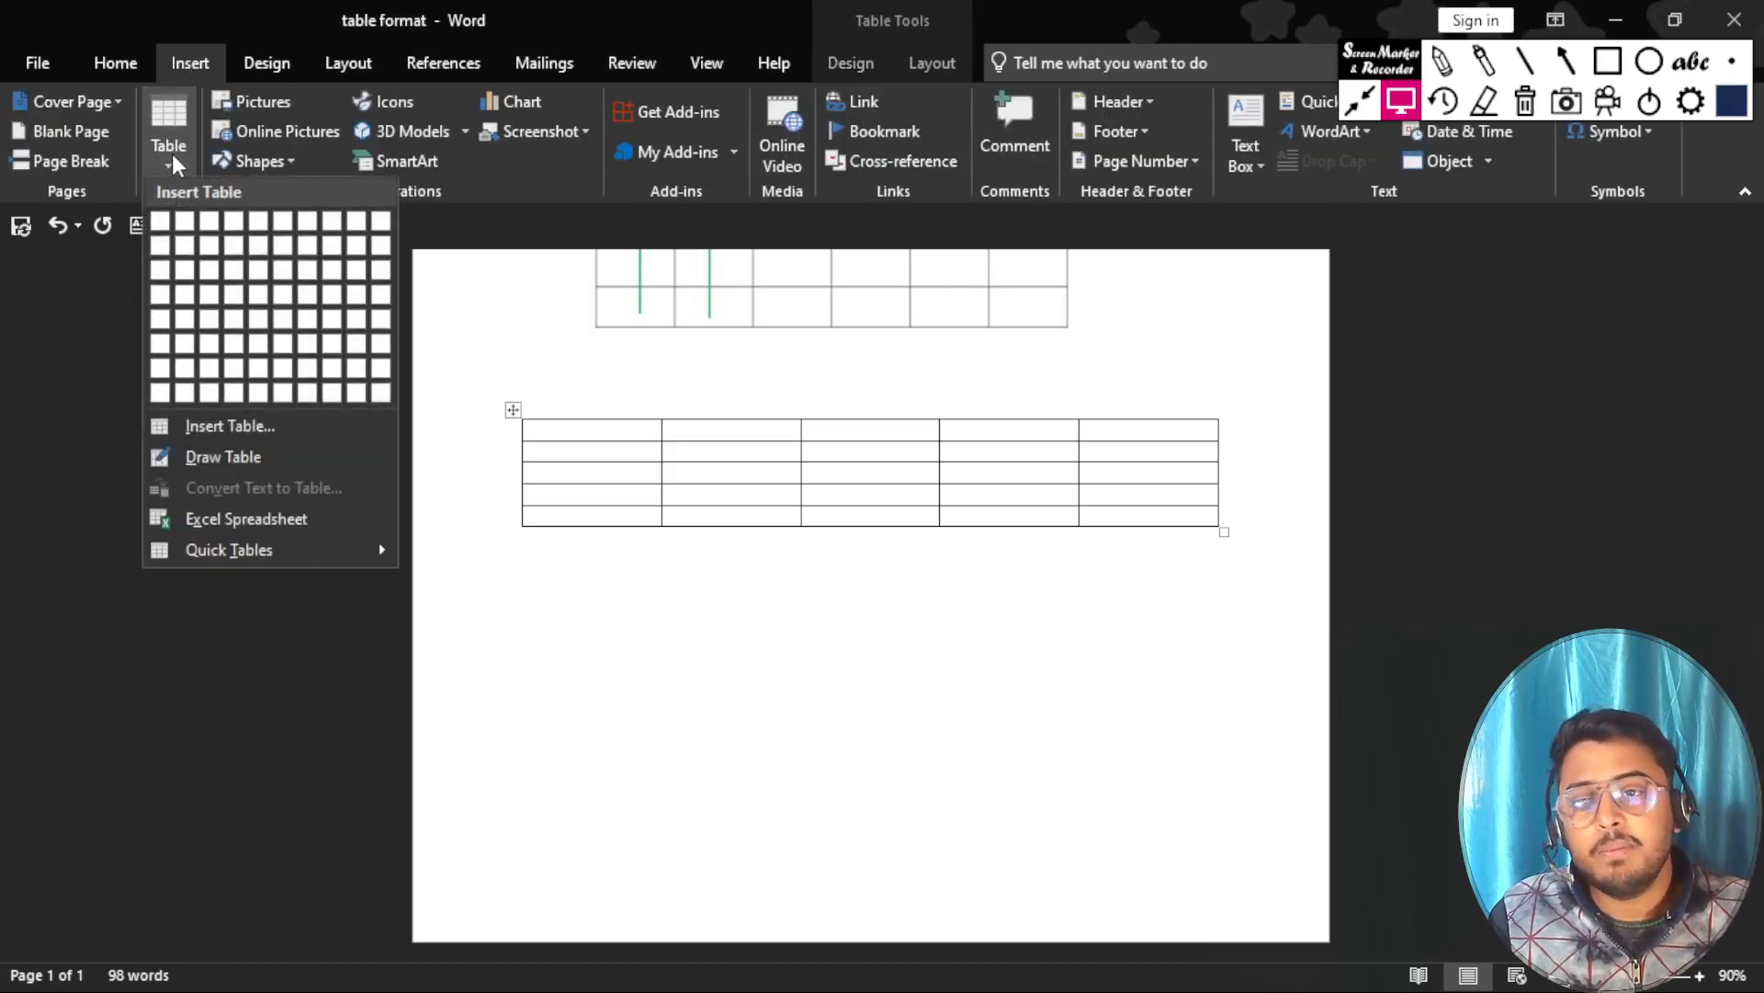
left_click(586, 660)
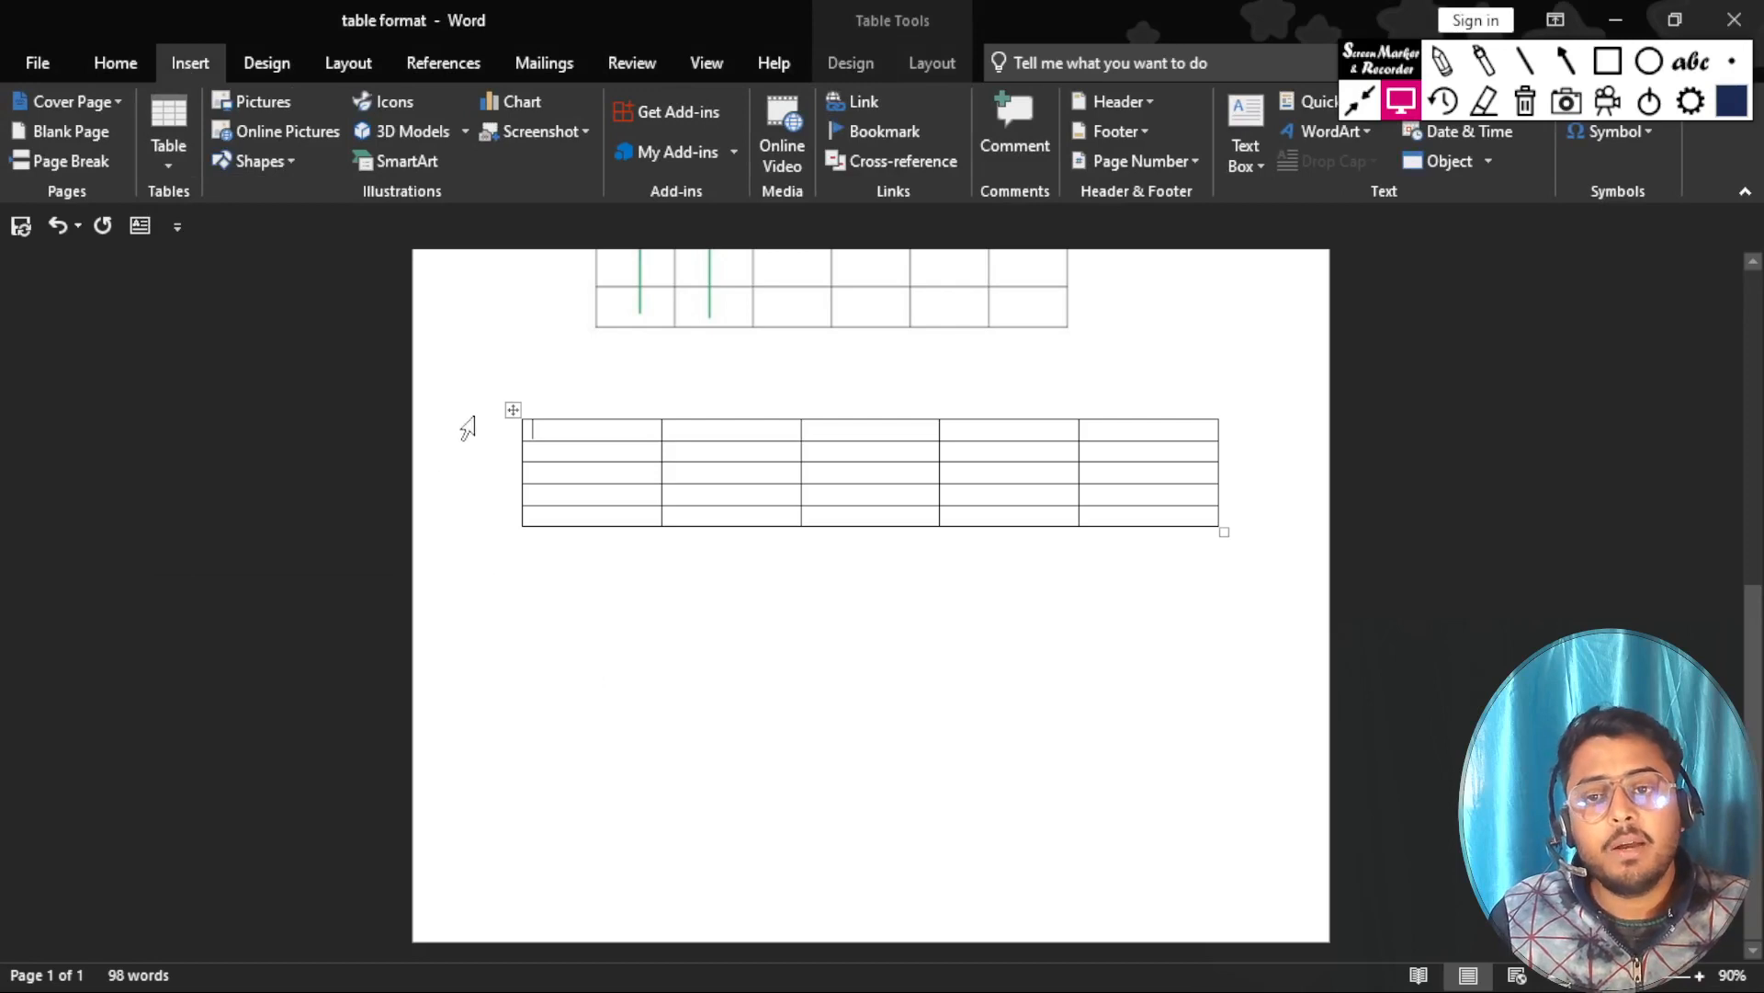
Move the whole table down the page and back up to just below the sample table picture.
mouse_move(491, 453)
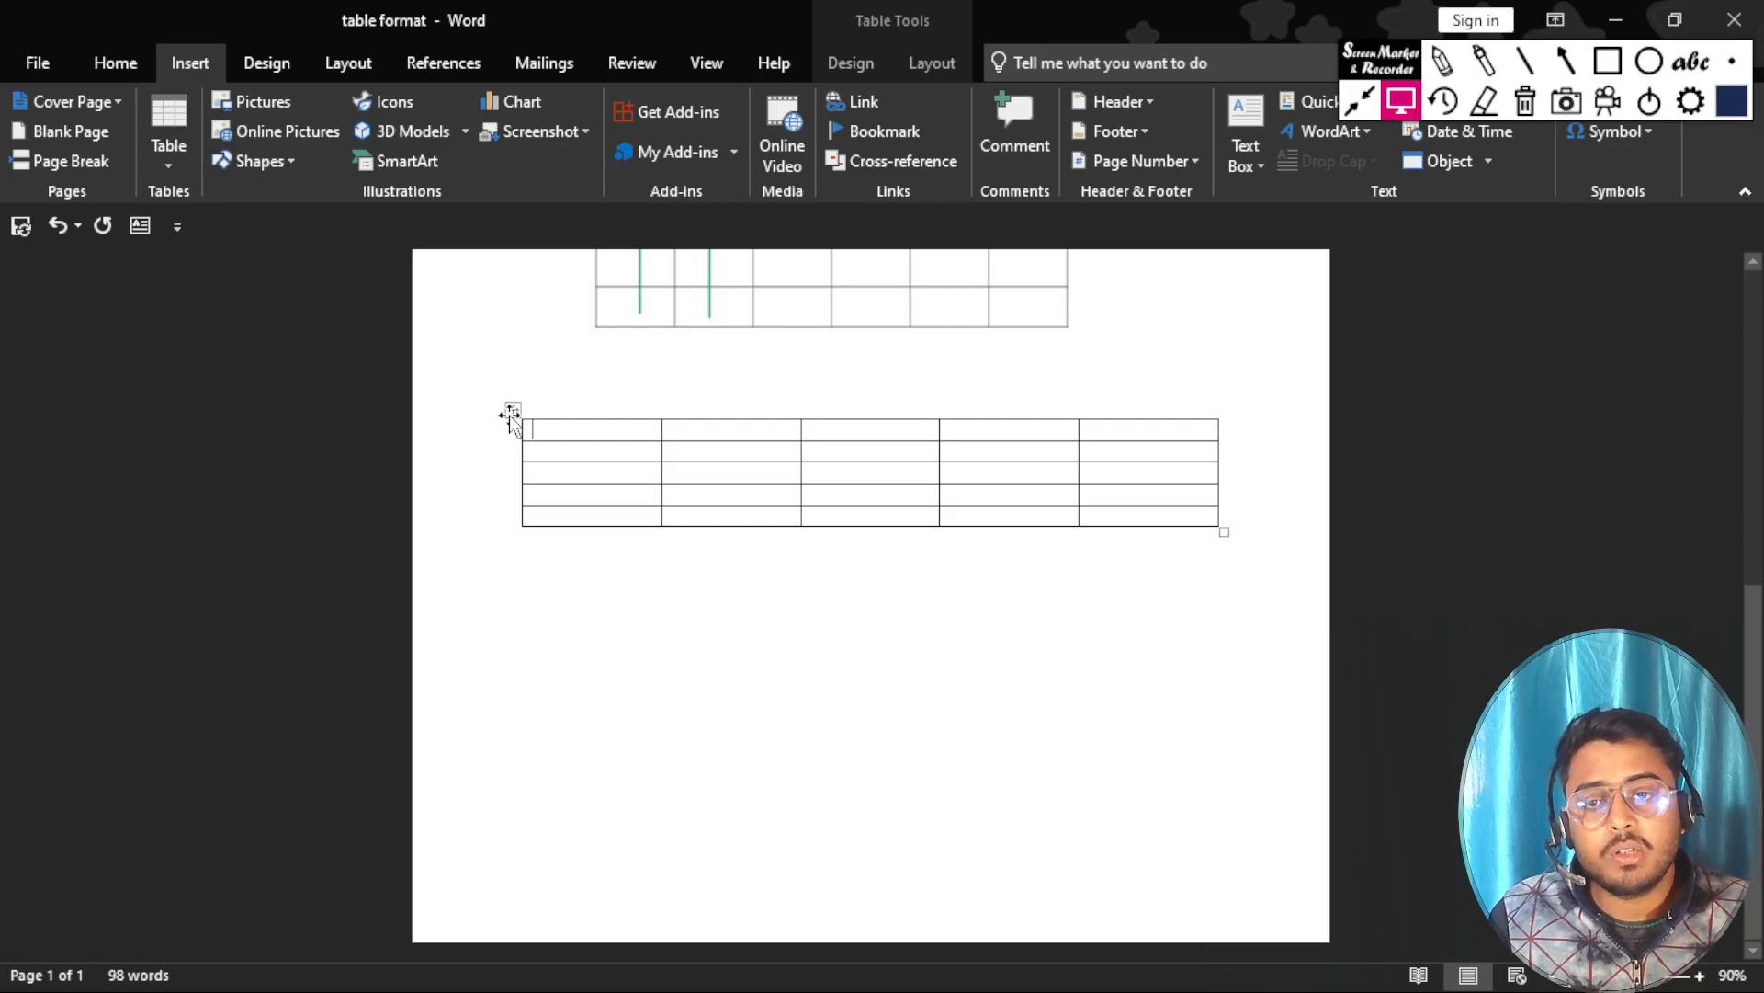
left_click_drag(511, 411, 512, 756)
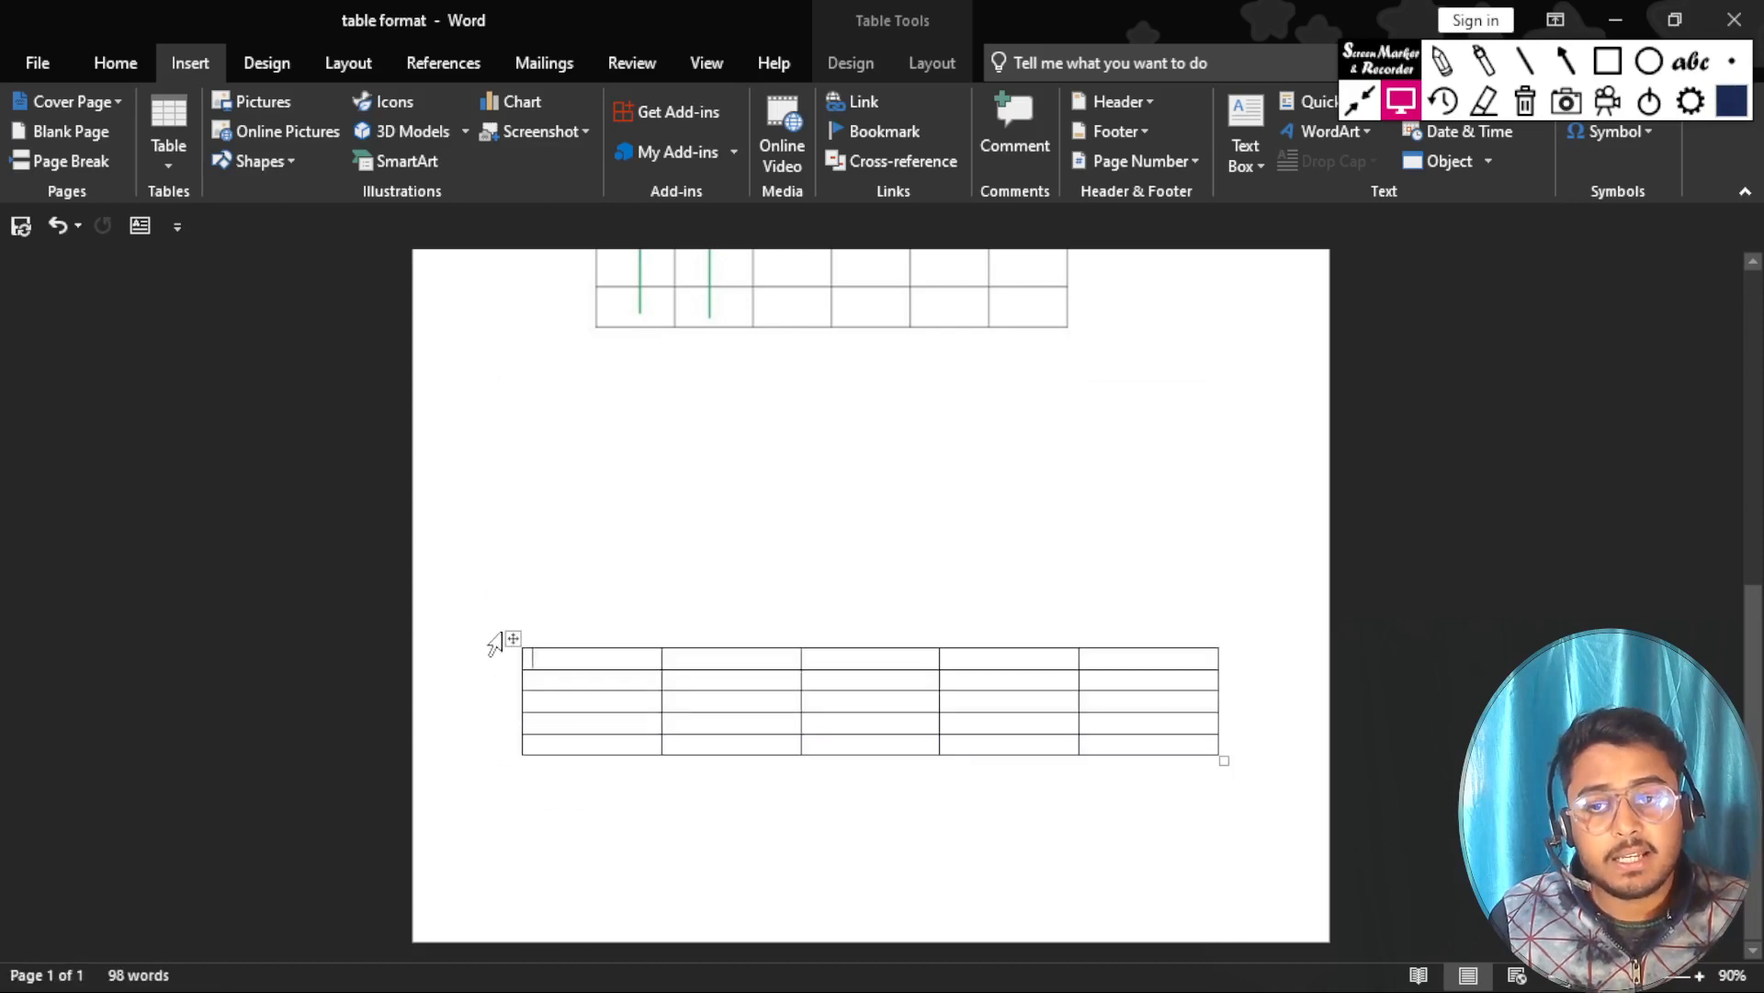
left_click_drag(513, 638, 486, 761)
left_click_drag(512, 654, 494, 432)
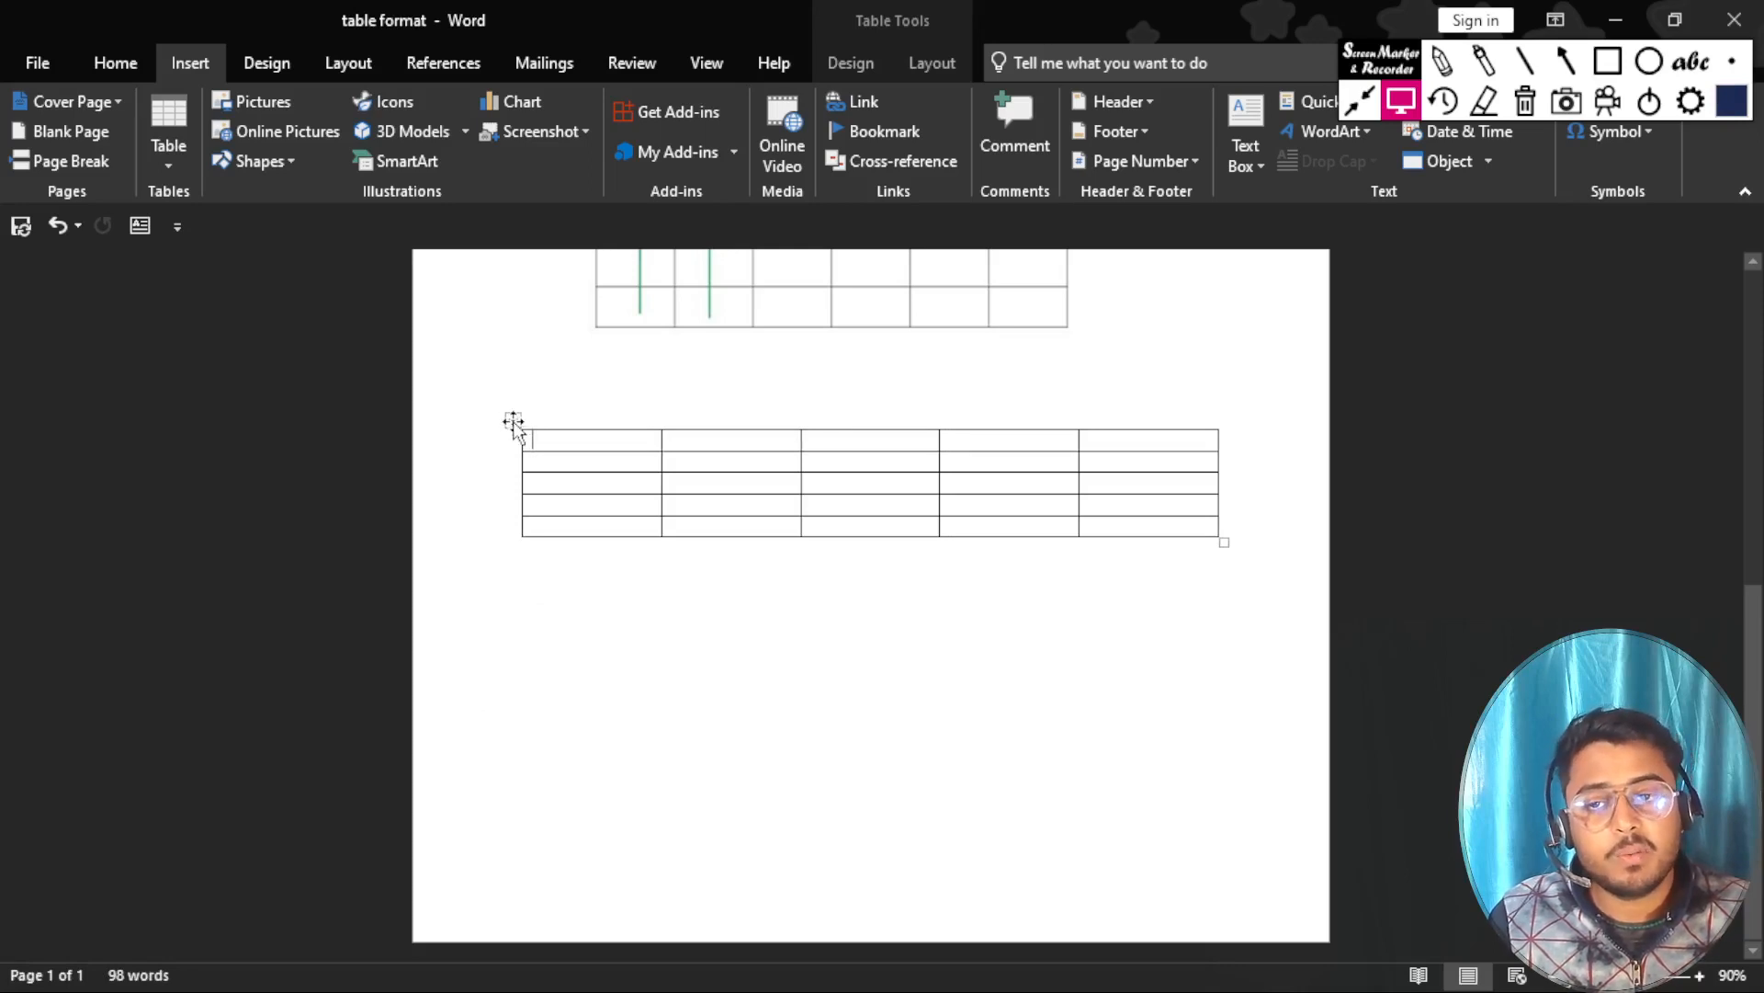
mouse_move(512, 420)
left_mouse_down()
mouse_move(488, 536)
mouse_move(506, 445)
mouse_move(520, 504)
mouse_move(508, 405)
mouse_move(516, 457)
mouse_move(515, 424)
left_mouse_up()
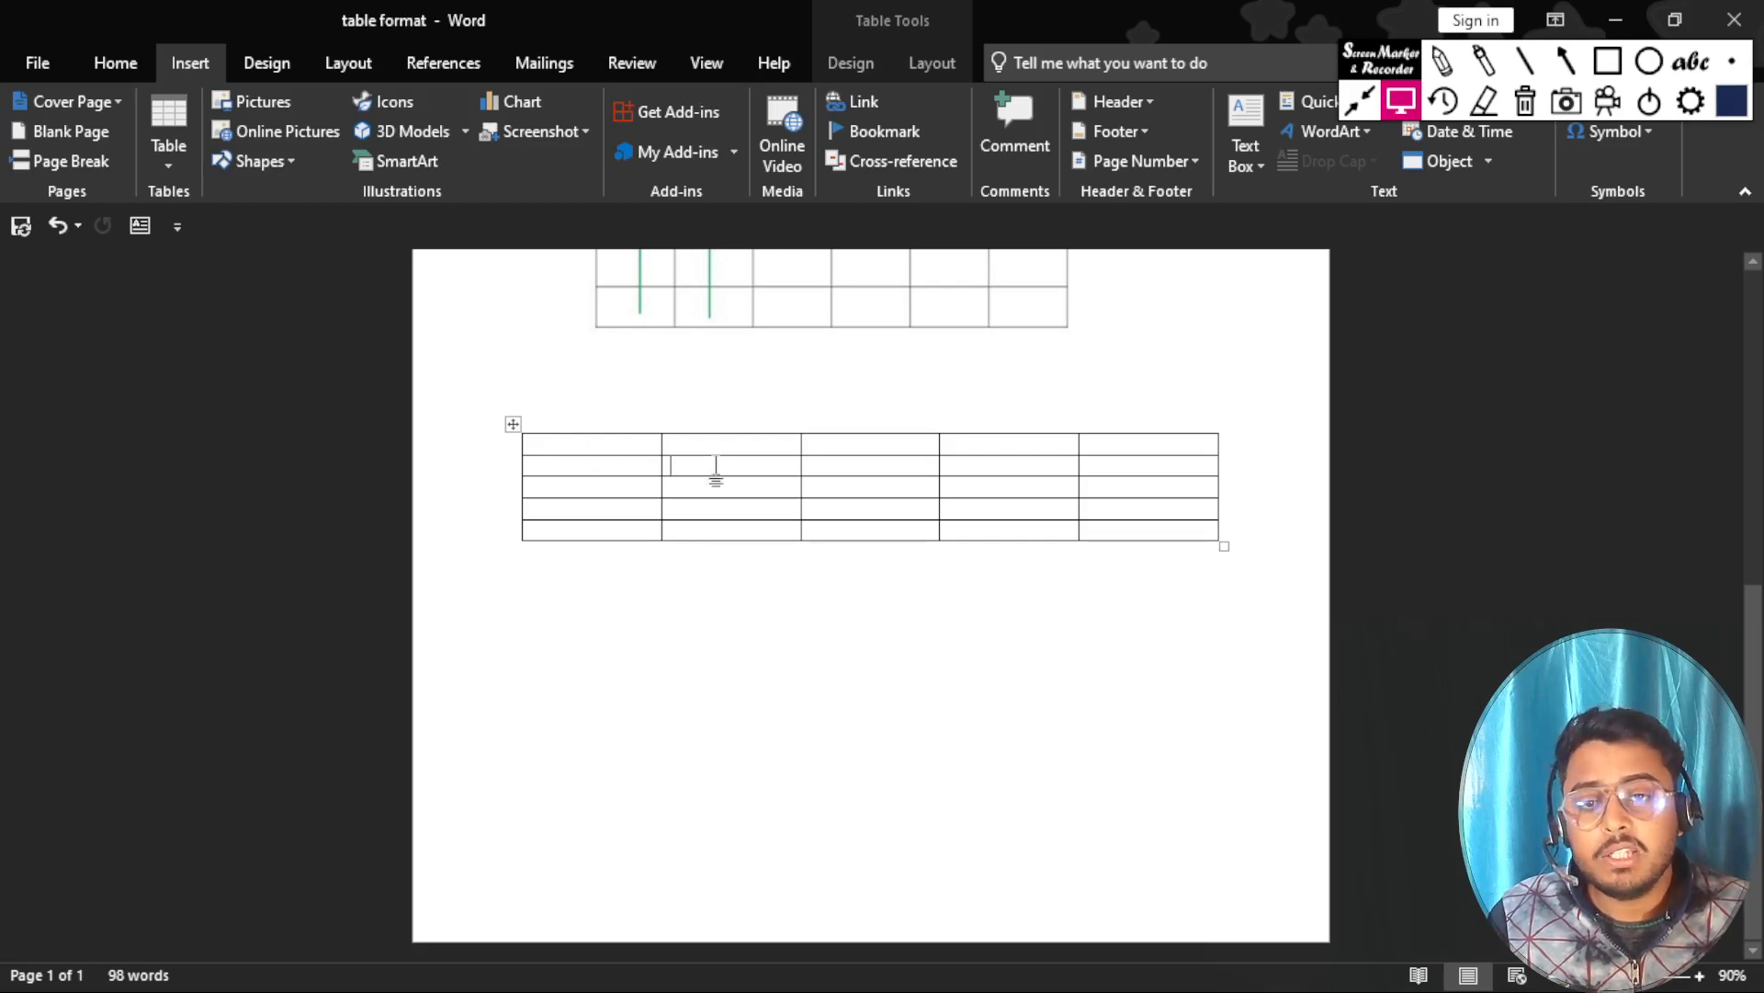
Place the insertion point in one table cell after another down the third column and up the first, ending in the first cell.
left_click(853, 466)
left_click(862, 494)
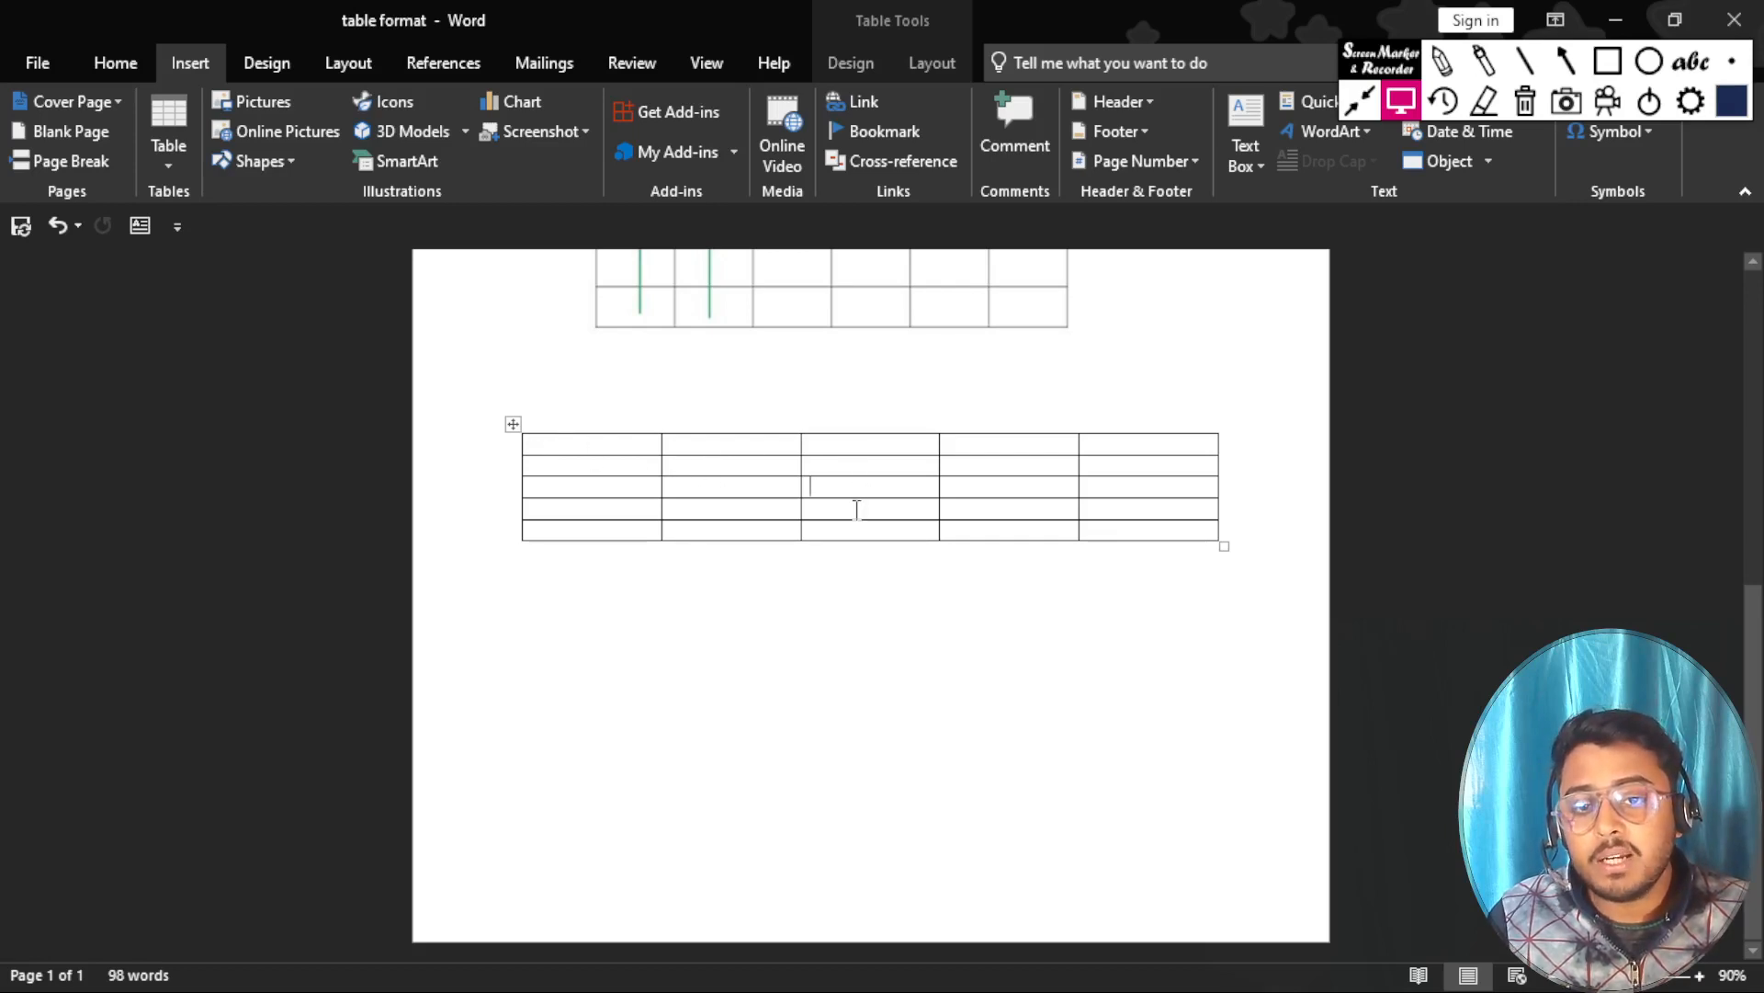
left_click(857, 508)
left_click(846, 530)
left_click(749, 529)
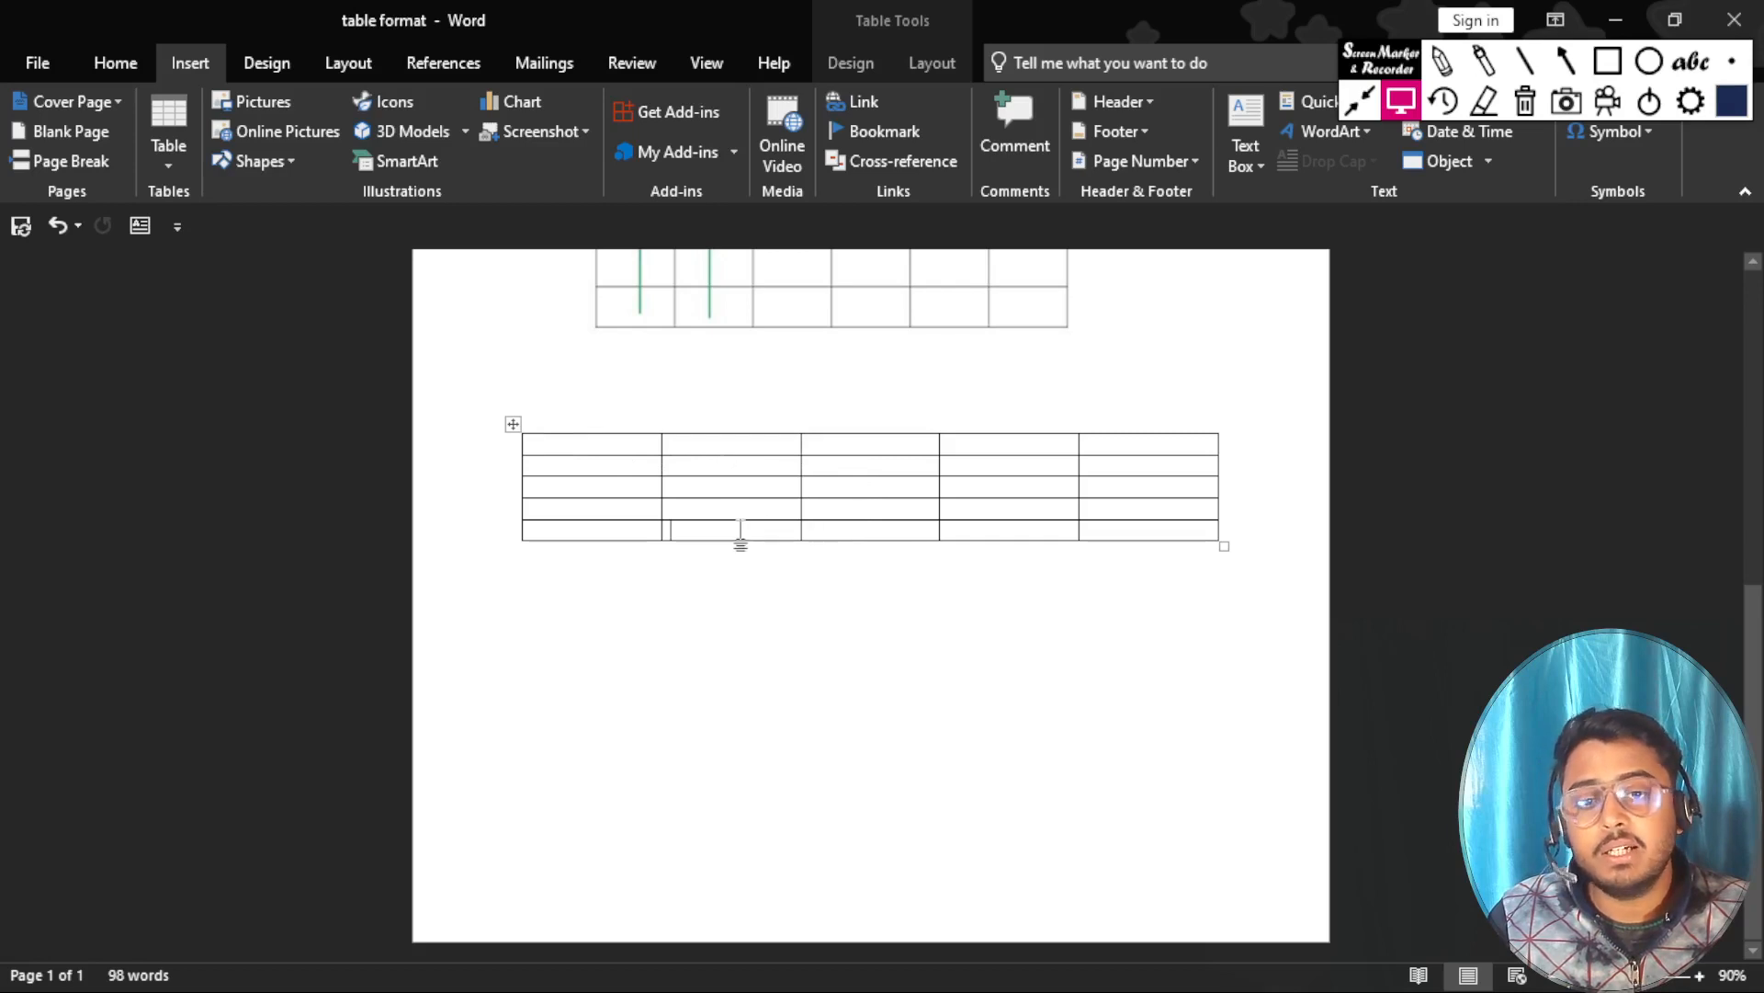
left_click(582, 531)
left_click(588, 506)
left_click(594, 488)
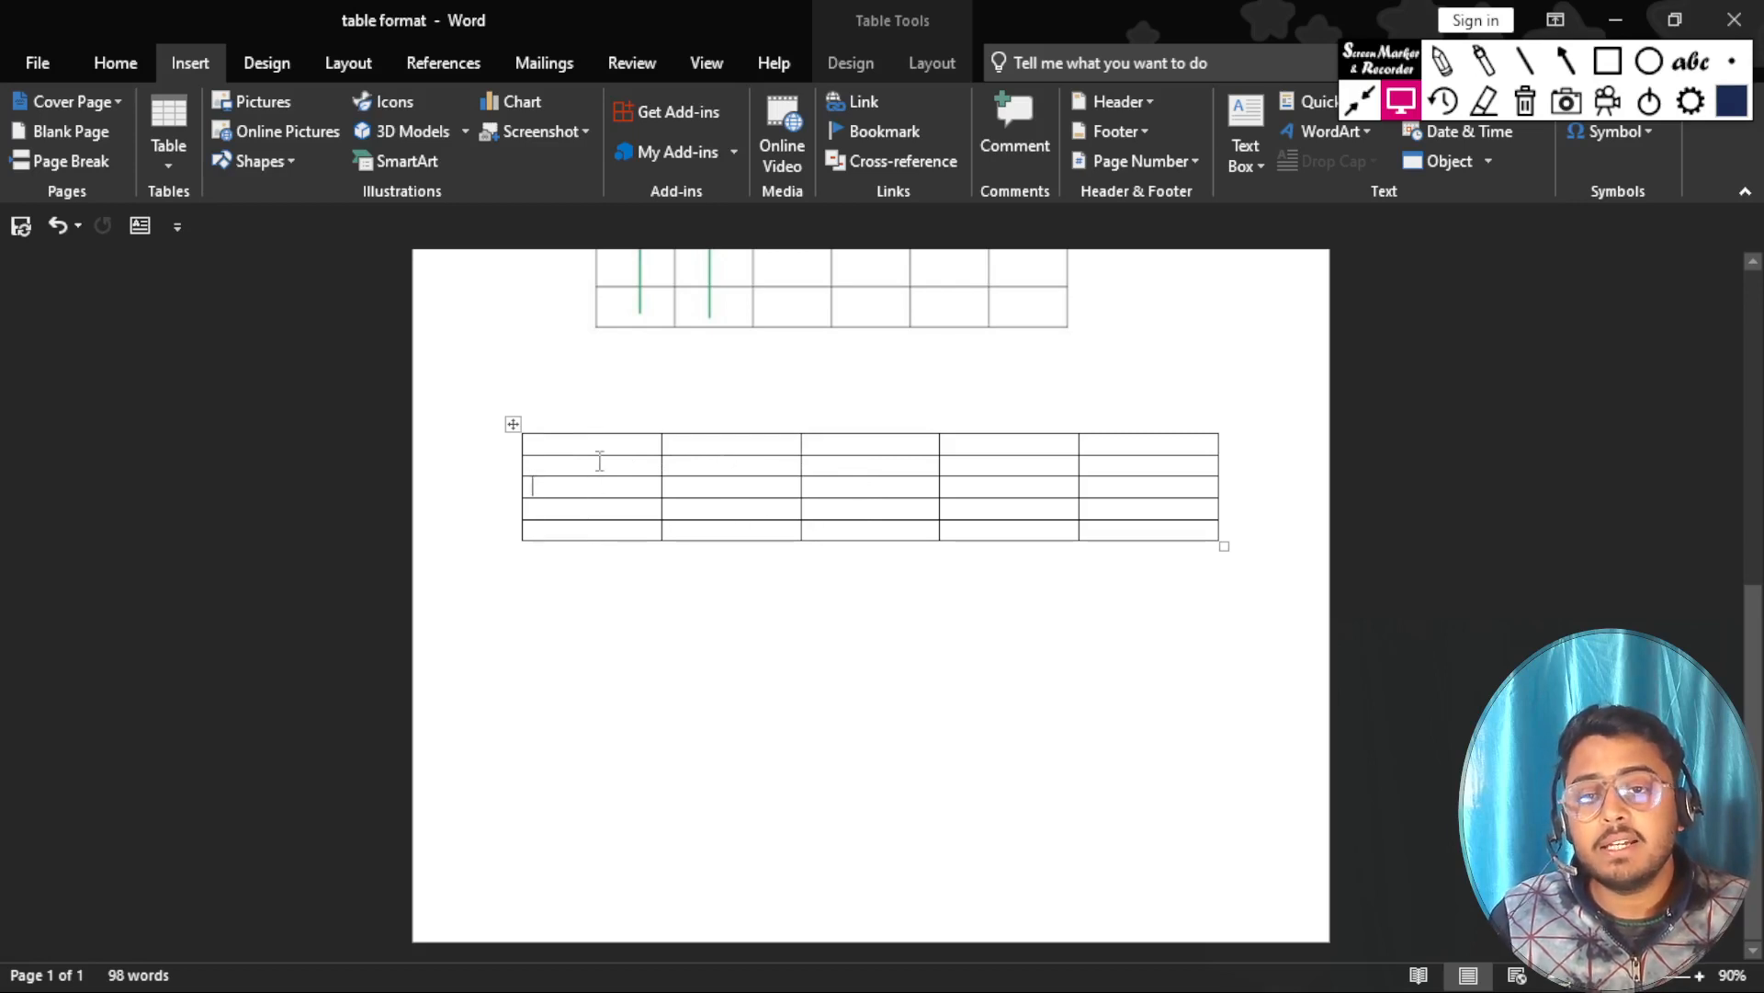
left_click(600, 461)
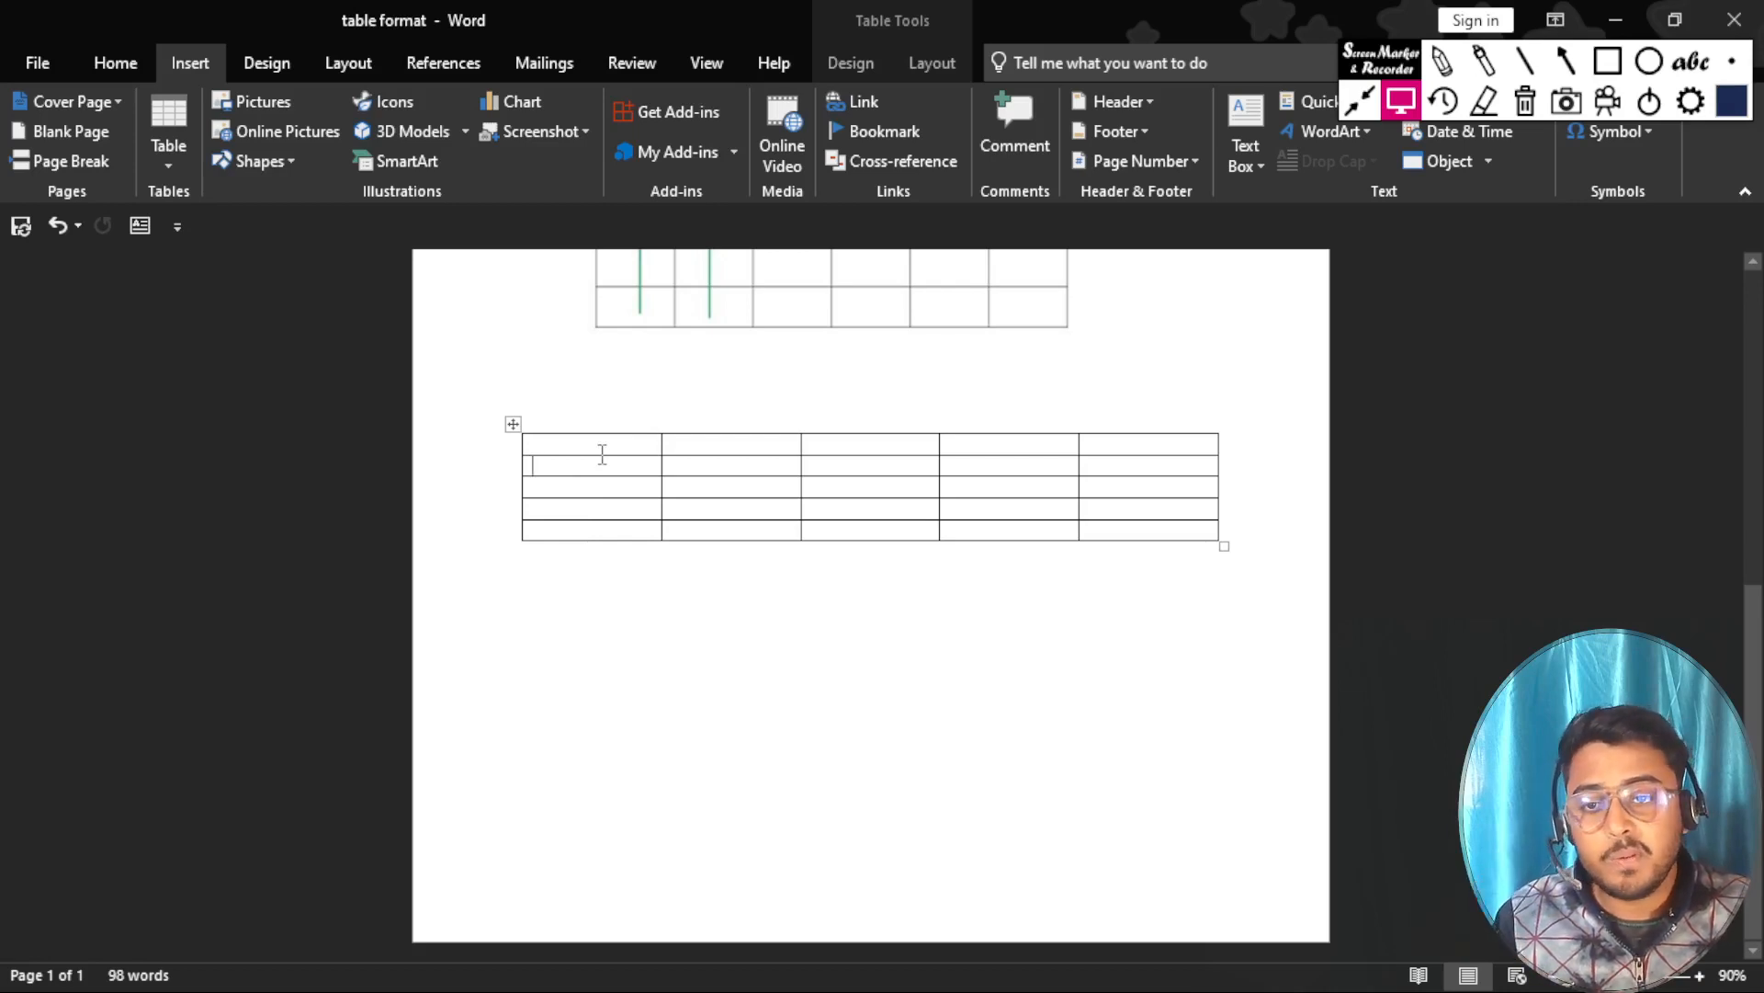
left_click(593, 445)
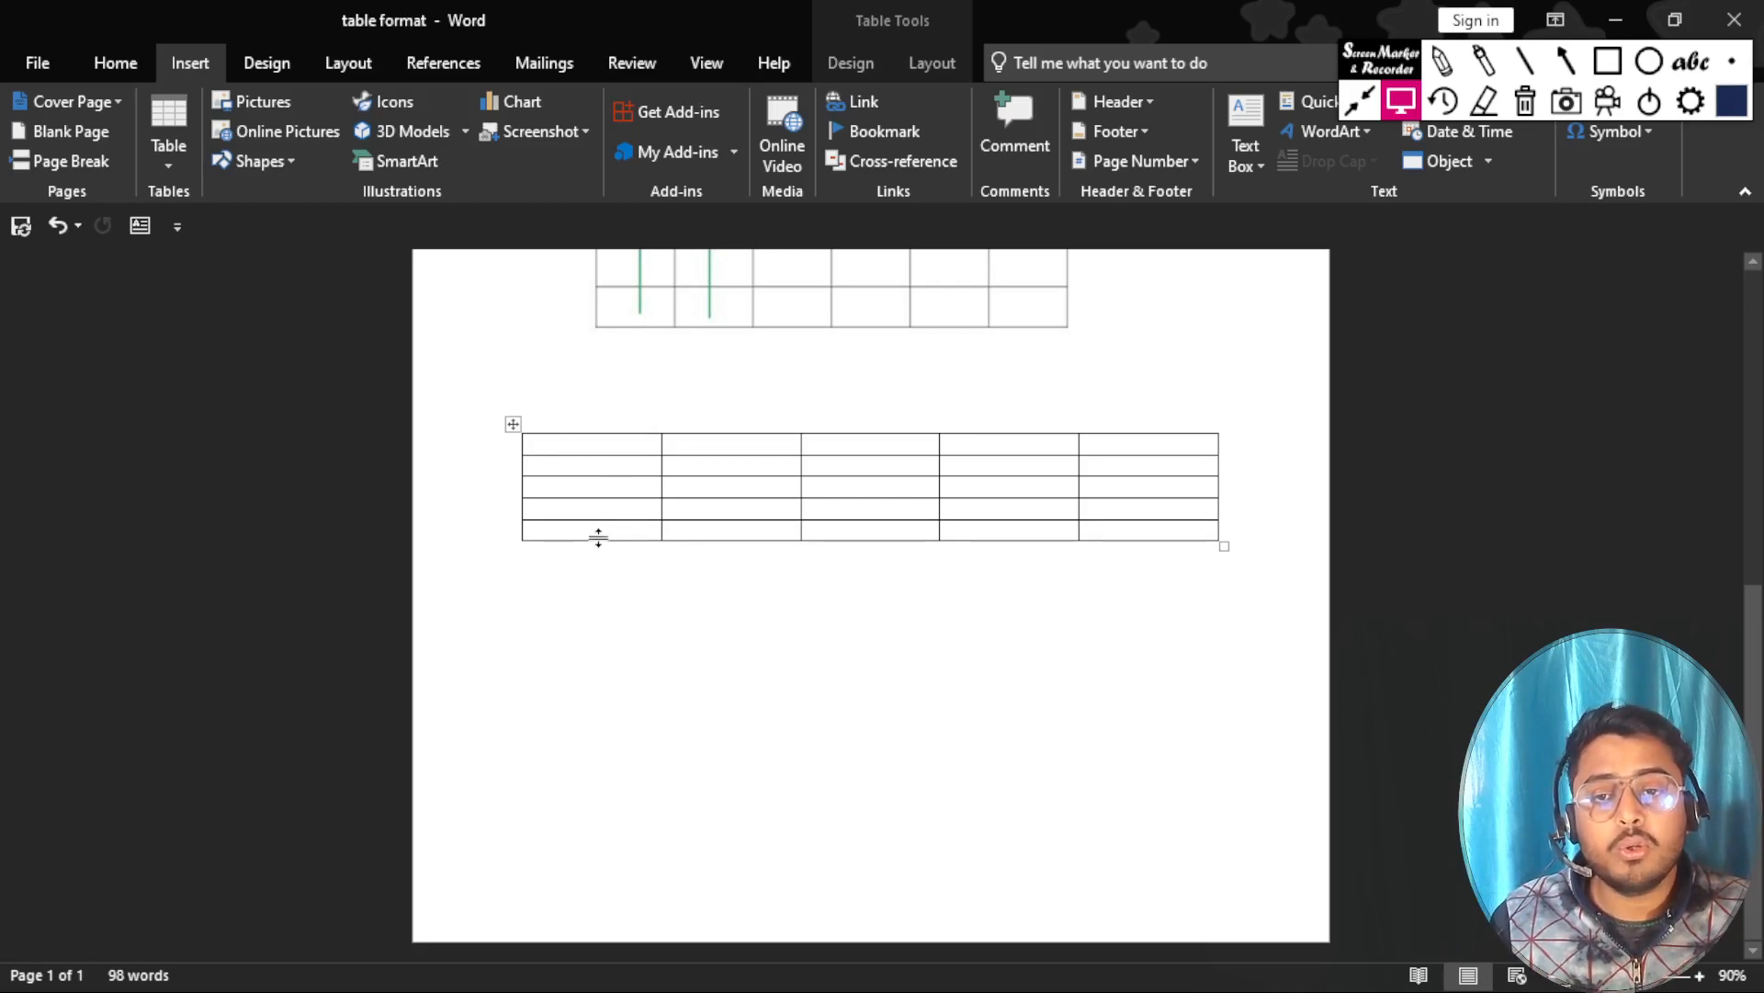
Make the table's last row much taller and its fourth row moderately taller by lowering their bottom borders.
left_click_drag(598, 539, 619, 753)
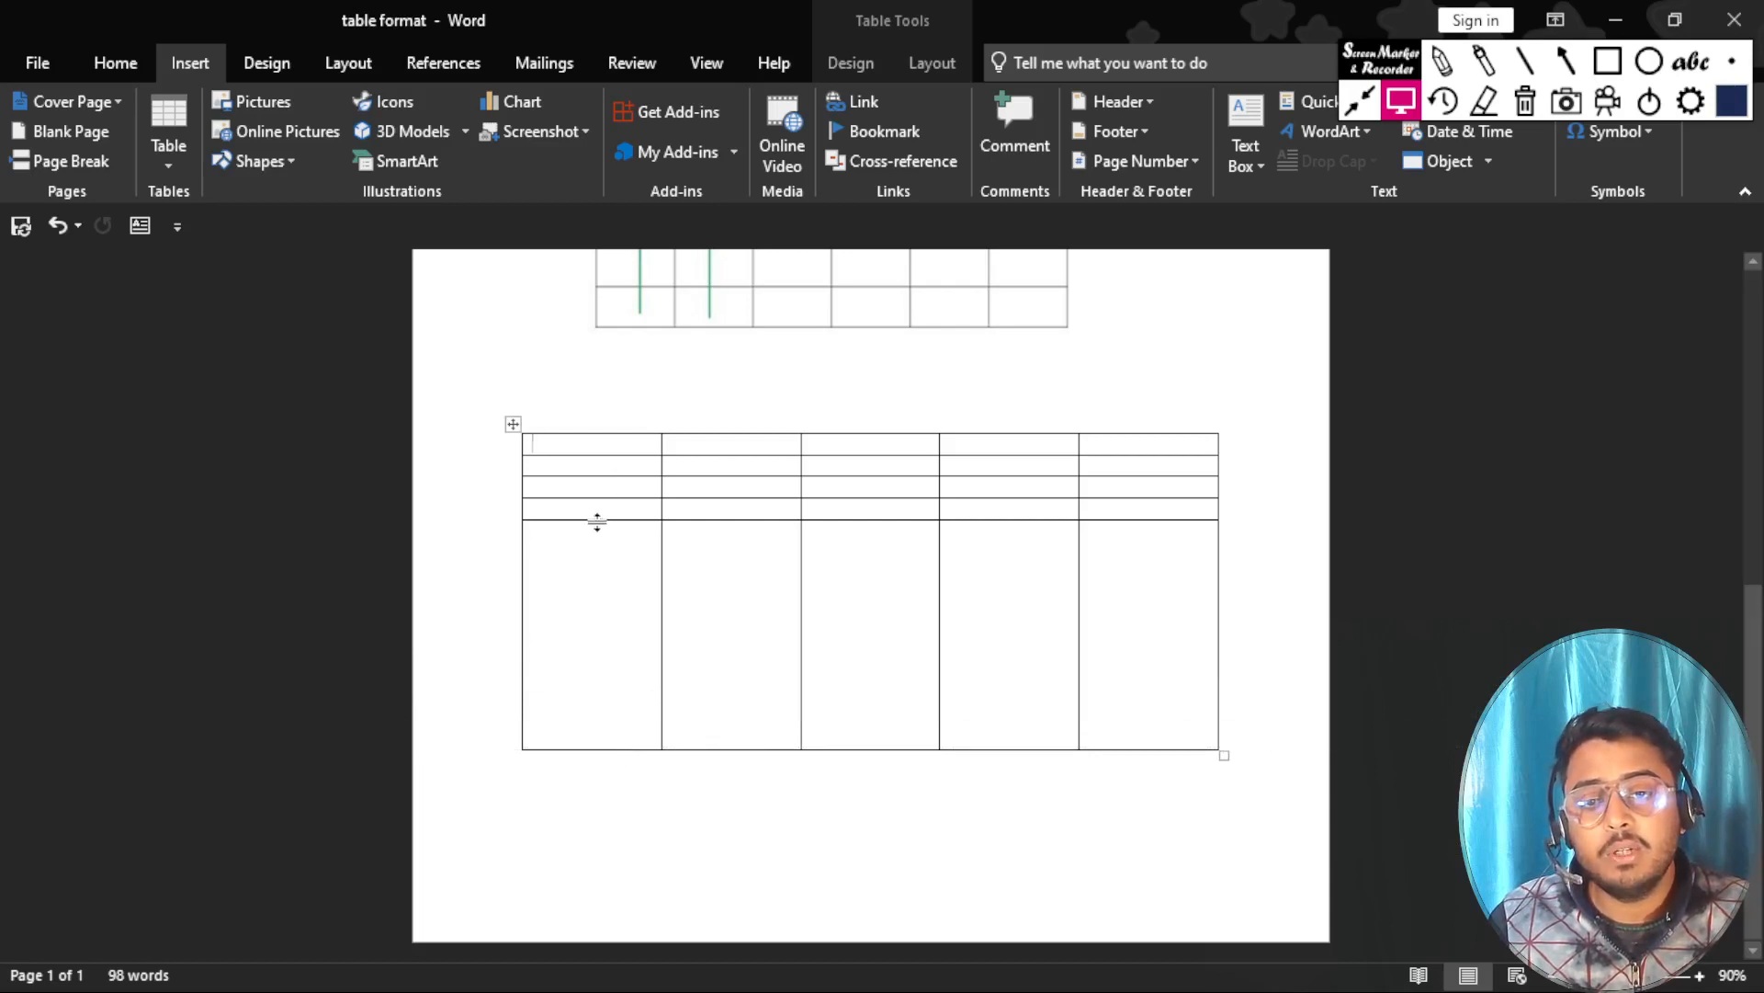
left_click_drag(597, 522, 602, 595)
scroll(603, 595, "down", 4)
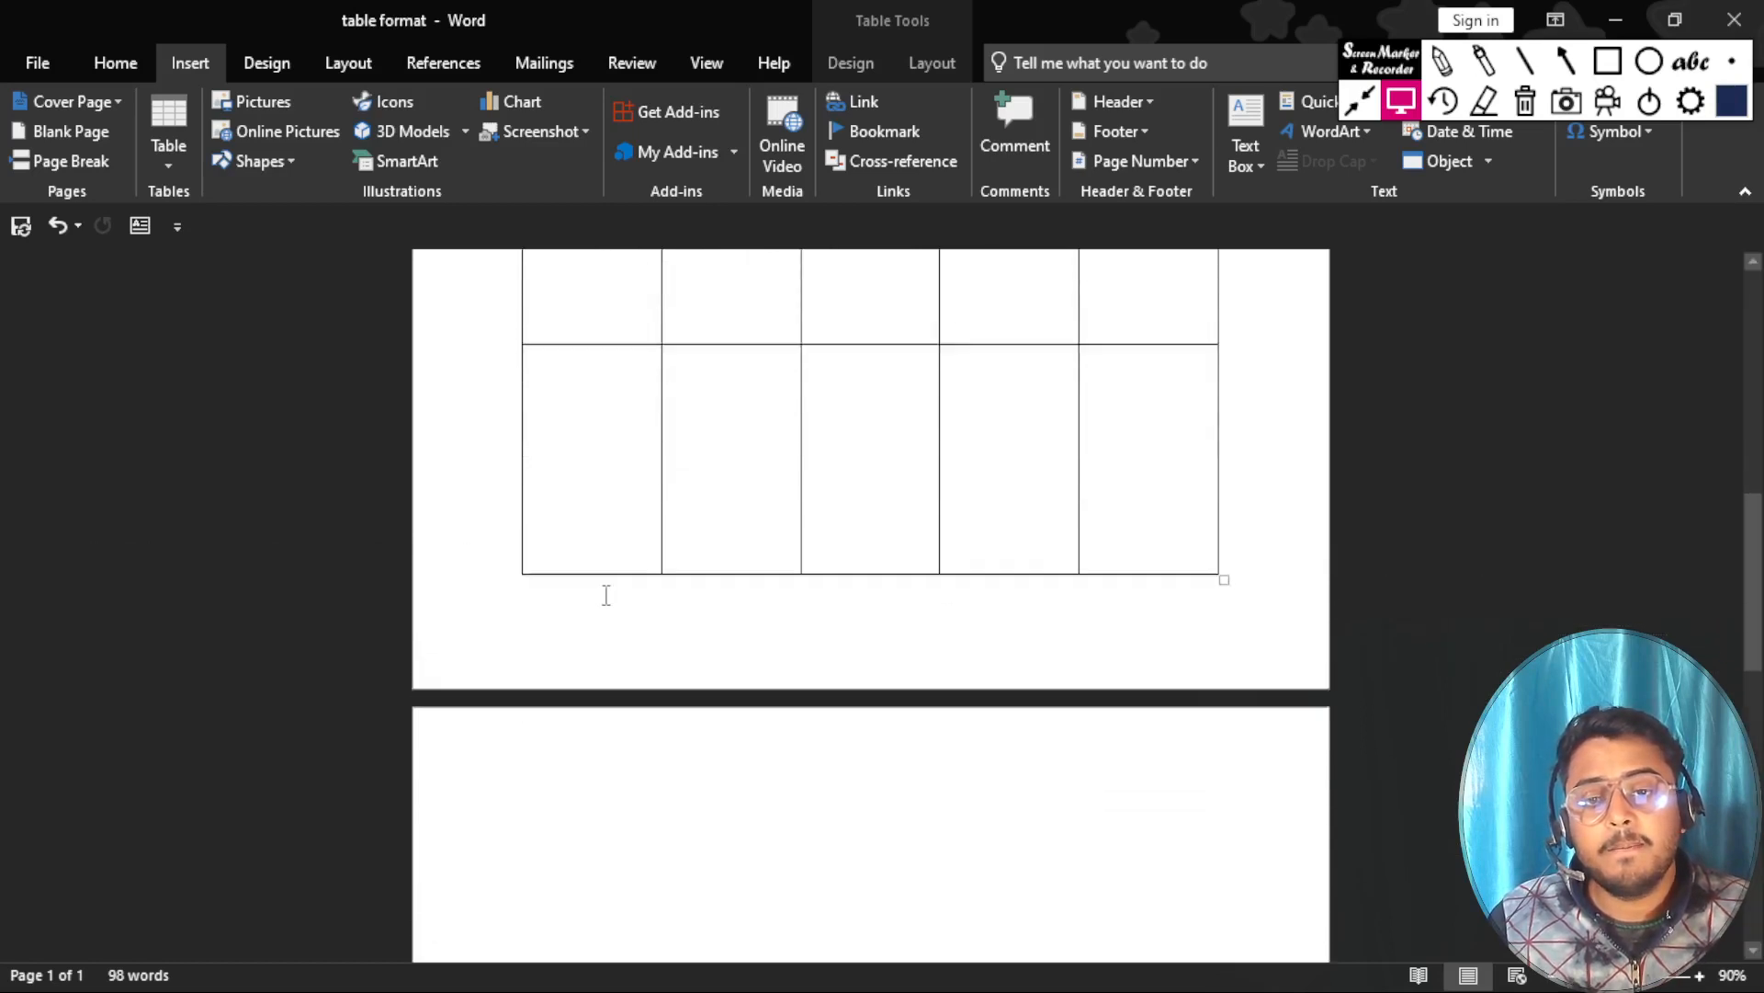
scroll(606, 596, "up", 3)
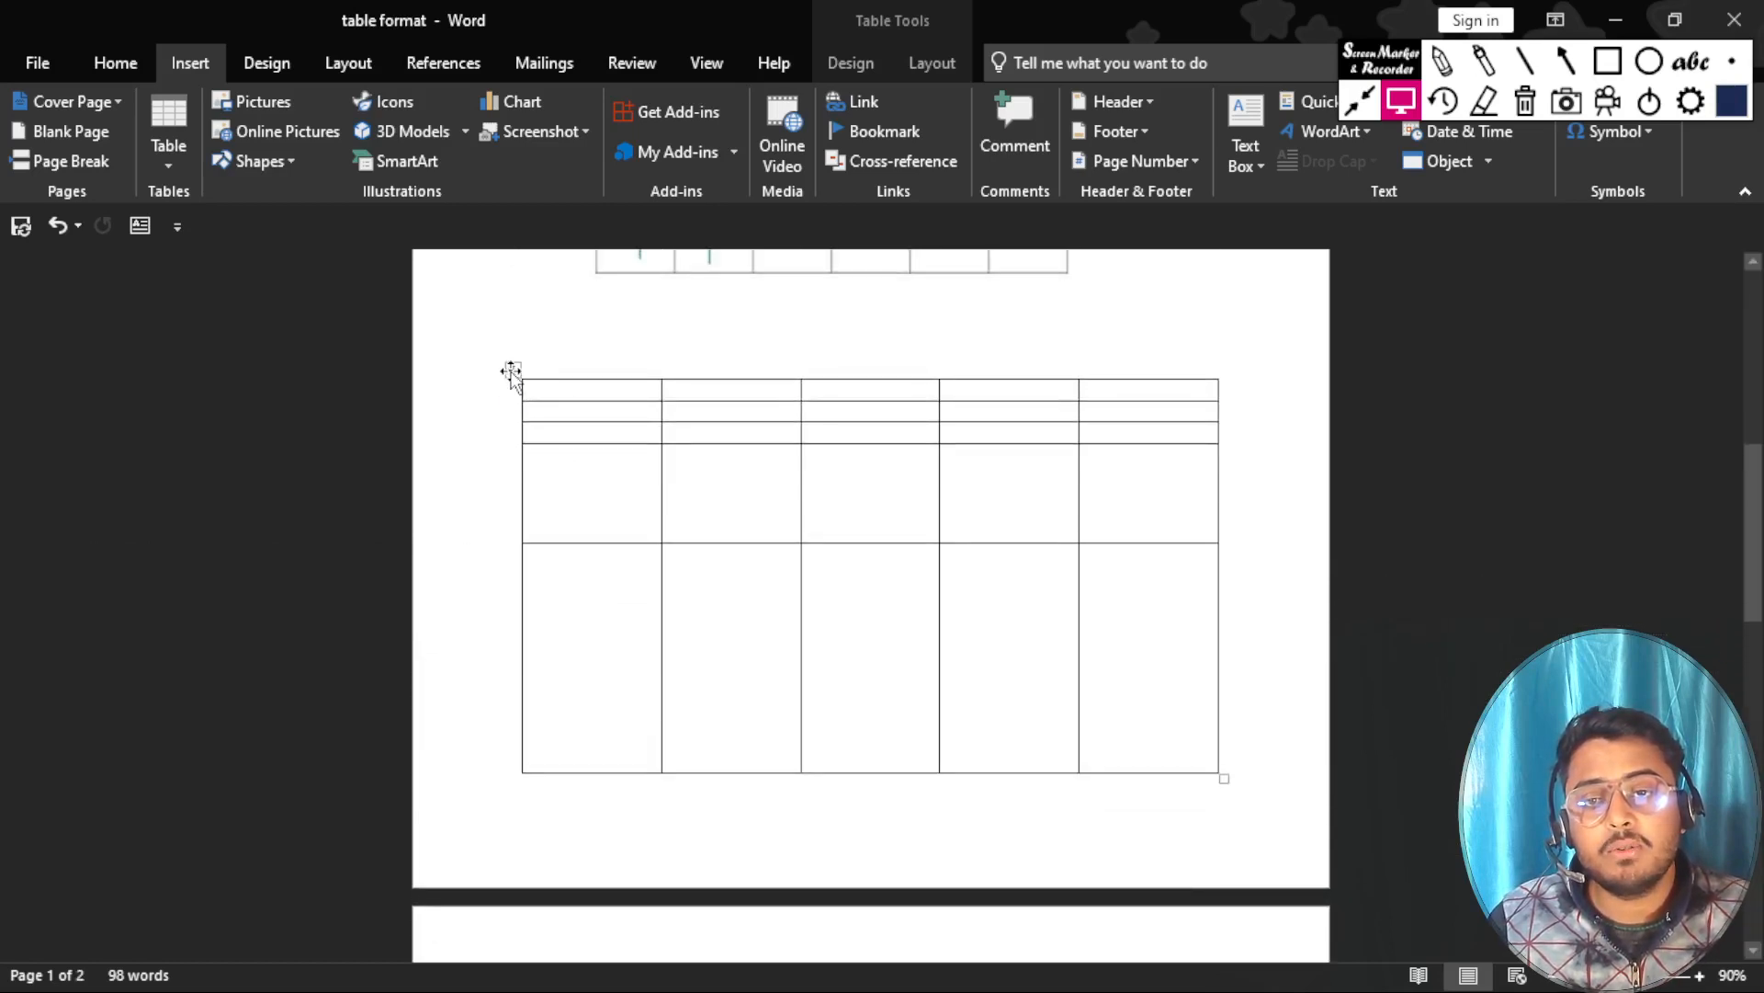
Reposition the enlarged table on the page and undo the last move.
left_click(511, 371)
left_click_drag(511, 371, 512, 831)
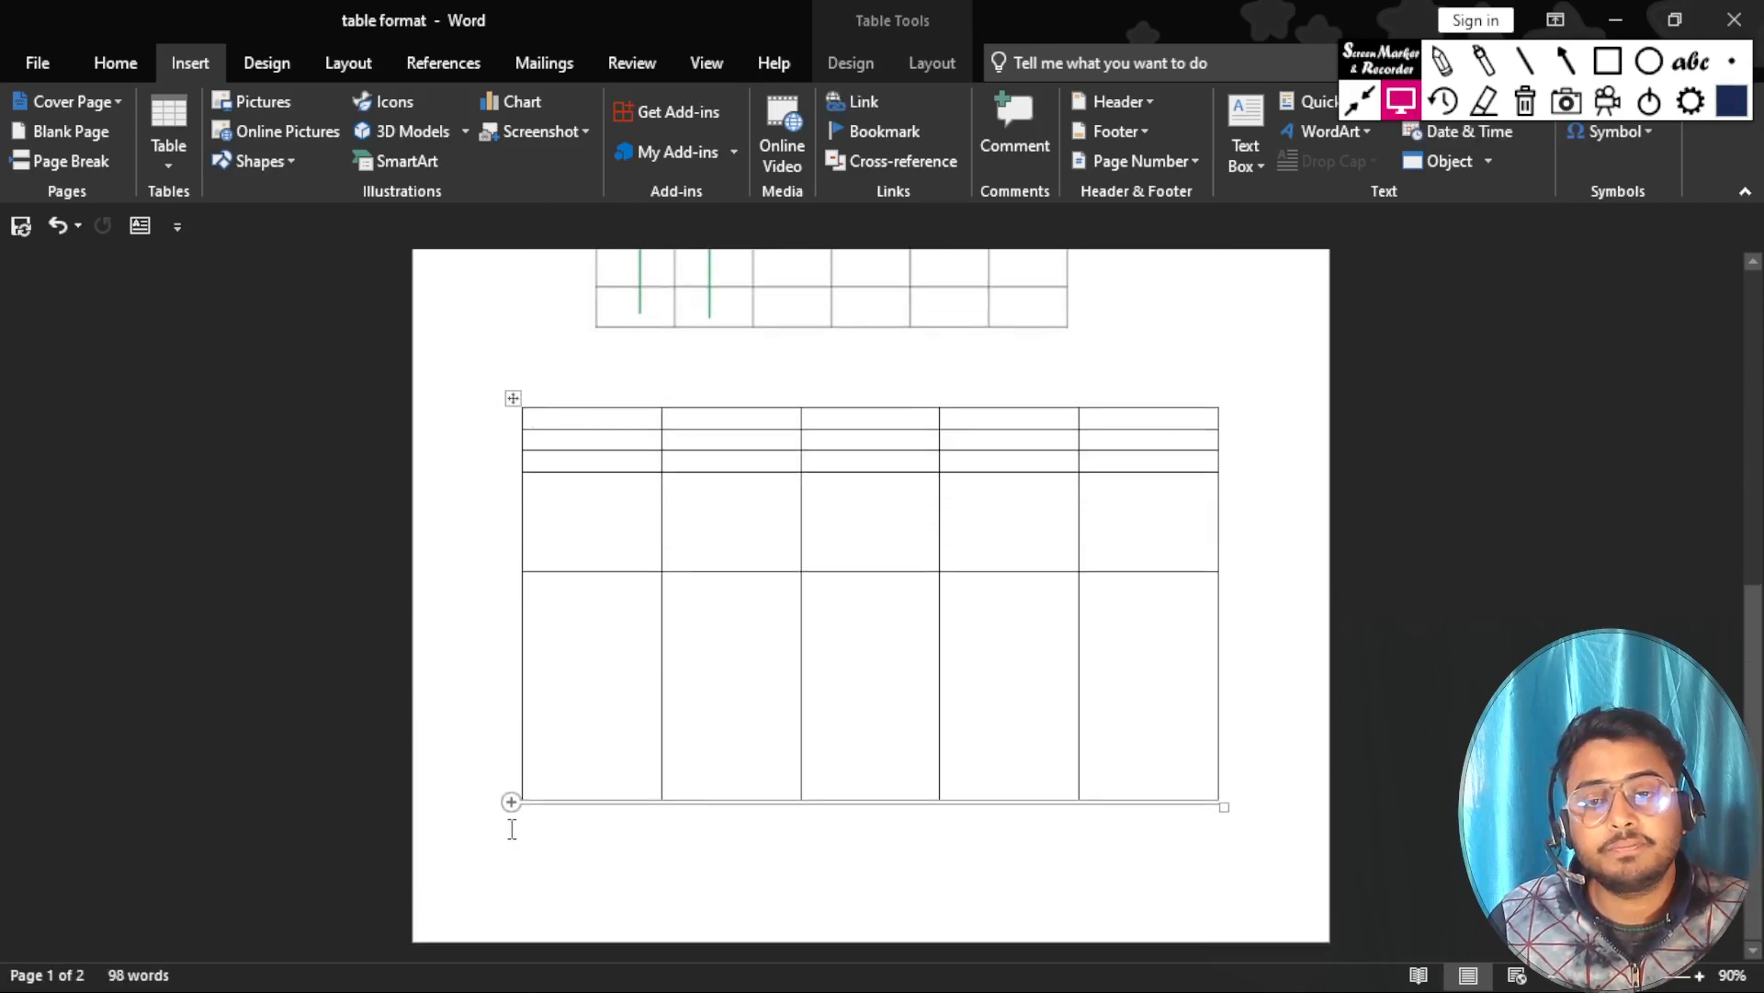
left_click(574, 367)
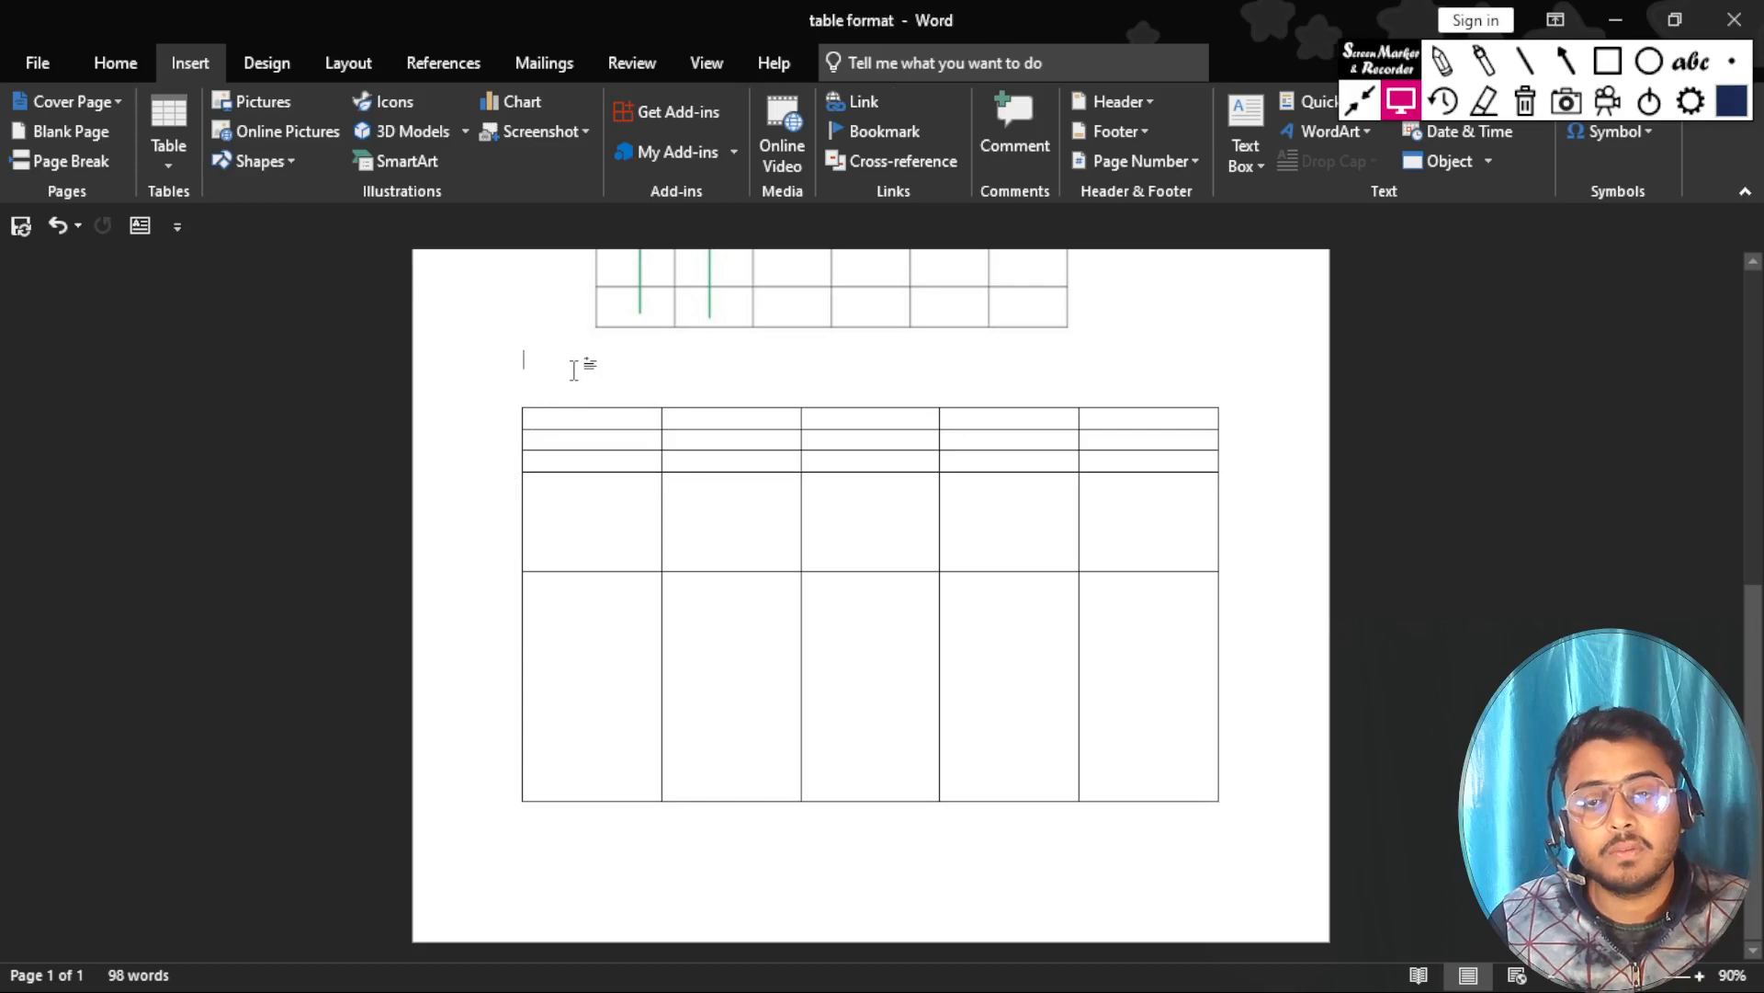
key("ctrl+z")
Make the table's last row on the second page taller by lowering its bottom border.
scroll(576, 370, "down", 8)
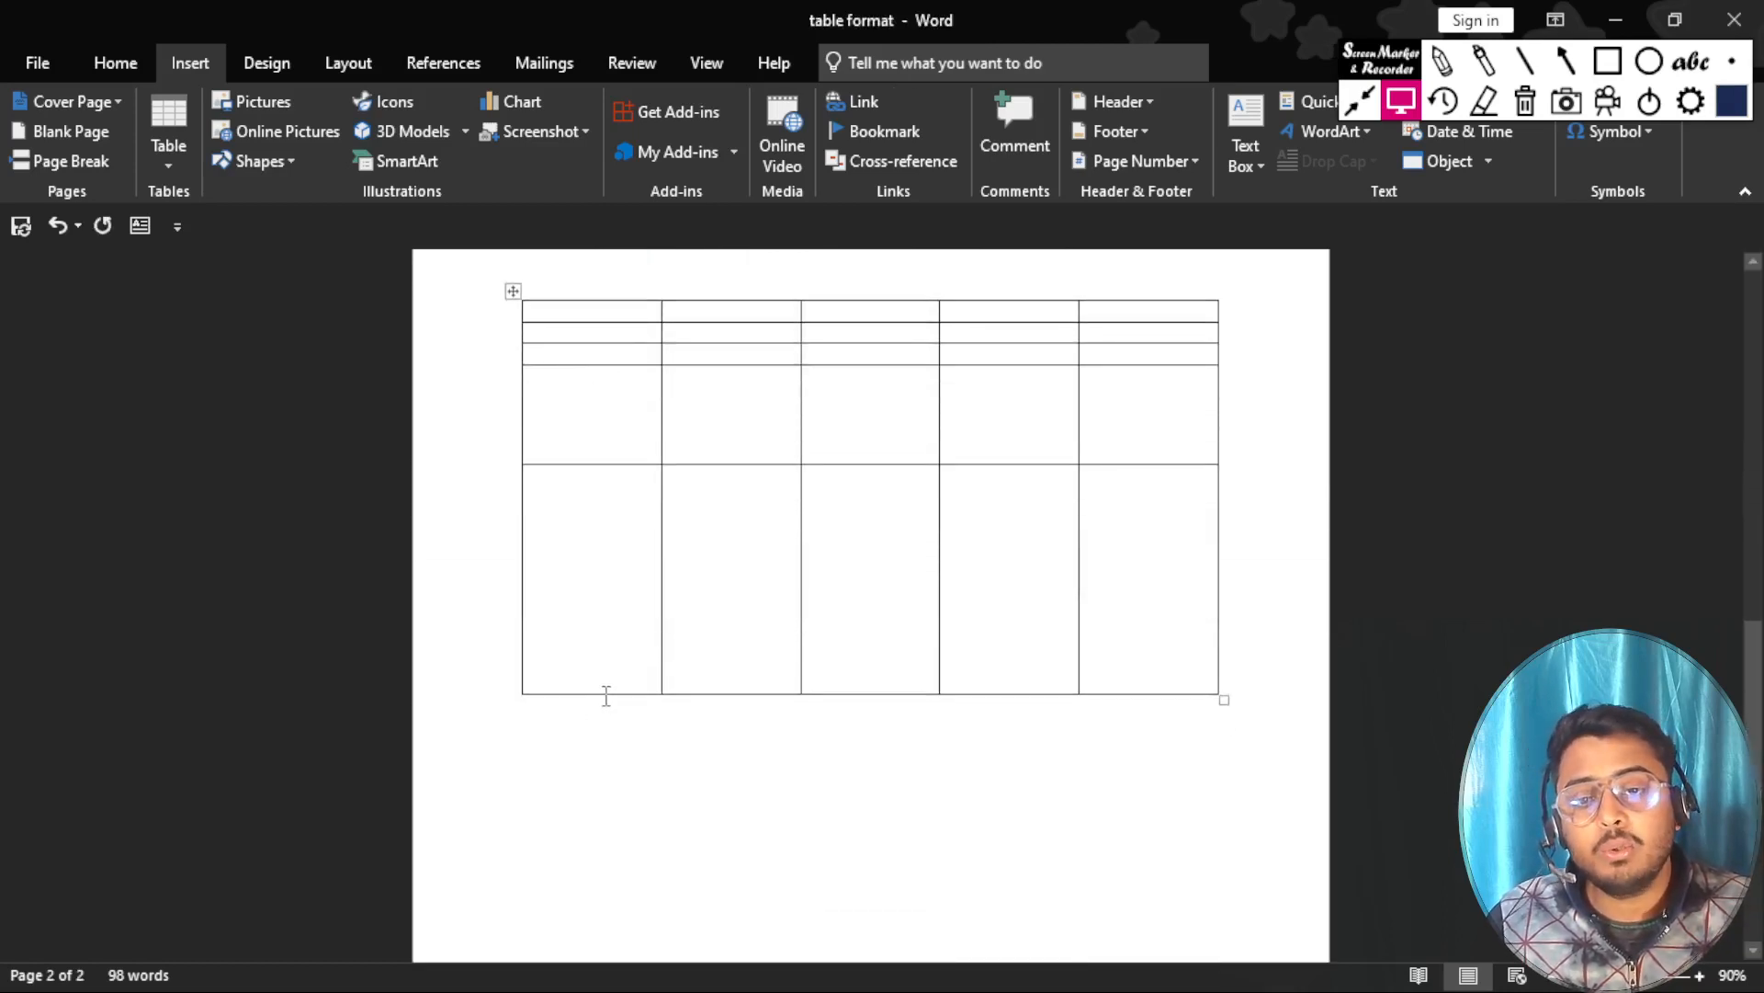
left_click(606, 695)
left_click_drag(631, 693, 602, 797)
scroll(648, 668, "up", 3)
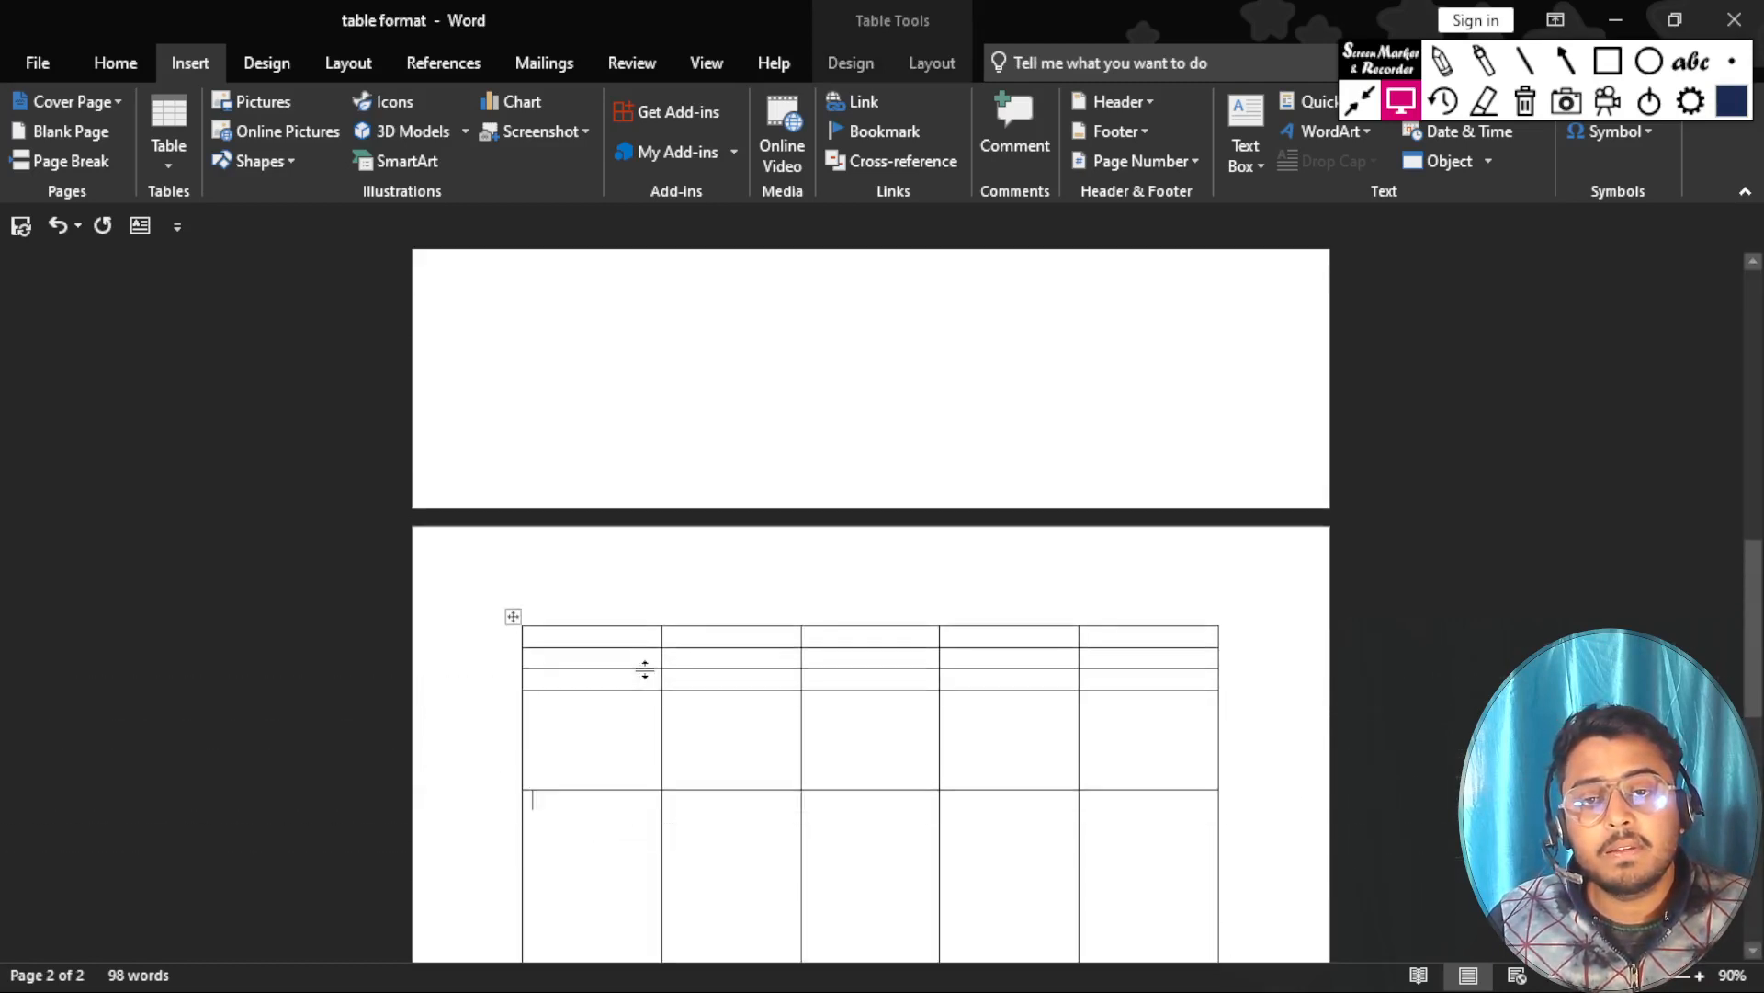
Increase the heights of the table's fourth, third, second and first rows in turn by lowering each row's bottom border.
scroll(645, 669, "down", 1)
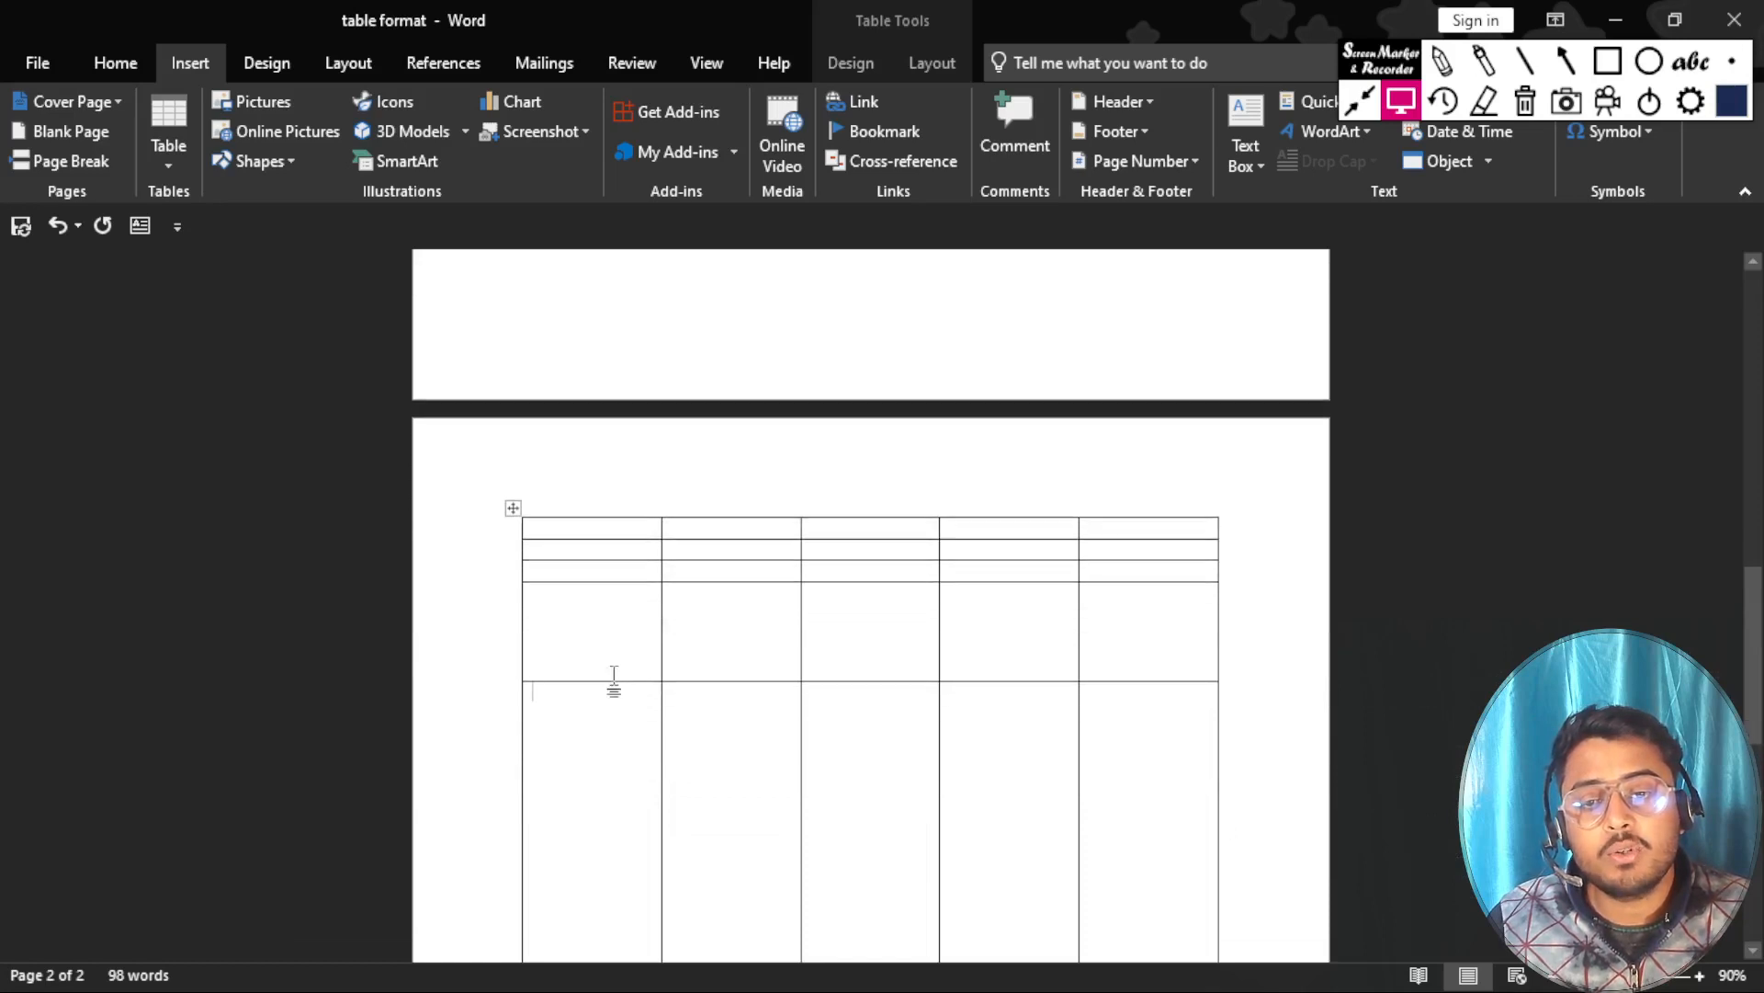
left_click_drag(614, 682, 609, 855)
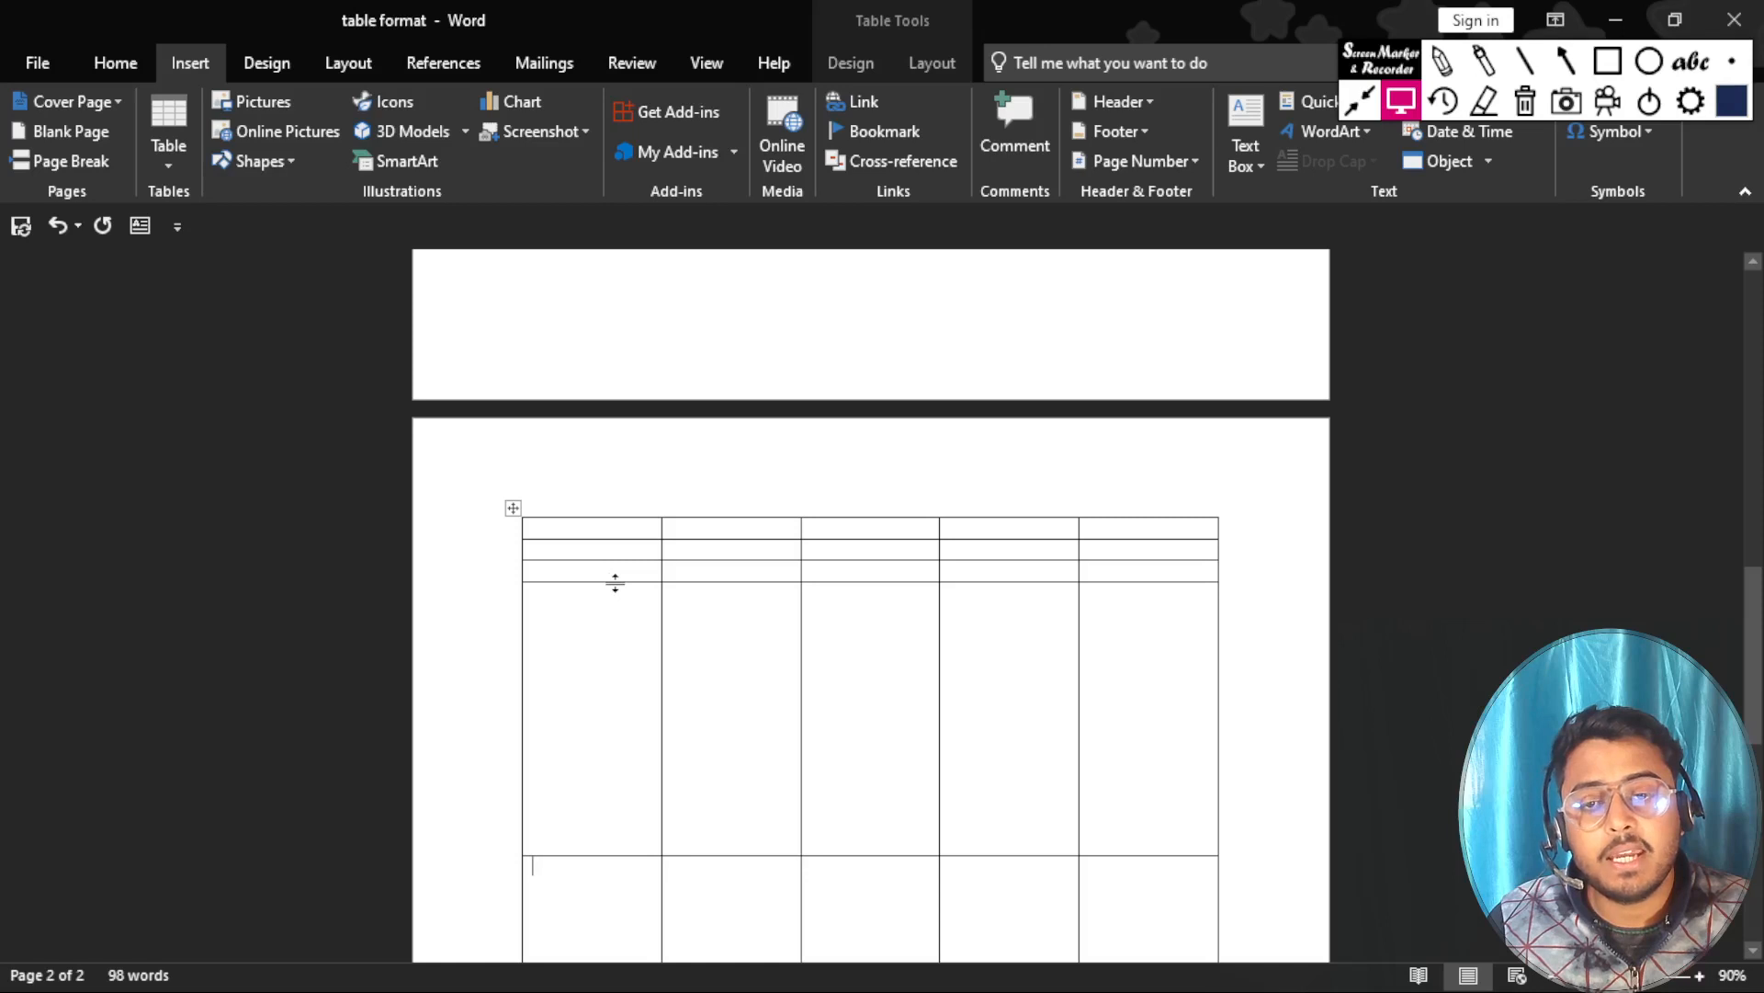
left_click_drag(616, 581, 622, 790)
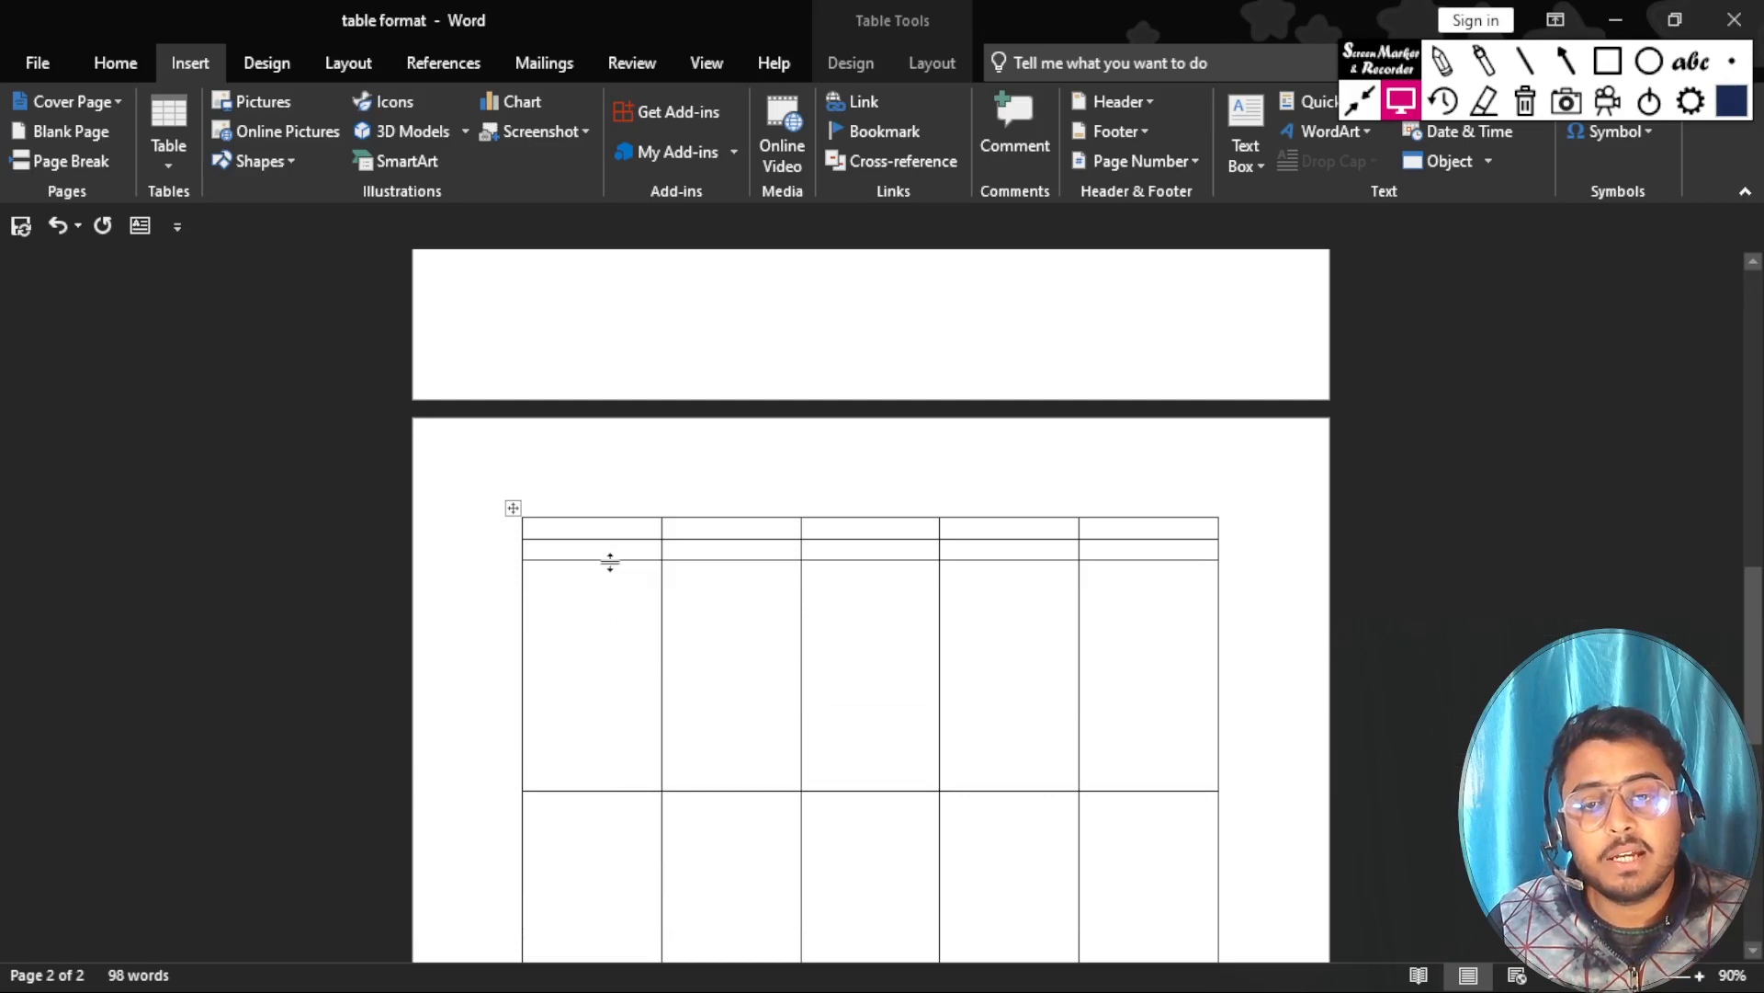
left_click_drag(610, 560, 610, 681)
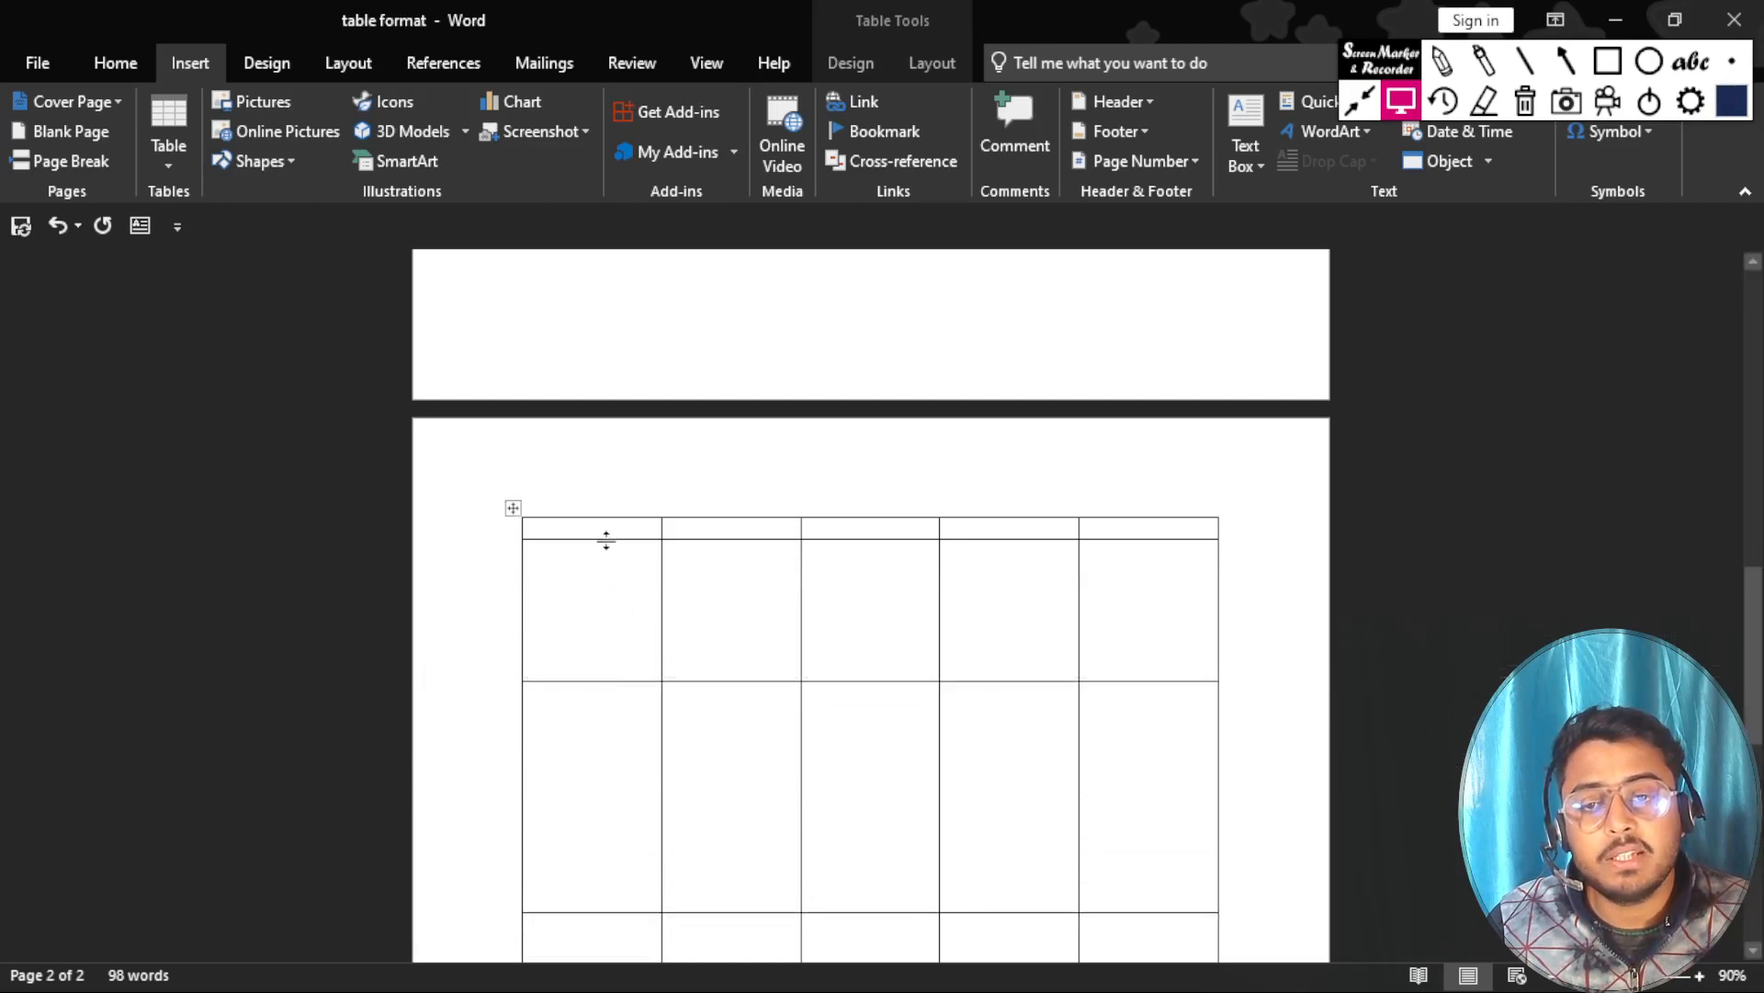
left_click_drag(603, 539, 604, 614)
scroll(605, 614, "down", 5)
scroll(606, 608, "down", 8)
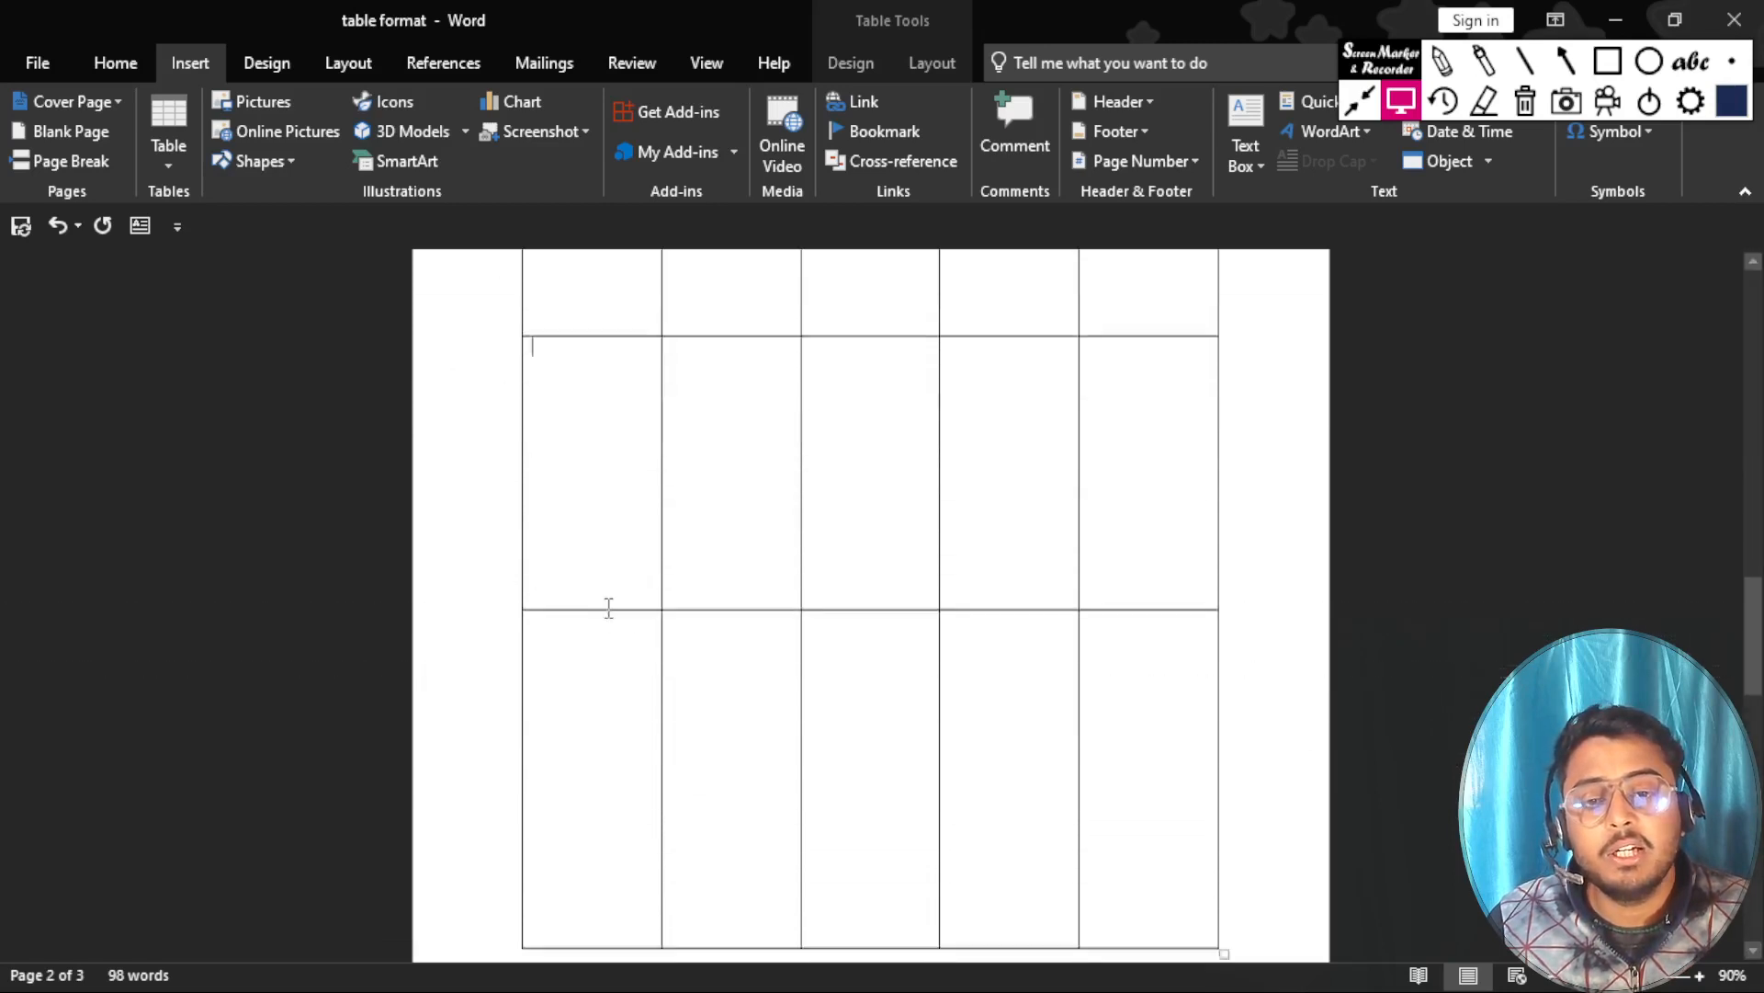
scroll(607, 607, "up", 8)
scroll(604, 607, "up", 4)
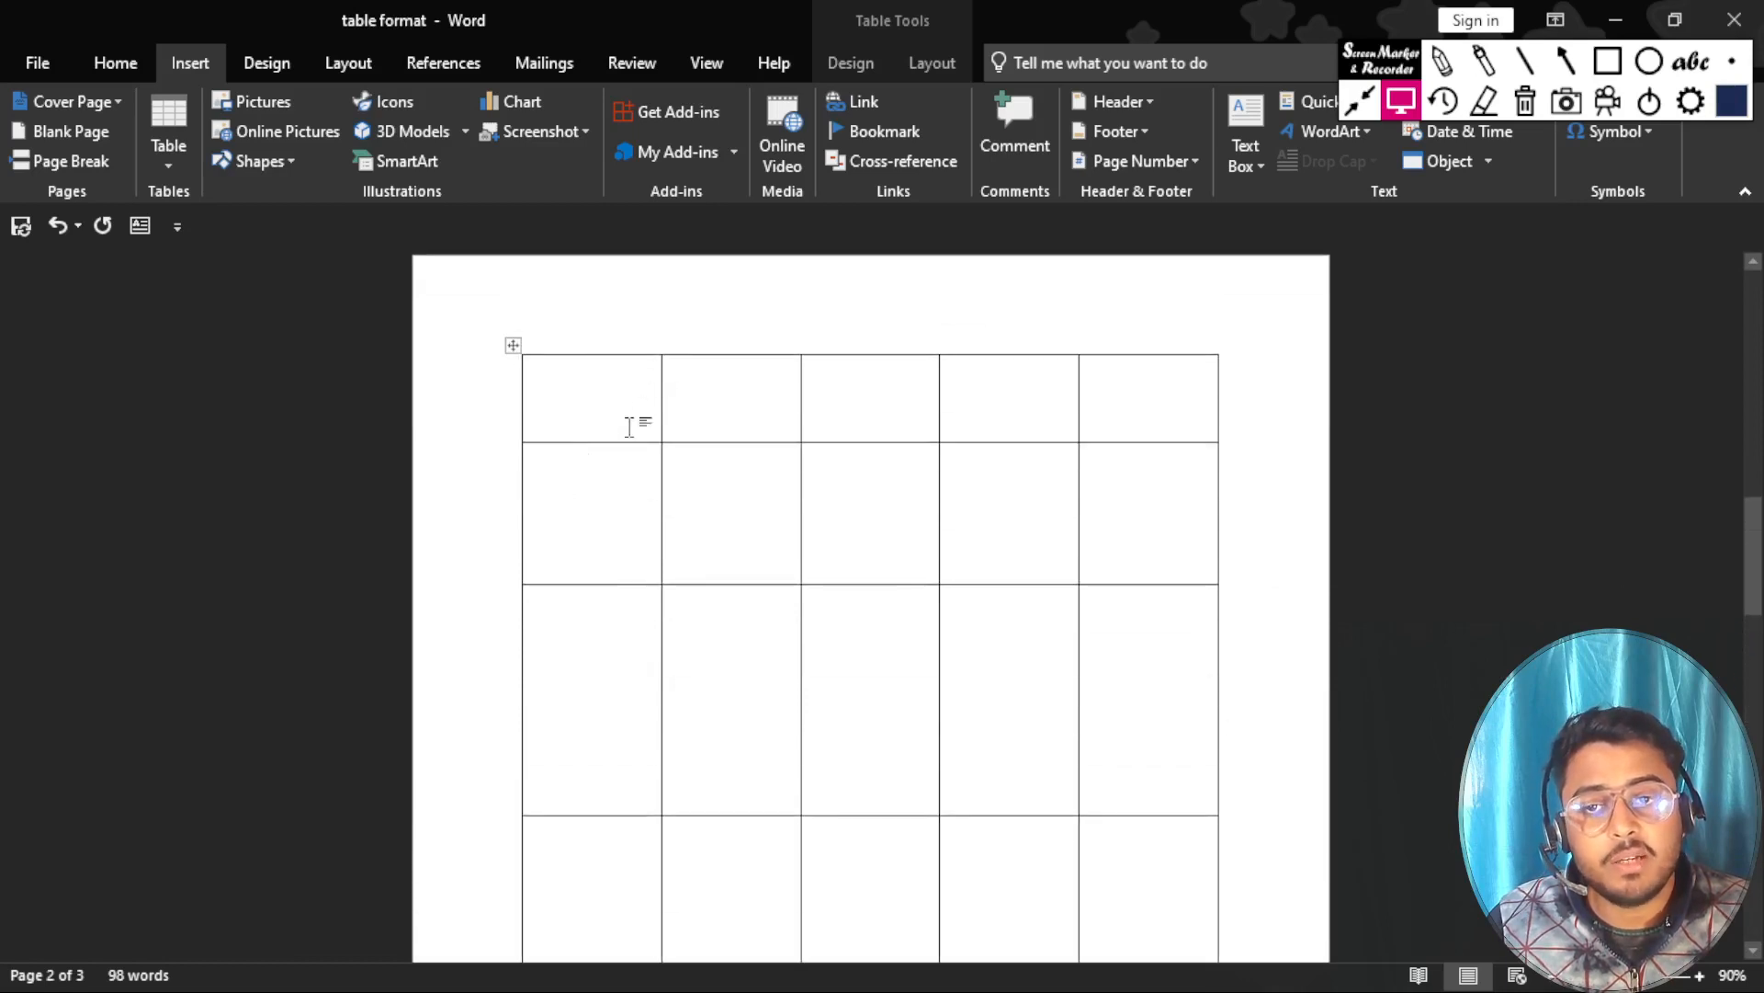
Insert a table of four columns and four rows on the third page and enter NAME in its first cell.
scroll(631, 616, "down", 3)
scroll(634, 618, "down", 8)
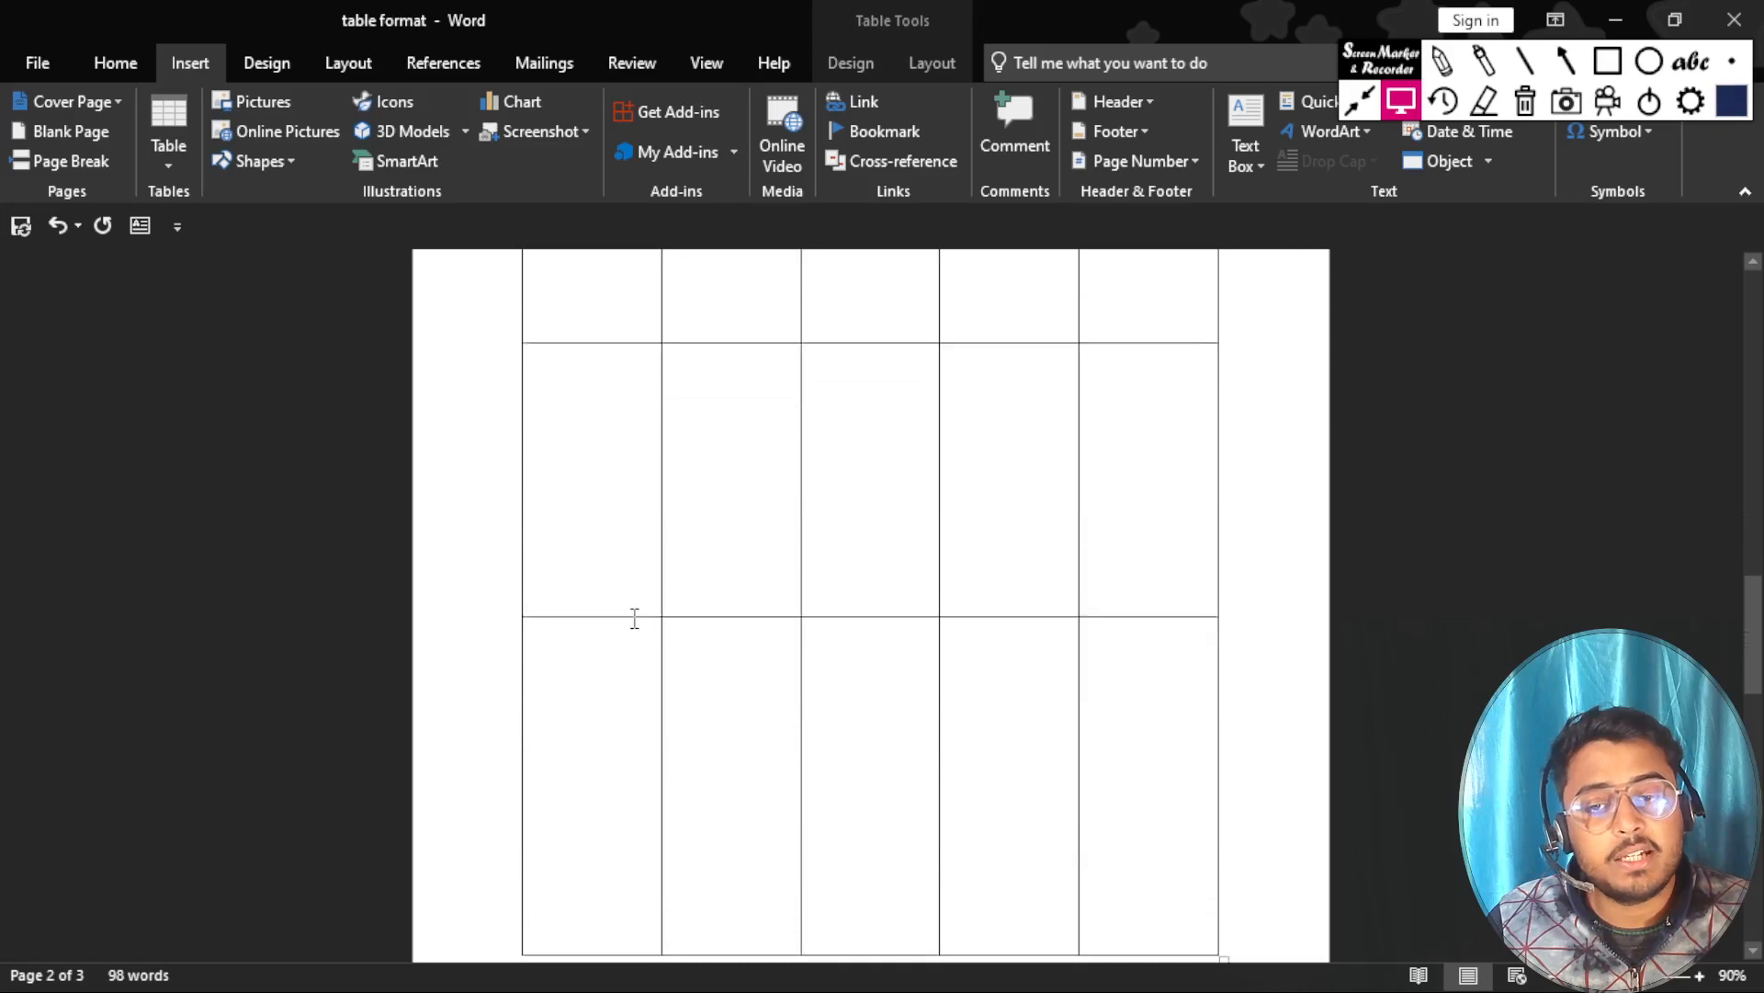
left_click(578, 680)
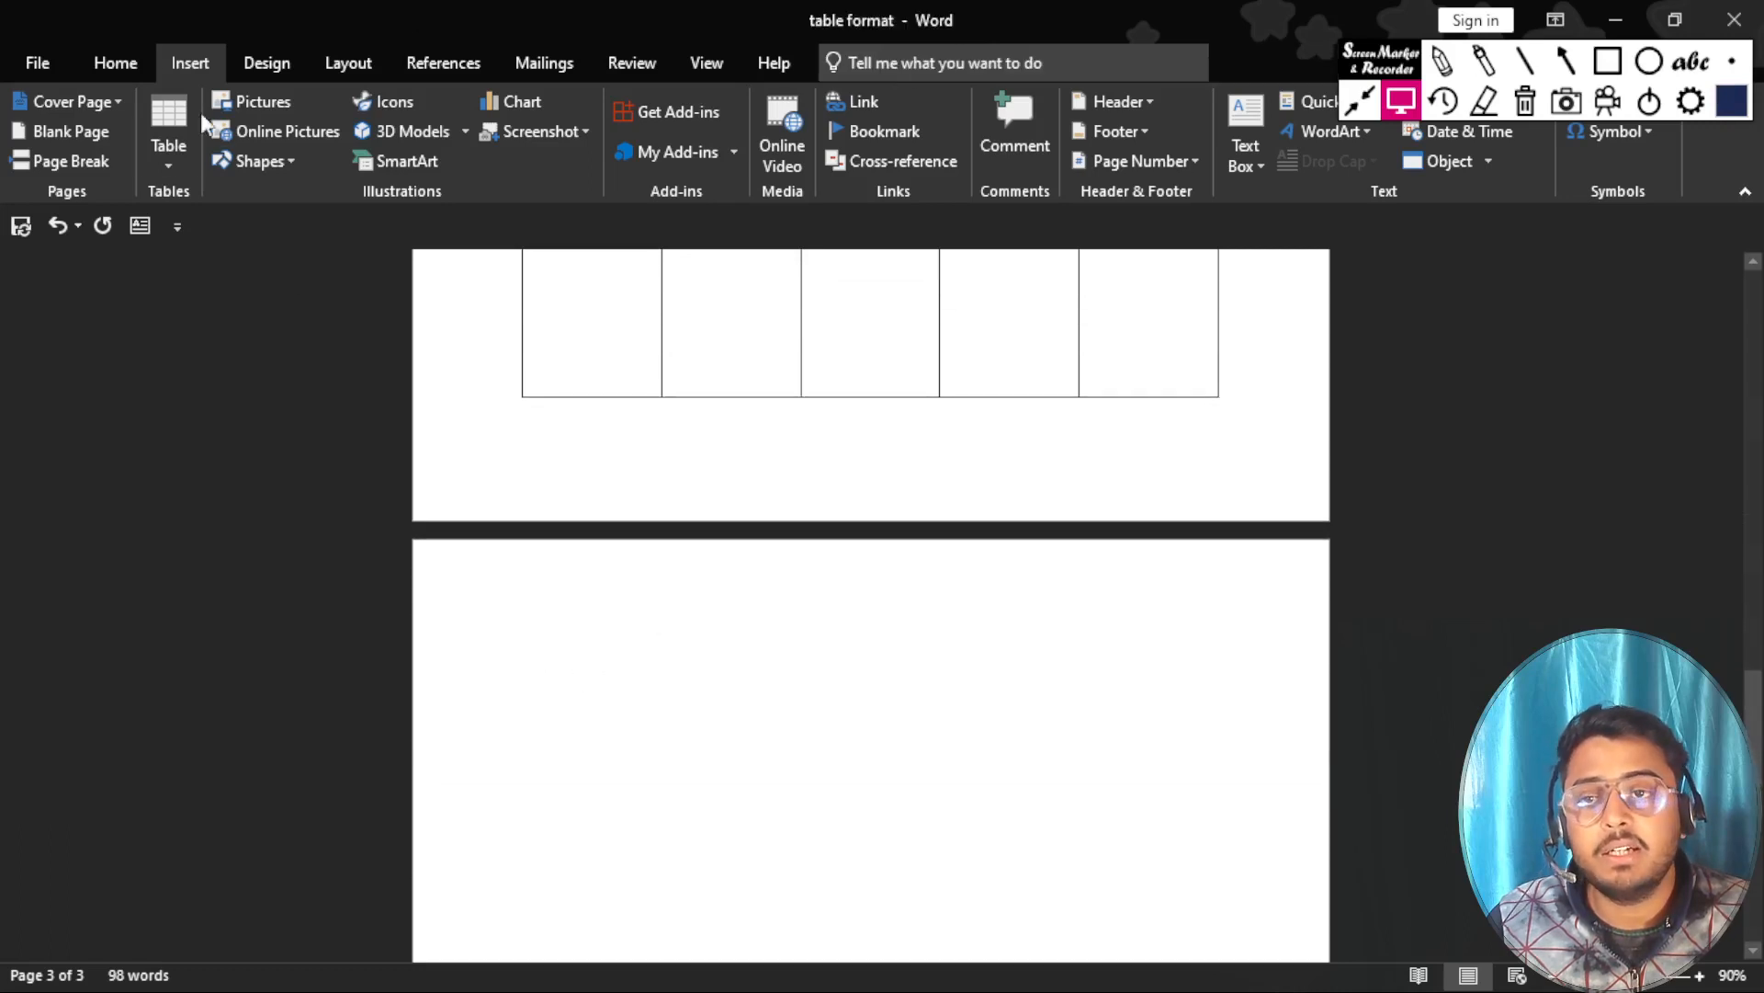
left_click(173, 115)
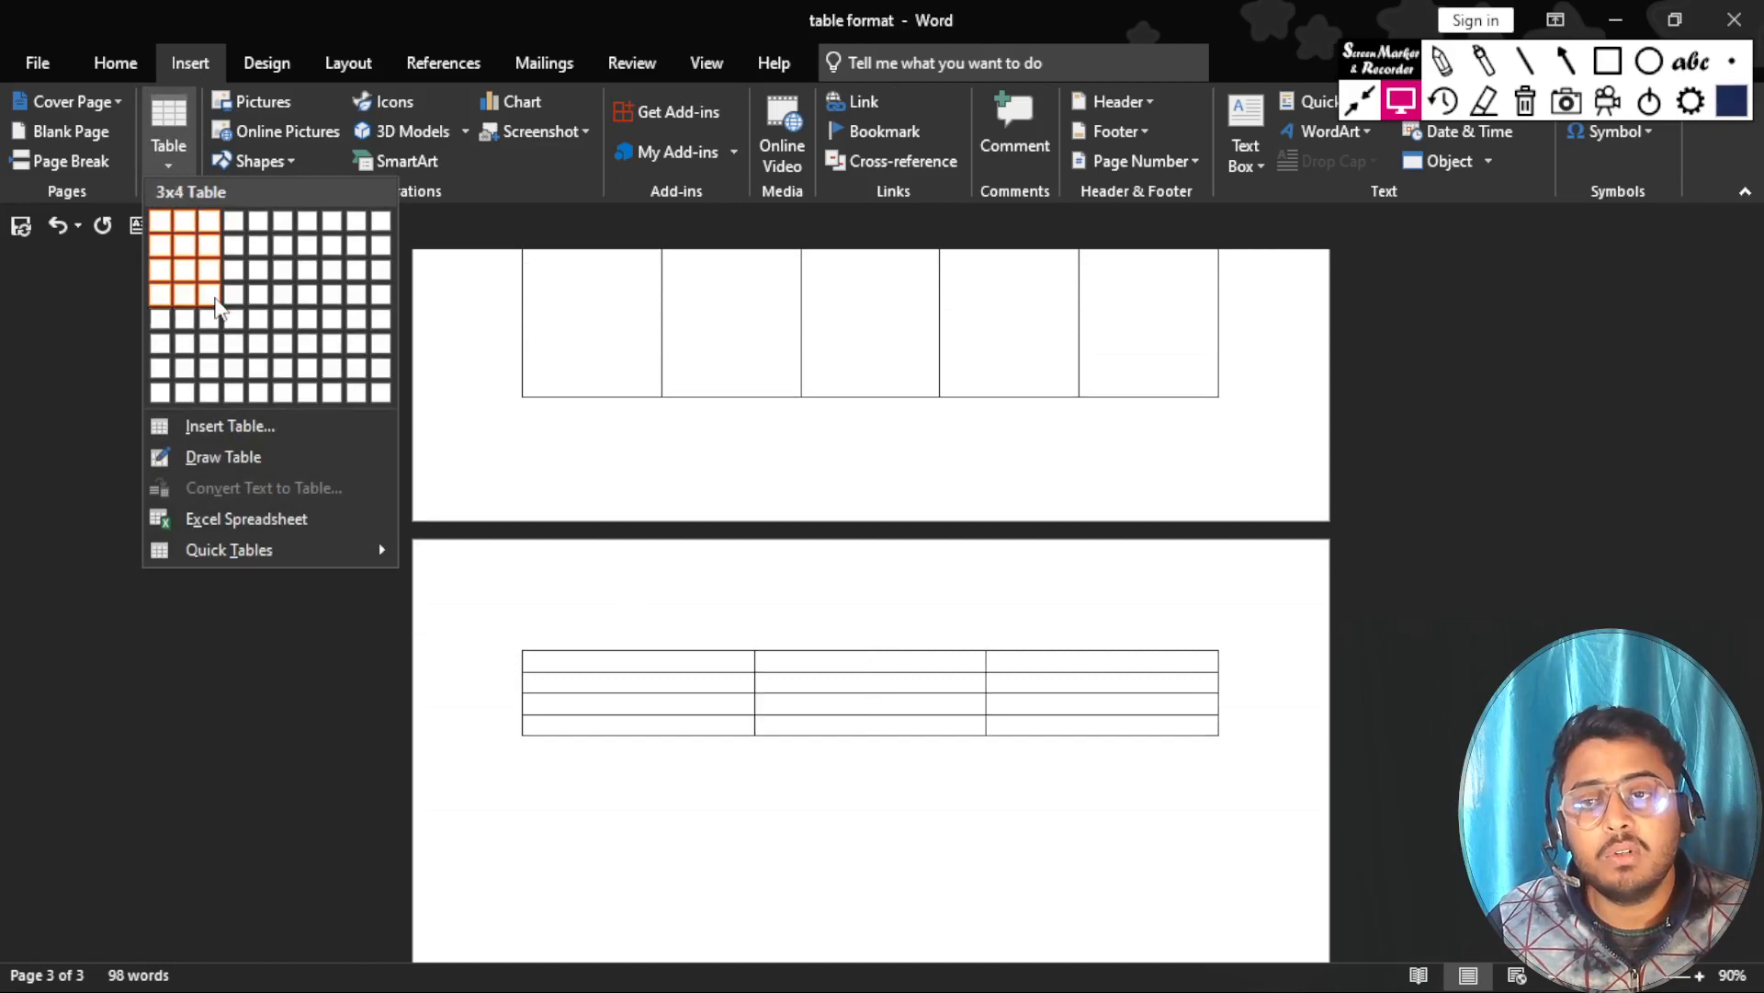
left_click(232, 308)
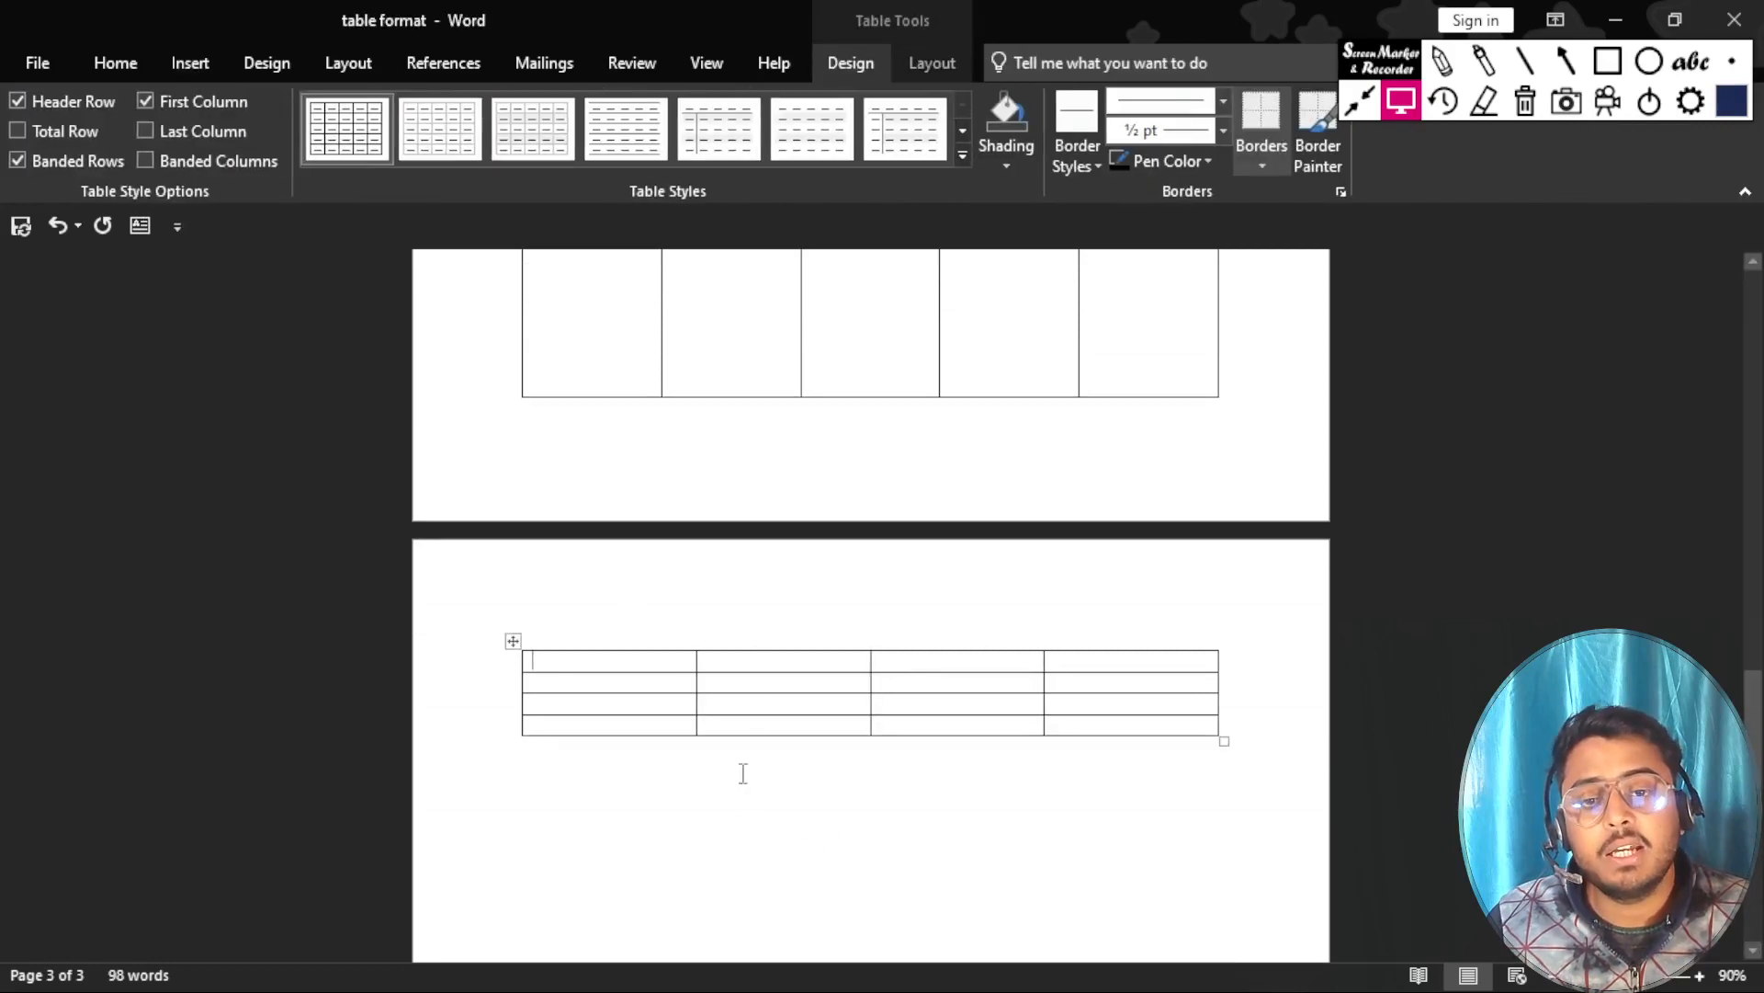
scroll(608, 676, "up", 5, "ctrl")
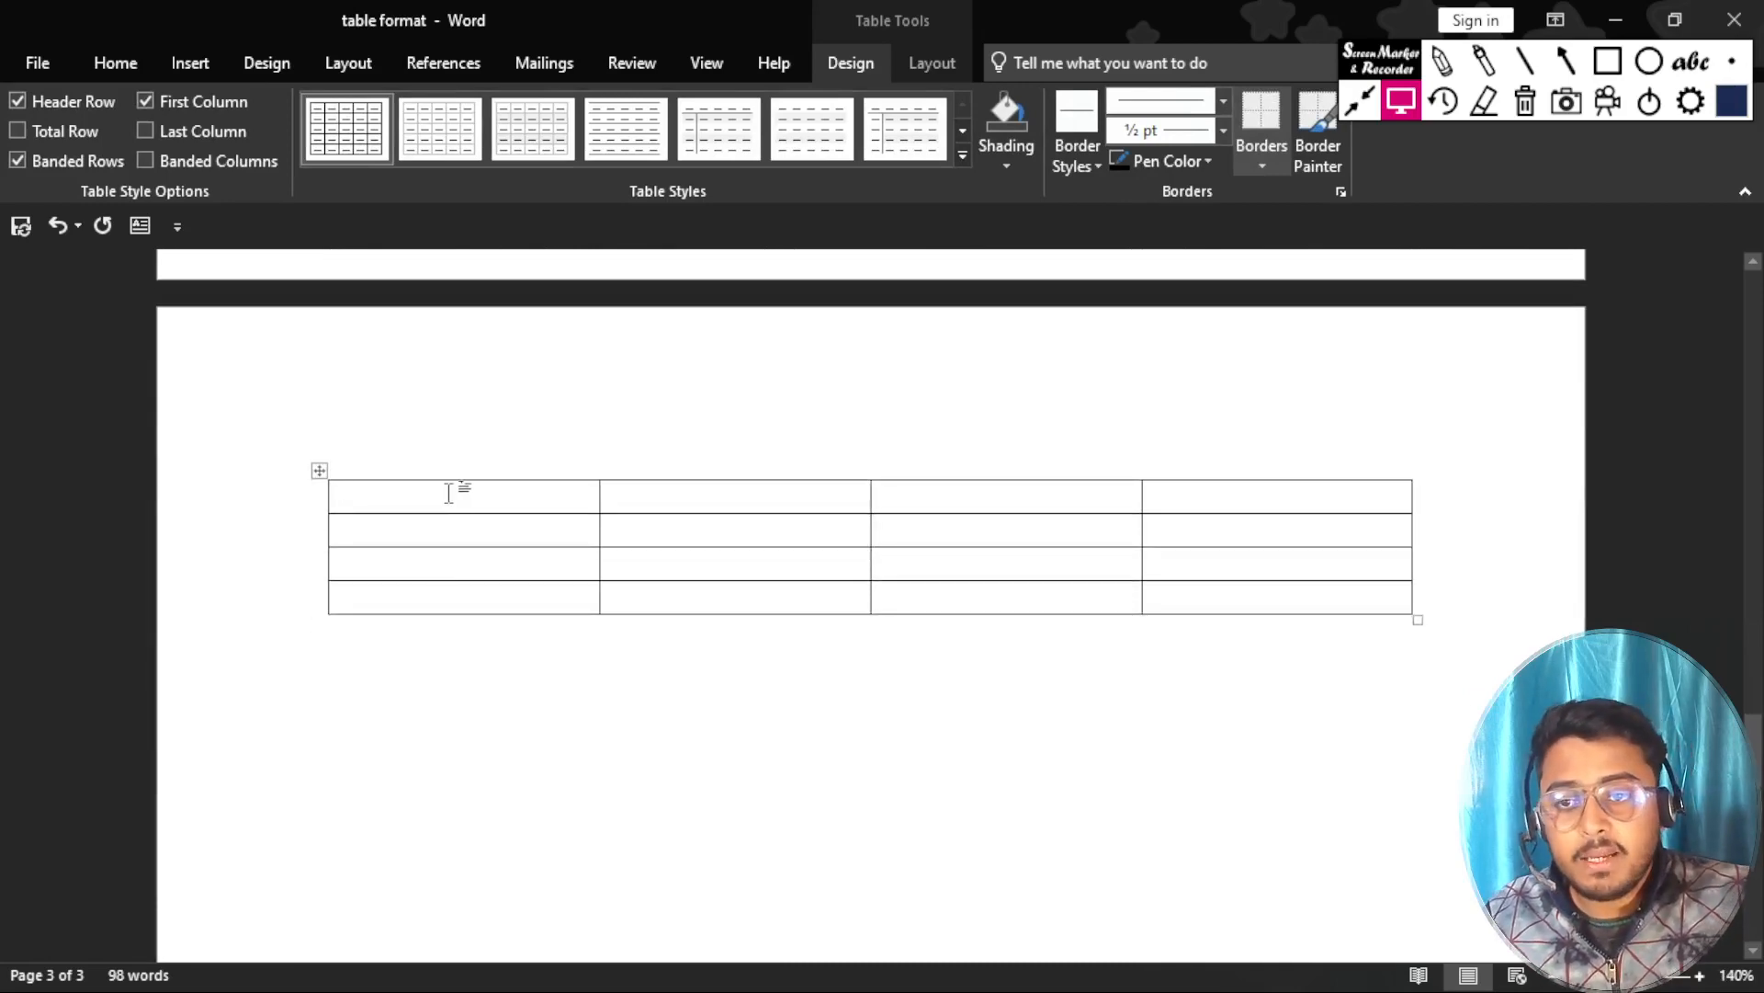
type("NAME")
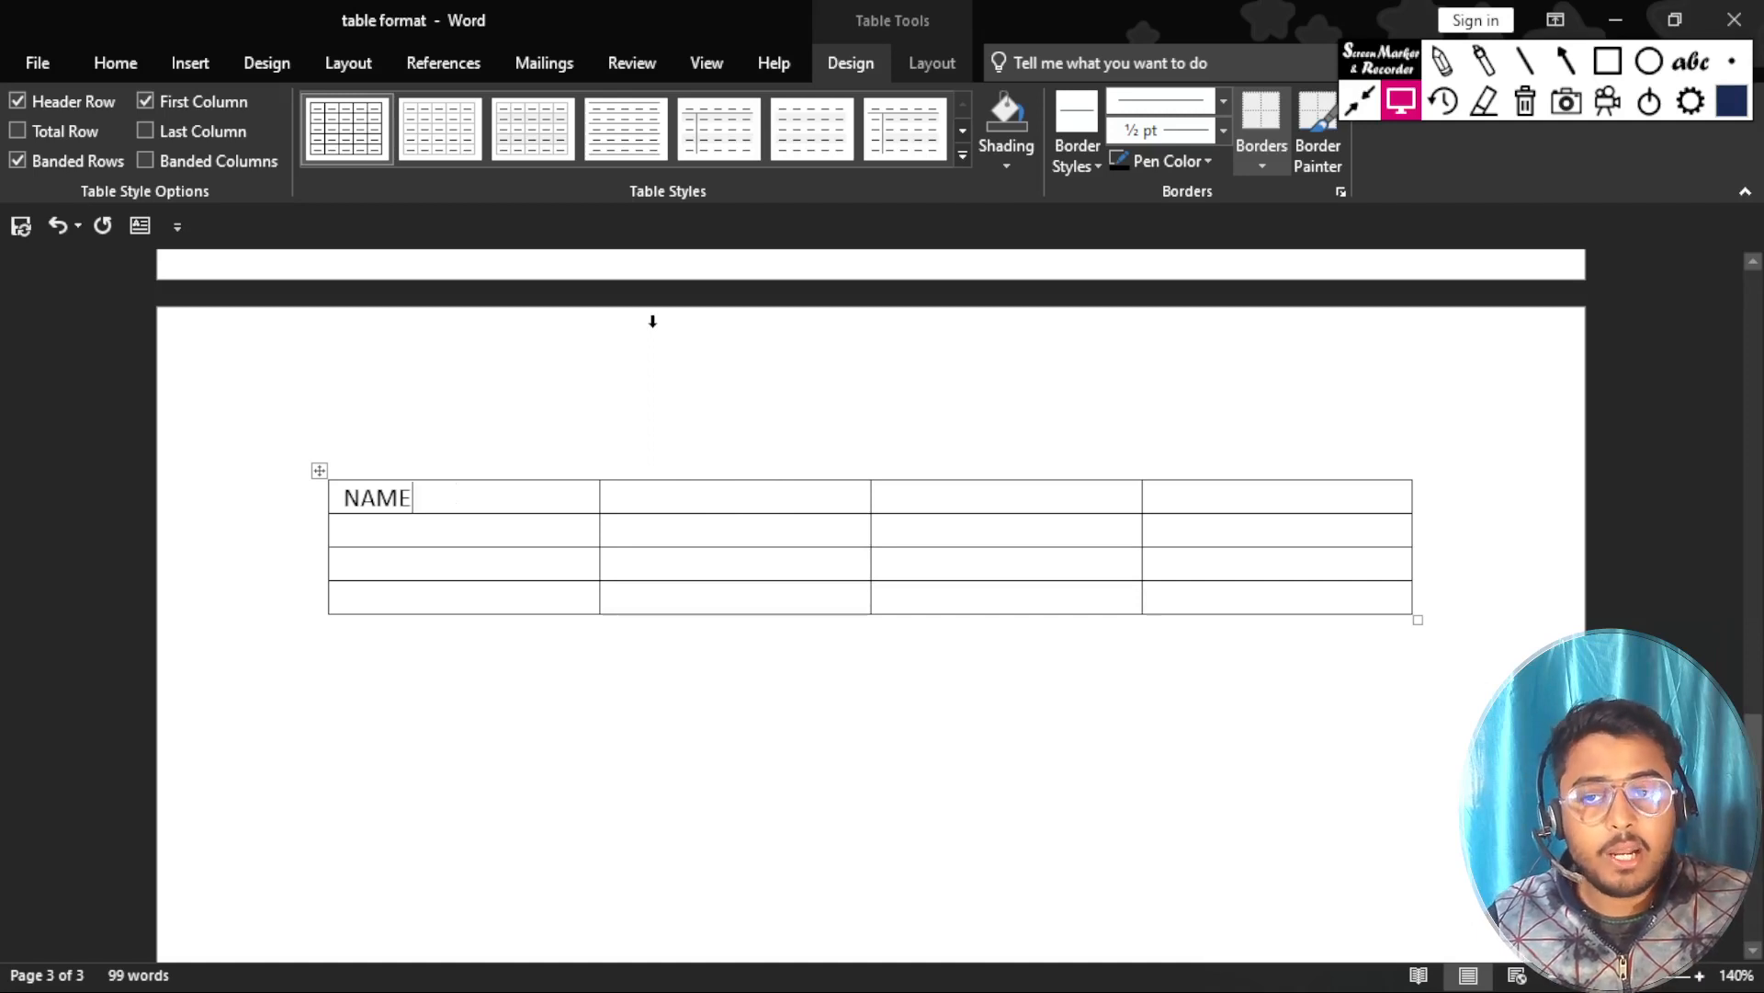
Move the insertion point back and forth and up and down through the new table's cells, ending in the NAME cell.
key("Tab")
key("Tab")
key("shift+Tab")
key("shift+Tab")
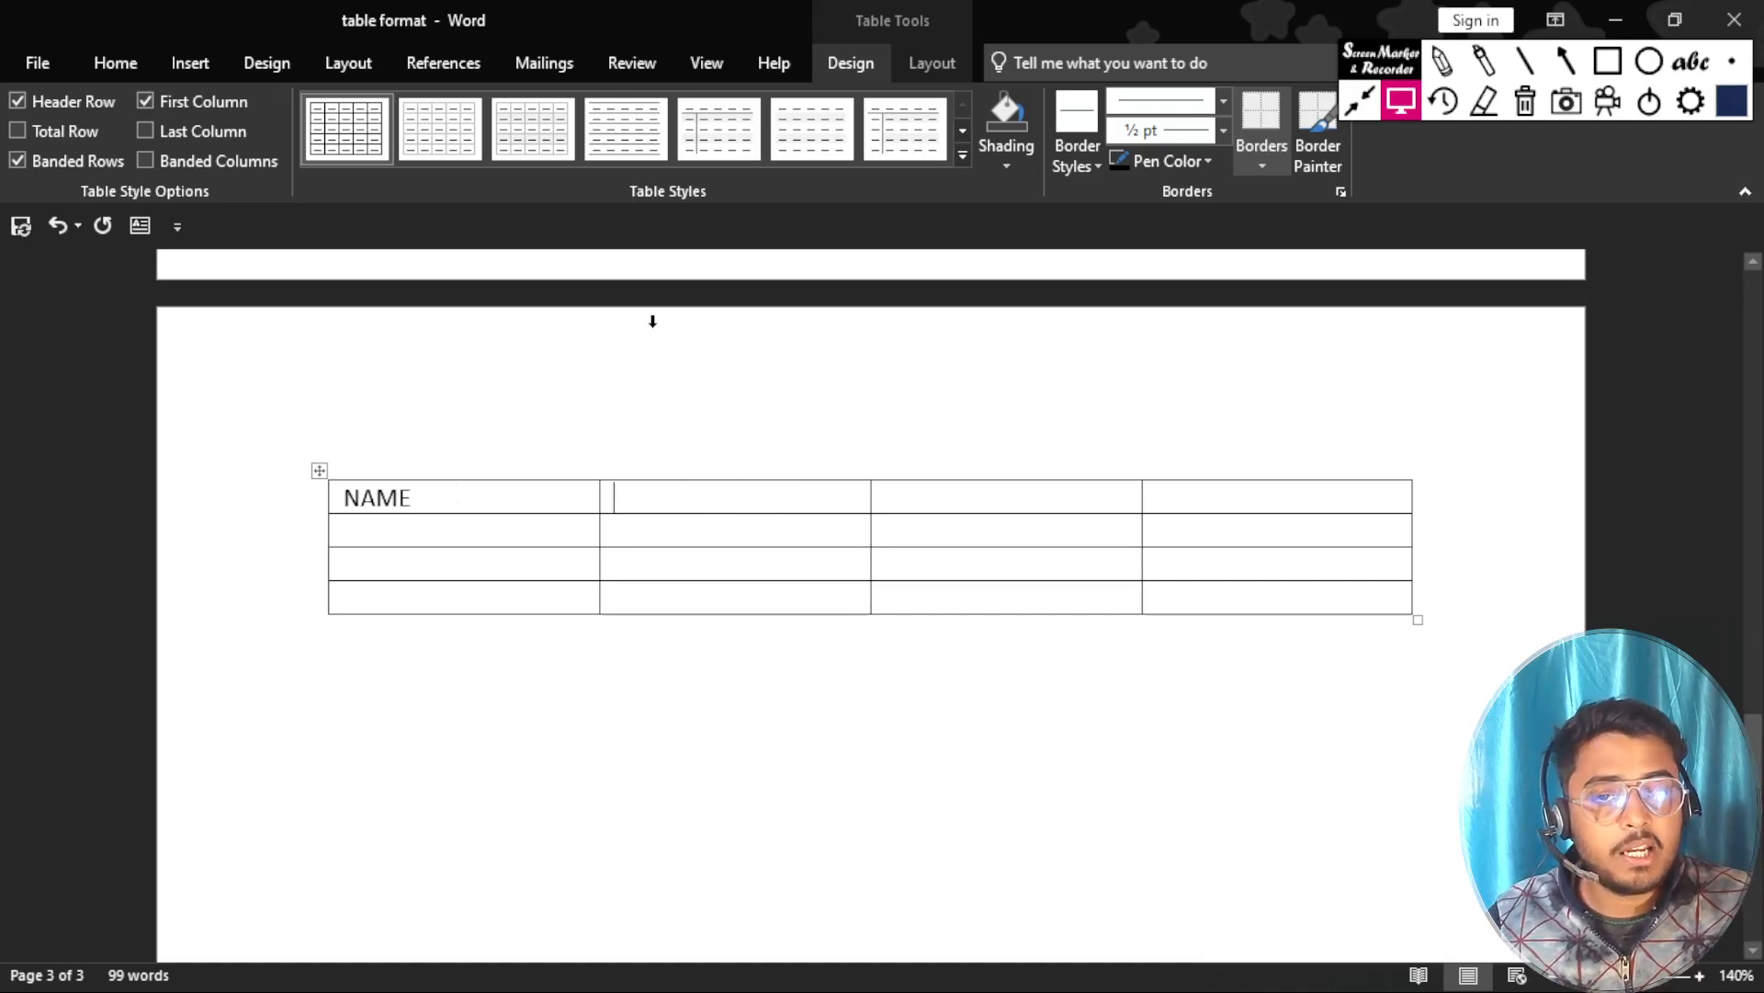
key("Down")
key("Down")
key("Up")
key("Up")
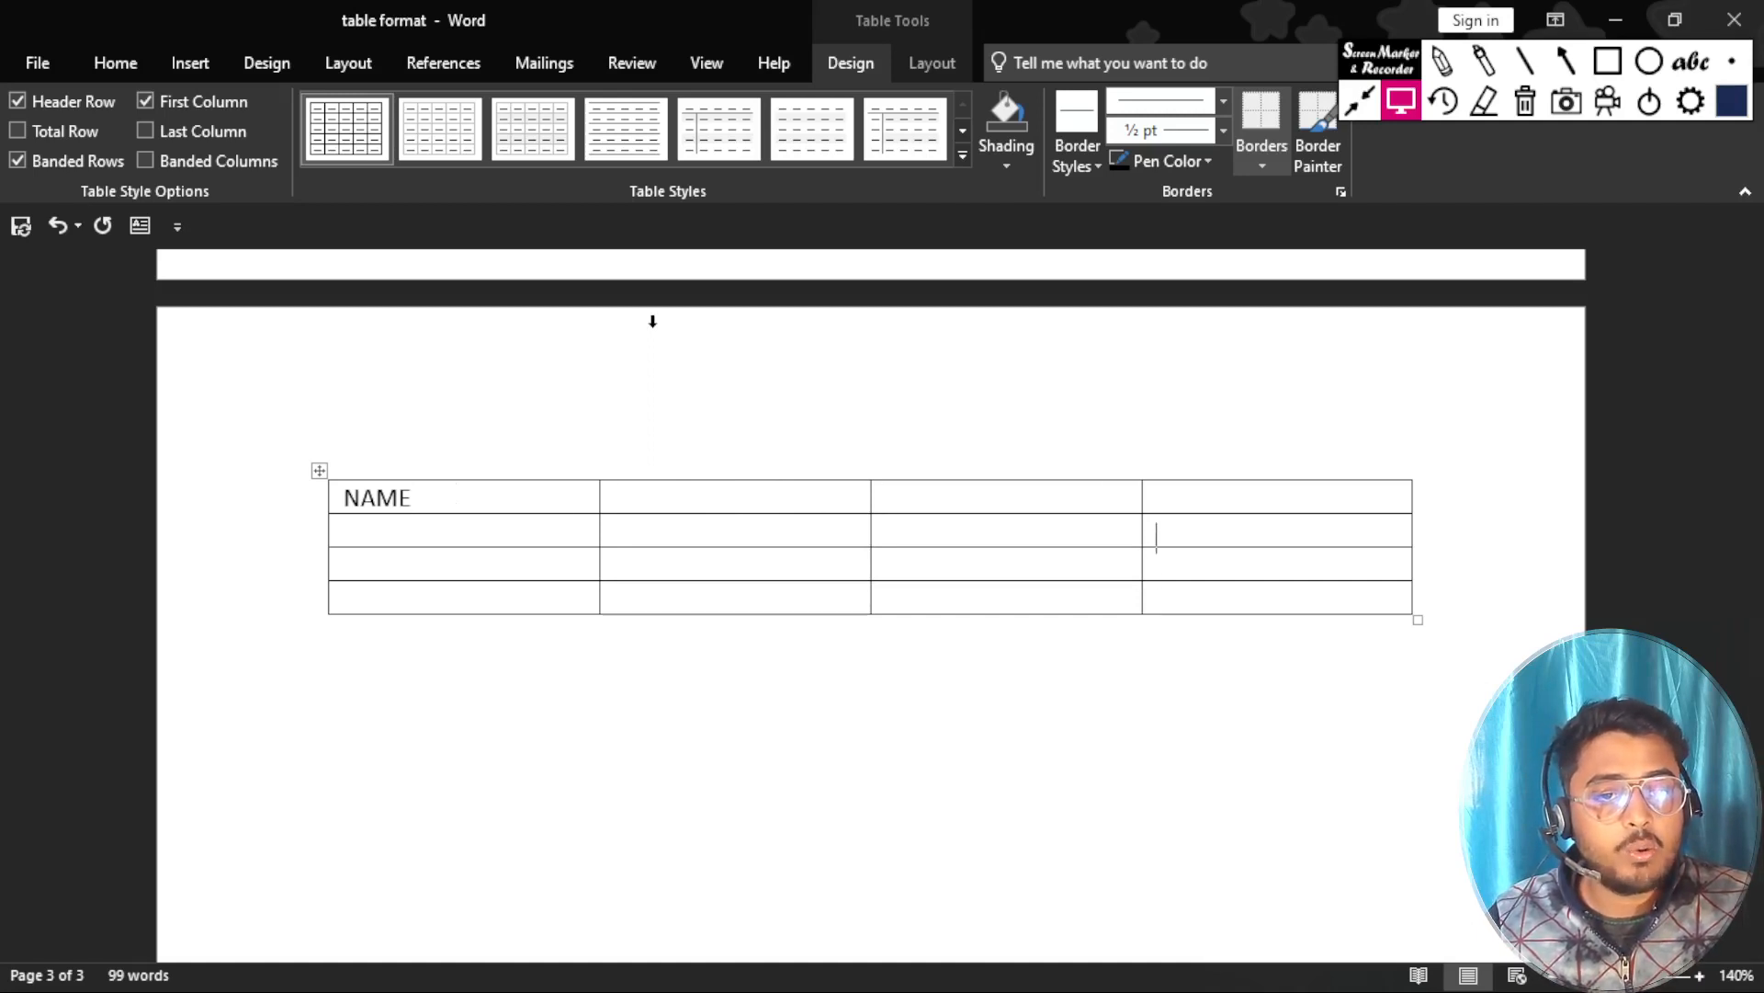
key("Down")
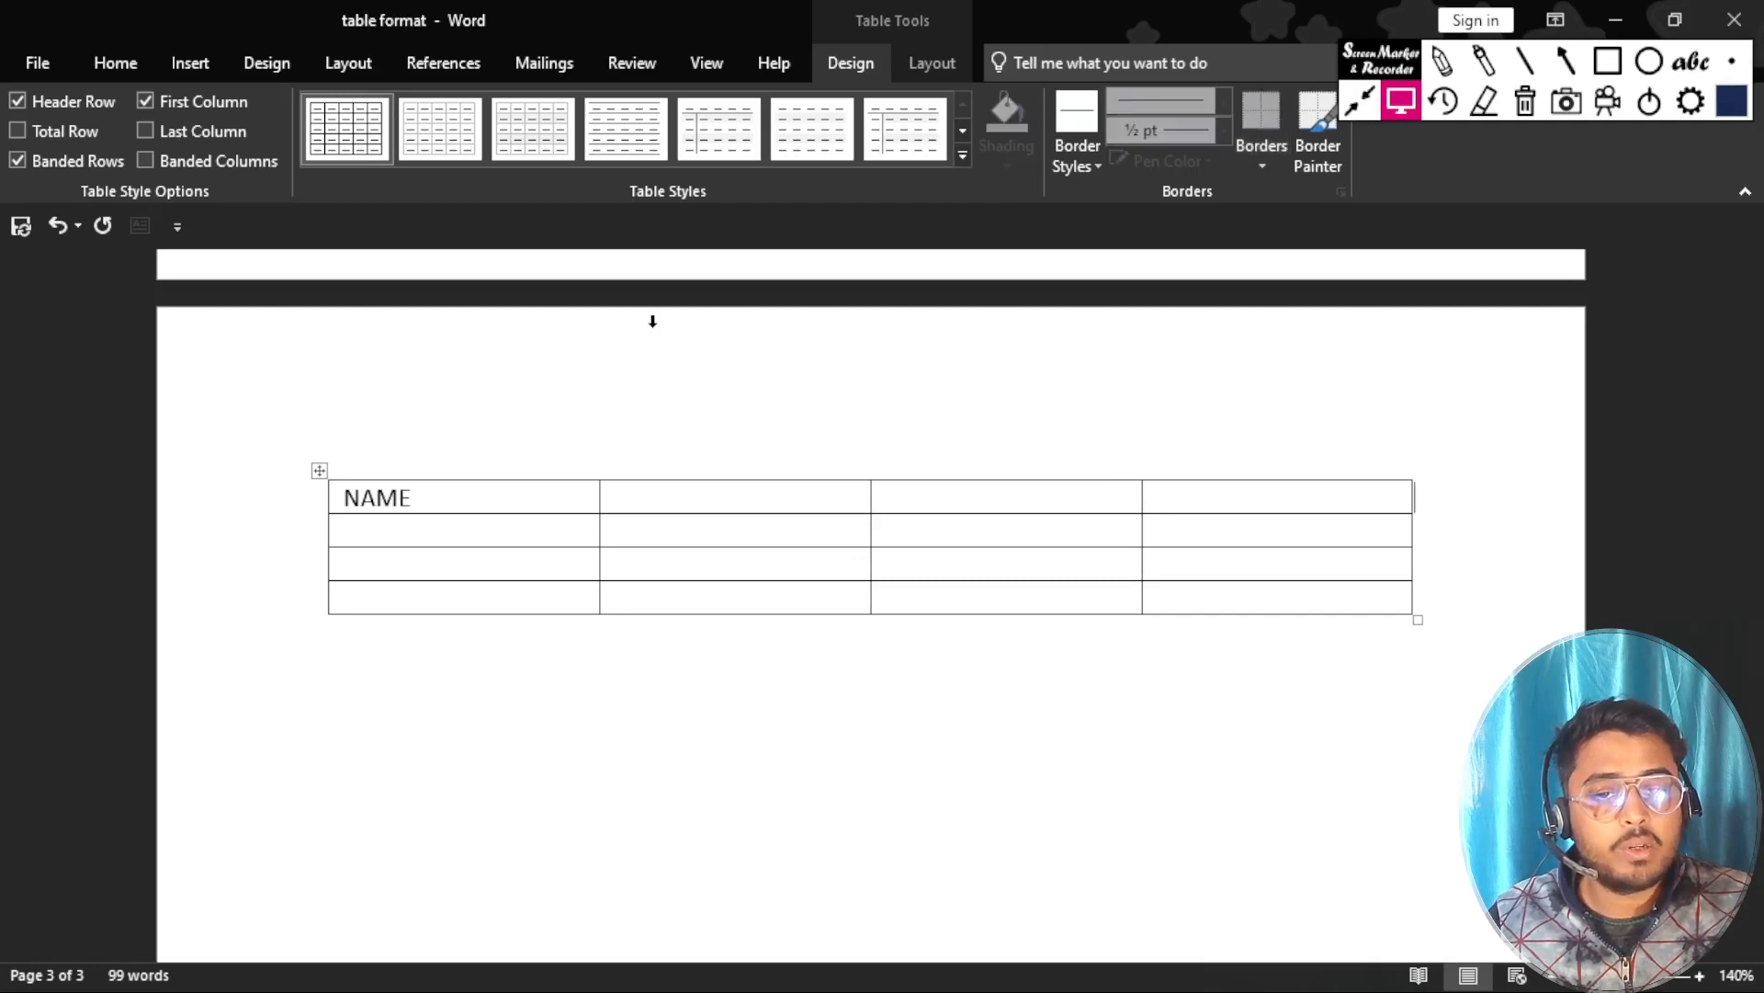
key("Left")
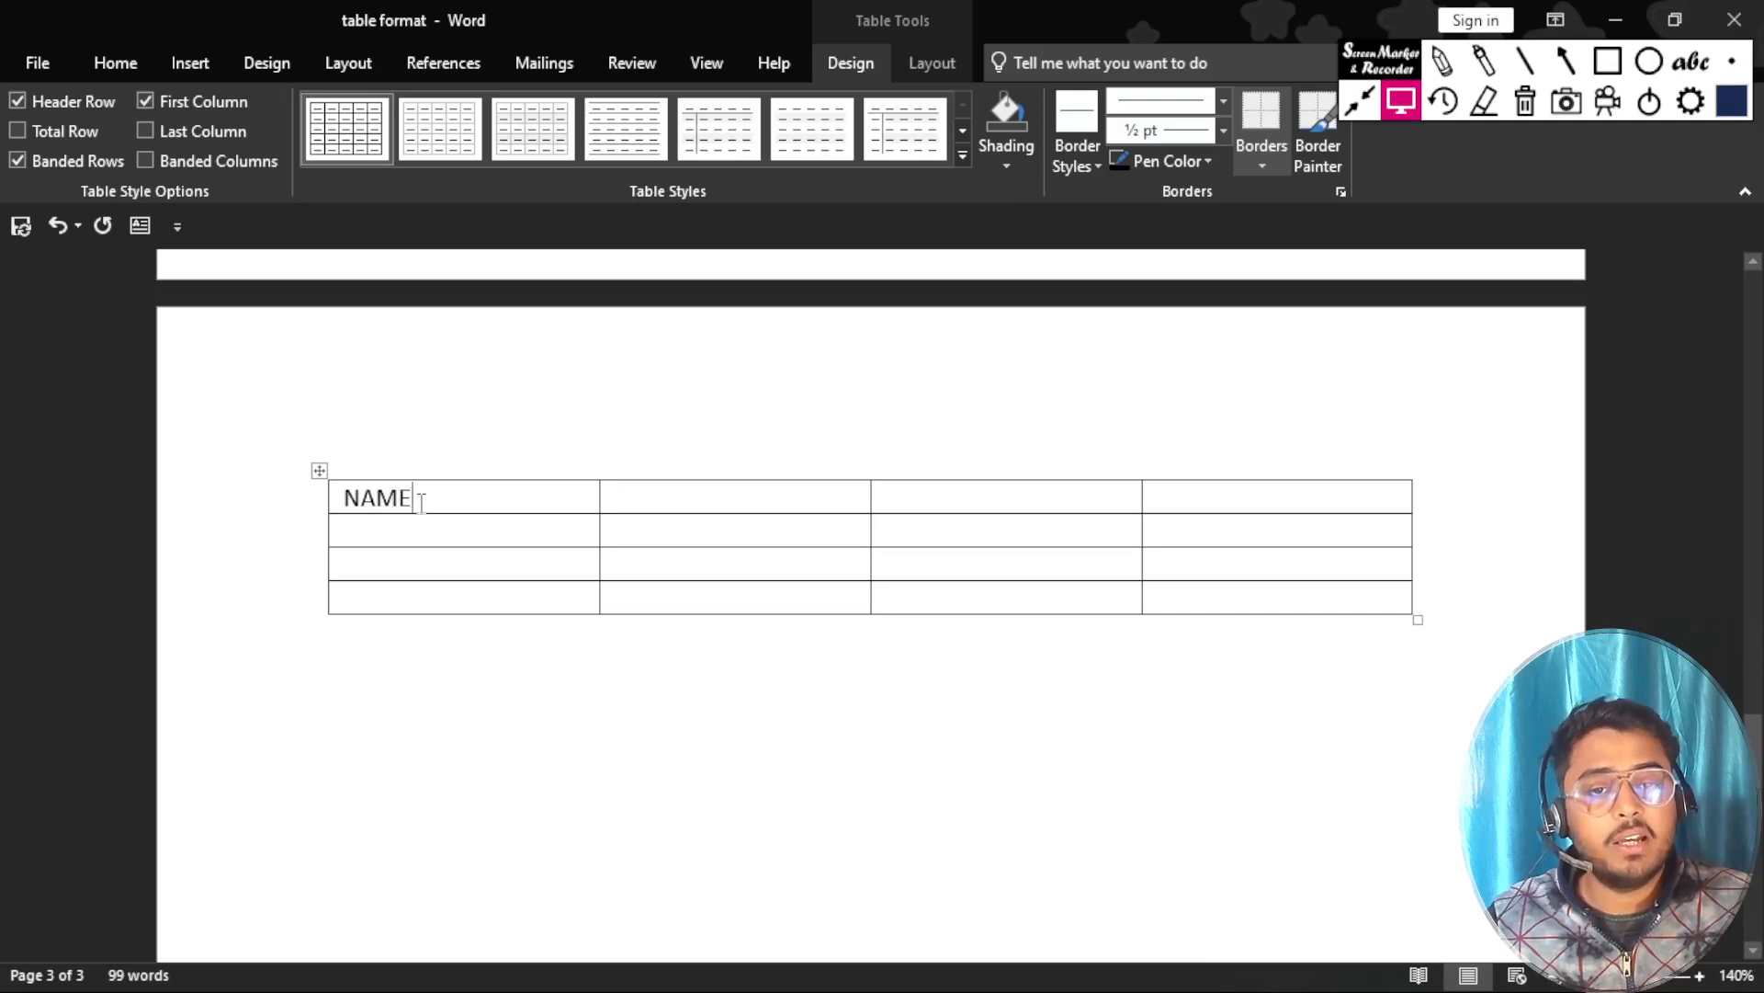
Place the insertion point directly in several scattered cells of the table, finishing again after NAME in the first cell.
left_click(1243, 600)
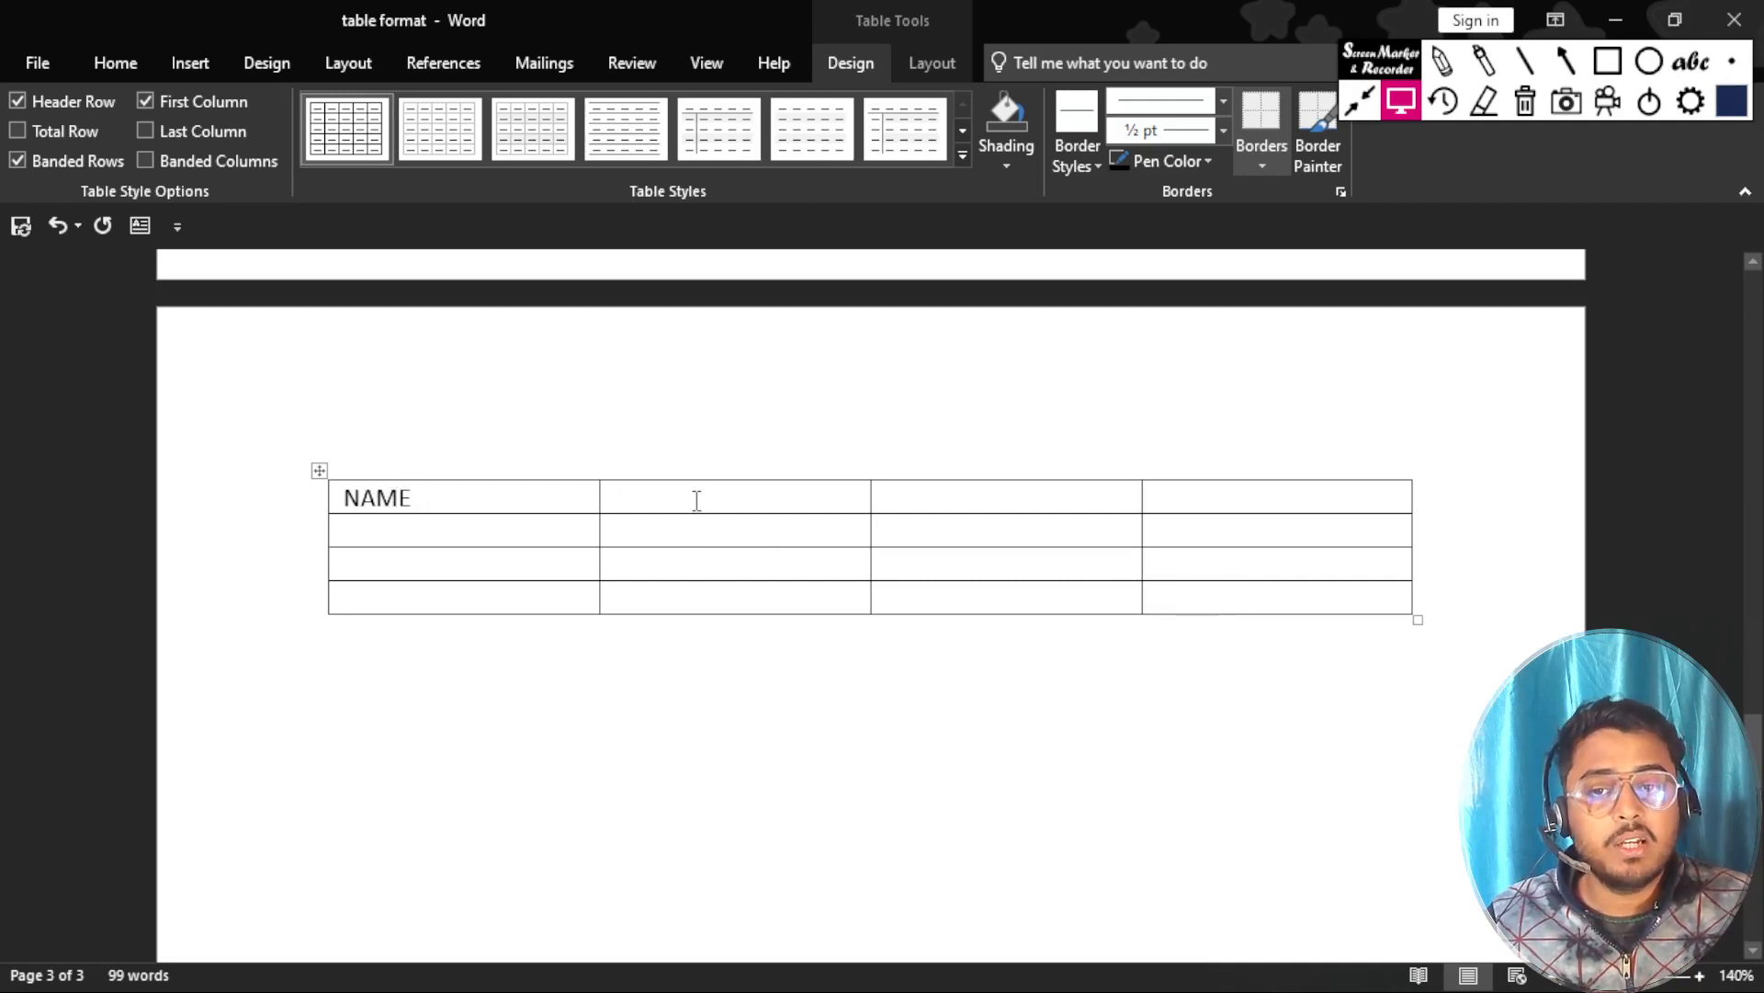
left_click(457, 564)
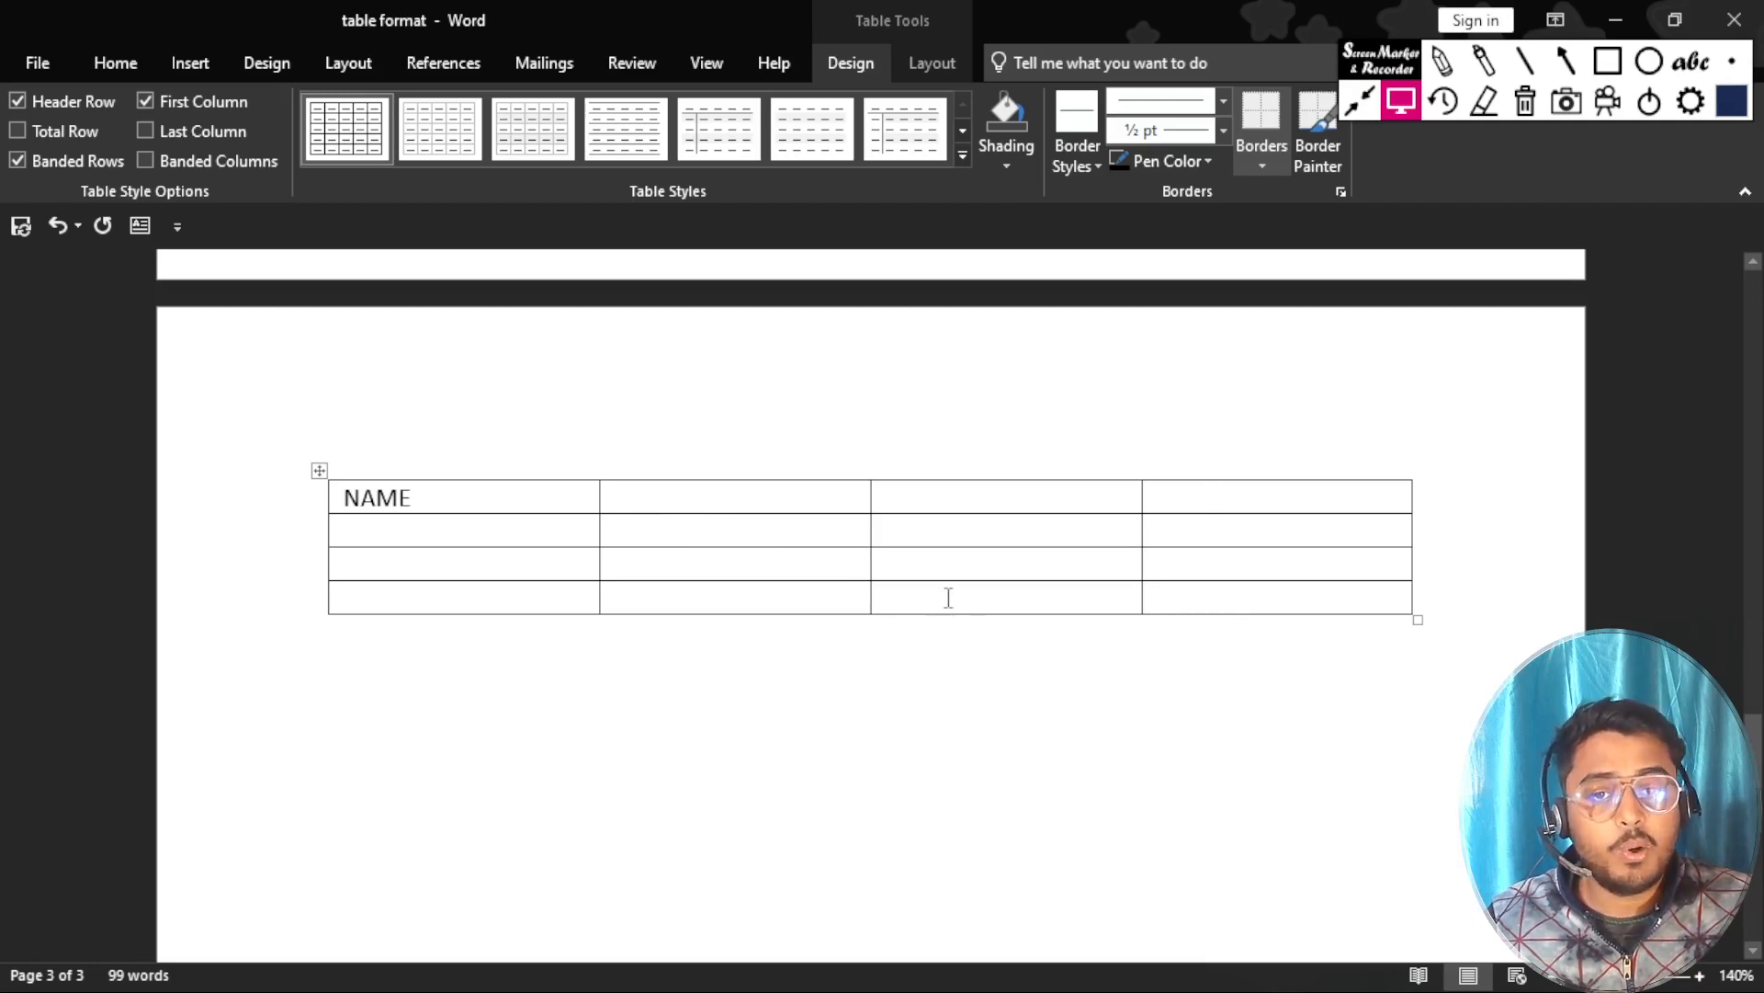
left_click(691, 494)
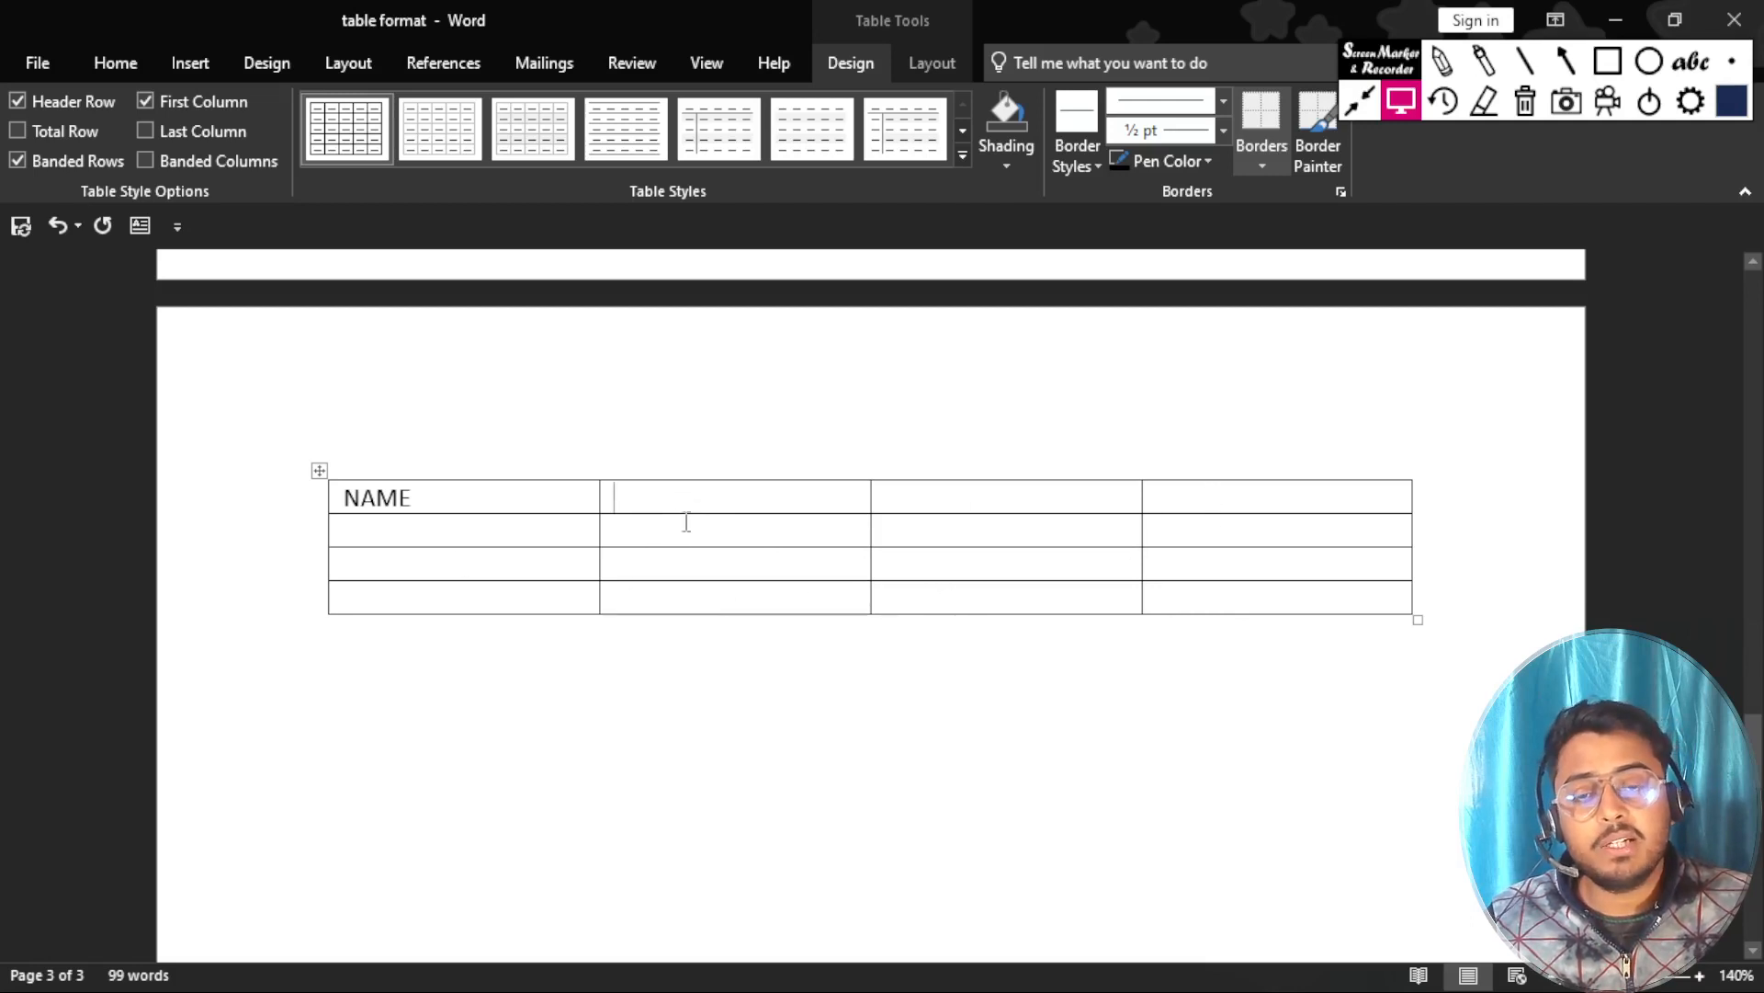
left_click(937, 535)
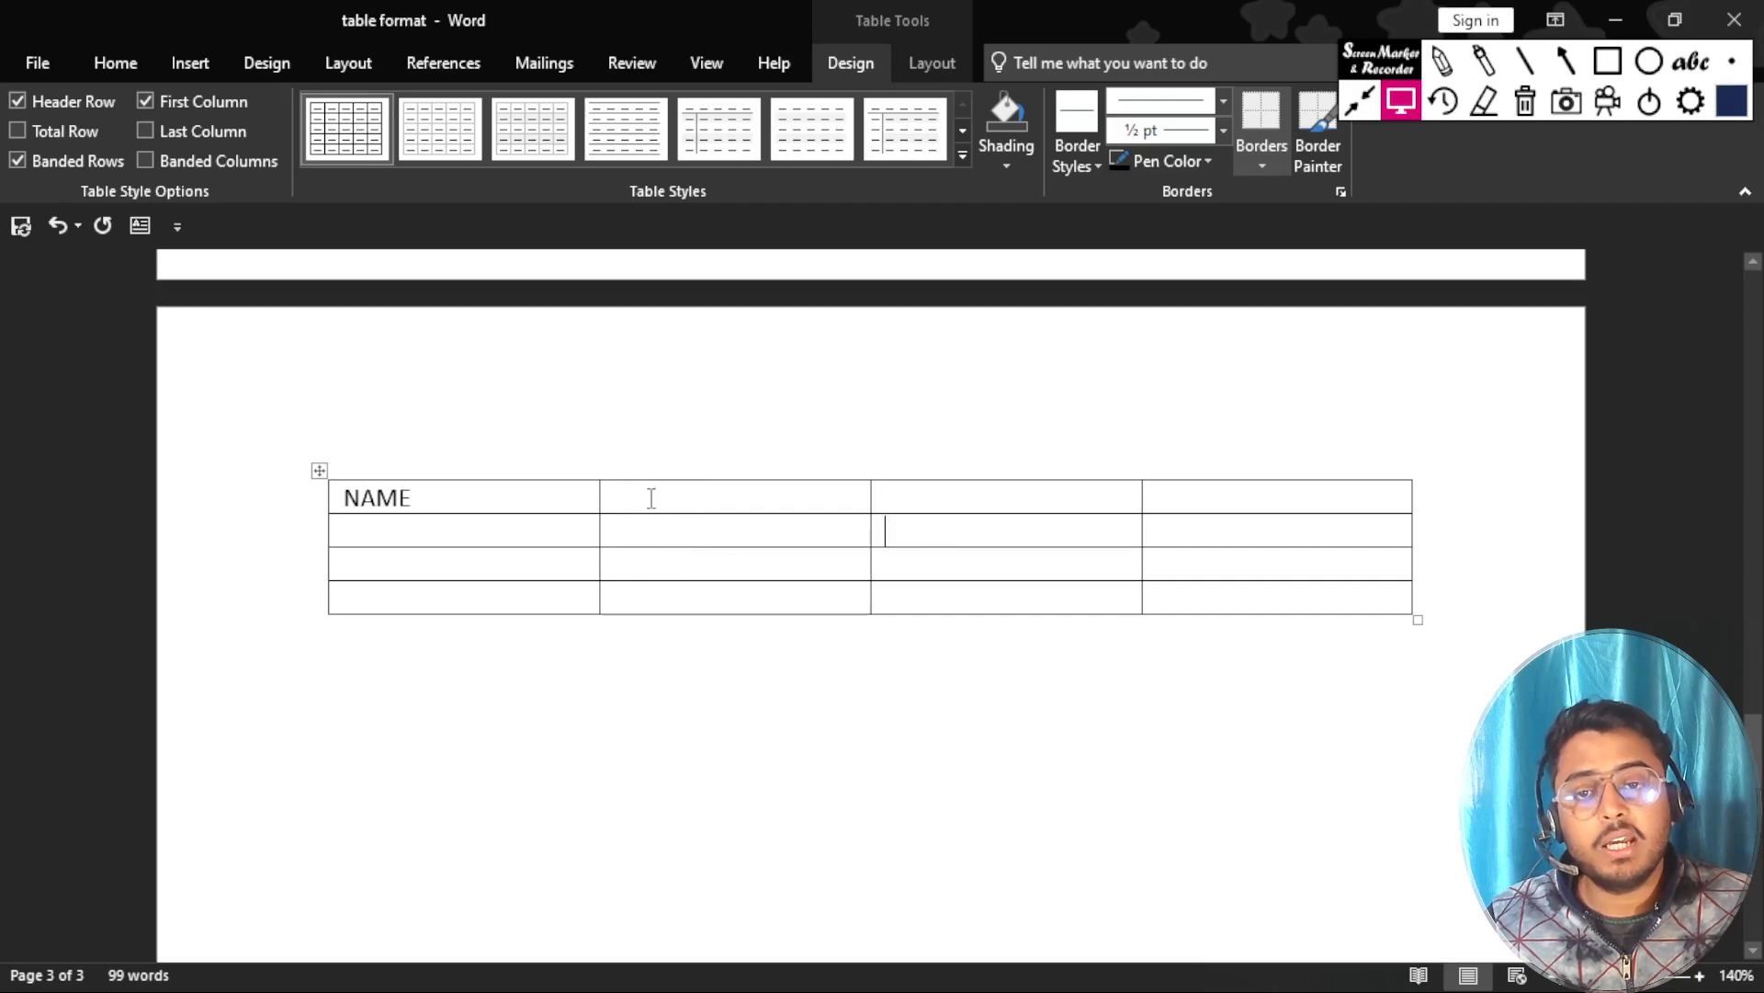
left_click(651, 498)
left_click(464, 501)
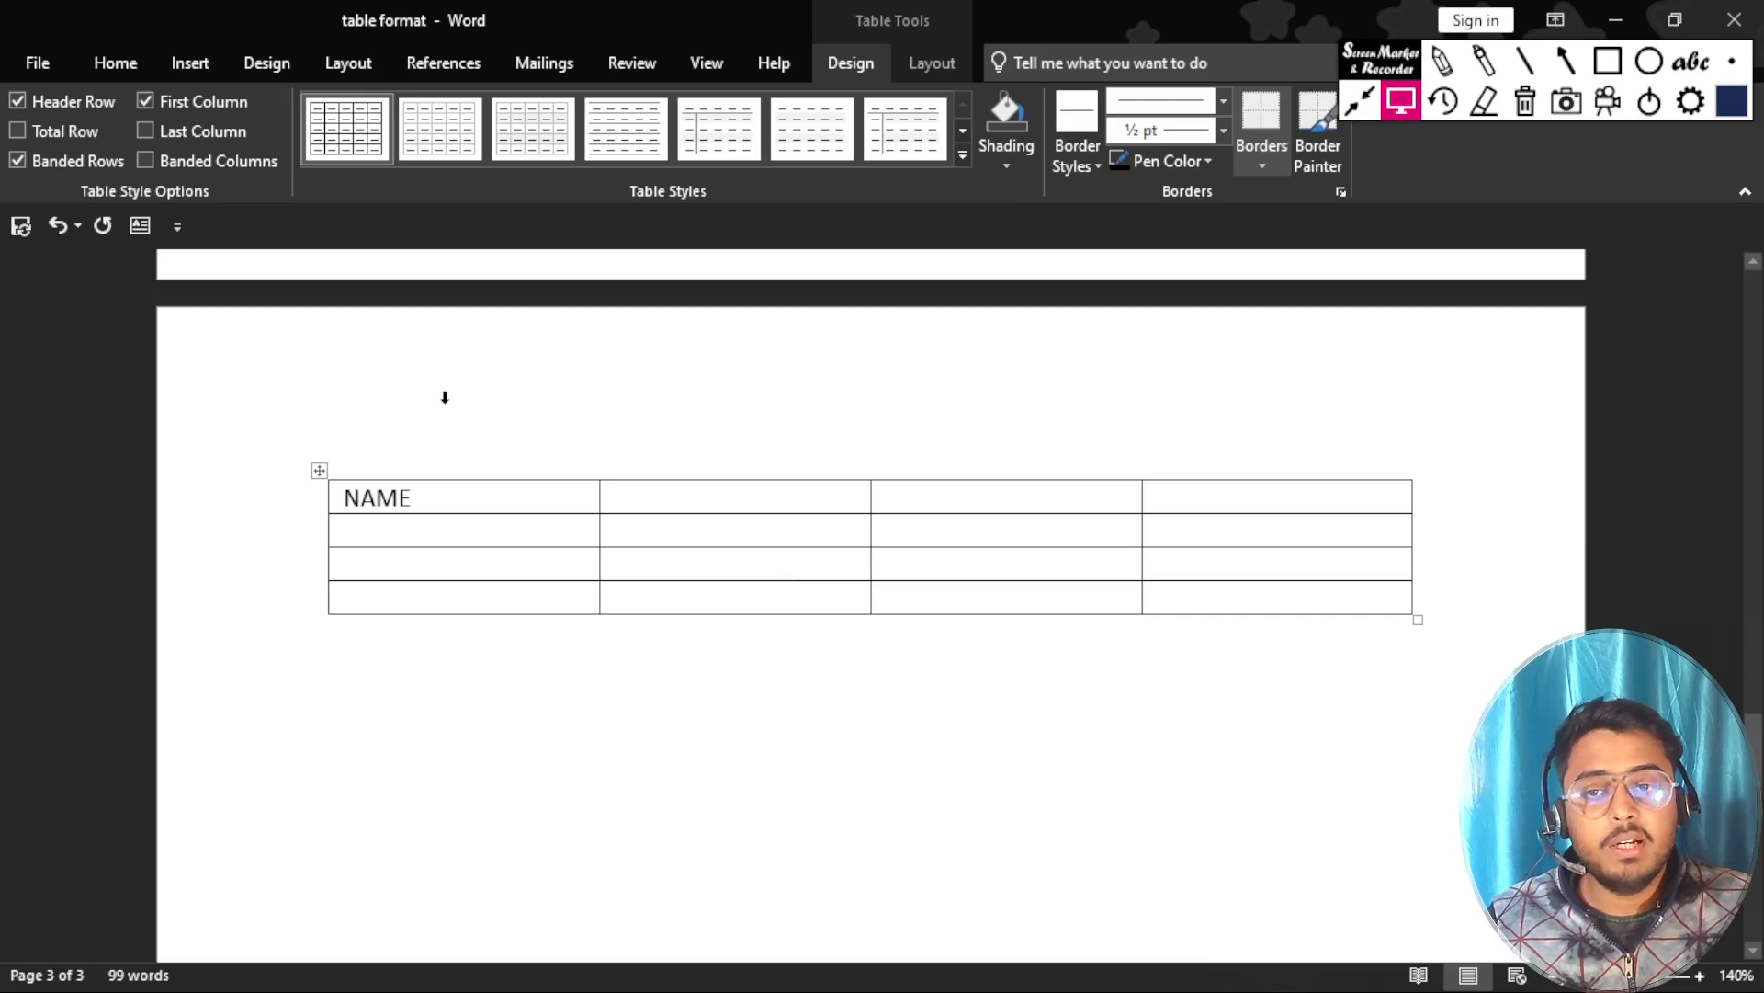
Advance the insertion point cell by cell from the NAME cell past the table's last cell to append a fifth row.
key("Tab")
key("Tab")
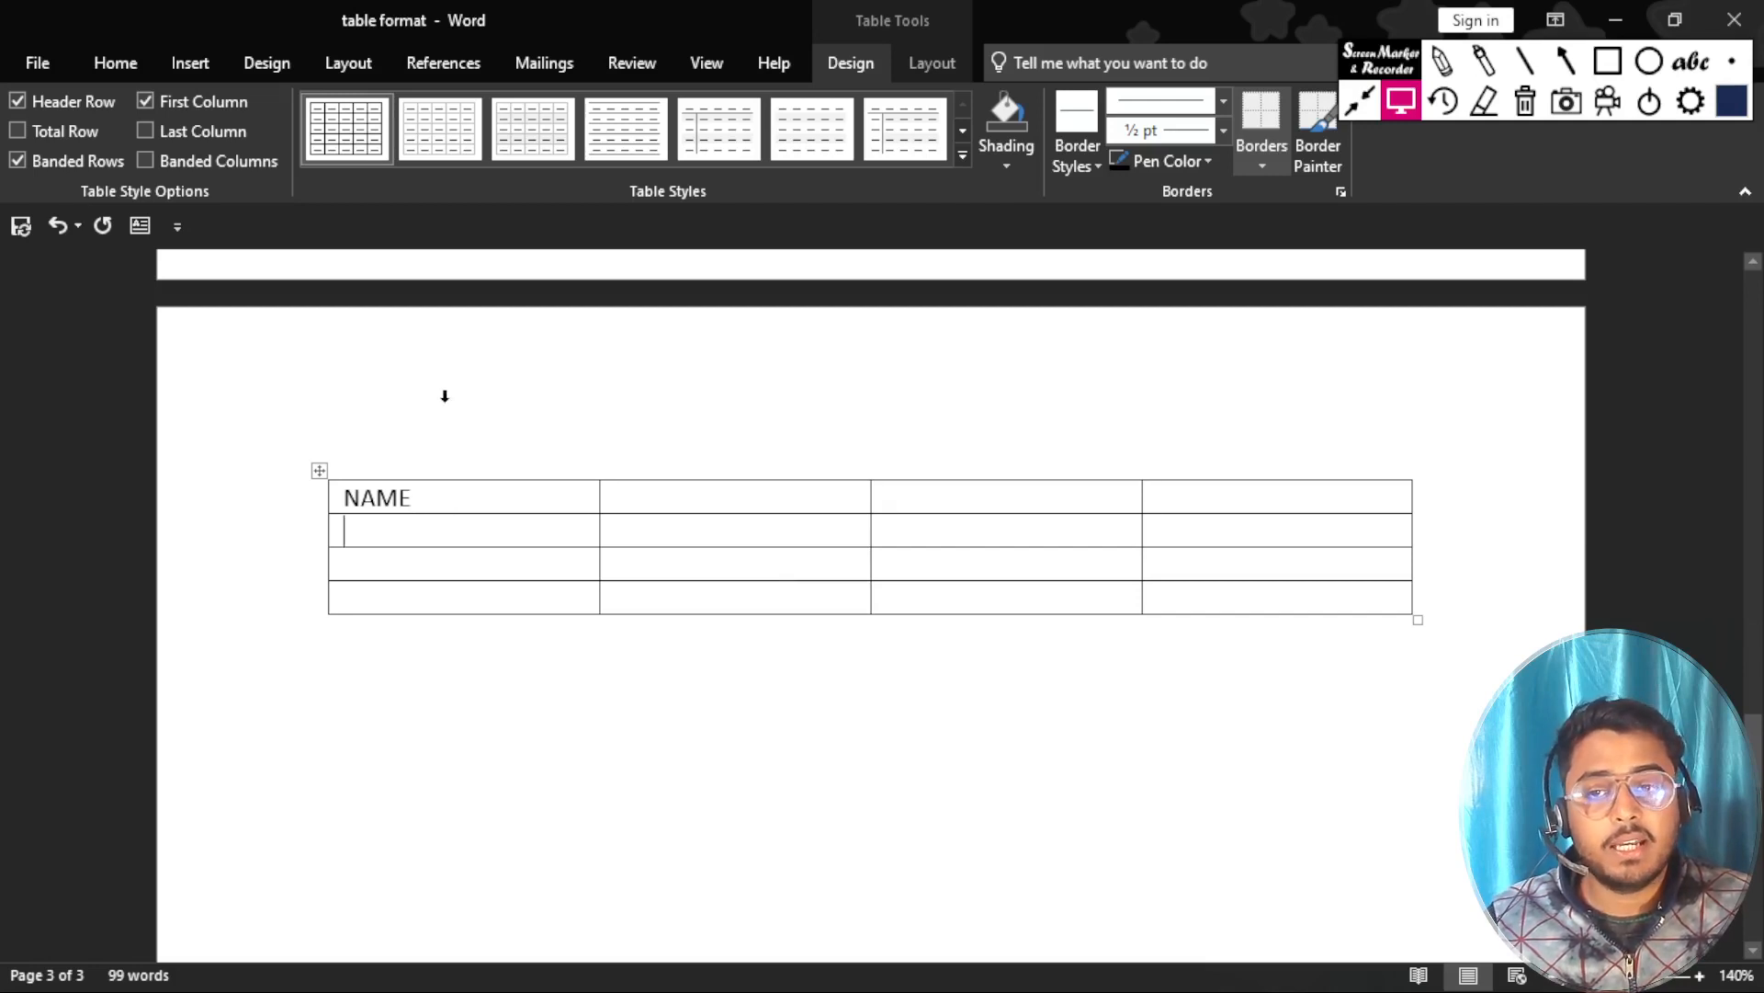
key("Tab")
key("Tab")
key("Tab")
key("Tab")
key("Tab")
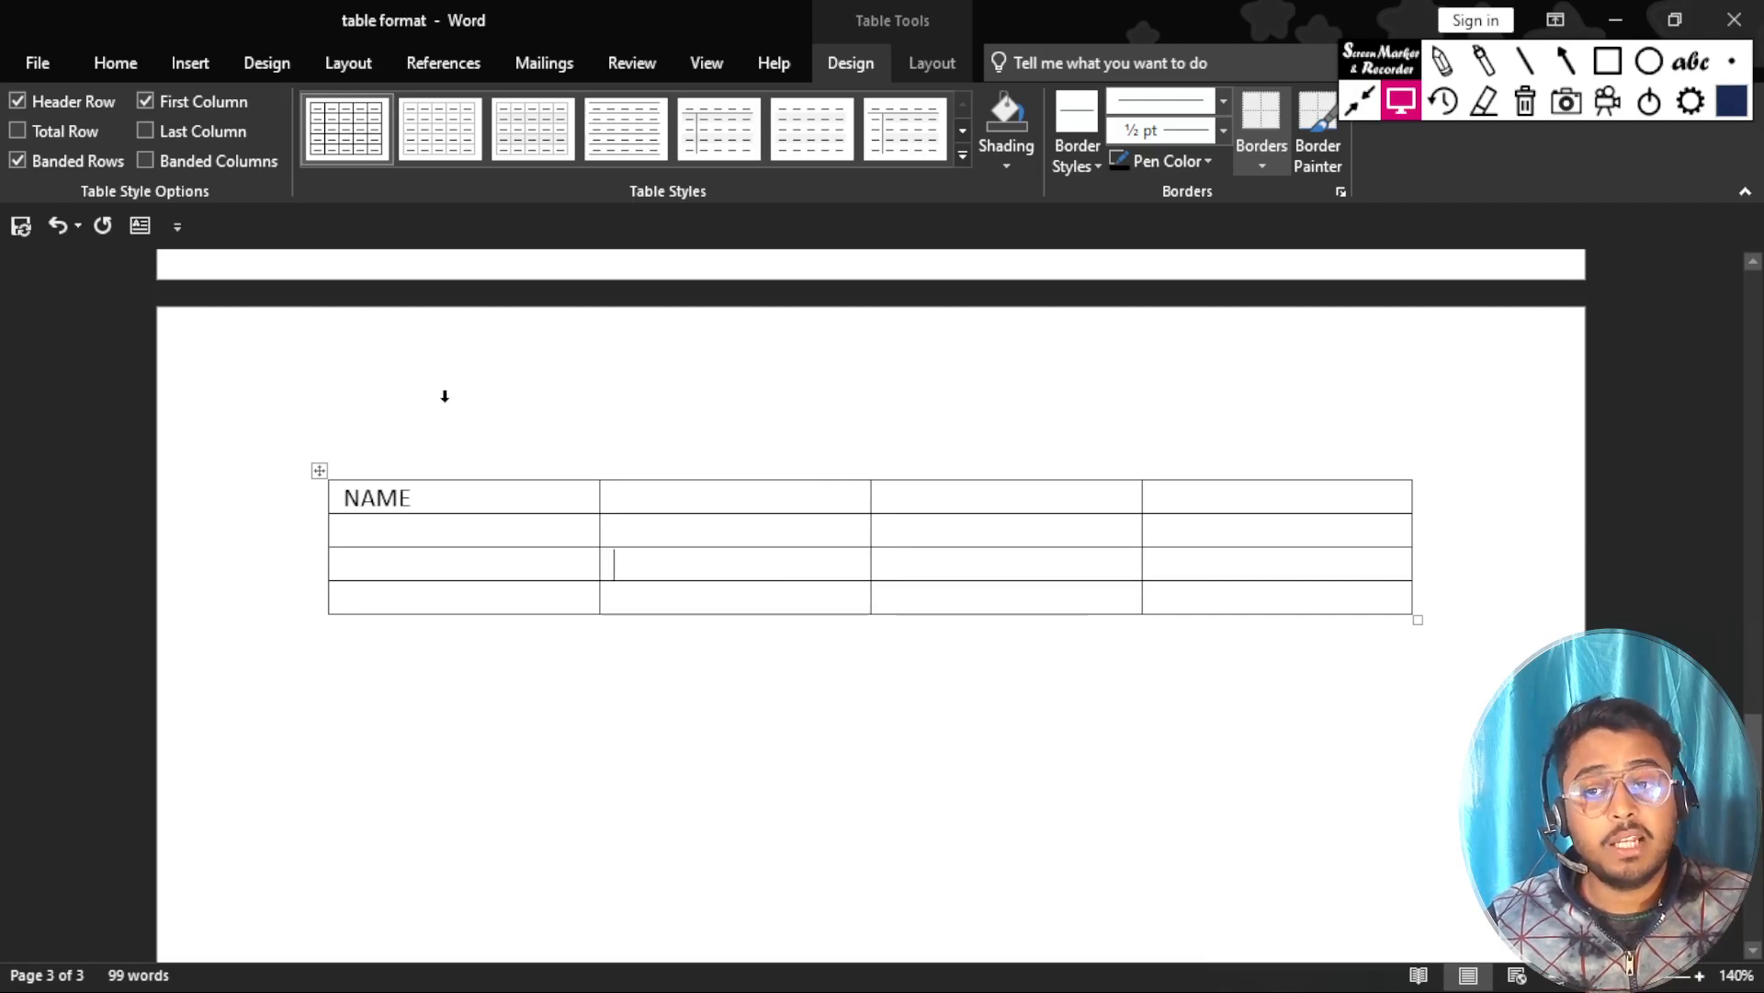
key("Tab")
key("Tab")
key("Tab")
key("Tab")
key("Tab")
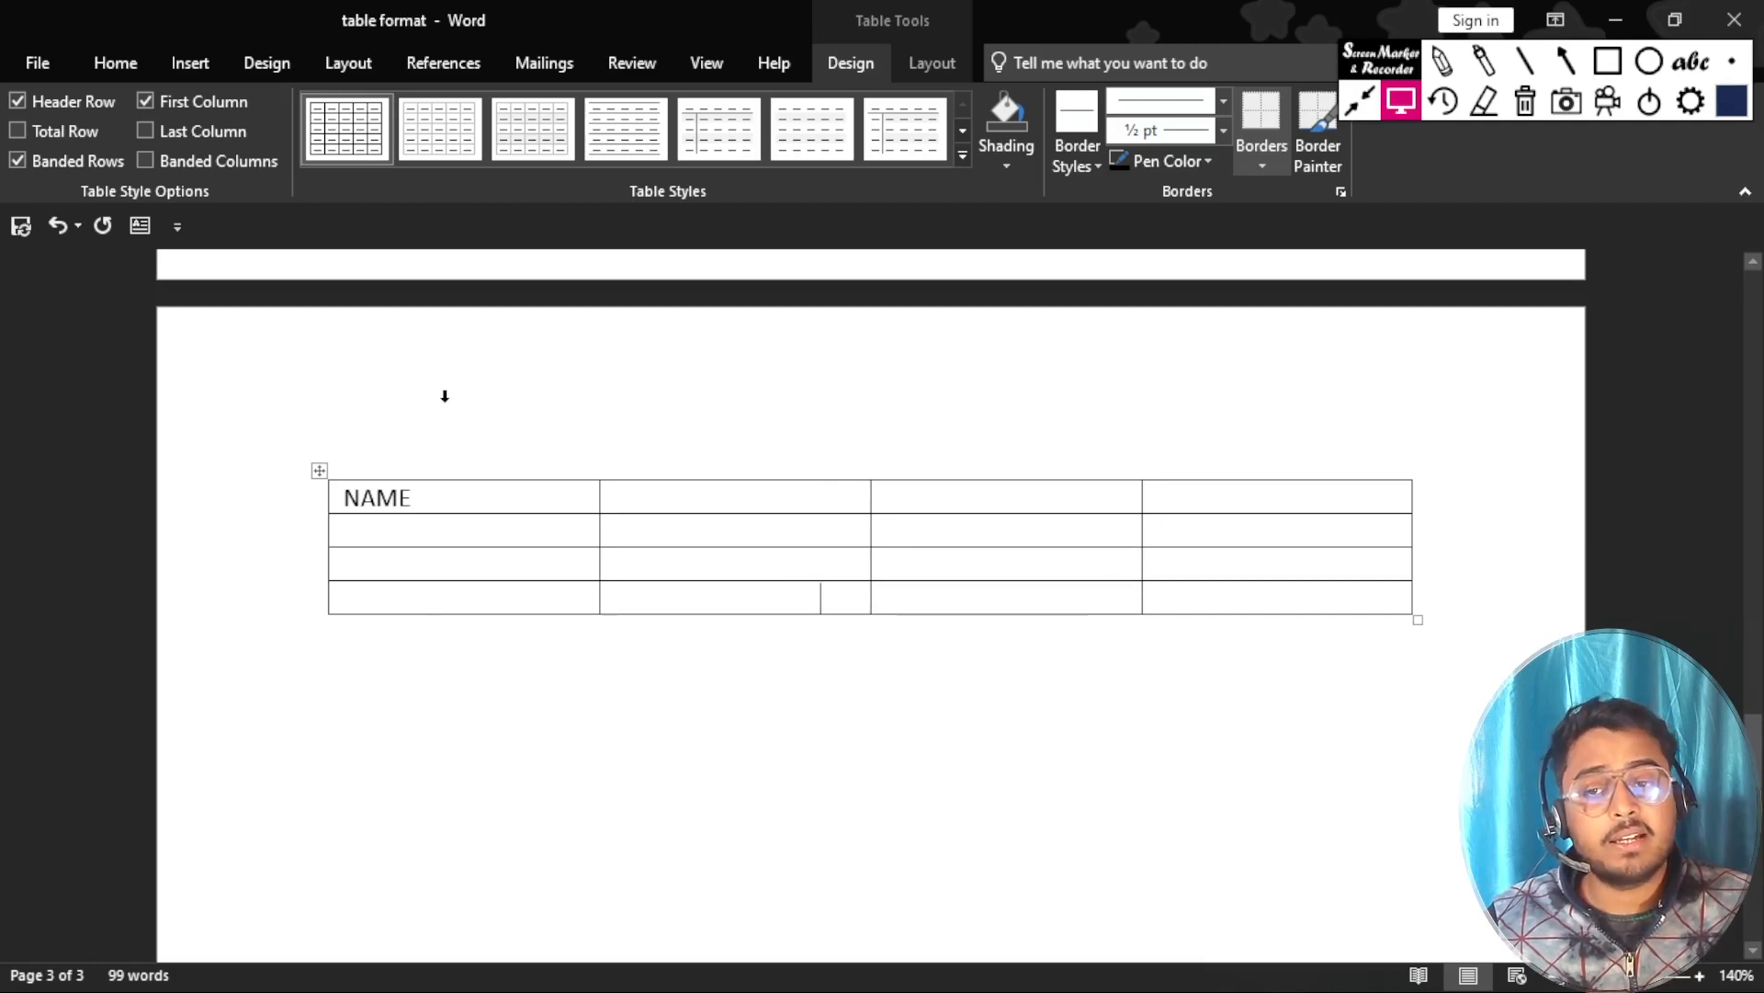
key("Tab")
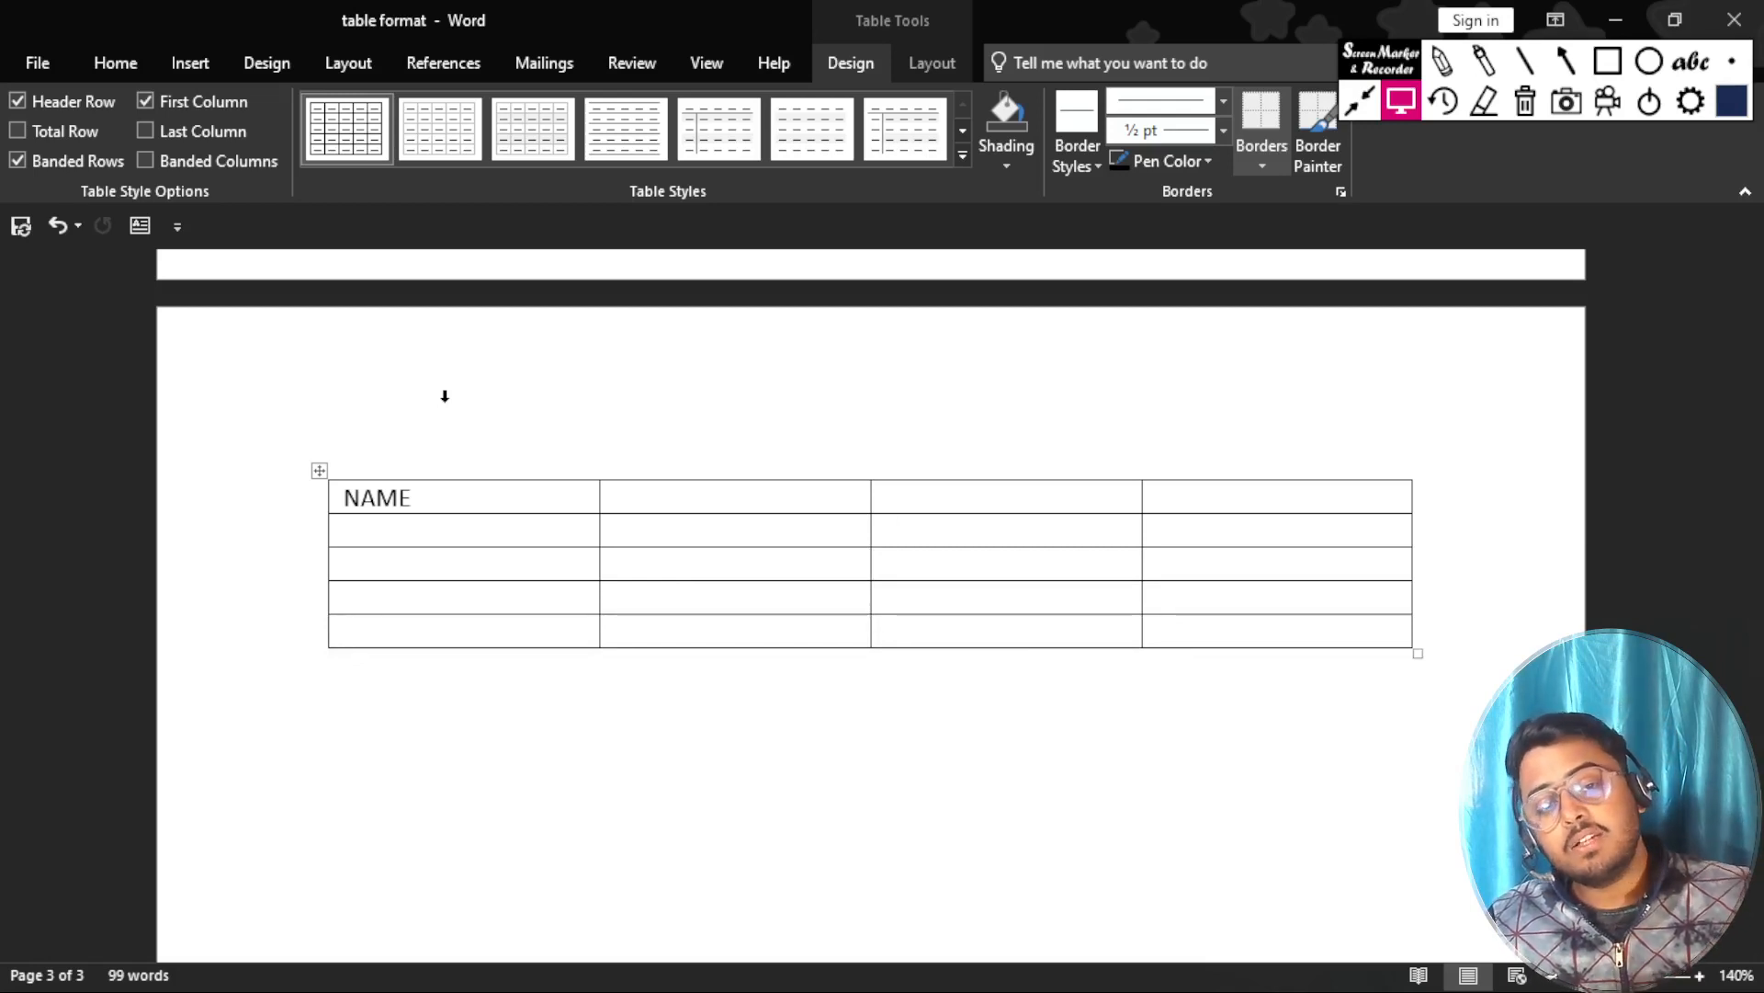
Append a sixth and a seventh row to the table by advancing past the last cell of the bottom row each time.
left_click(1252, 635)
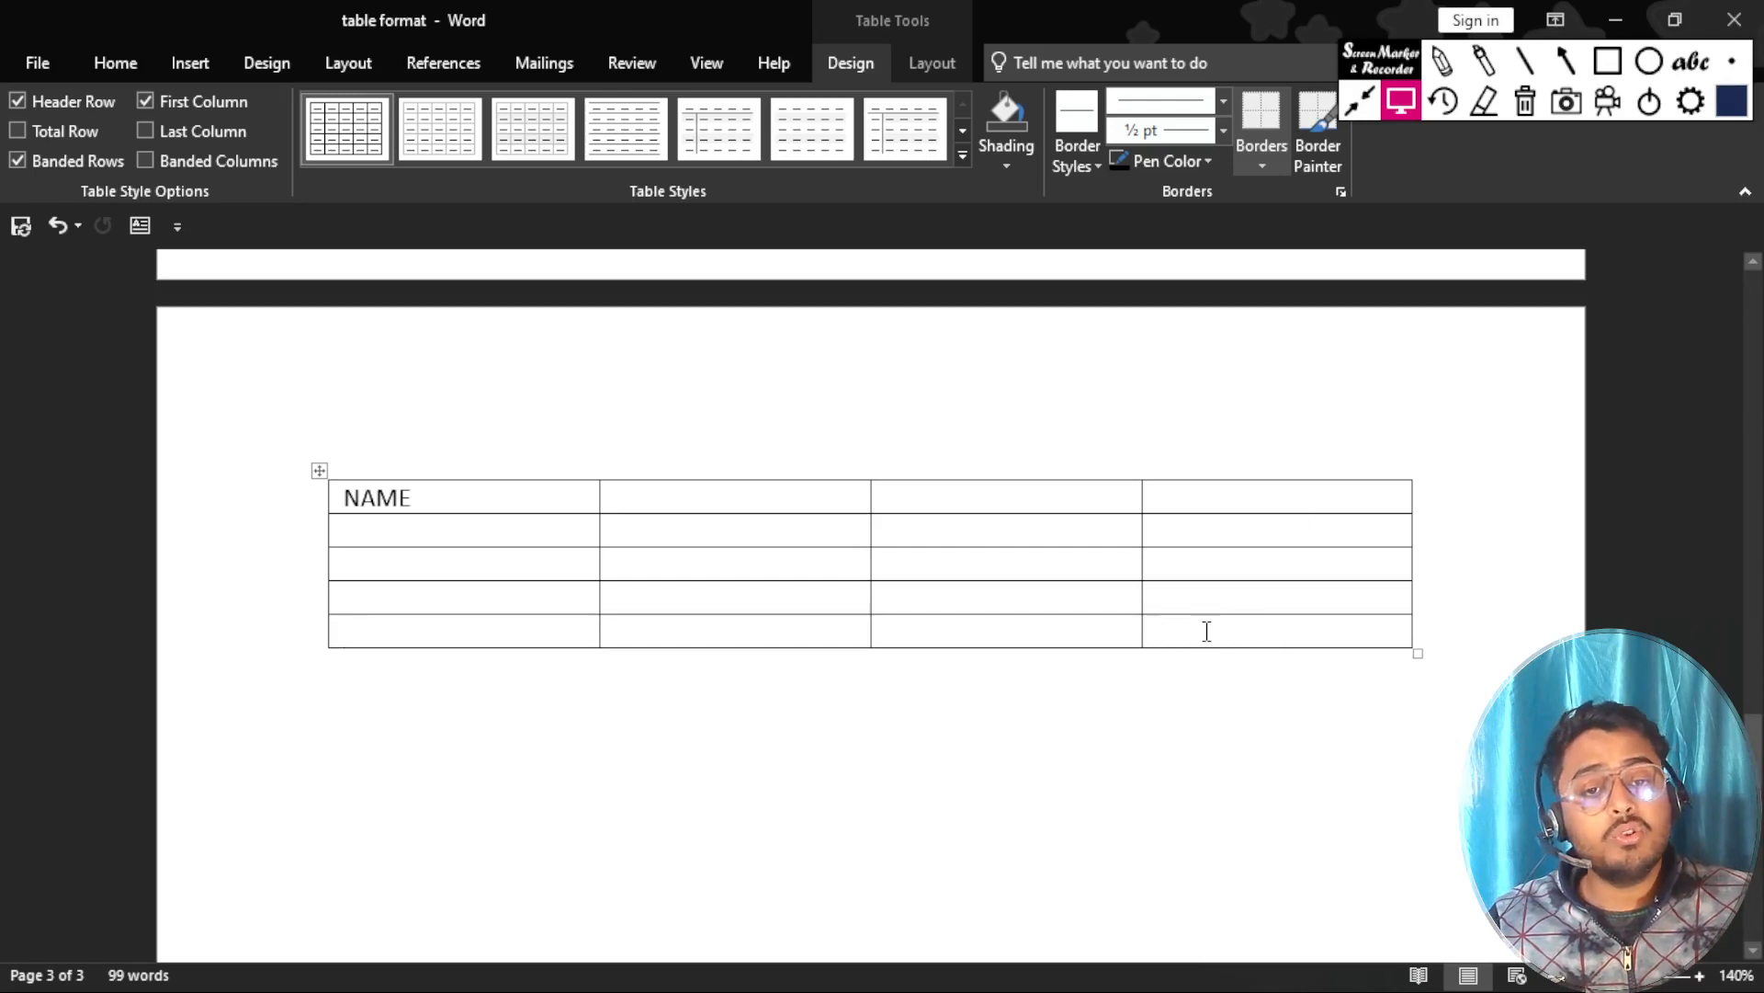
key("Tab")
left_click(1215, 666)
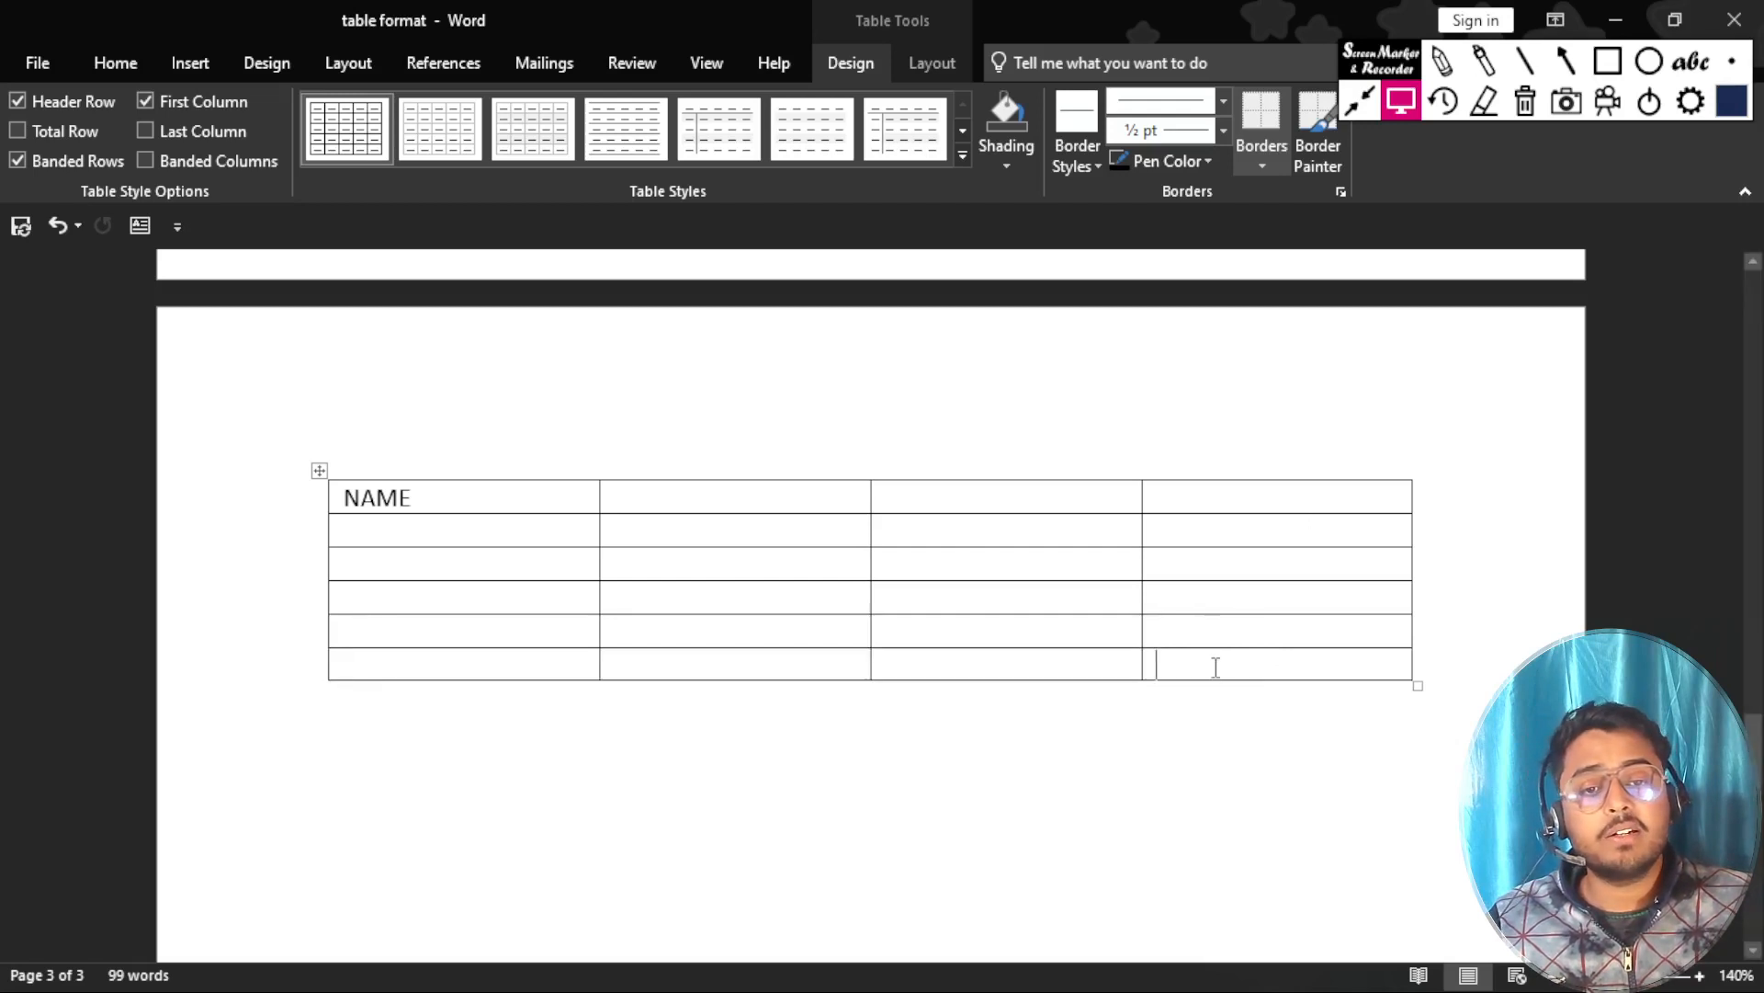
key("Tab")
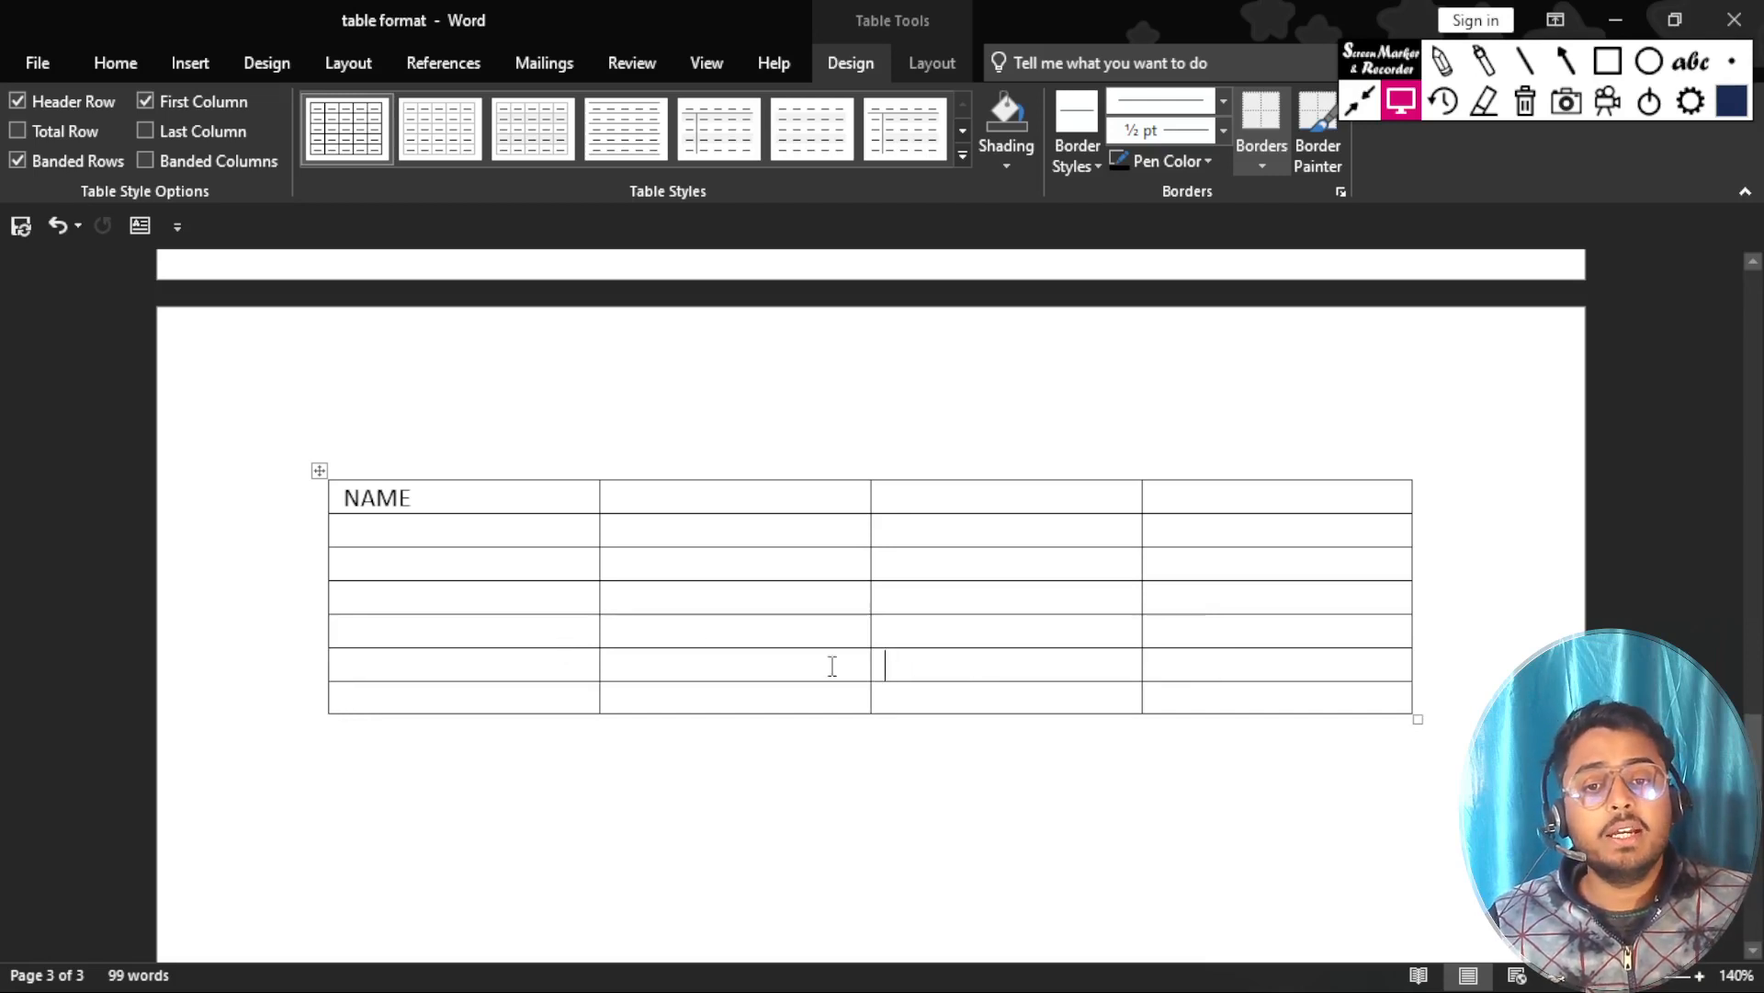
Move the insertion point backward cell by cell from the sixth row's last column up to the second row's last column.
left_click(1225, 658)
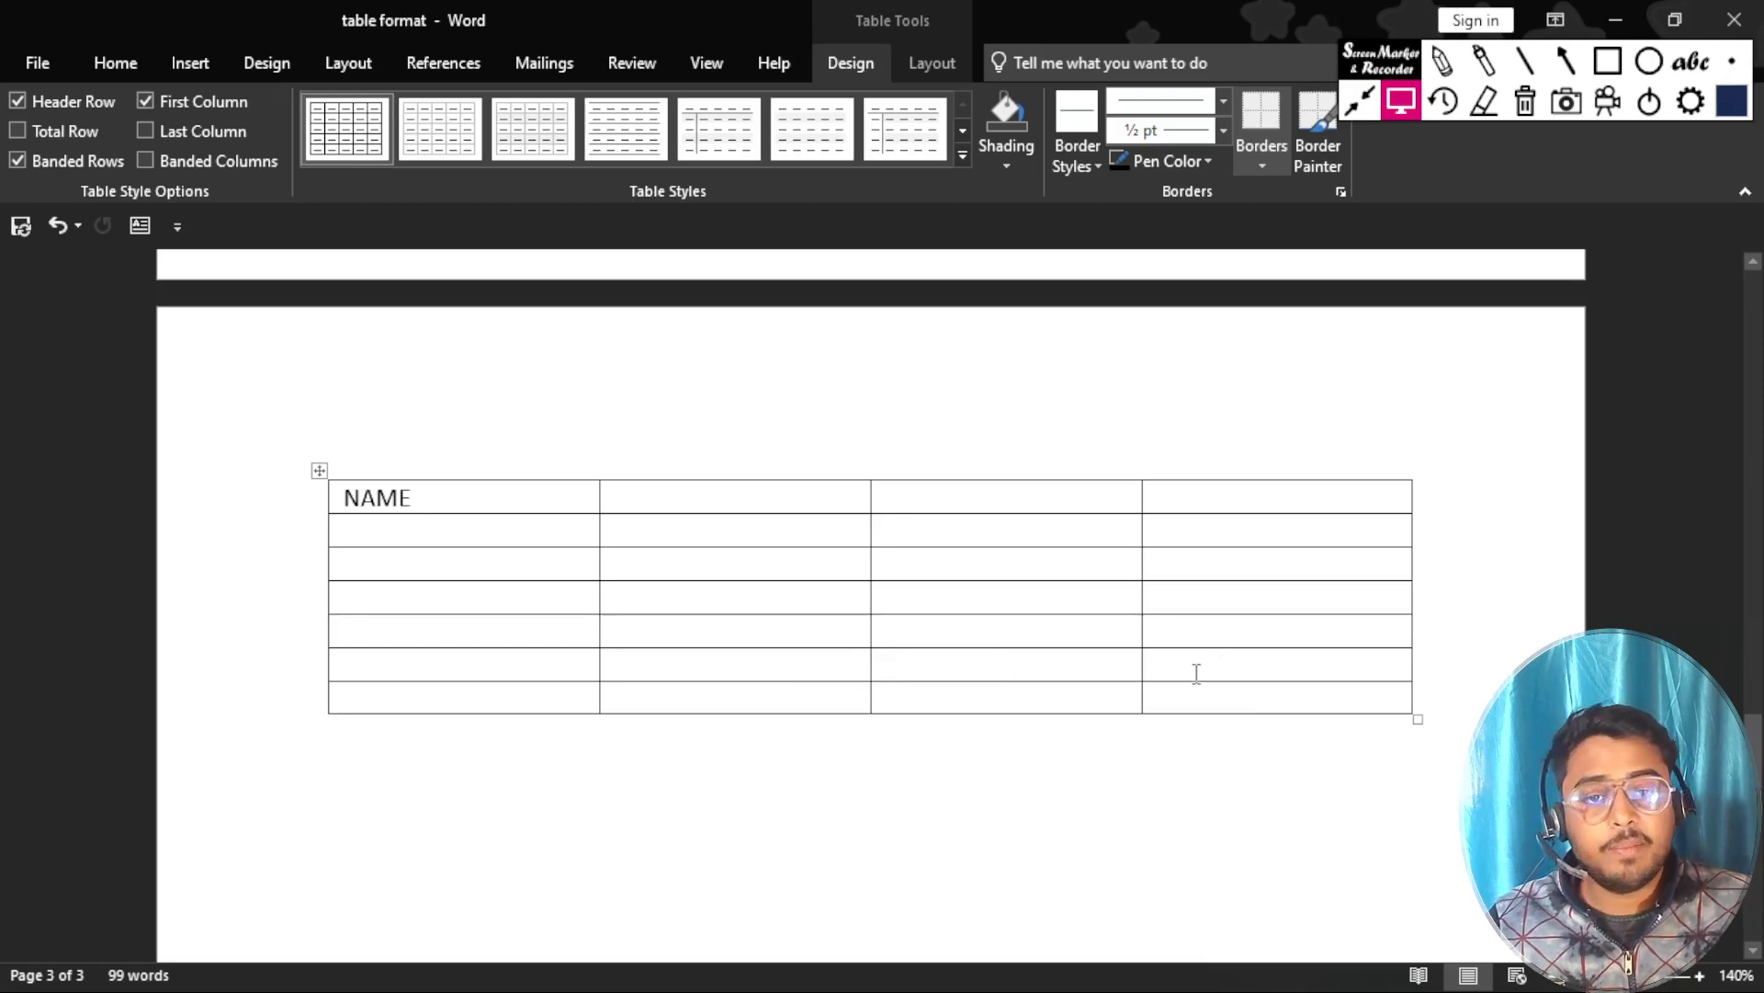
key("Left")
key("Left")
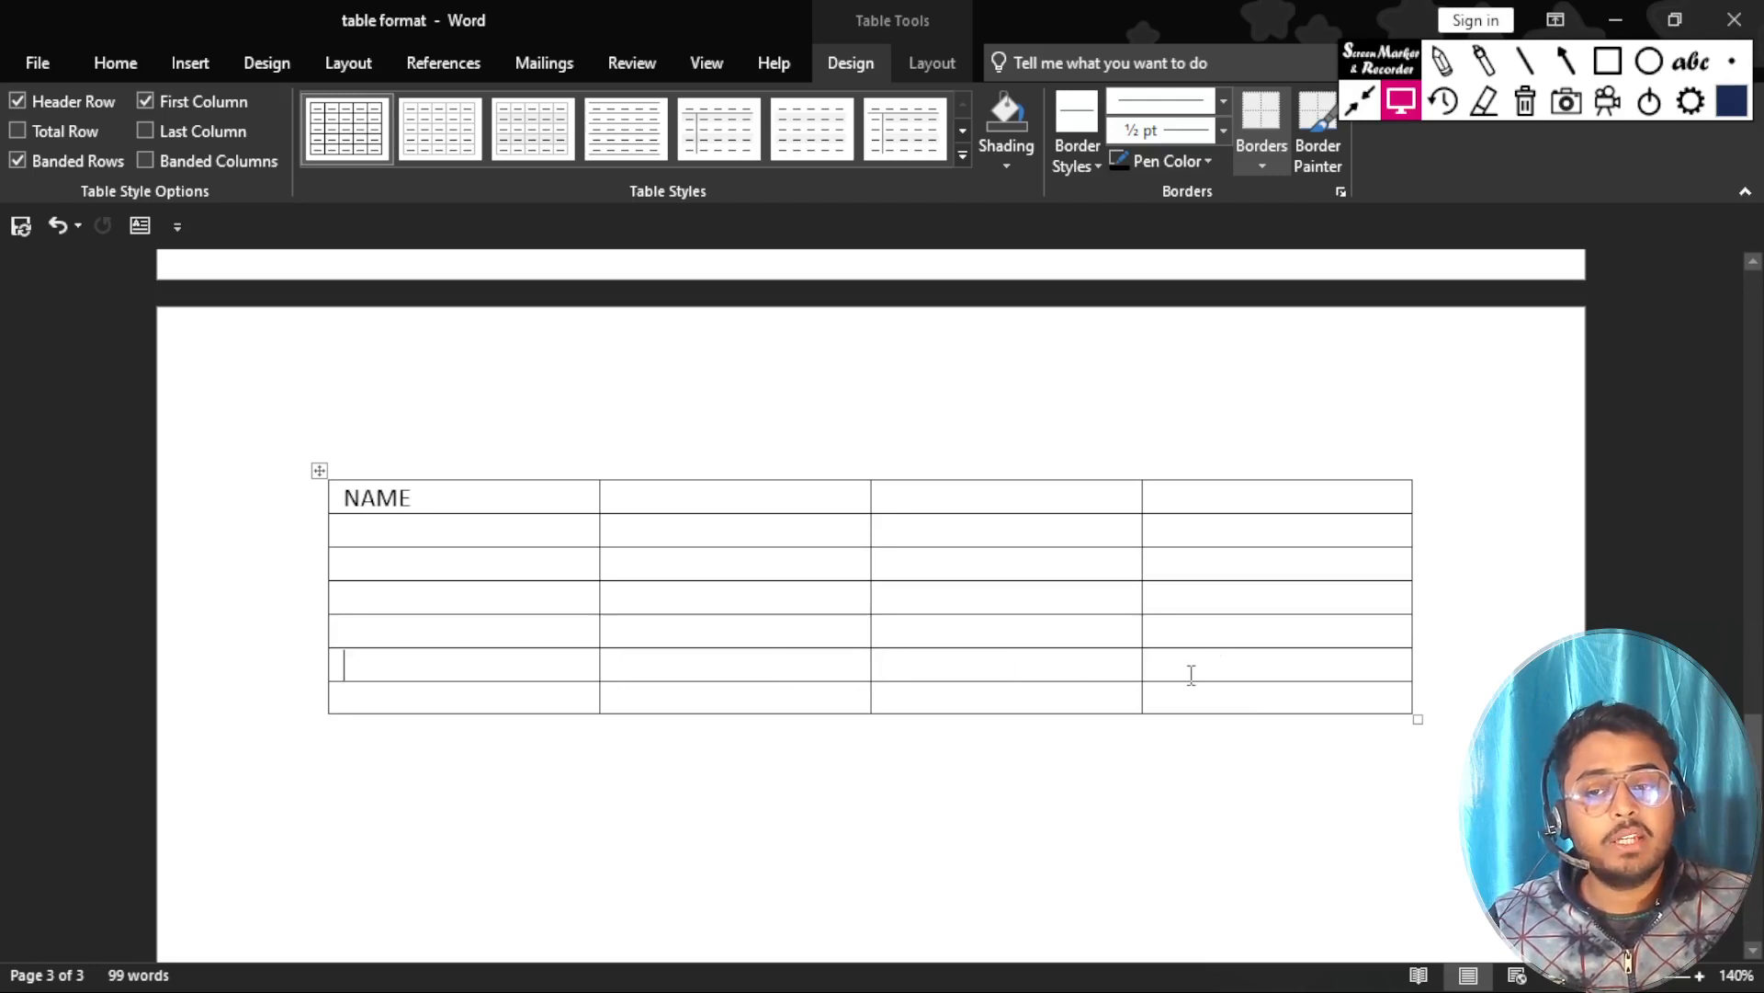
key("Left")
key("Left")
key("Left")
key("Left")
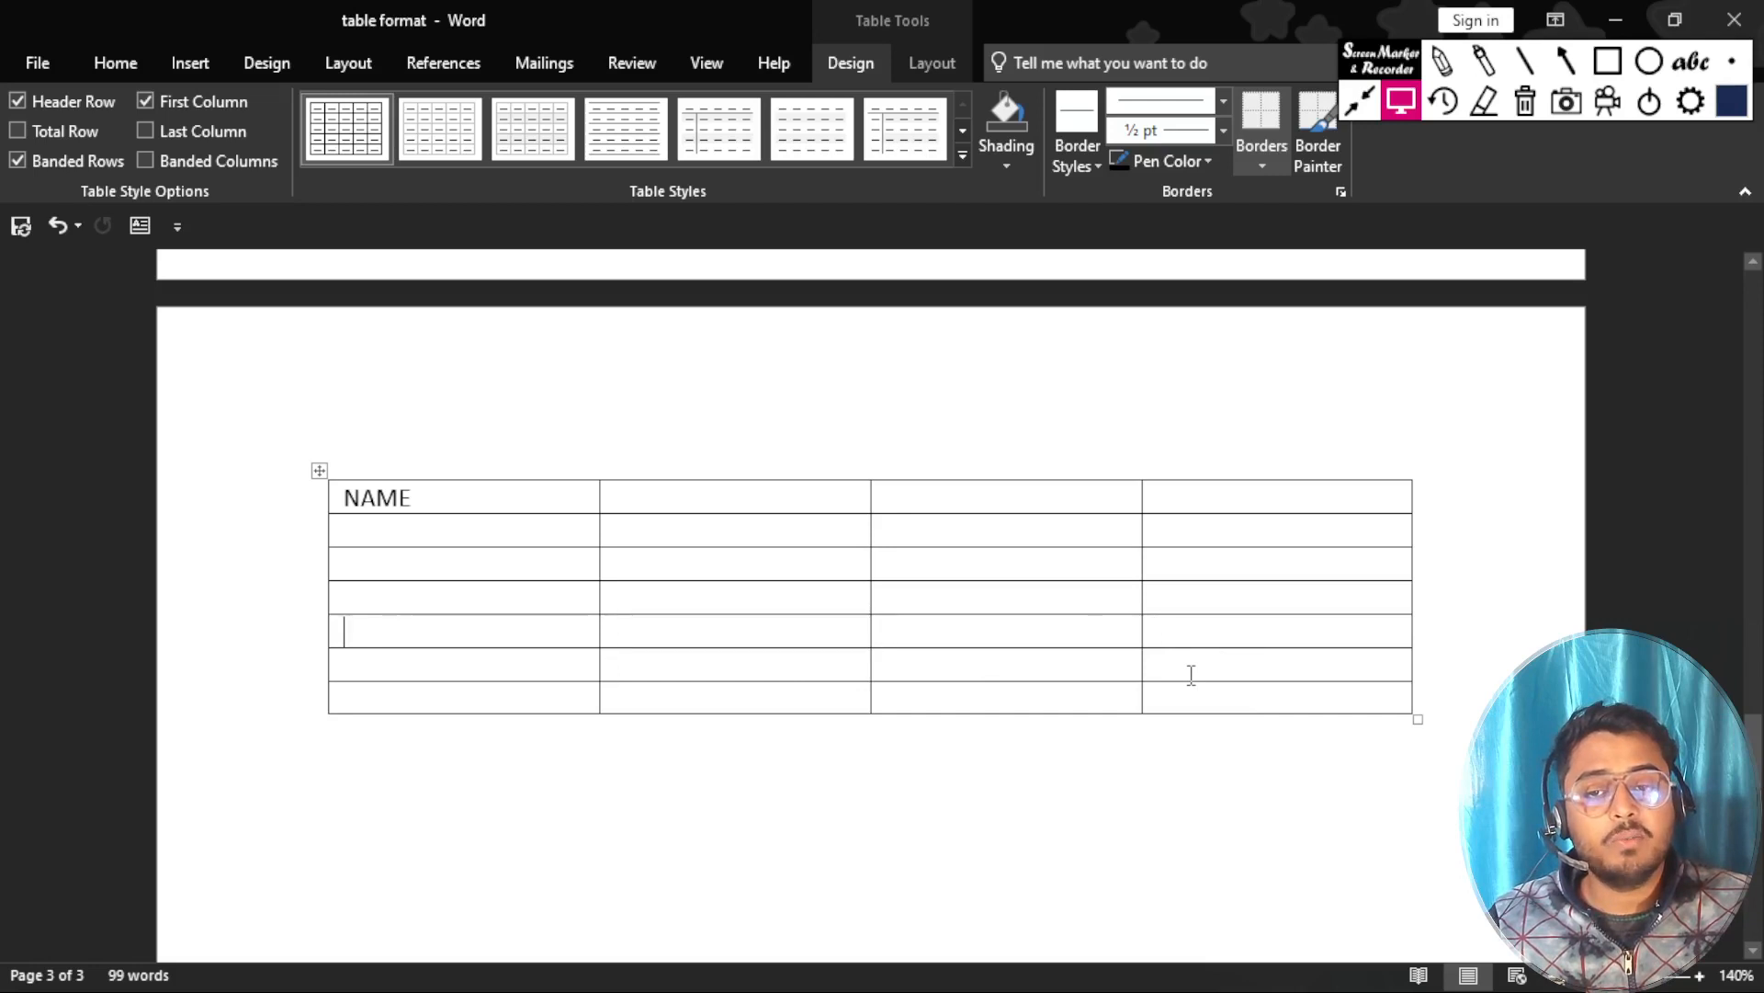
key("Left")
key("Left")
key("Left")
key("Left")
key("Left")
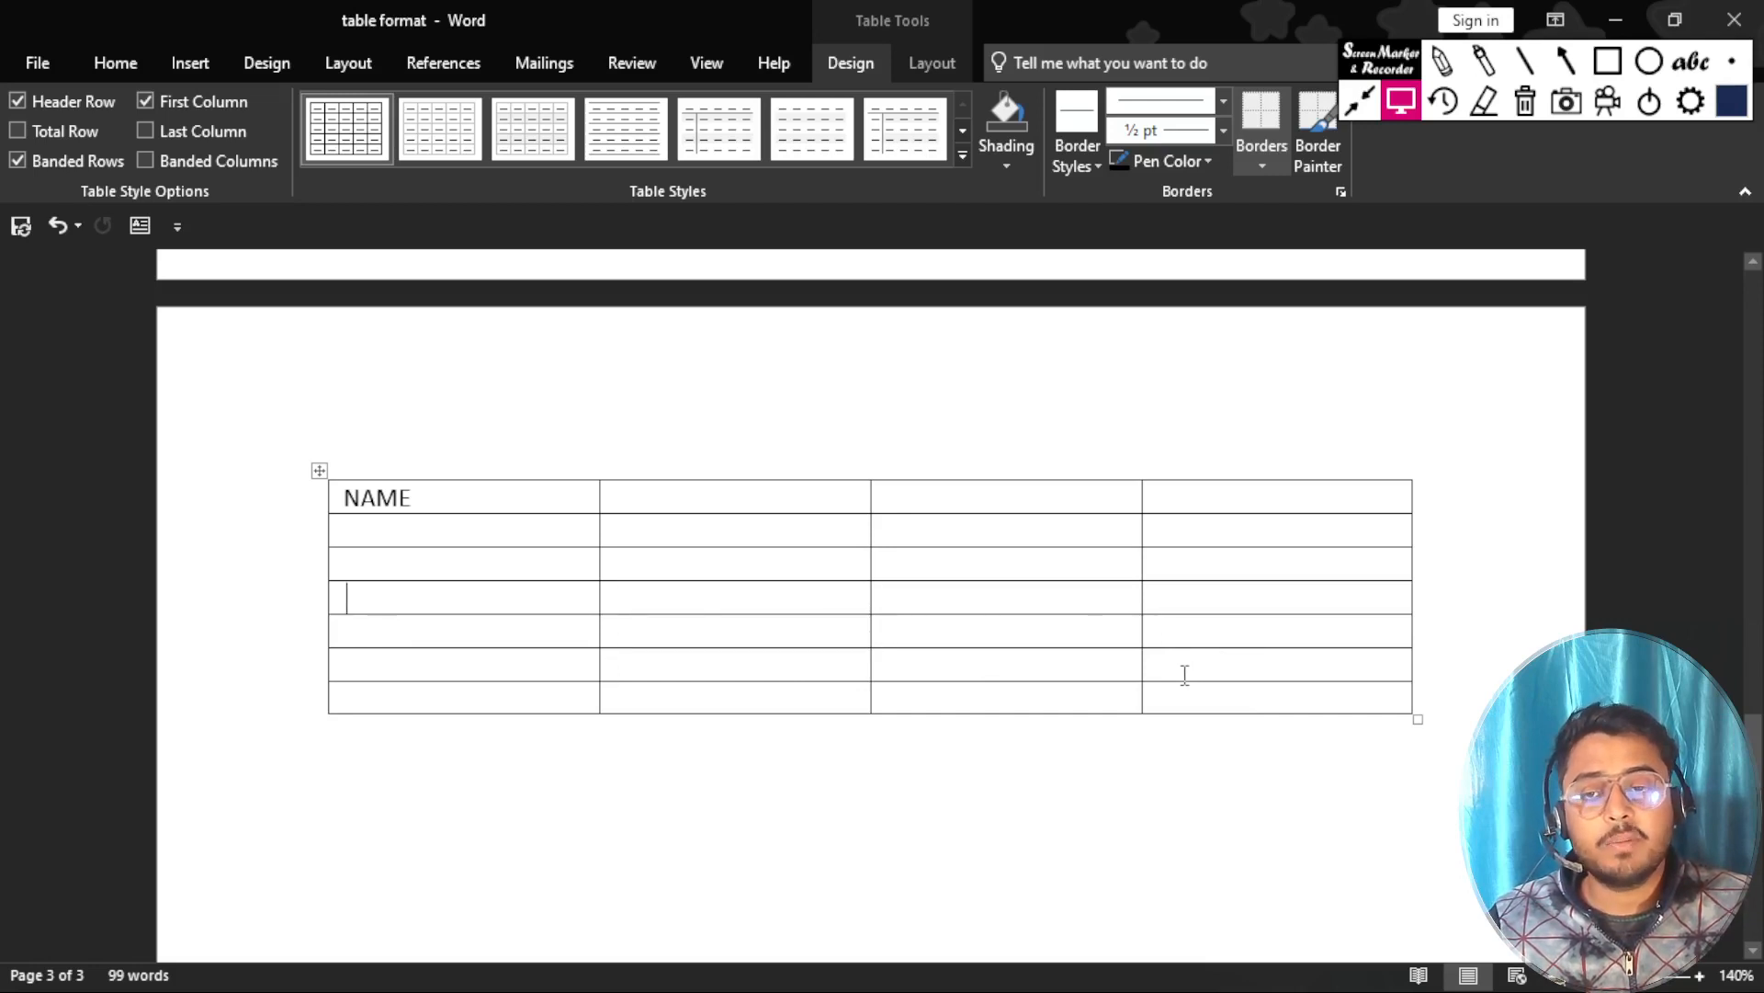
key("Left")
key("Left")
key("Left")
key("Left")
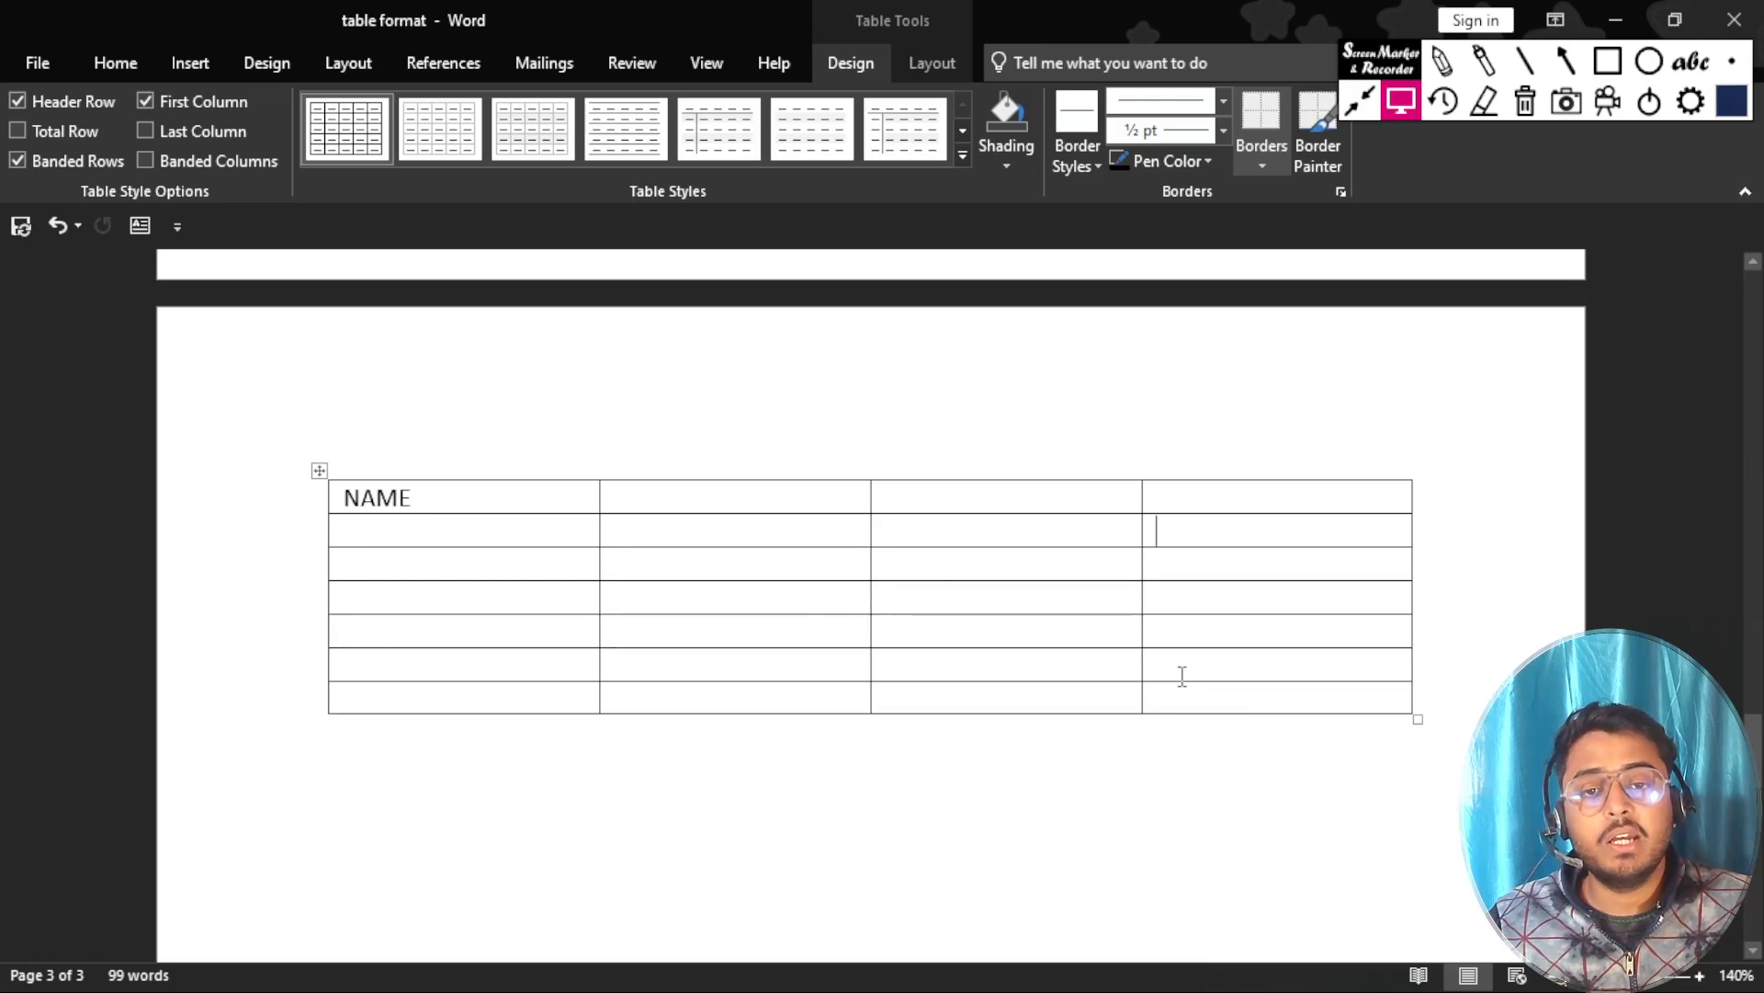
Complete the table's header row after NAME with the subject headings HINDI, ENGLISH and MATHS.
key("Left")
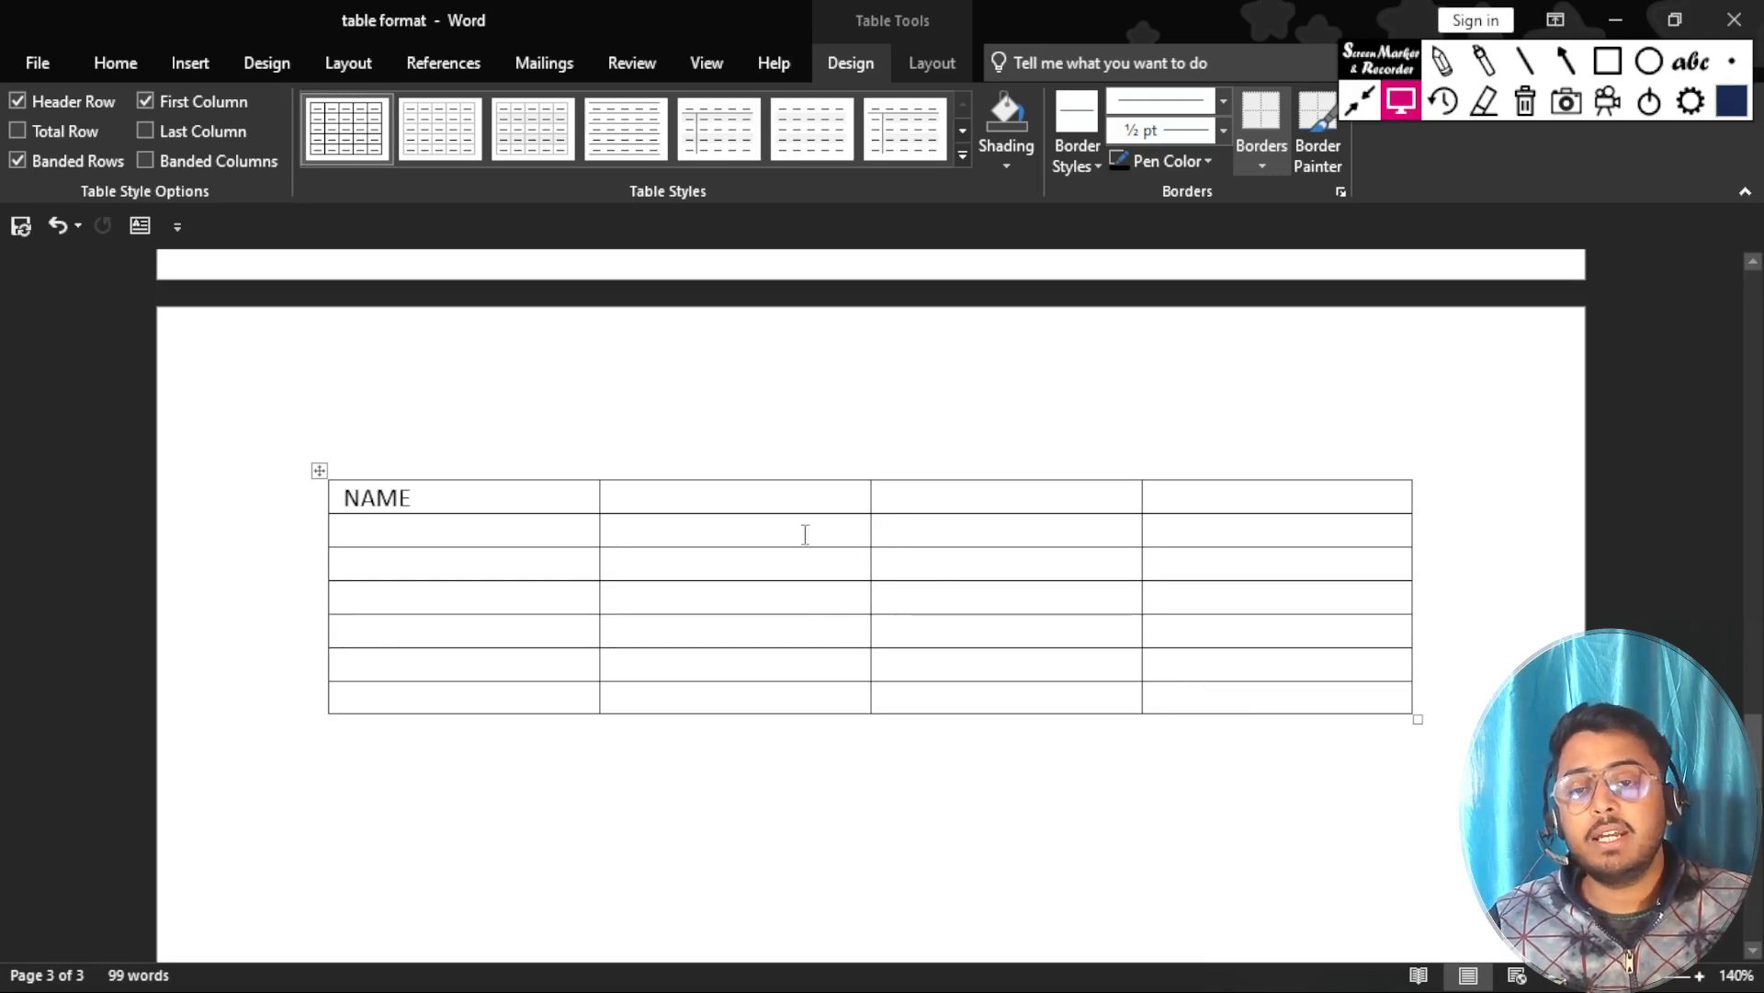
left_click(510, 494)
left_click(720, 500)
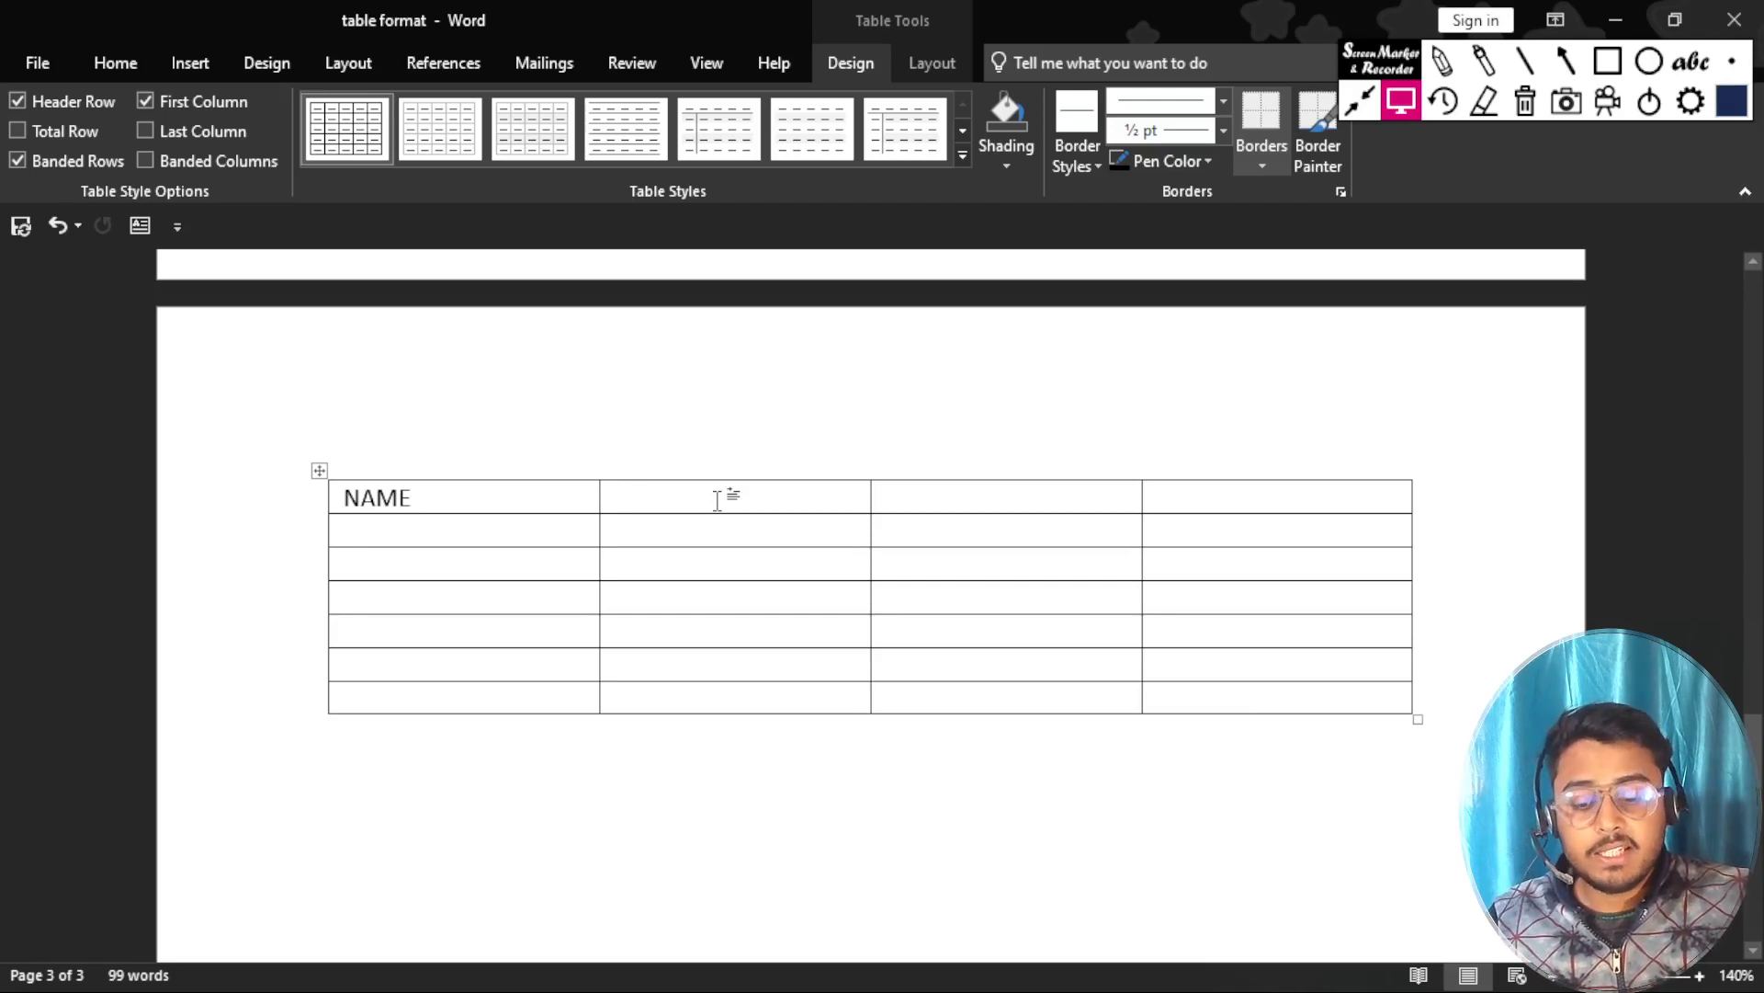
type("HINDI")
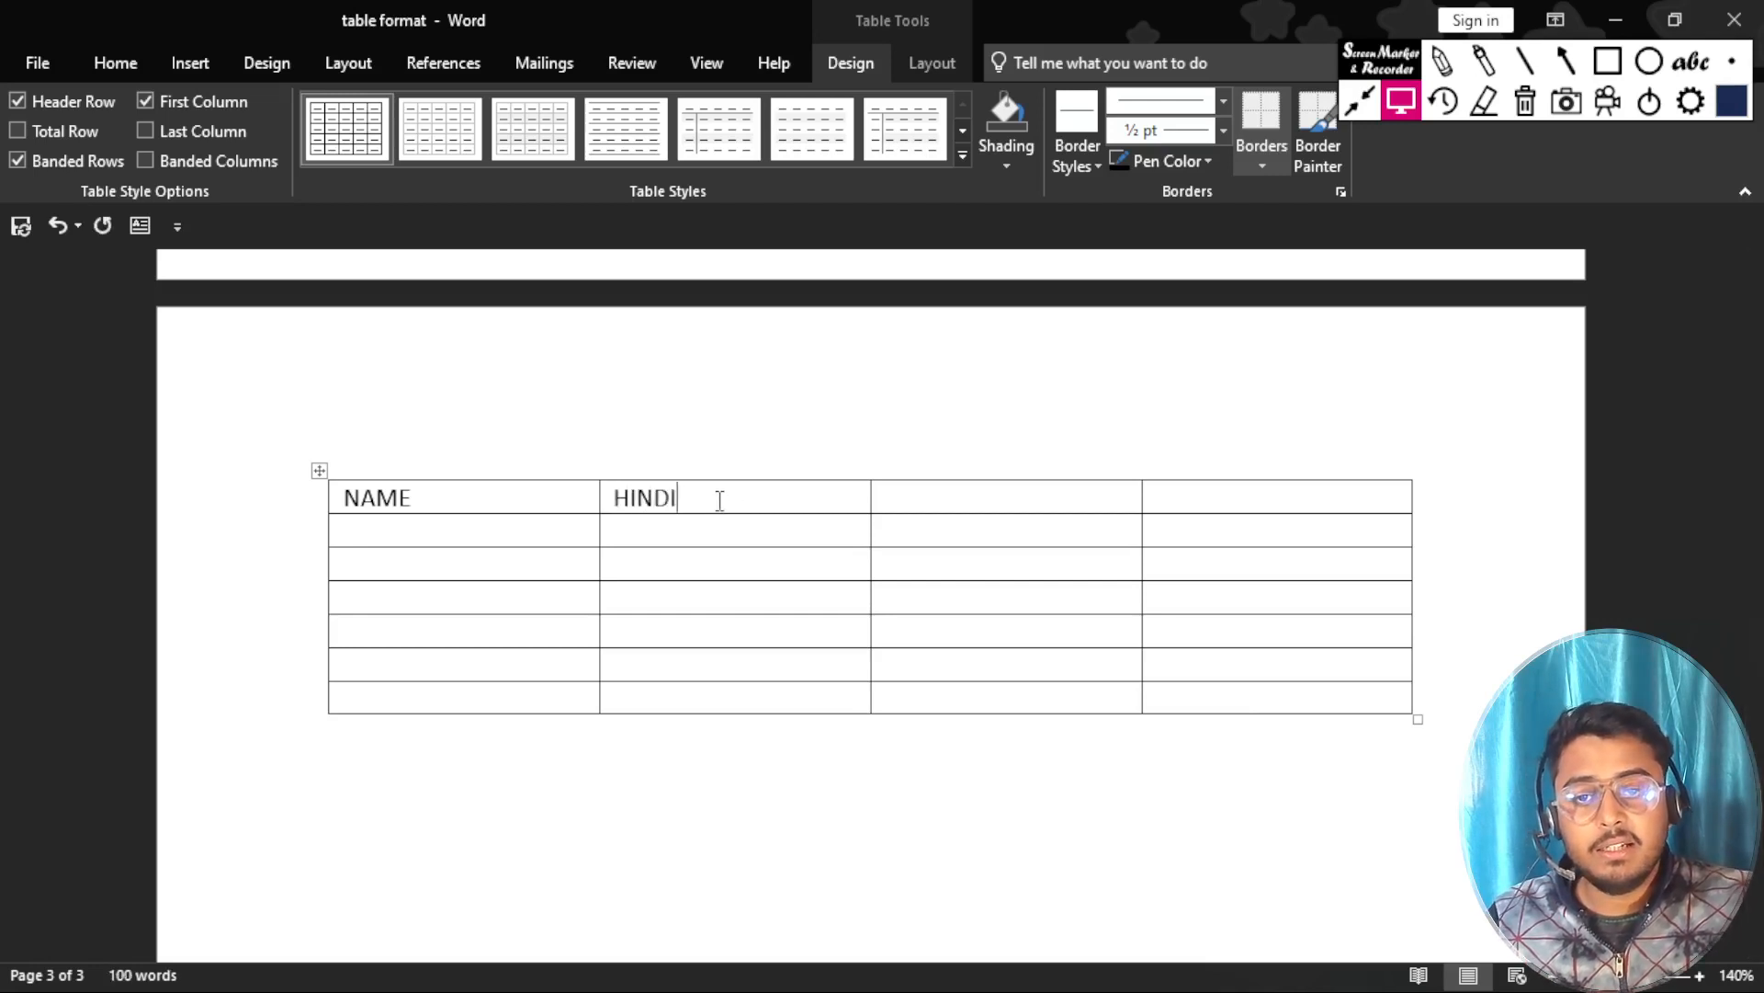
key("Tab")
type("ENGLISH")
key("Tab")
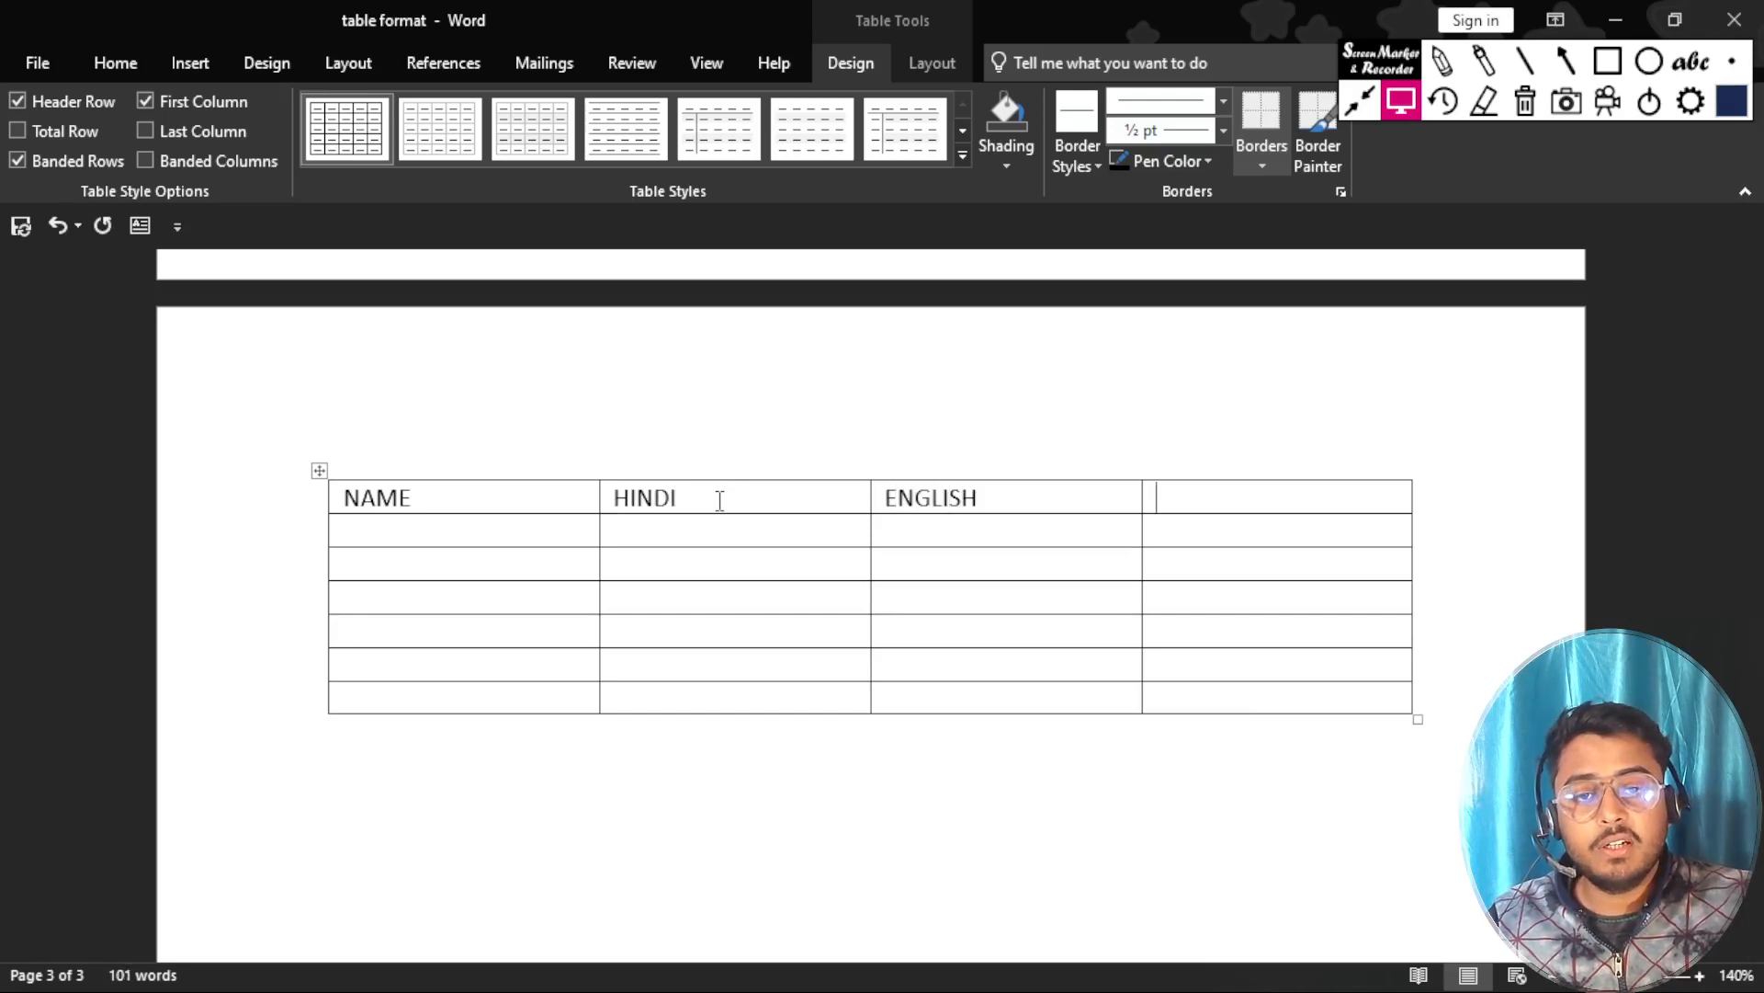
type("MATHS")
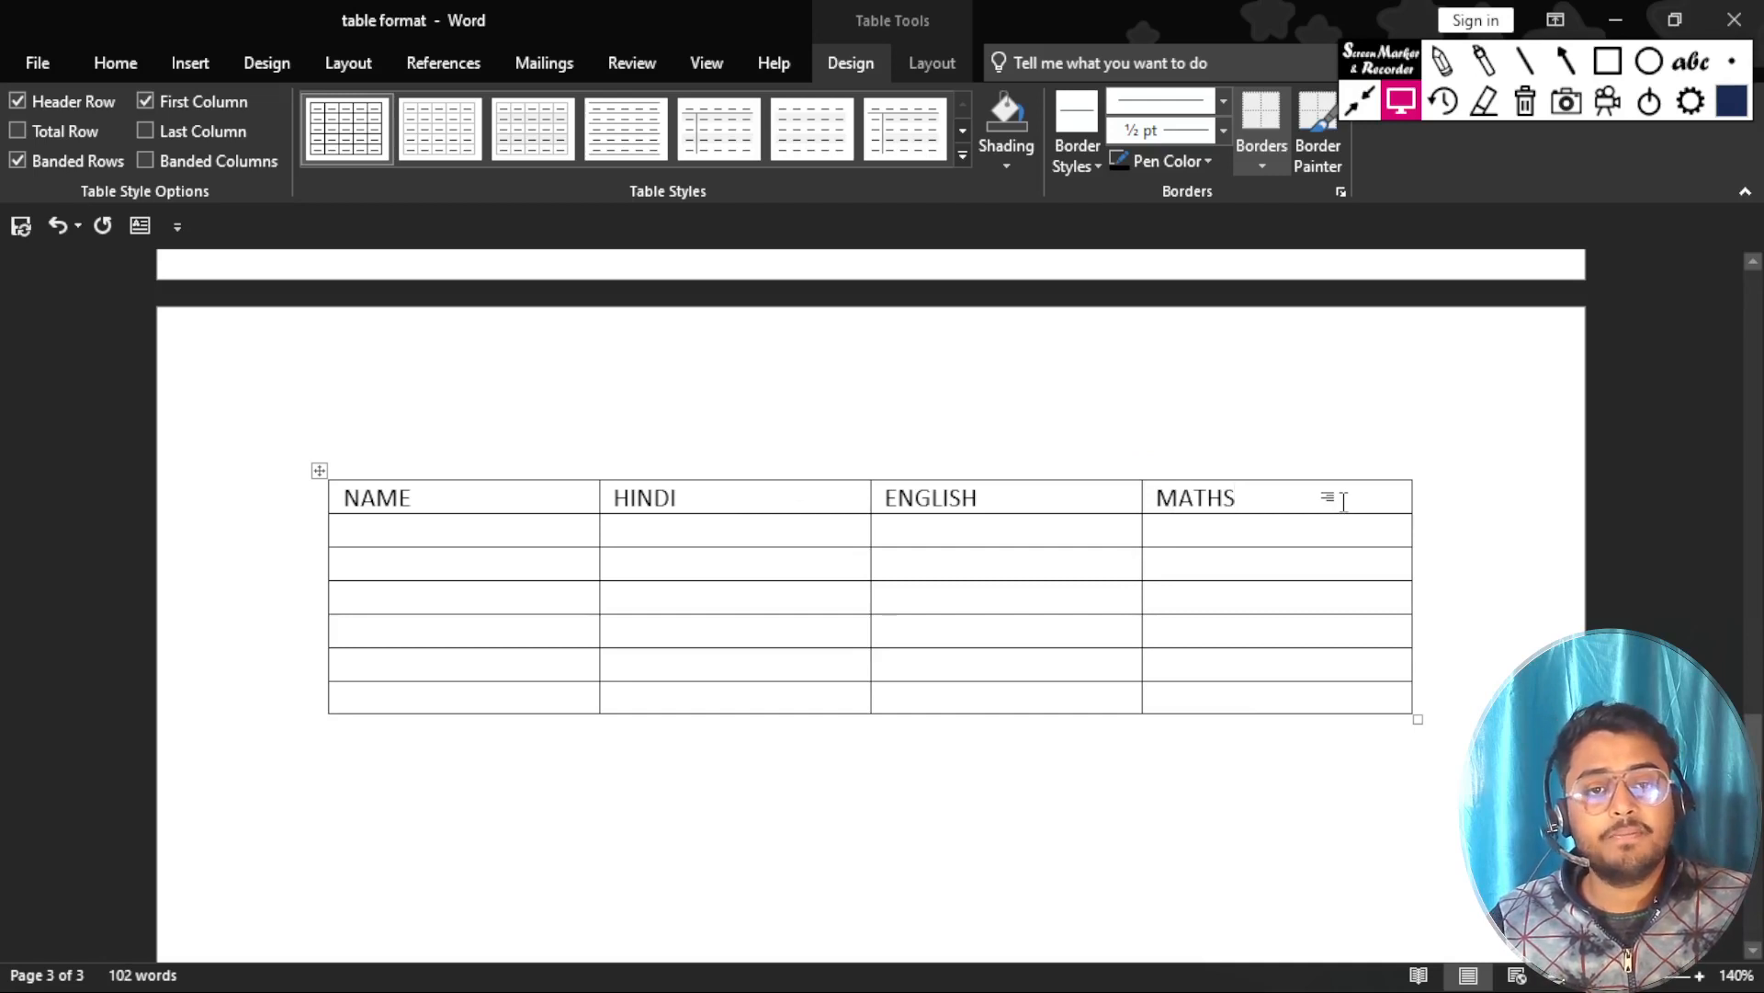
Enter a student's first name in the NAME column for each of the table's second, third and fourth rows.
key("Tab")
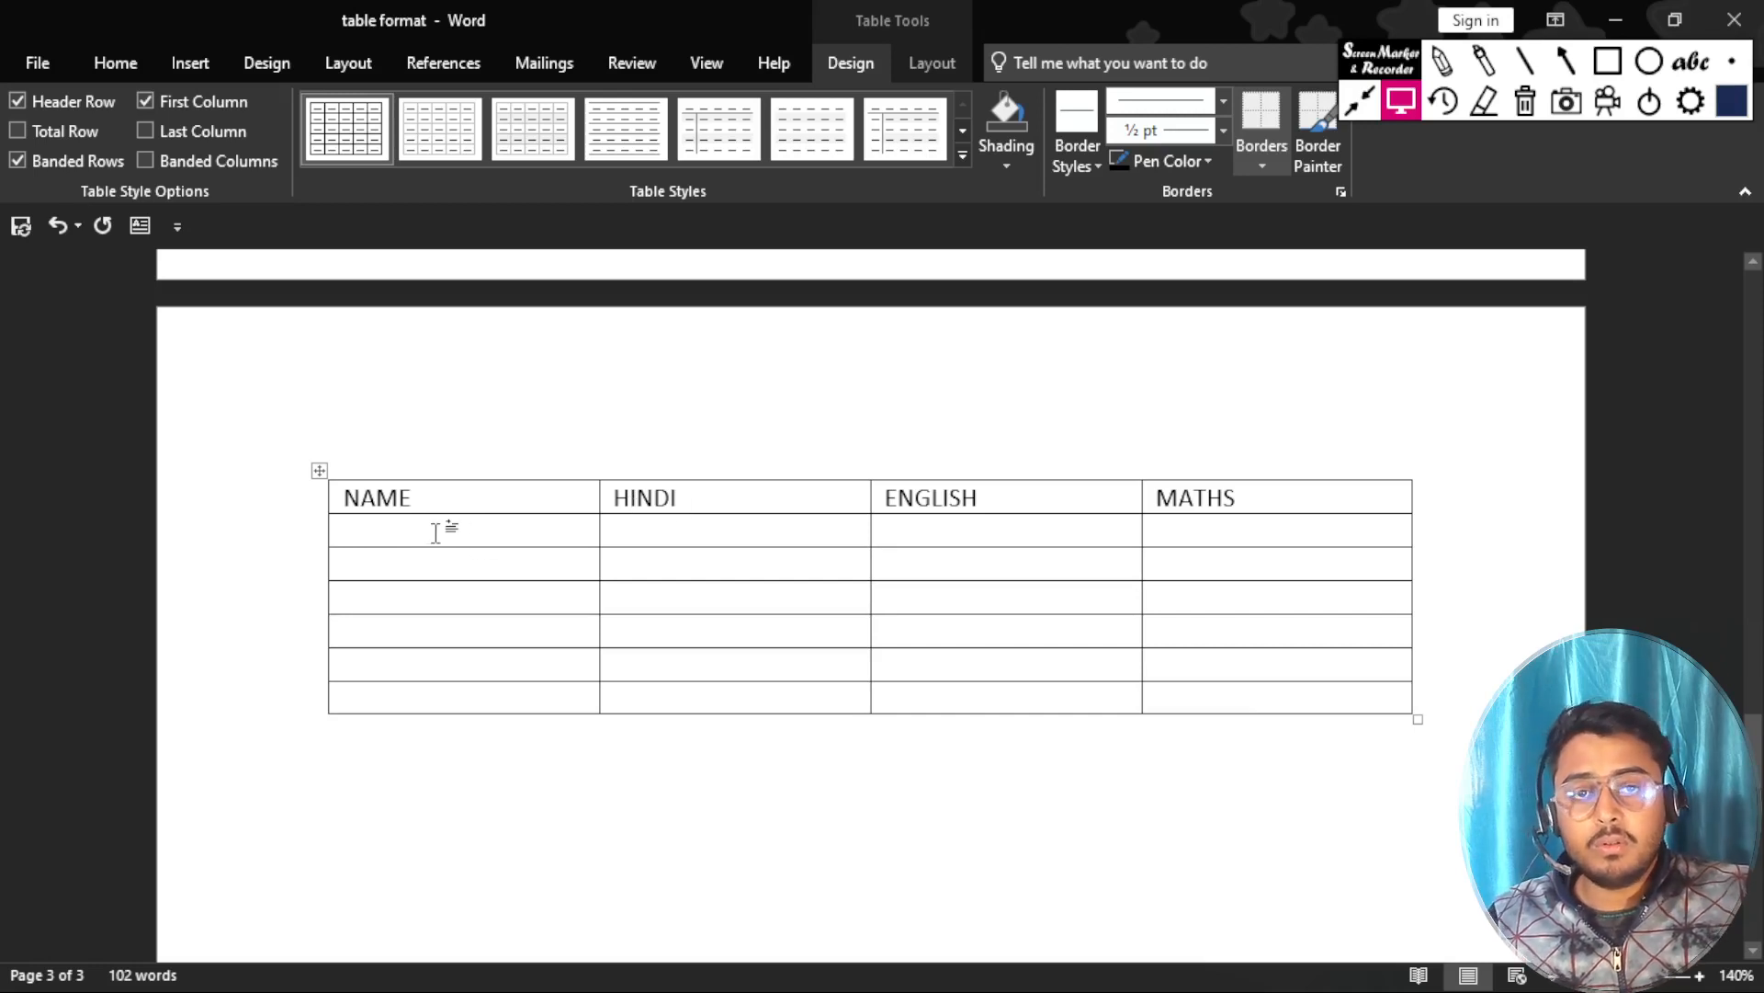
type("KARAN")
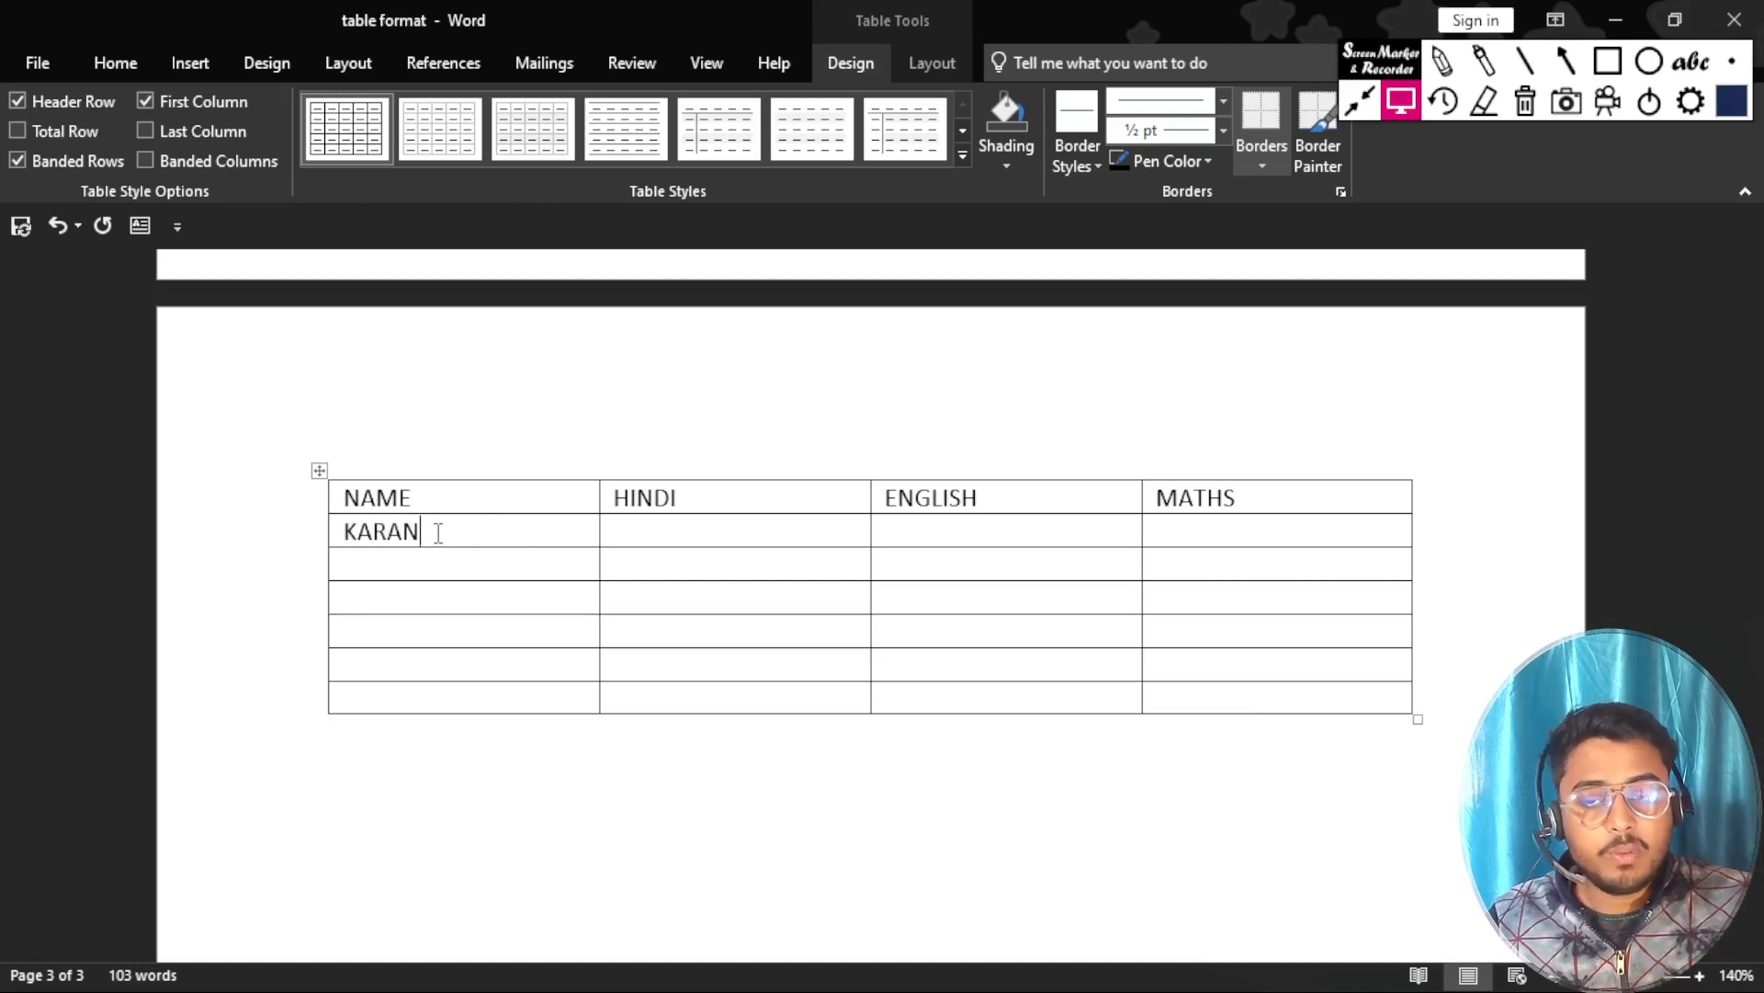
key("Down")
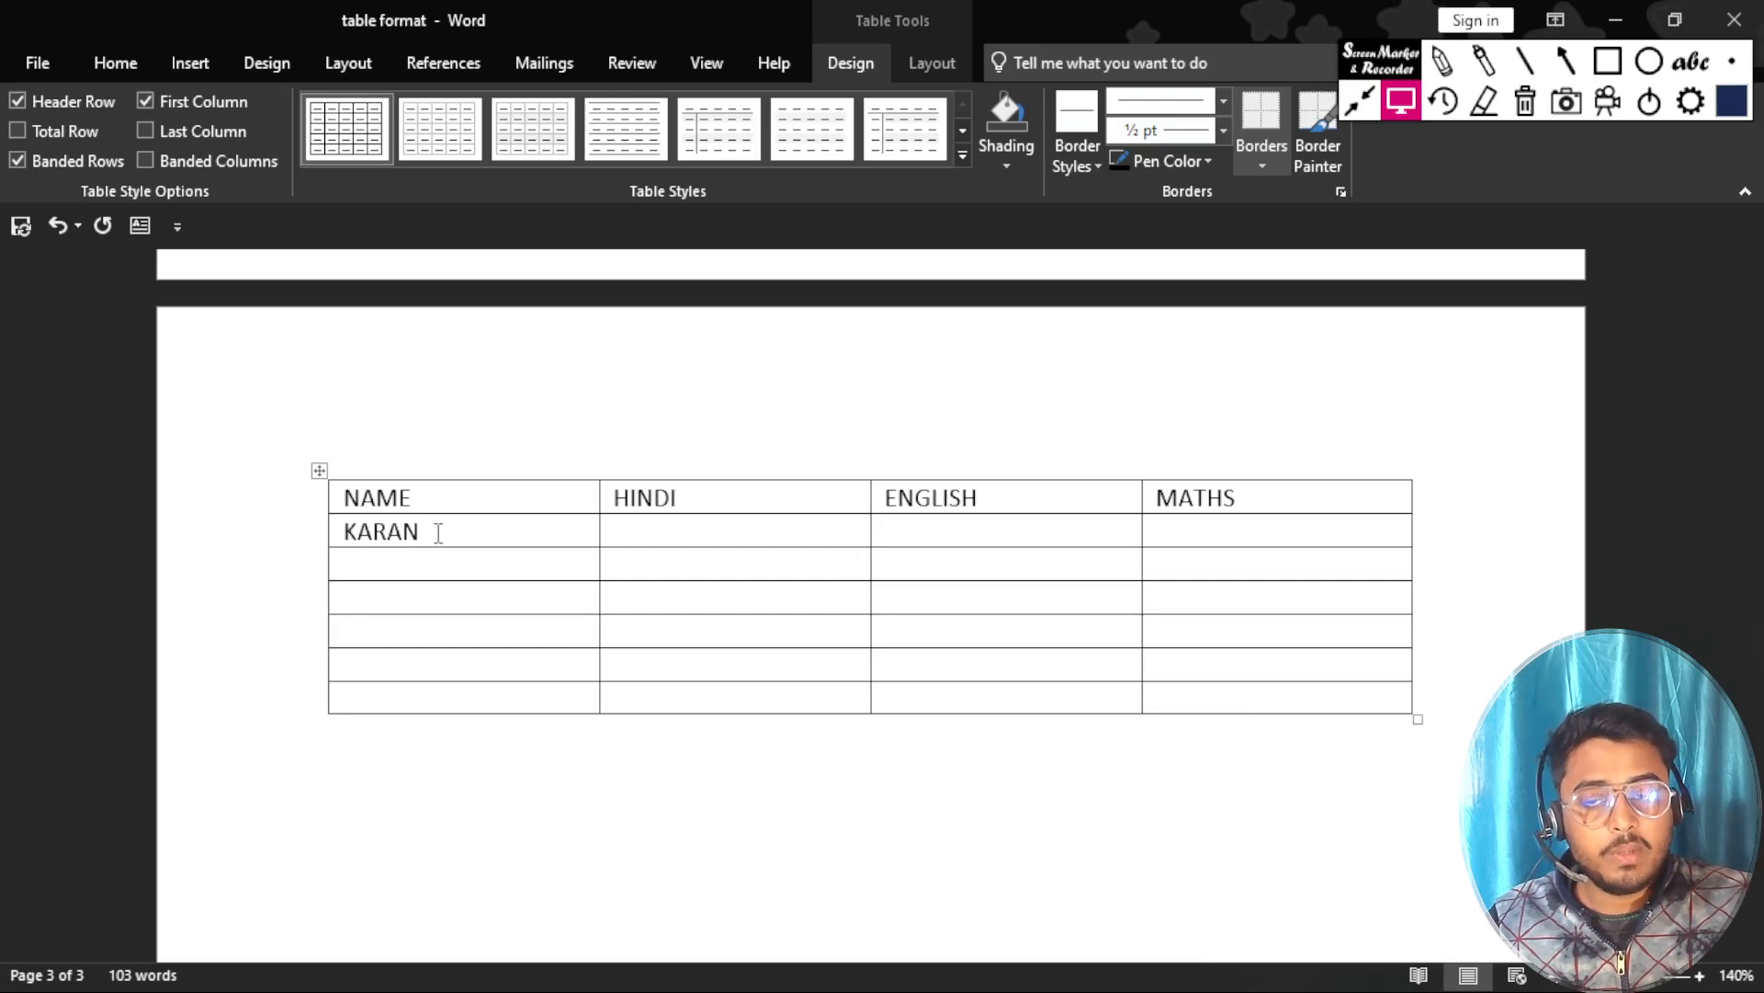
type("RAMAN")
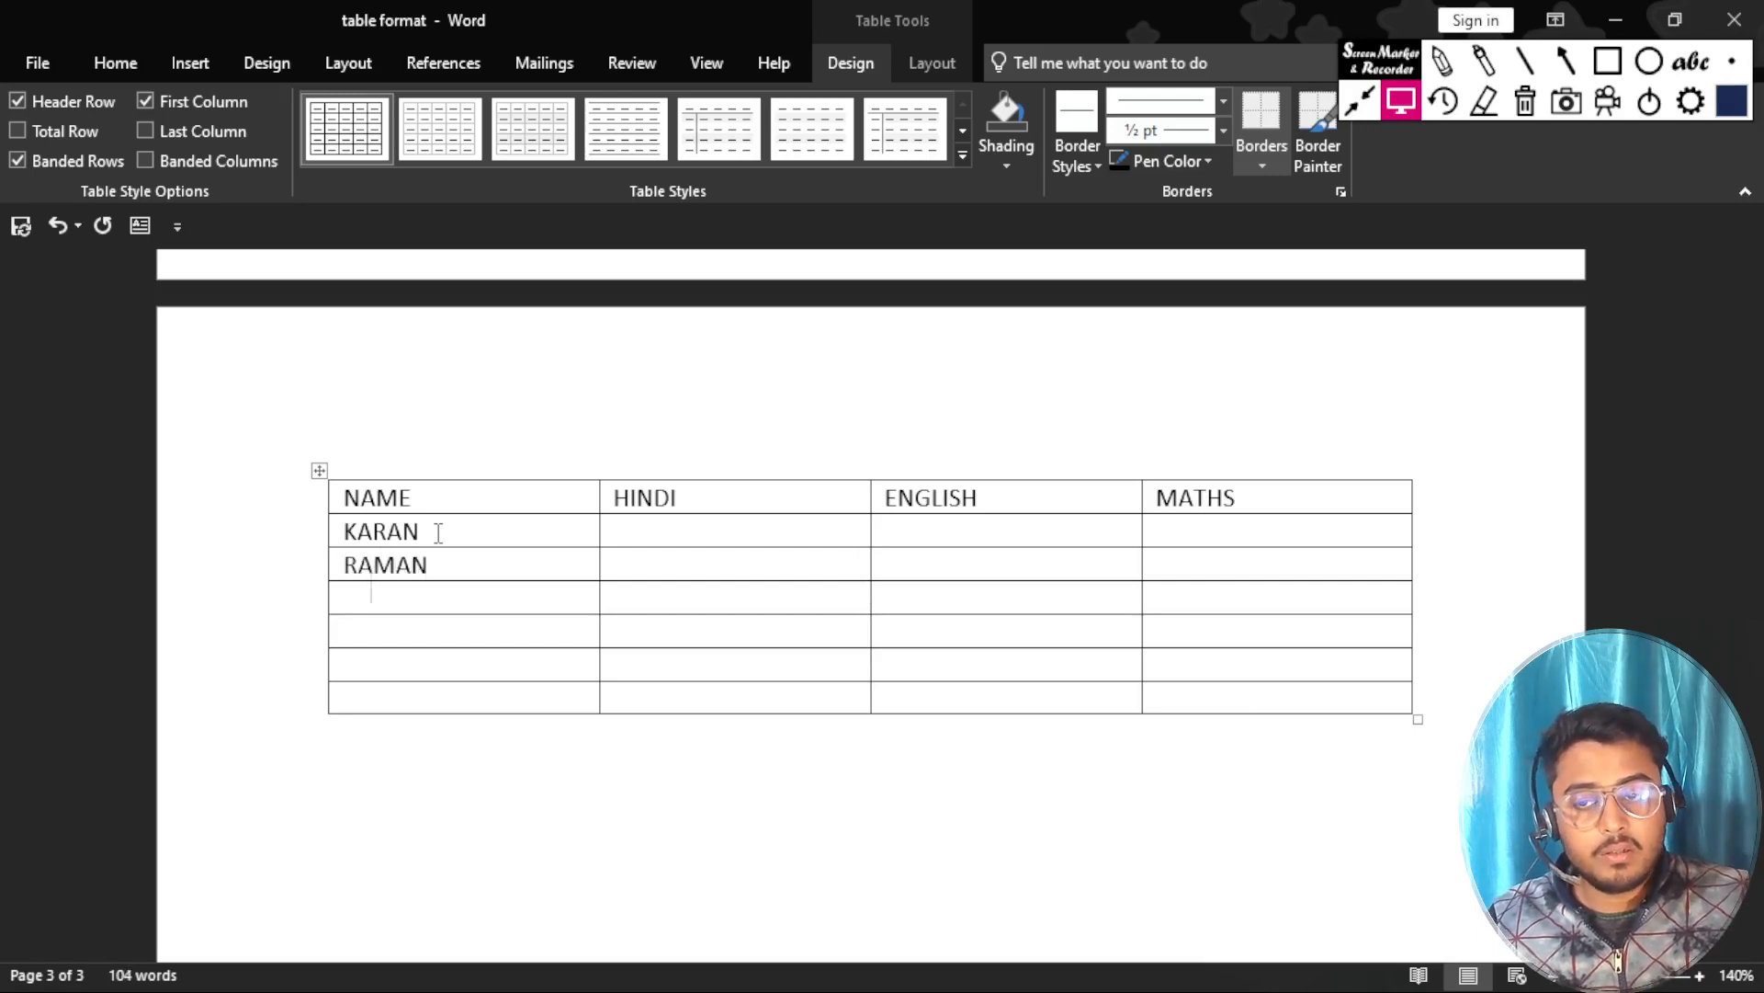
key("Down")
type("KOMA")
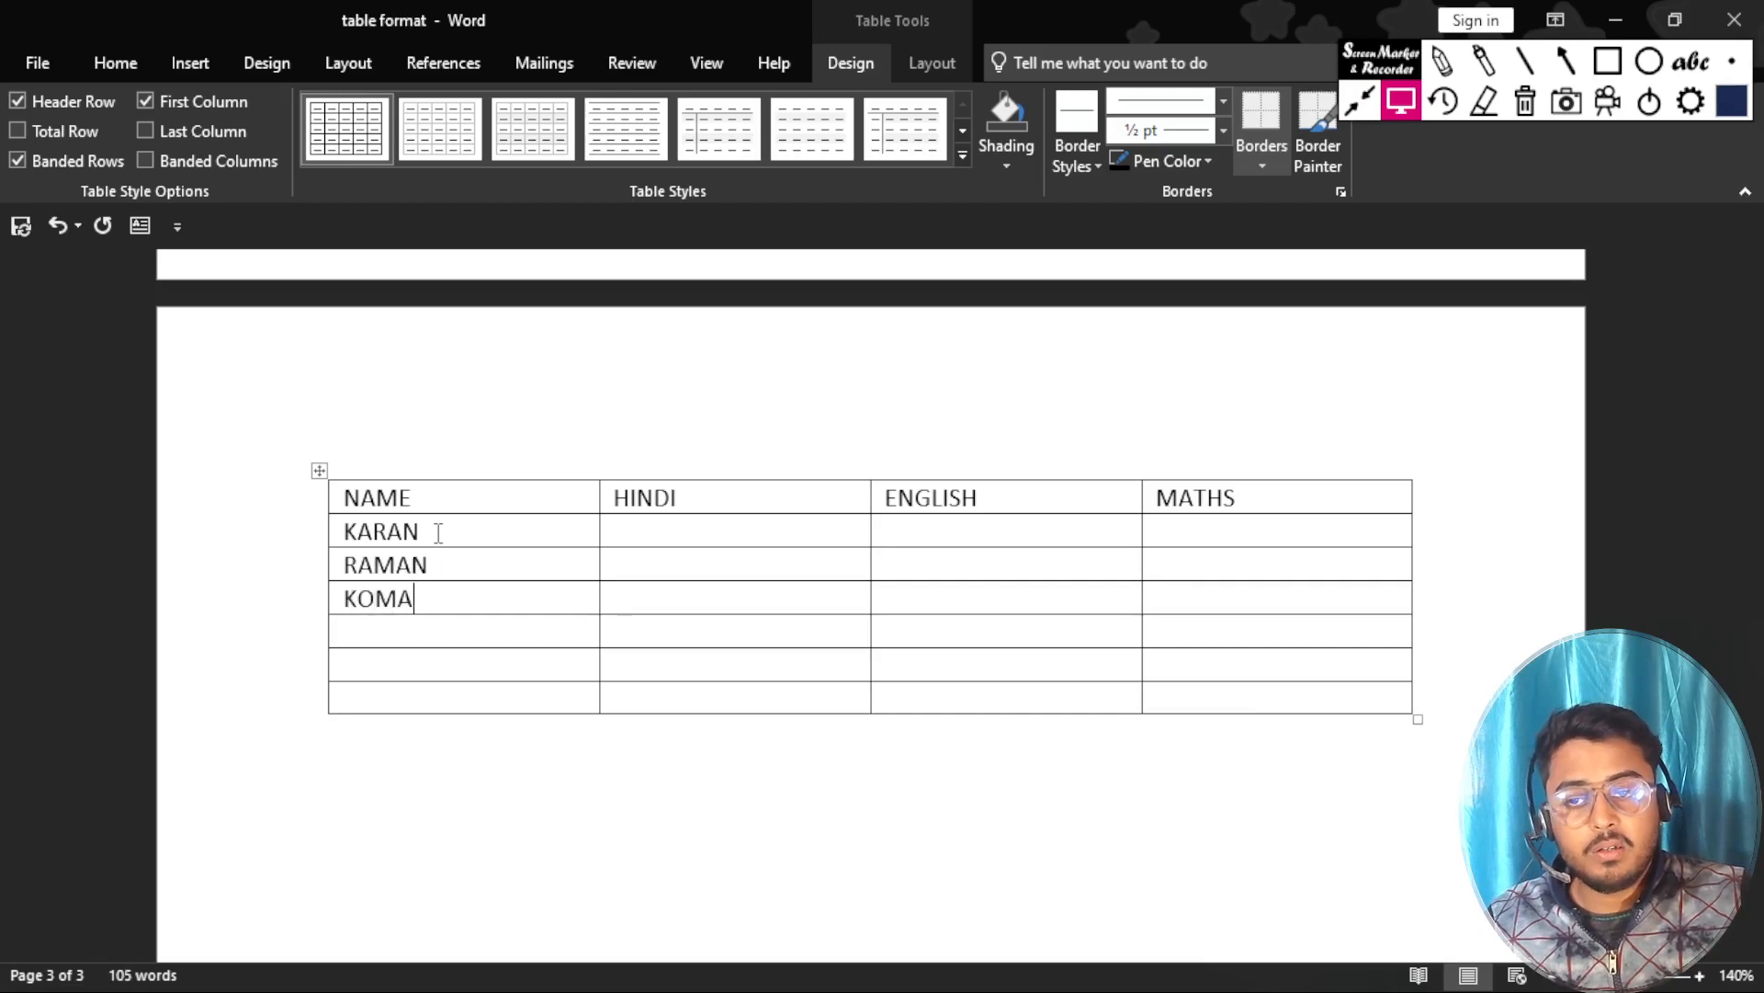
type("L")
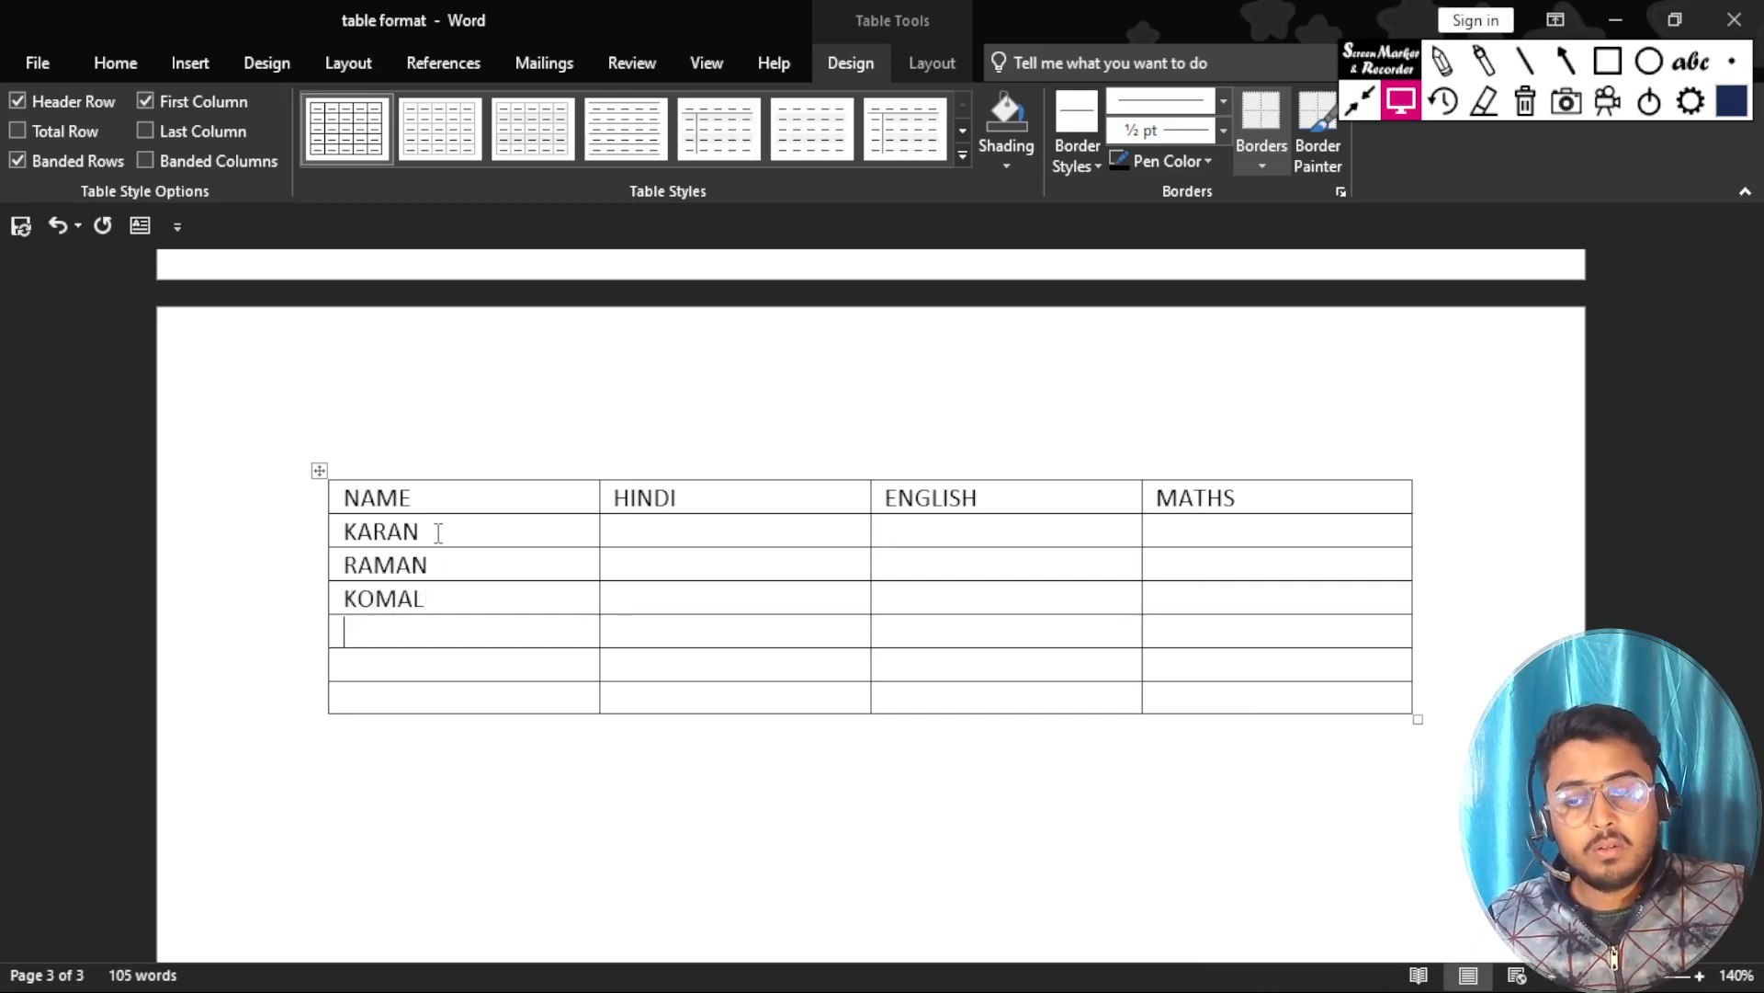
type("MAD")
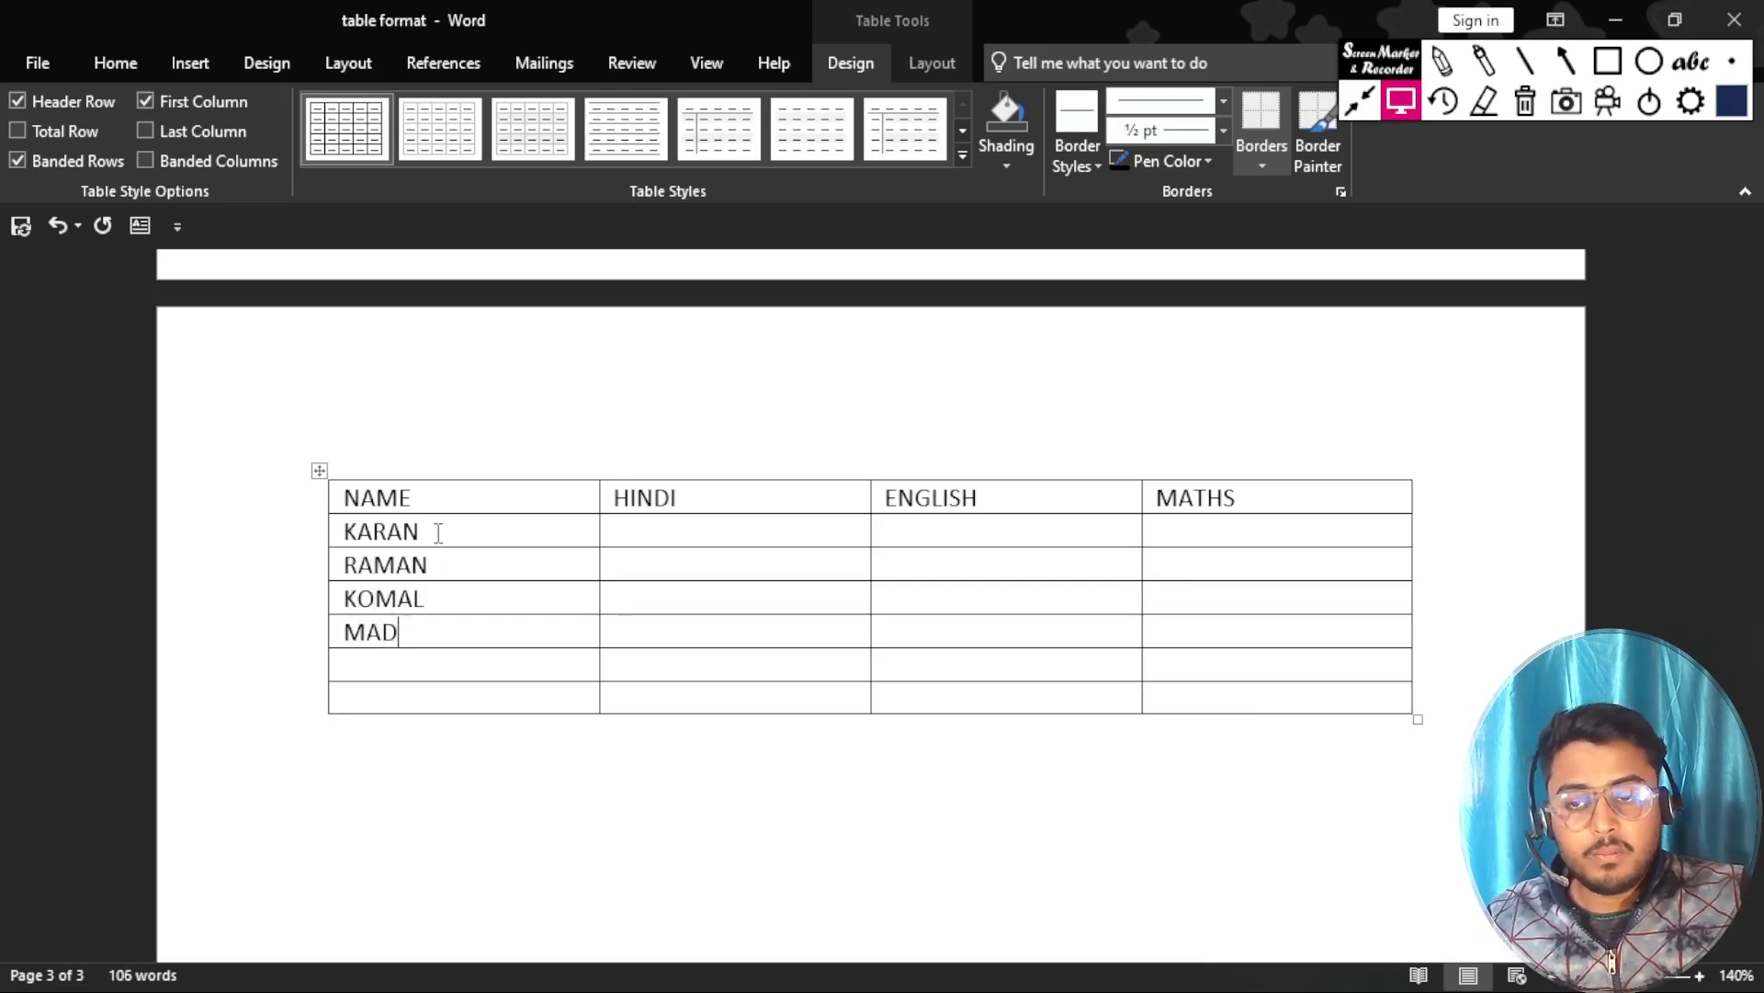
Fill the NAME column of the fifth, sixth and seventh rows with the remaining students' first names.
key("BackSpace")
type("NDEE")
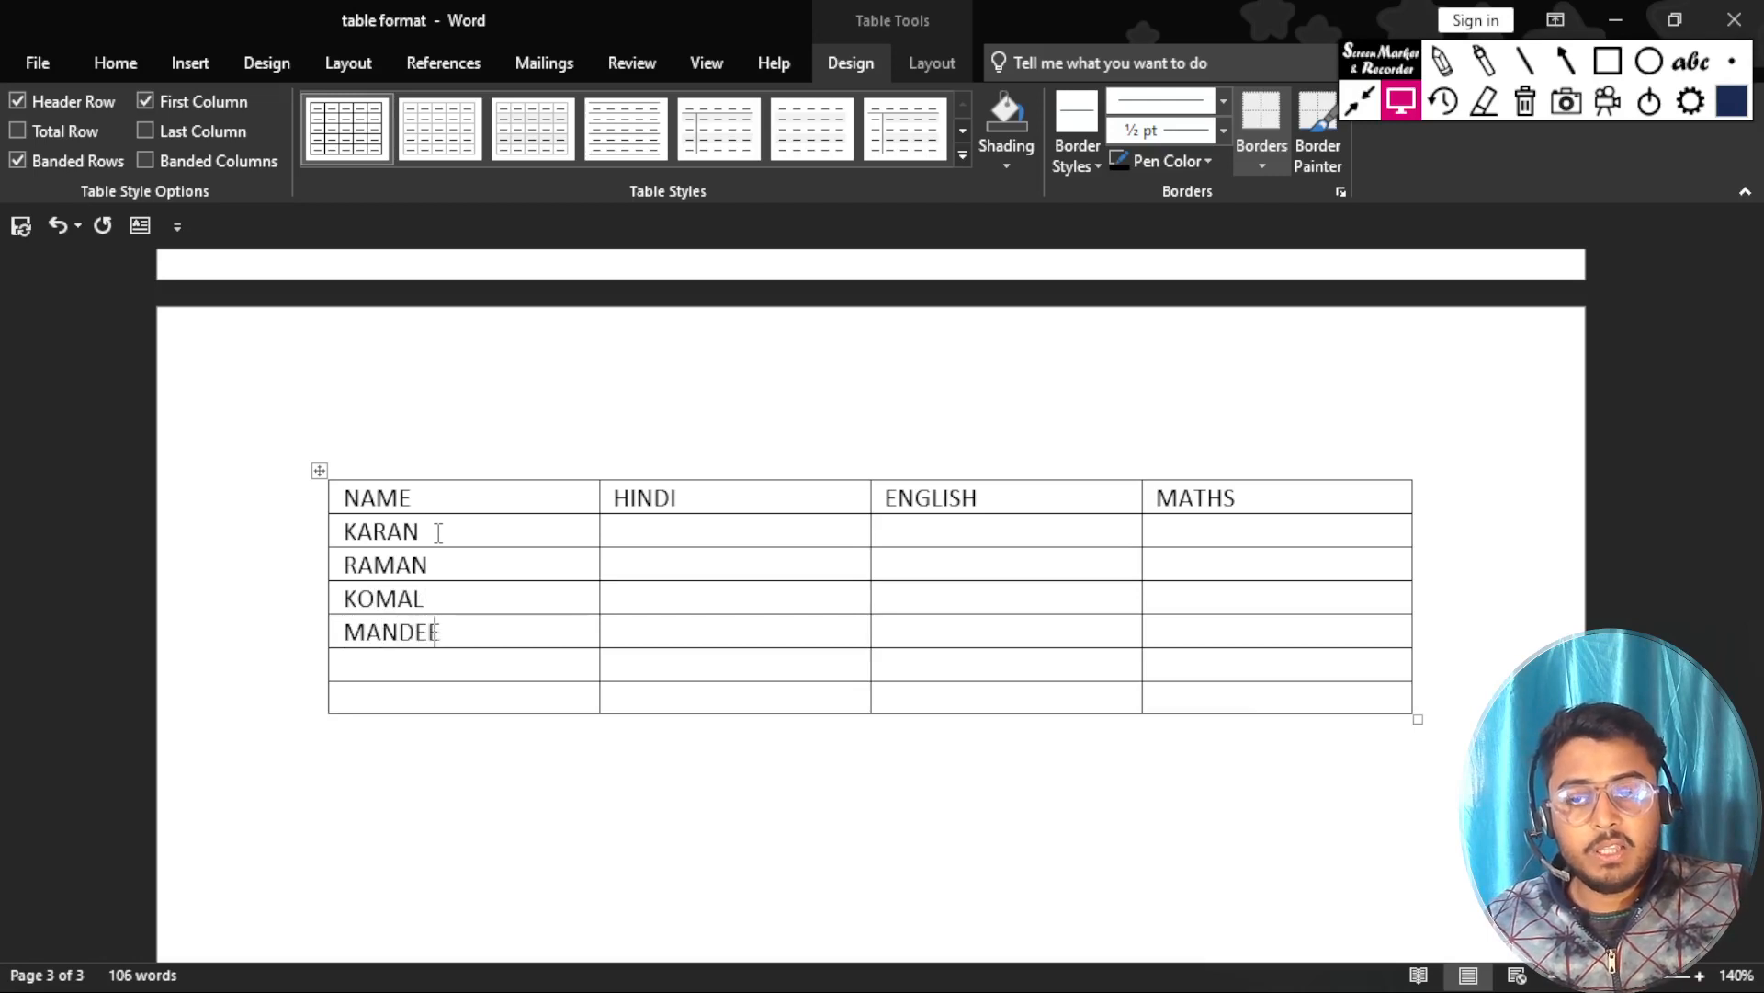
type("PSUBHAM")
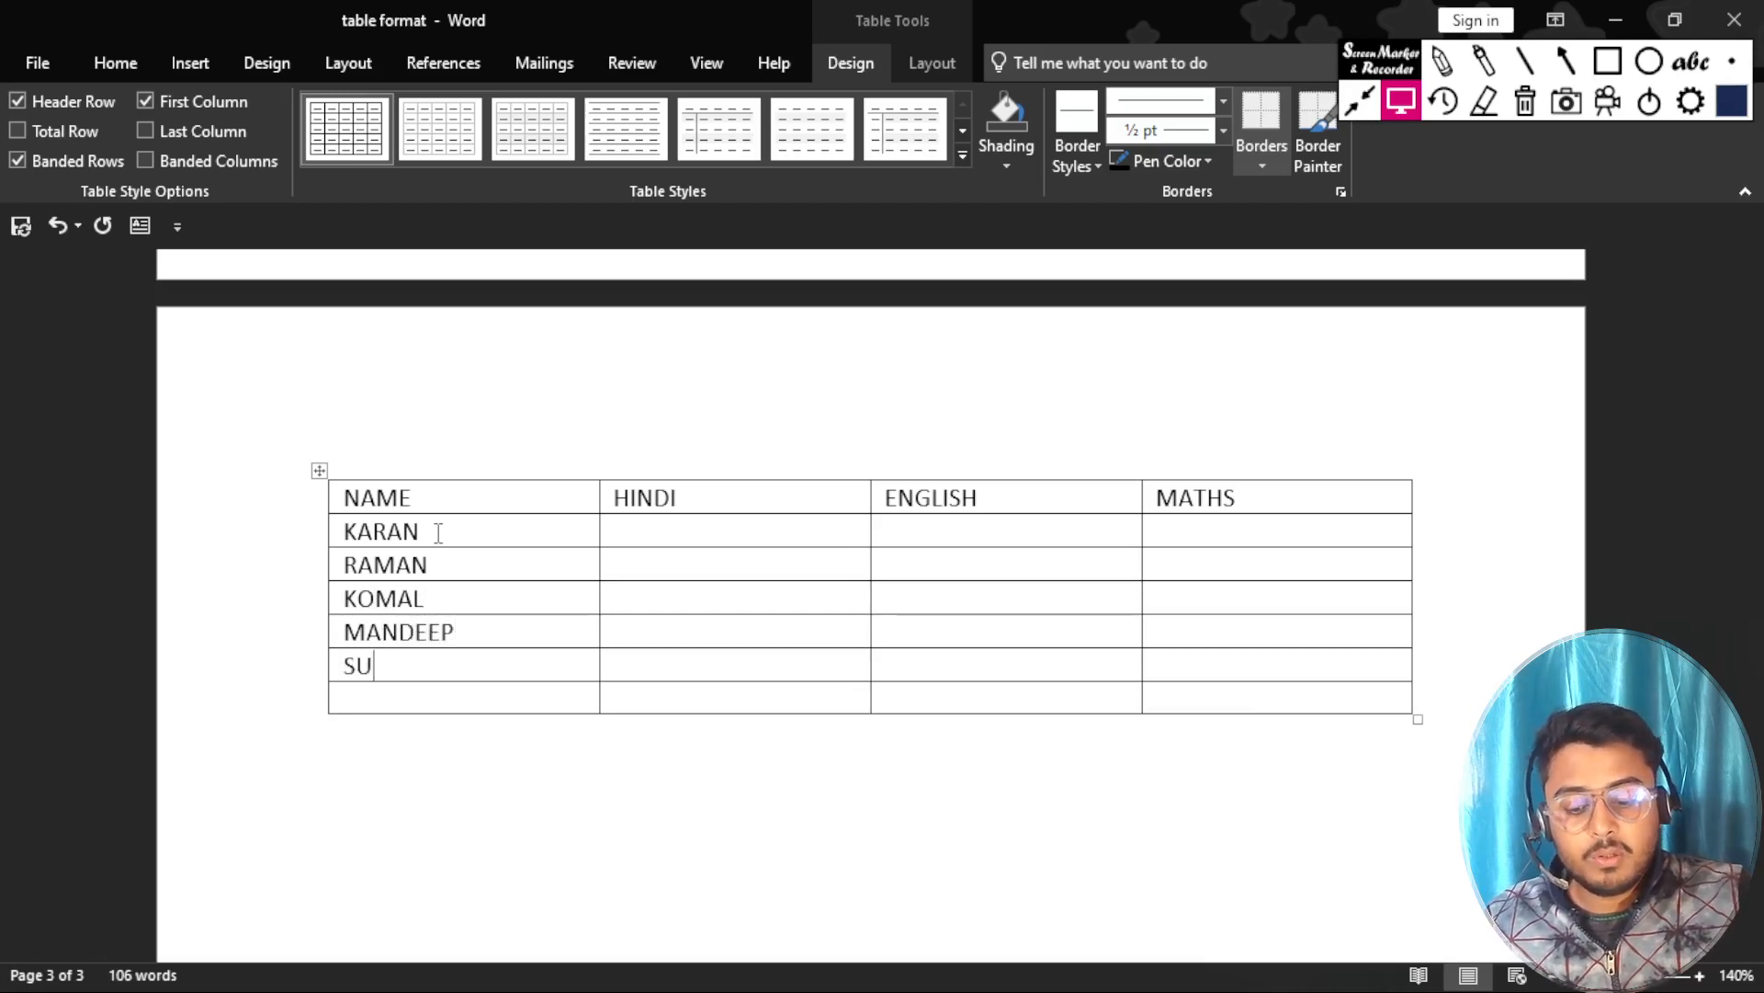
key("Down")
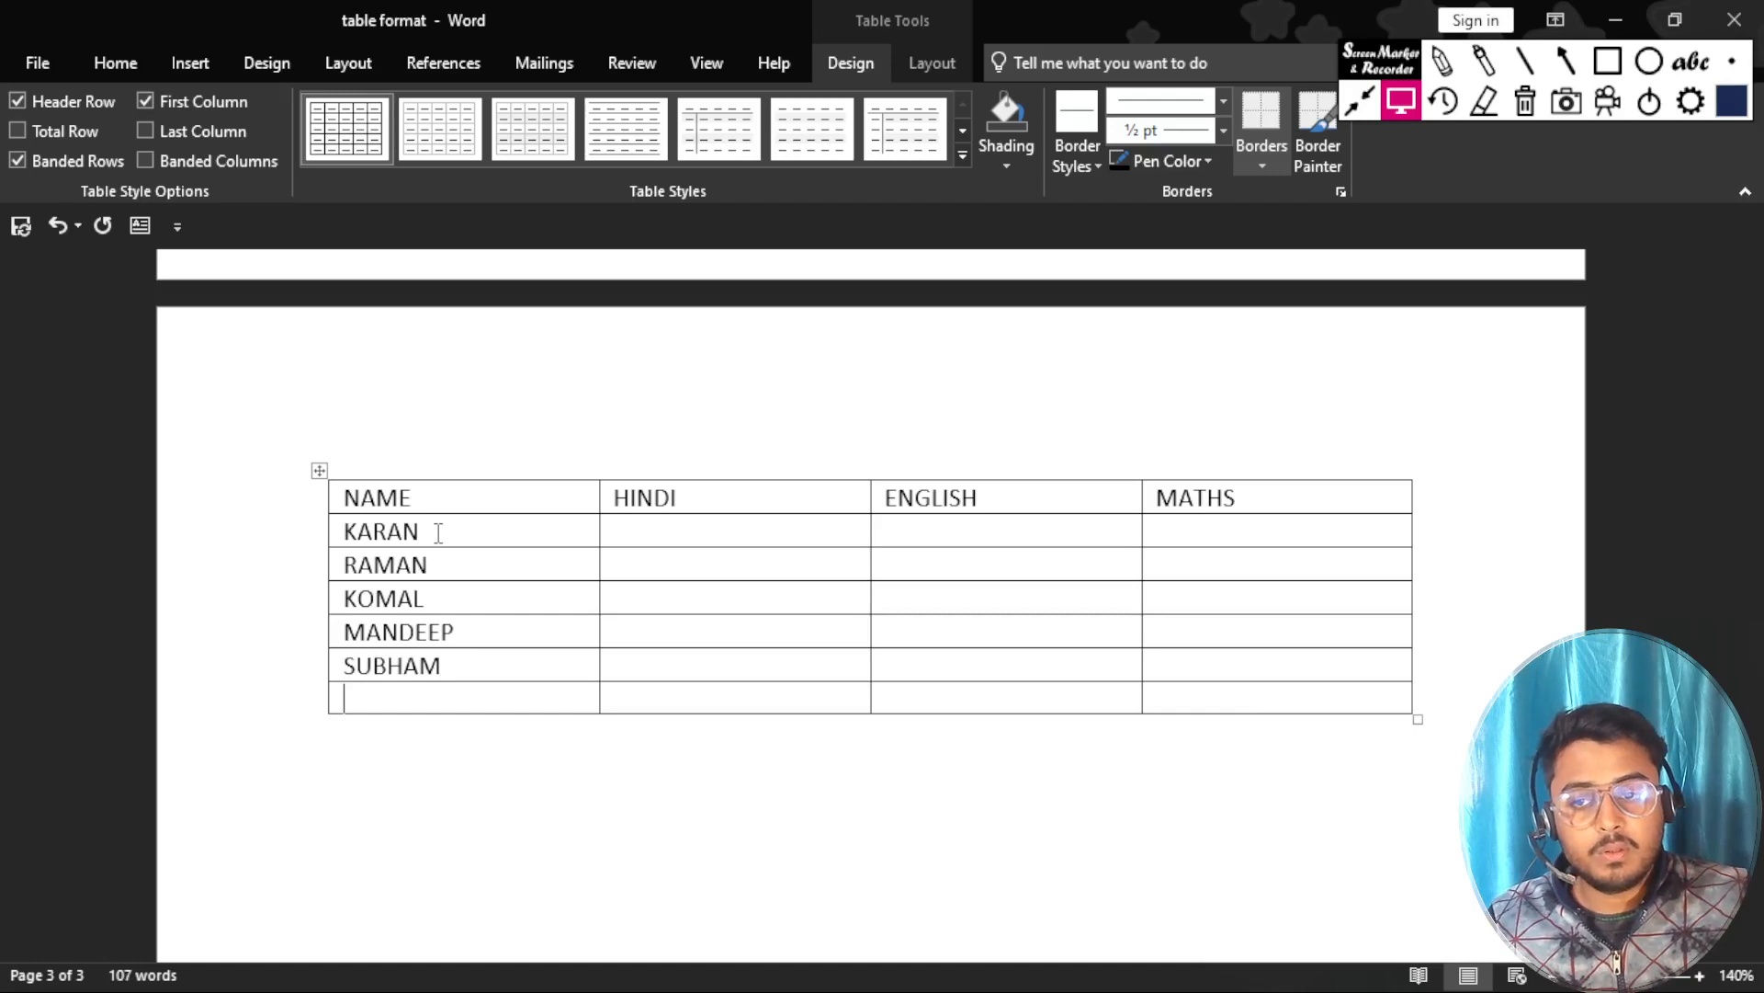
type("KAUSHAL")
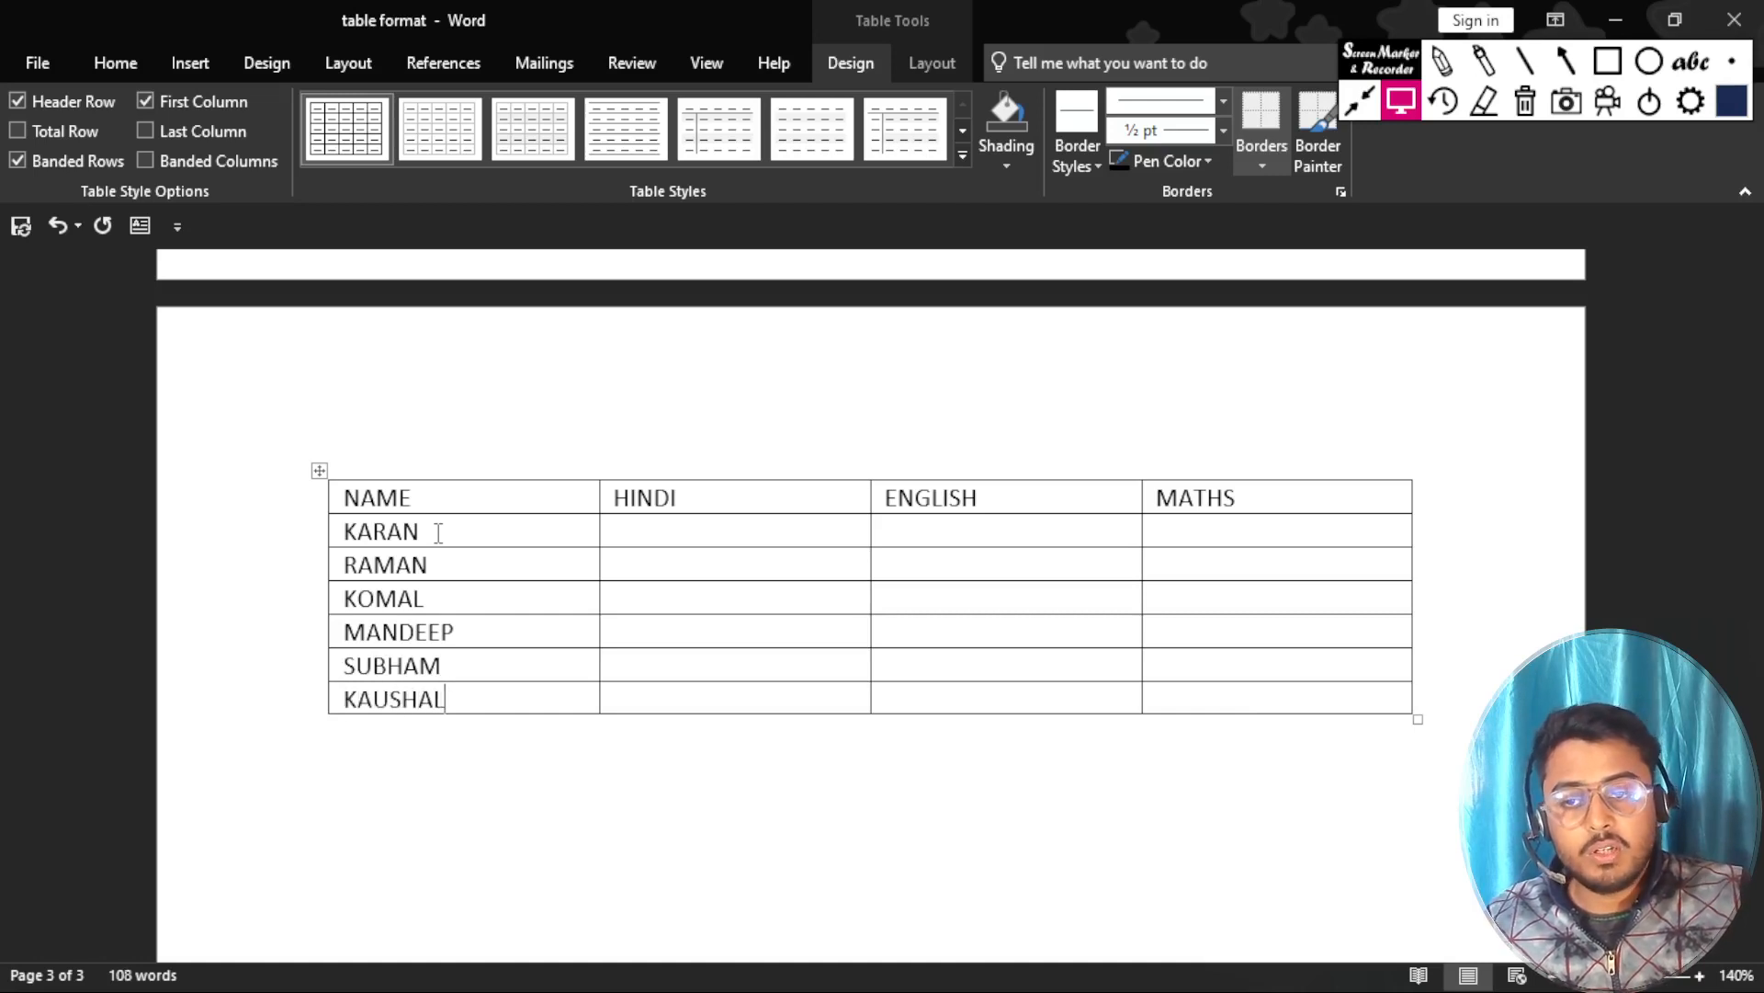
Enter the first student's marks in the second row: HINDI 78, ENGLISH 96 and MATHS 58.
left_click(661, 531)
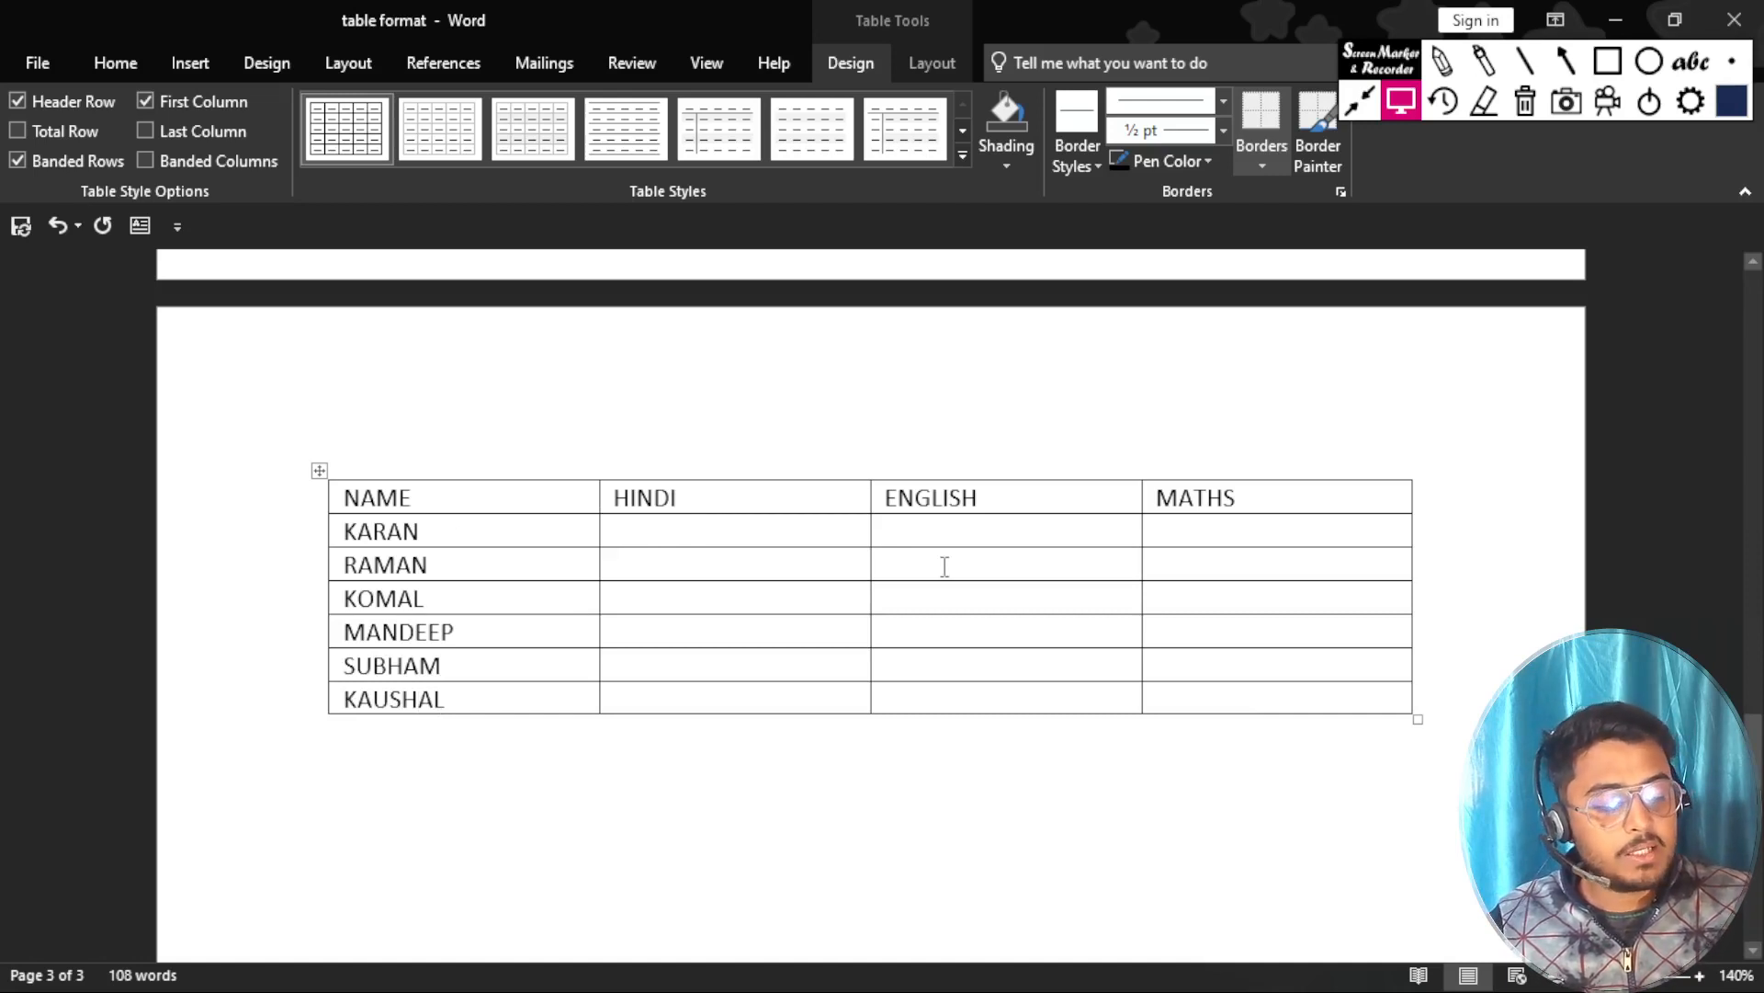
type("78")
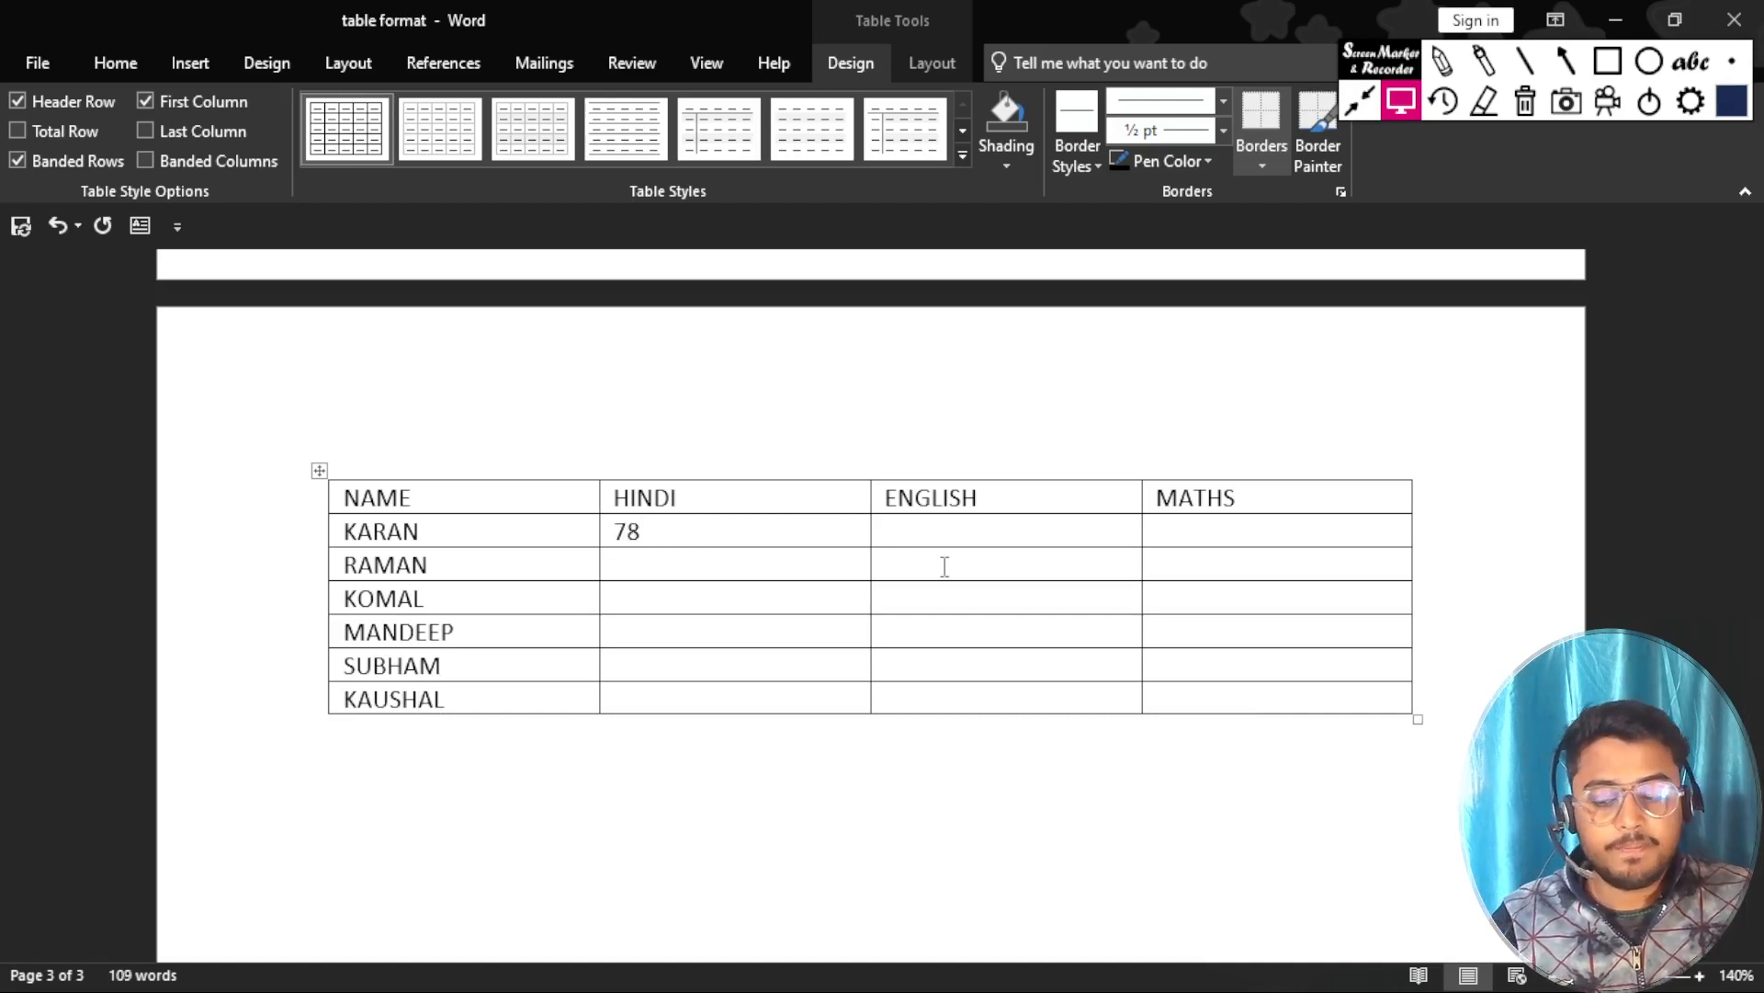
key("Tab")
type("96")
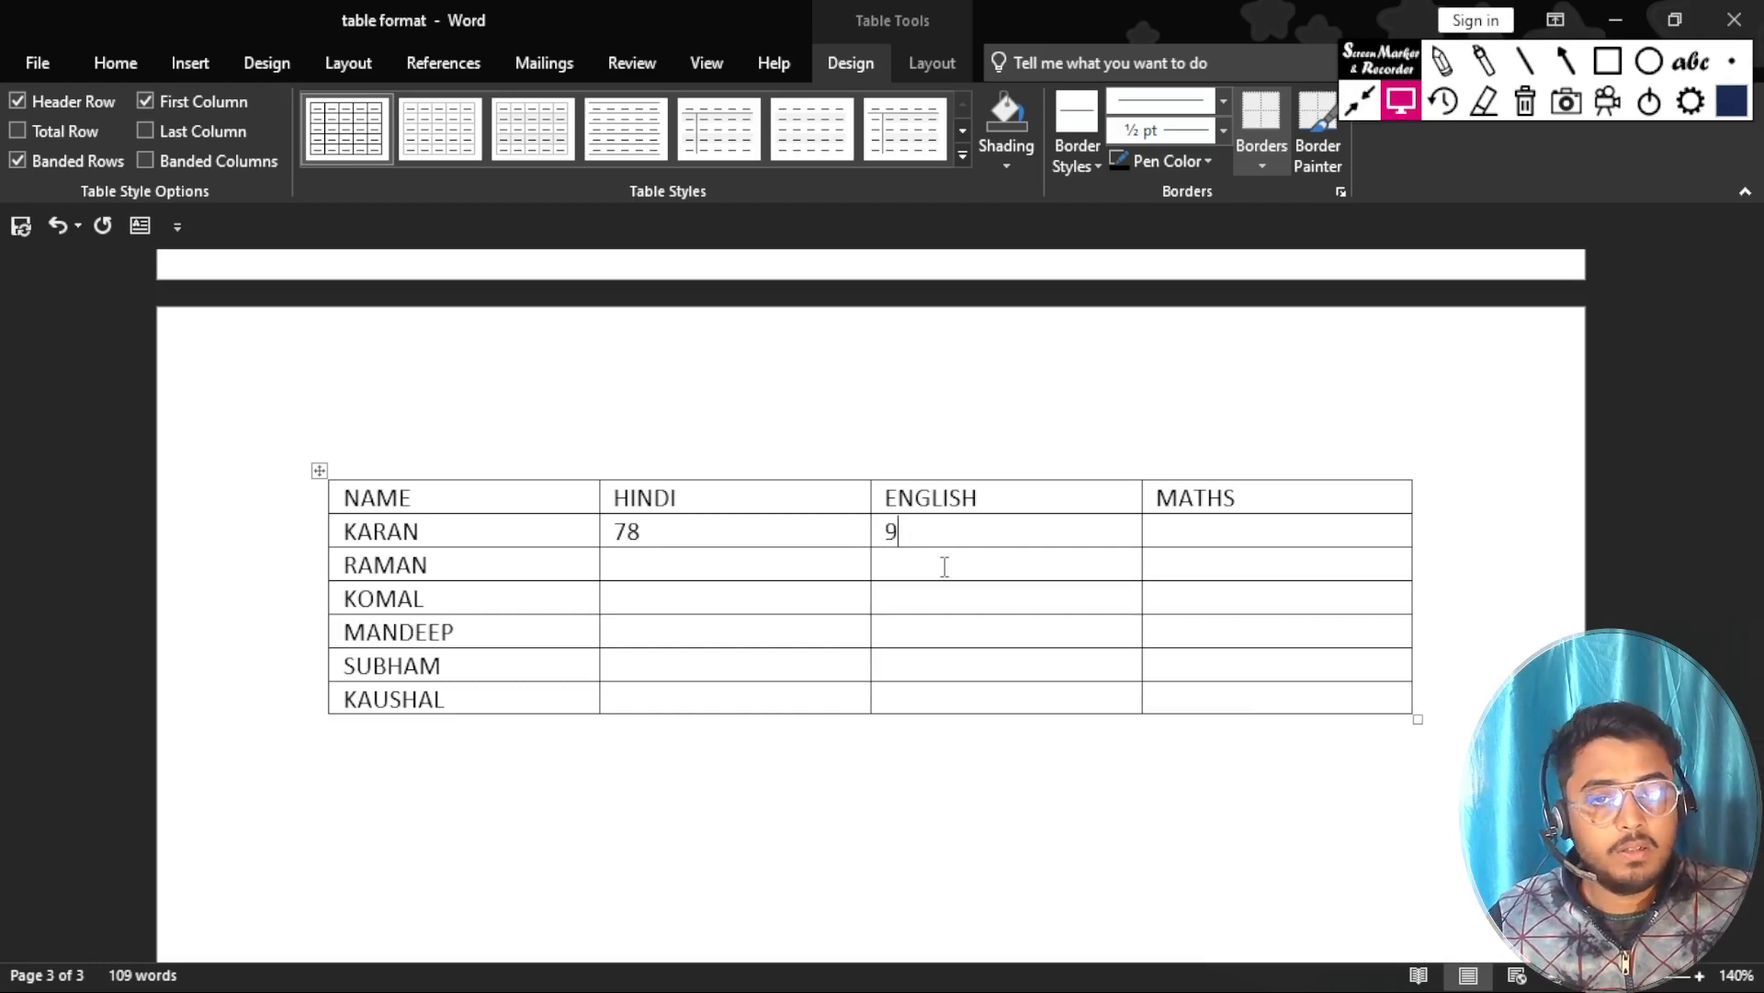
key("Tab")
type("58")
Enter the second student's marks in the third row: HINDI 14, ENGLISH 58 and MATHS 72.
key("Tab")
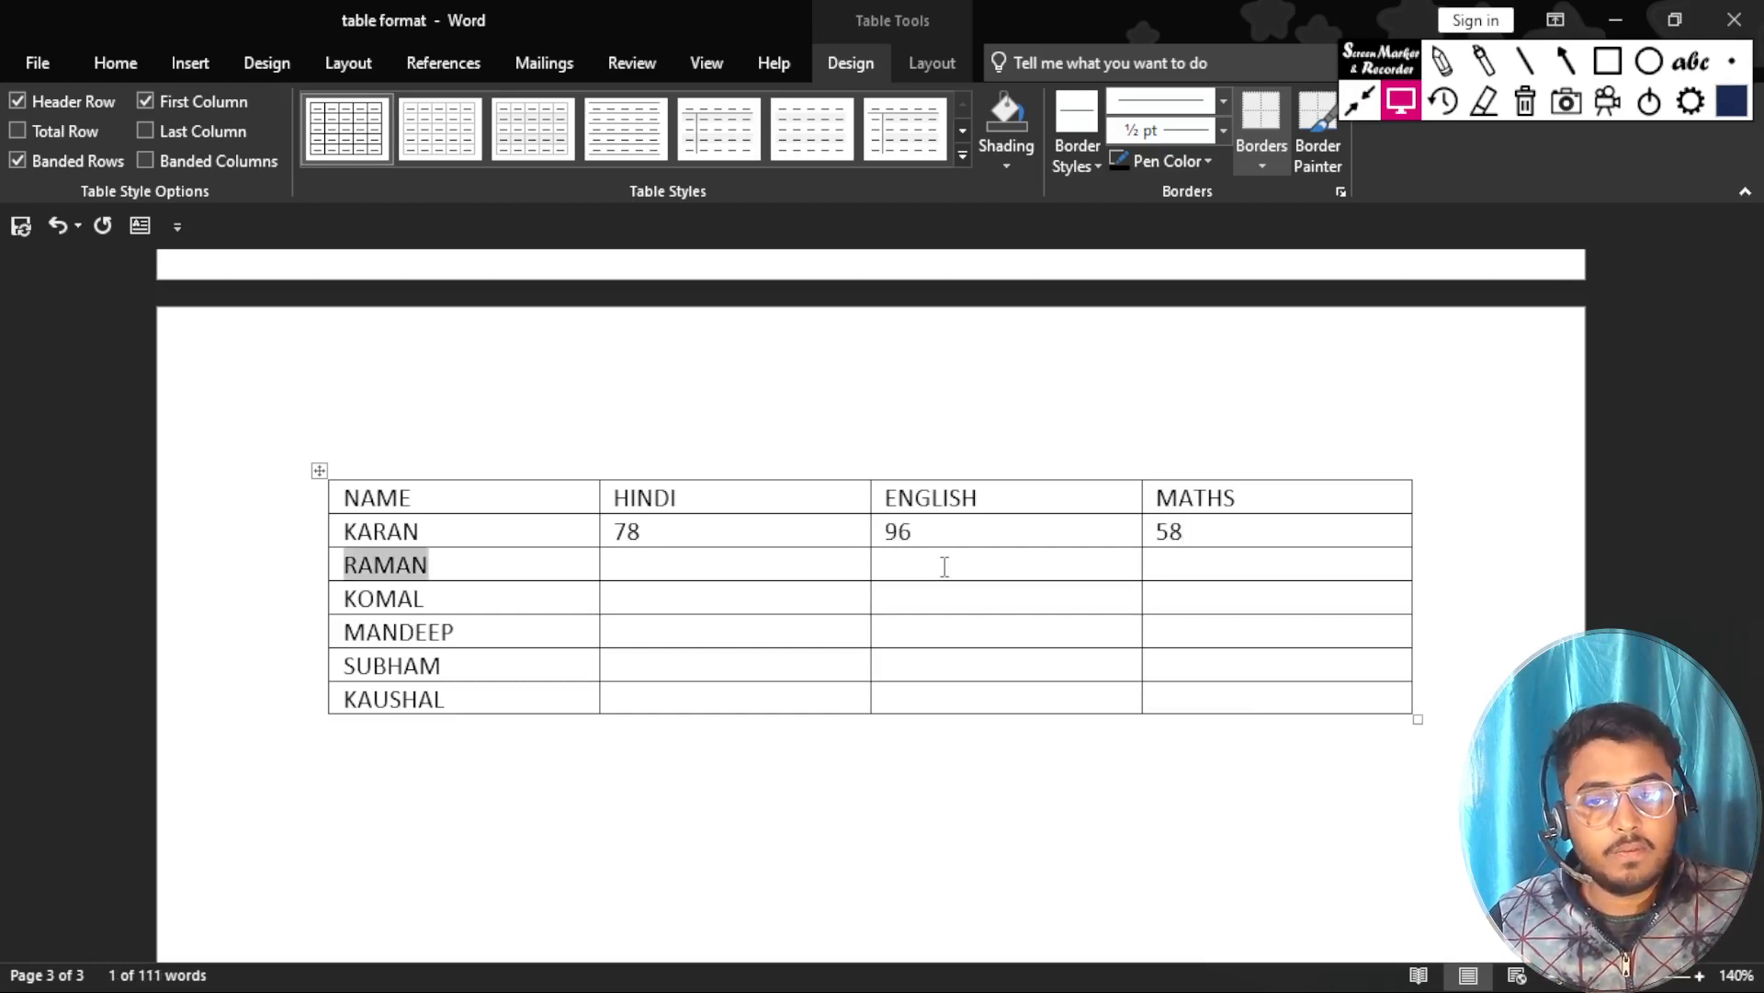
key("Tab")
type("14")
key("Tab")
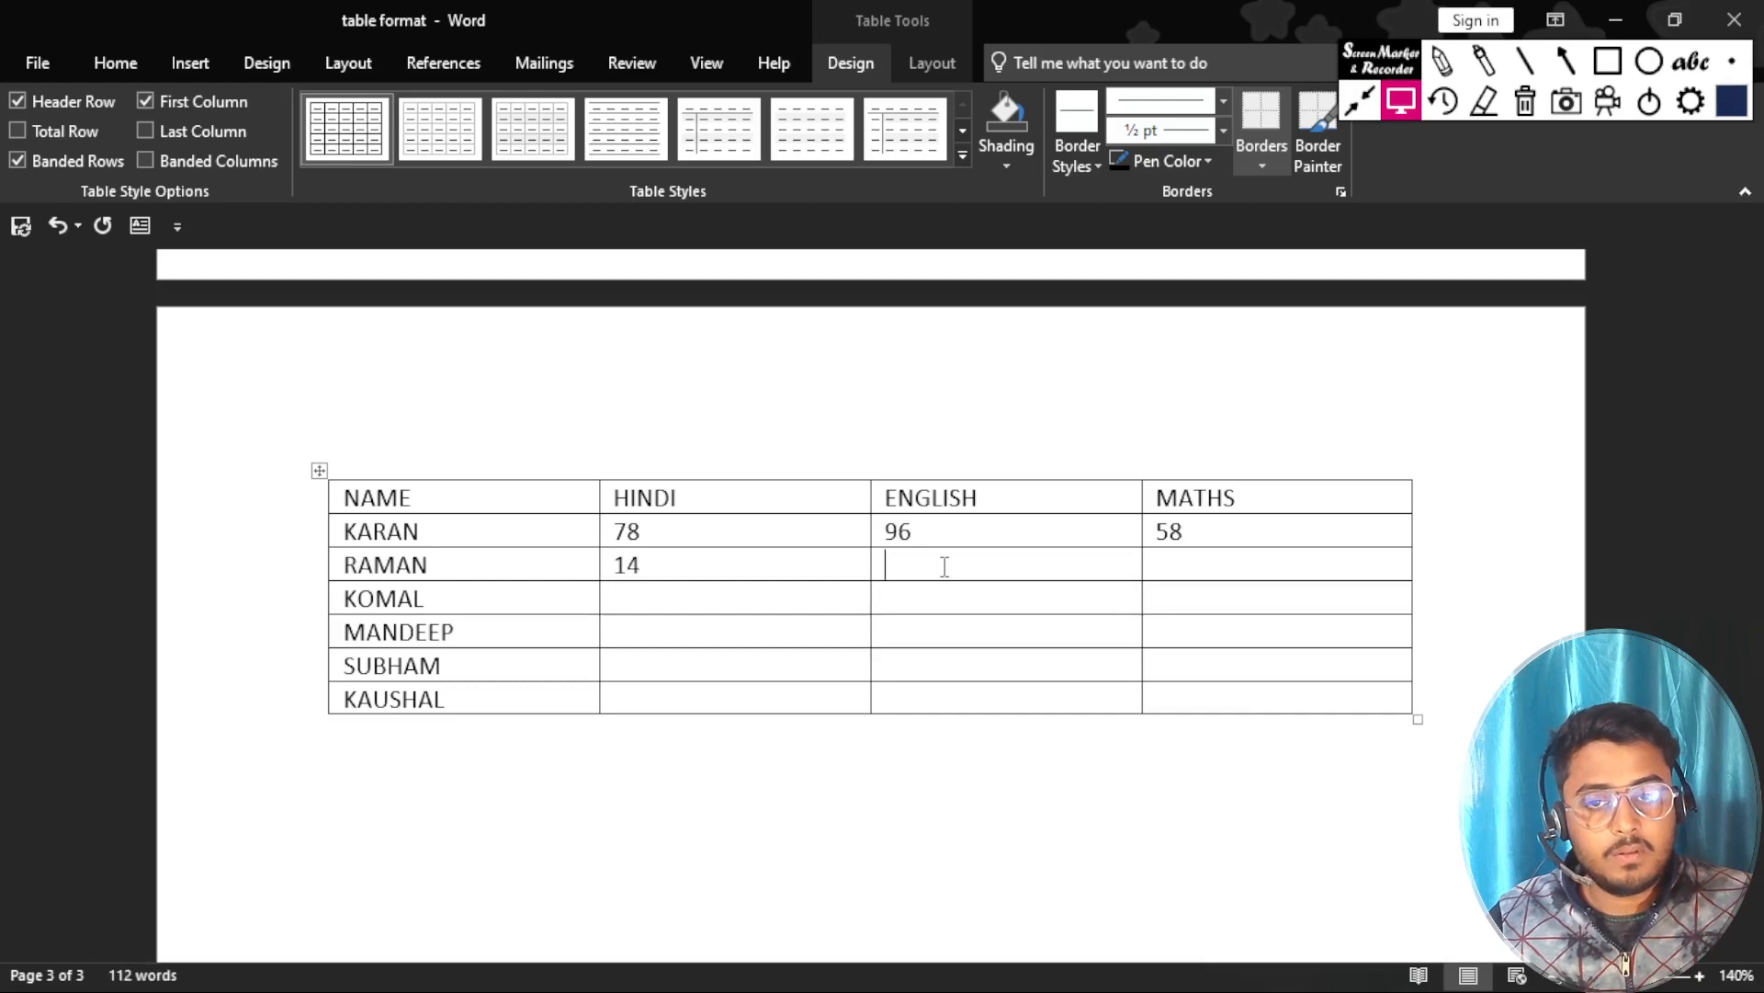
type("58")
key("Tab")
type("7")
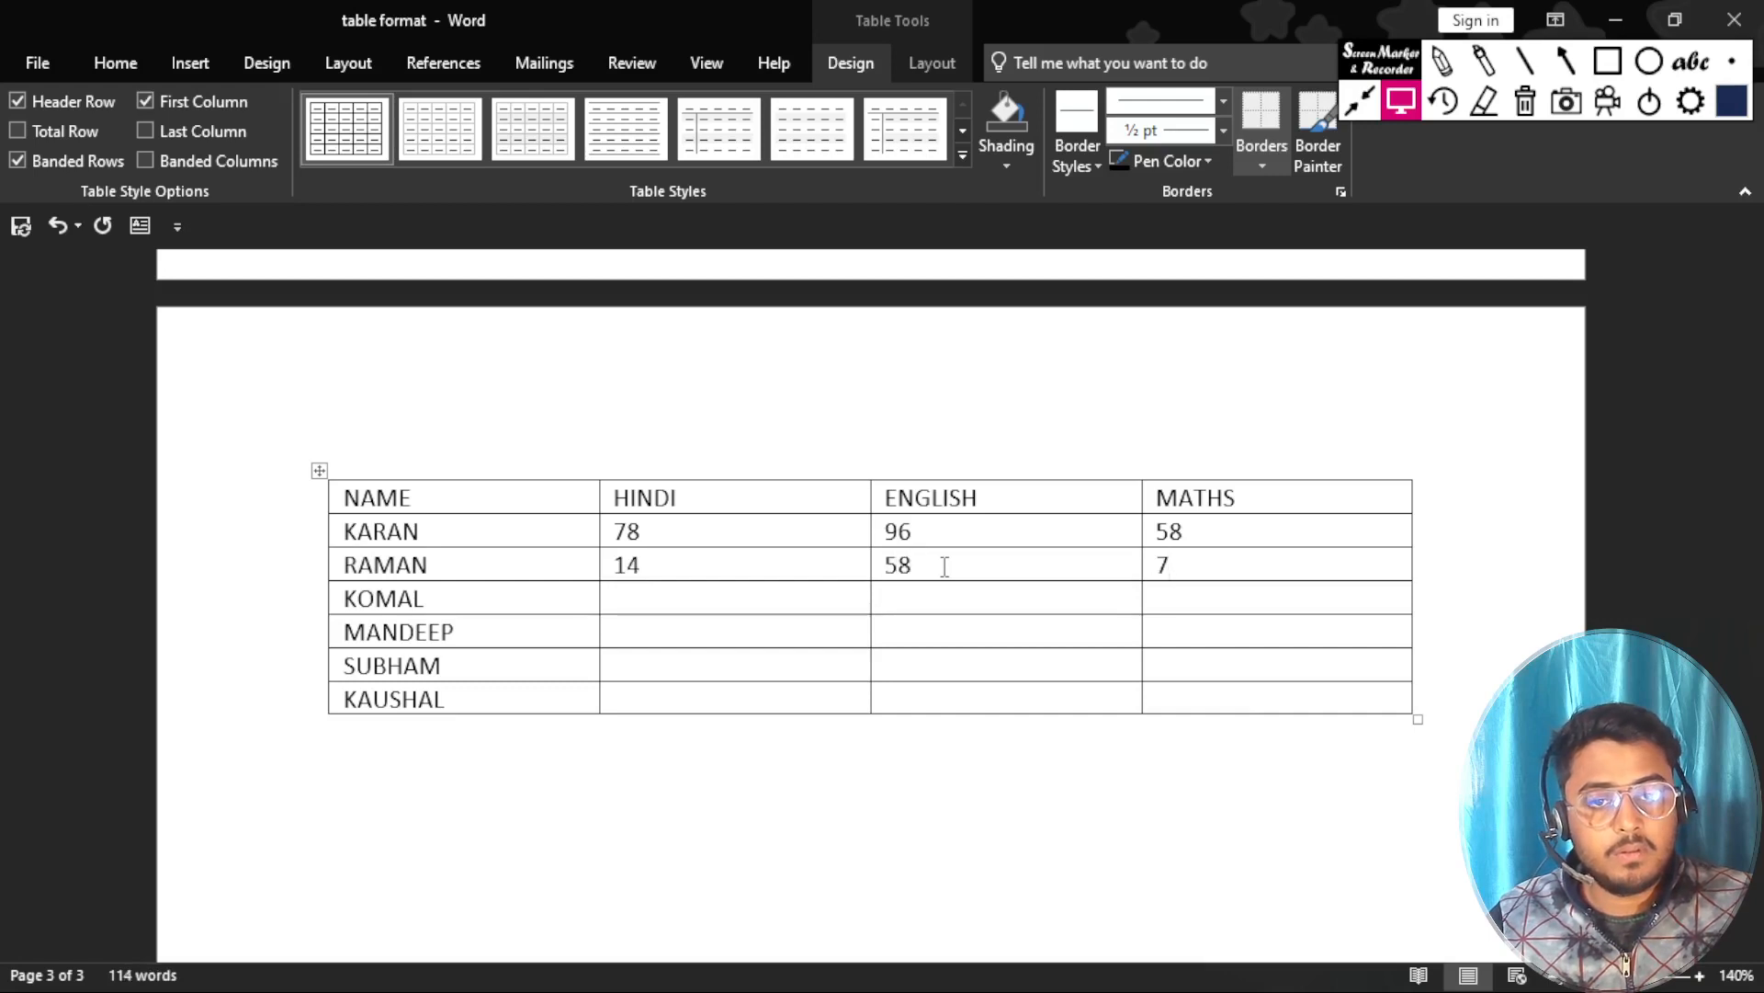
type("2")
Enter the third student's marks in the fourth row: HINDI 17, ENGLISH 25 and MATHS 69.
key("Tab")
key("Tab")
type("1")
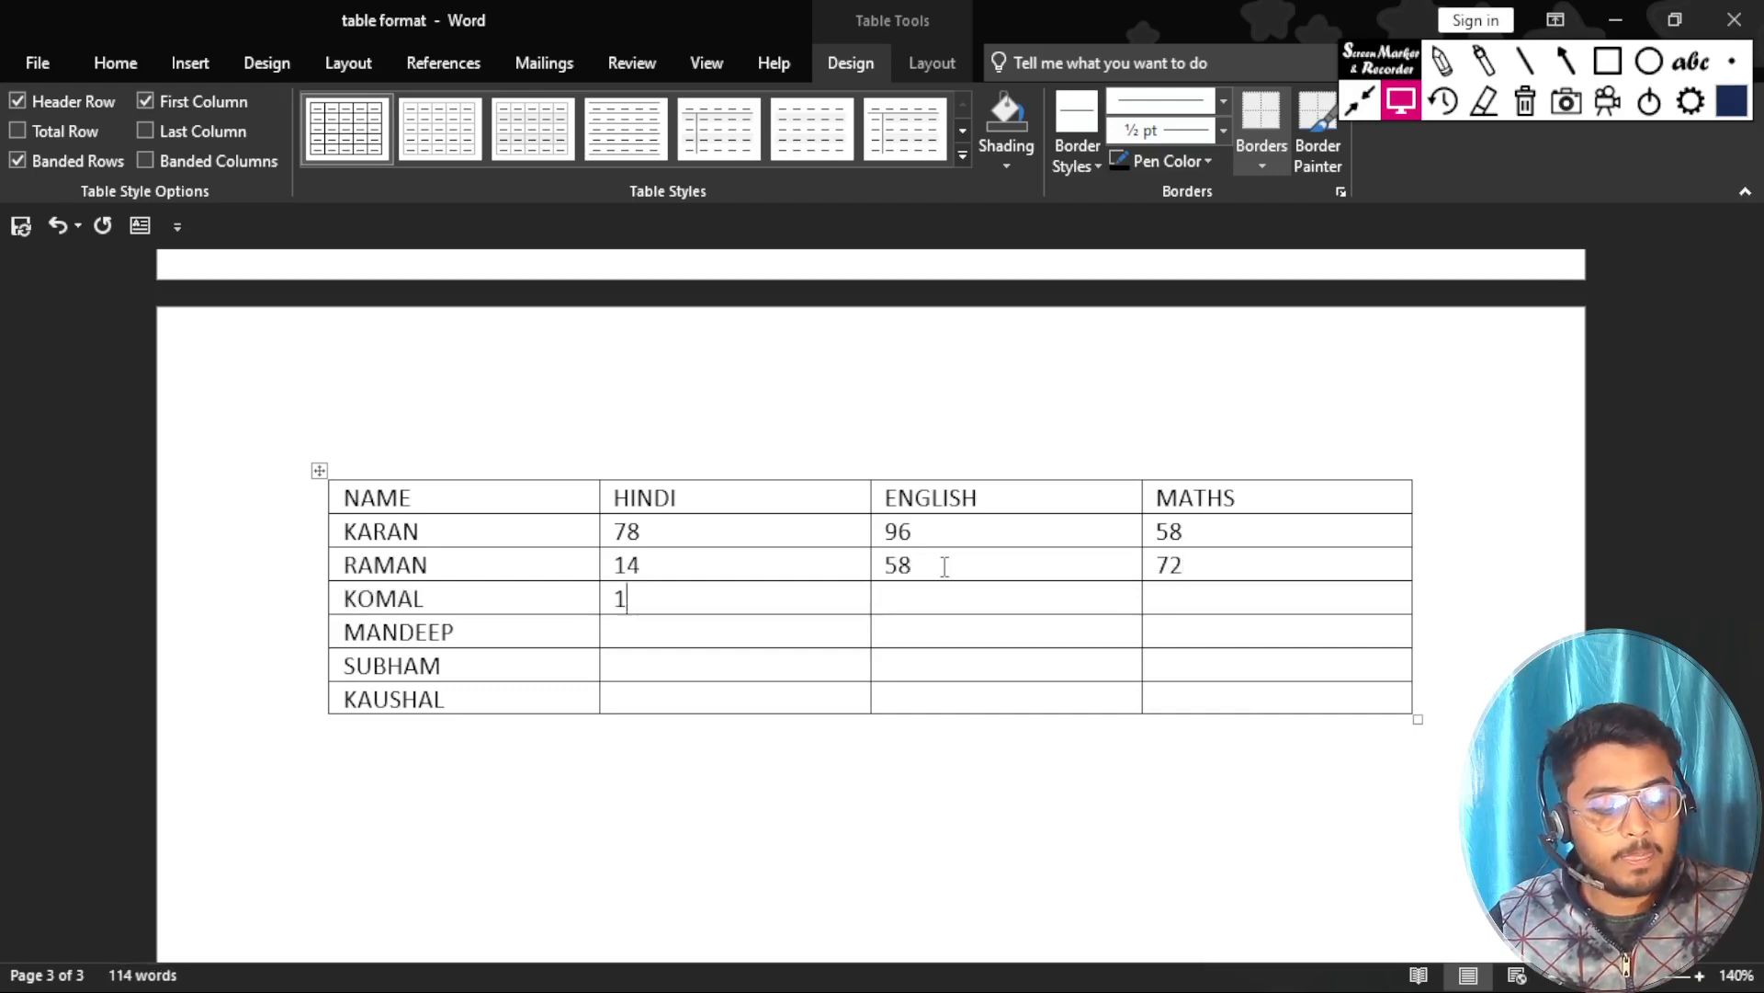
type("7")
key("Tab")
type("25")
Enter the fourth student's marks in the fifth row: HINDI 74, ENGLISH 52 and MATHS 14.
key("Tab")
type("69")
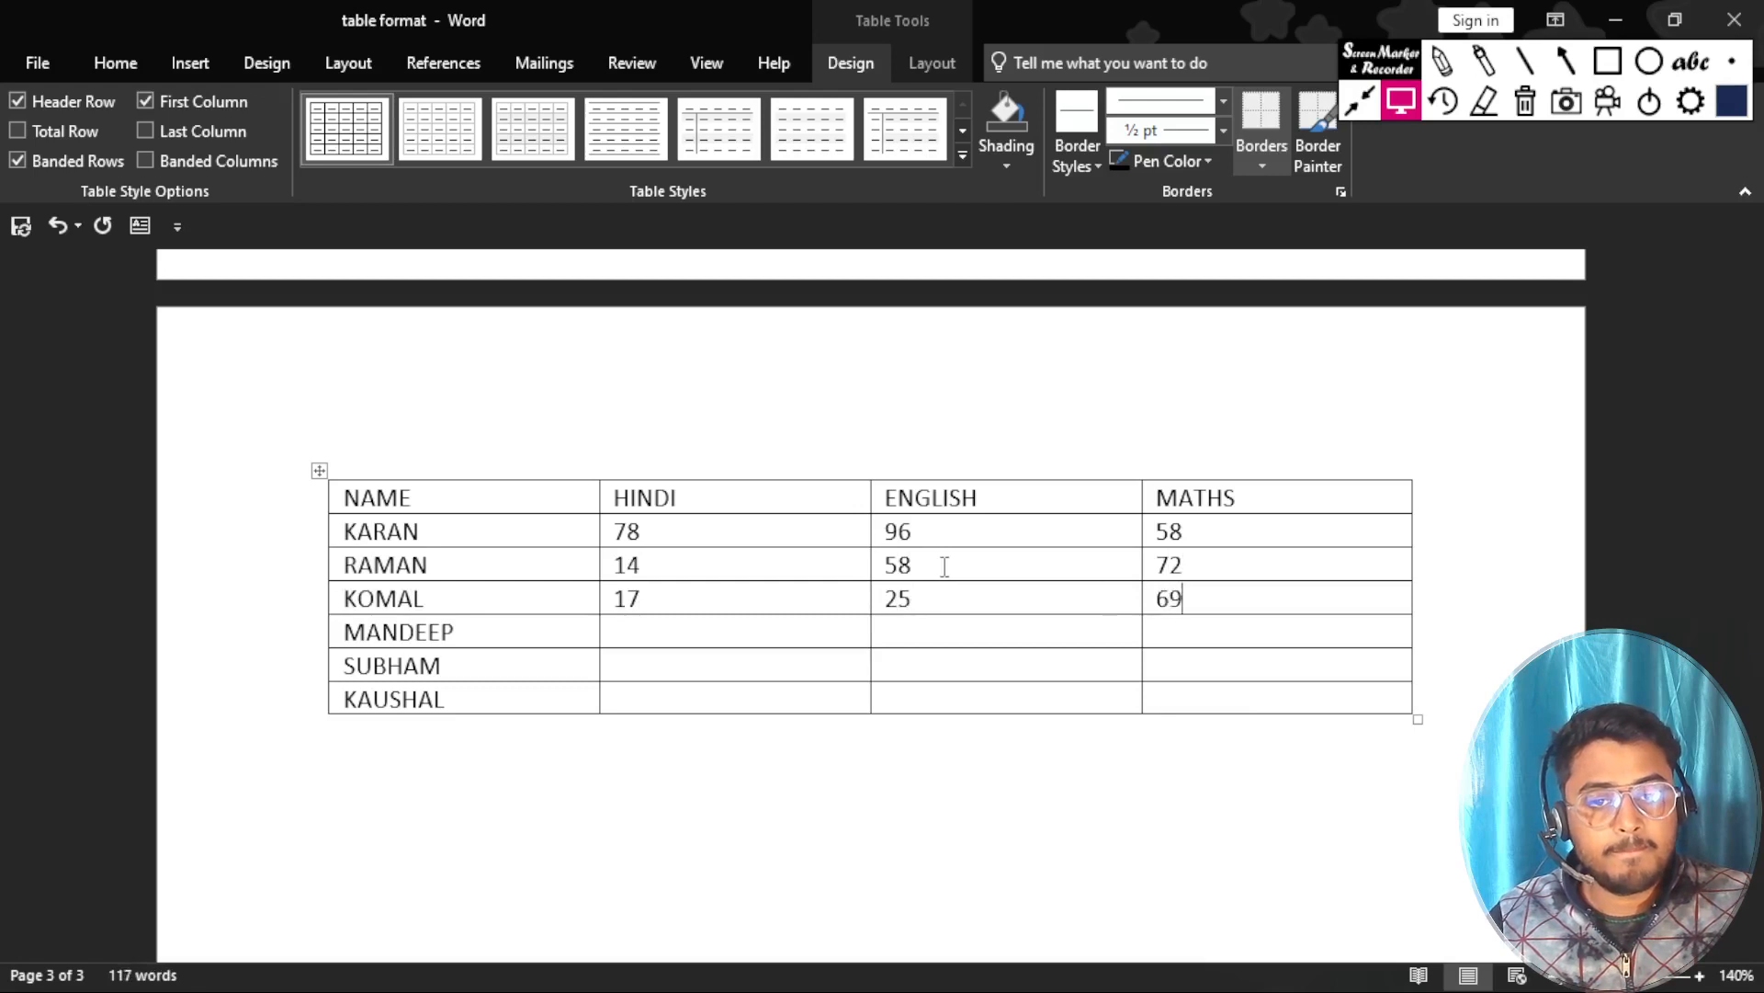
key("Tab")
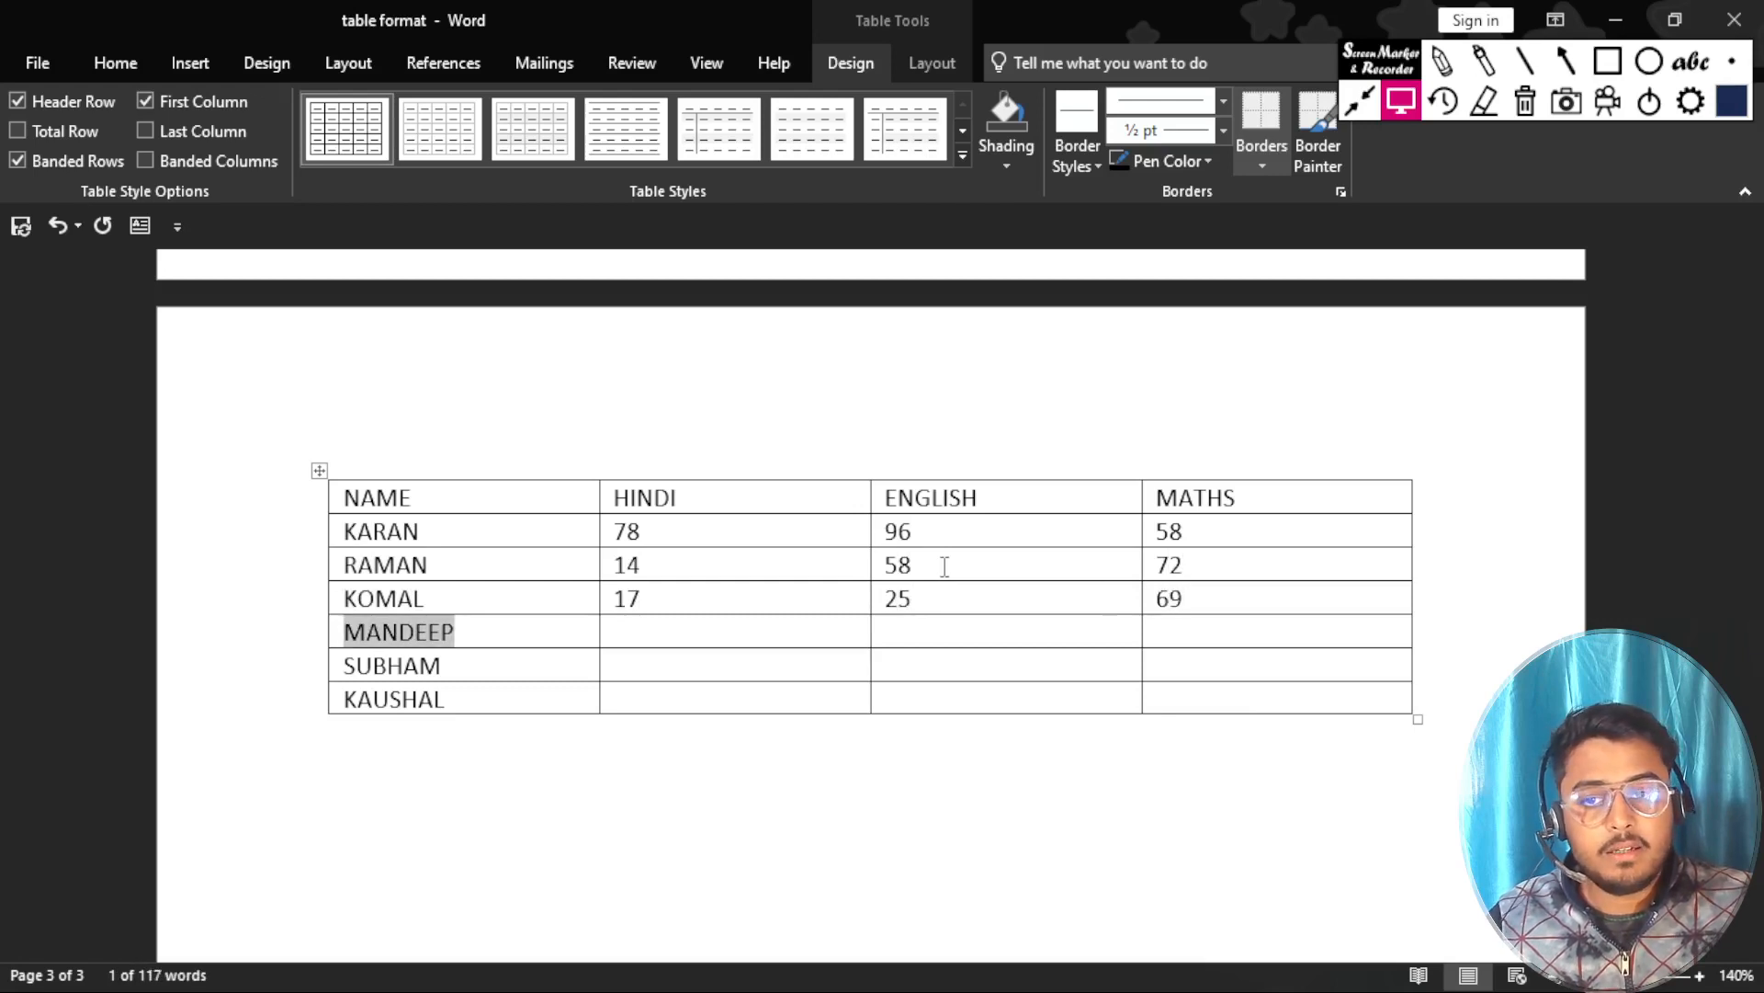
key("Tab")
type("74")
key("Tab")
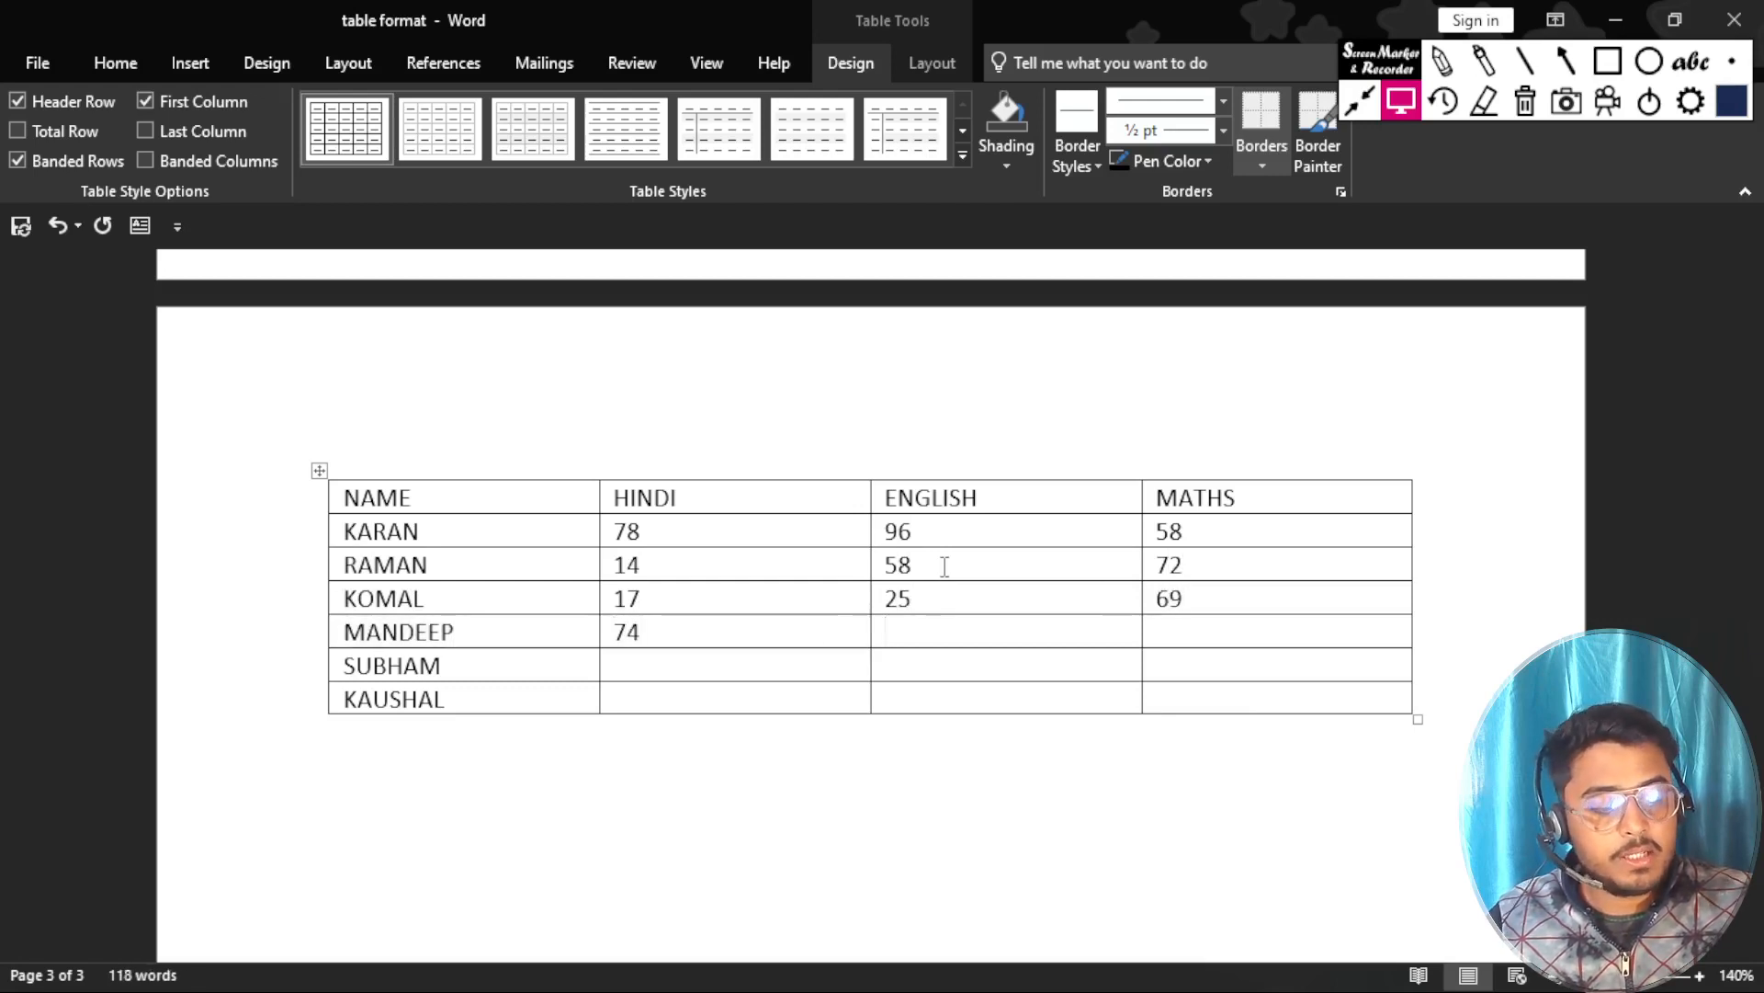
type("52 14")
Enter the fifth student's marks in the sixth row: HINDI 14, ENGLISH 52 and MATHS 62.
key("Tab")
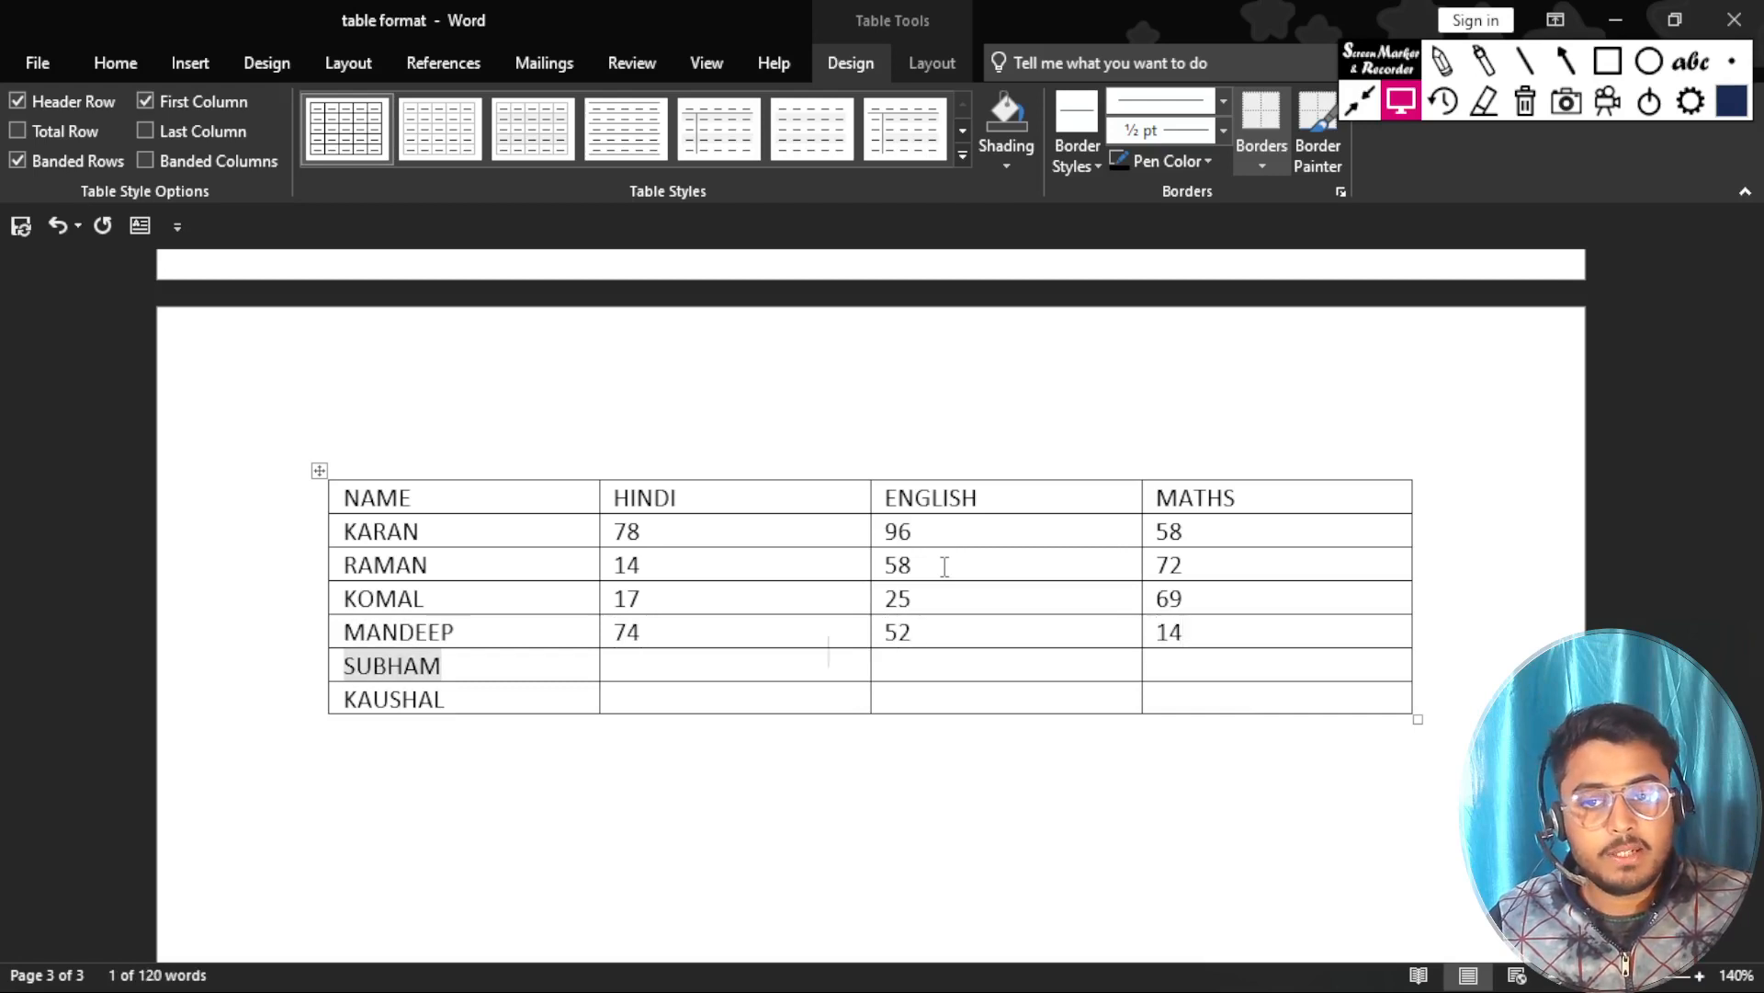
key("Tab")
type("14")
key("Tab")
type("52")
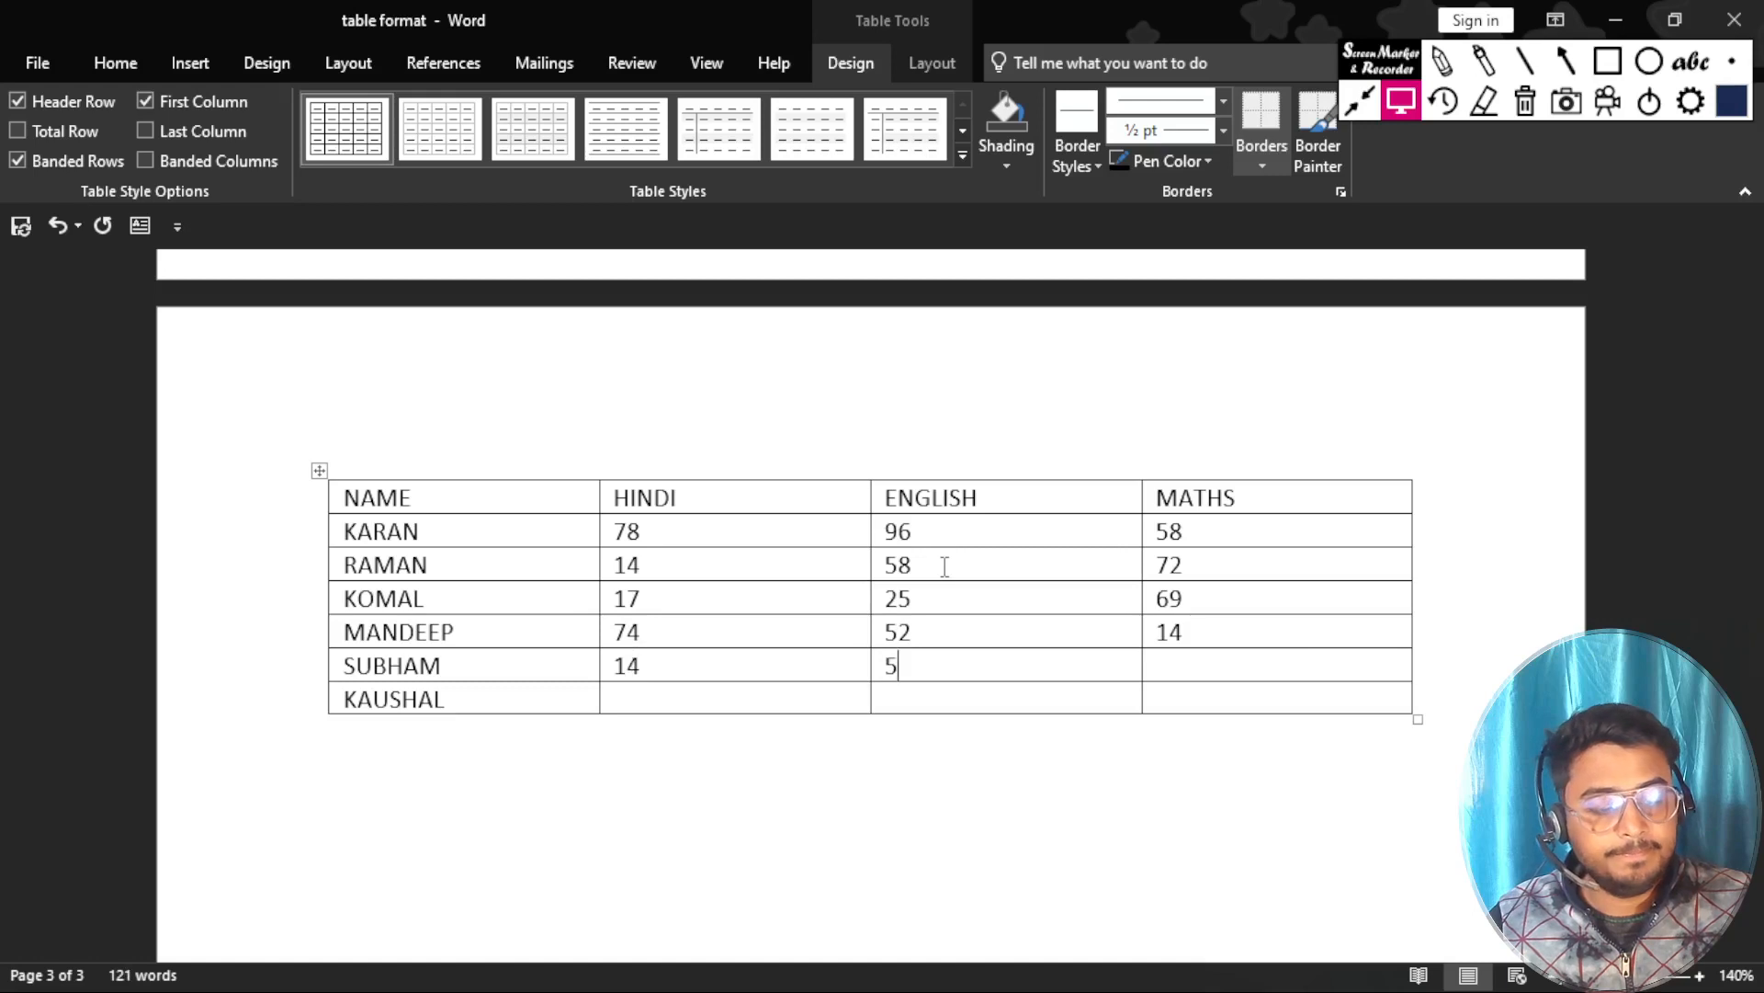
key("Tab")
type("62")
Enter the last student's marks in the seventh row: HINDI 14, ENGLISH 25 and MATHS 36.
key("Tab")
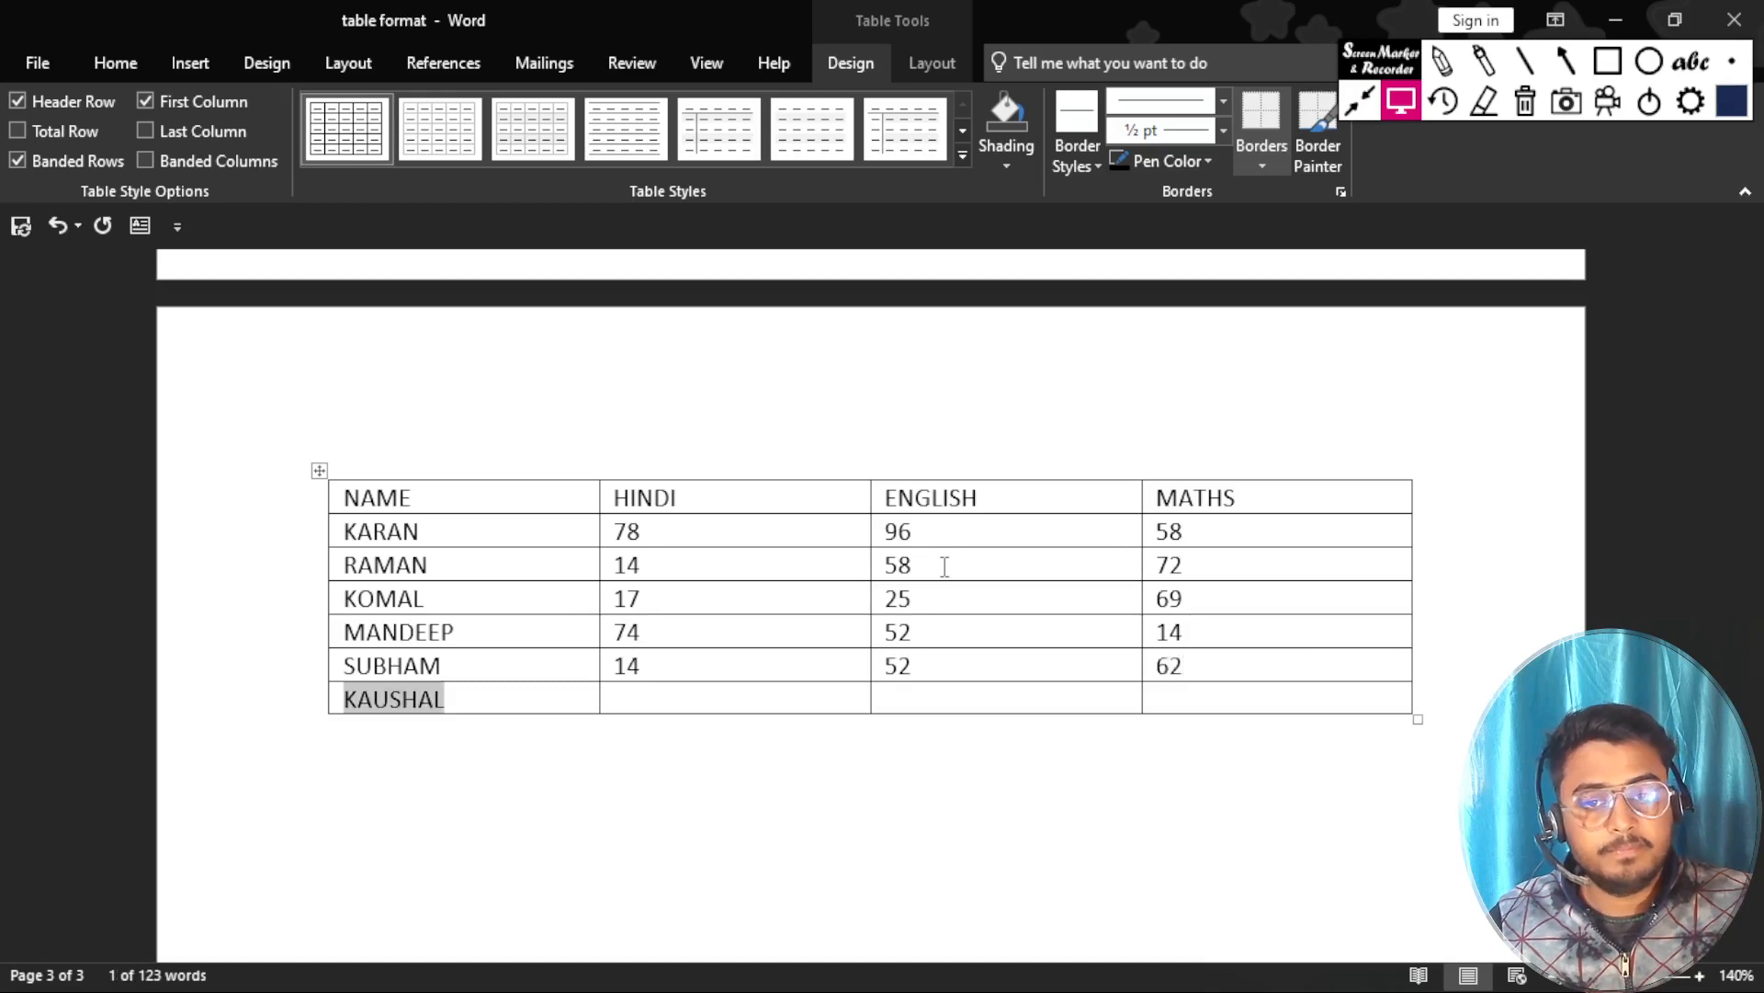
key("Tab")
type("14")
key("Tab")
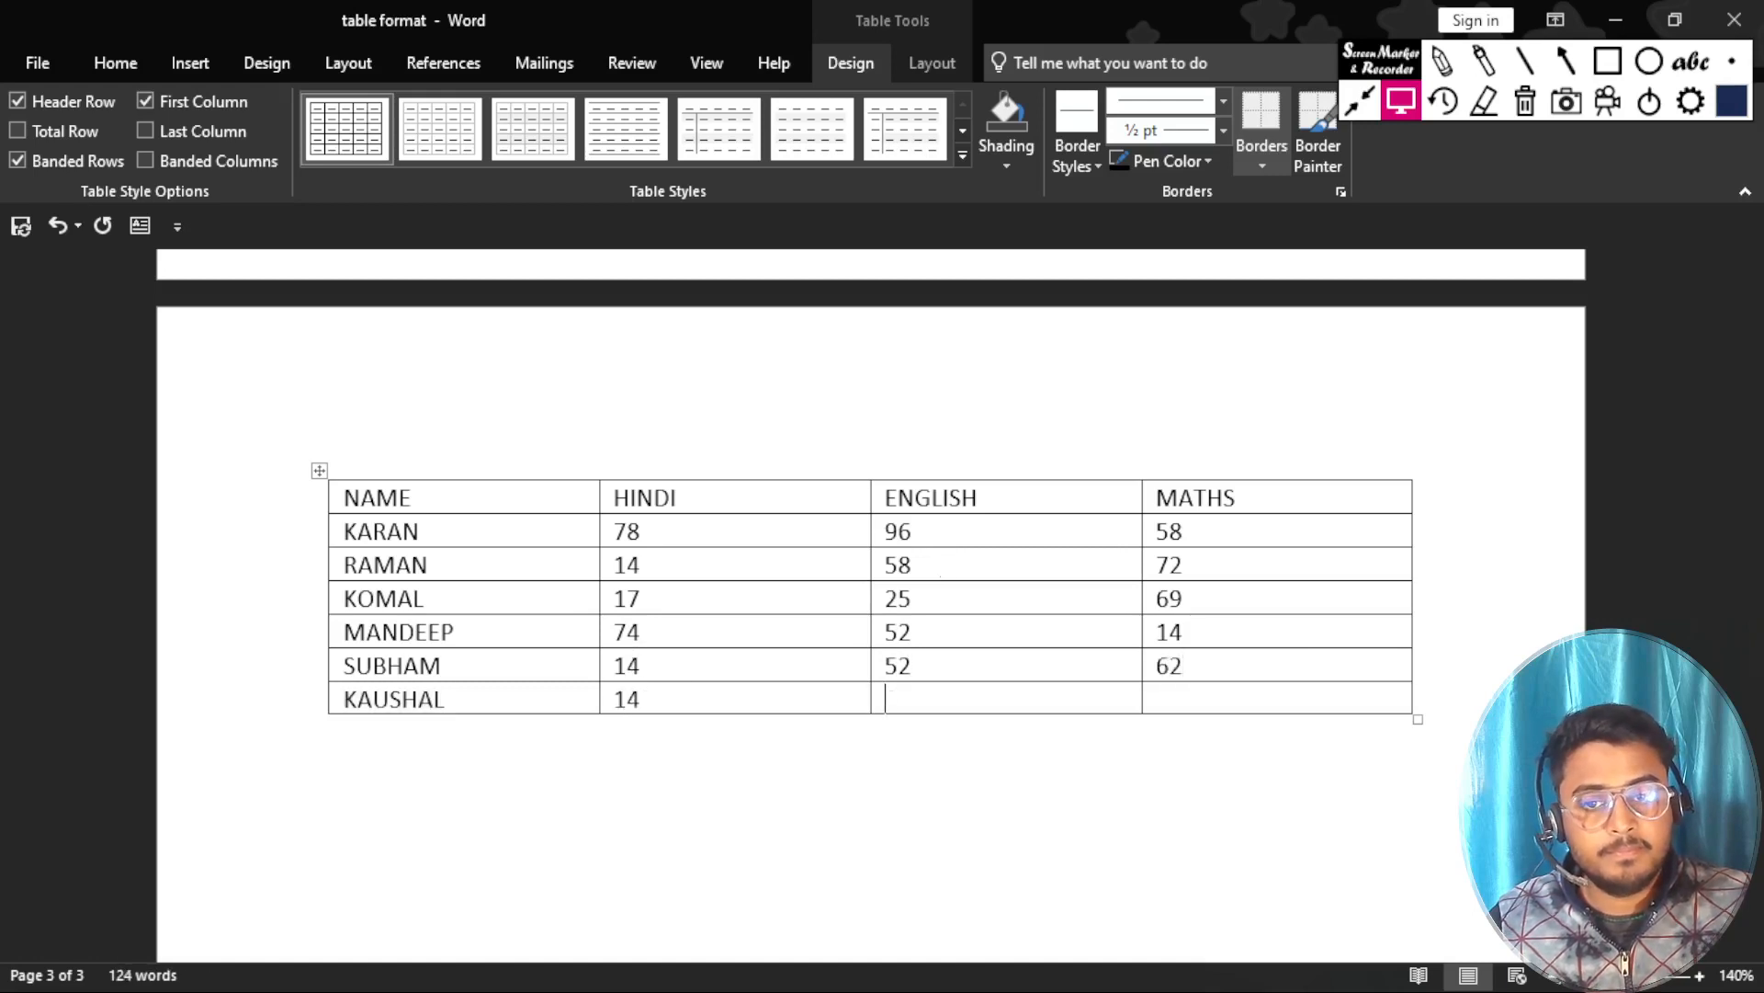
type("256")
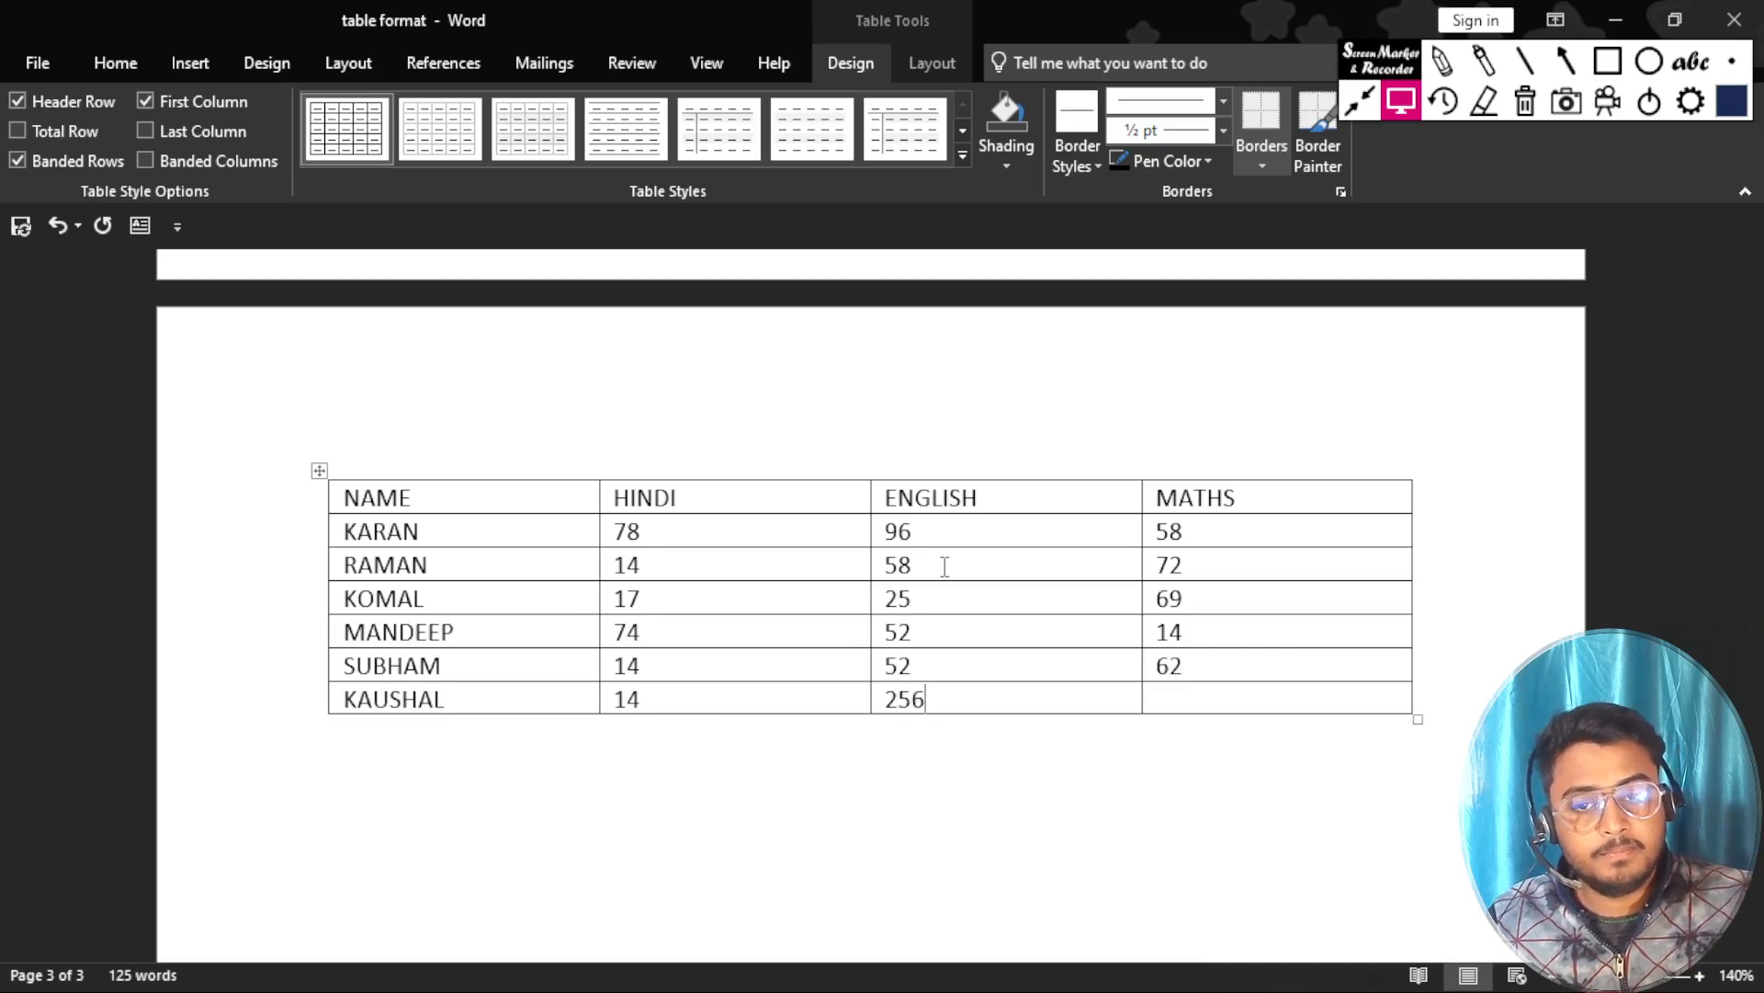
key("BackSpace")
type("36")
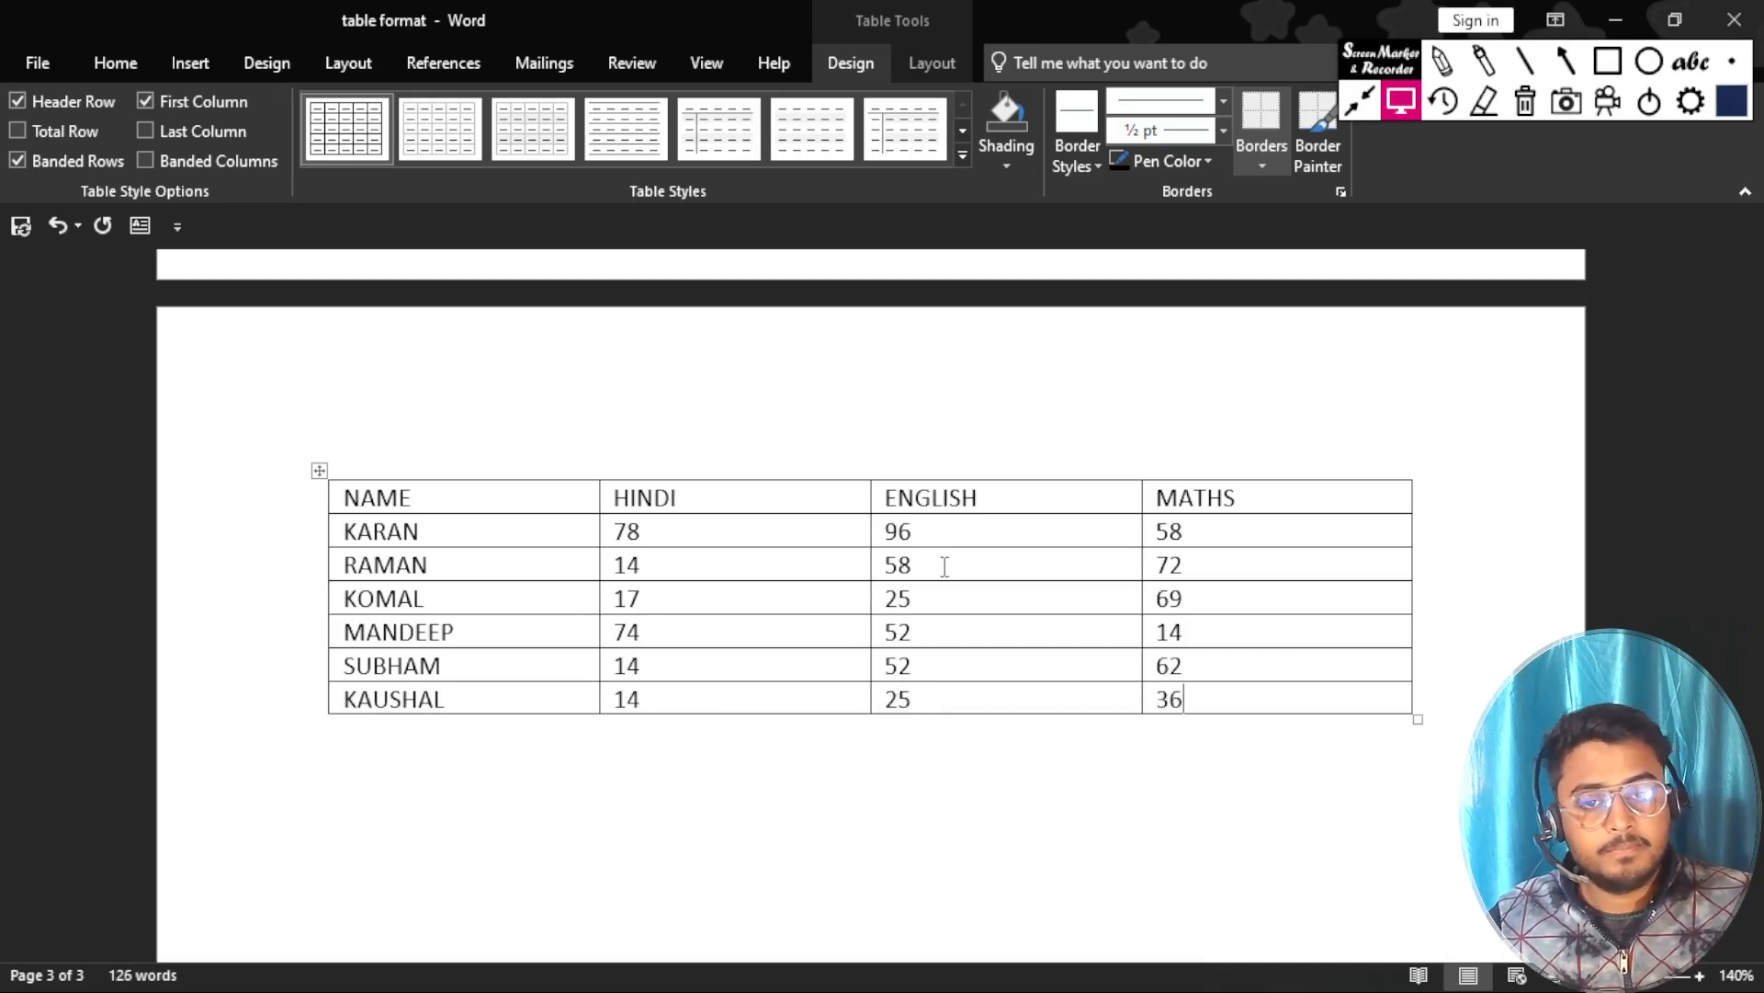
scroll(650, 602, "up", 5)
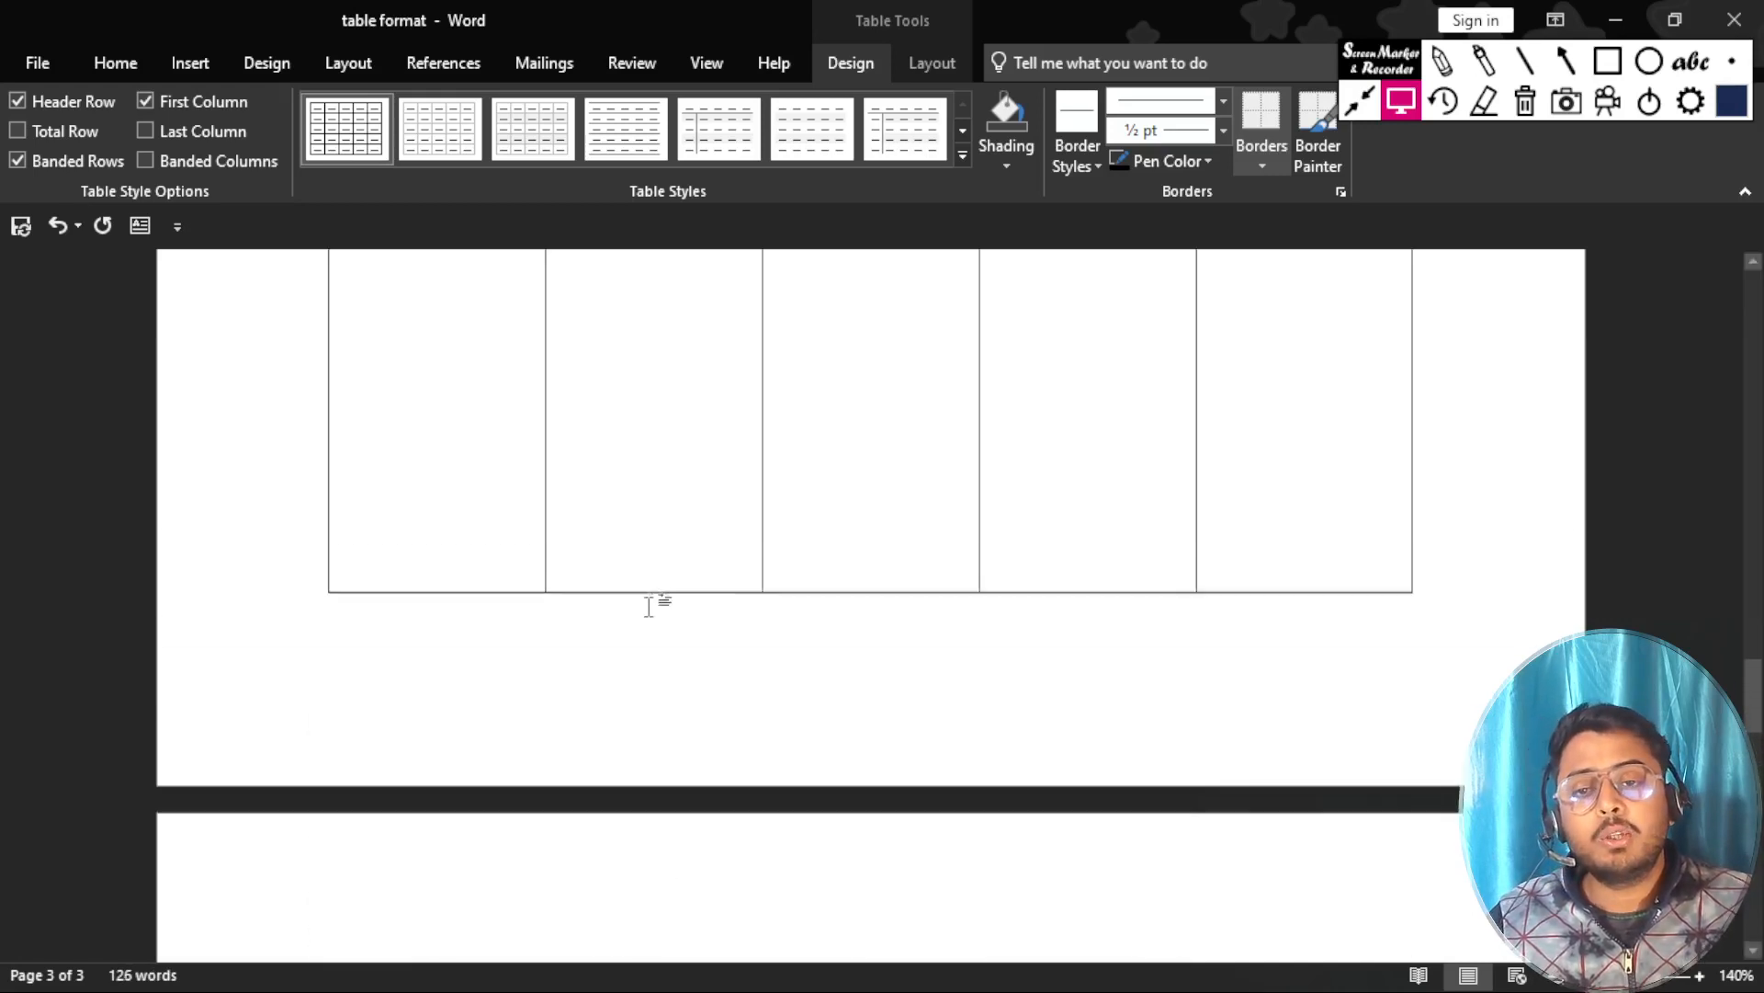
scroll(651, 599, "down", 3)
scroll(650, 599, "up", 7)
scroll(649, 610, "down", 5)
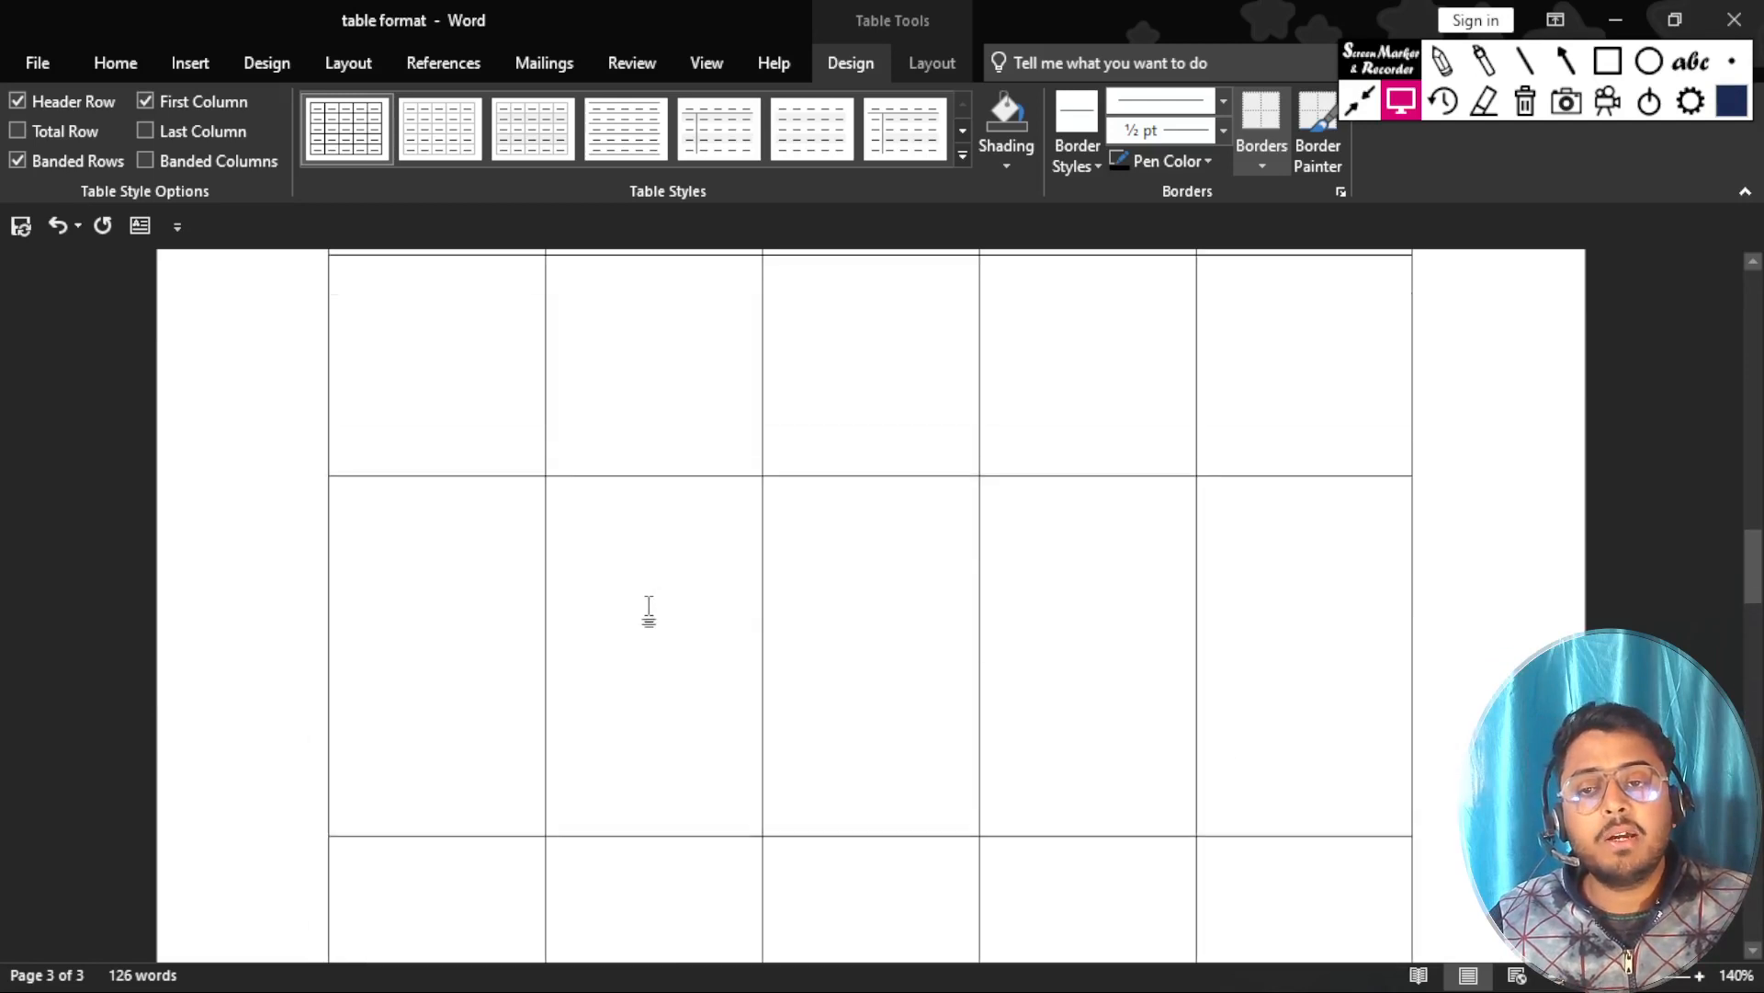
scroll(650, 603, "up", 1)
left_click(446, 841)
scroll(450, 818, "down", 5)
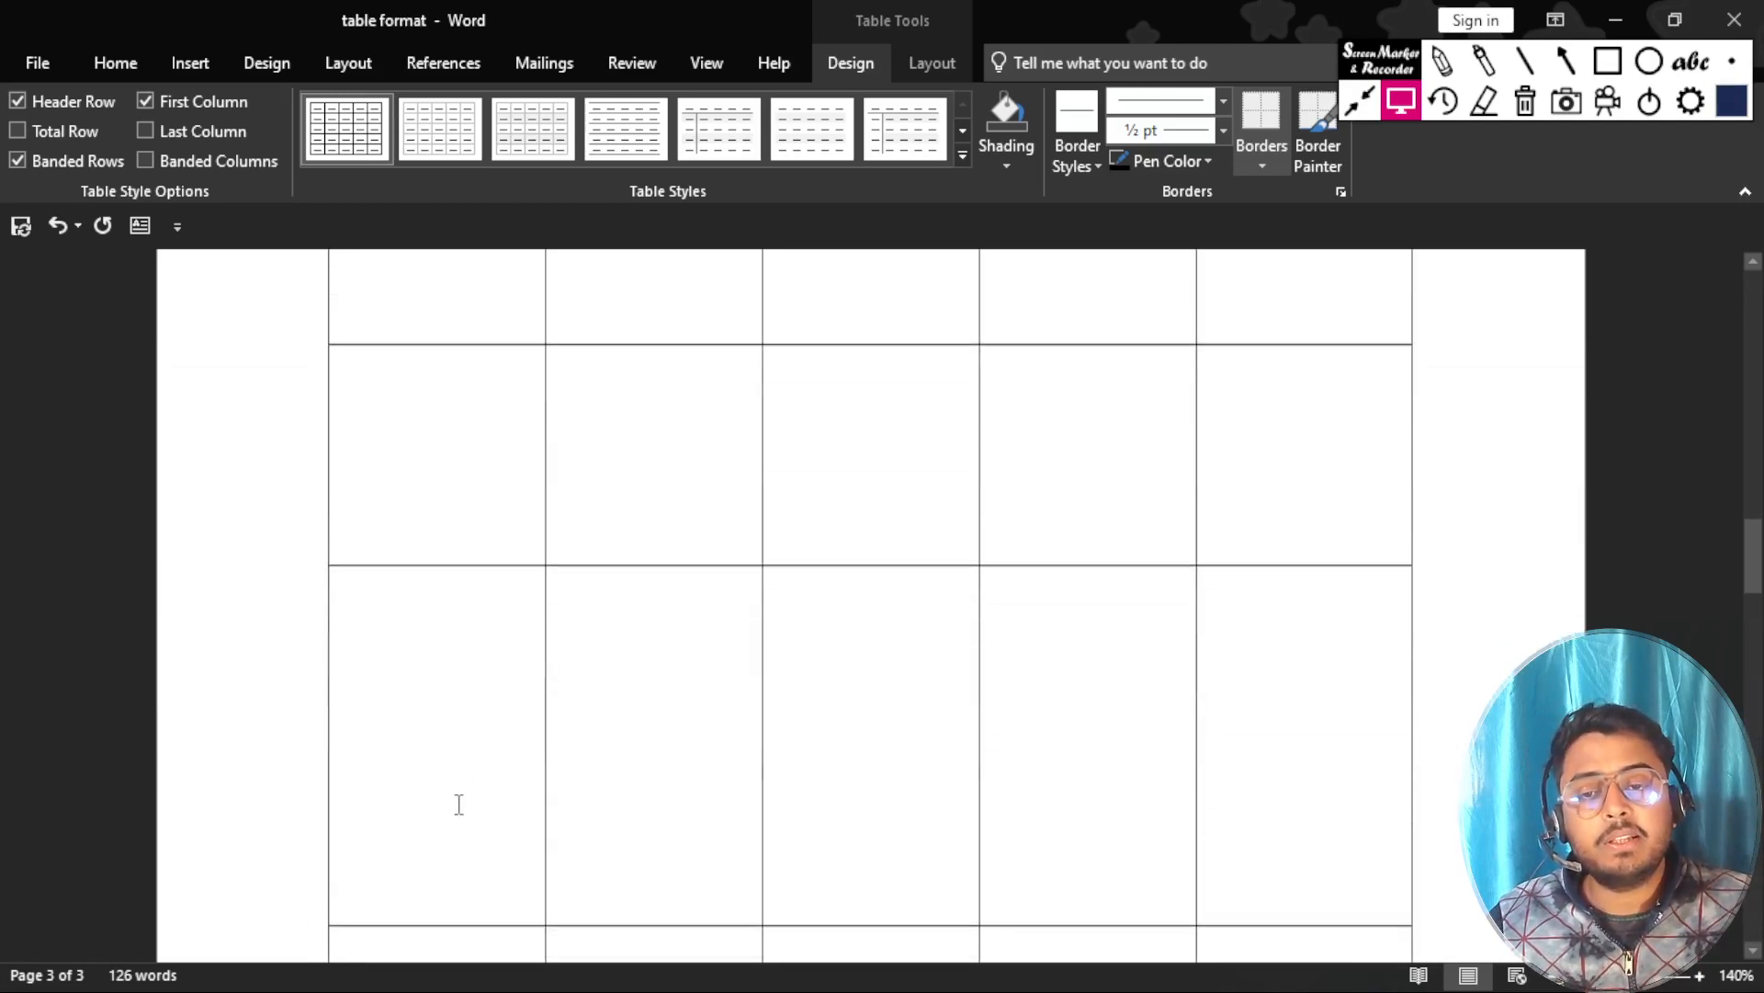
Select the whole empty five-column table above the marks table and delete it.
scroll(455, 533, "up", 3)
scroll(462, 528, "down", 2)
scroll(462, 534, "up", 1)
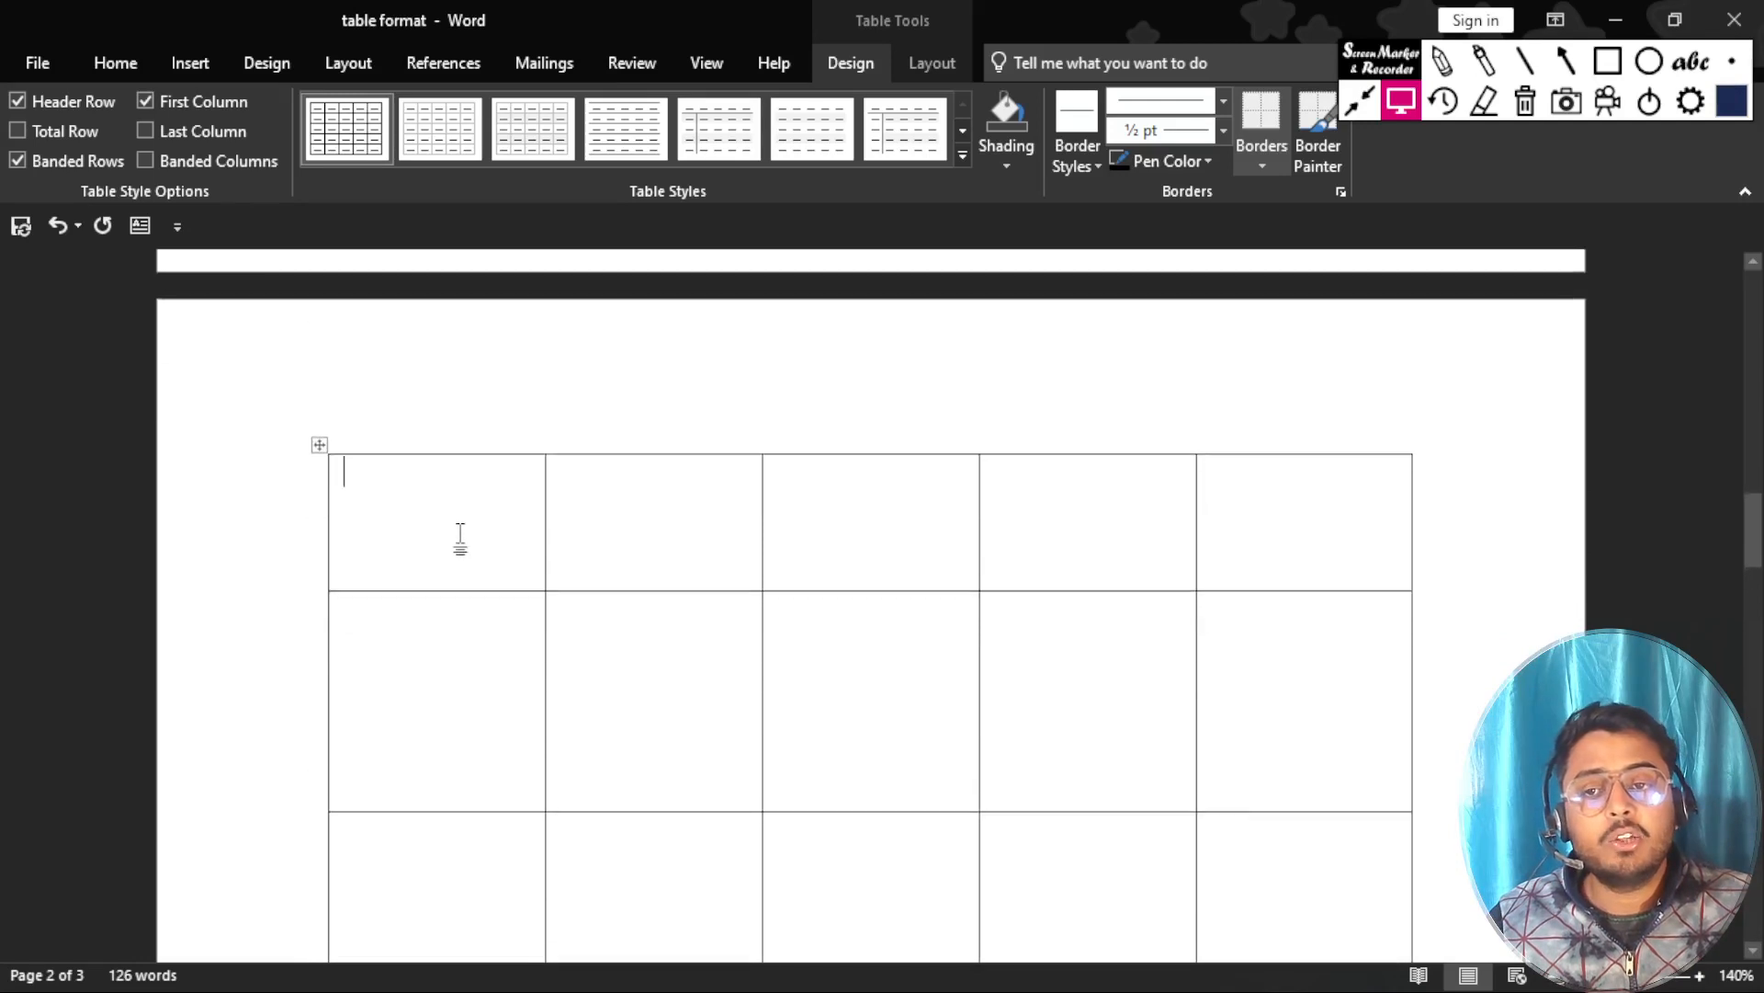
left_click(315, 453)
left_click(349, 477)
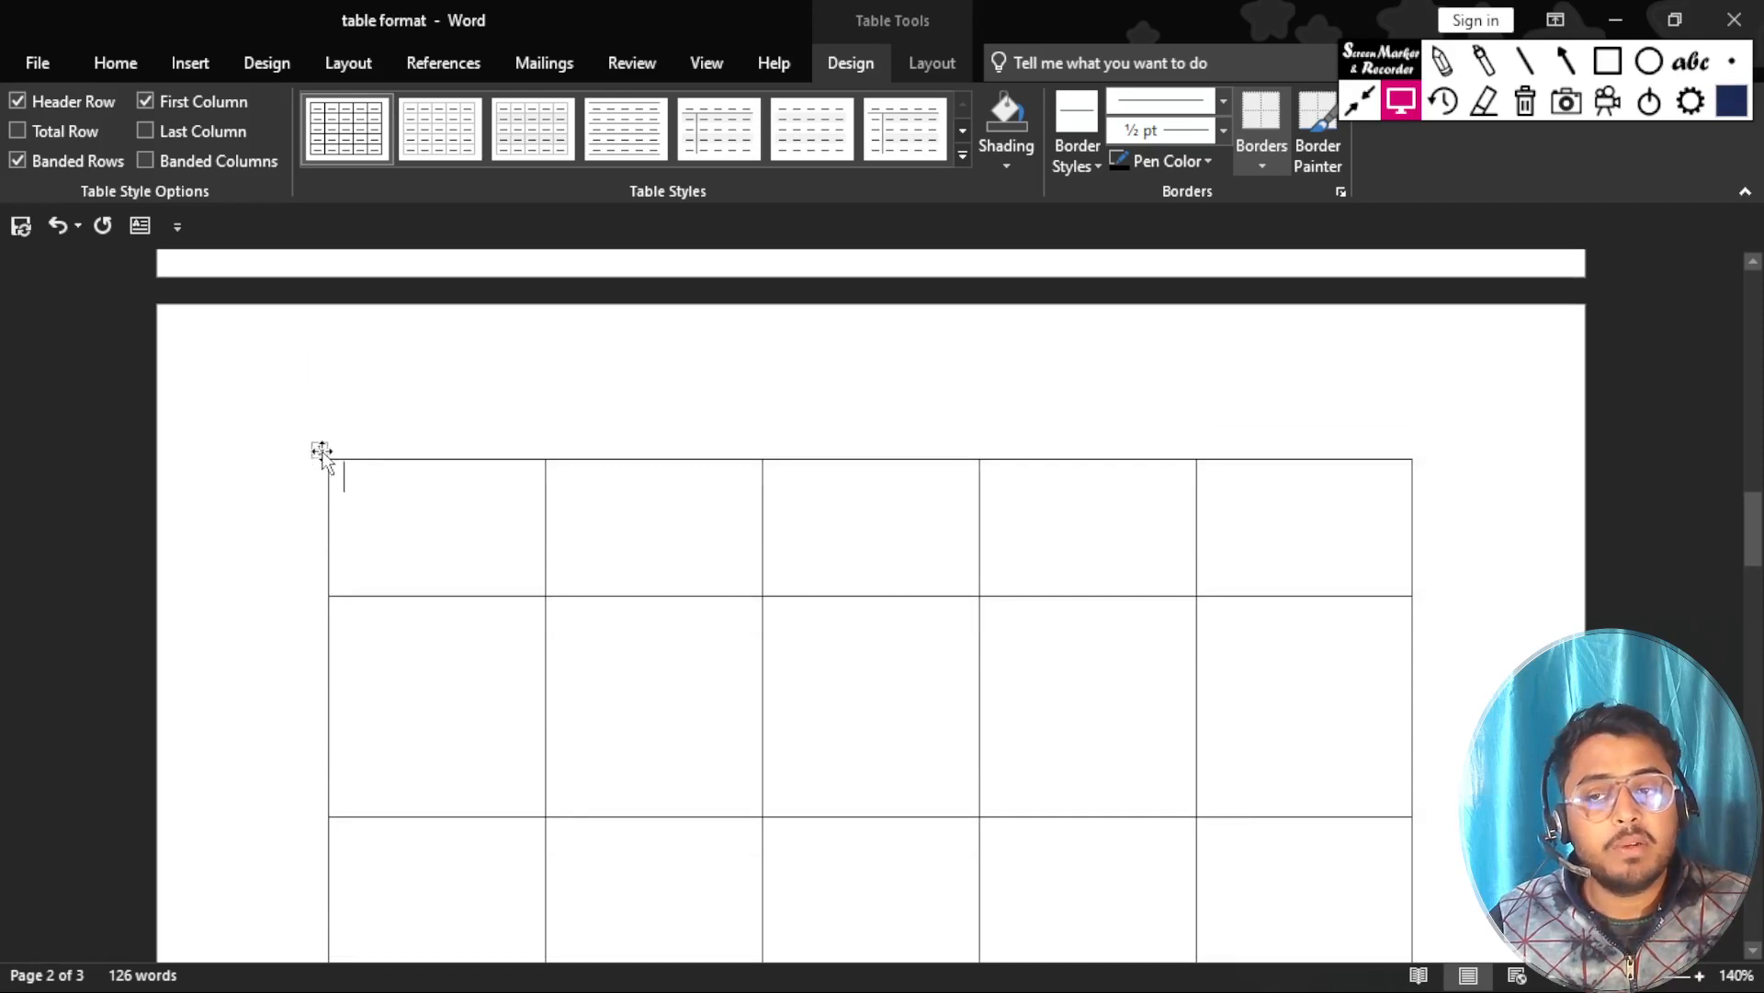
left_click(322, 452)
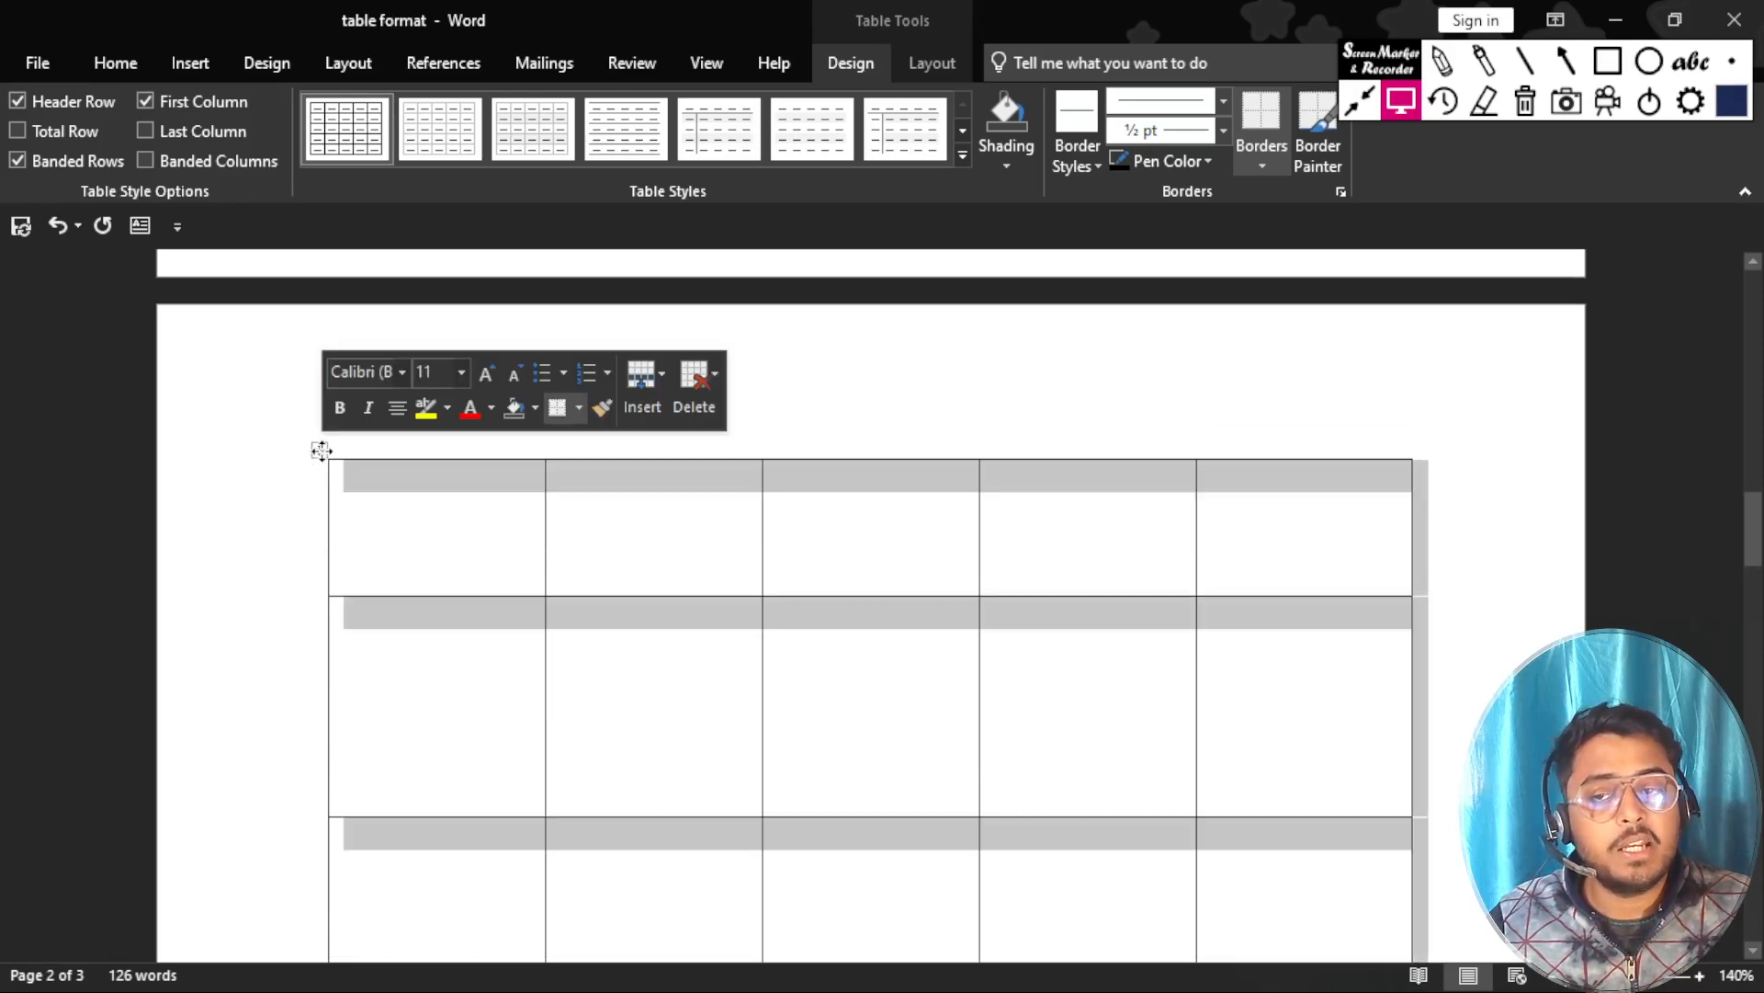
scroll(1034, 591, "down", 4)
scroll(1035, 591, "down", 3)
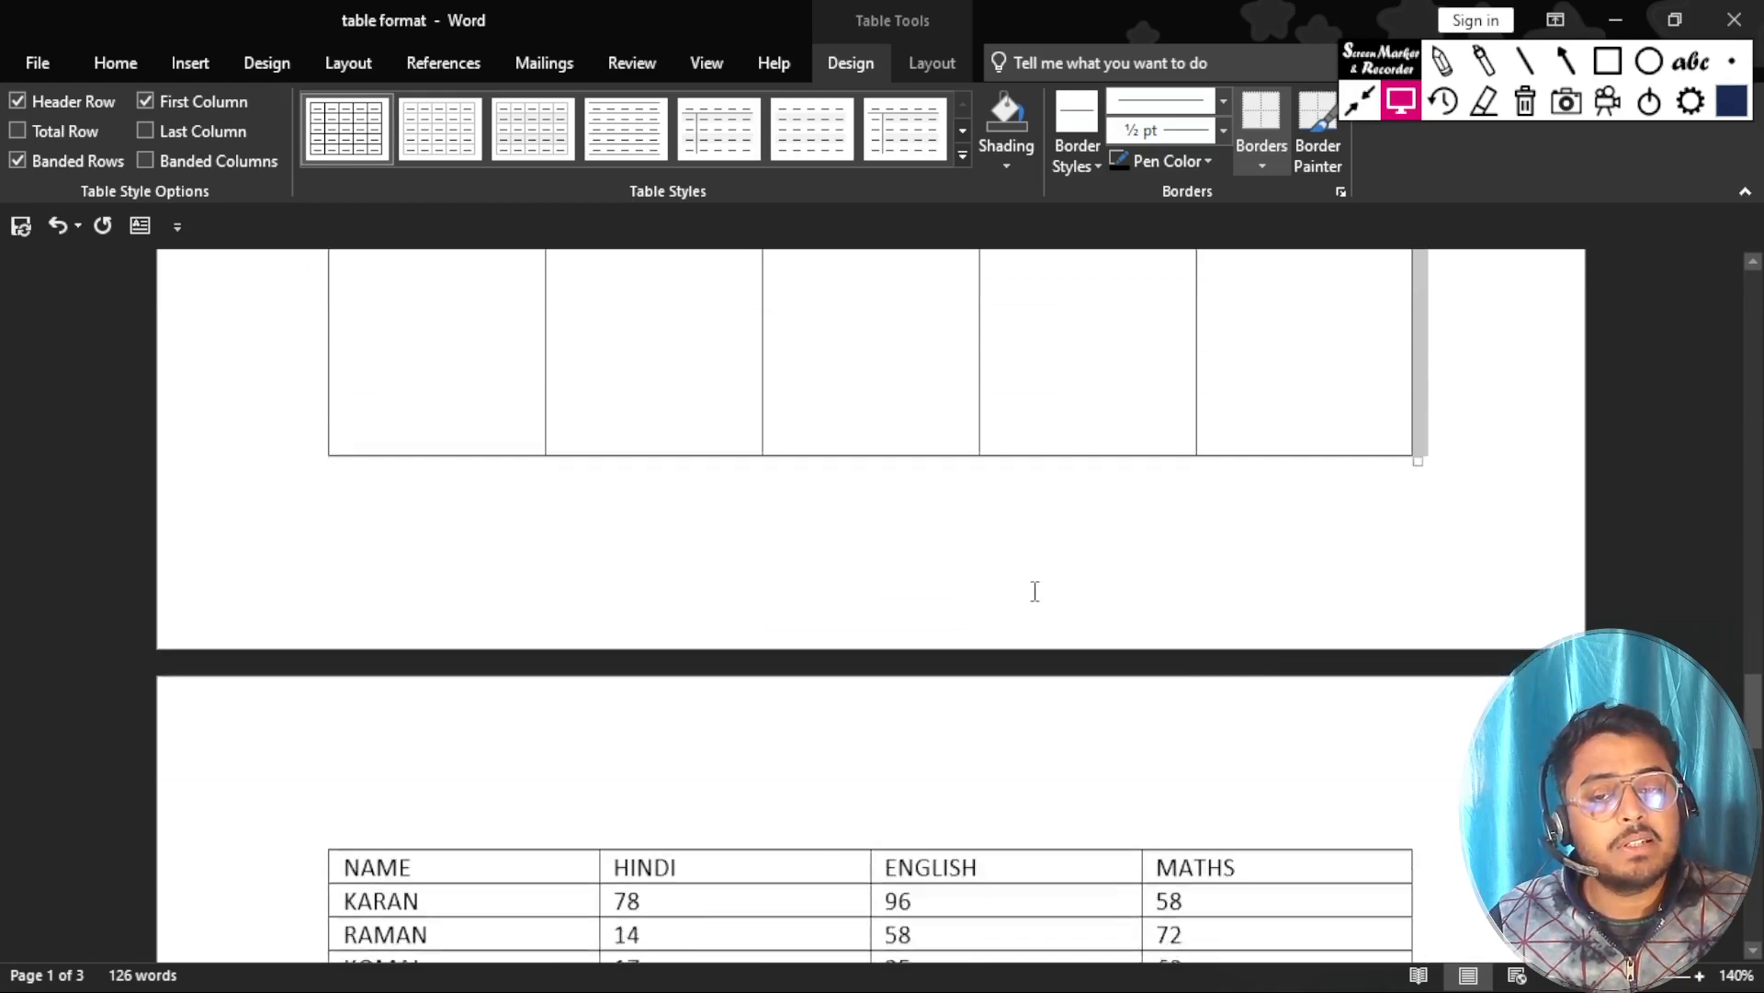
scroll(1039, 588, "up", 8)
scroll(1039, 588, "up", 6)
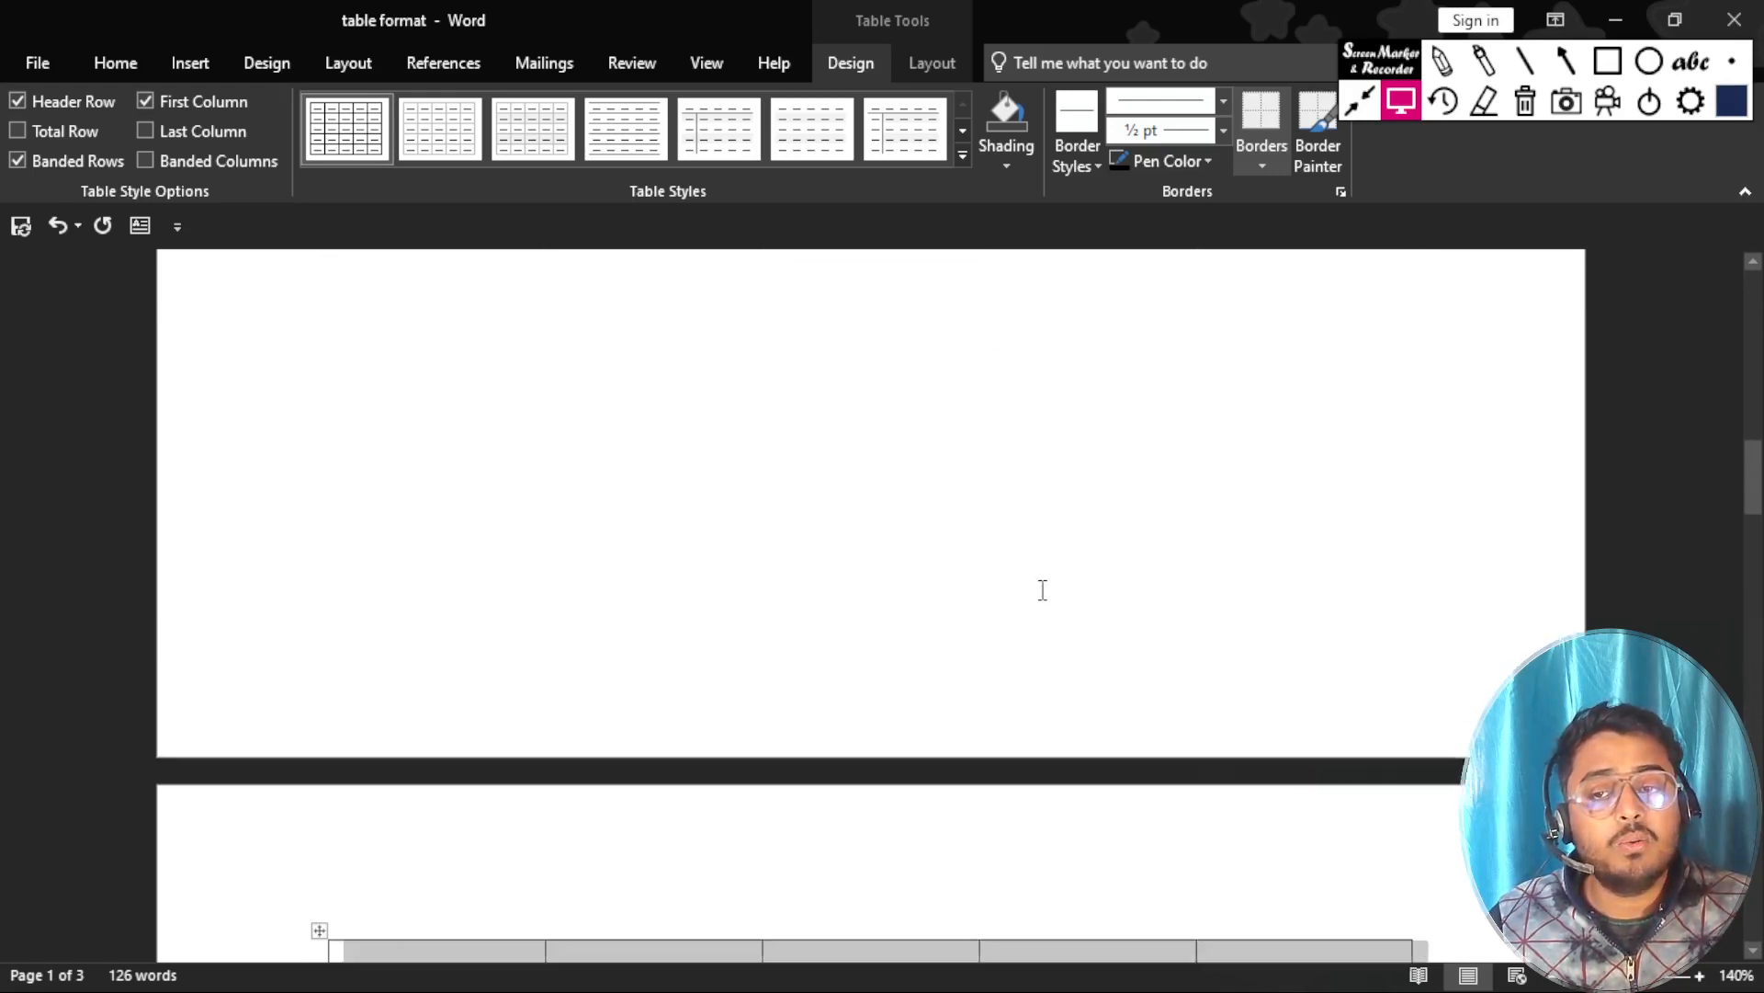
scroll(1040, 590, "down", 5)
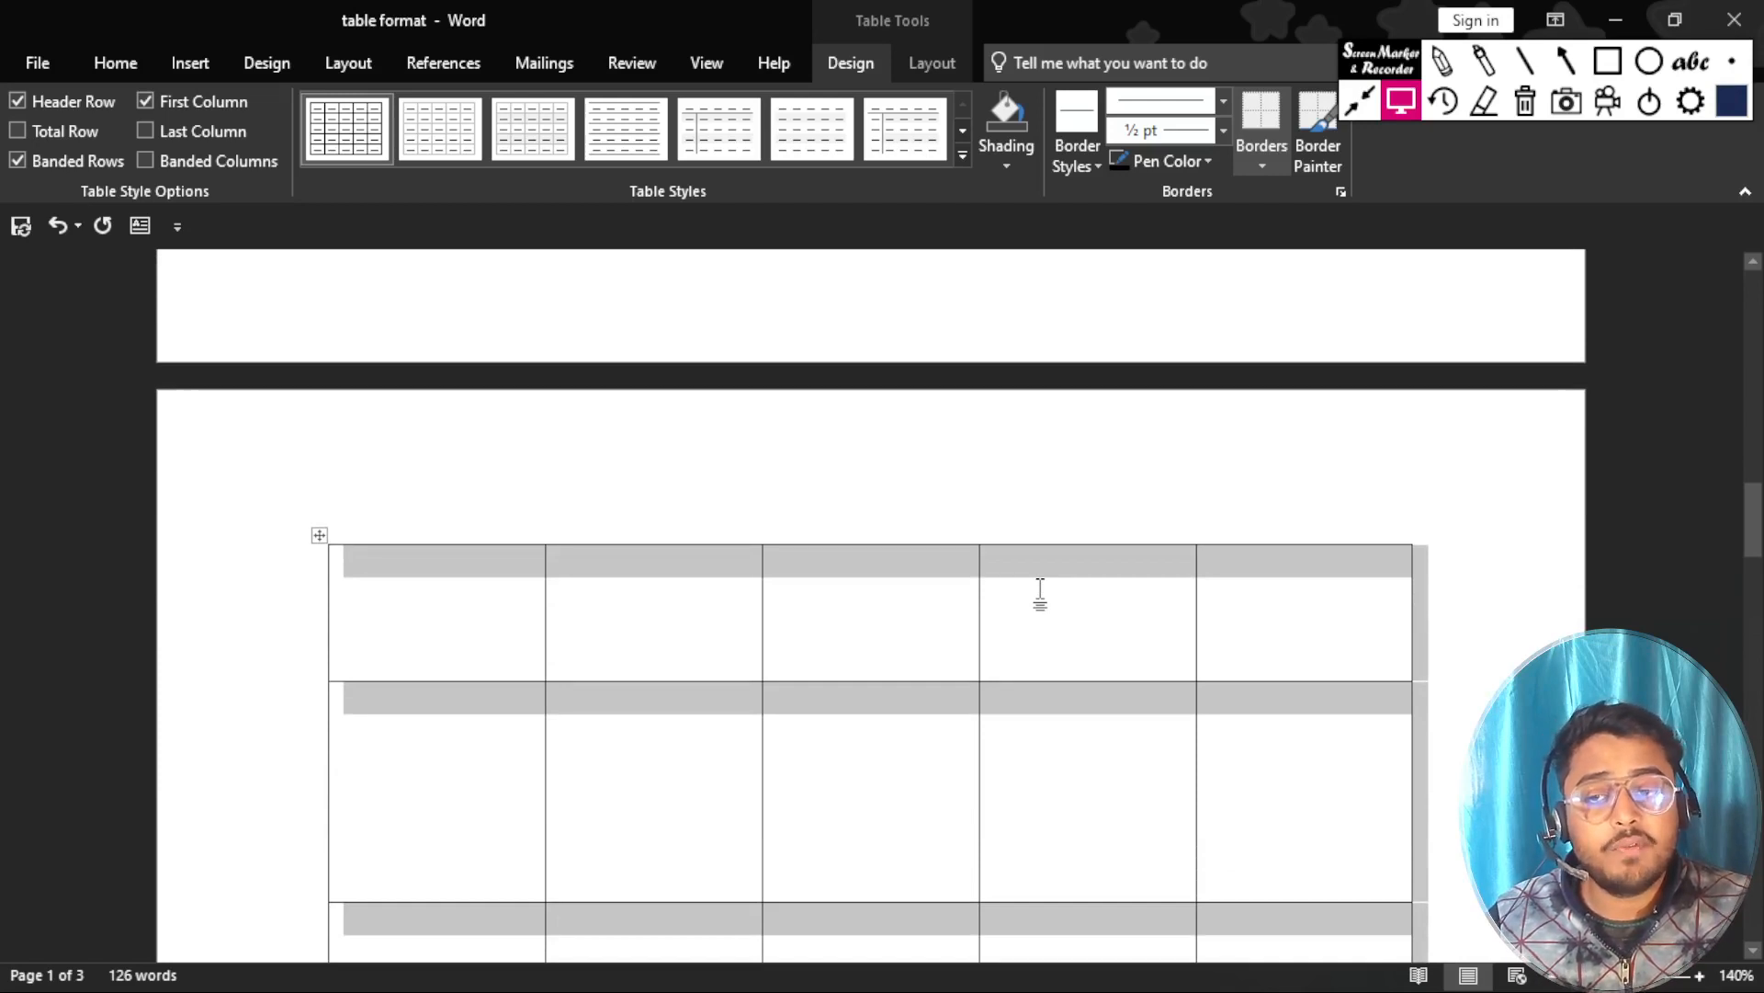
scroll(1043, 591, "up", 5)
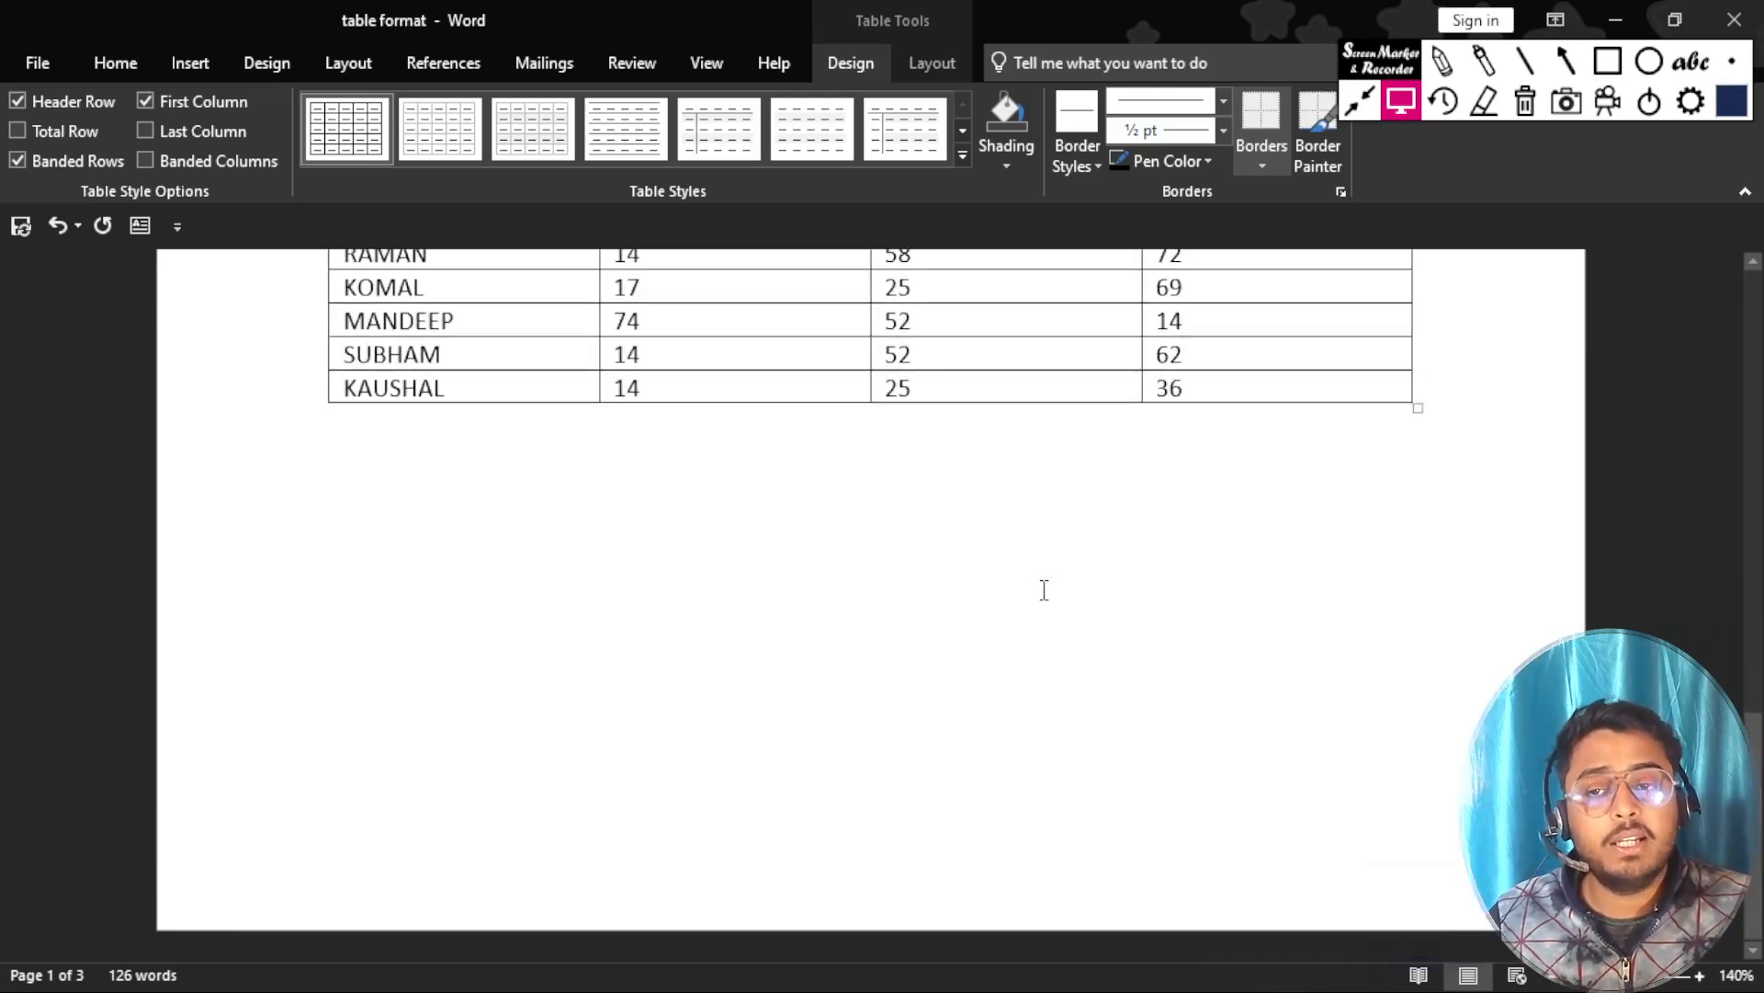
scroll(1044, 590, "up", 10)
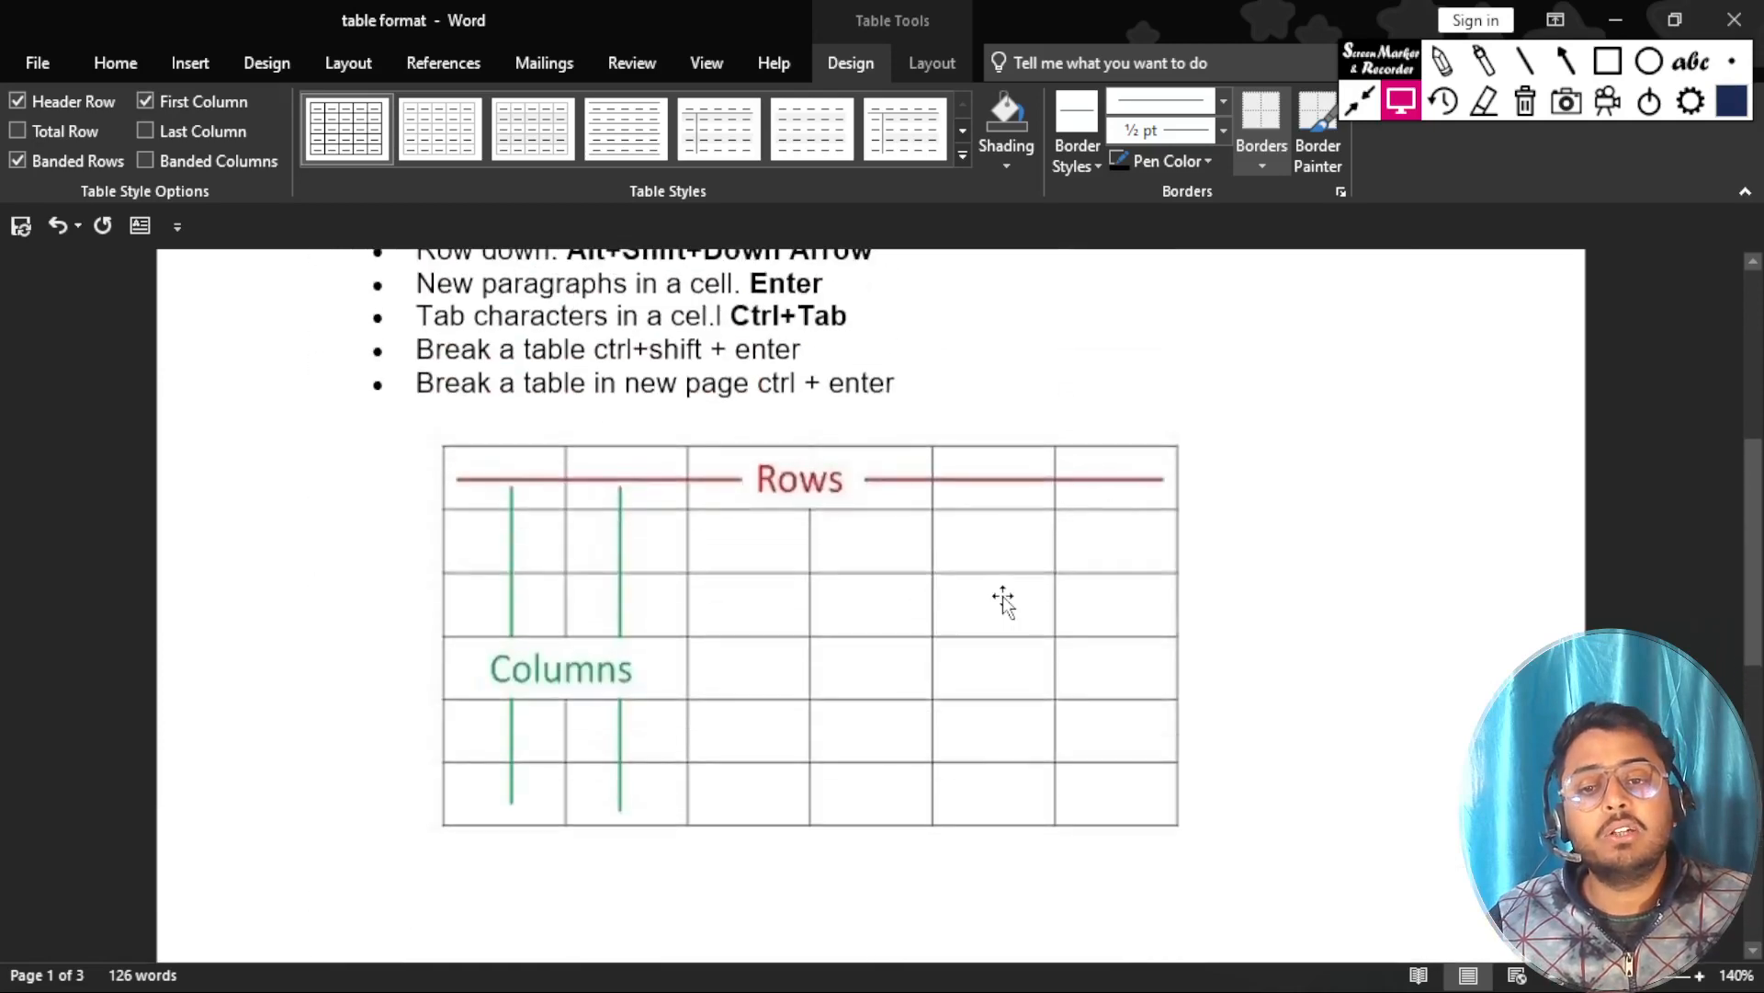
scroll(1004, 598, "down", 5)
scroll(677, 677, "down", 3)
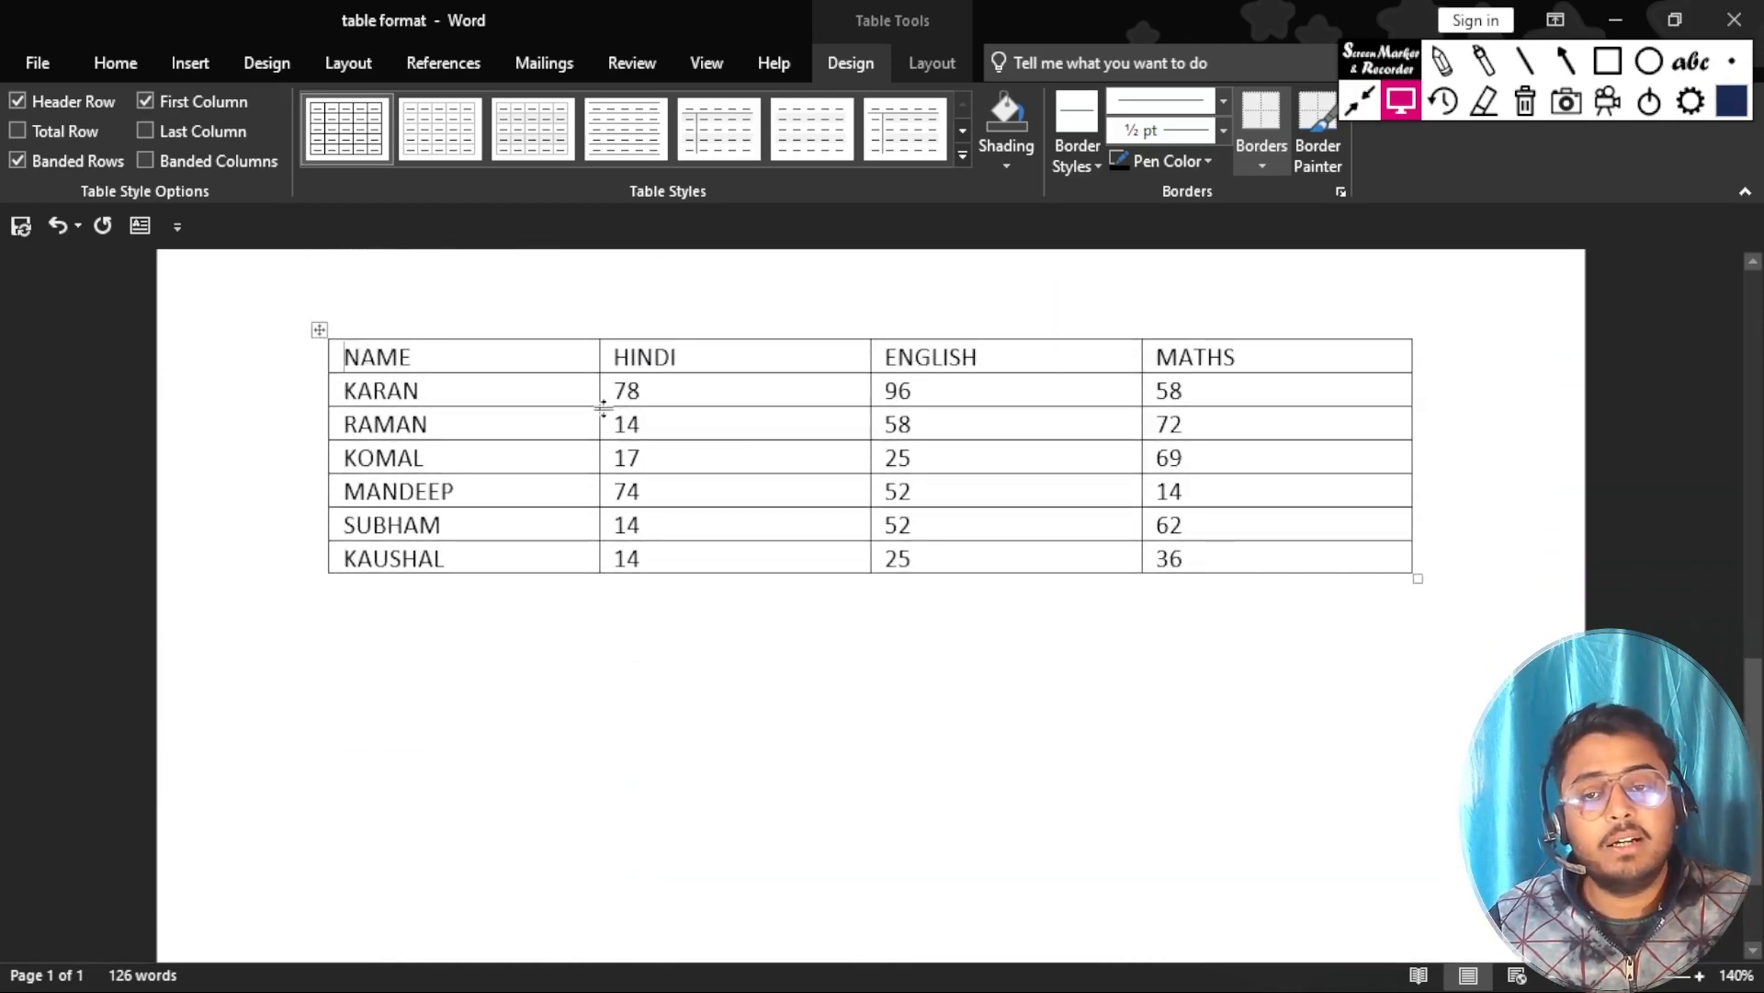
Delete the Rows and Columns illustration below the shortcut list and remove blank lines above the marks table.
scroll(561, 487, "up", 7)
scroll(557, 484, "up", 7)
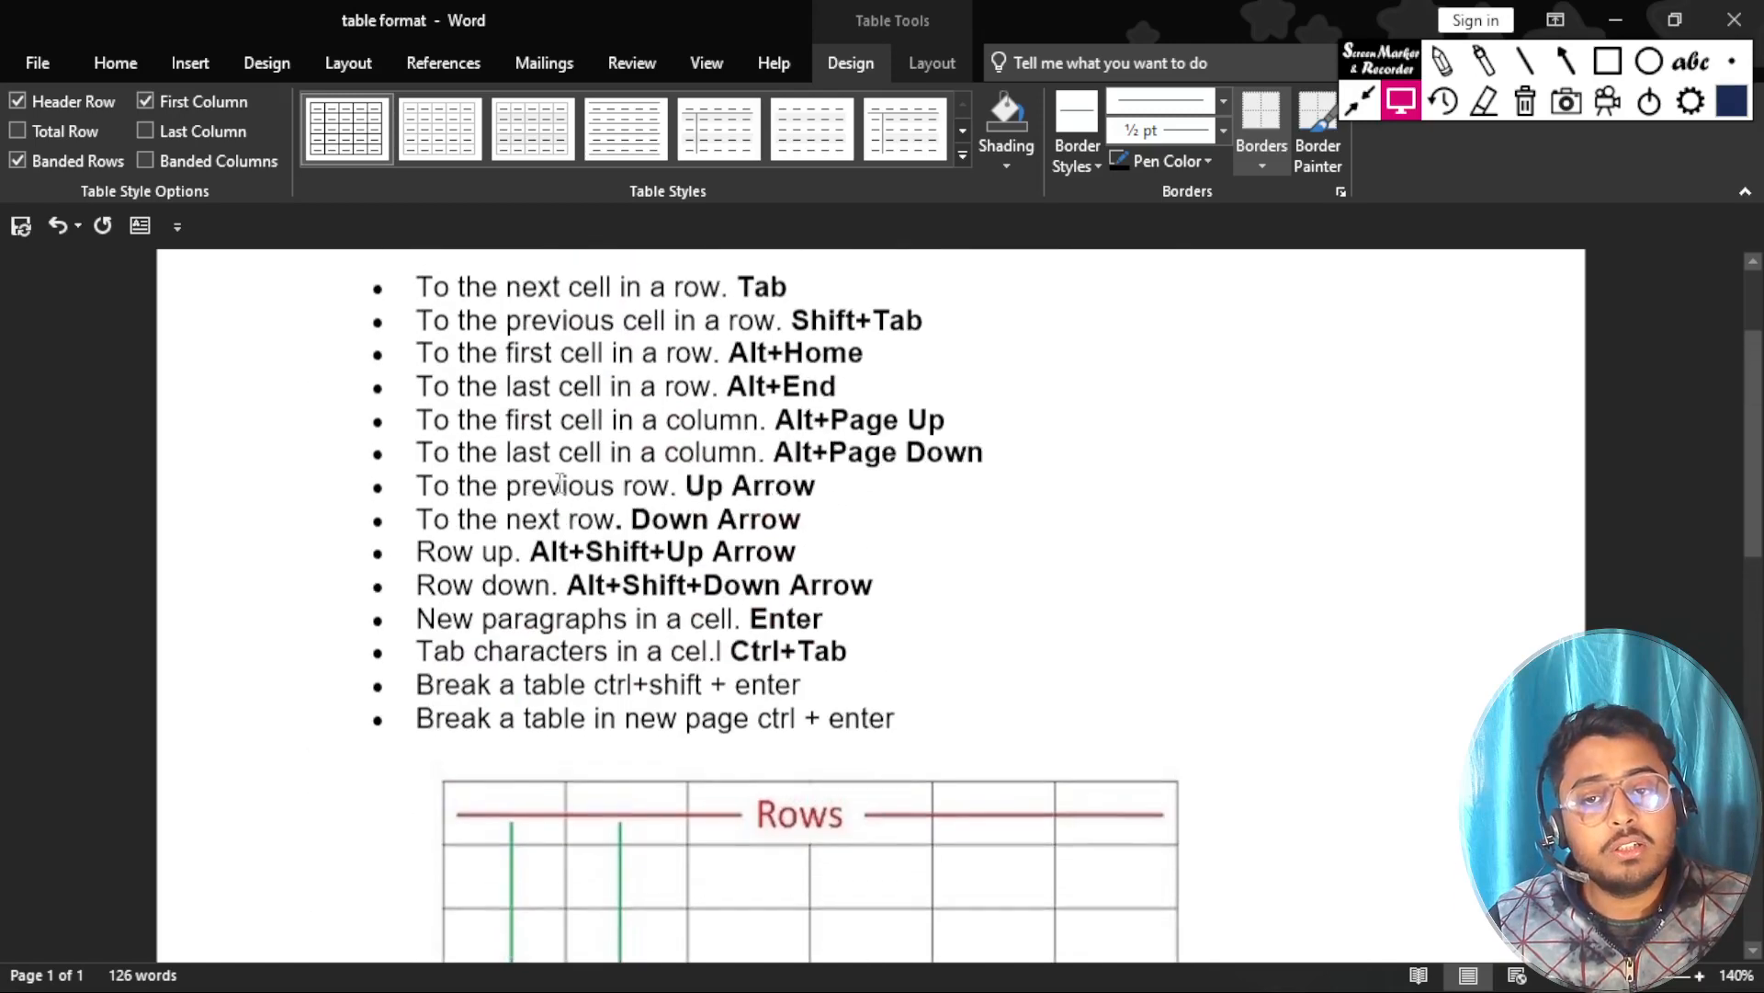
scroll(558, 484, "up", 2)
scroll(558, 484, "down", 3)
scroll(559, 485, "down", 4)
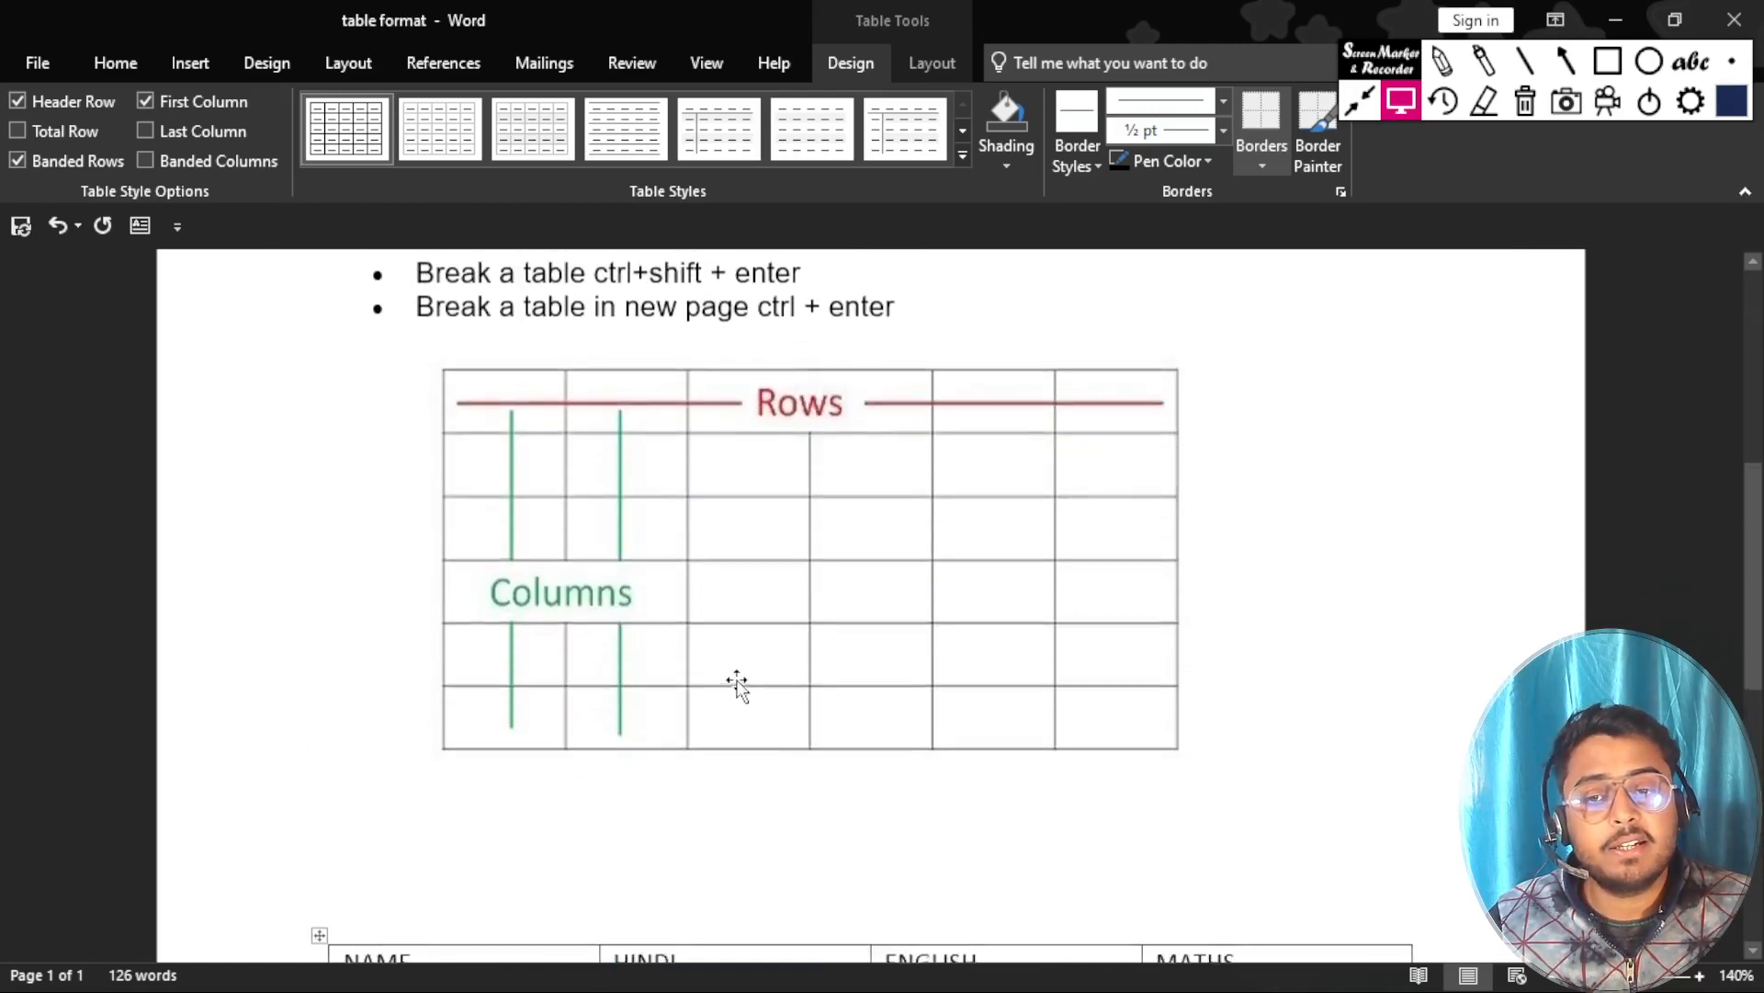
left_click(721, 607)
key("Delete")
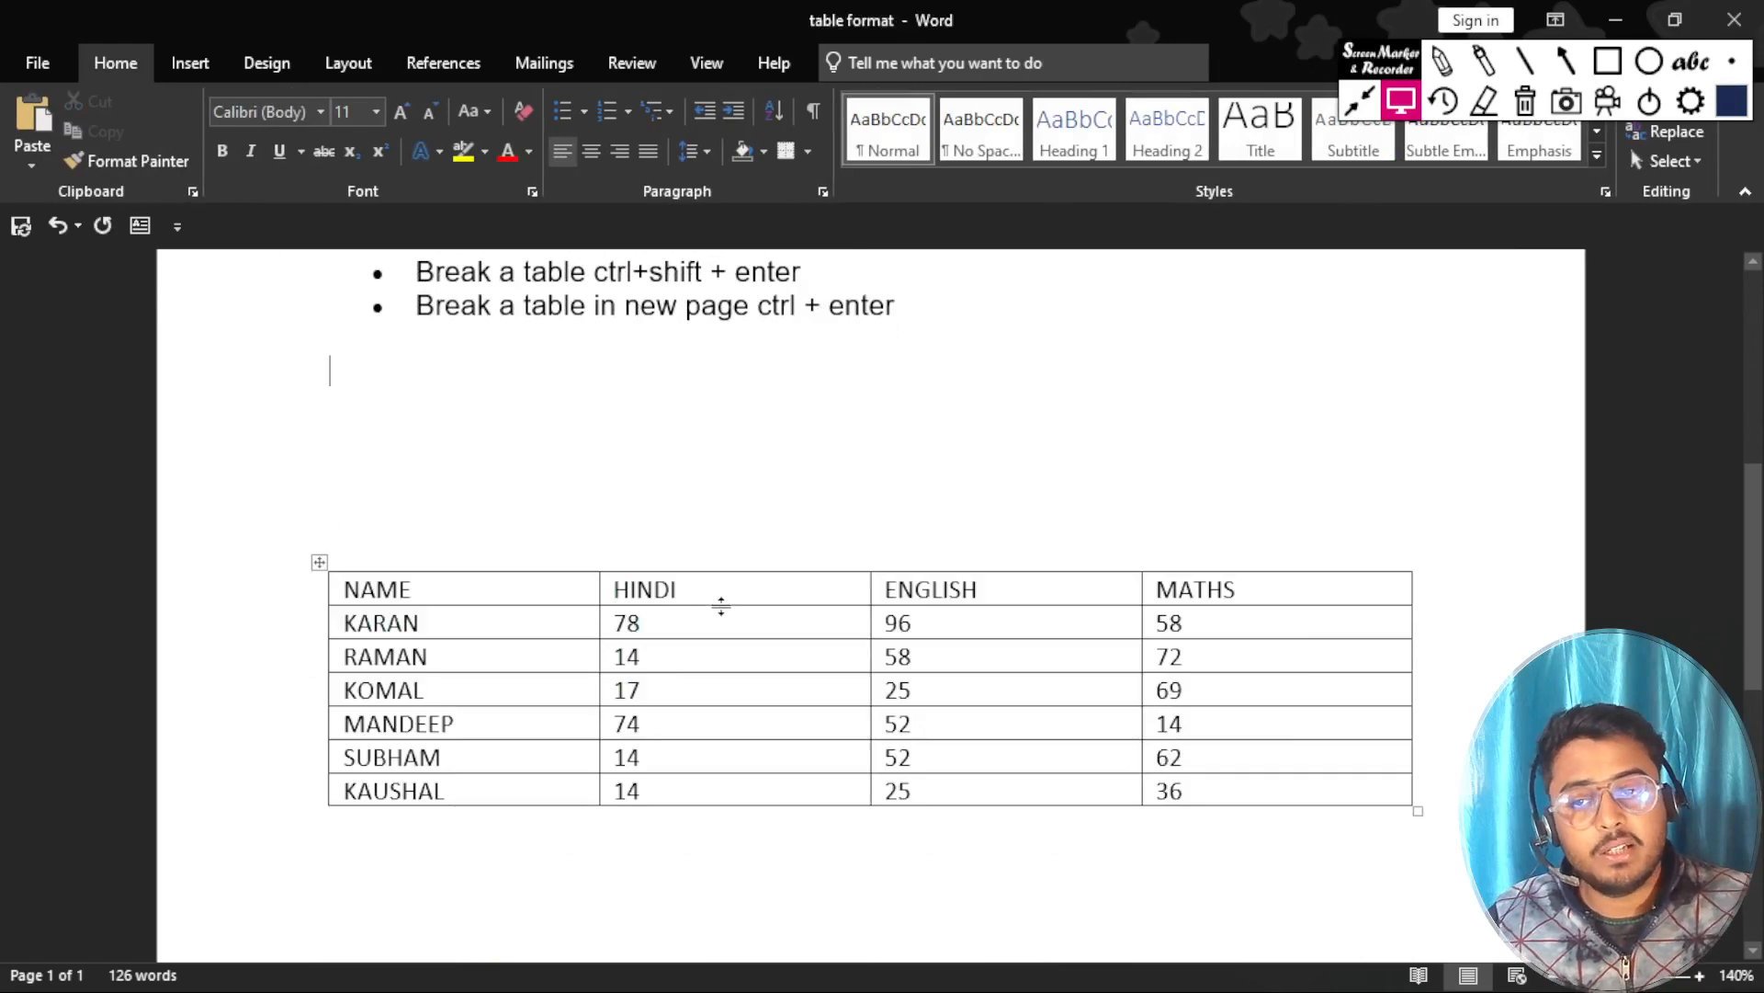
key("BackSpace")
key("BackSpace")
key("BackSpace")
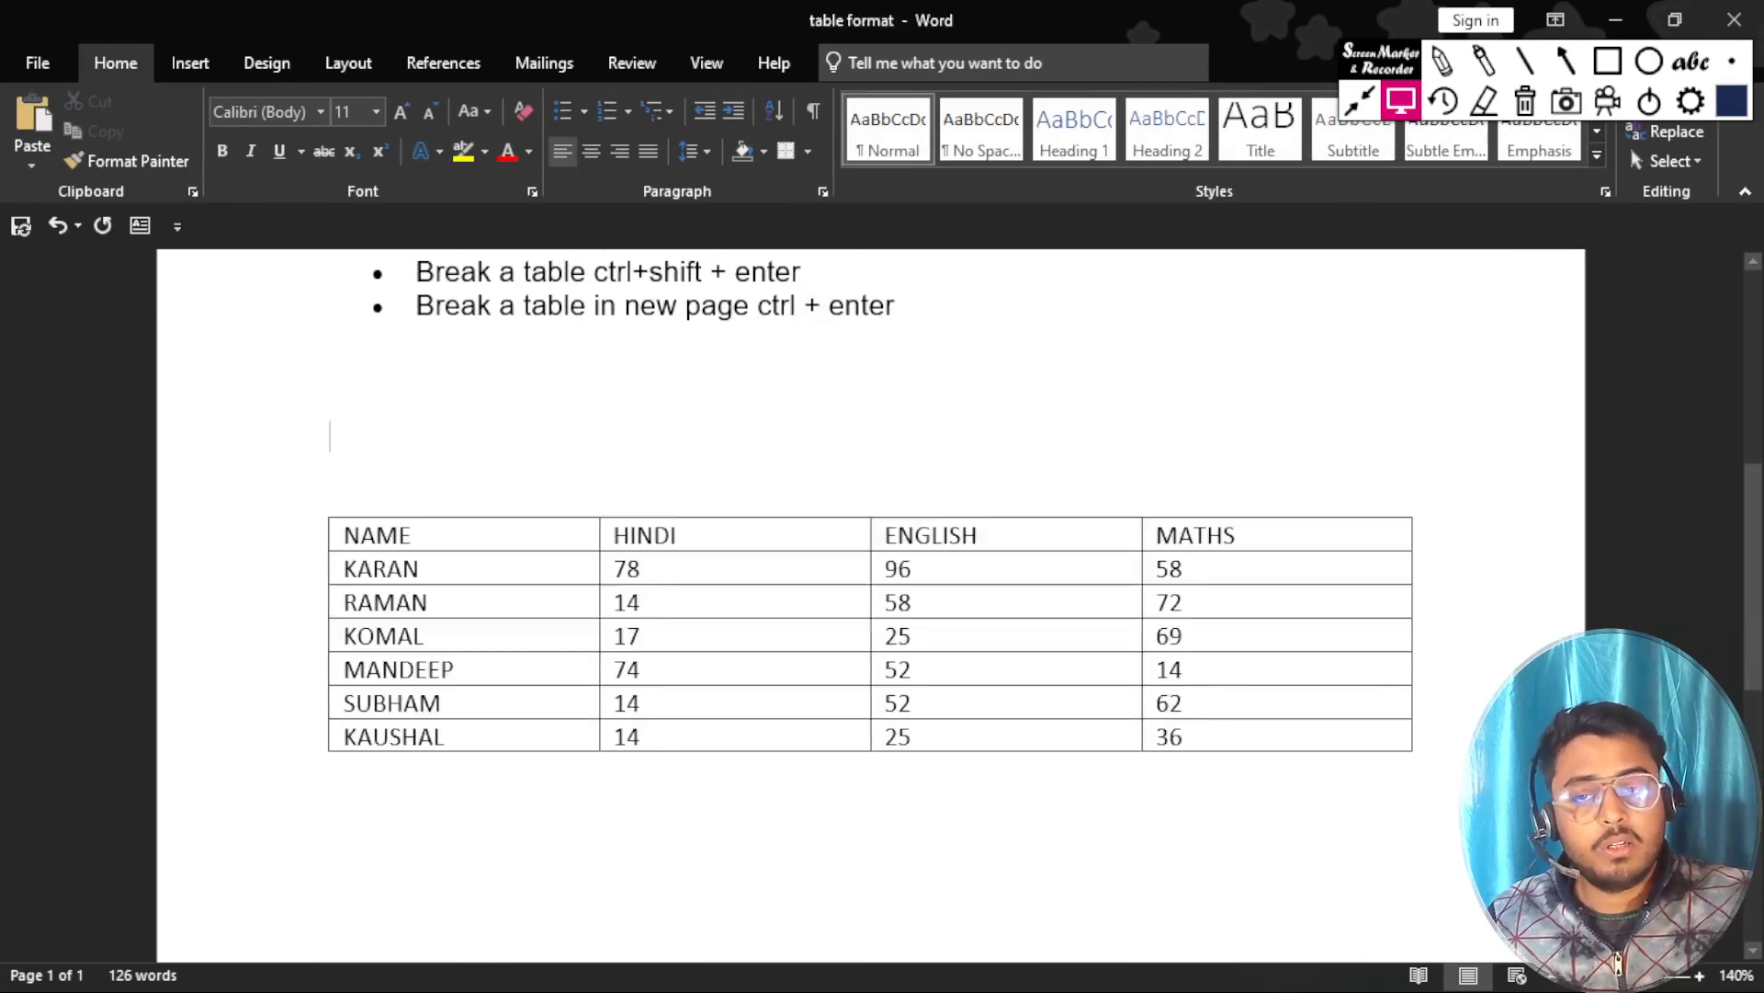
Move forward six cells through the marks table, starting from the first student's name cell.
scroll(566, 285, "up", 5)
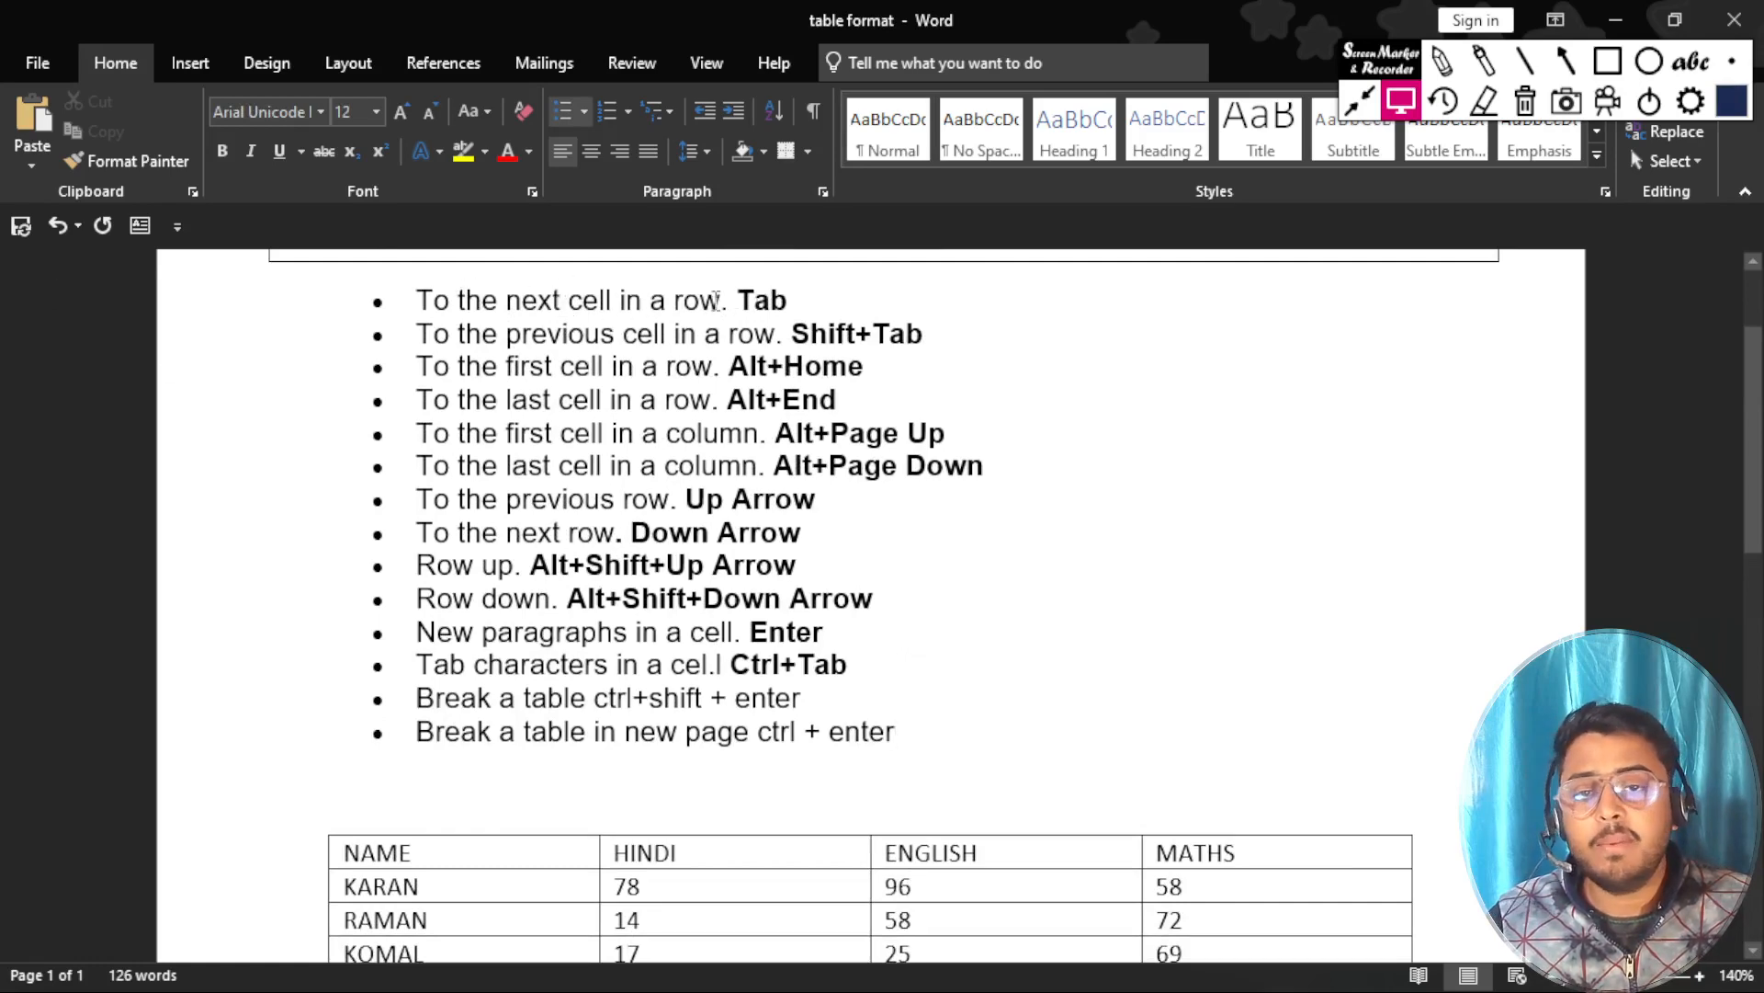
scroll(583, 701, "down", 3)
left_click(513, 634)
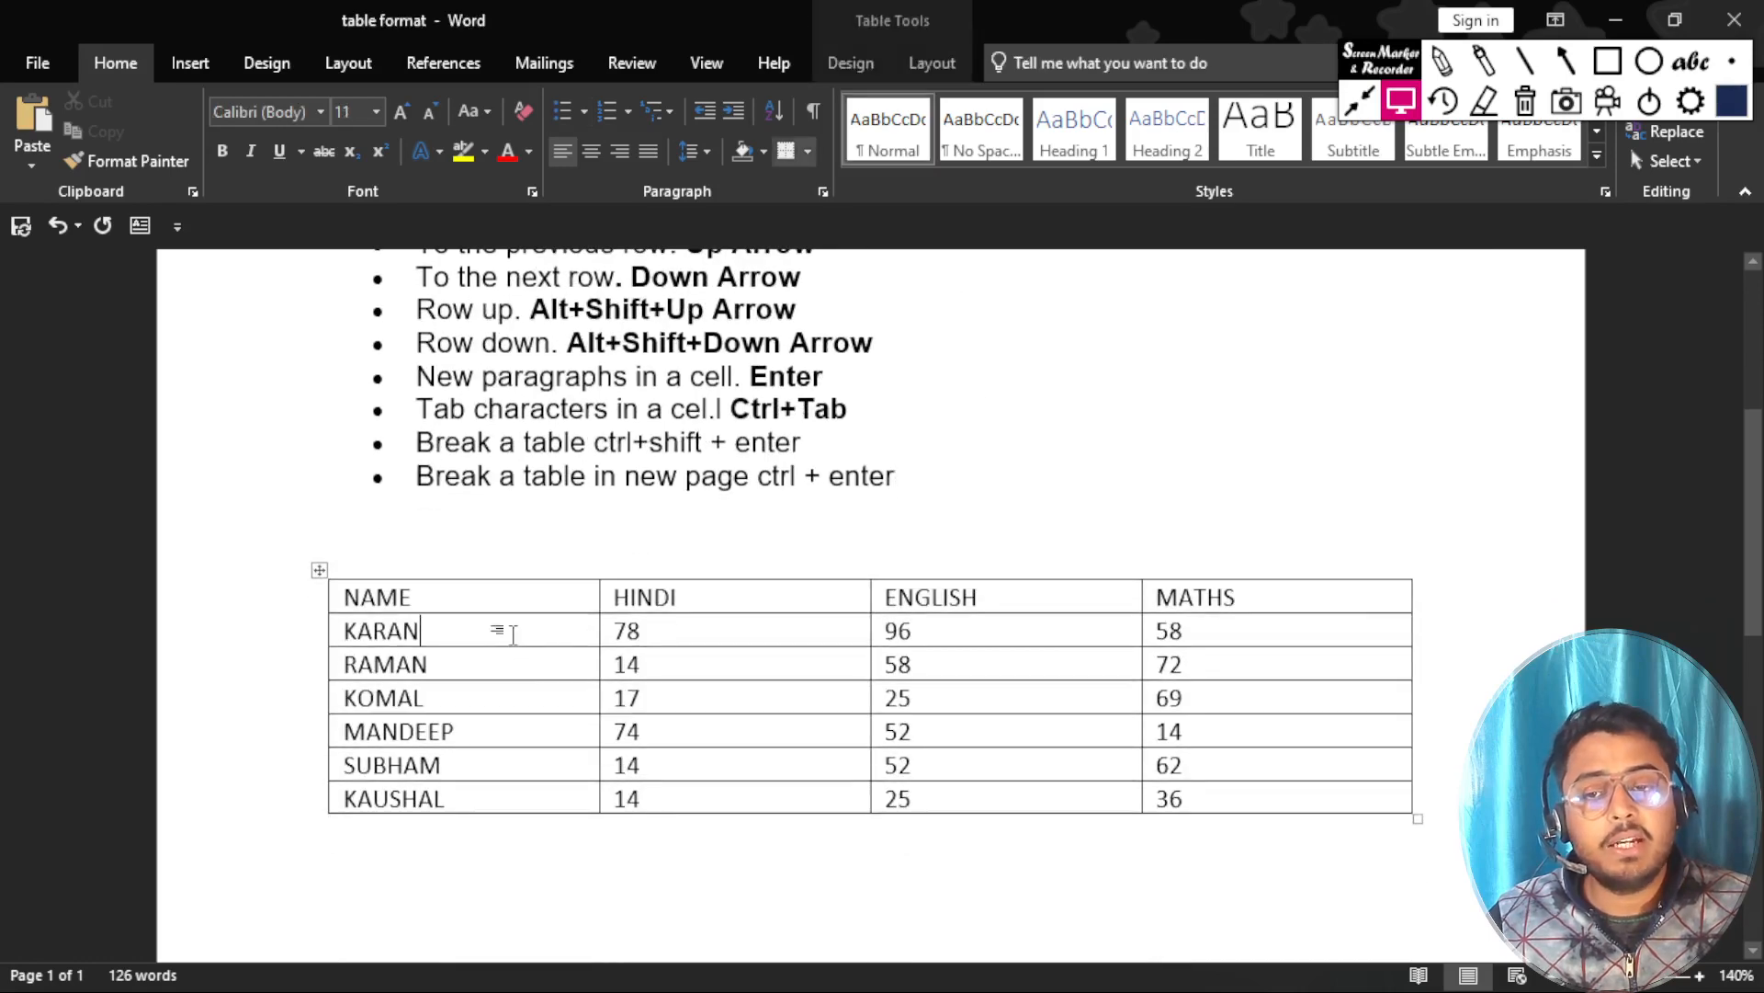
key("Tab")
key("Tab")
key("Tab")
key("Tab")
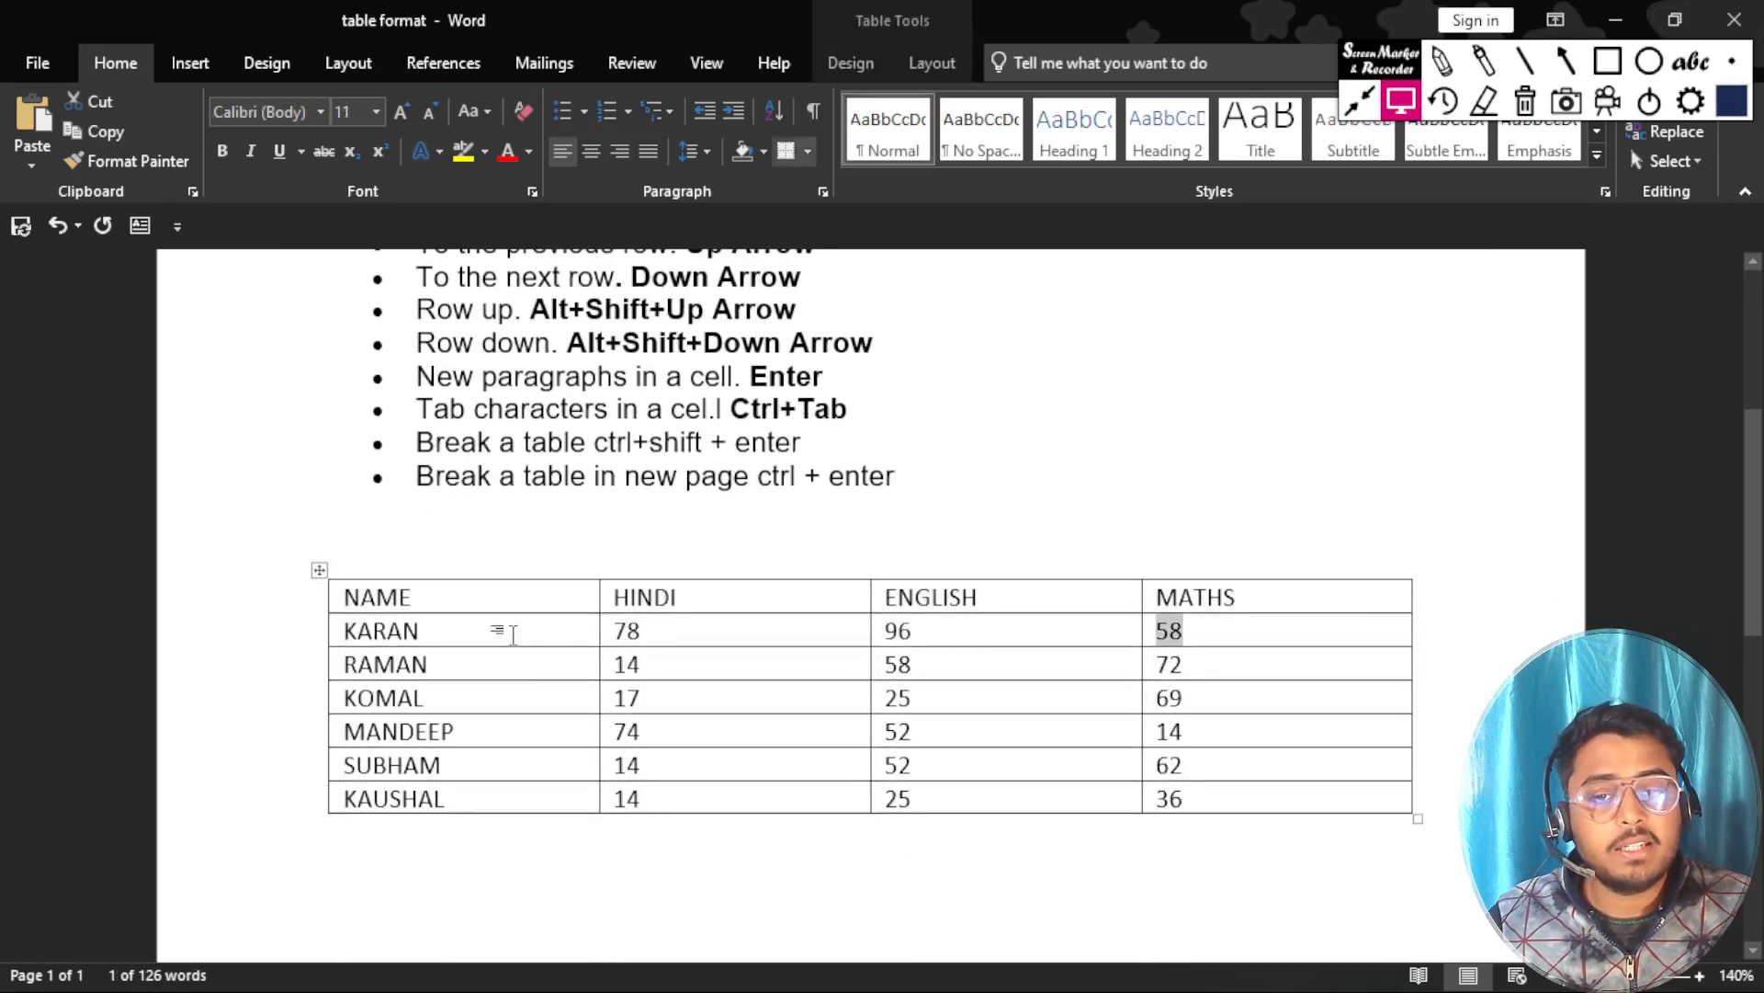
key("Tab")
key("Tab")
key("Tab")
key("Tab")
Highlight the previous-cell shortcut entry in the list and move back four cells from the third student's MATHS cell.
scroll(468, 448, "up", 4)
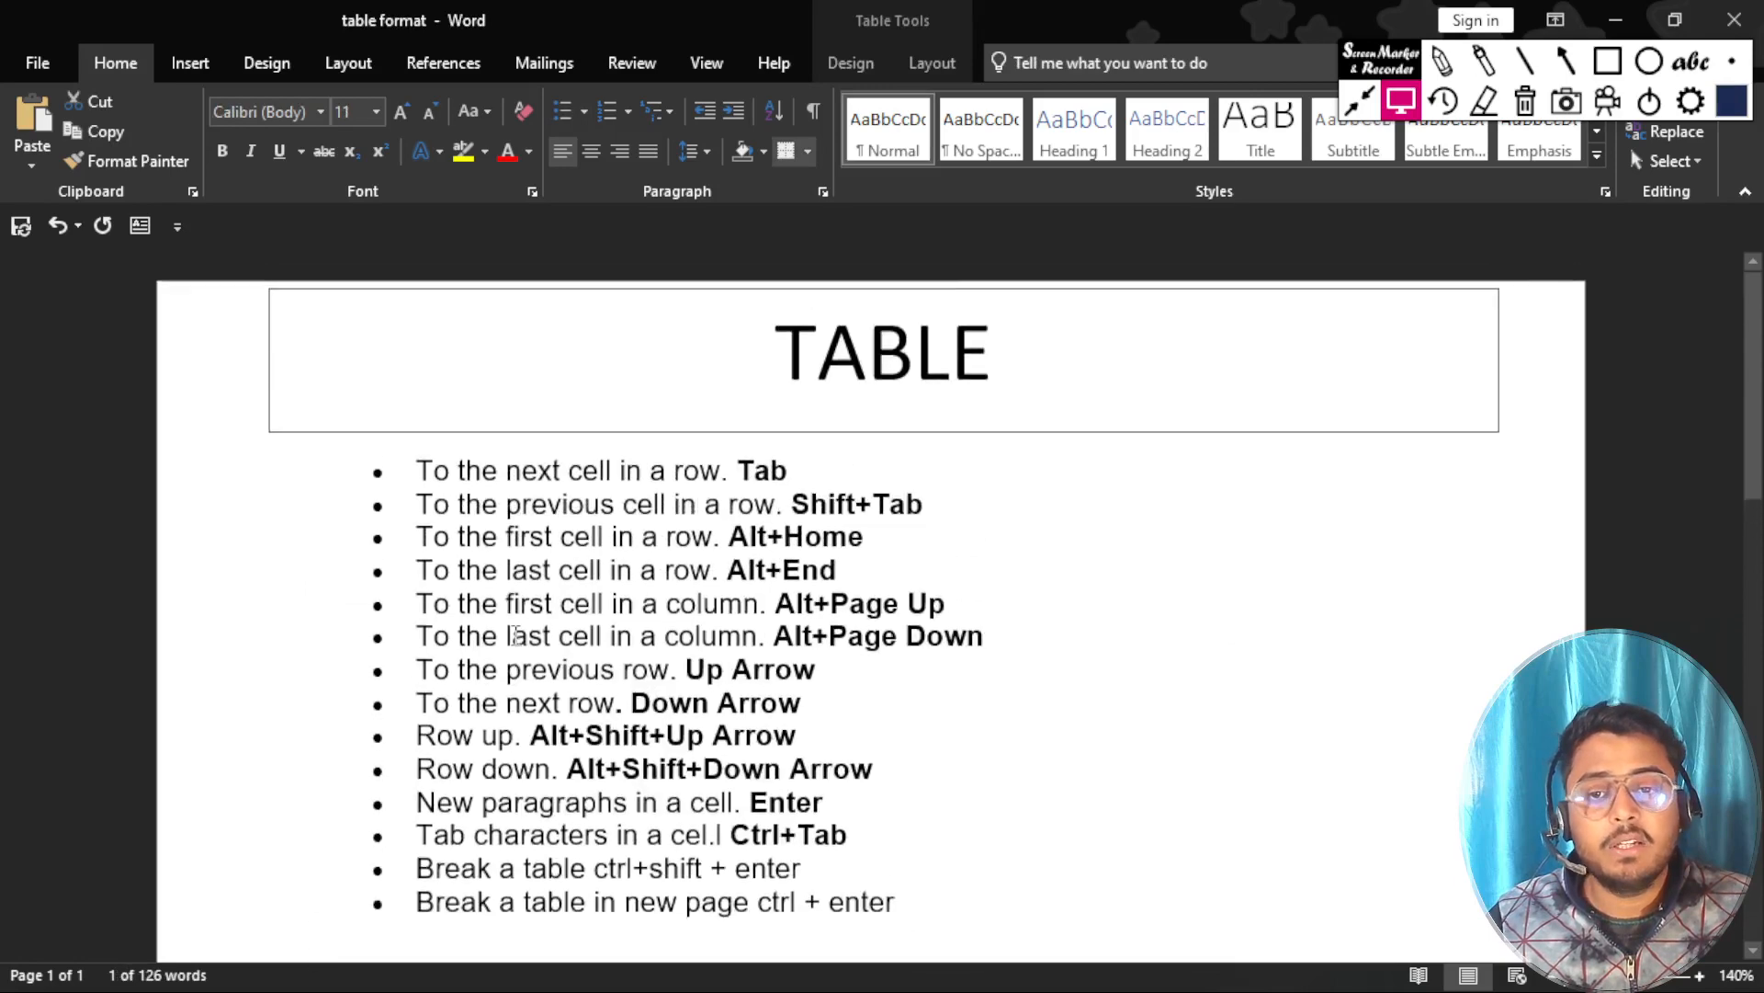
left_click_drag(412, 419, 933, 419)
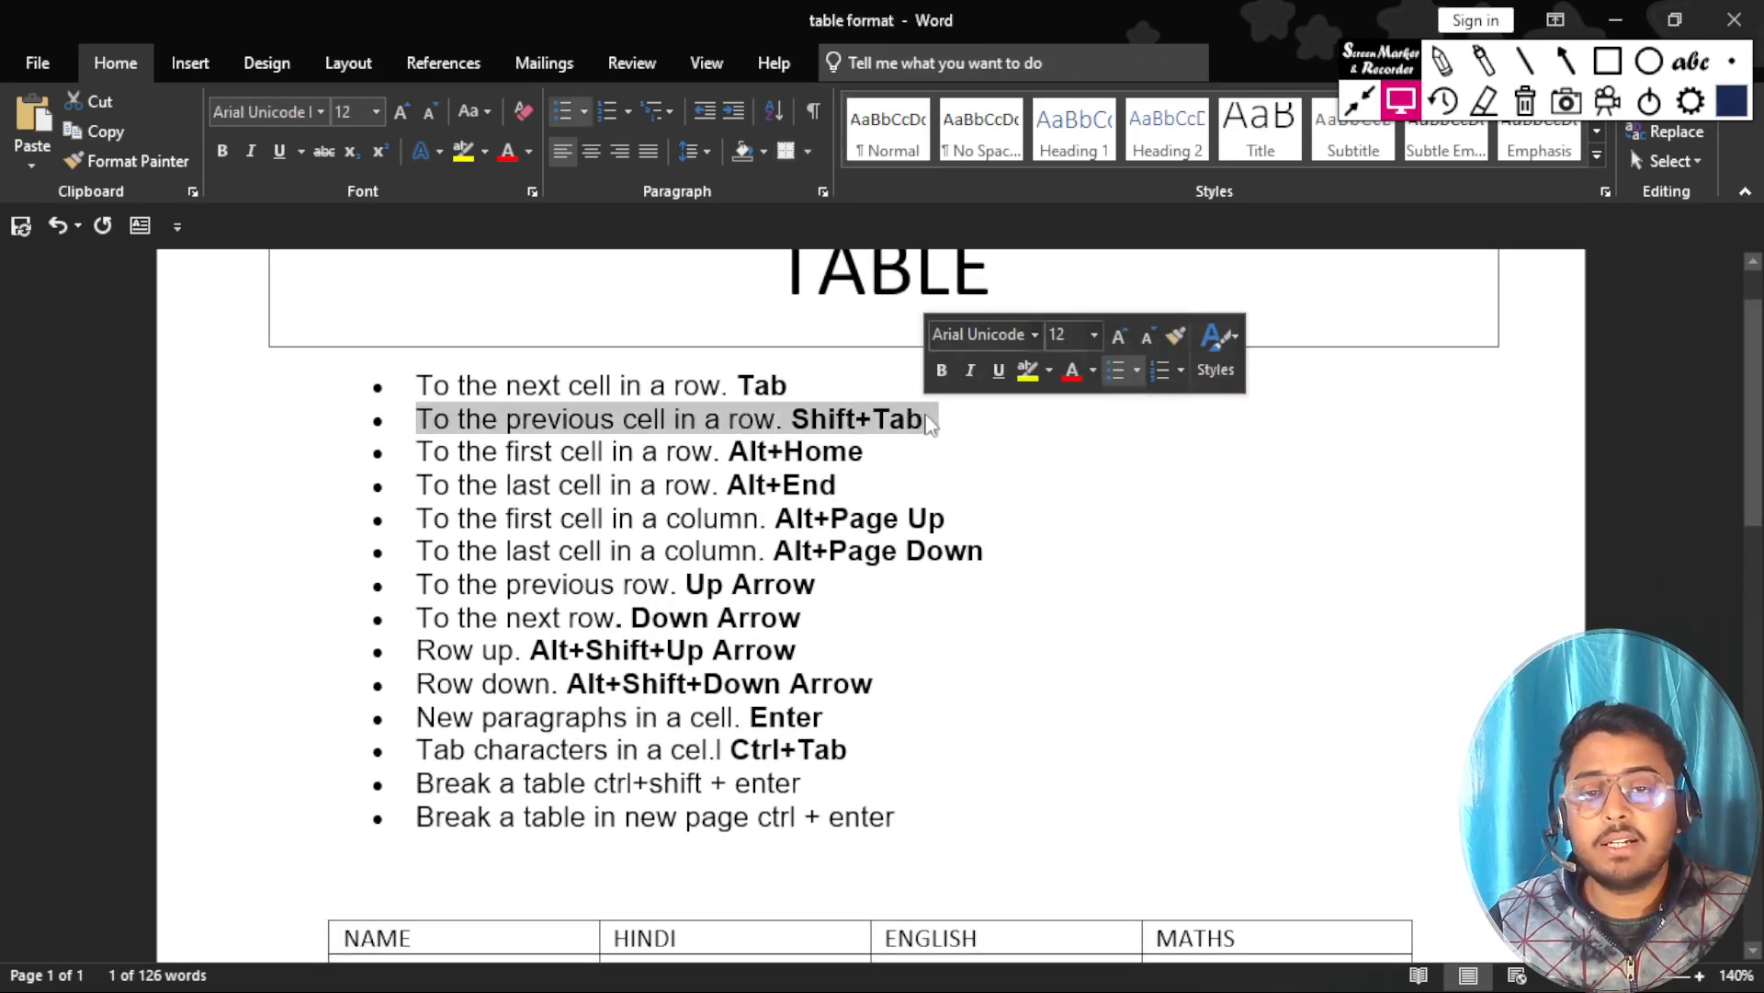
scroll(867, 464, "down", 1)
scroll(866, 464, "down", 3)
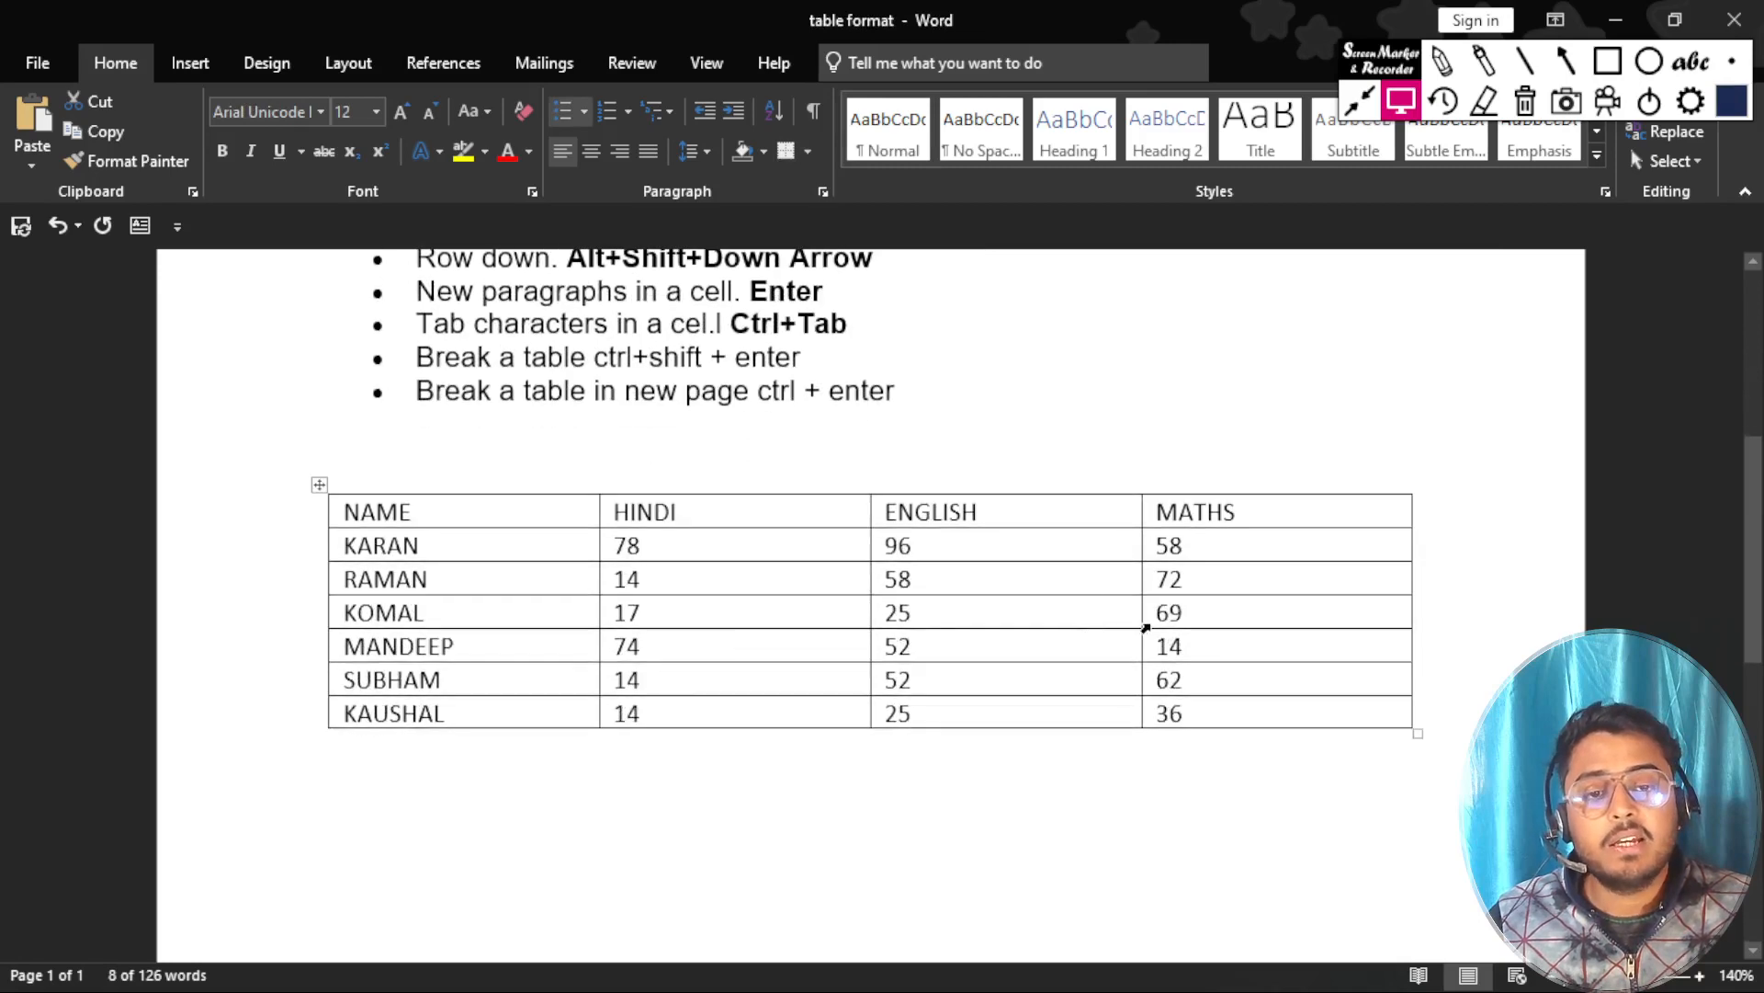
left_click(1211, 610)
key("shift+Tab")
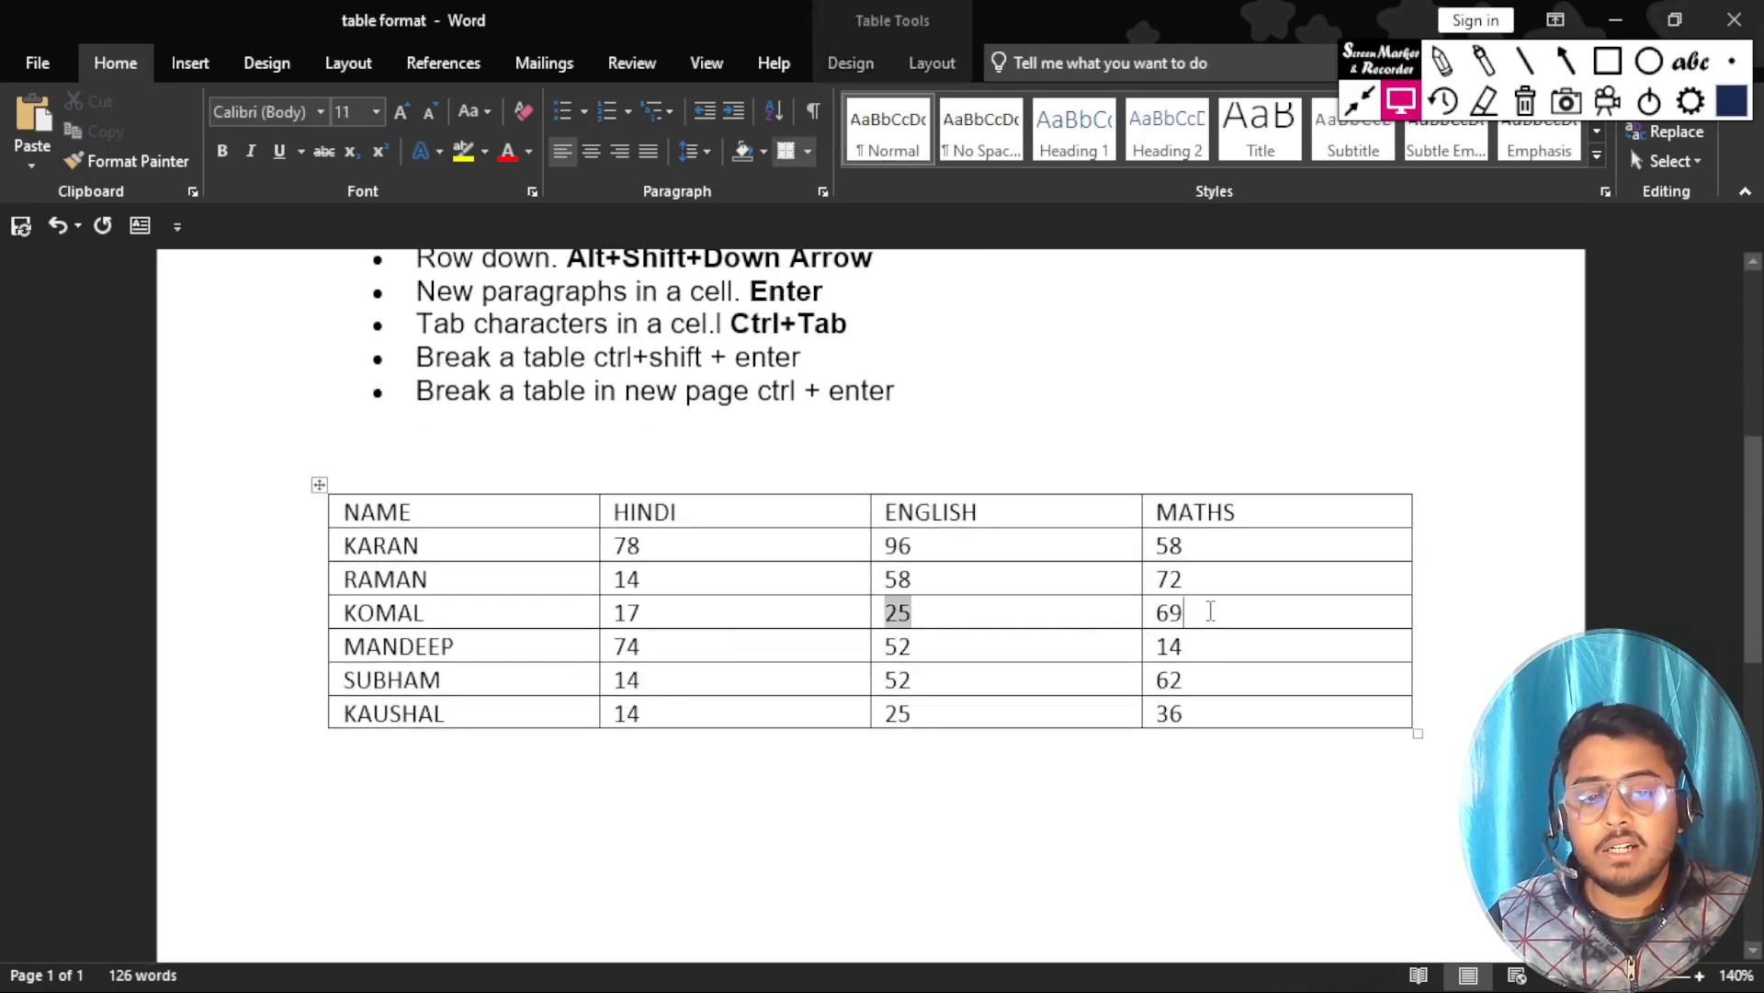
key("shift+Tab")
key("shift+Tab")
key("shift+Tab")
Select the fifth student's row across all four columns and return the cursor to its MATHS cell.
scroll(870, 543, "up", 3)
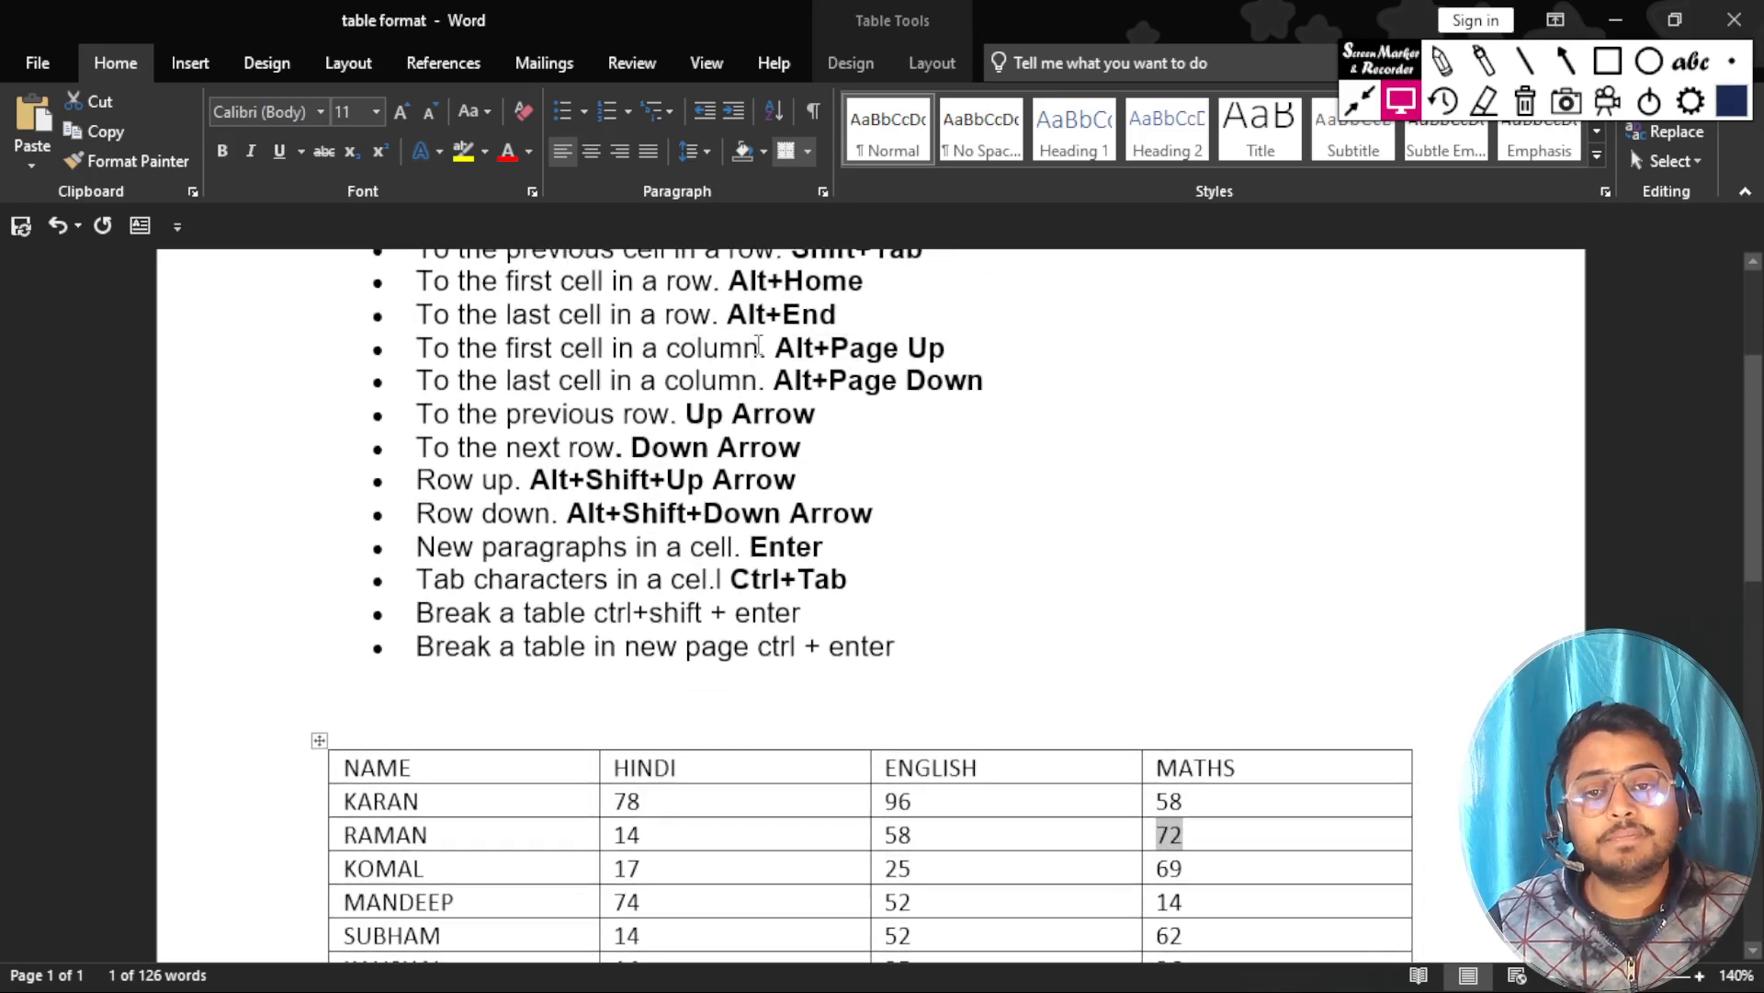
scroll(755, 363, "up", 1)
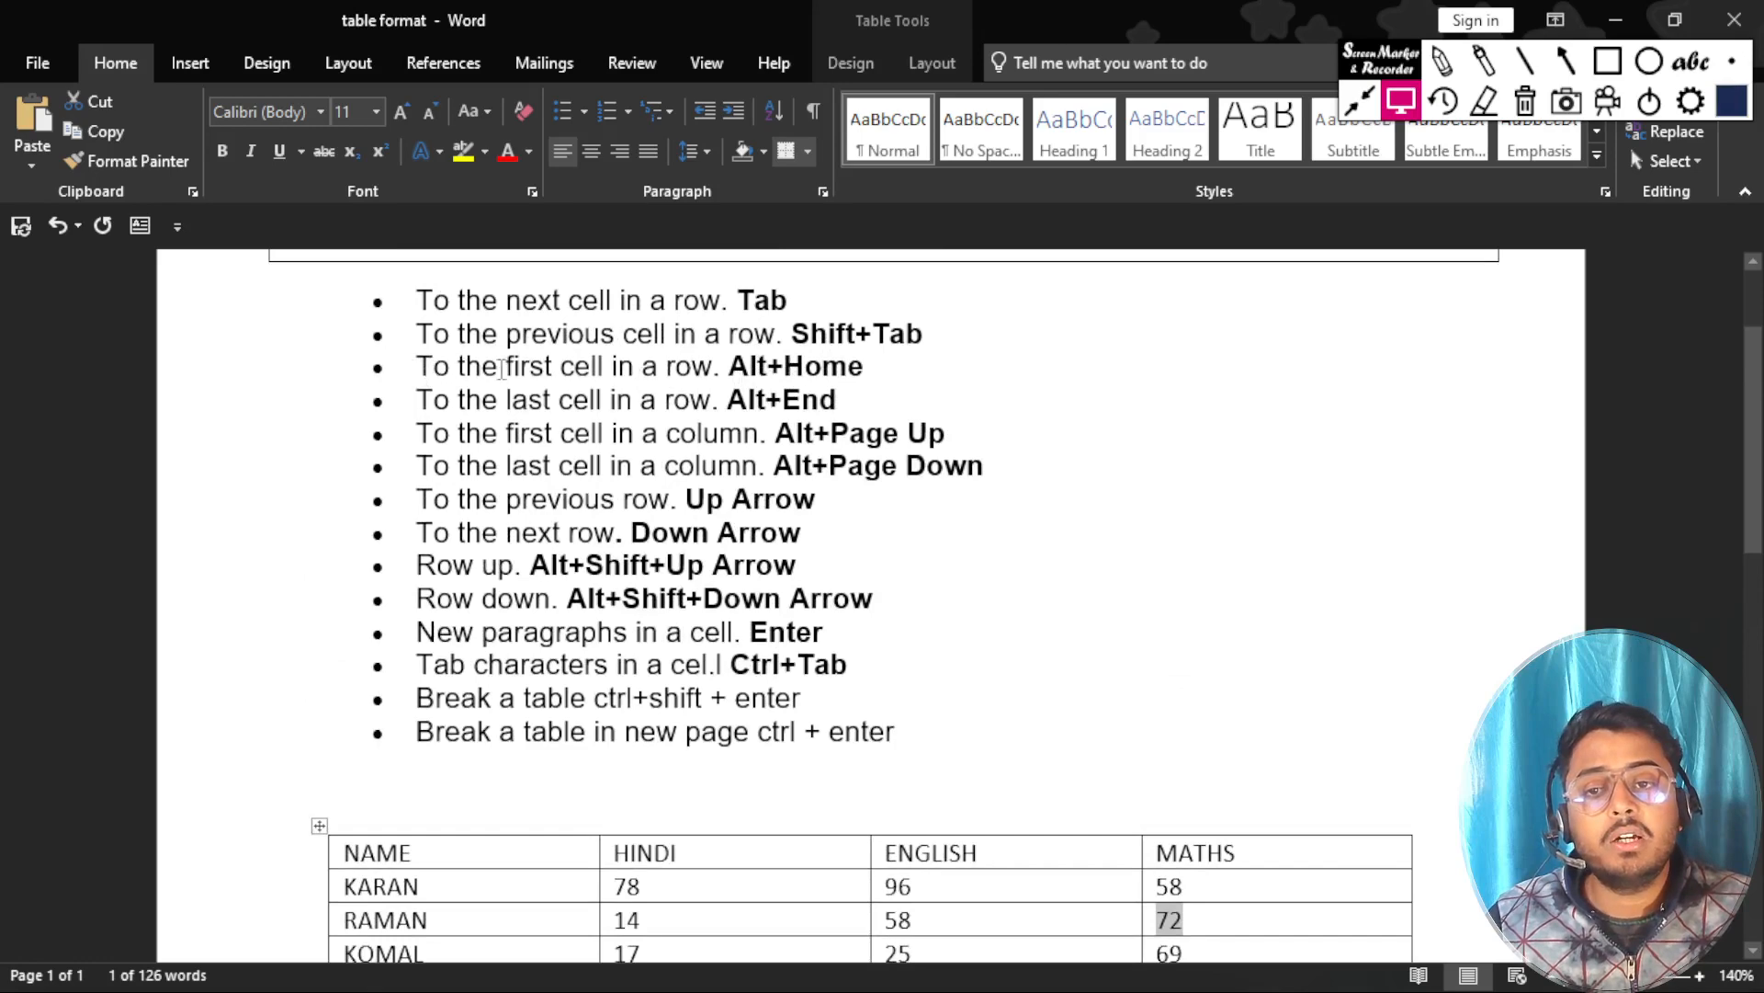
scroll(715, 379, "down", 3)
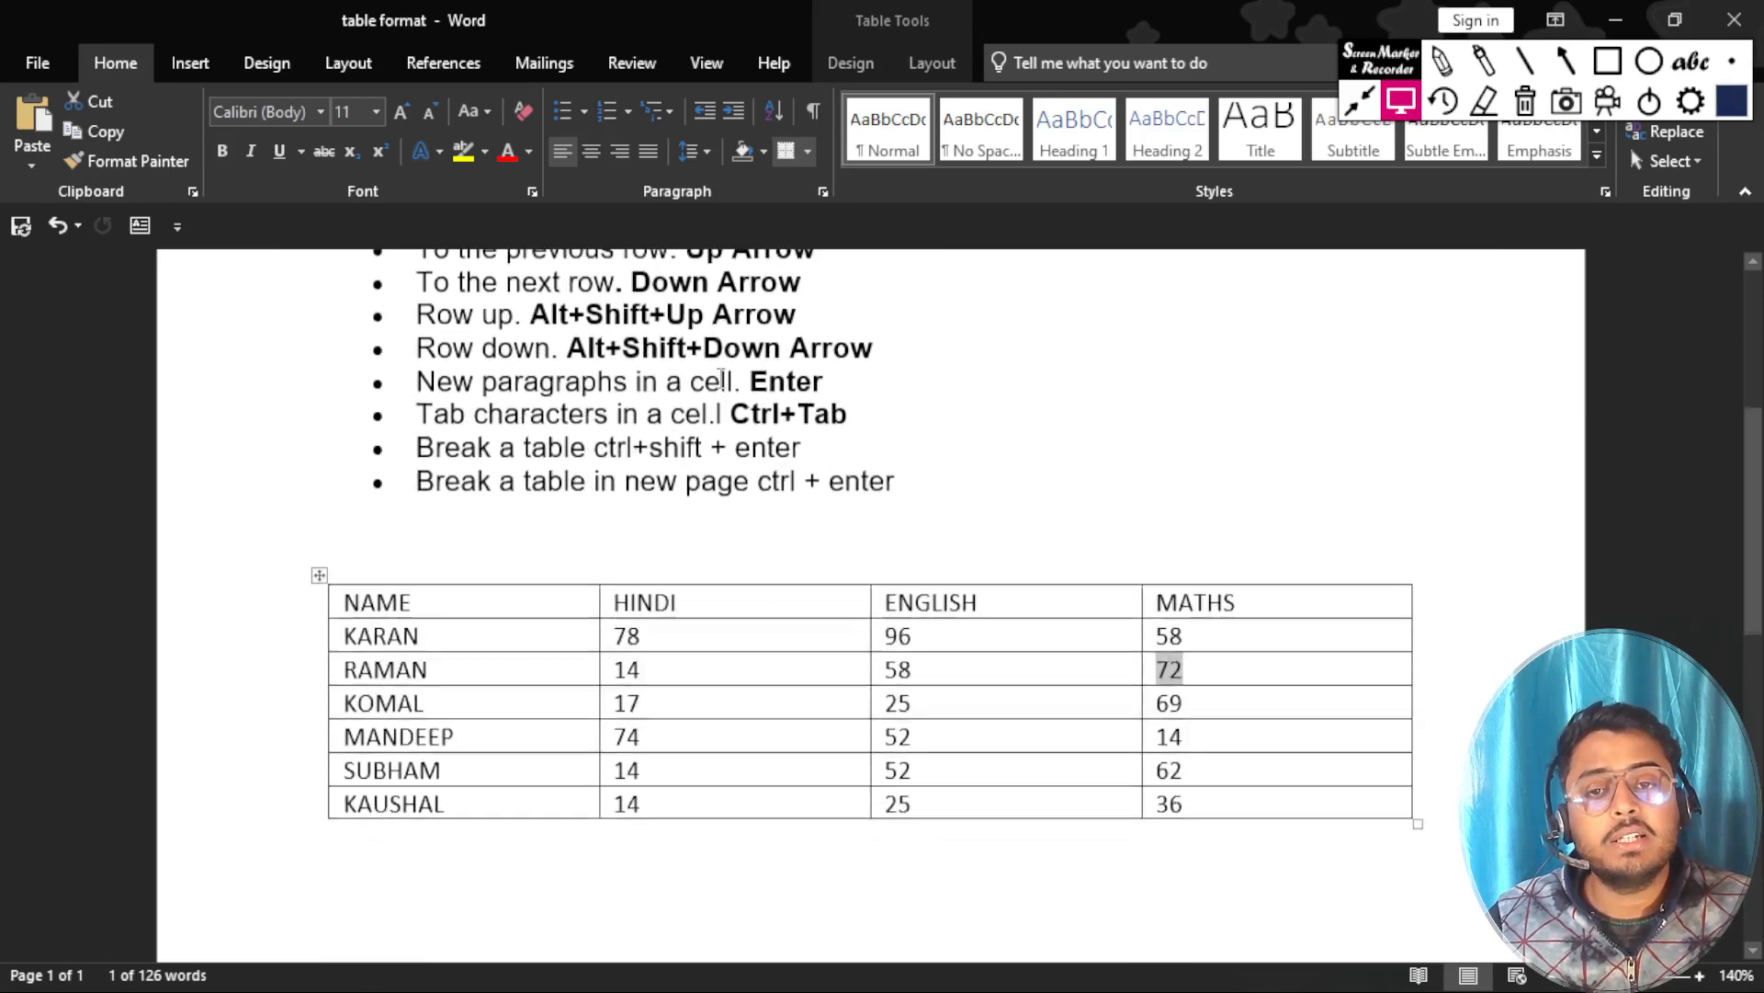
left_click(1271, 736)
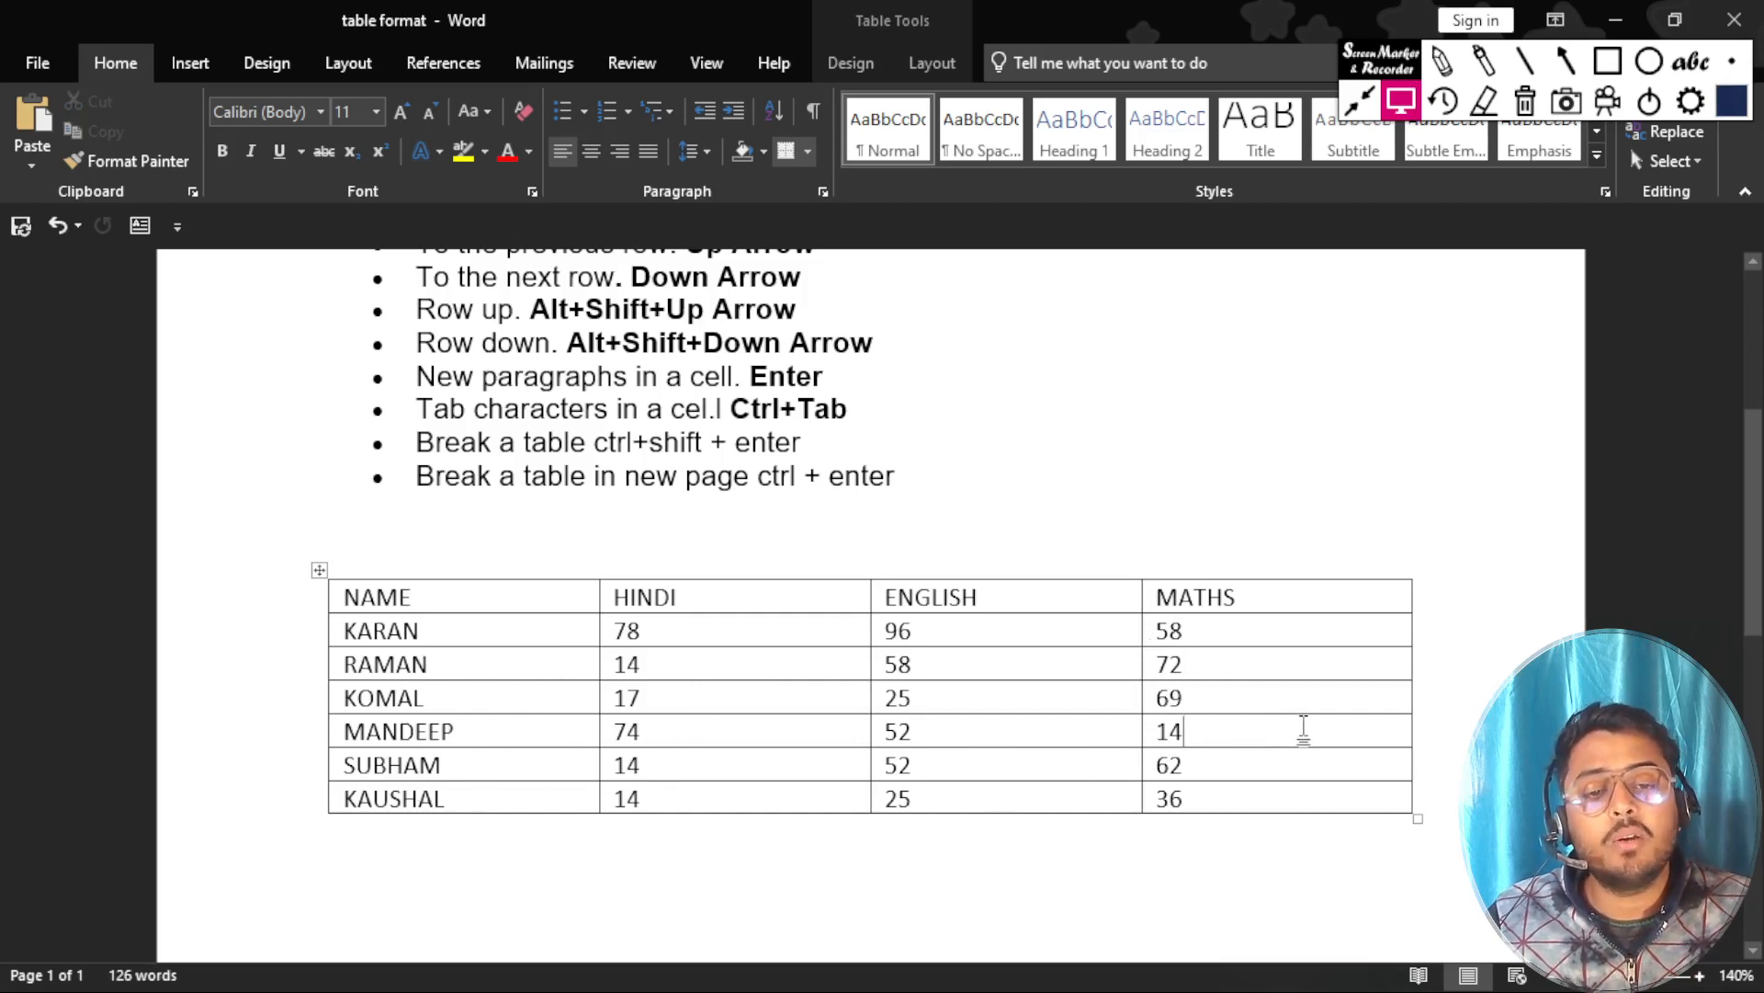
left_click(1279, 768)
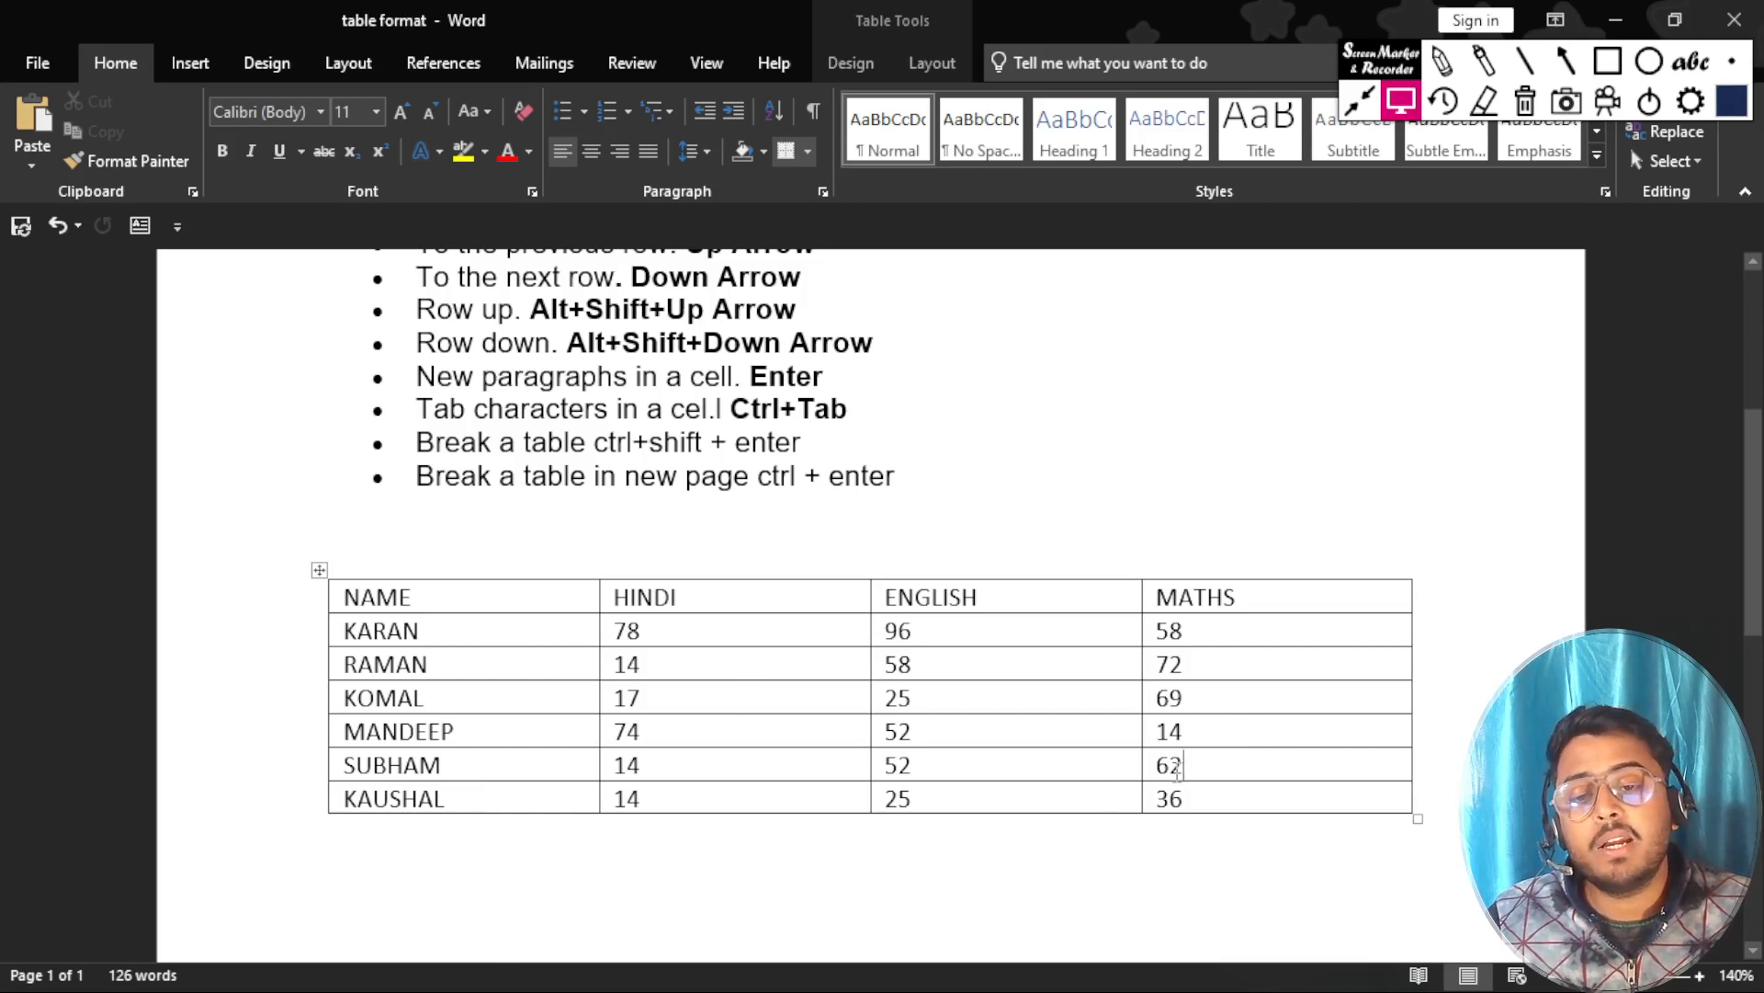
left_click(463, 769)
left_click_drag(1200, 764, 478, 754)
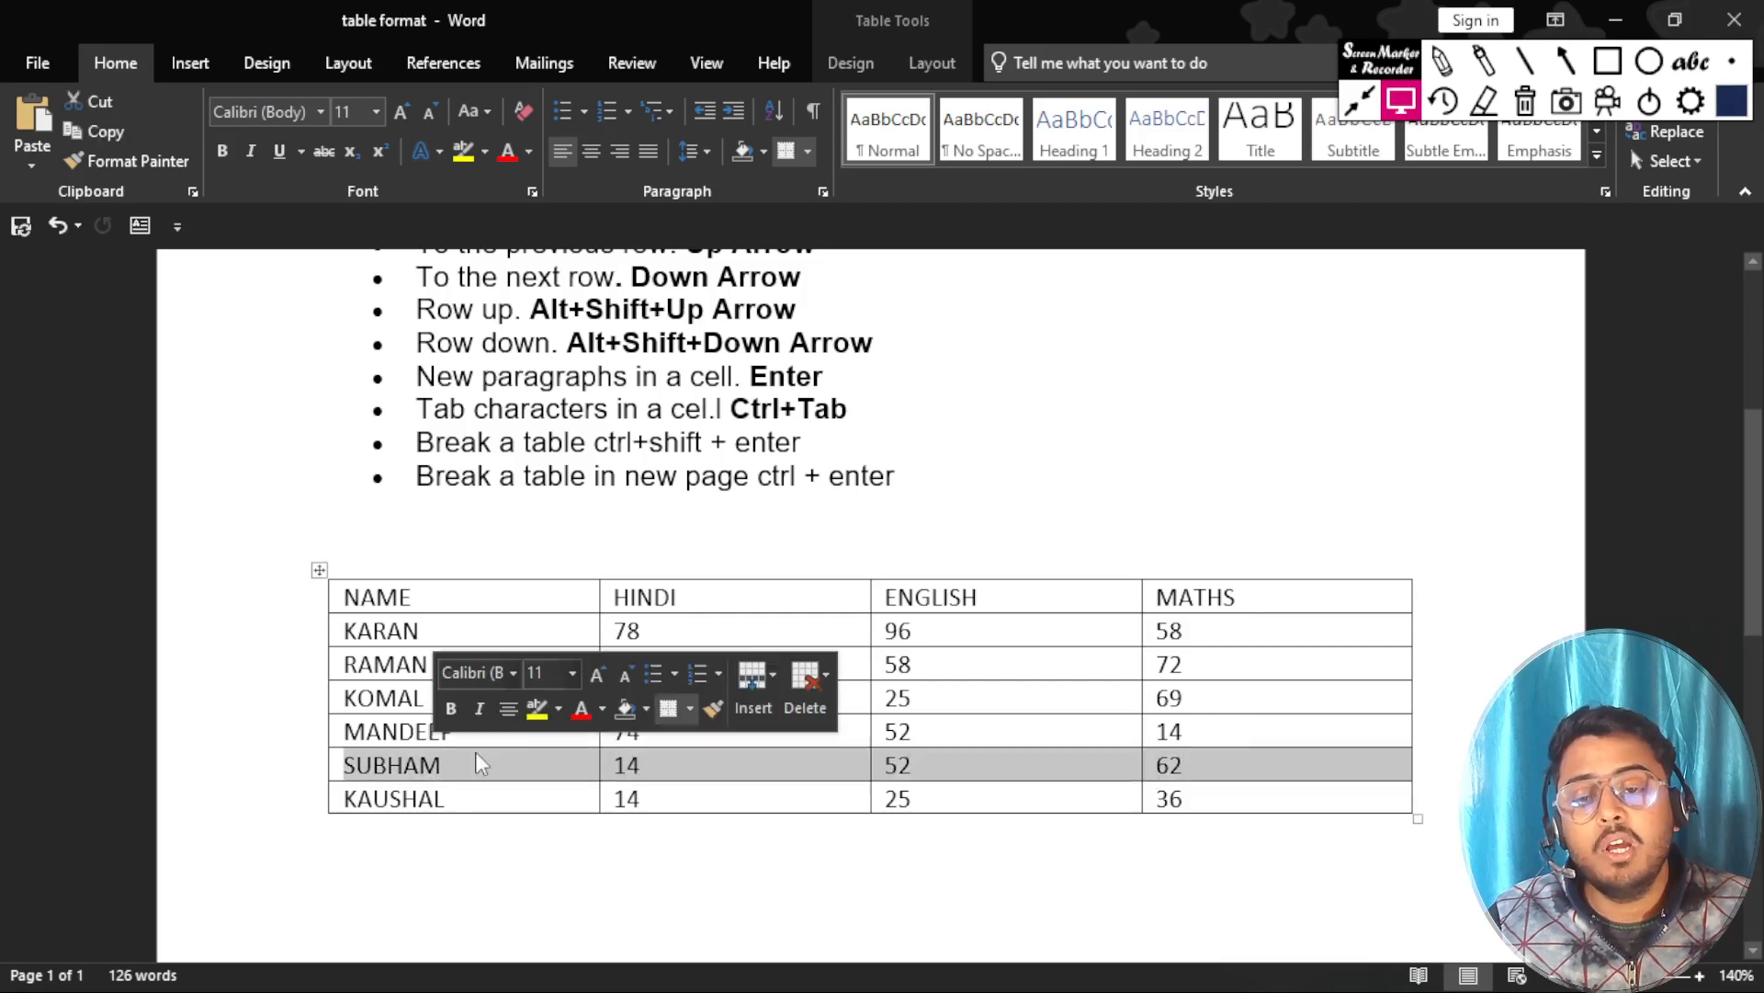
left_click(1227, 770)
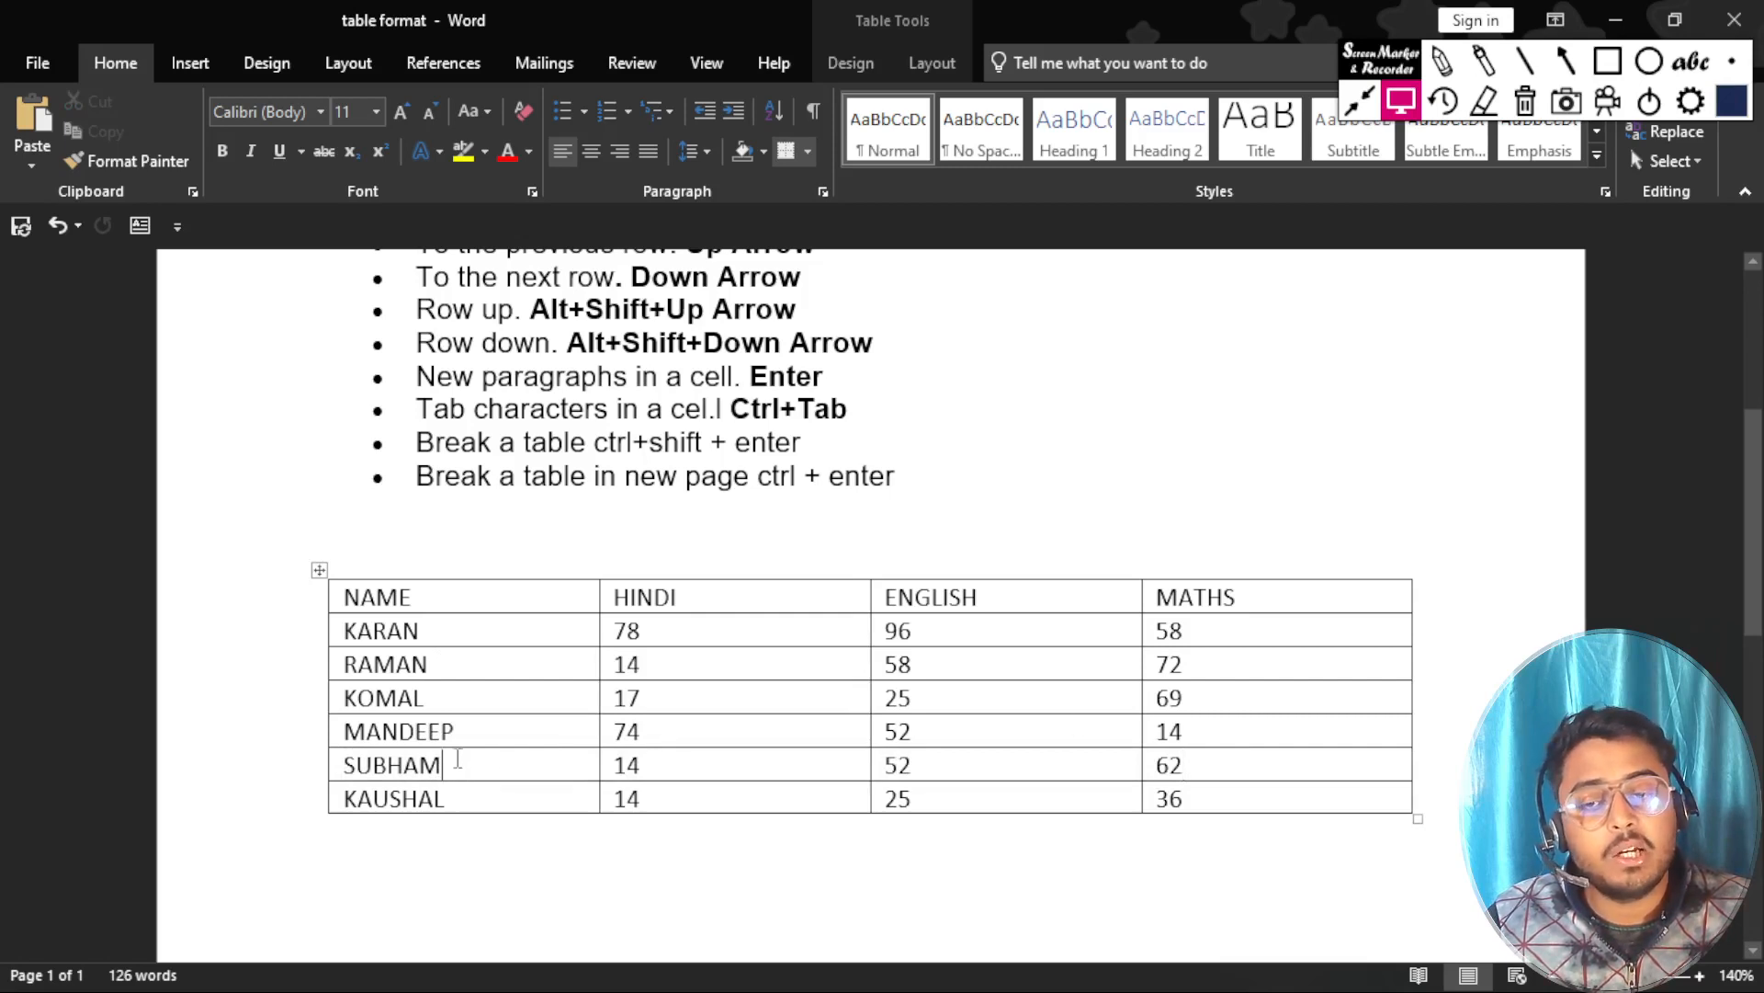
left_click(1241, 770)
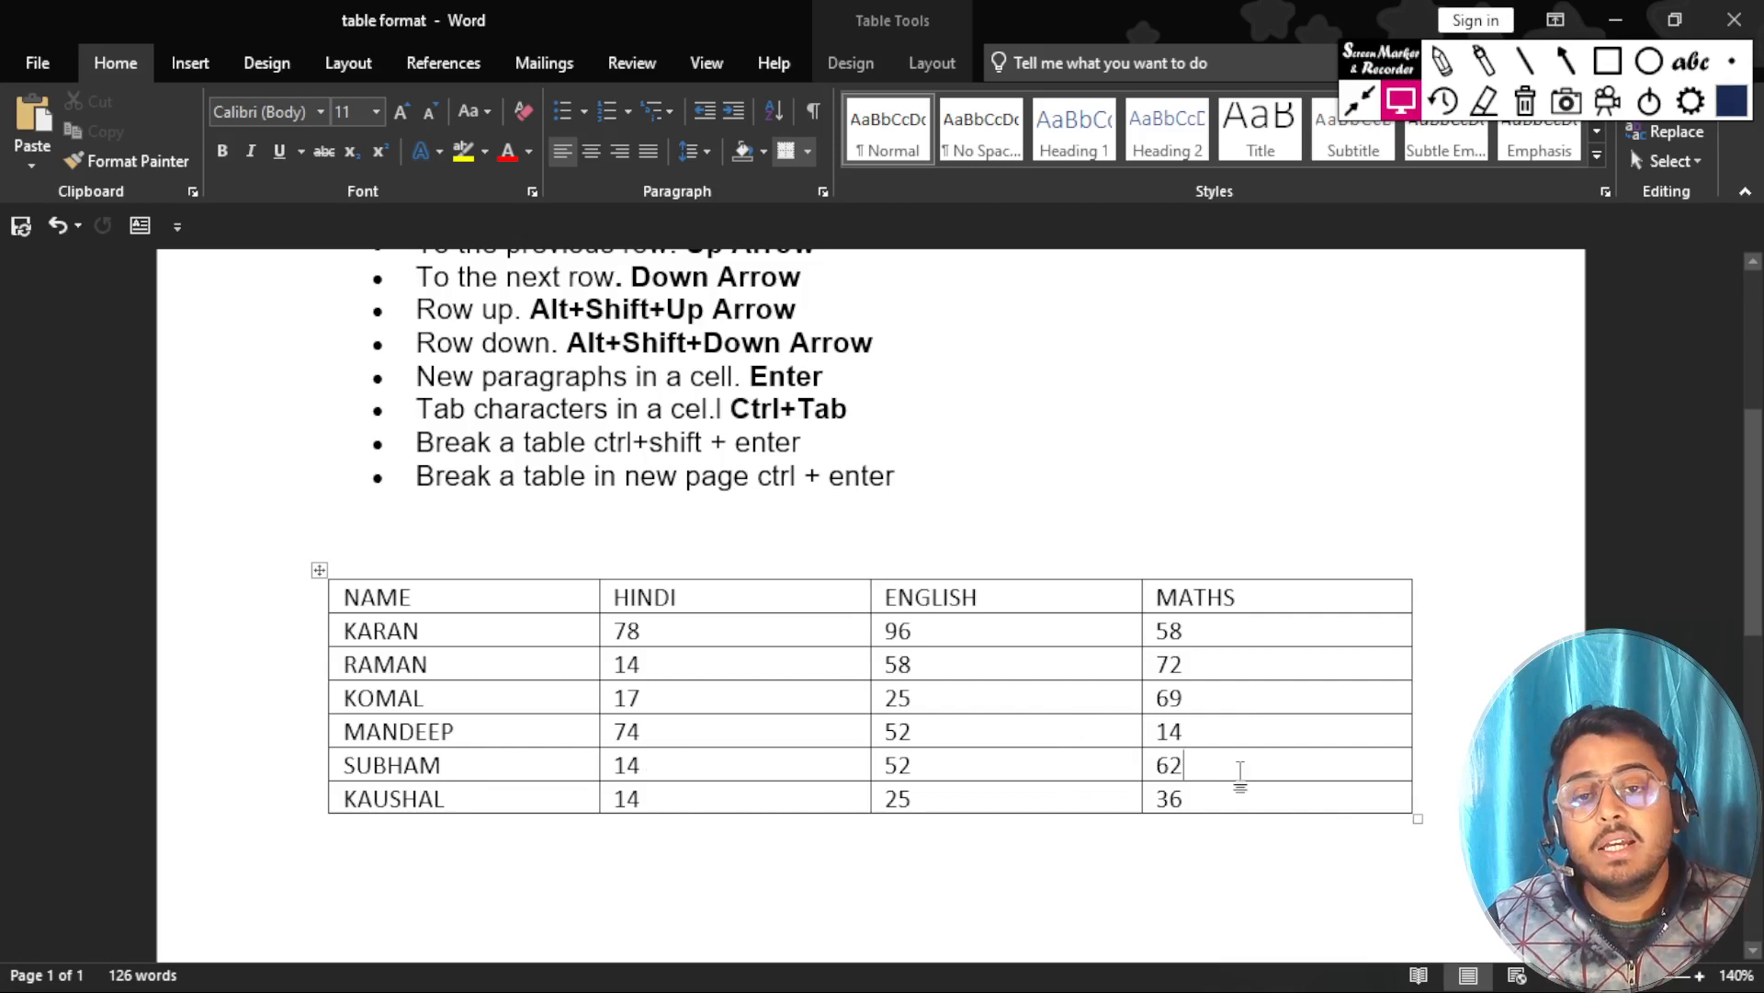
Highlight the first-cell-in-a-row shortcut entry and jump from the fifth student's MATHS cell to the first cell of that row.
scroll(1236, 763, "up", 3)
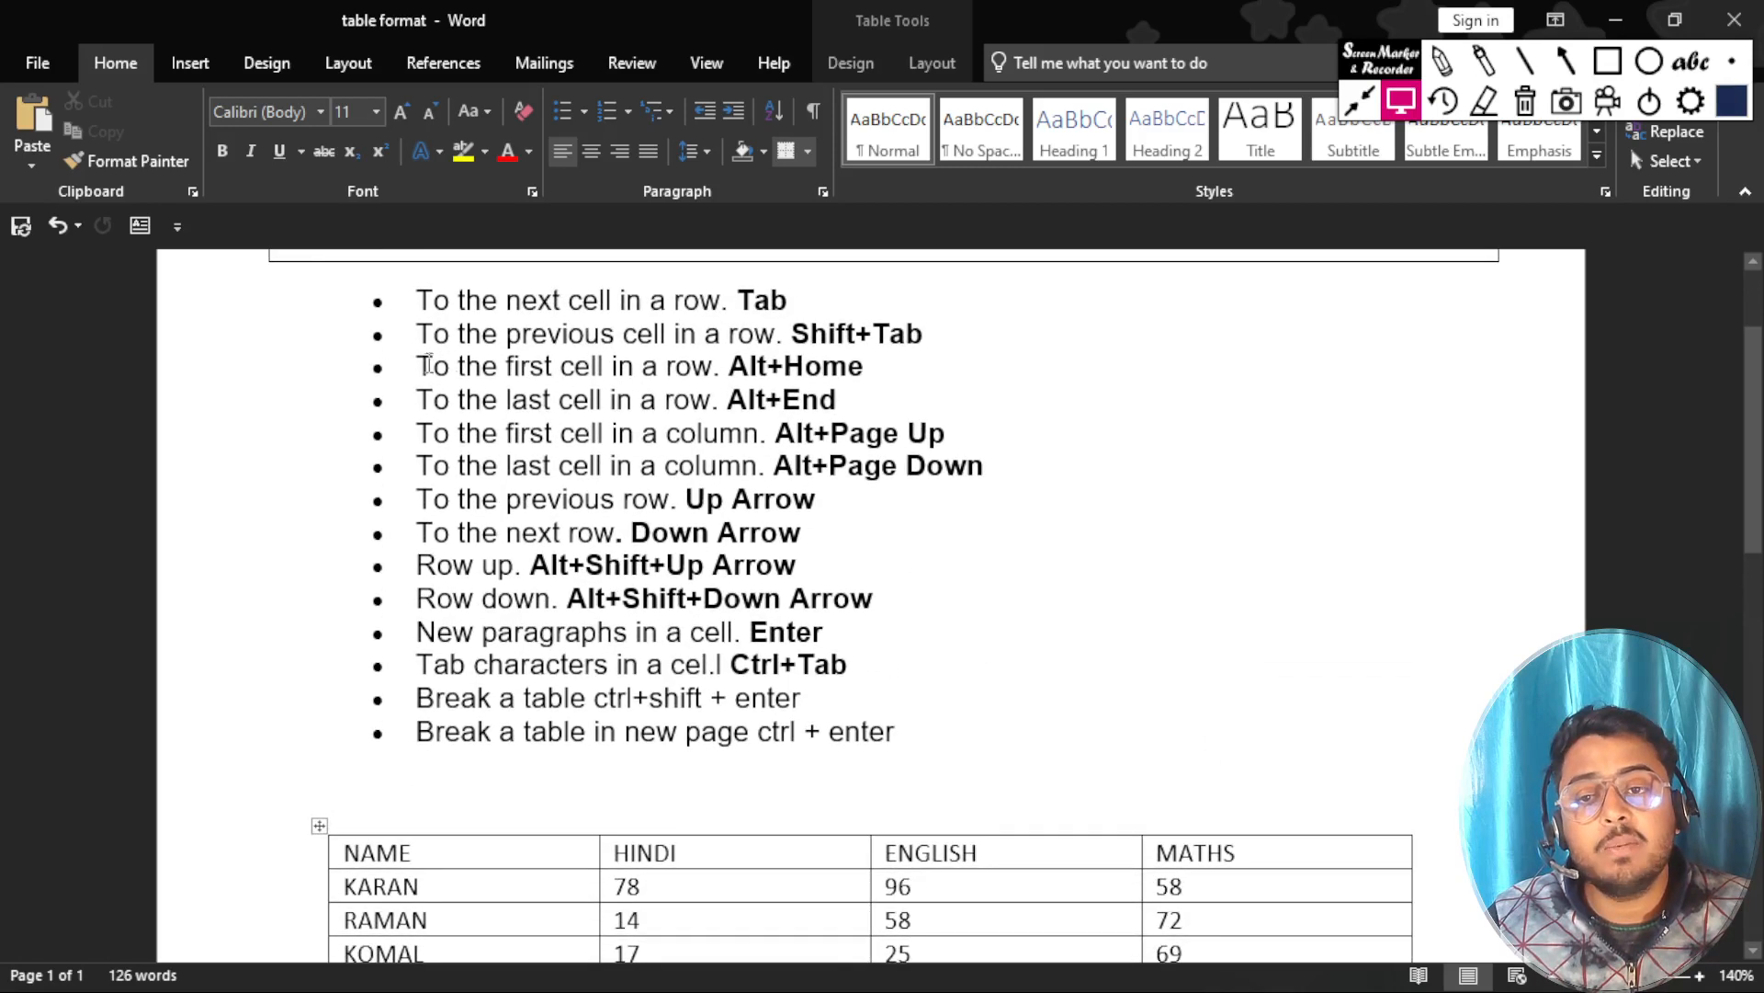
left_click_drag(424, 365, 877, 368)
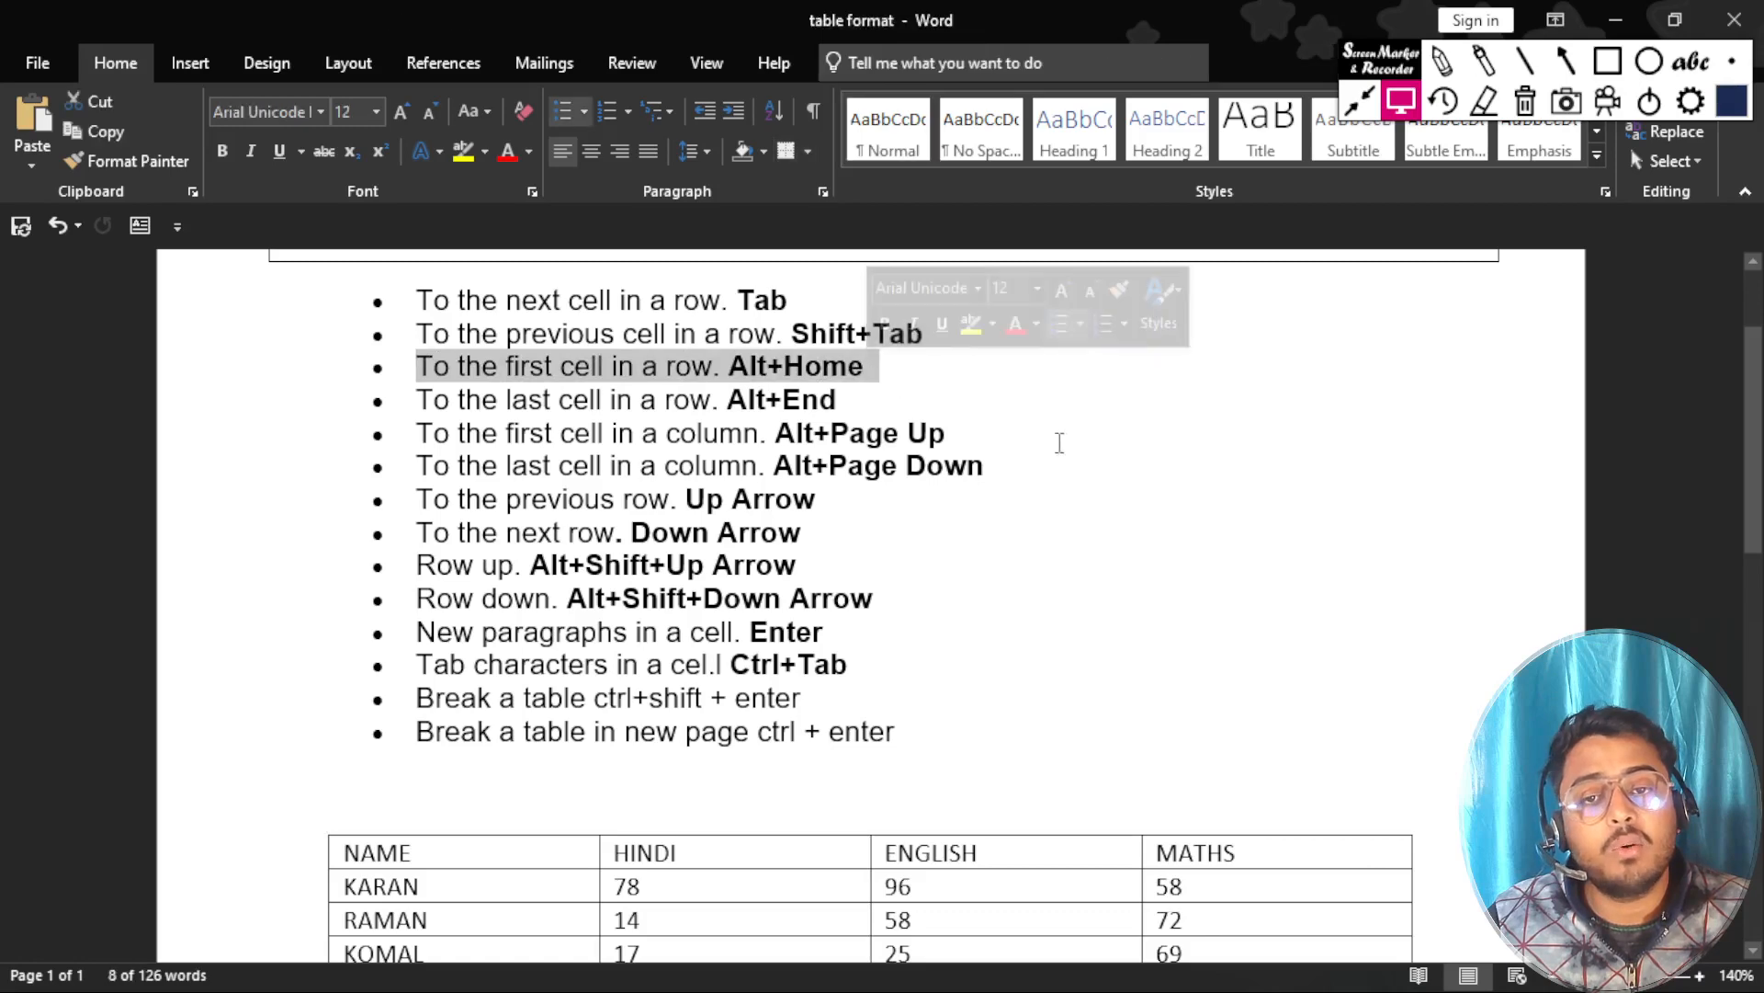
scroll(1041, 490, "down", 5)
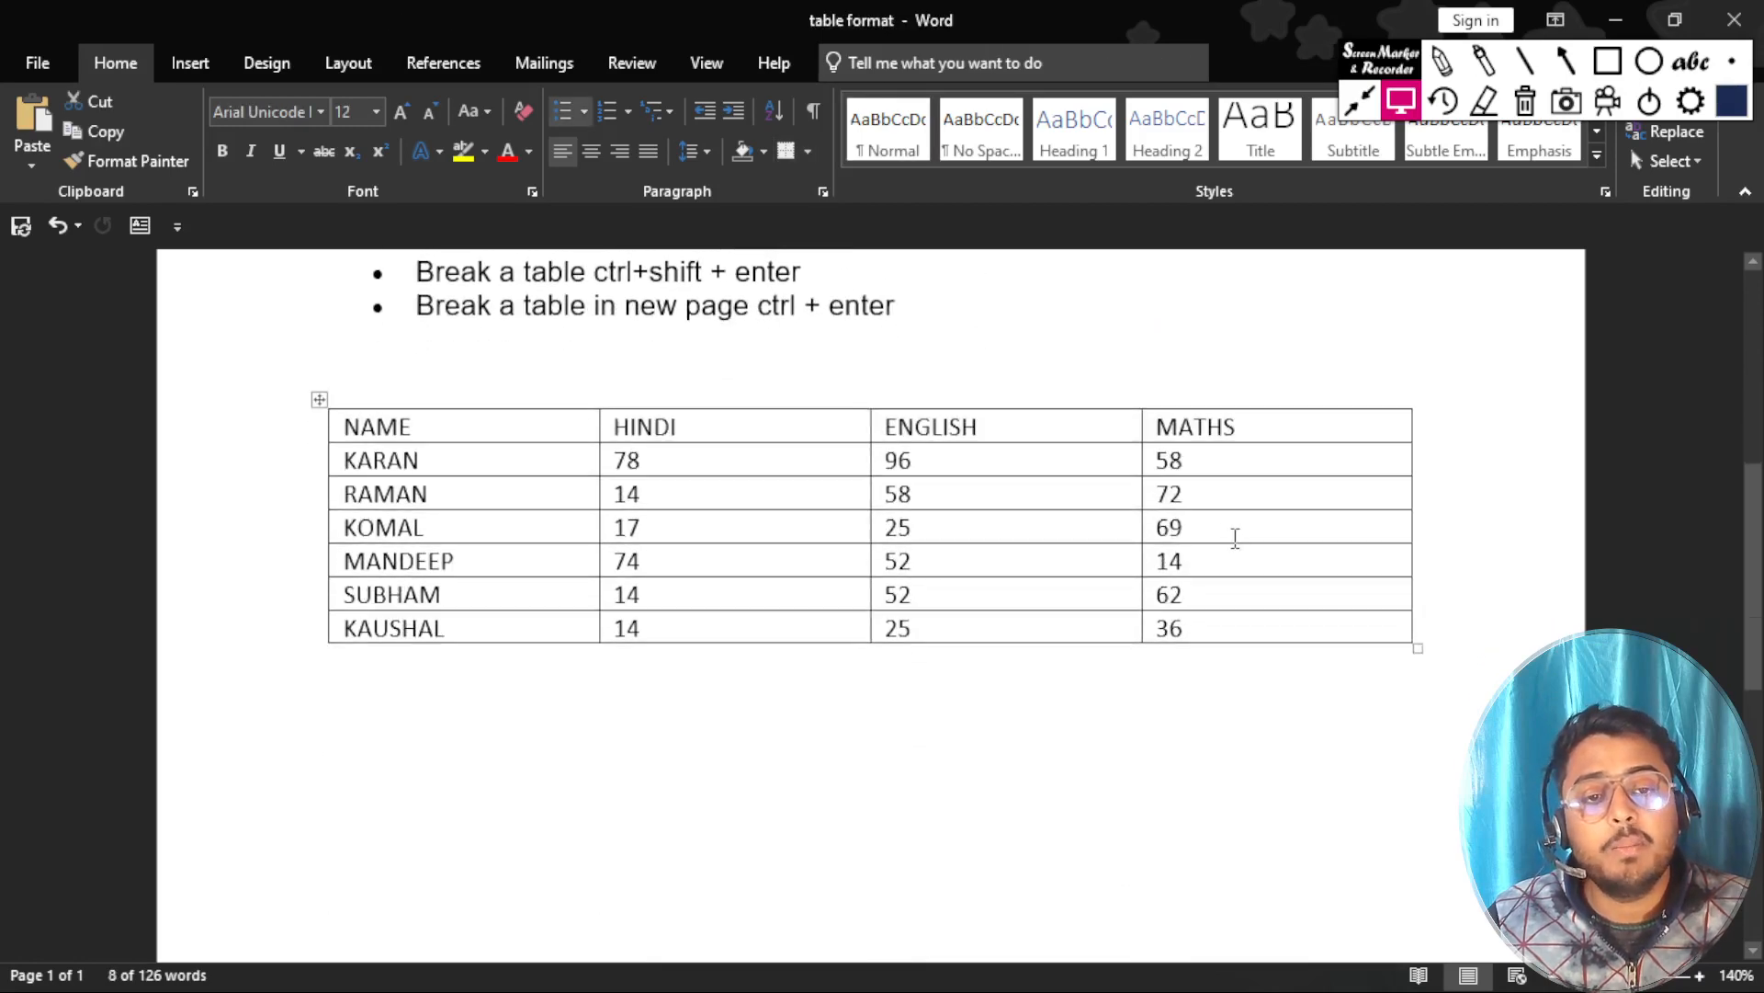
left_click(1195, 595)
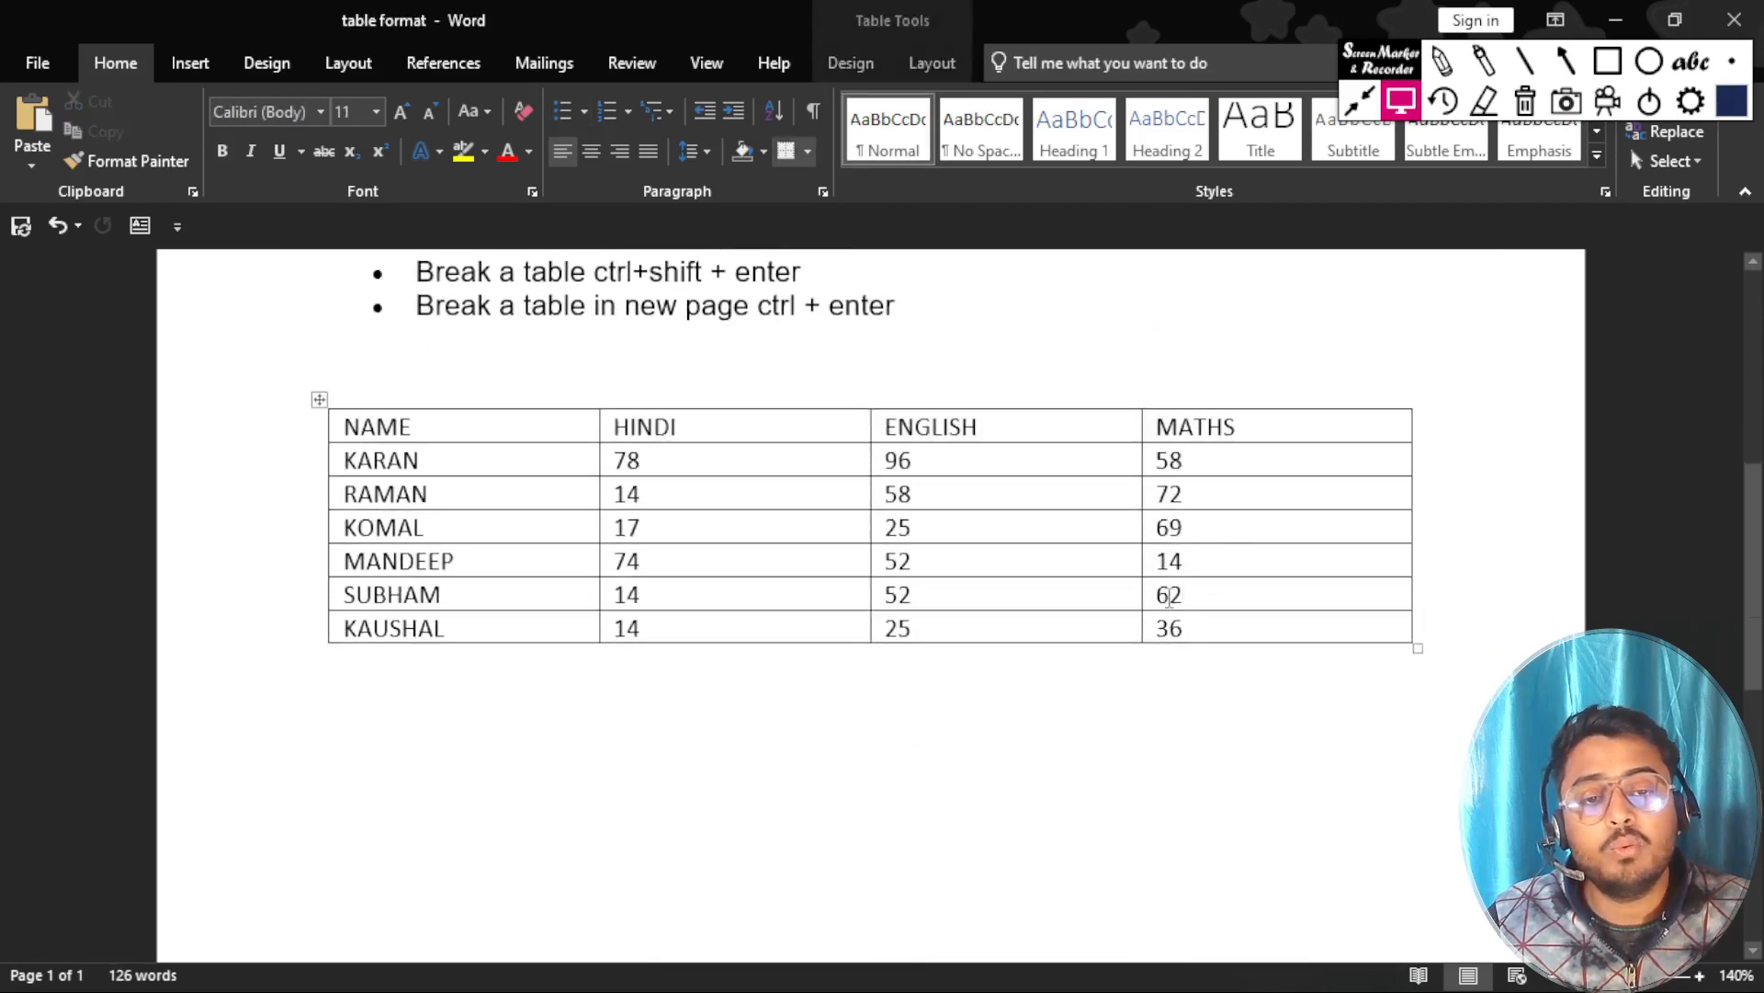
double_click(1184, 596)
left_click(1202, 595)
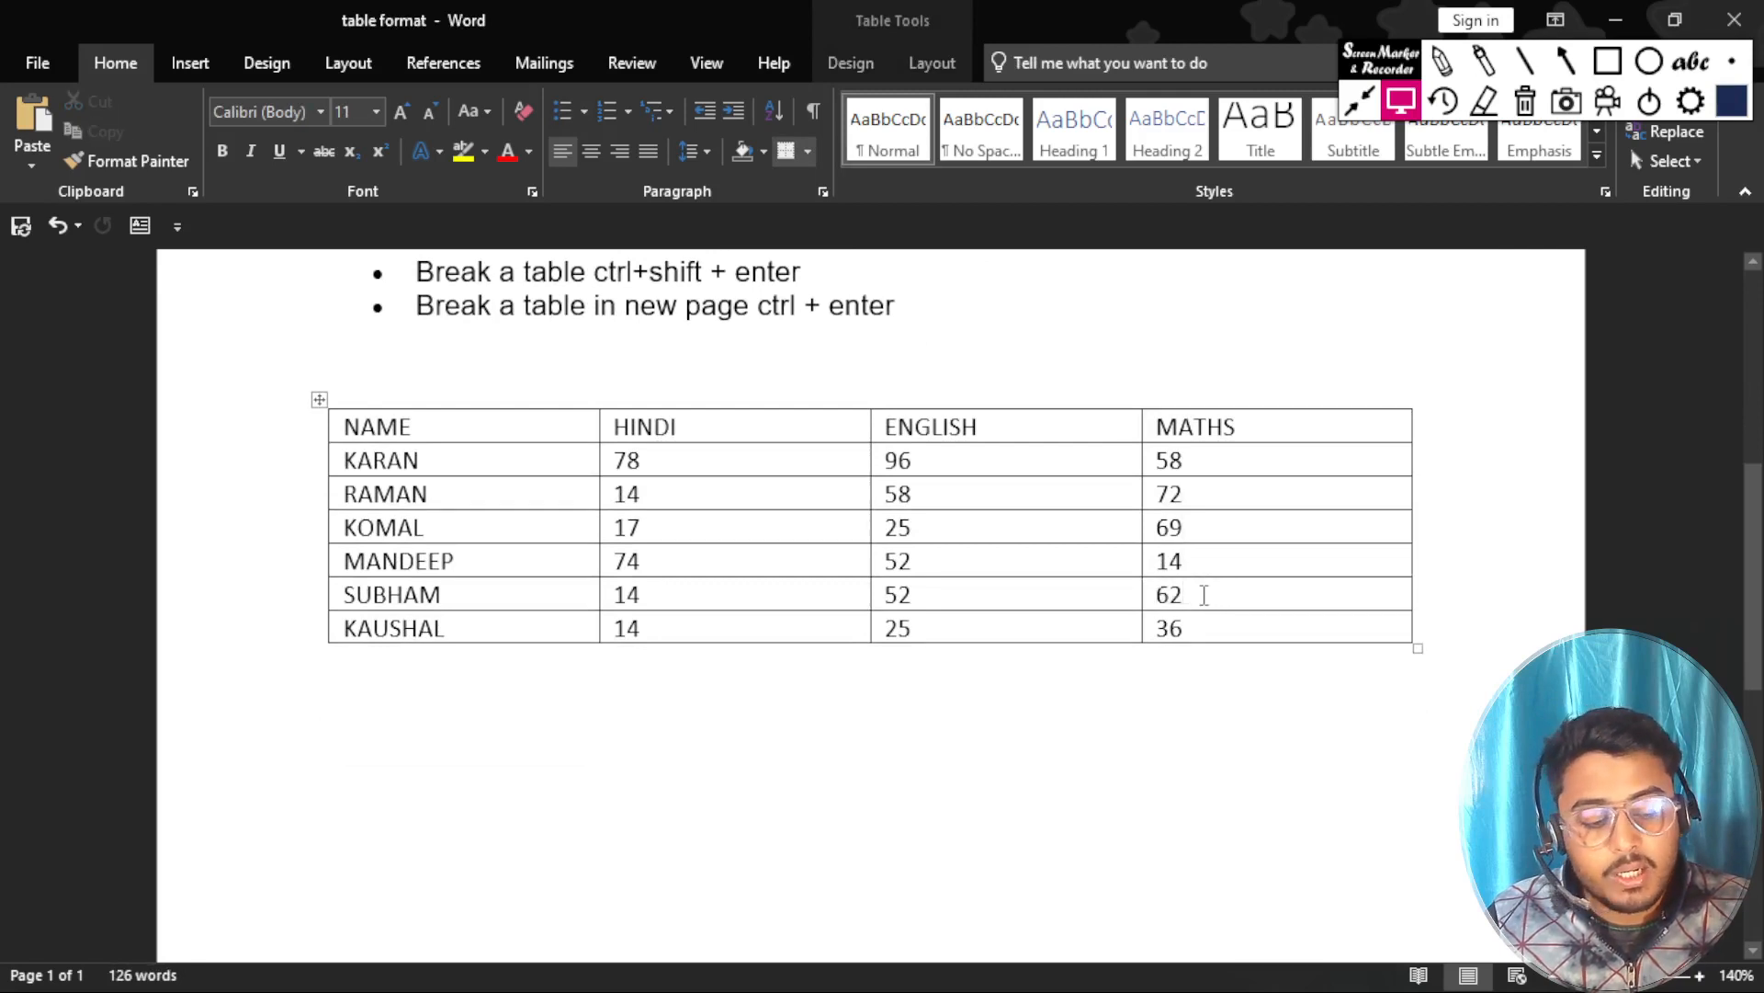
key("alt+Home")
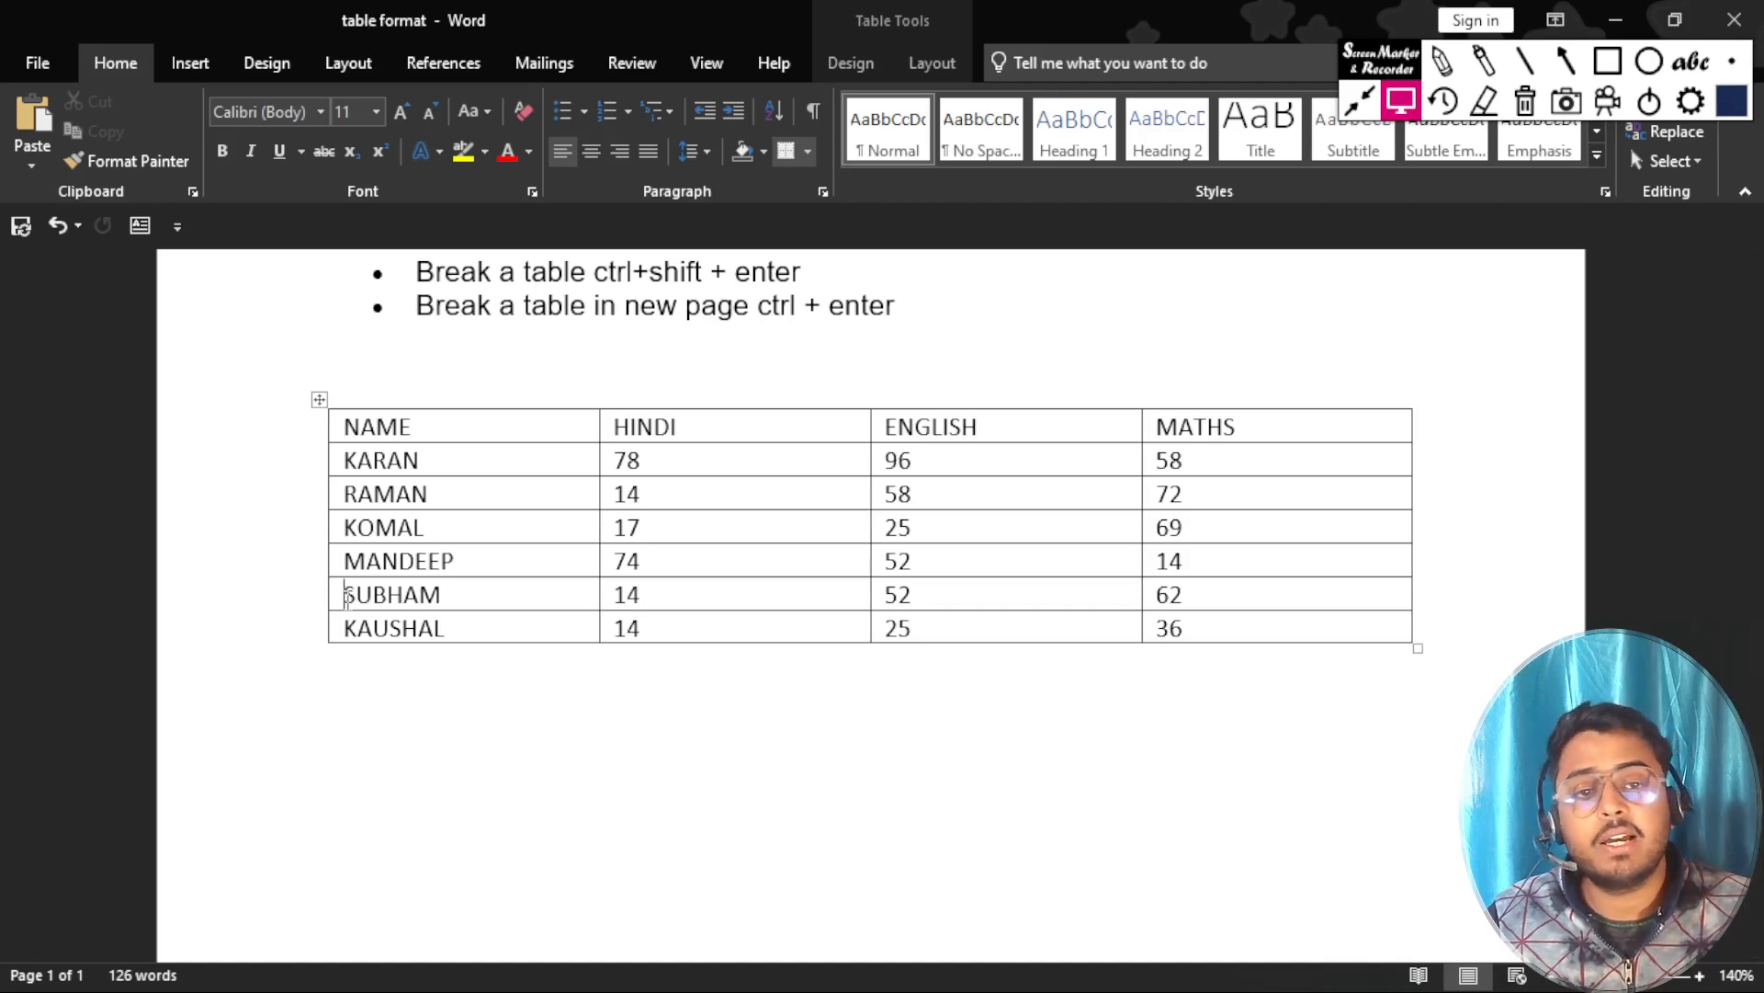
Jump to the first cell of the row from the third student's MATHS cell, and repeat from the first student's MATHS cell.
left_click(1207, 527)
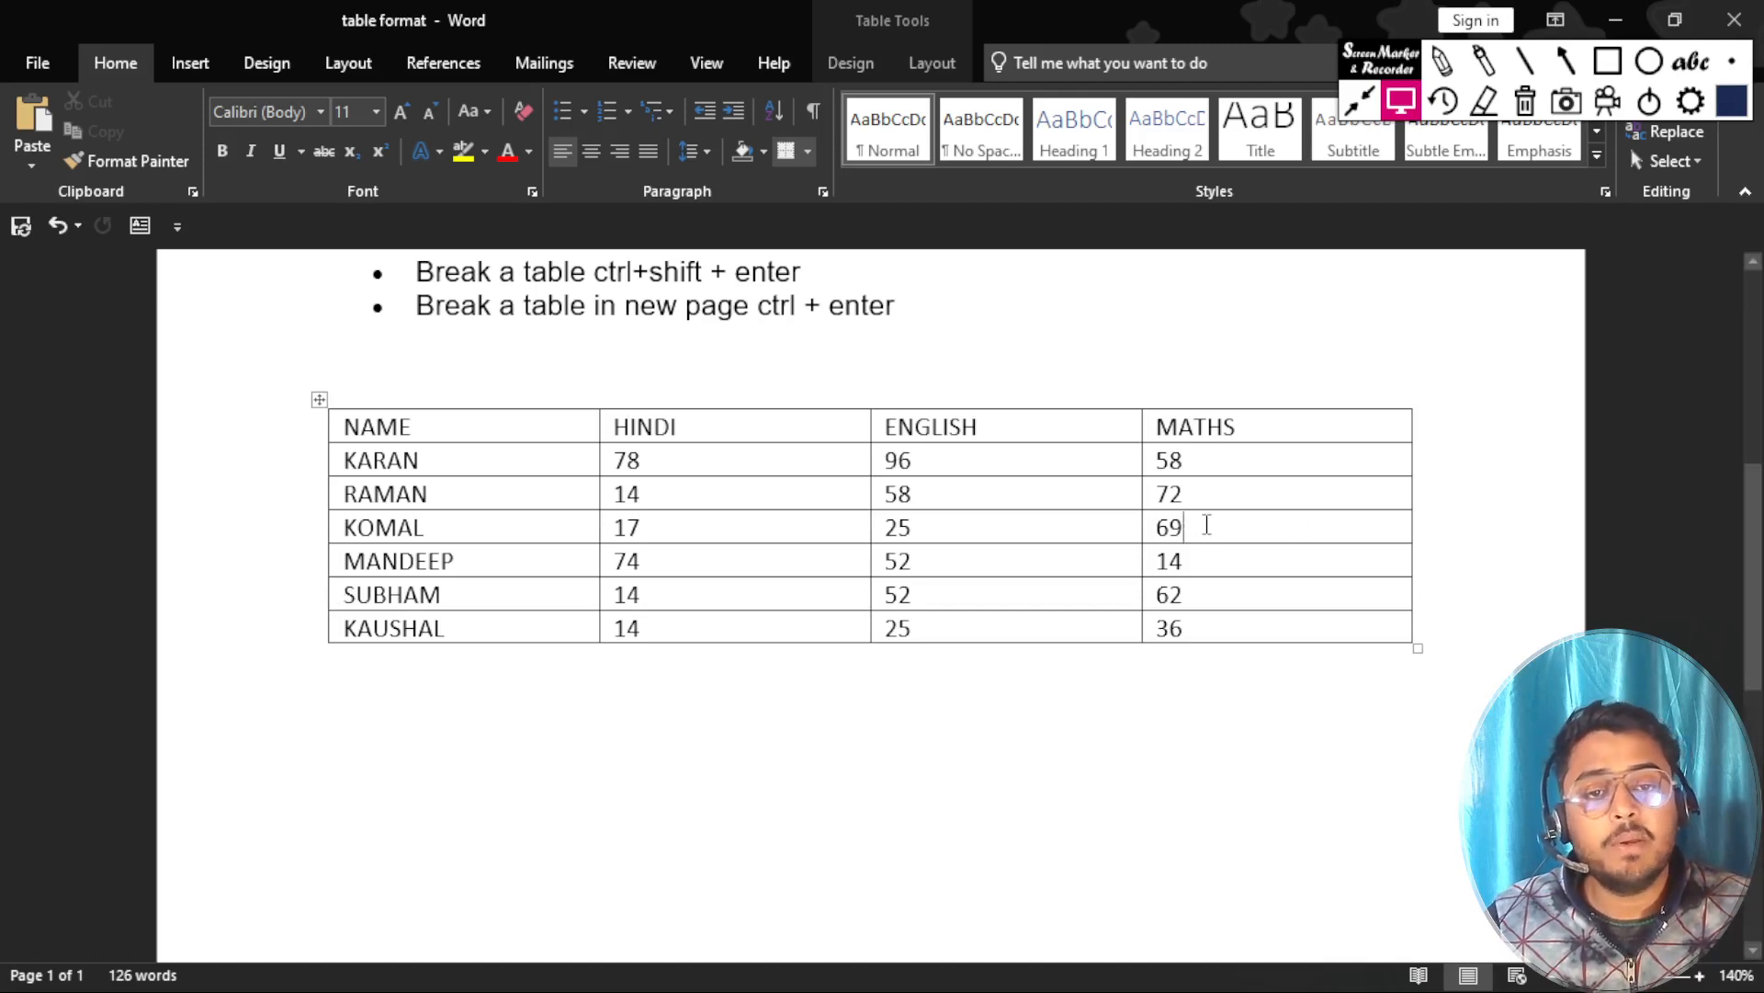
key("alt+Home")
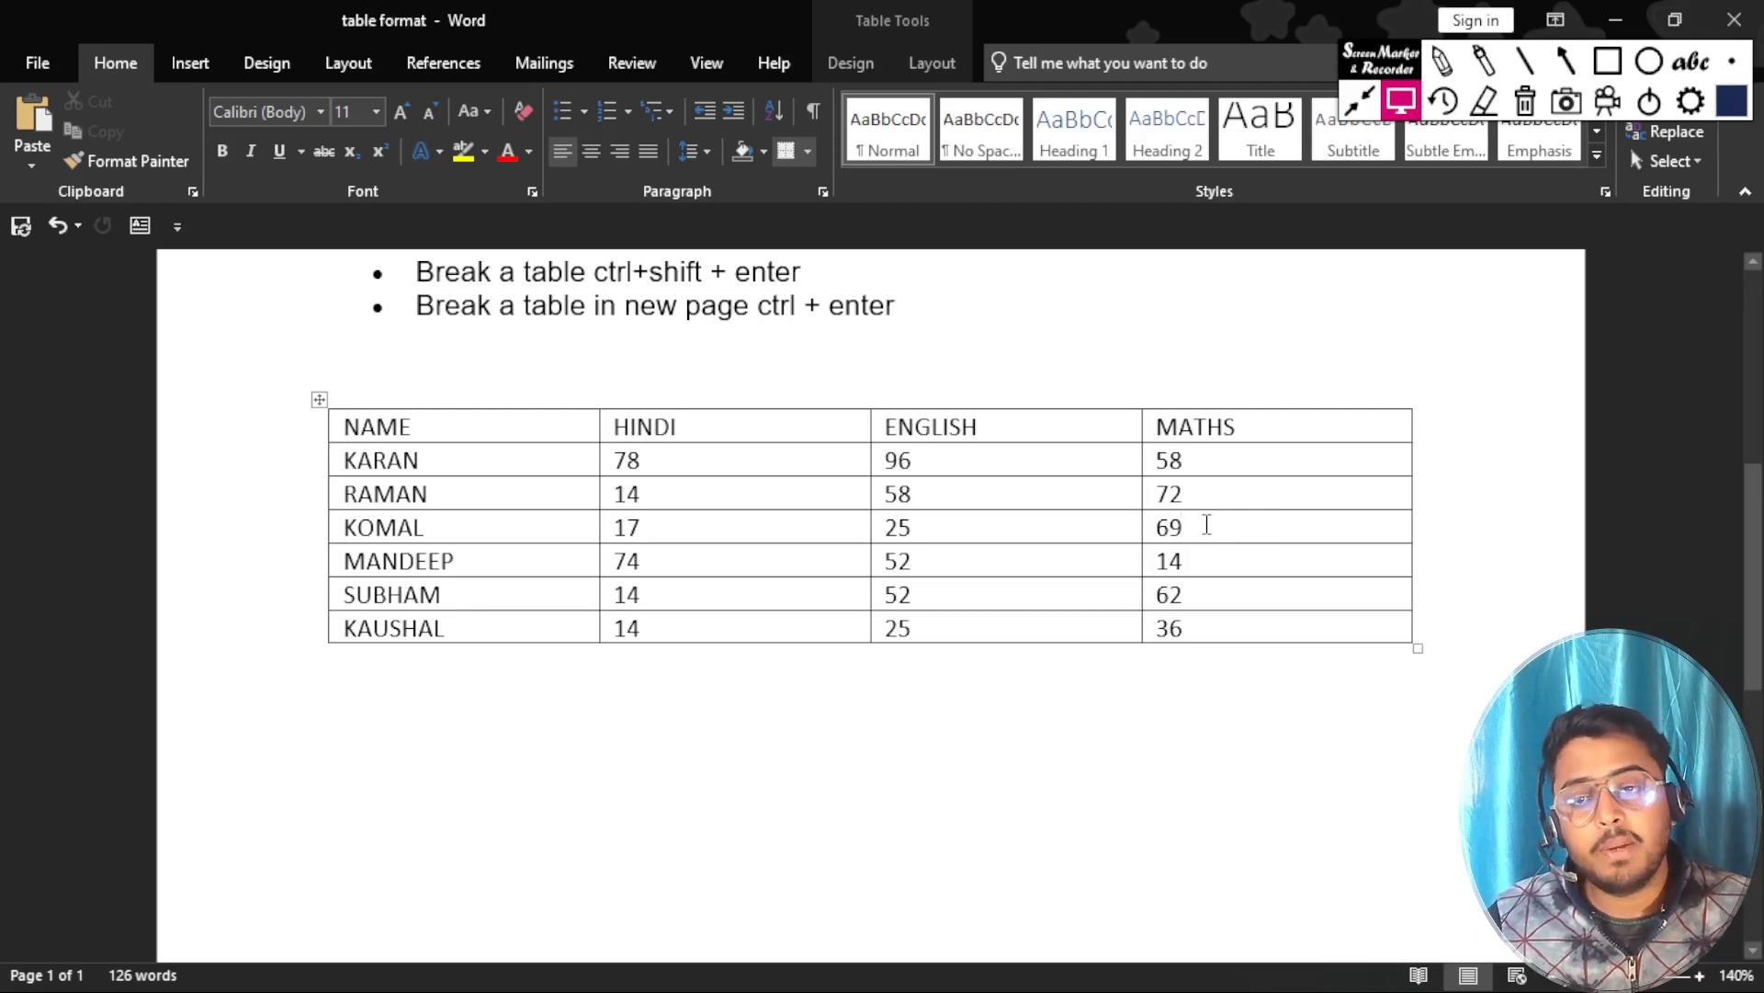
left_click(1197, 459)
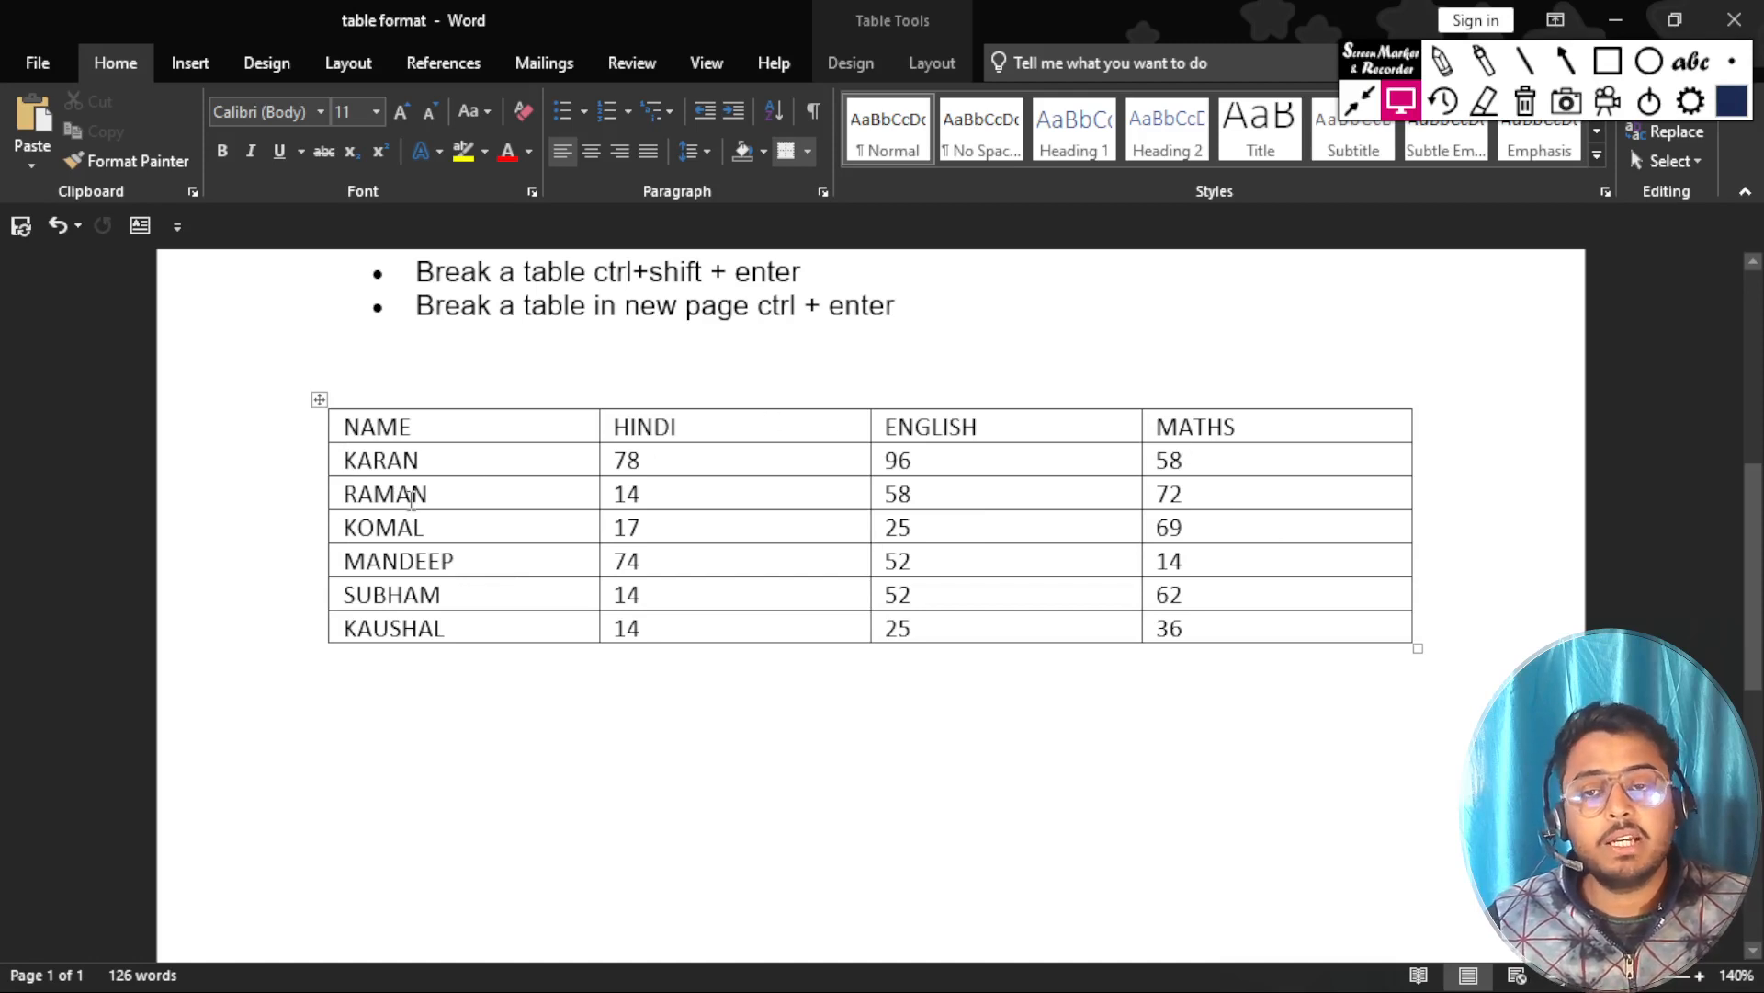
Highlight the last-cell-in-a-row shortcut entry in the list above the marks table.
scroll(410, 497, "up", 1)
scroll(411, 501, "up", 1)
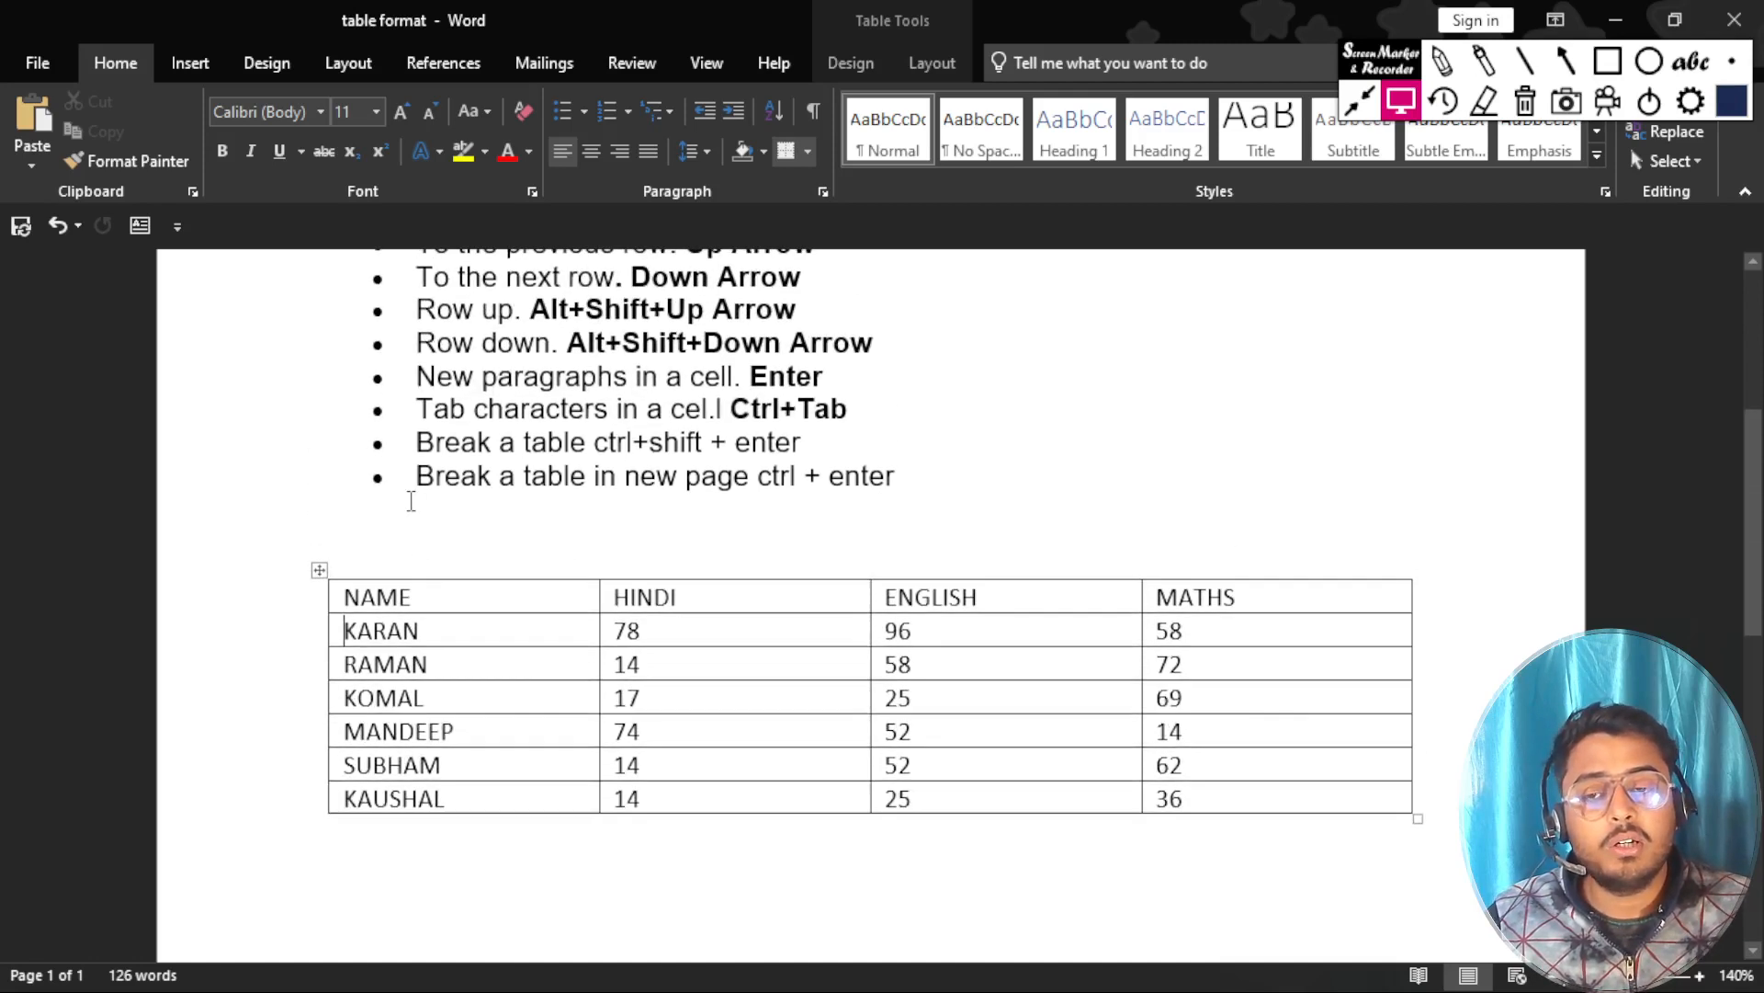
scroll(411, 501, "up", 1)
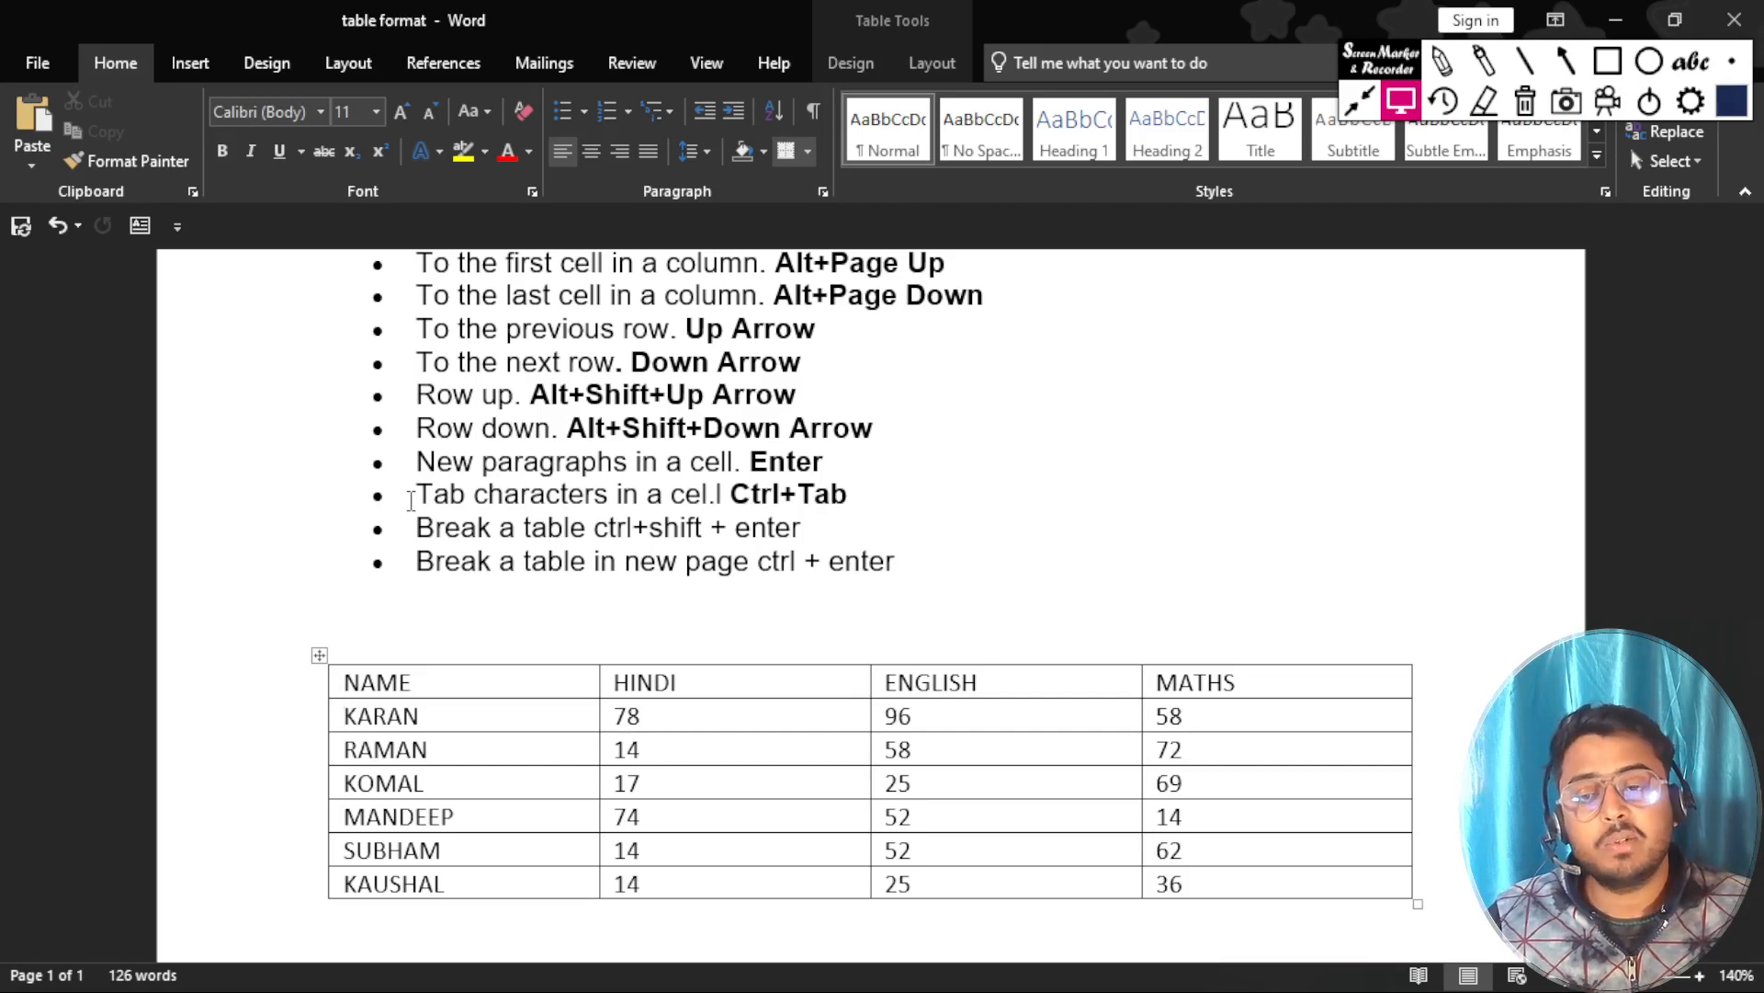
scroll(411, 501, "up", 4)
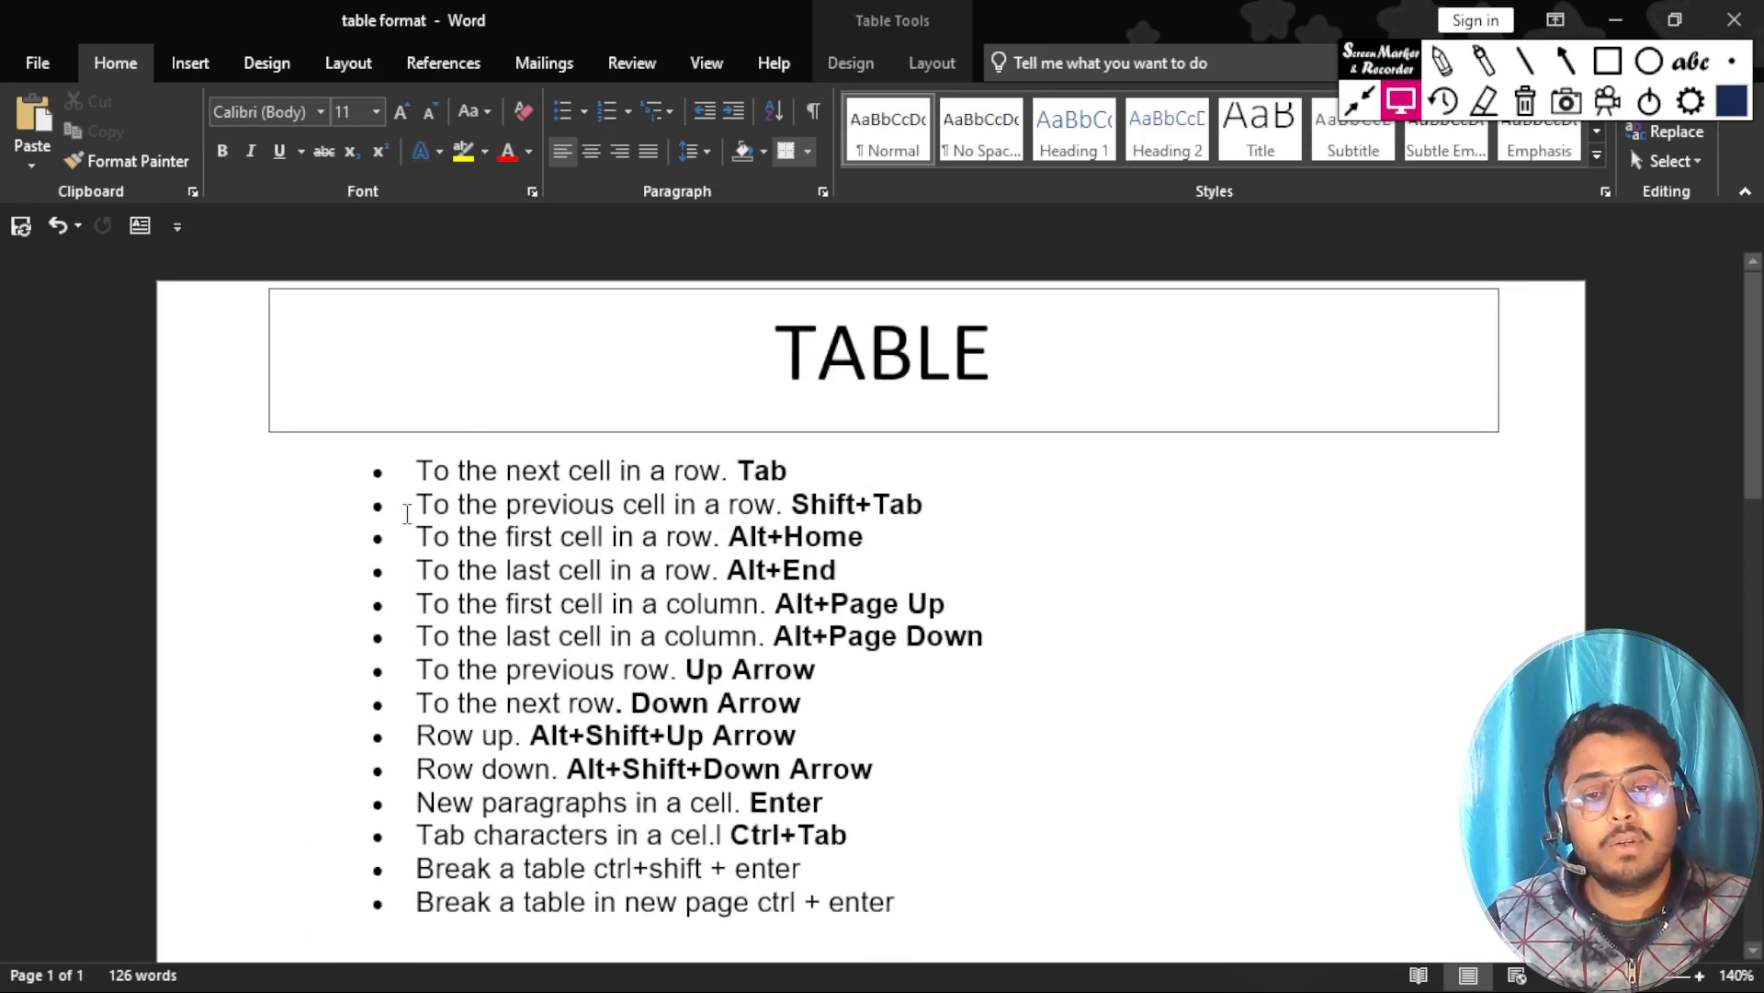
scroll(407, 513, "down", 2)
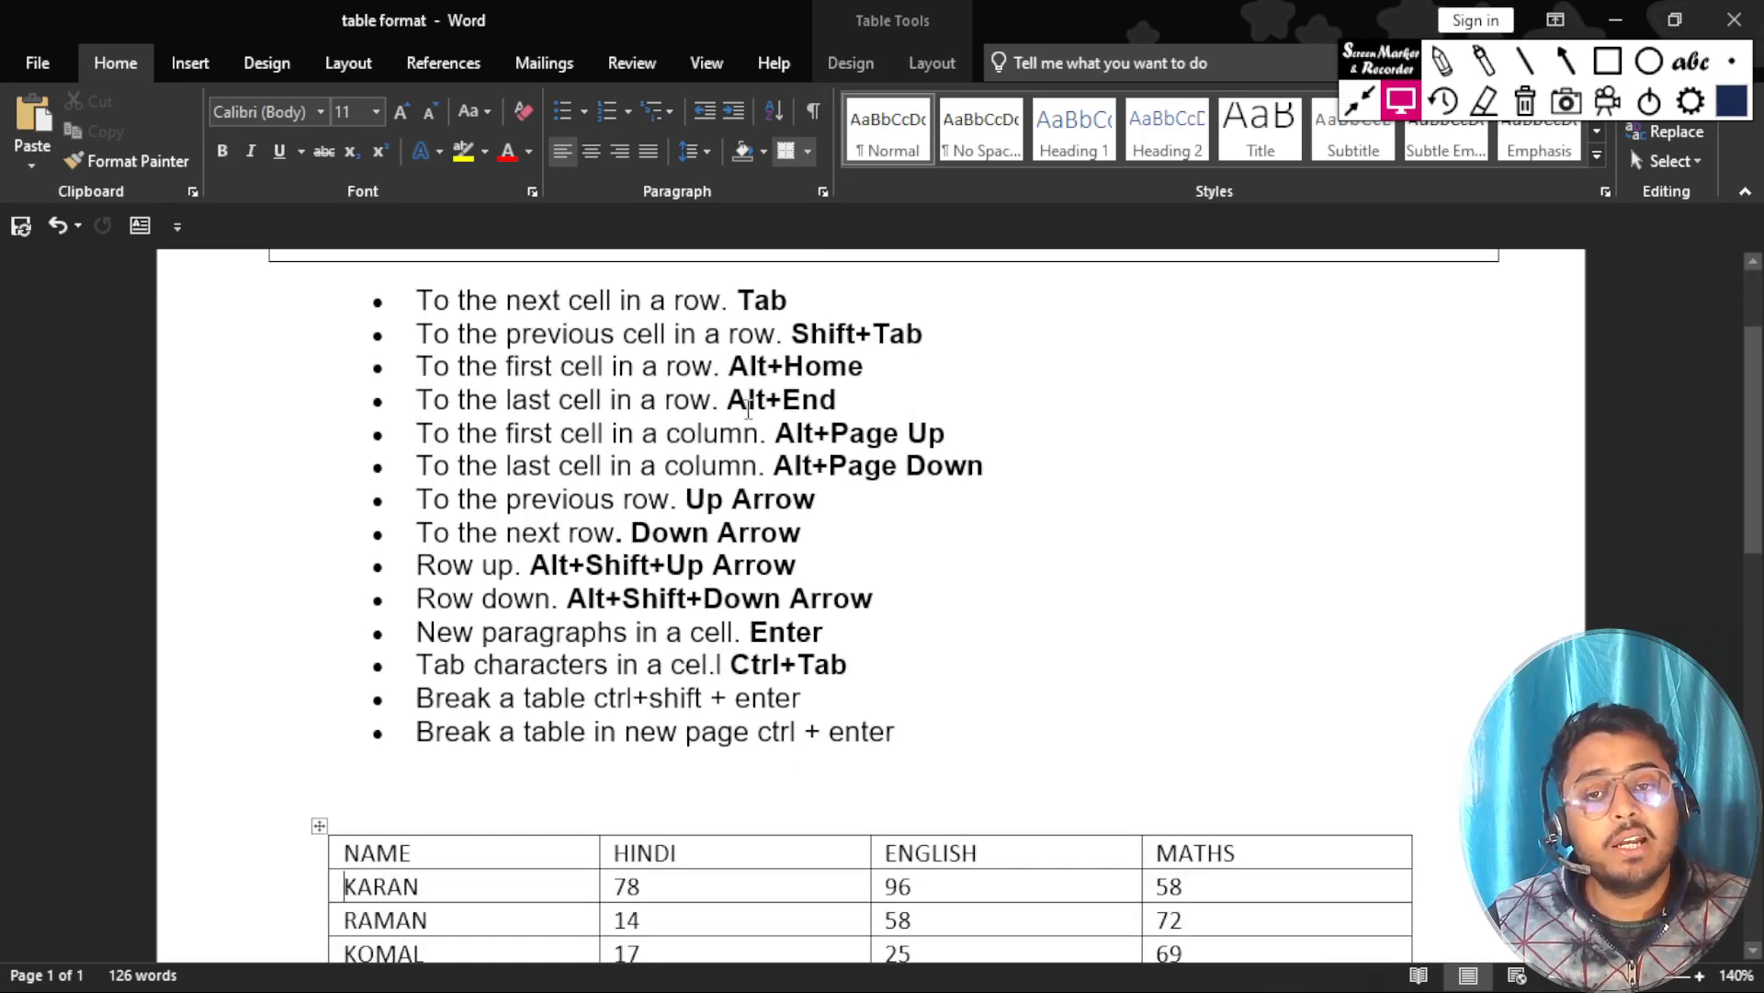
left_click_drag(839, 400, 415, 400)
Jump from the second student's name cell to the last cell of that row and select its MATHS value.
scroll(715, 475, "down", 1)
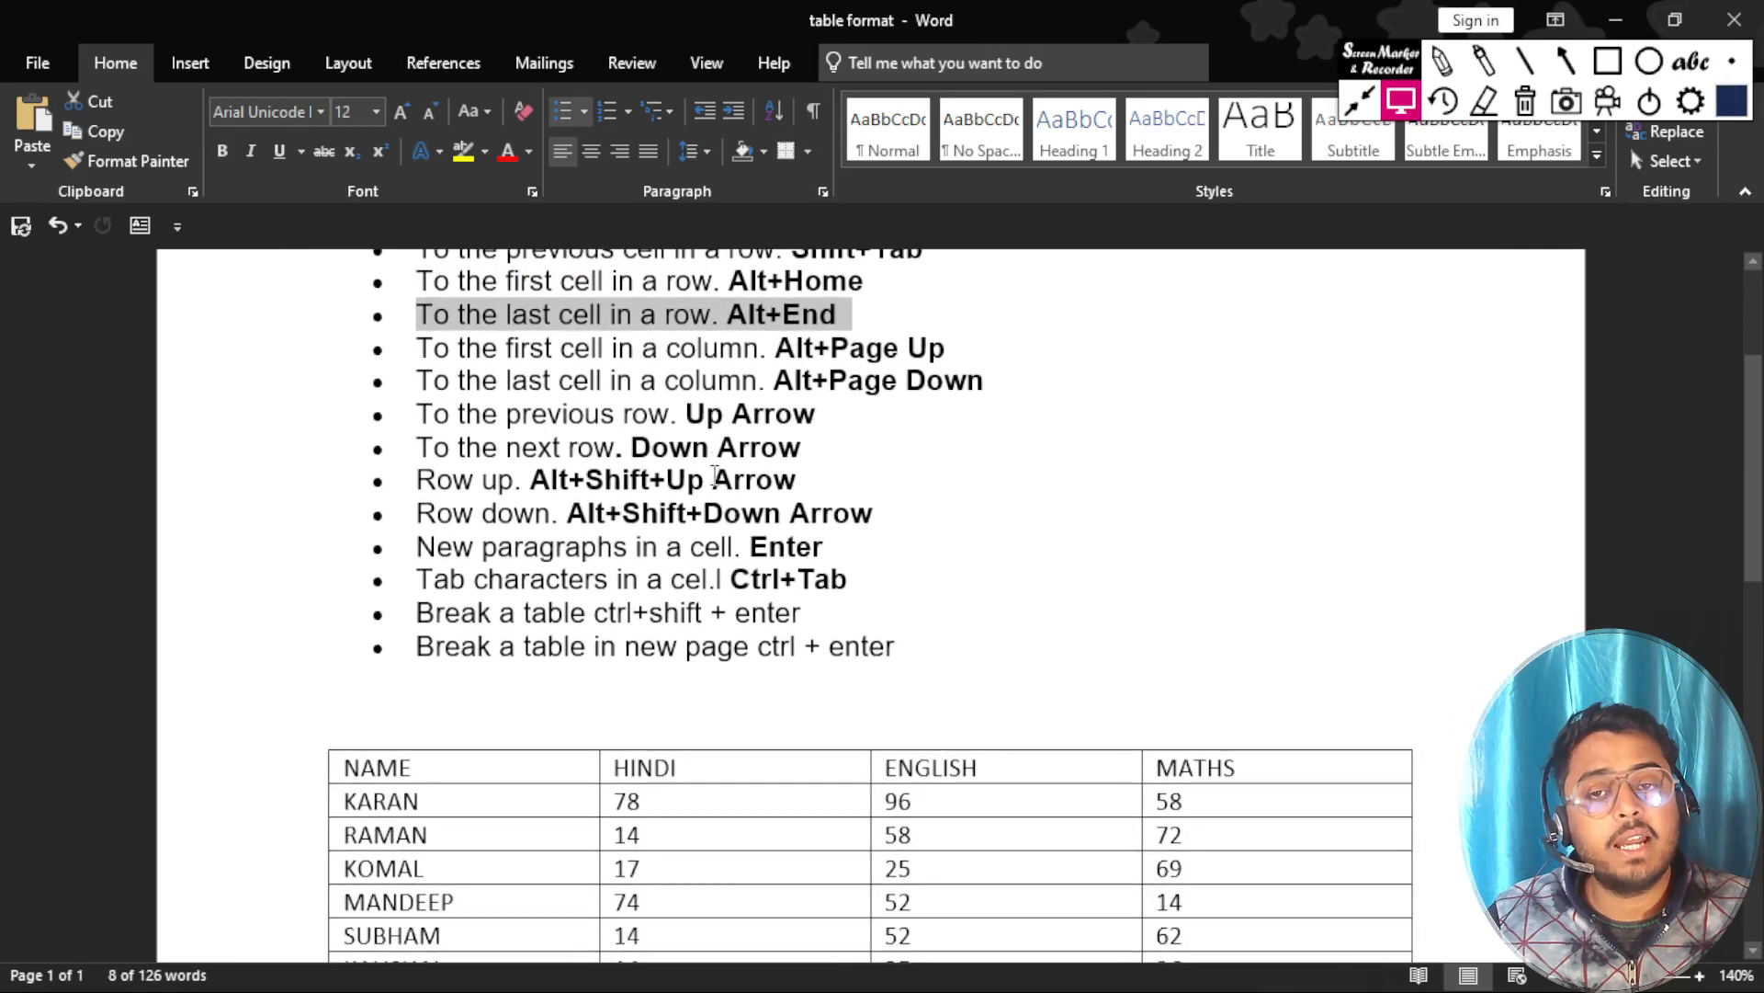
scroll(715, 475, "down", 2)
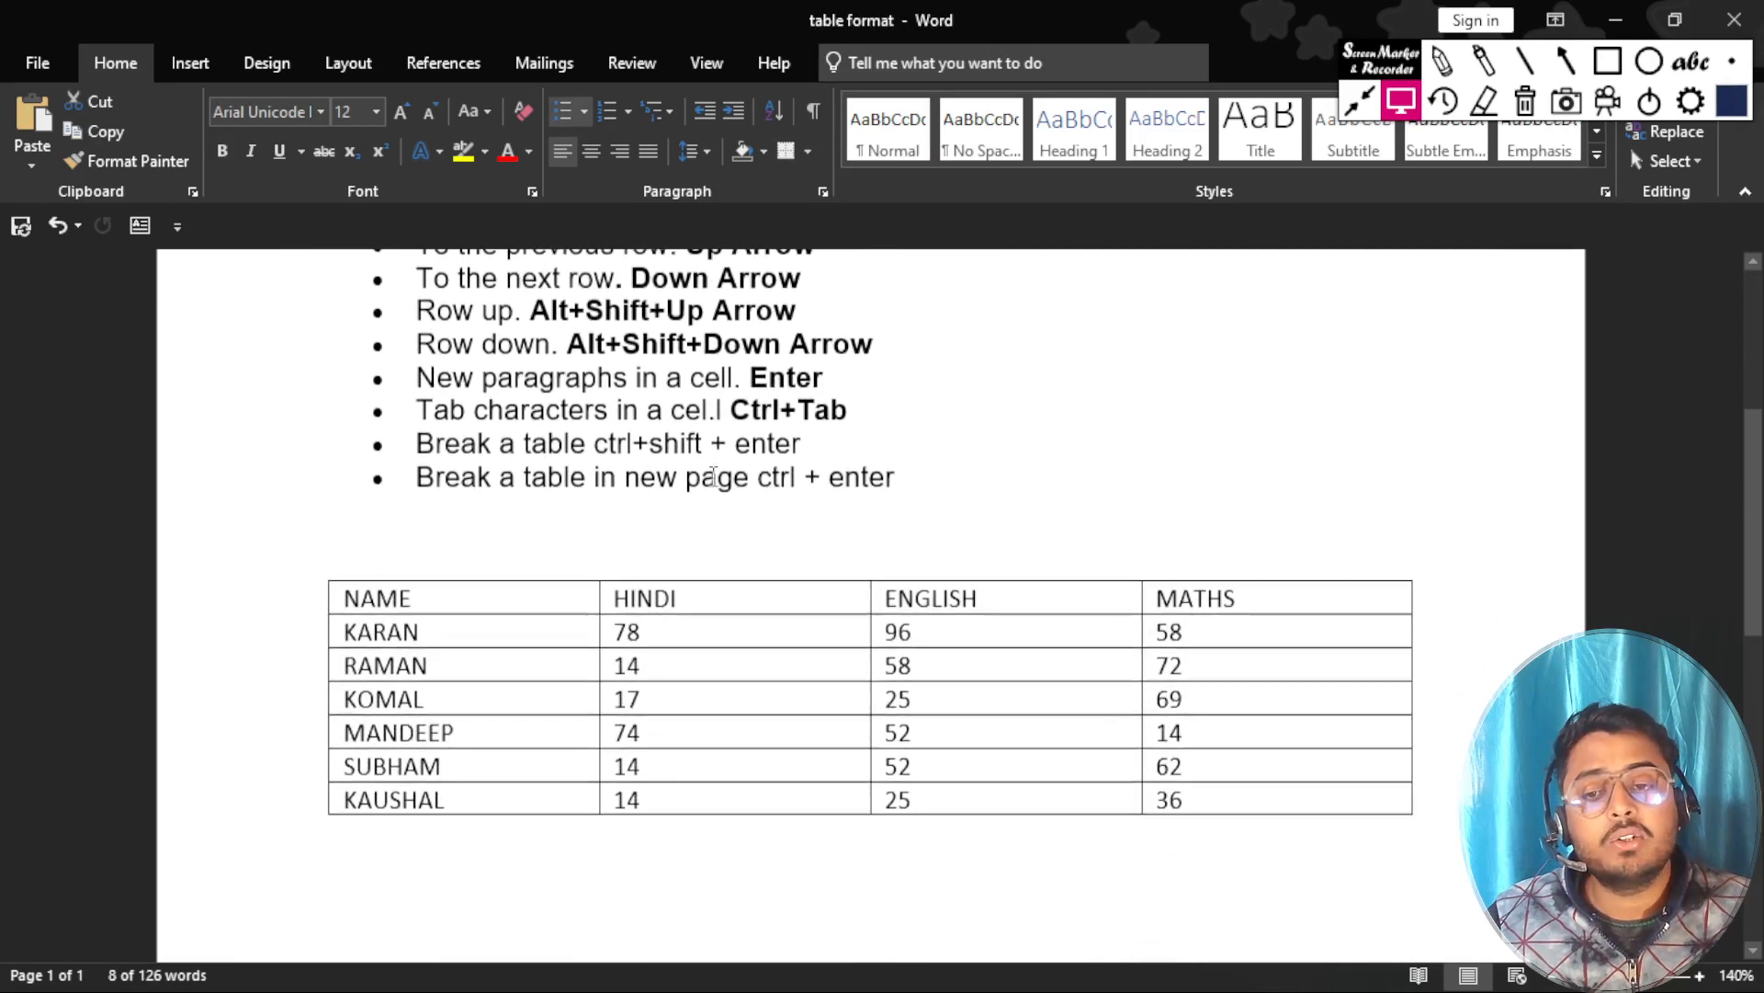
left_click(439, 668)
mouse_move(454, 664)
left_mouse_down()
mouse_move(292, 665)
mouse_move(436, 666)
left_mouse_up()
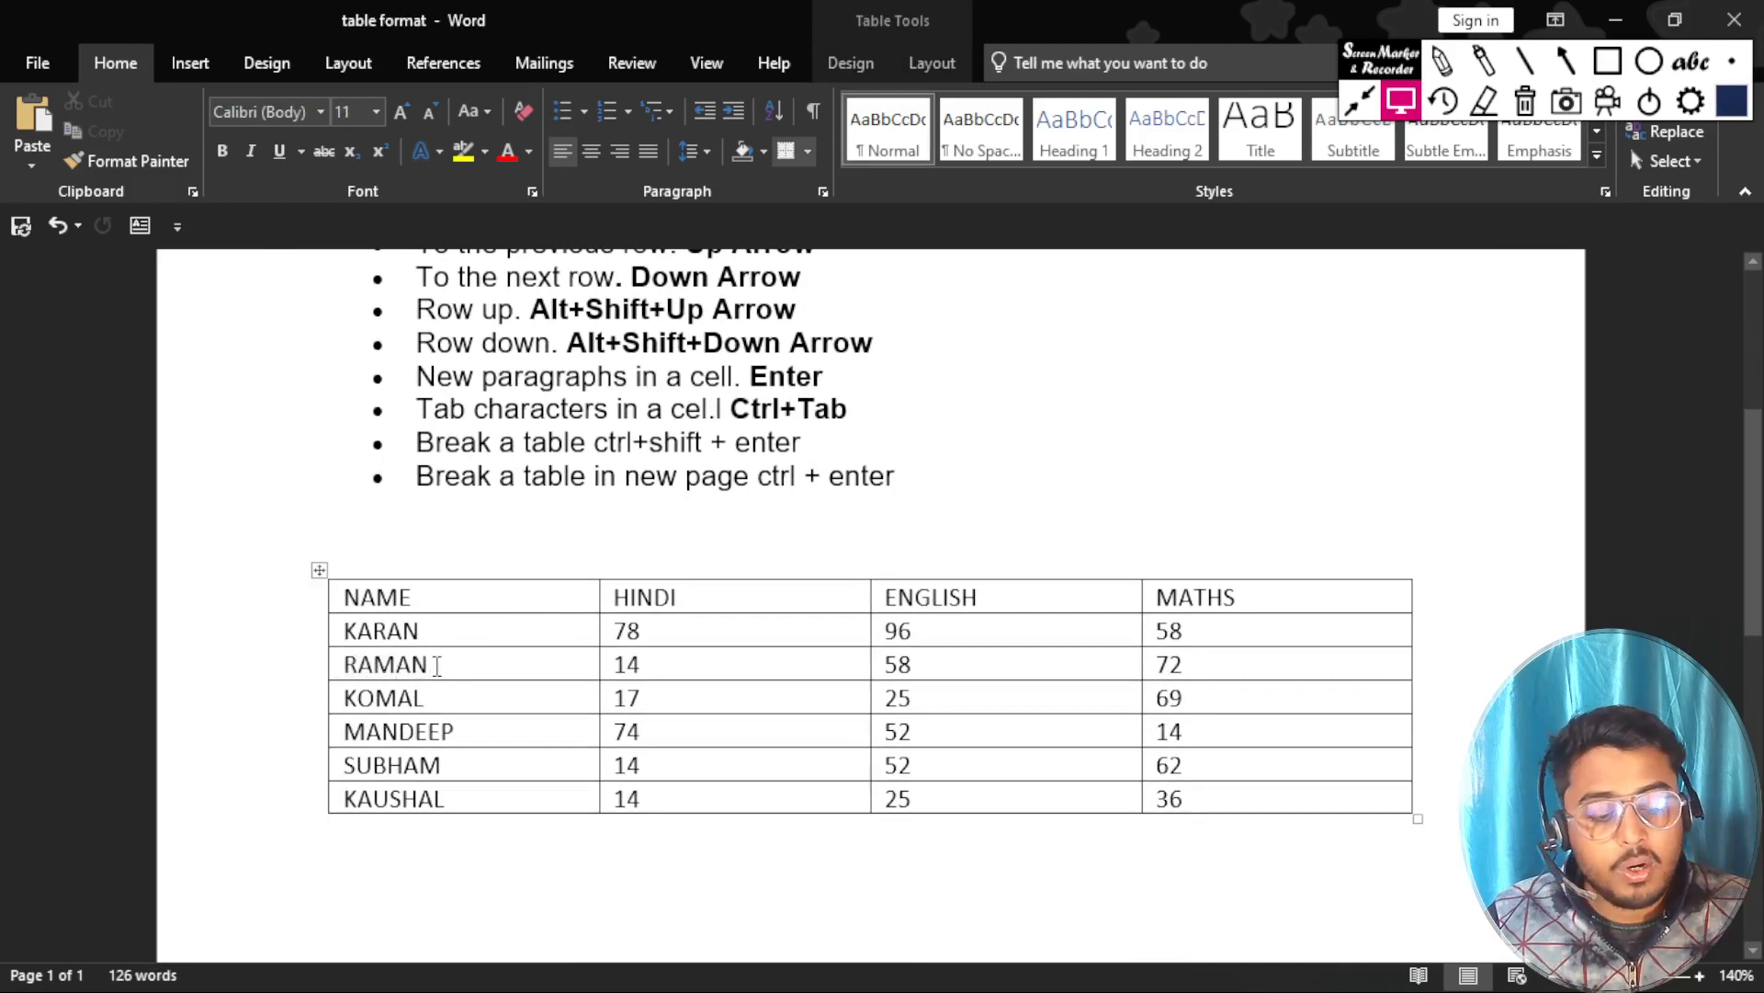
key("alt")
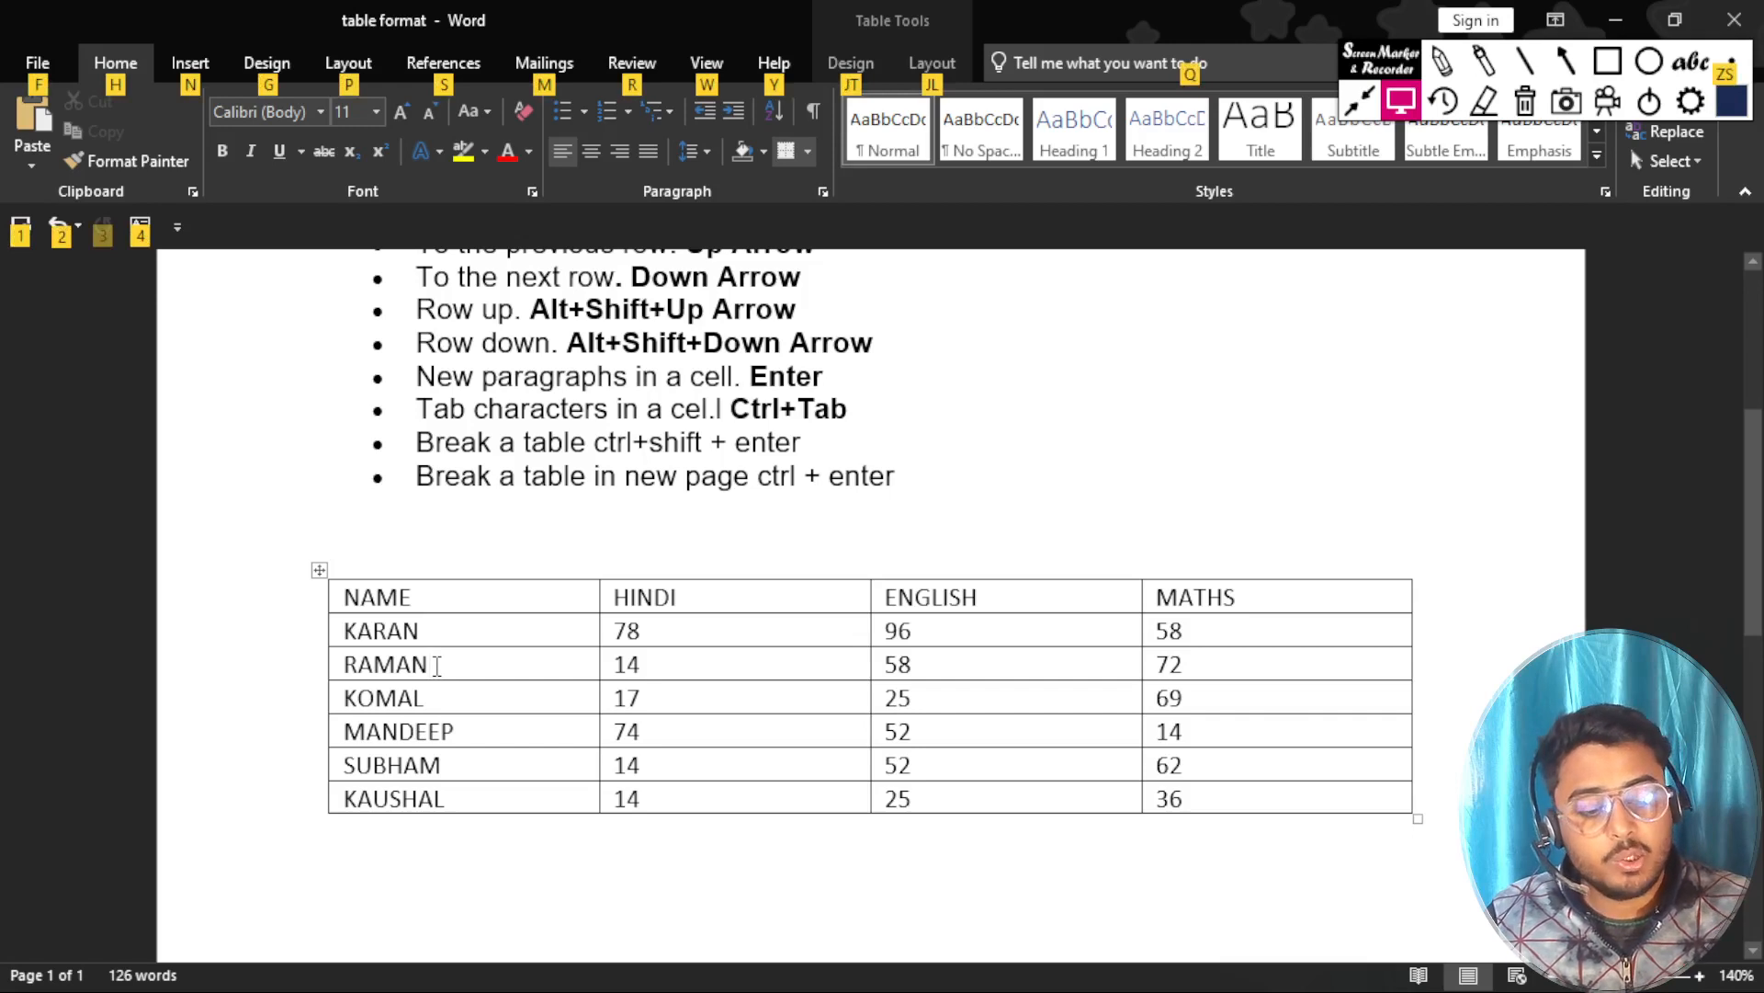
key("alt+End")
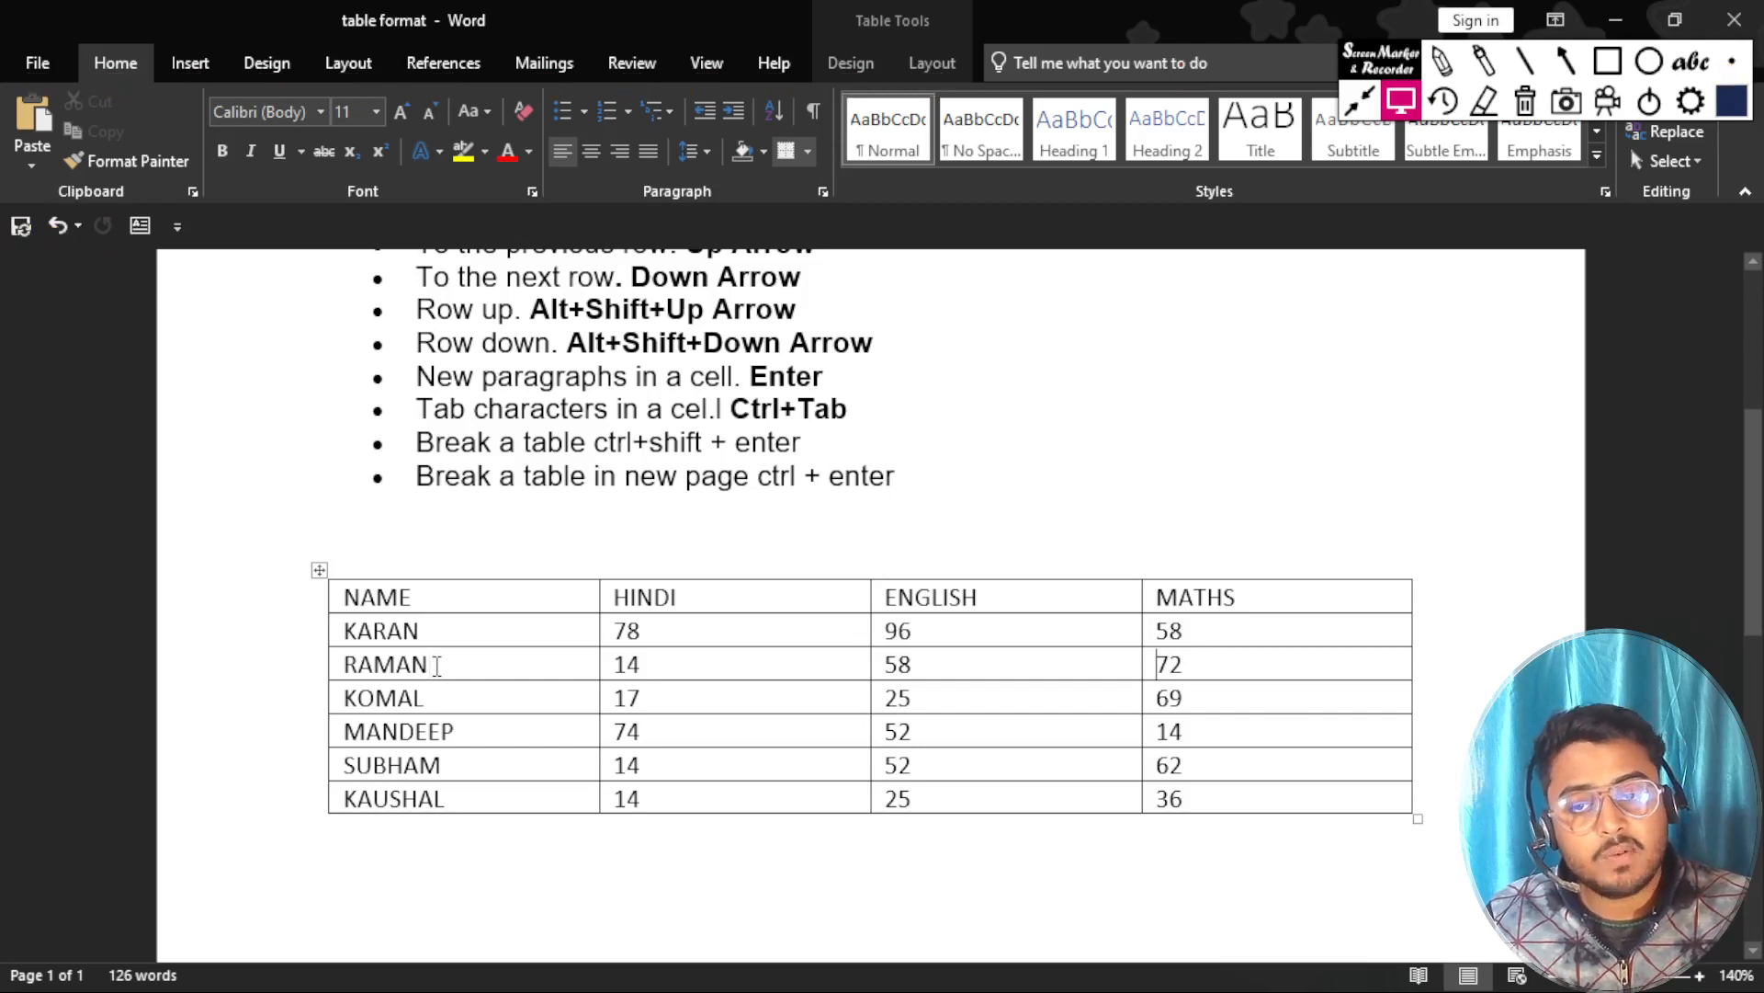
double_click(1200, 666)
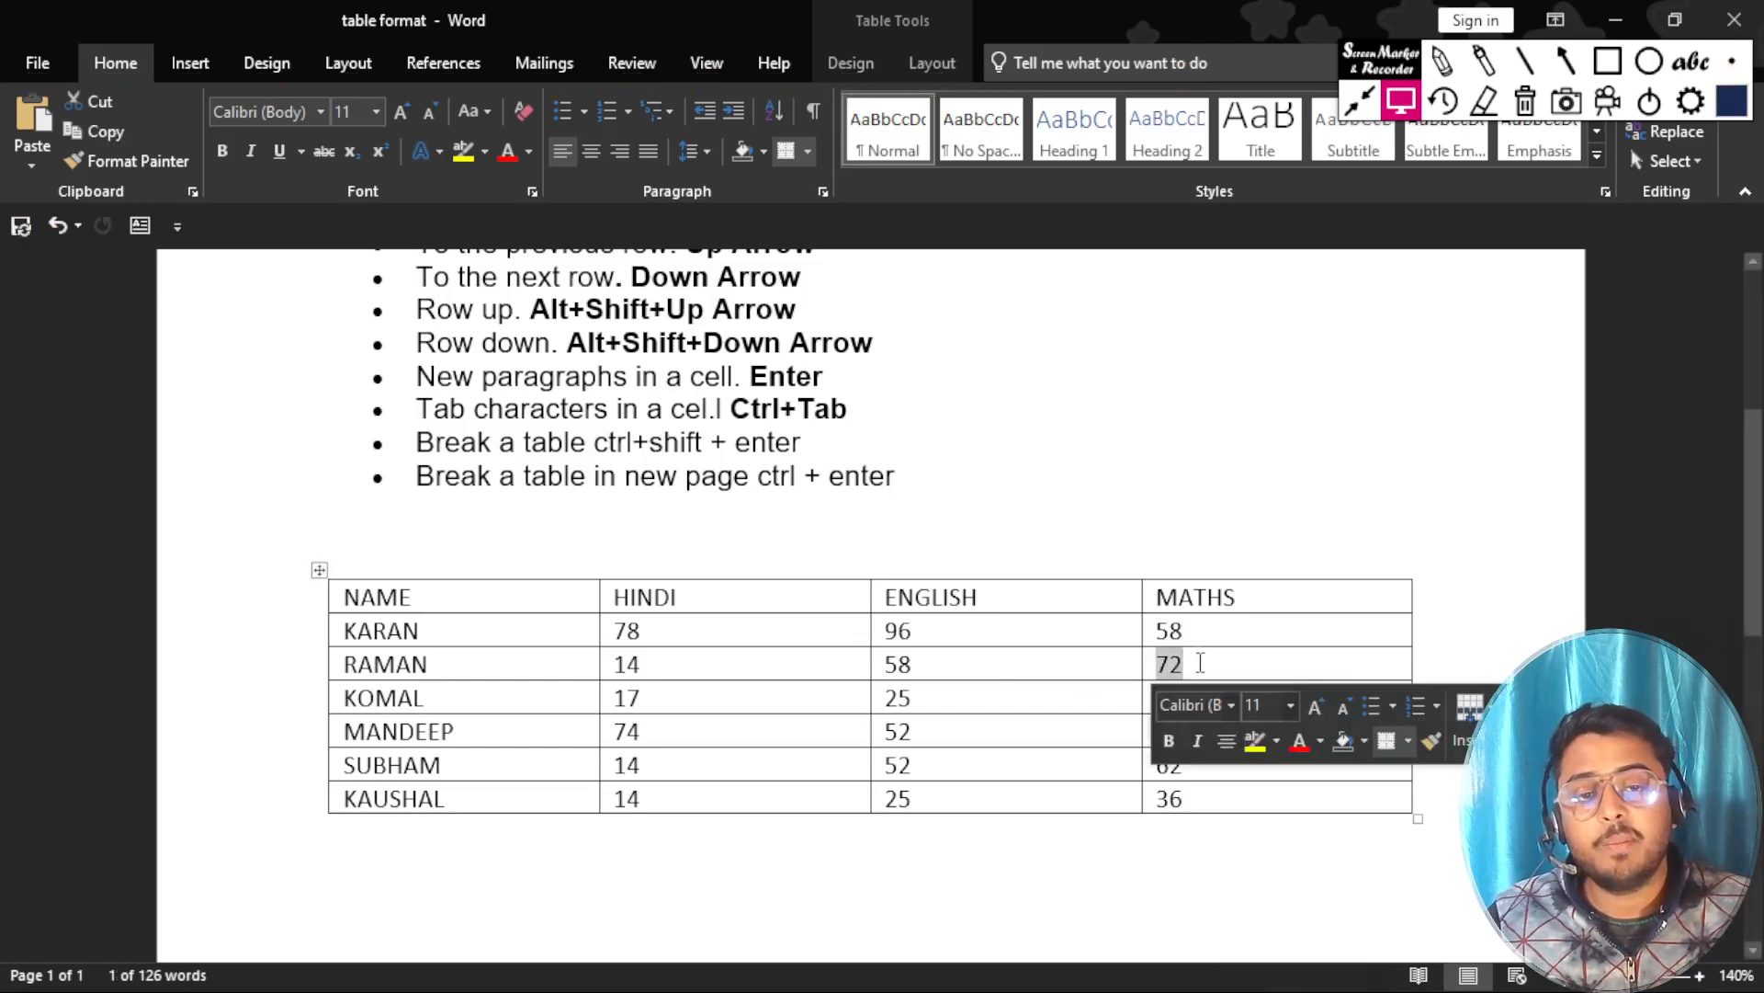
Jump from the fourth student's name cell to the last cell of that row.
left_click(464, 728)
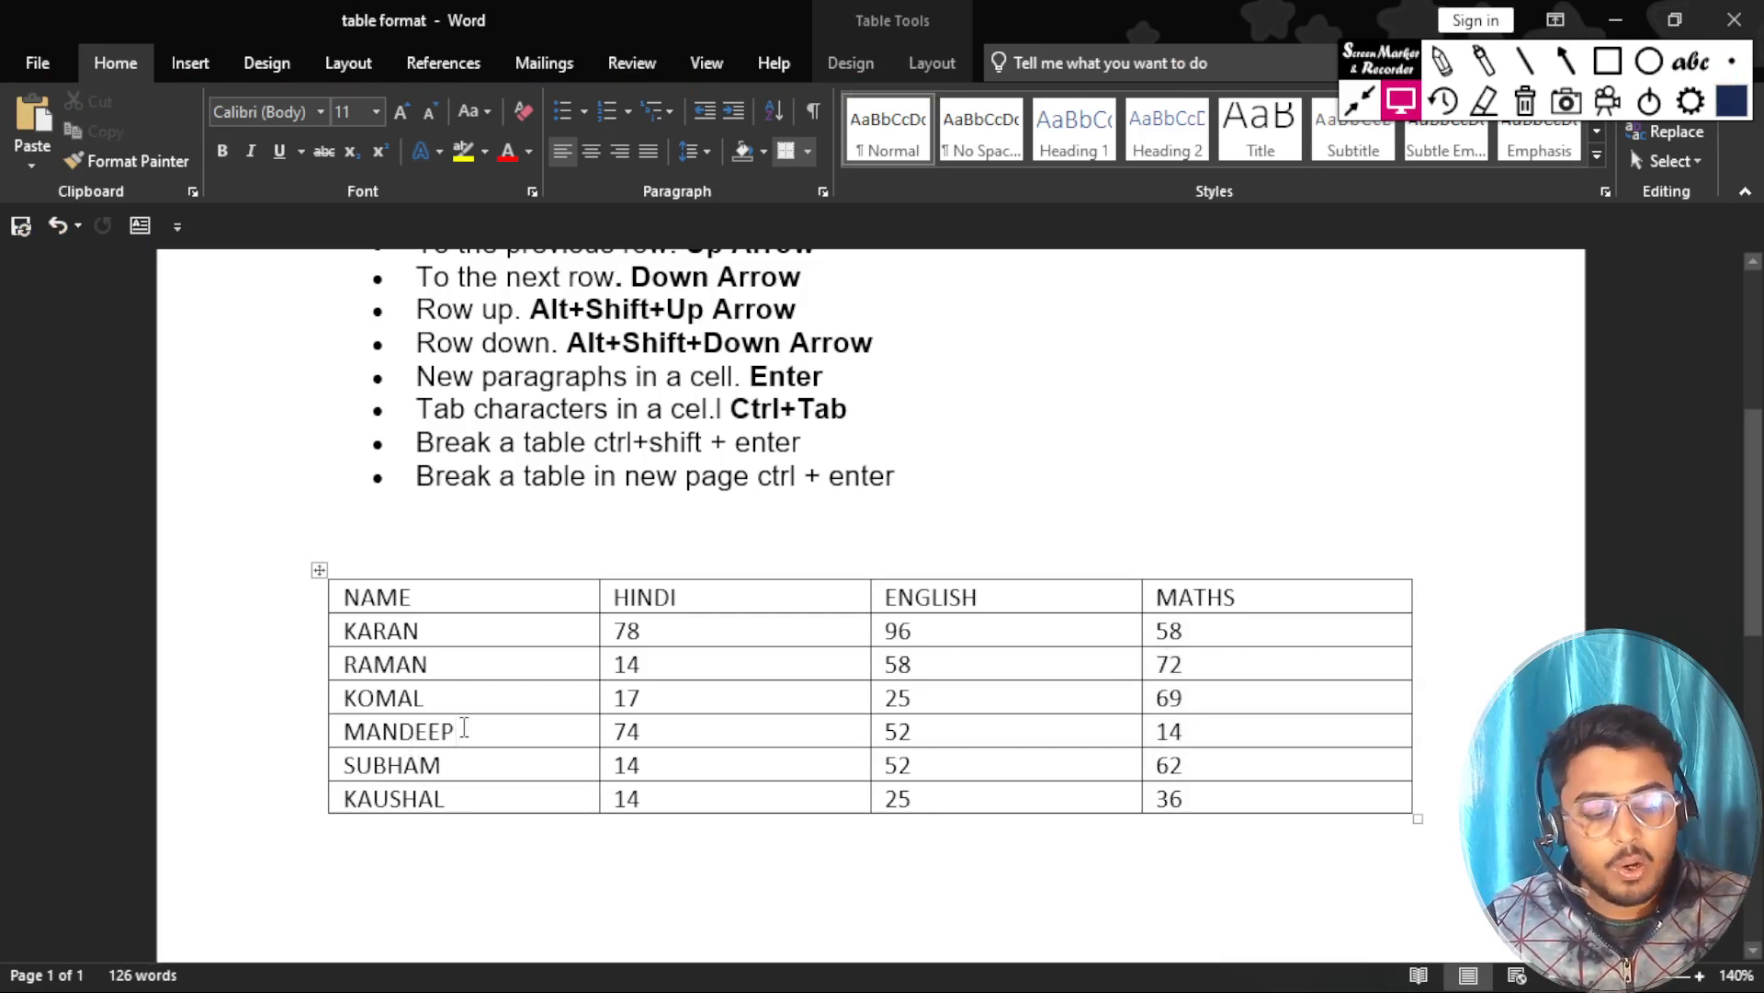
key("alt")
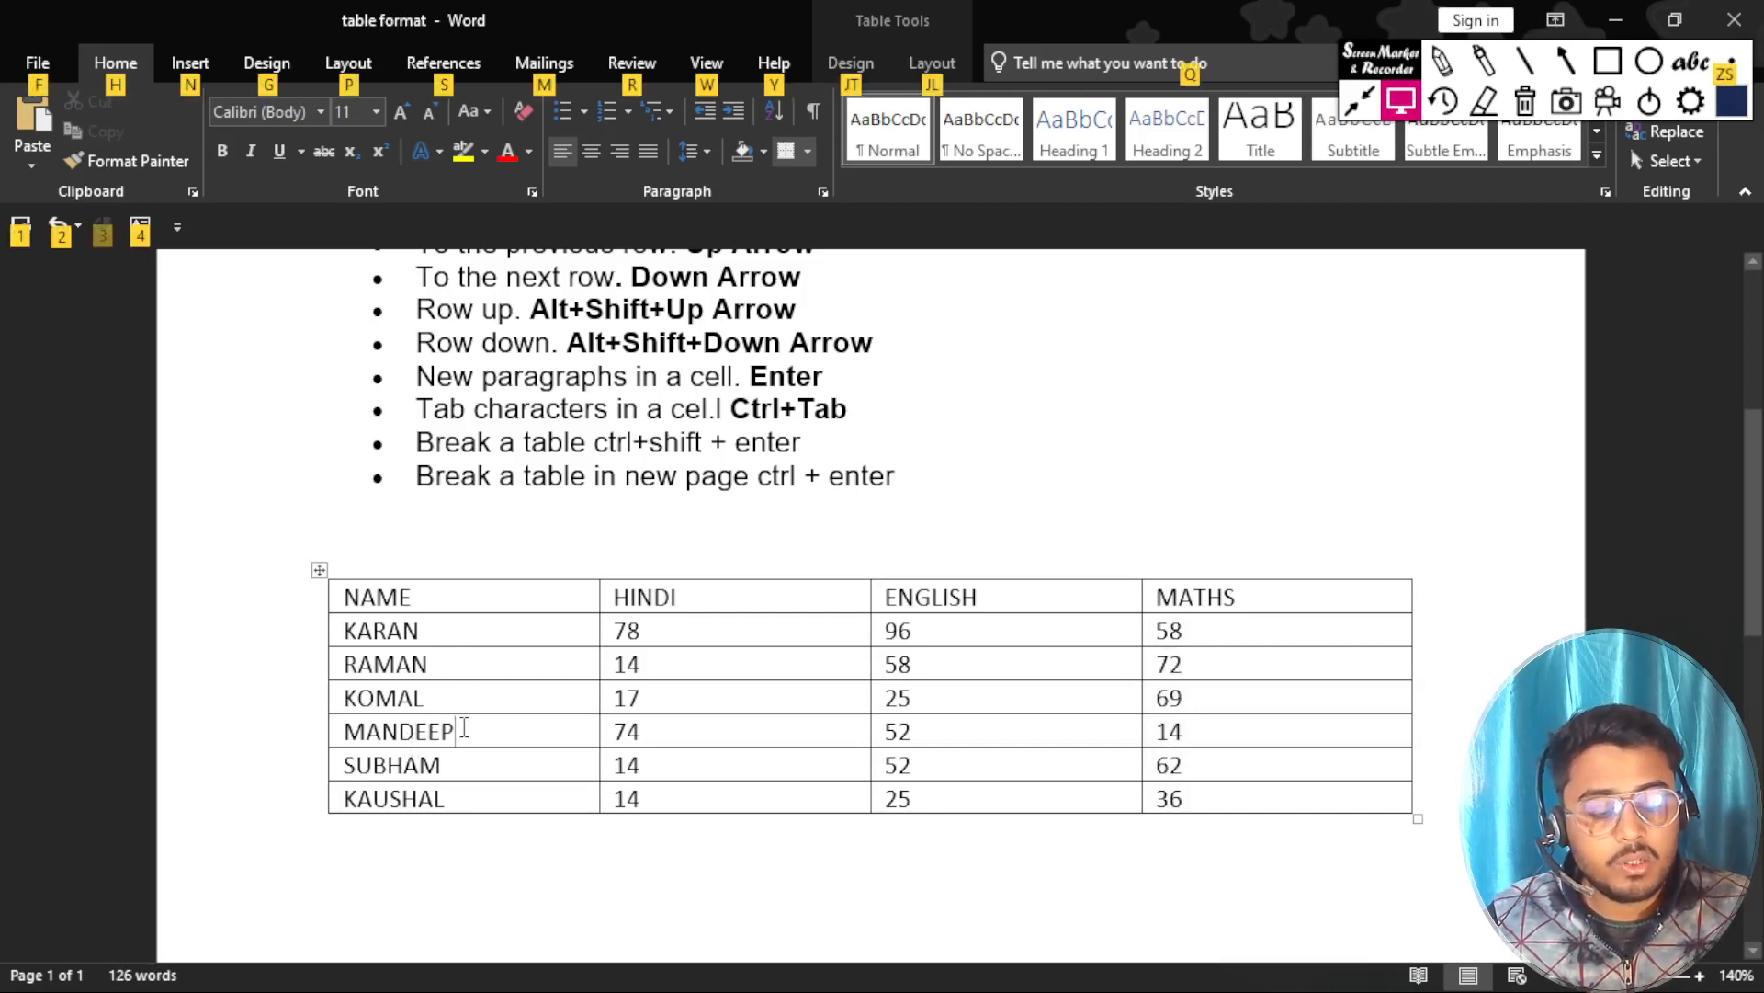
key("alt+End")
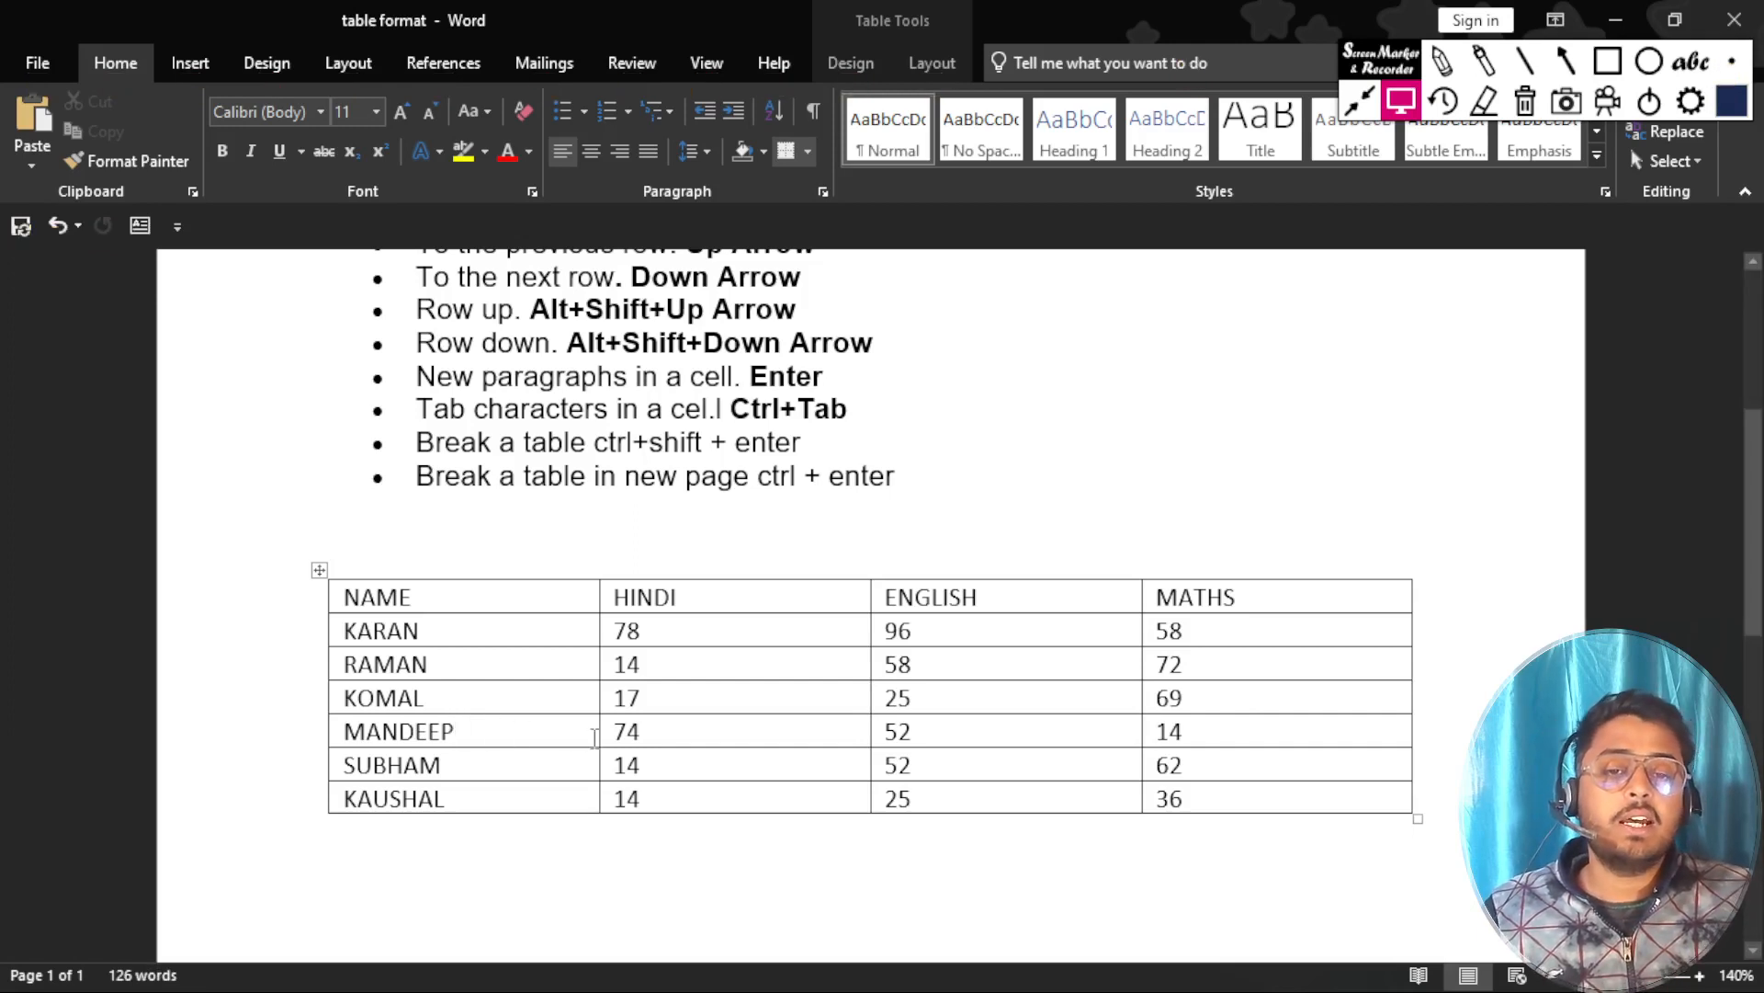
Highlight the first-cell-in-a-column shortcut entry and jump from the fourth student's name cell to the first cell of the NAME column.
scroll(594, 738, "up", 3)
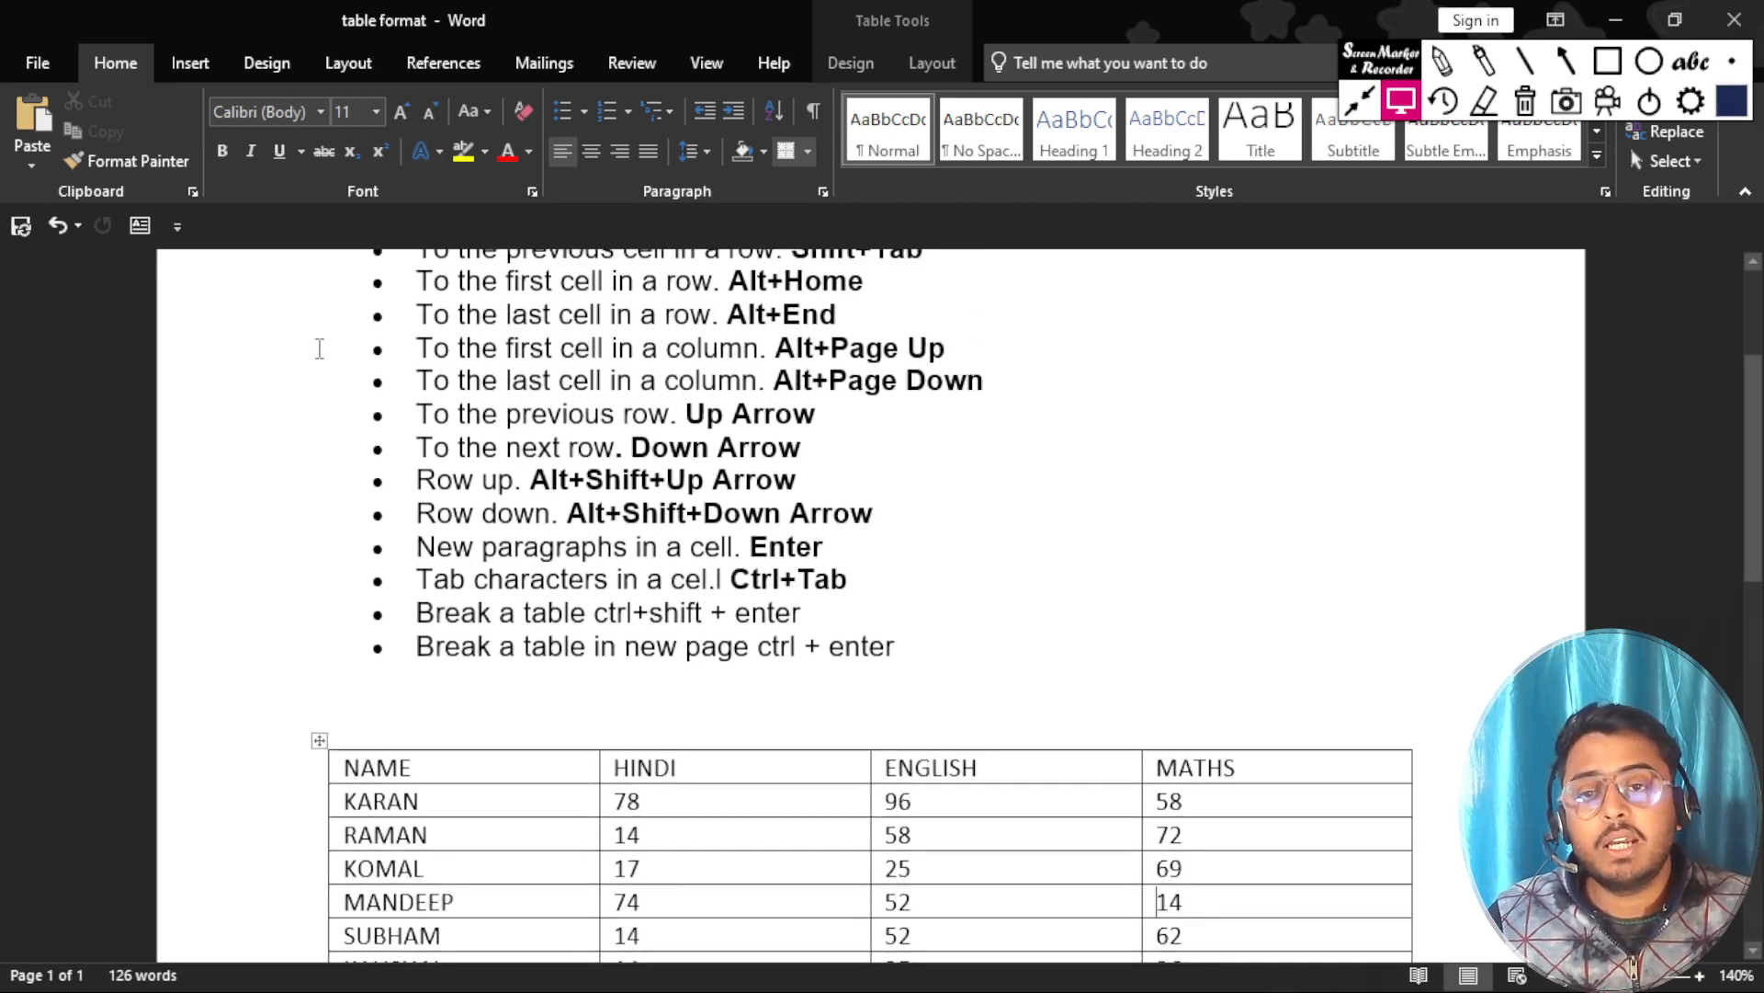
left_click_drag(411, 350, 931, 352)
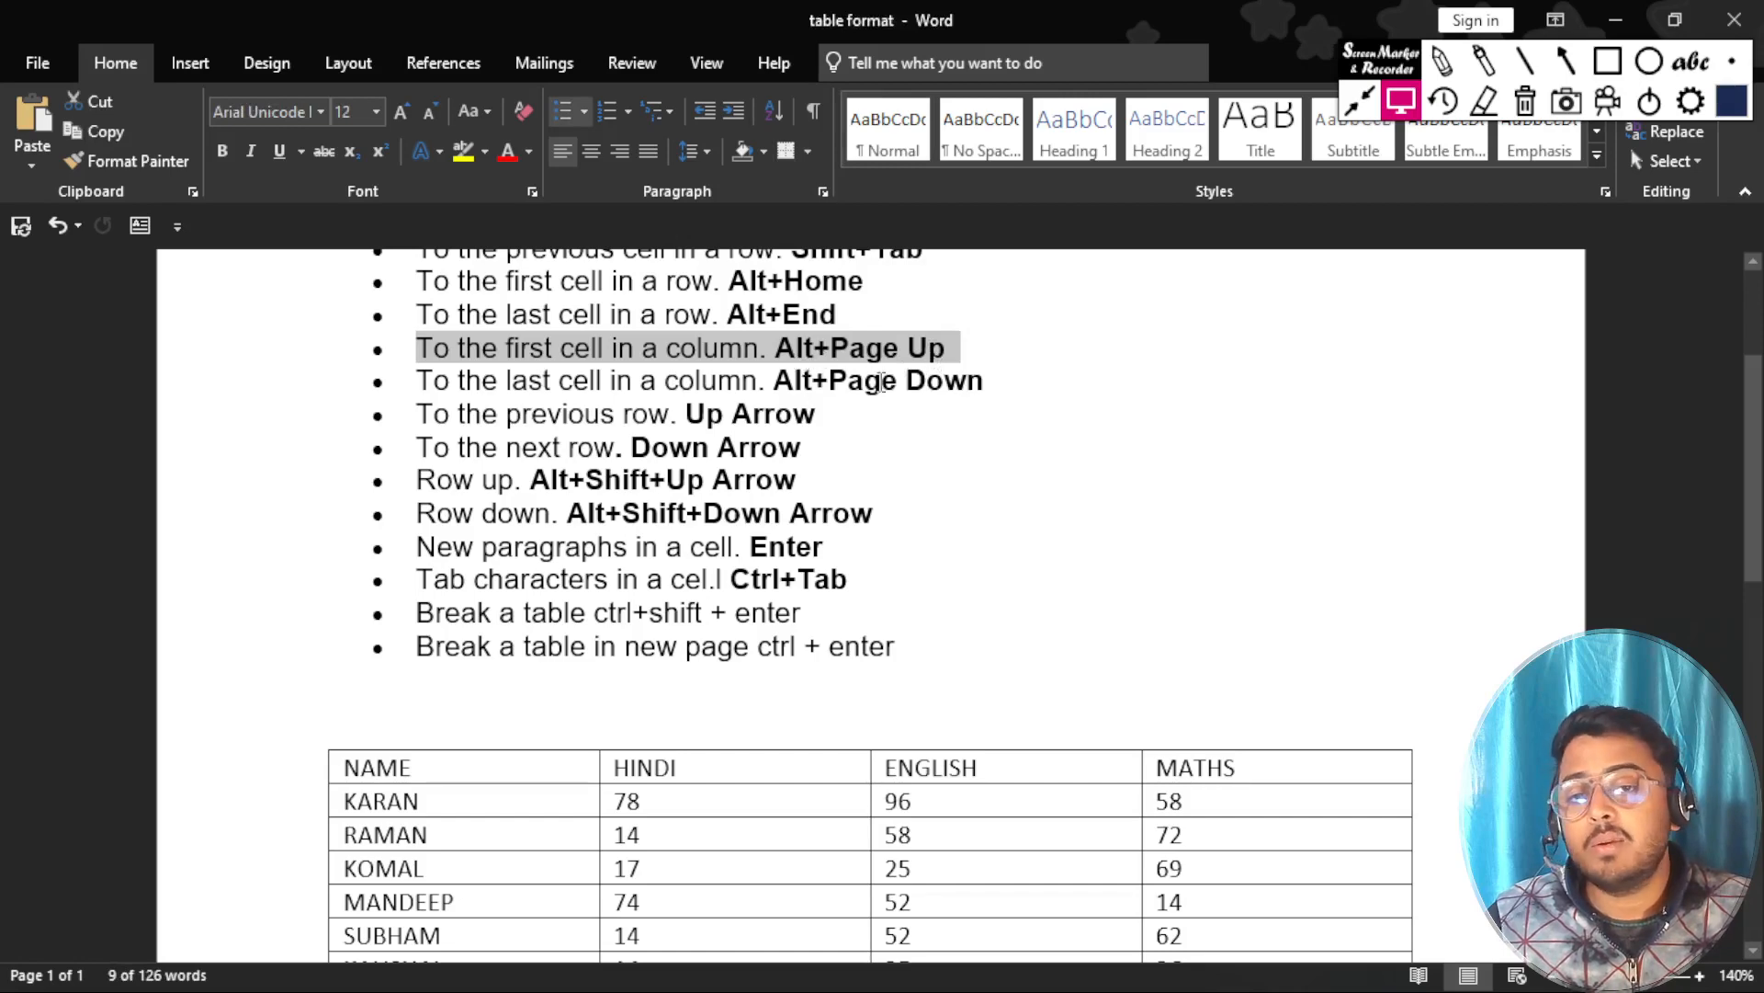
scroll(855, 395, "down", 5)
scroll(588, 469, "up", 2)
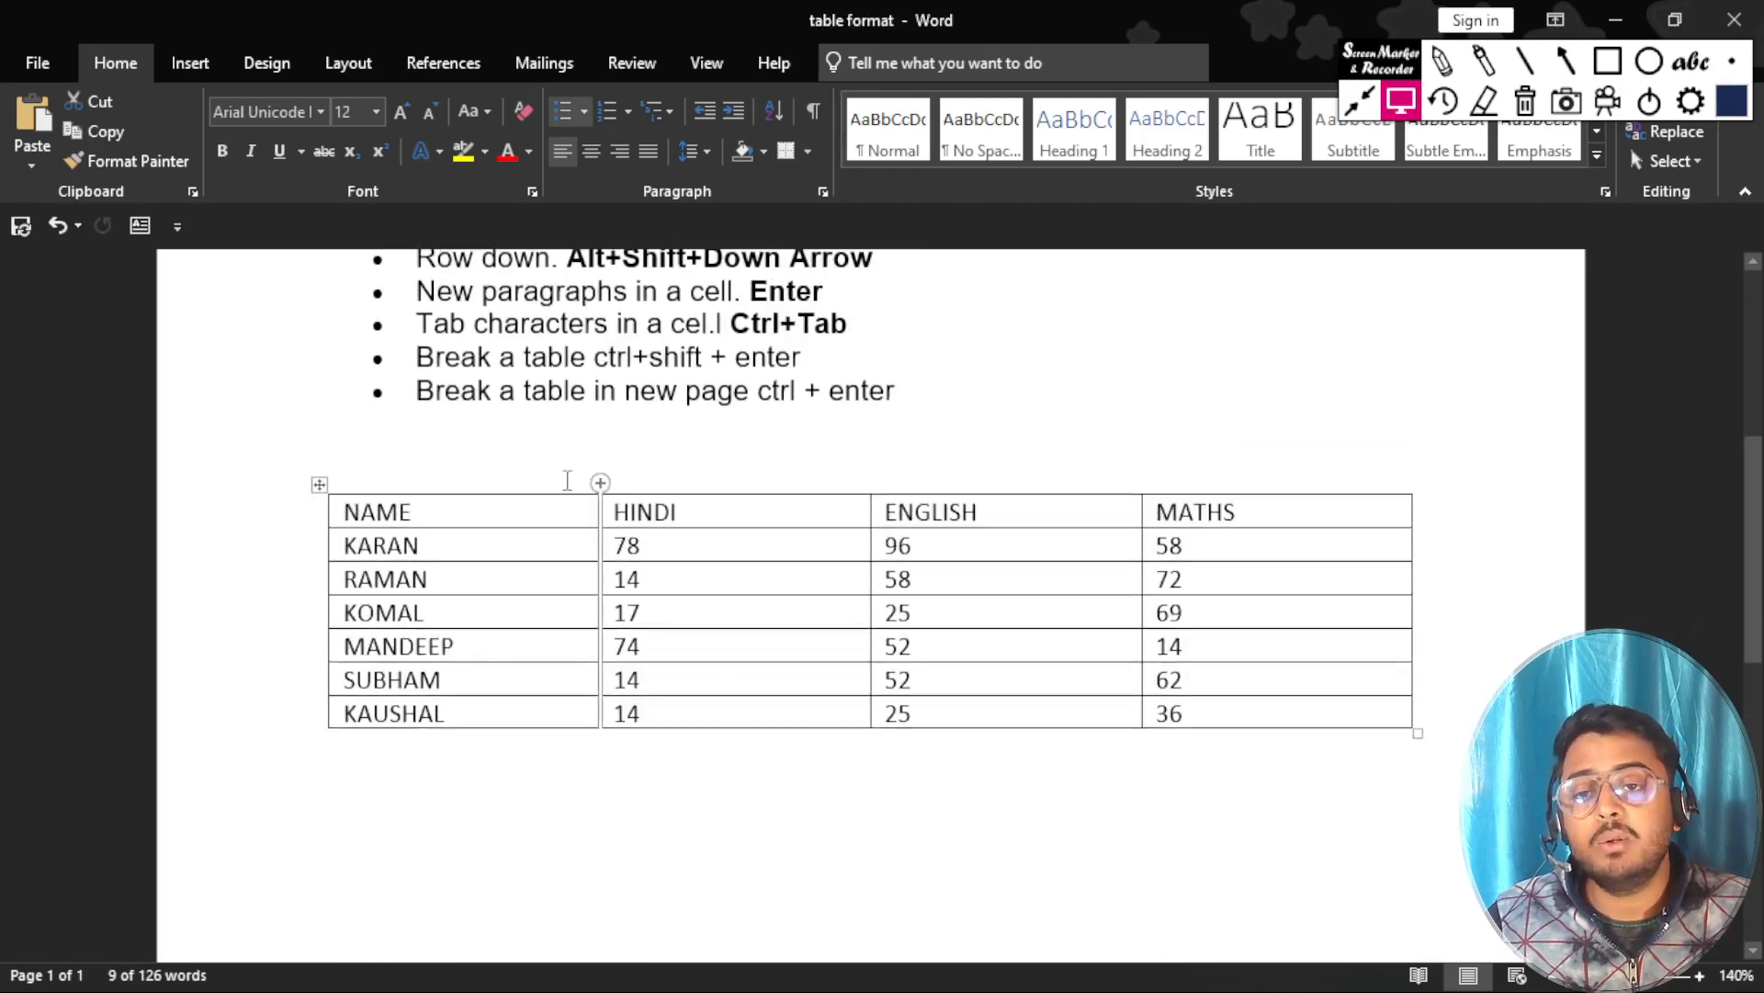
scroll(544, 653, "up", 4)
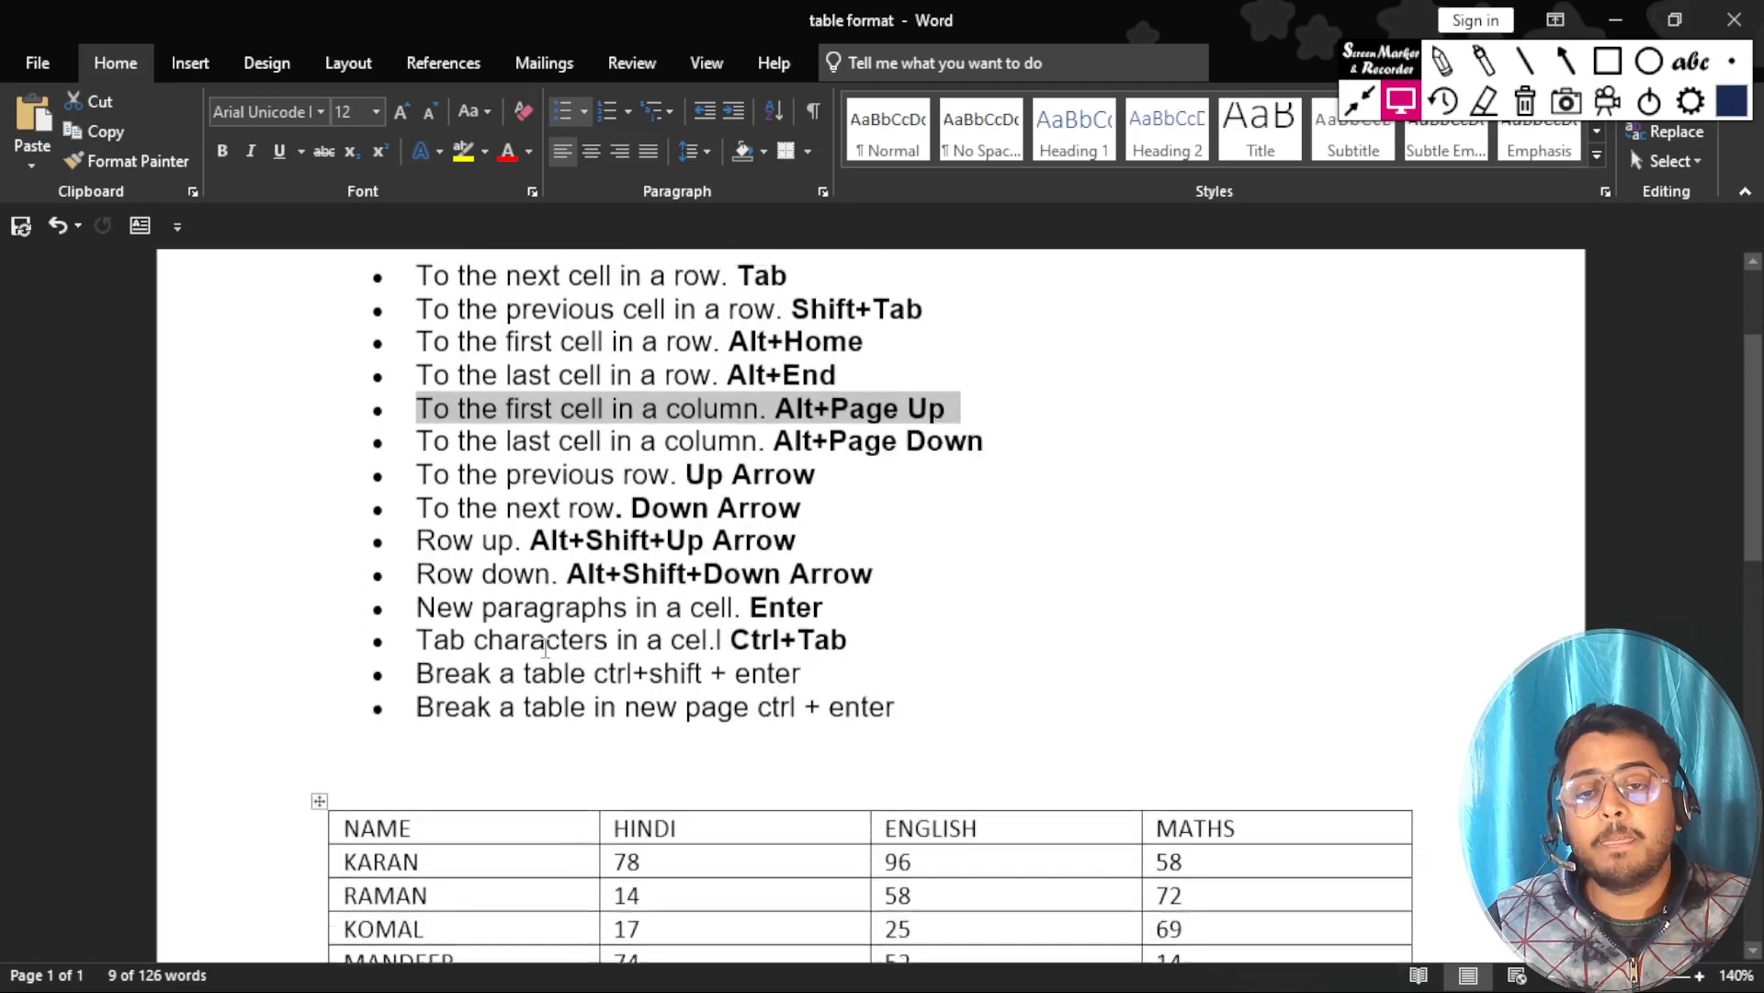
scroll(551, 436, "down", 4)
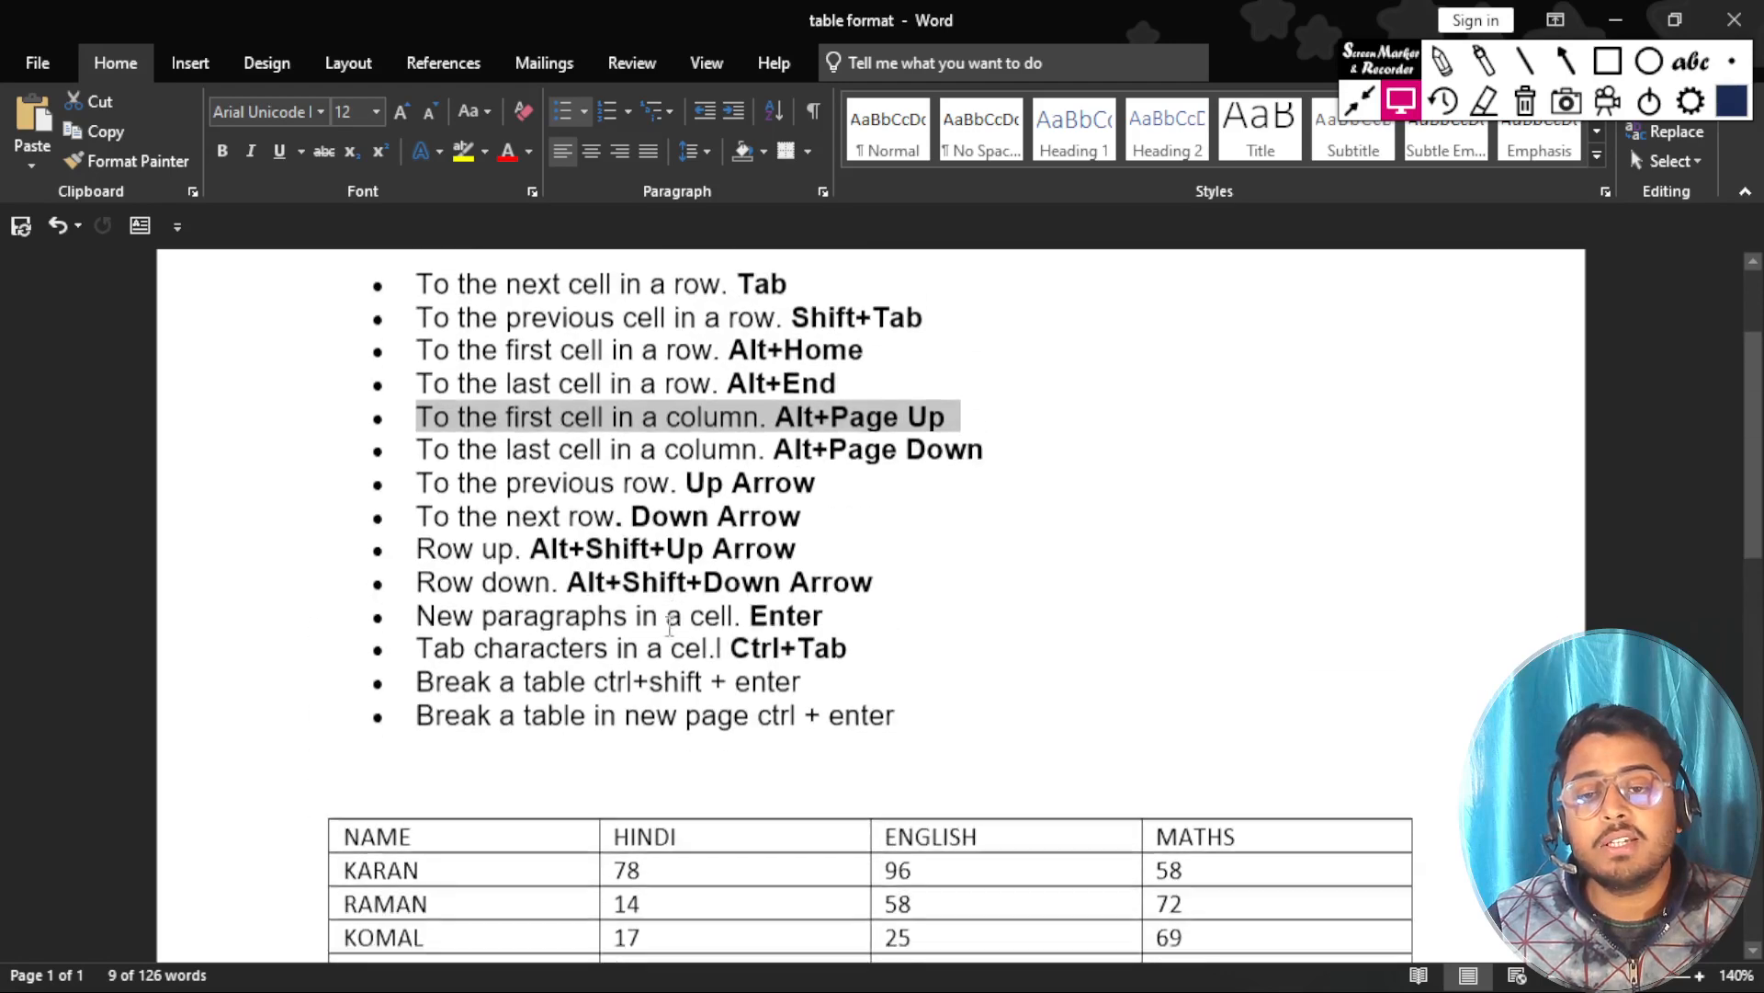
left_click(532, 643)
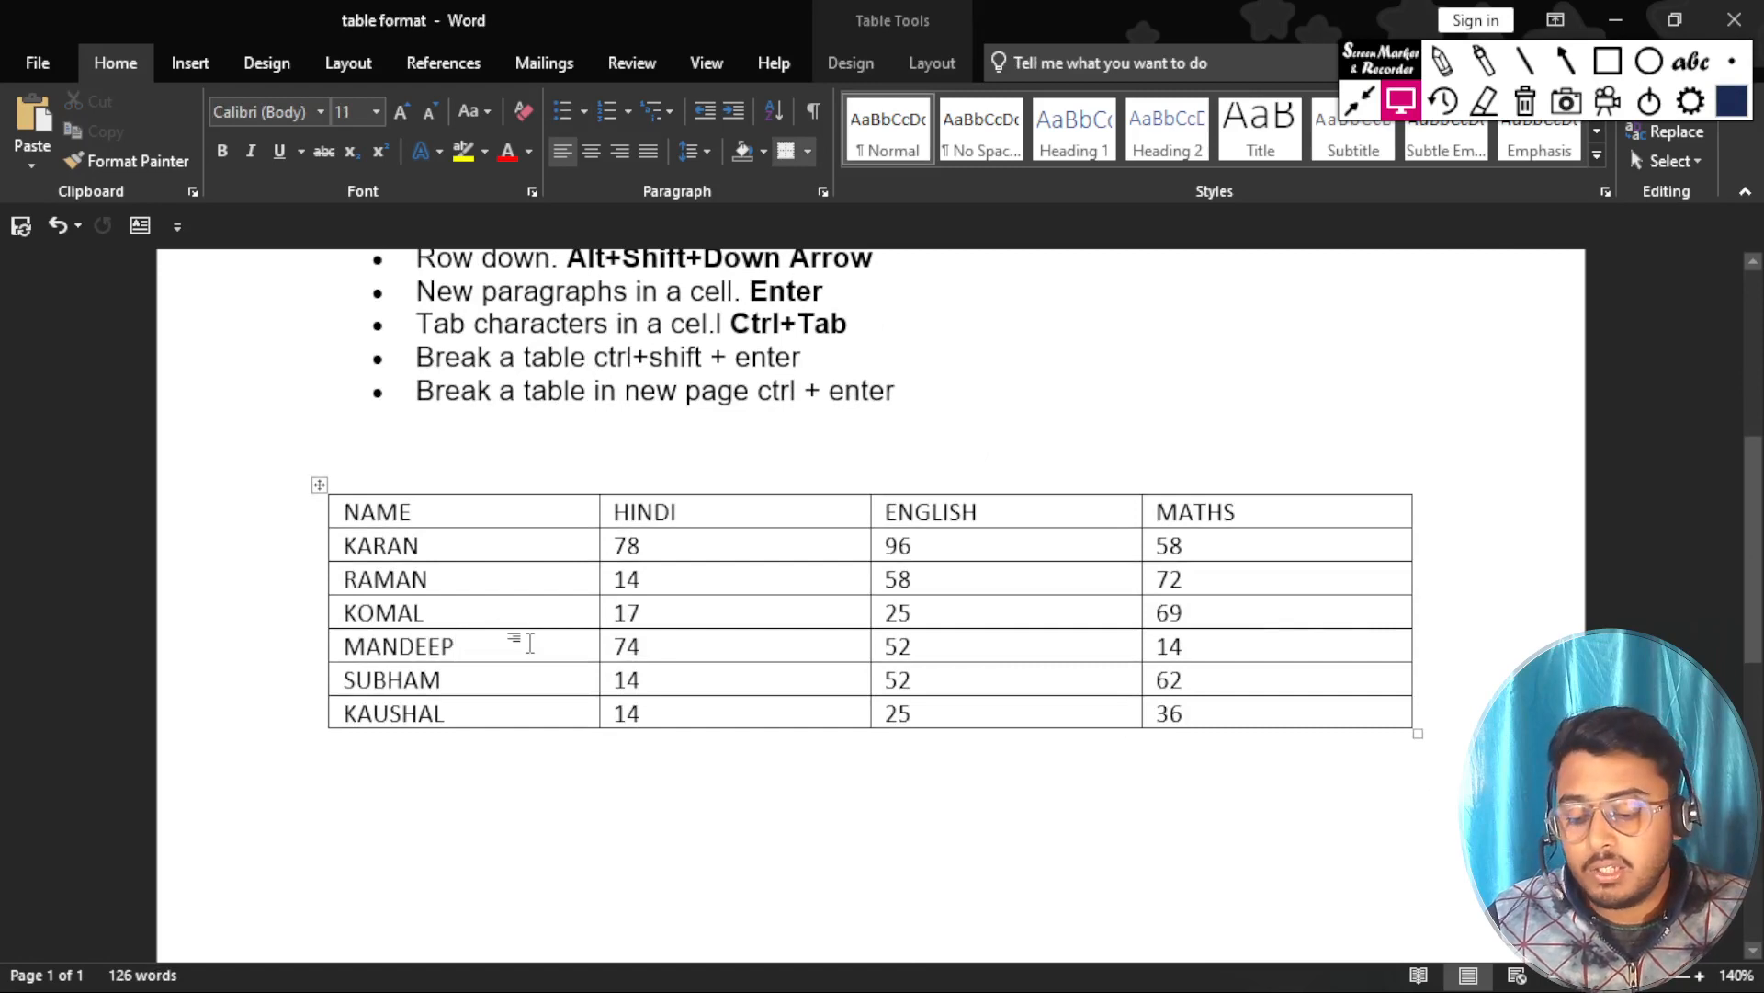
key("alt+Page_Up")
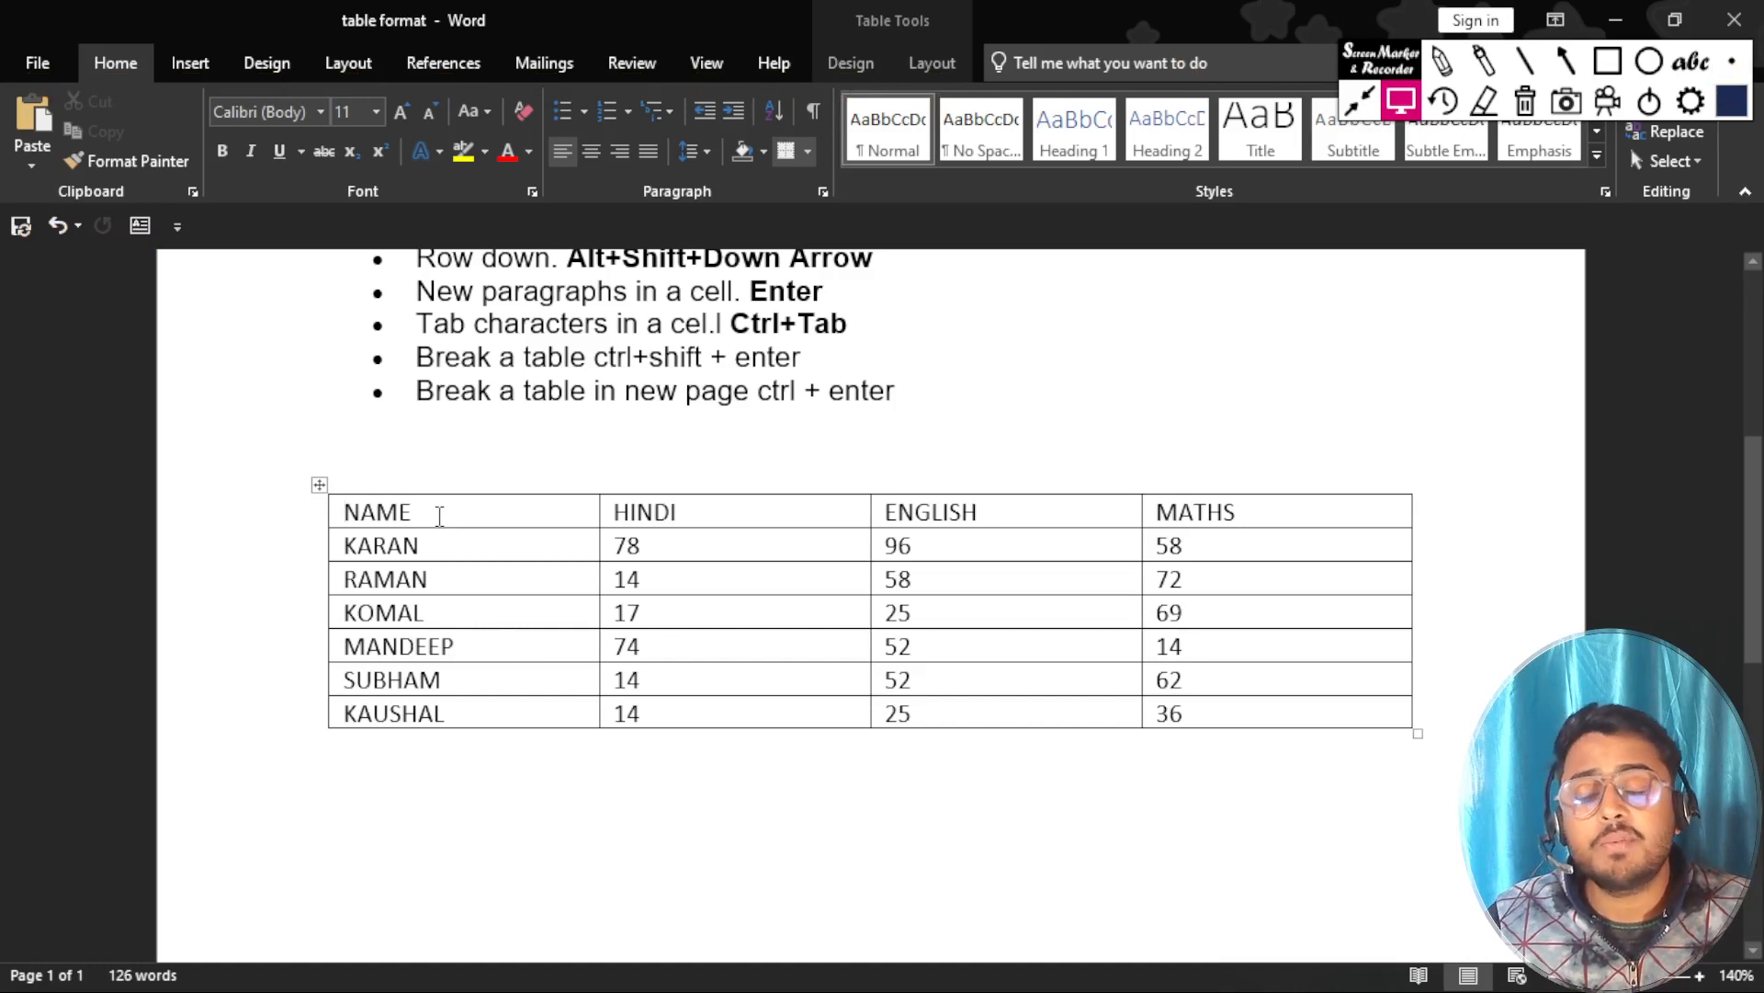
Place the cursor in the fifth student's ENGLISH cell and jump to the first cell of the ENGLISH column.
left_click(962, 681)
left_click_drag(921, 681, 886, 681)
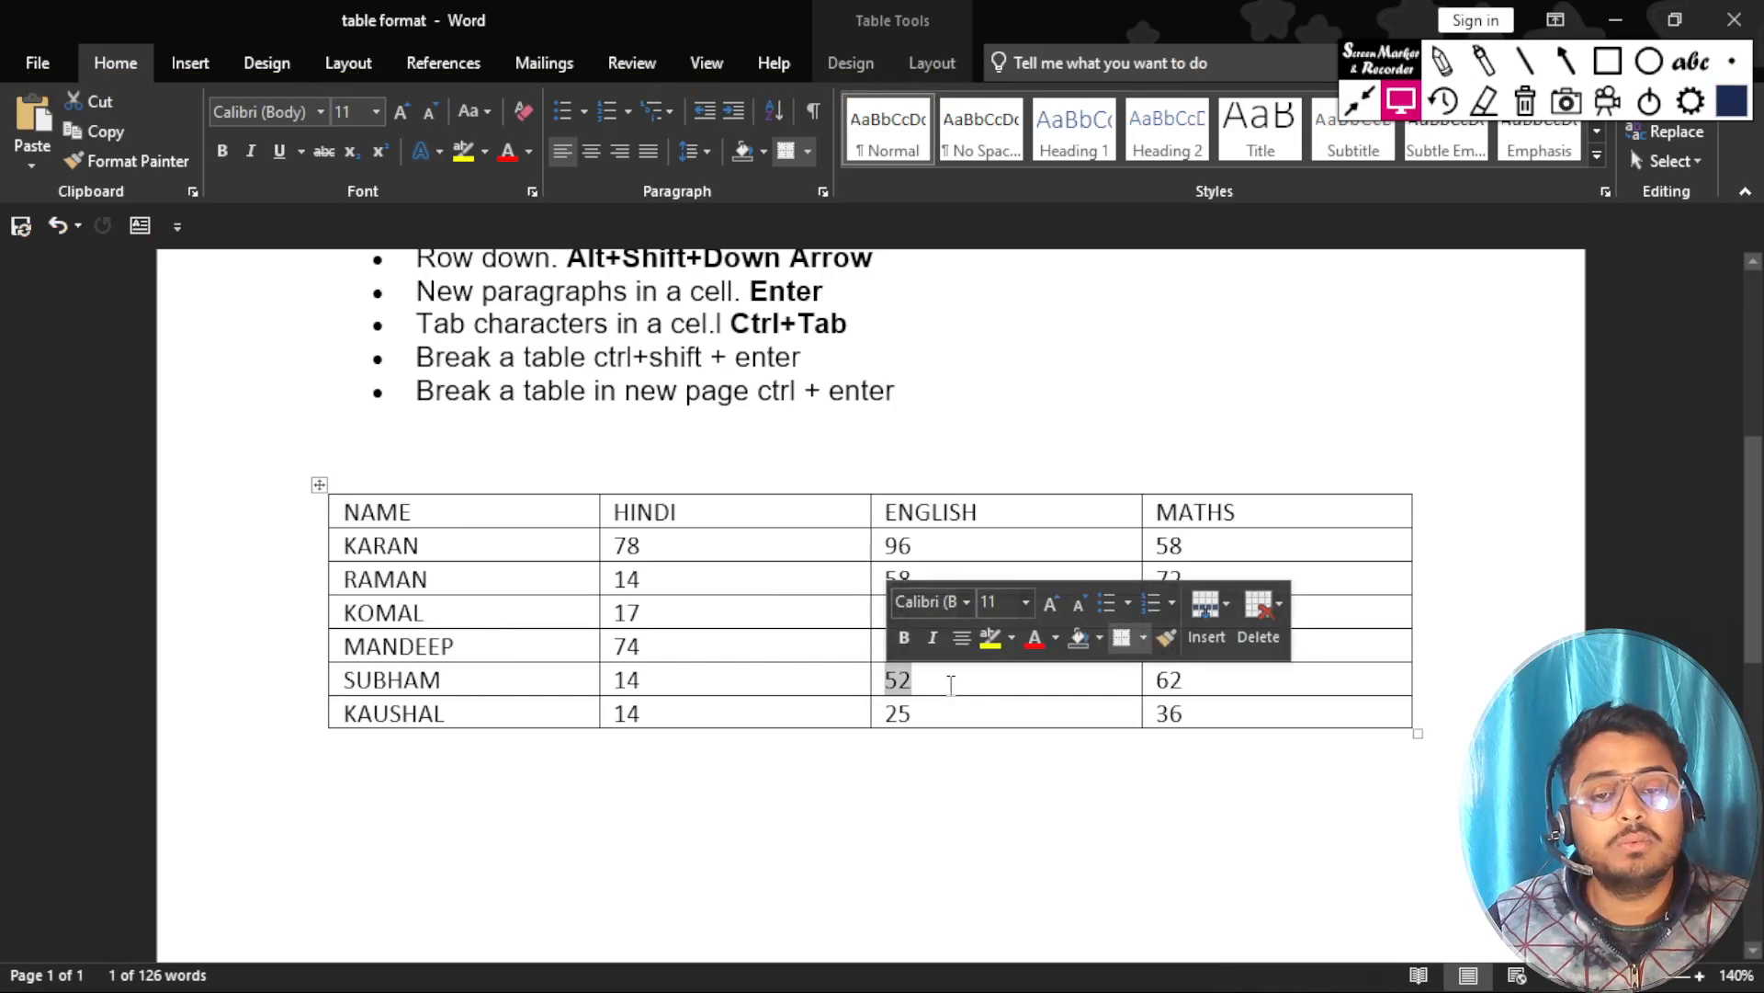
left_click(948, 688)
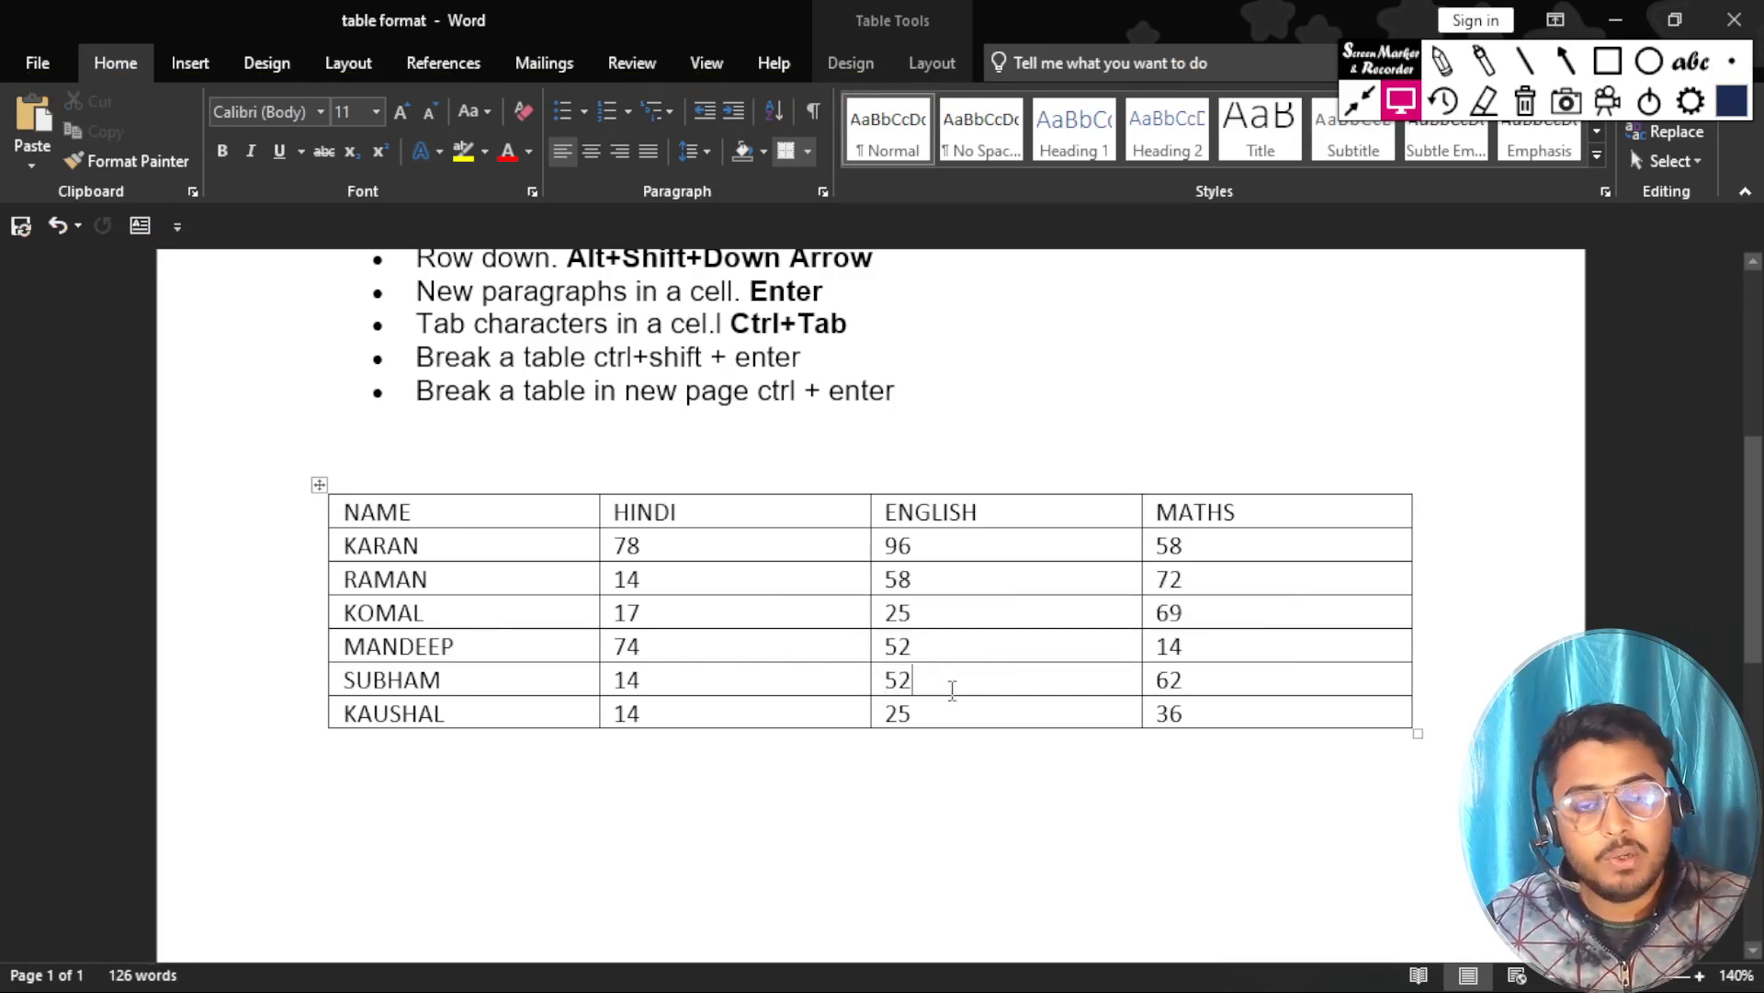
key("alt+Home")
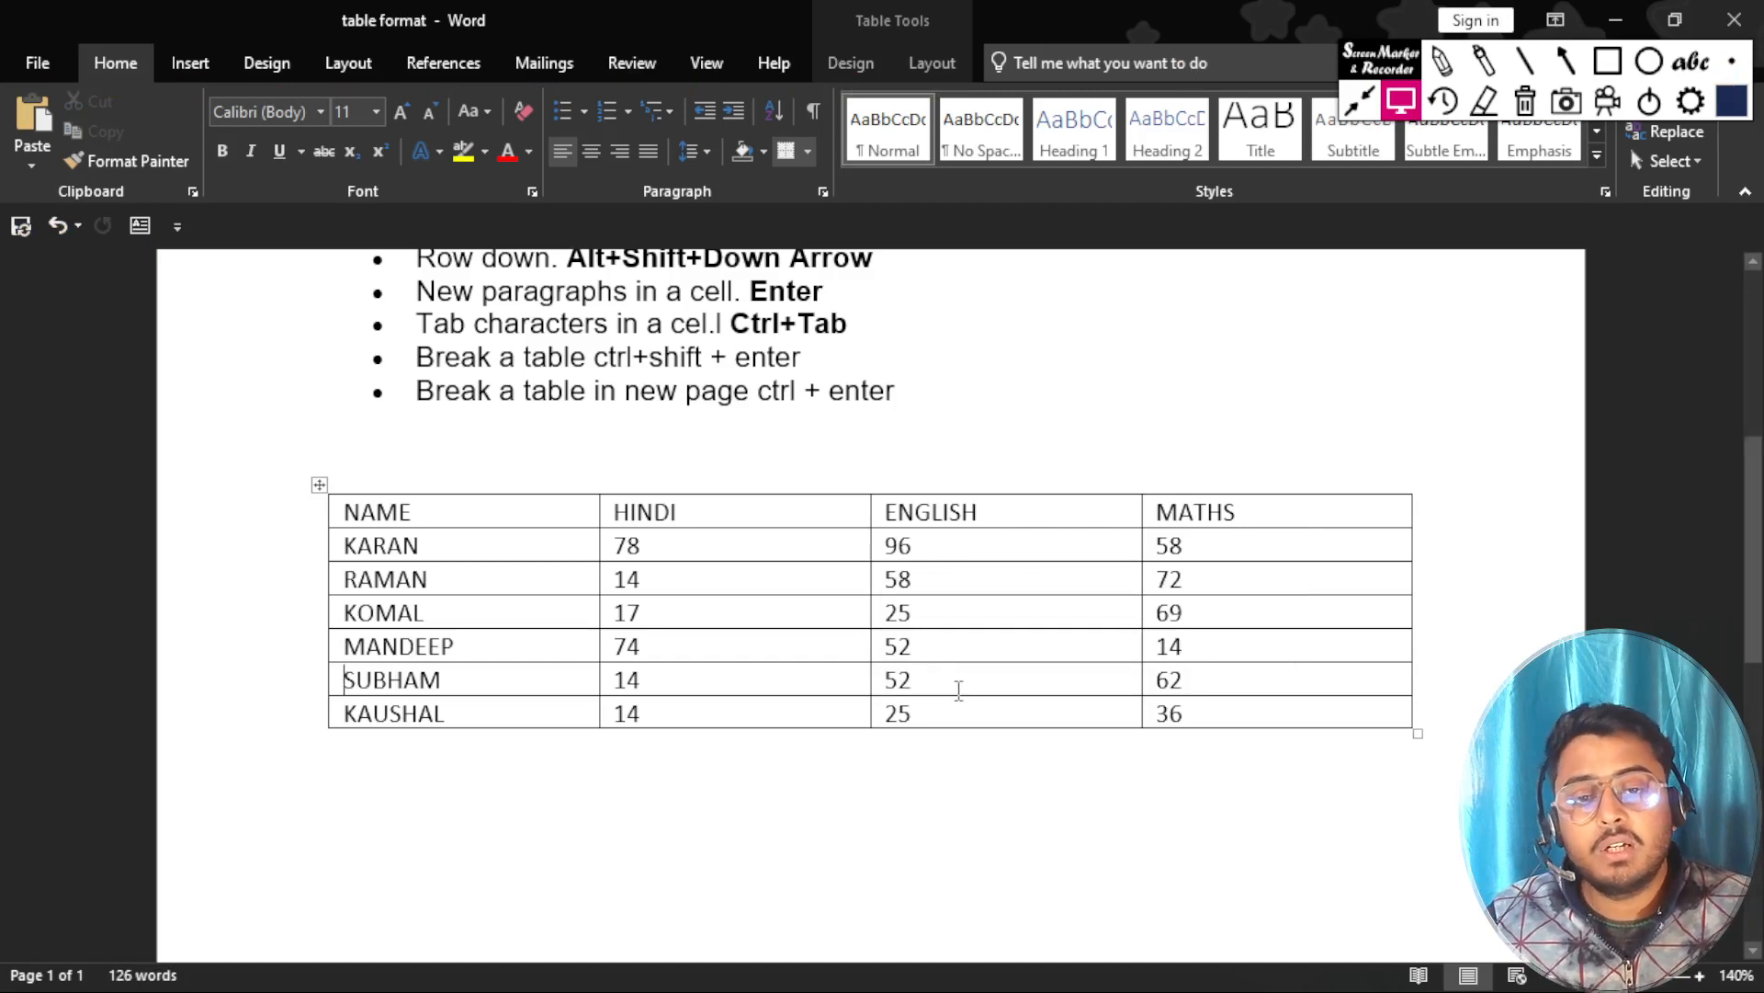
left_click(957, 691)
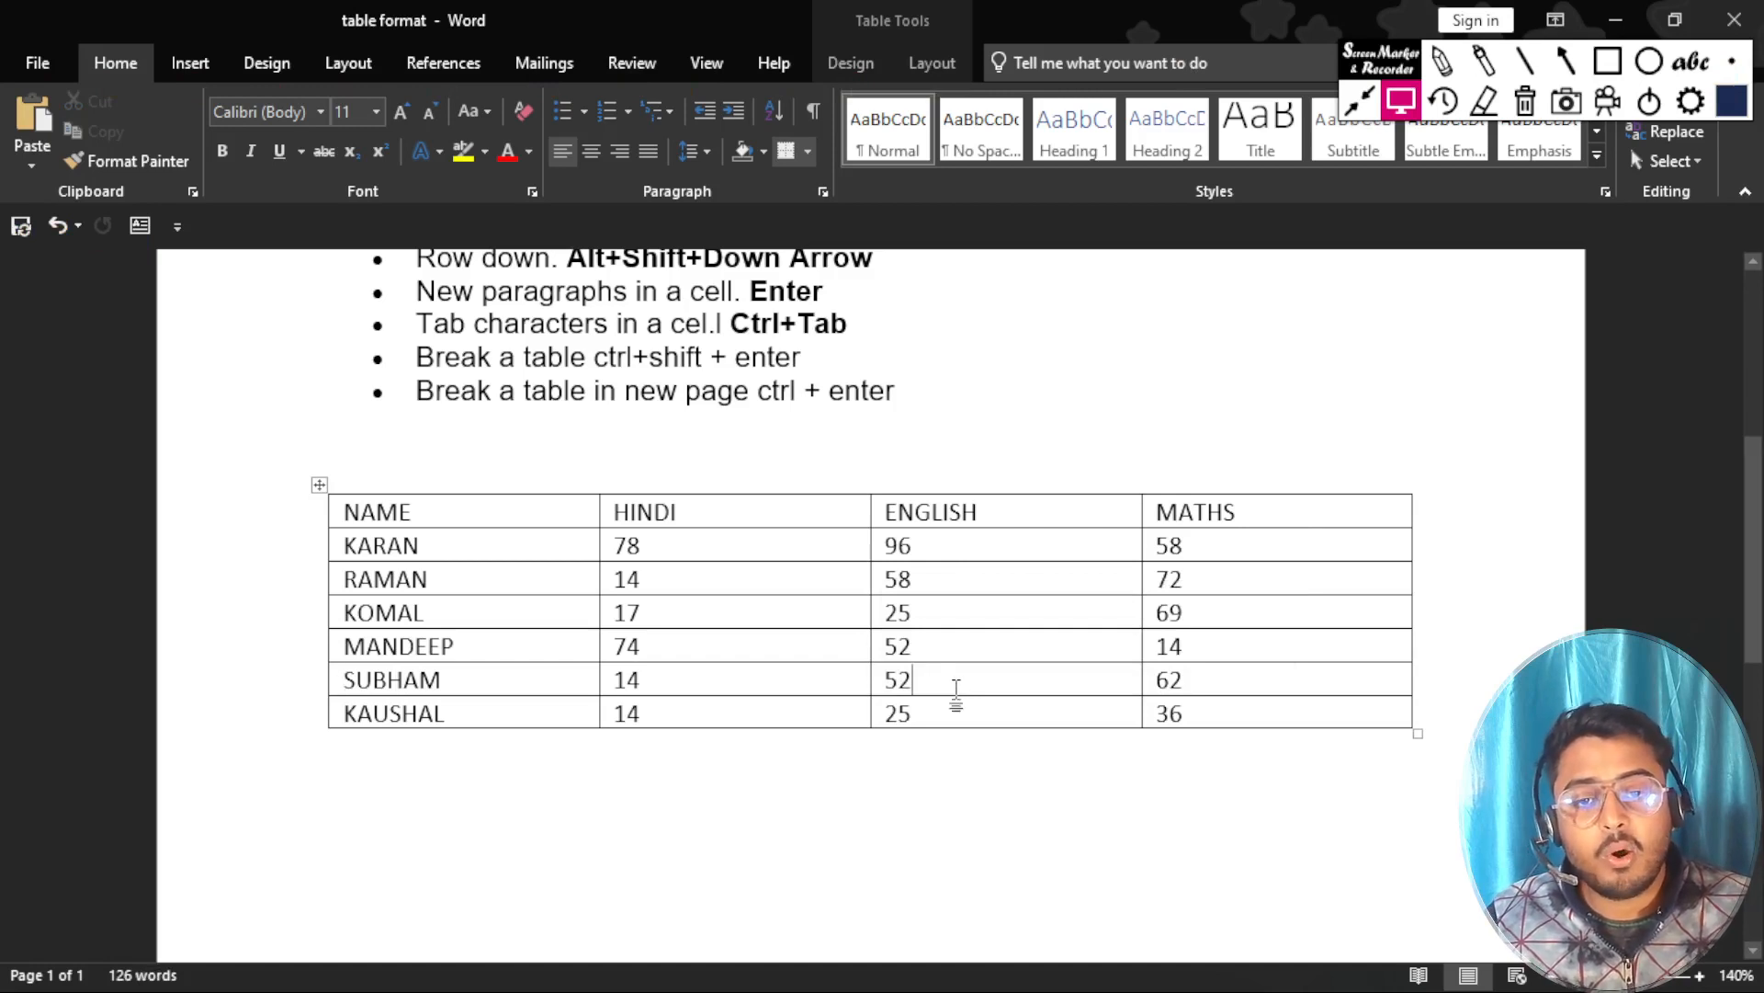
key("alt+Page_Up")
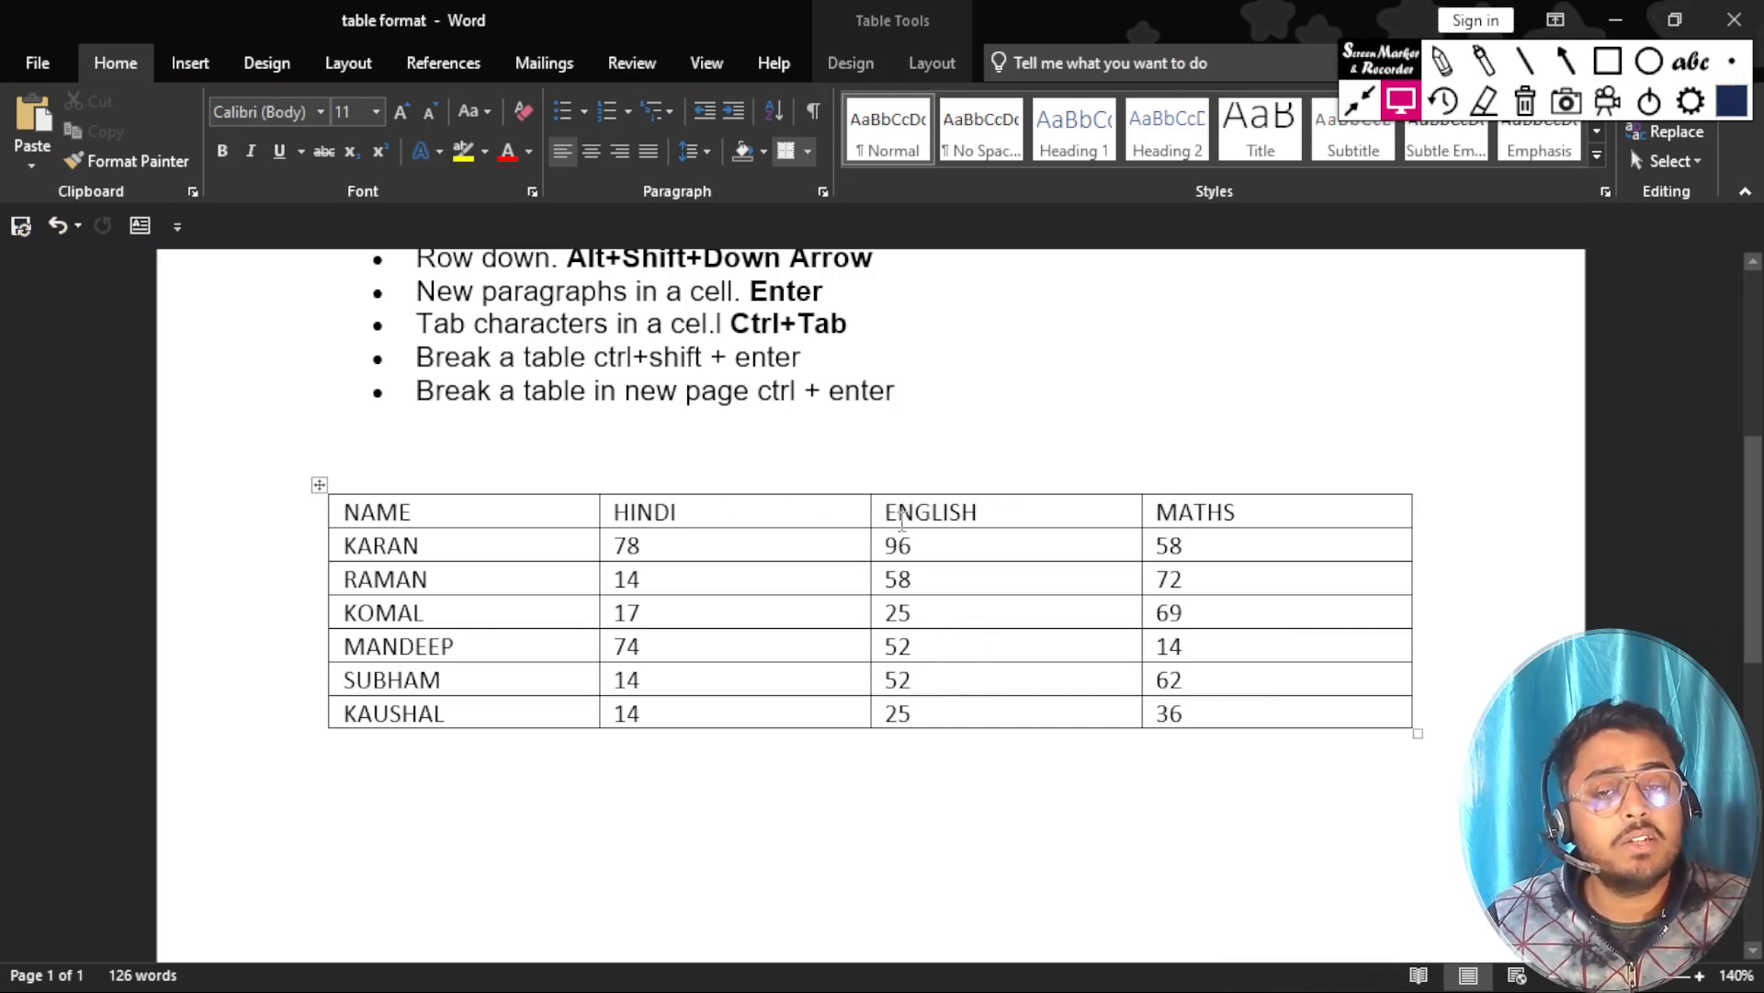
Jump to the last cell of the HINDI column and highlight the last-cell-in-a-column shortcut entry in the list.
key("End")
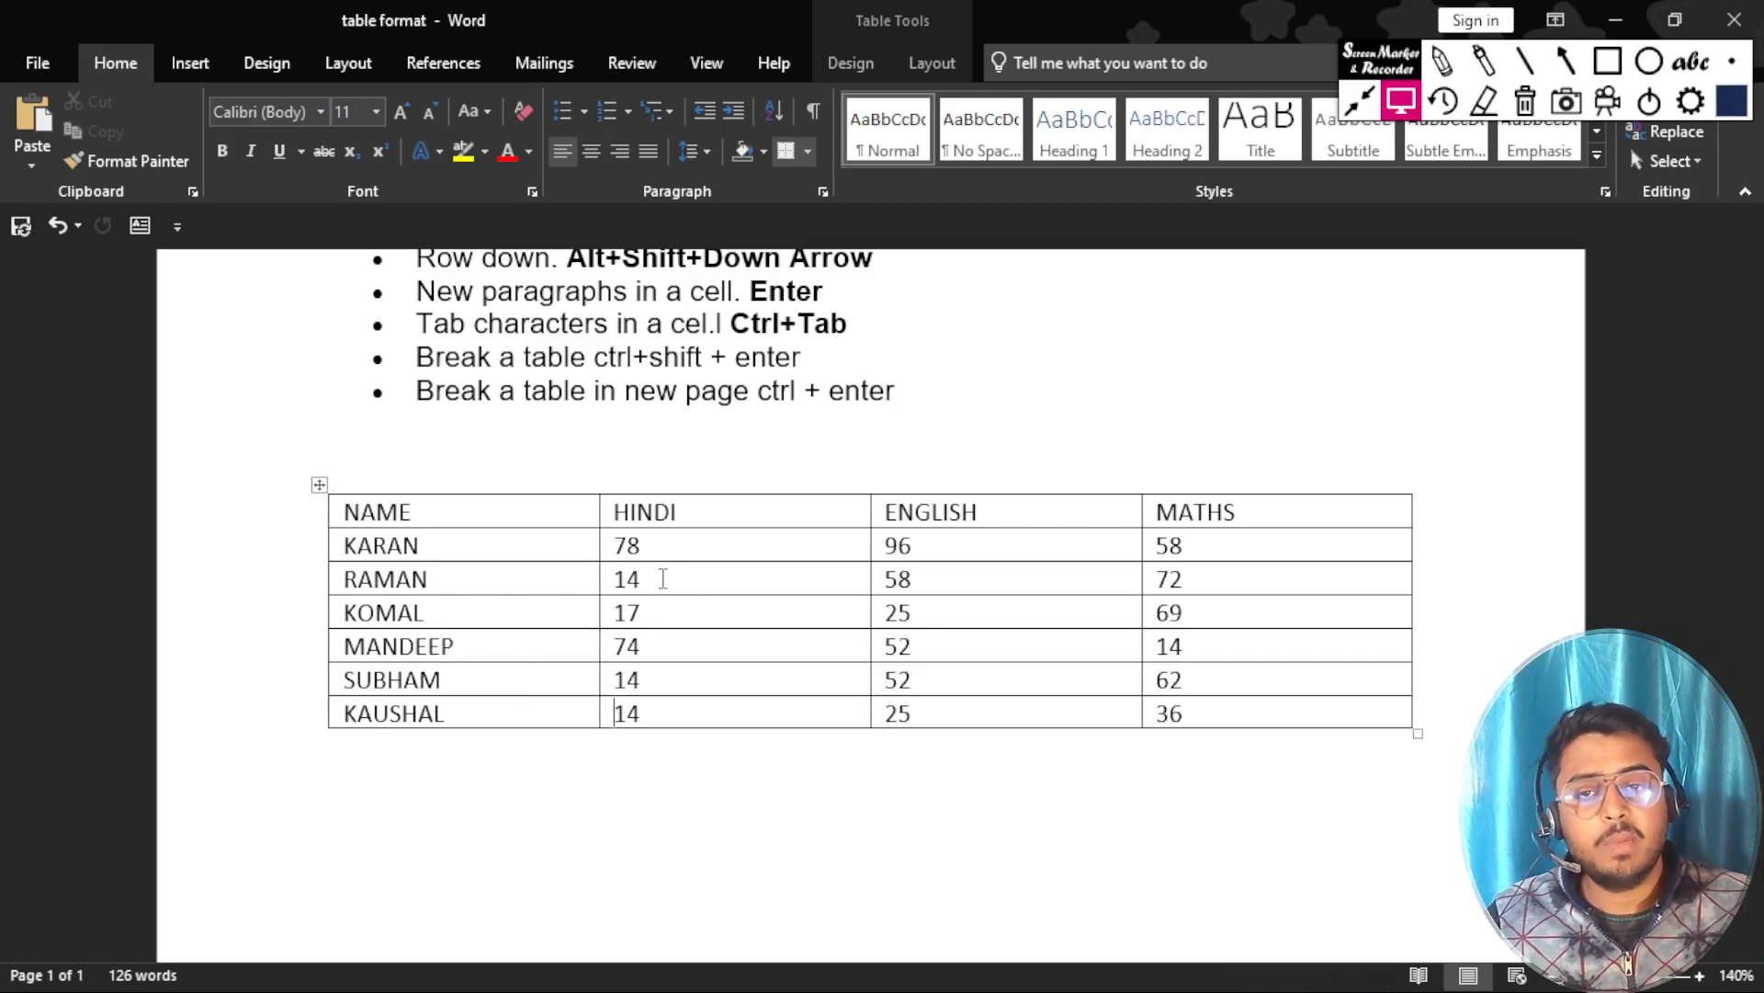
scroll(663, 578, "up", 5)
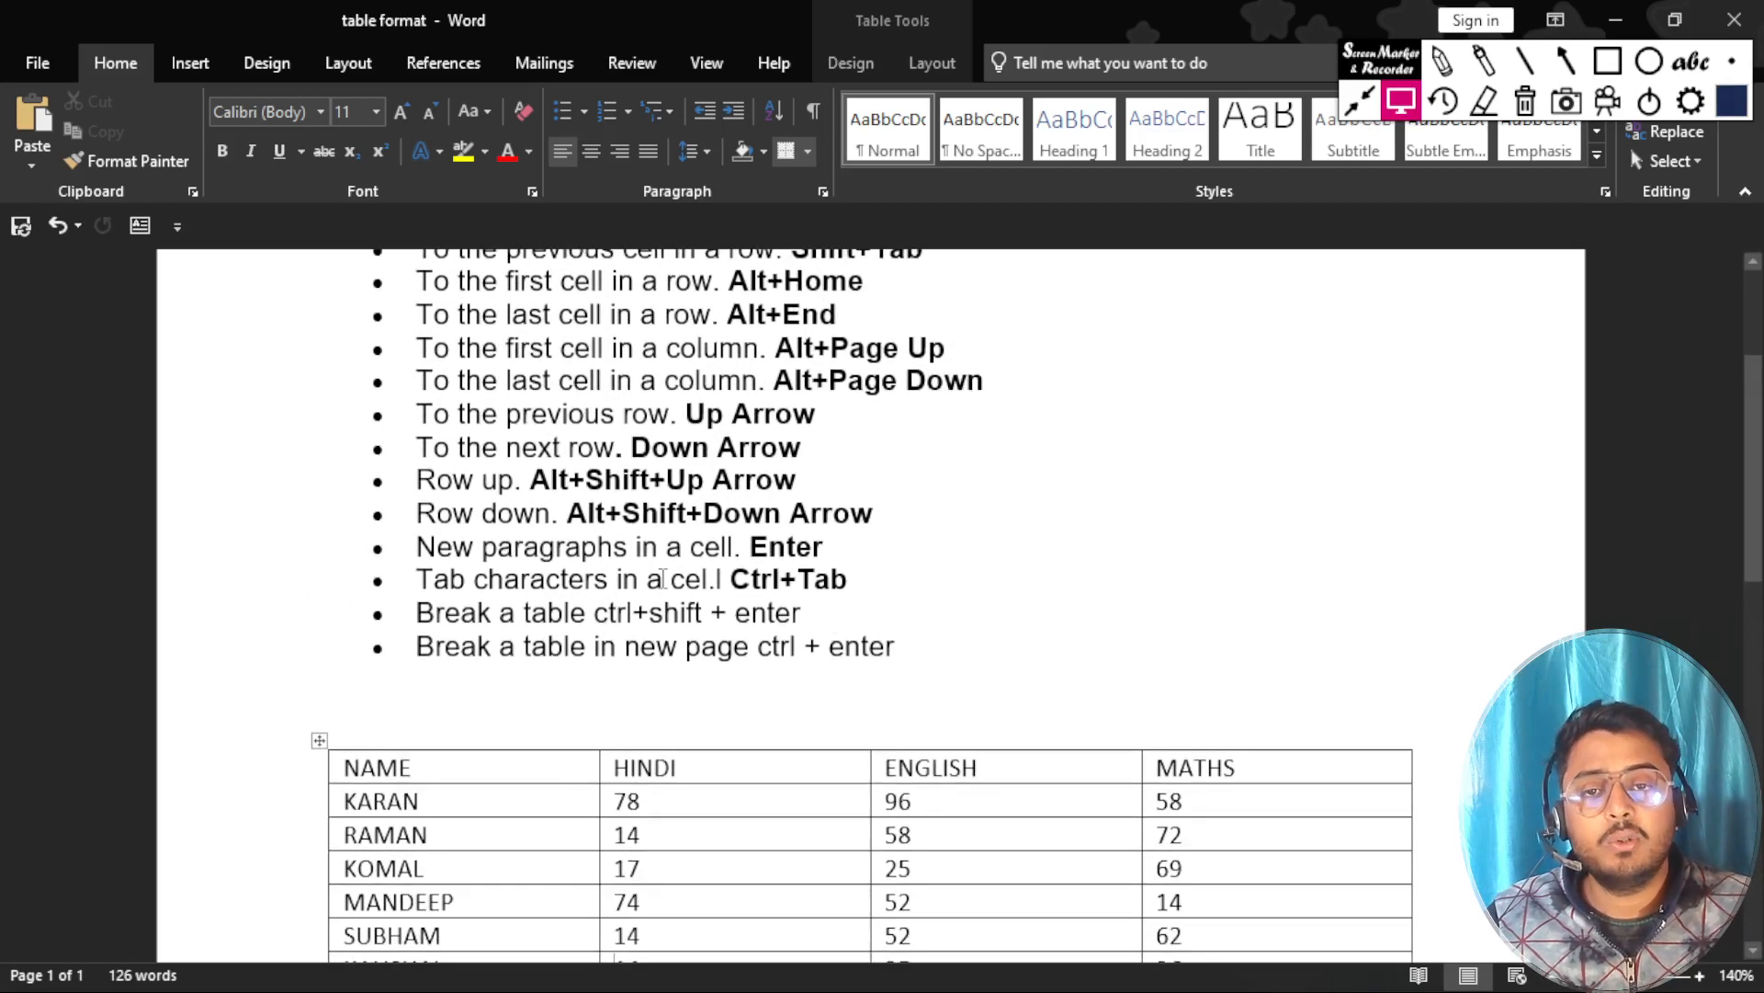
left_click_drag(985, 380, 445, 380)
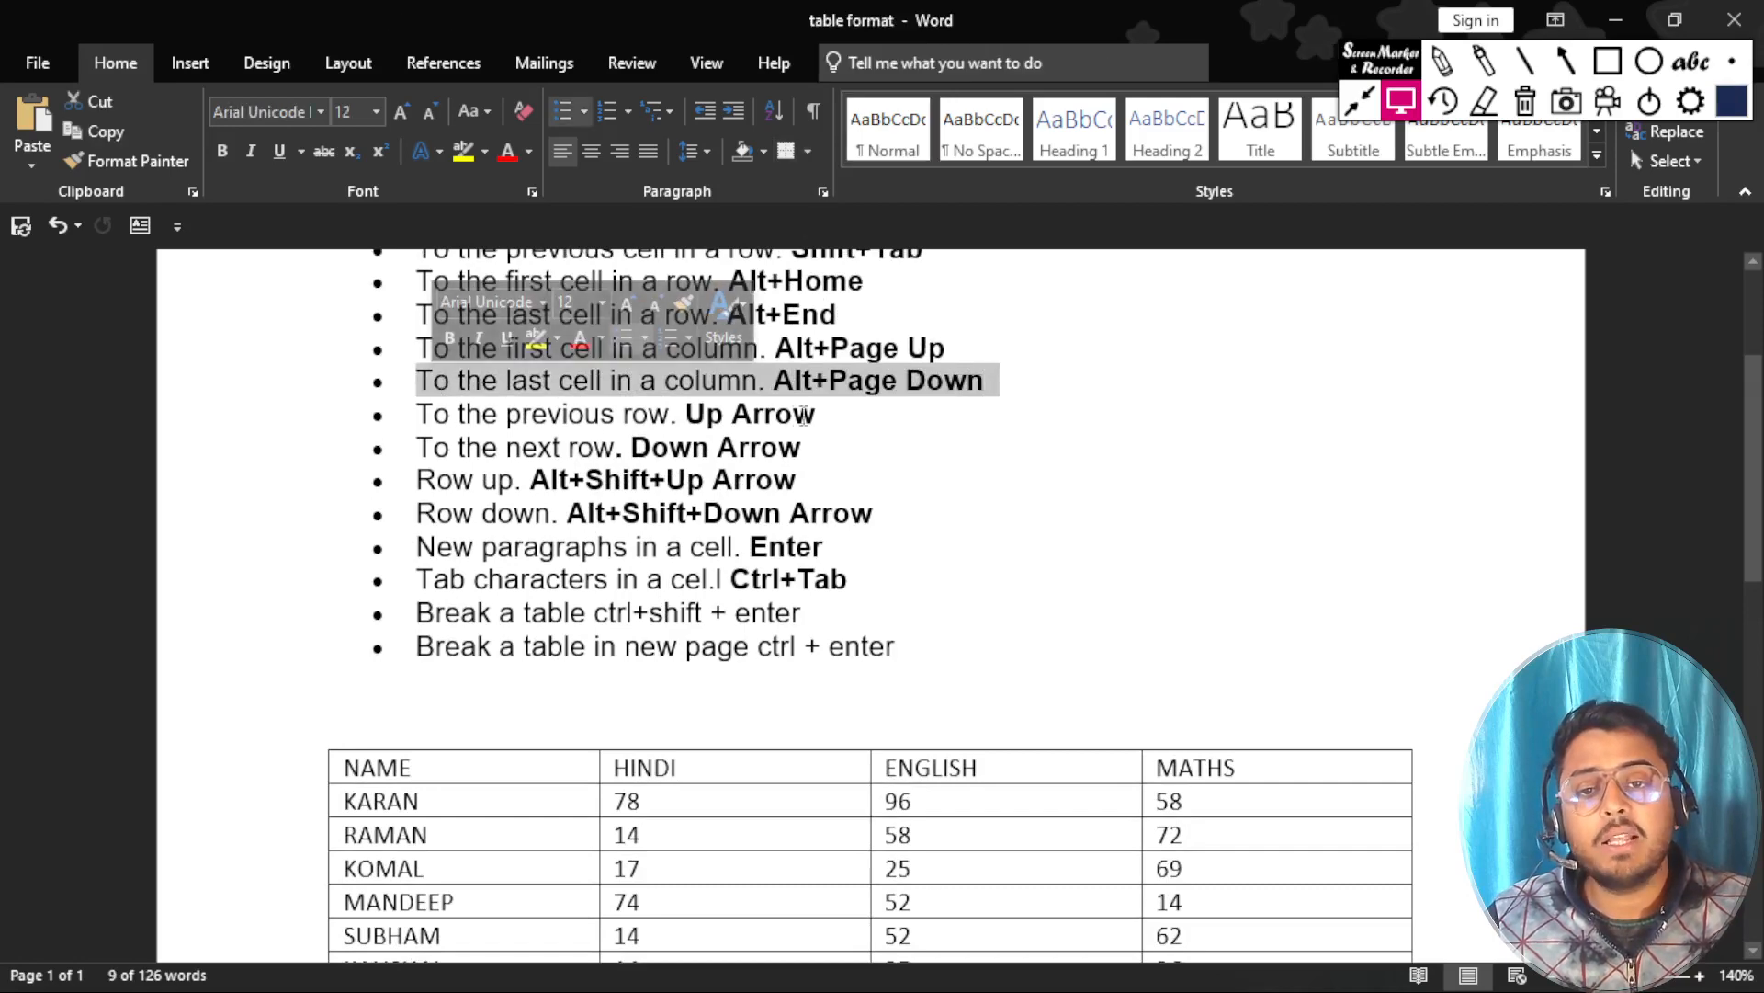
Highlight the previous-row shortcut entry and move up one row from the fifth student's HINDI cell.
left_click_drag(814, 414, 378, 409)
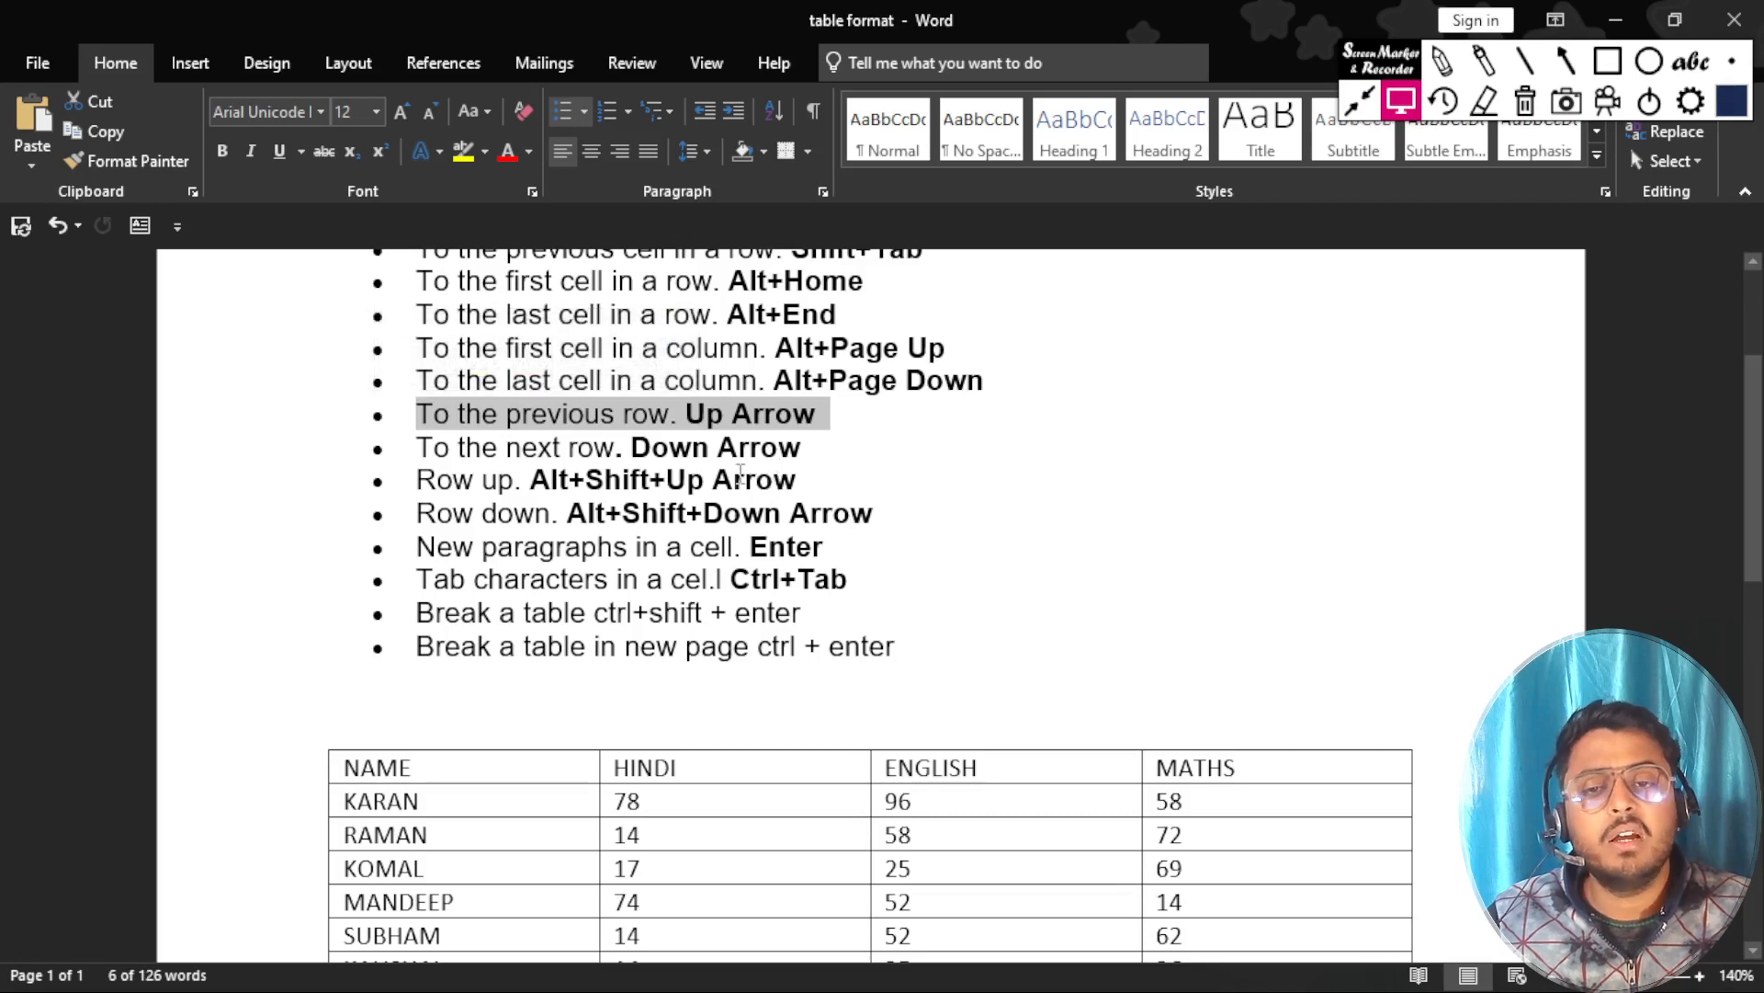
scroll(739, 477, "down", 1)
left_click(784, 852)
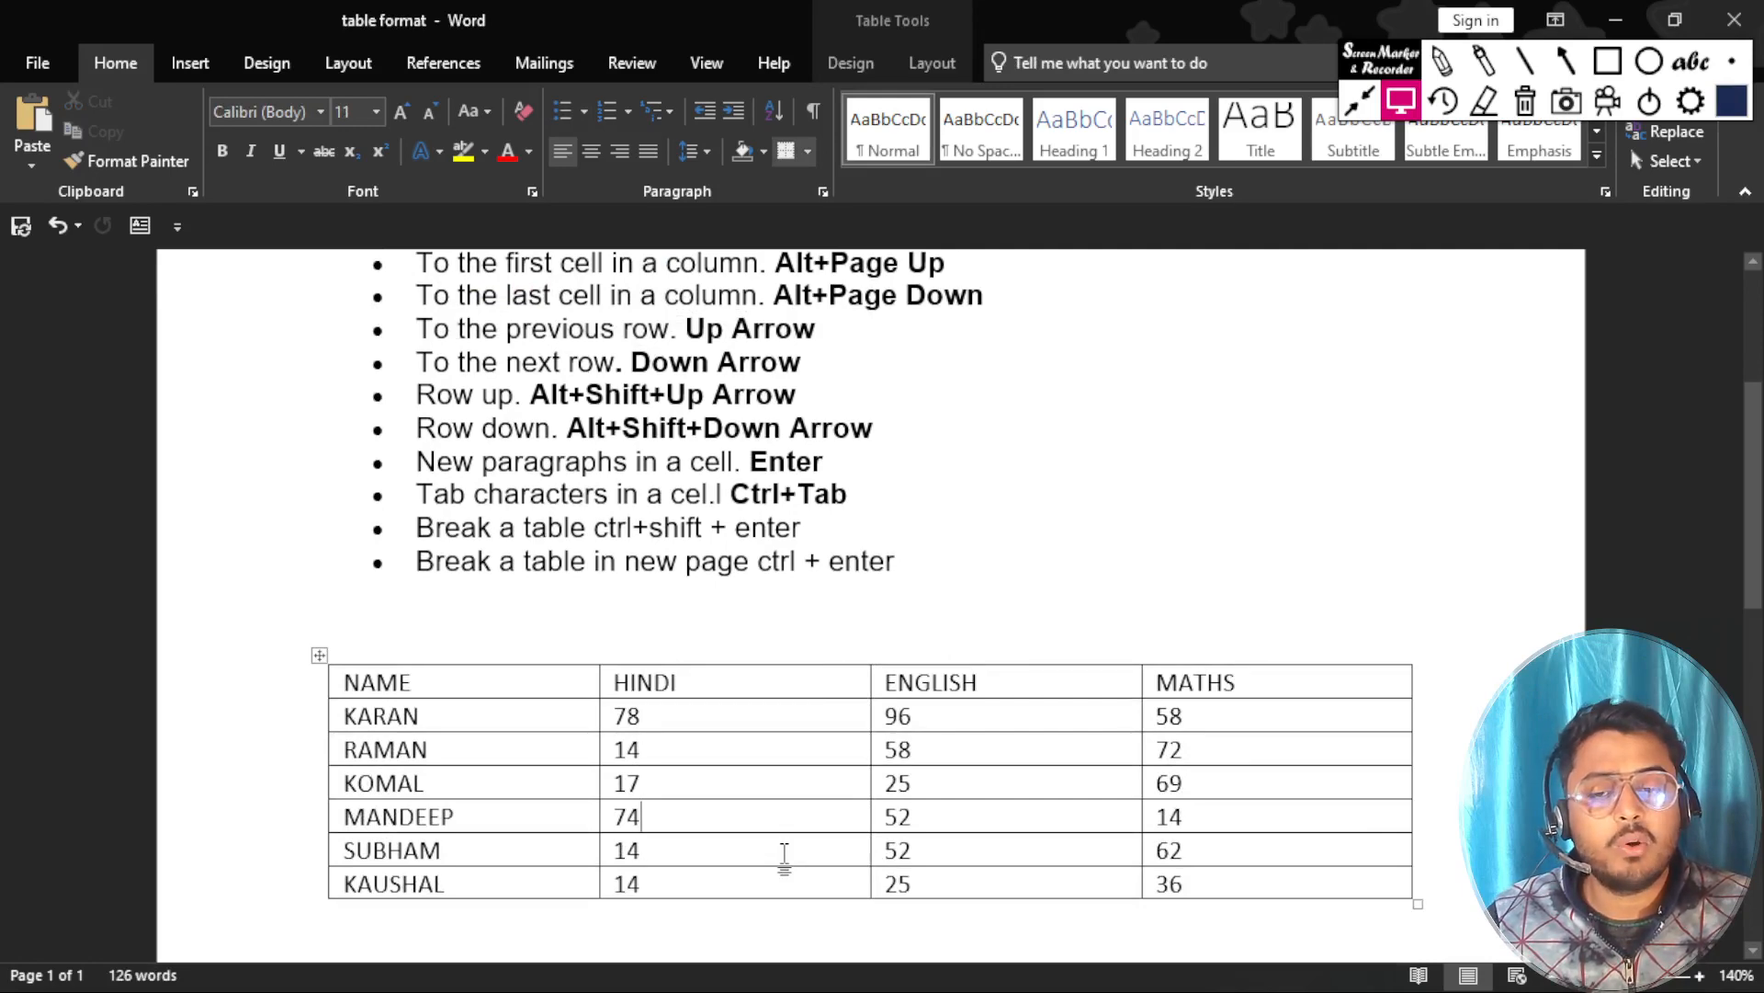
key("Up")
key("Right")
key("Right")
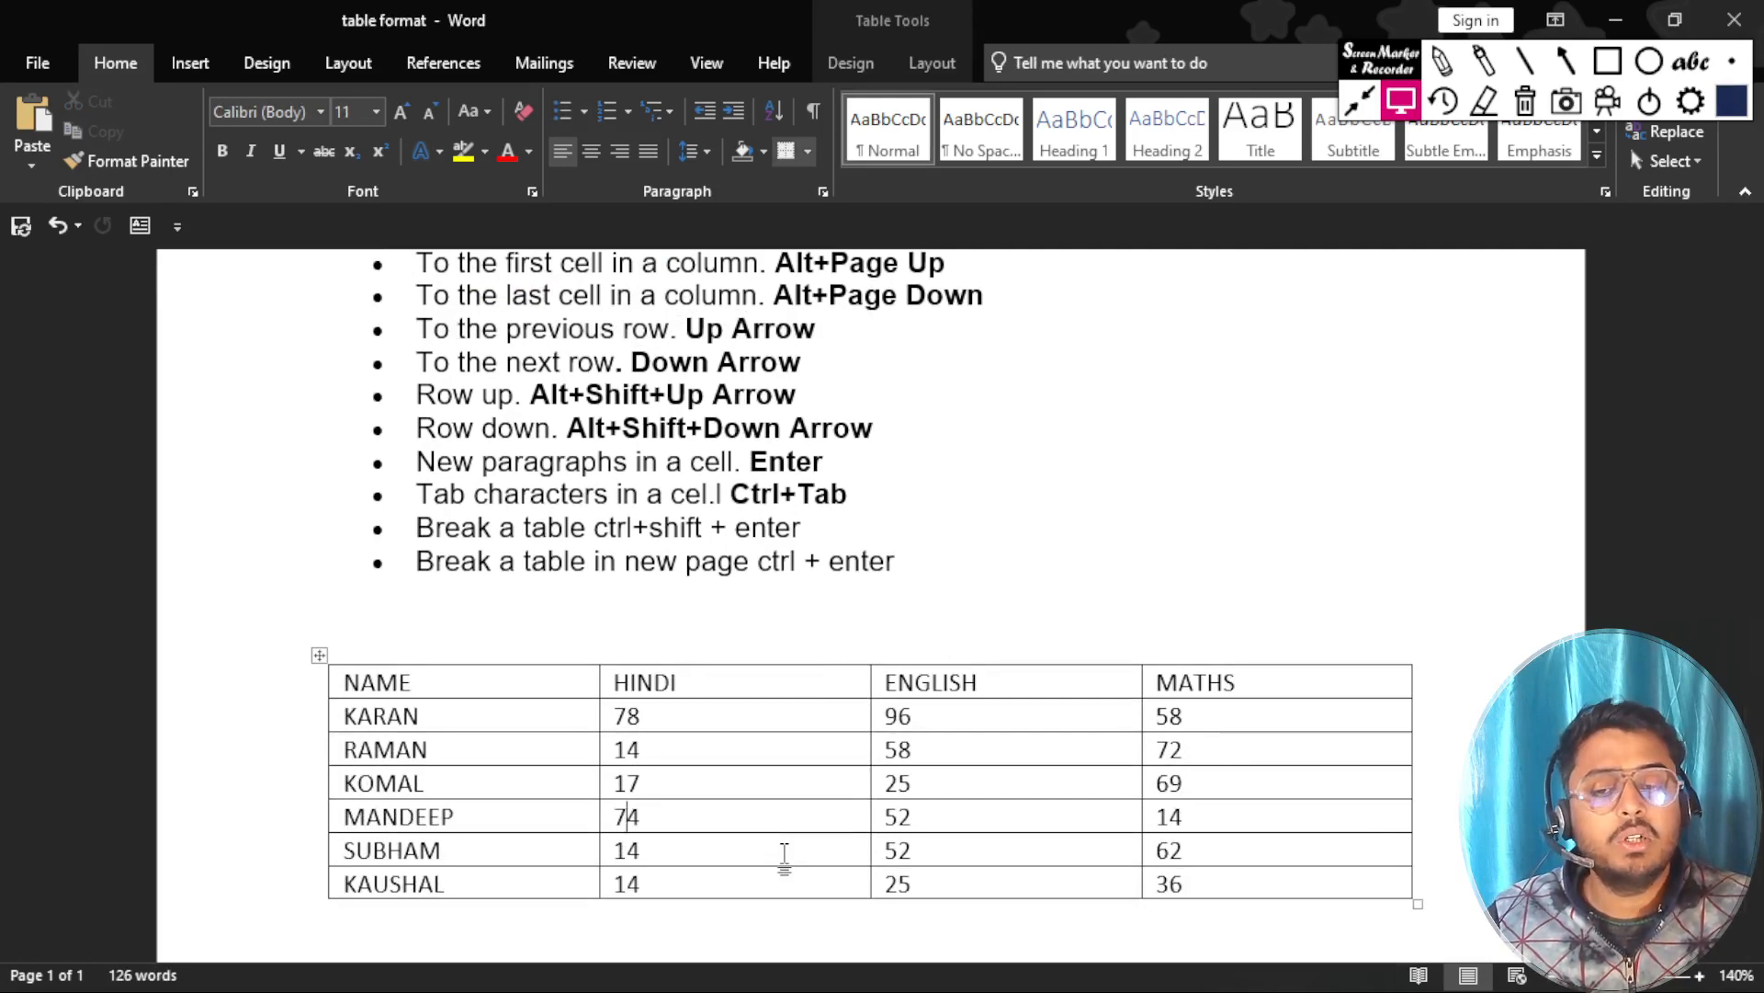
key("alt")
key("alt")
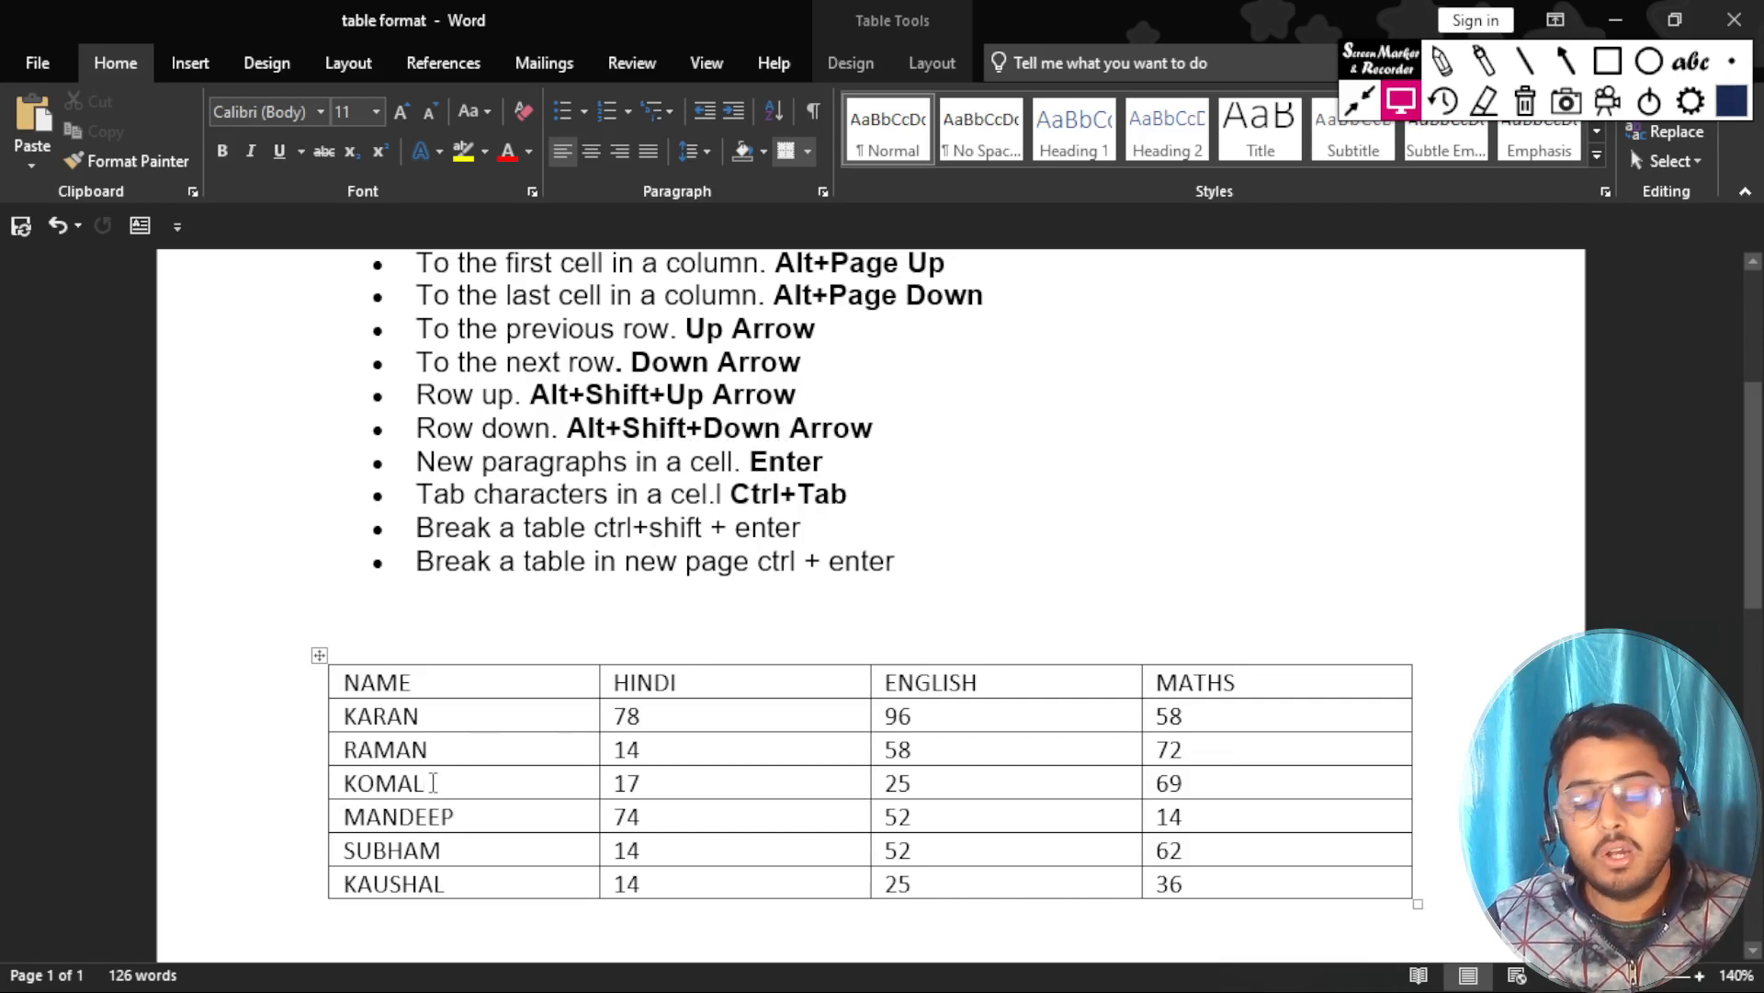
Move the third student's row up one position, above the second student's row.
left_click(439, 779)
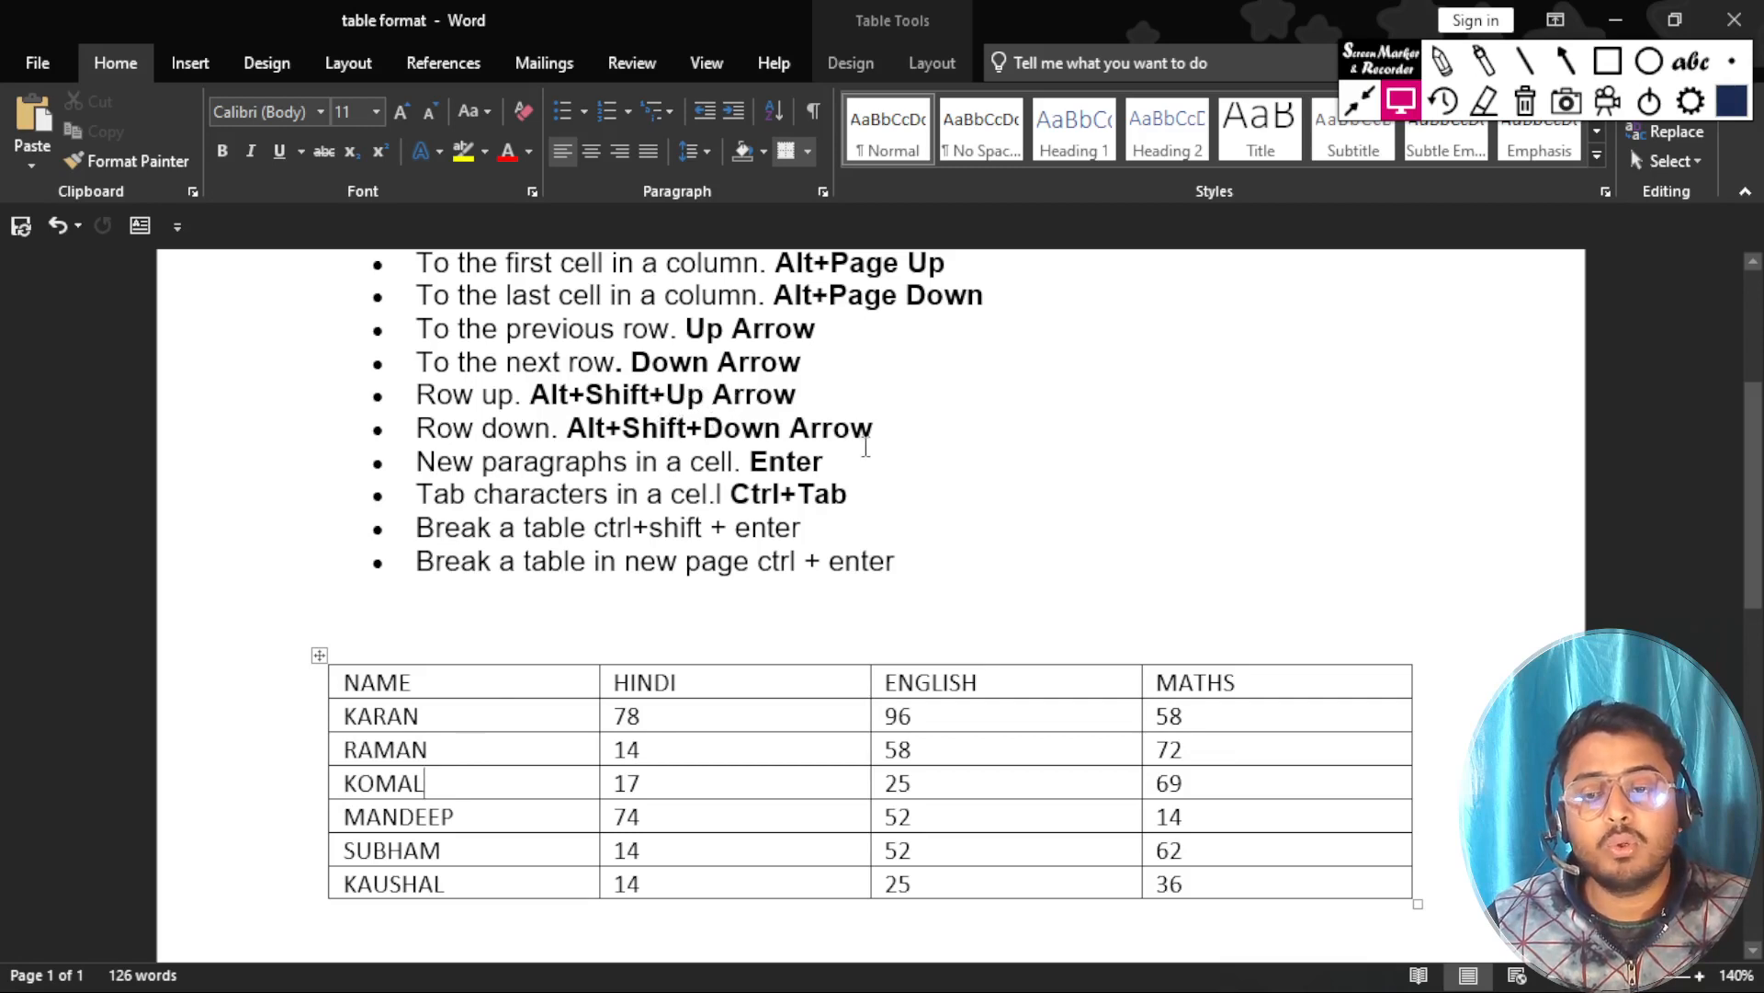
key("alt+shift+Up")
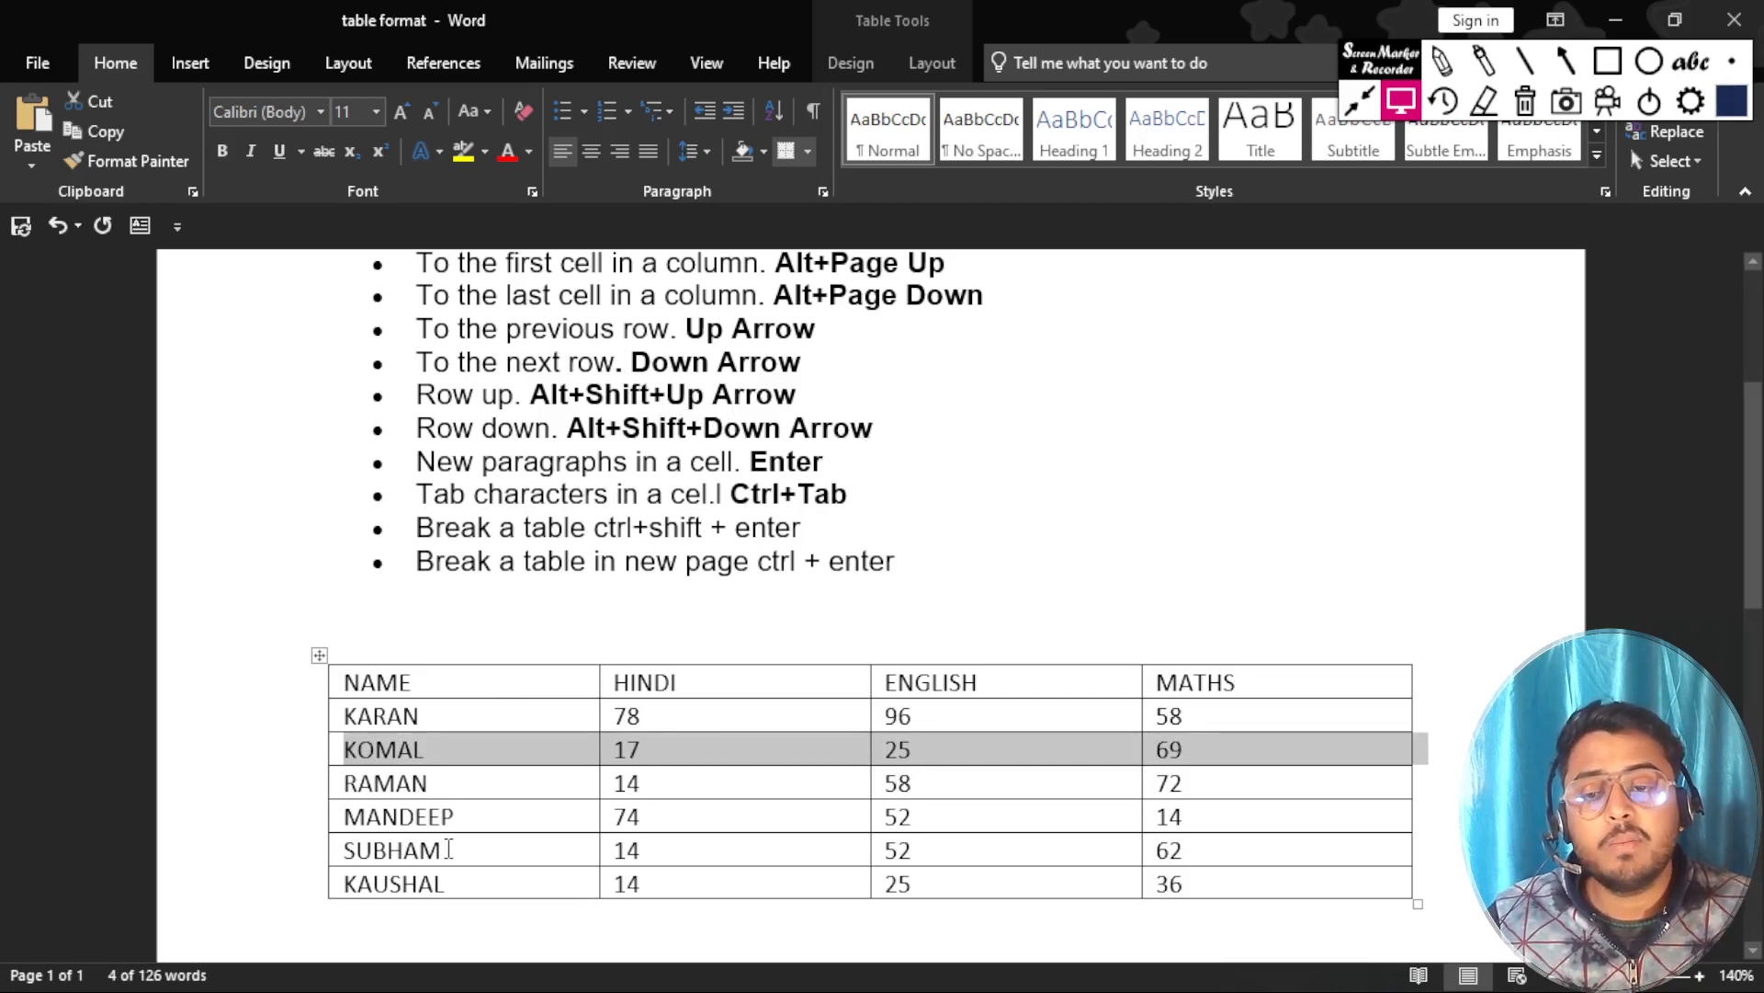
Shift the fifth student's row up and down through the table repeatedly, finishing with it directly below the header row.
left_click_drag(455, 848, 338, 851)
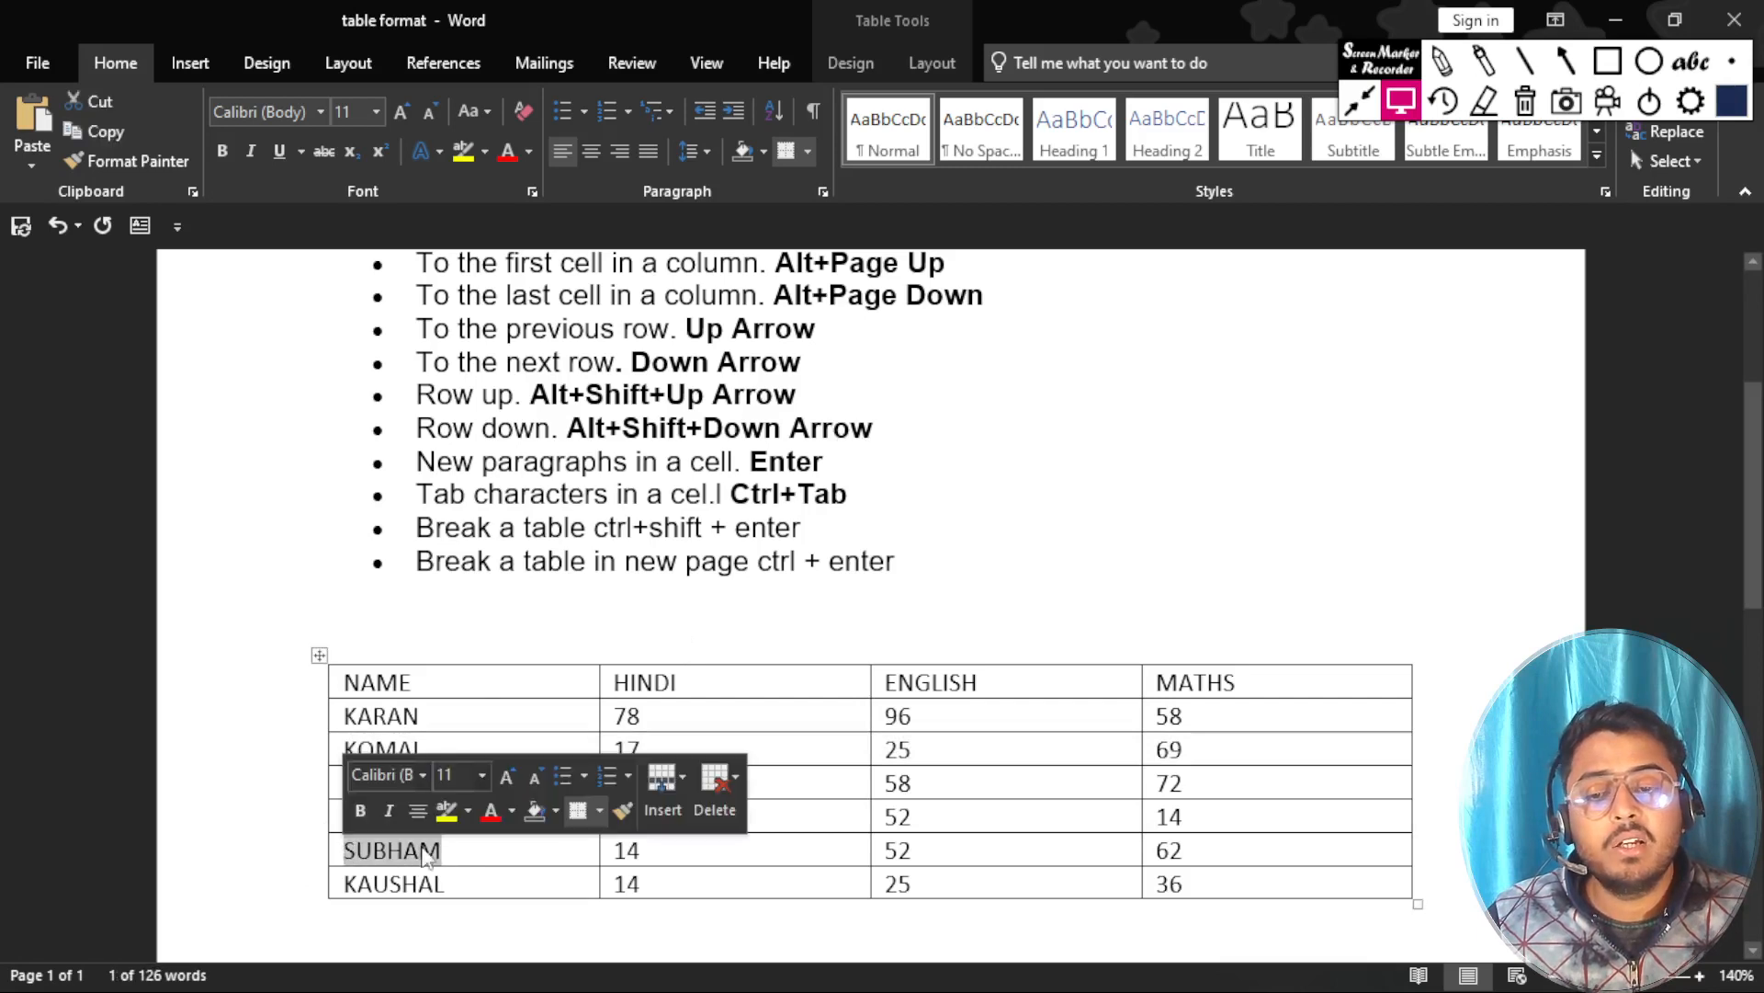
left_click(497, 846)
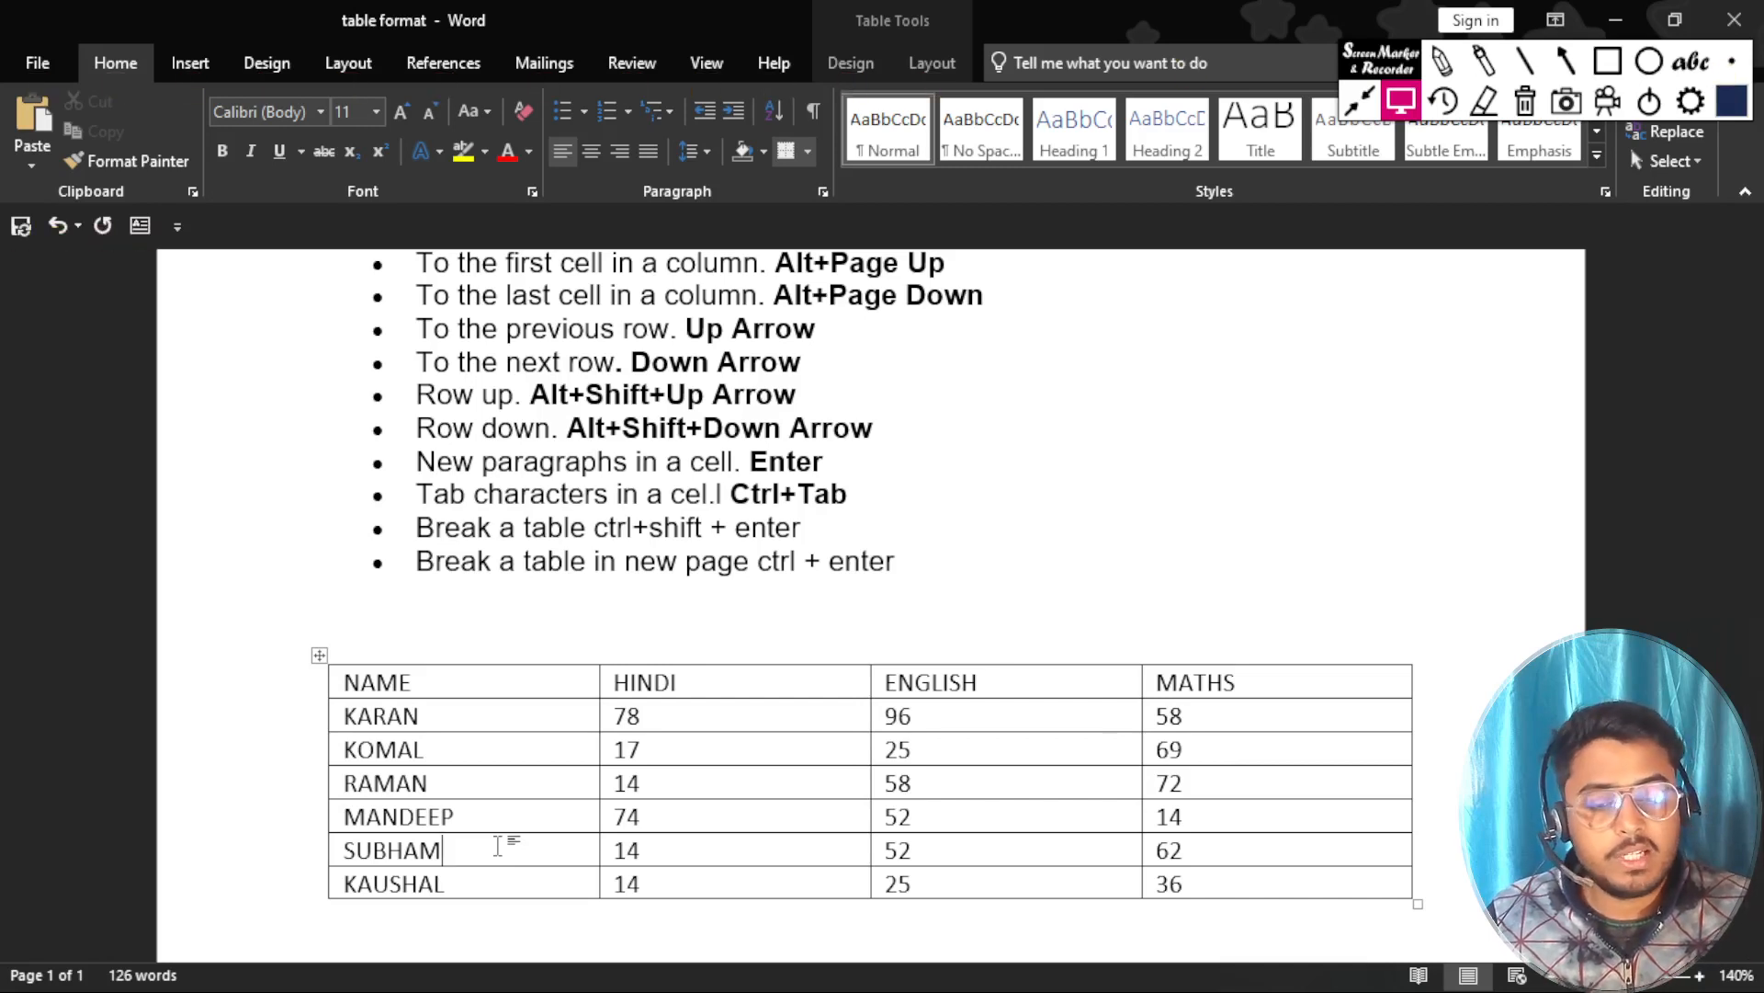
key("alt+shift+Up")
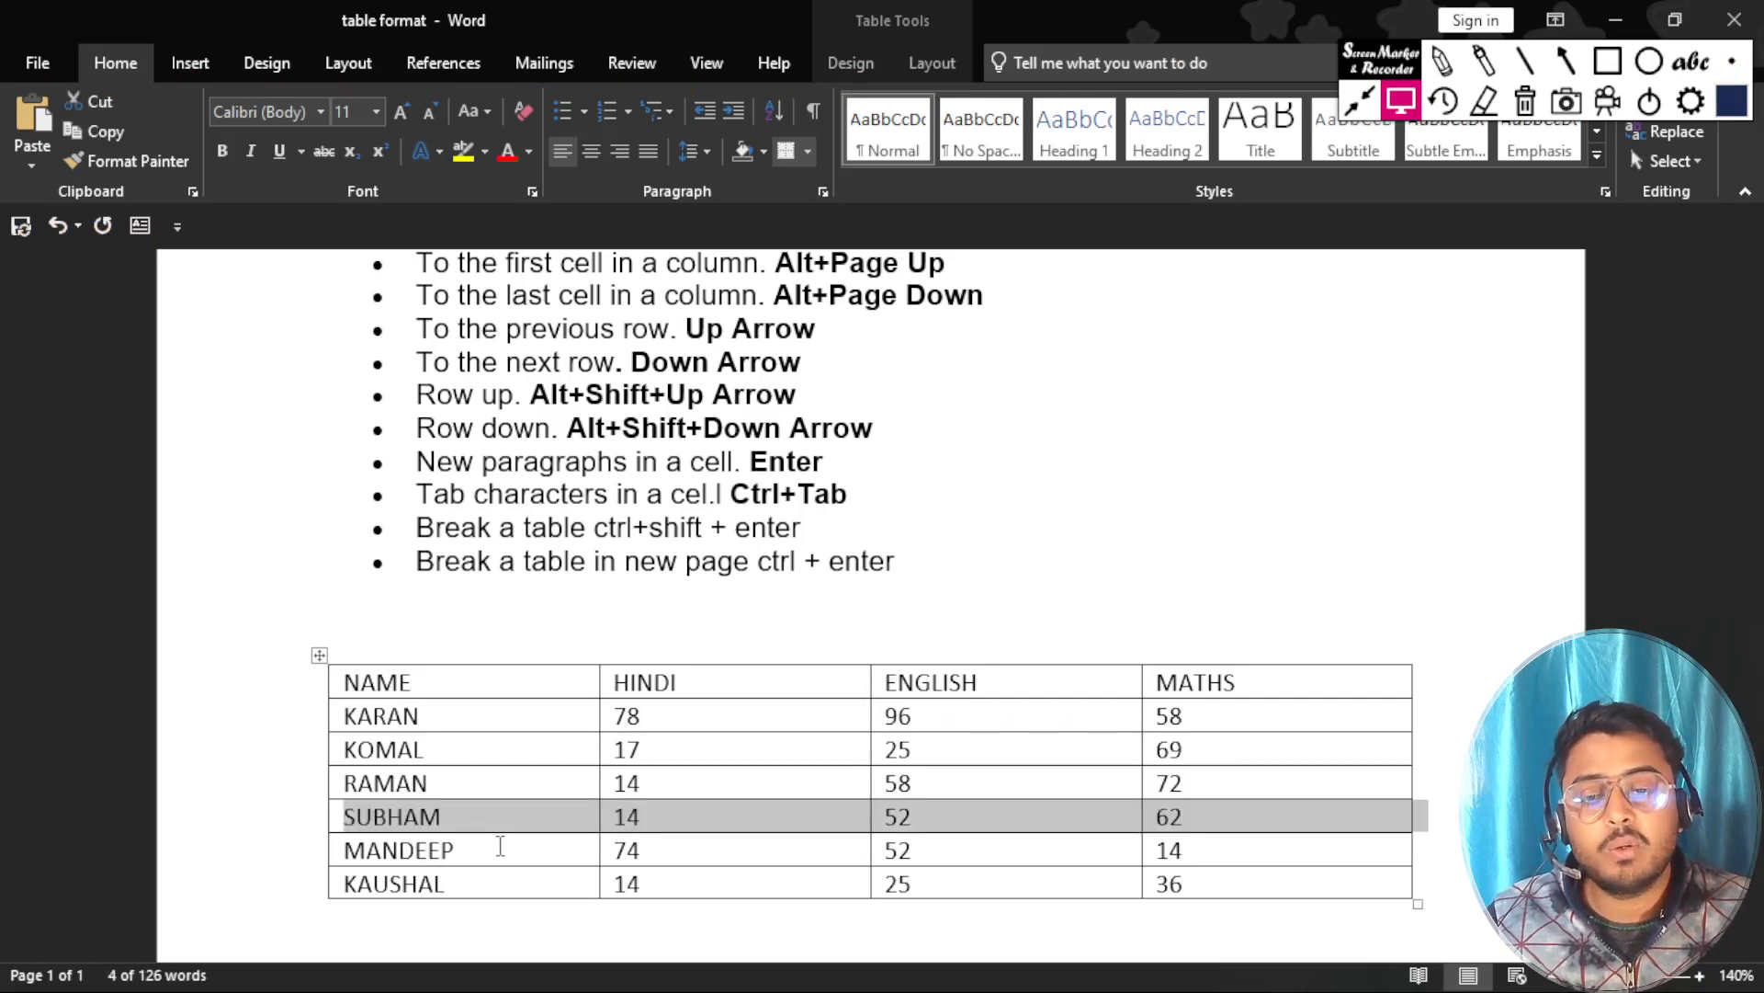
key("alt+shift+Up")
key("alt+shift+Up")
key("alt+shift+Up")
key("alt+shift+Down")
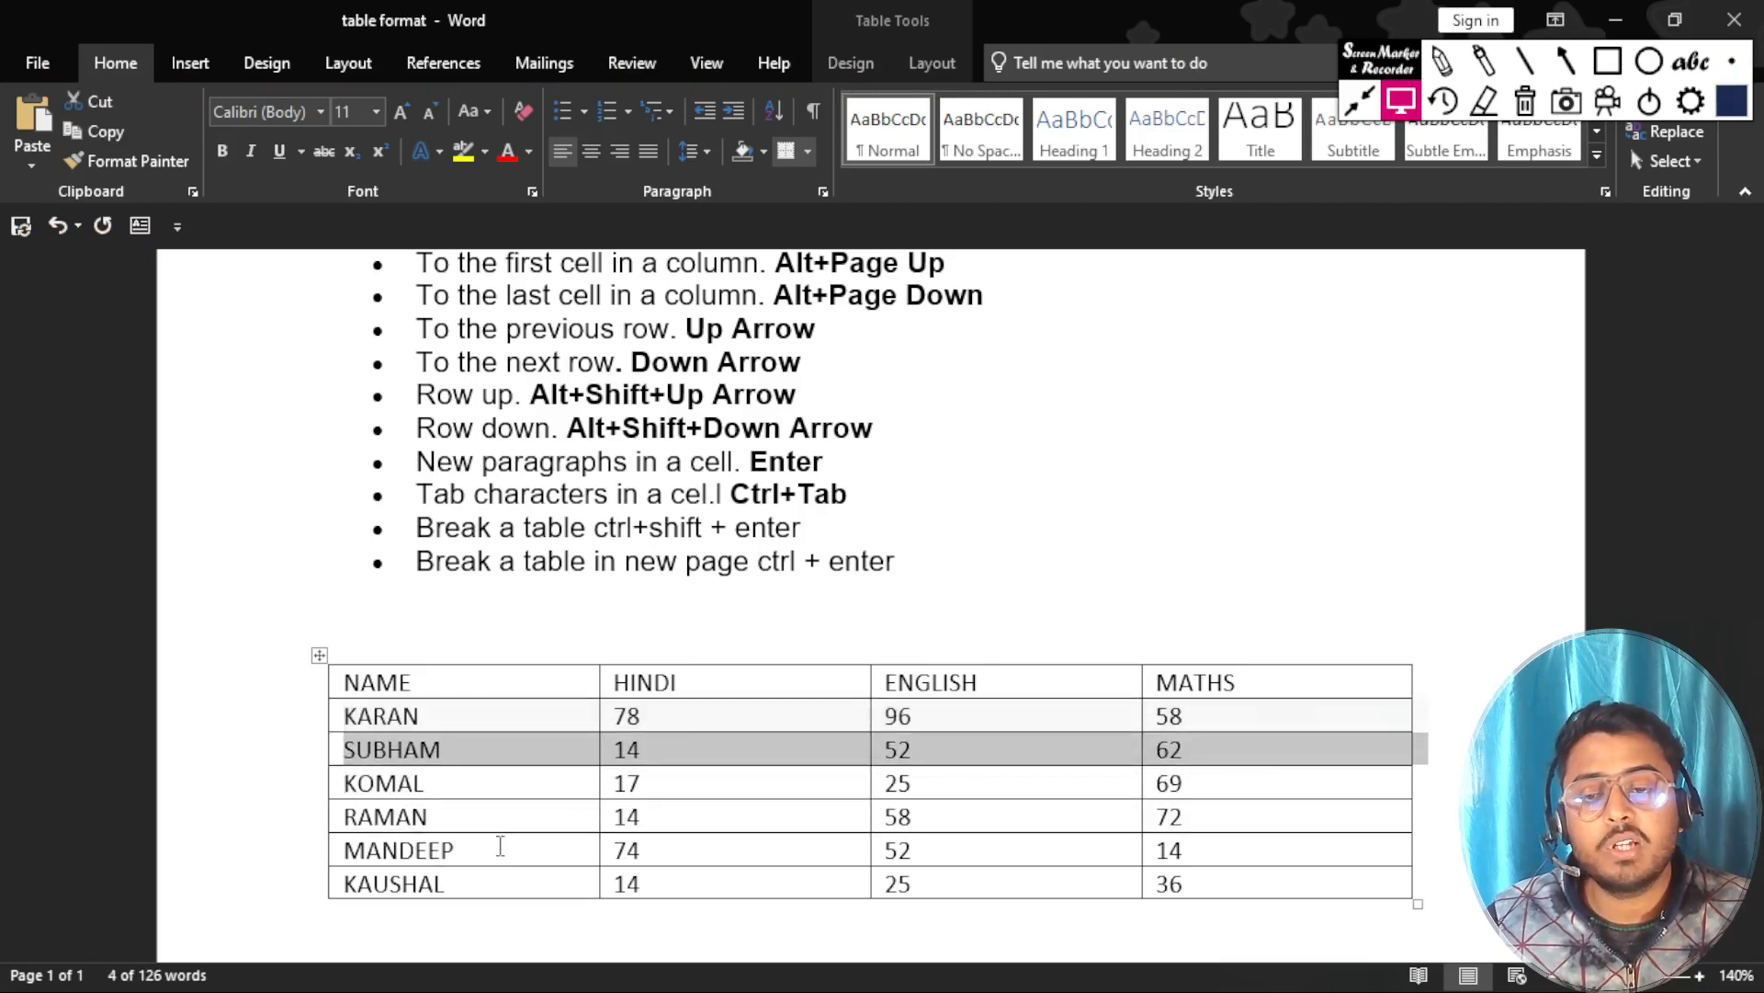
key("alt+shift+Down")
key("alt+shift+Down")
key("alt+shift+Down")
key("alt+shift+Up")
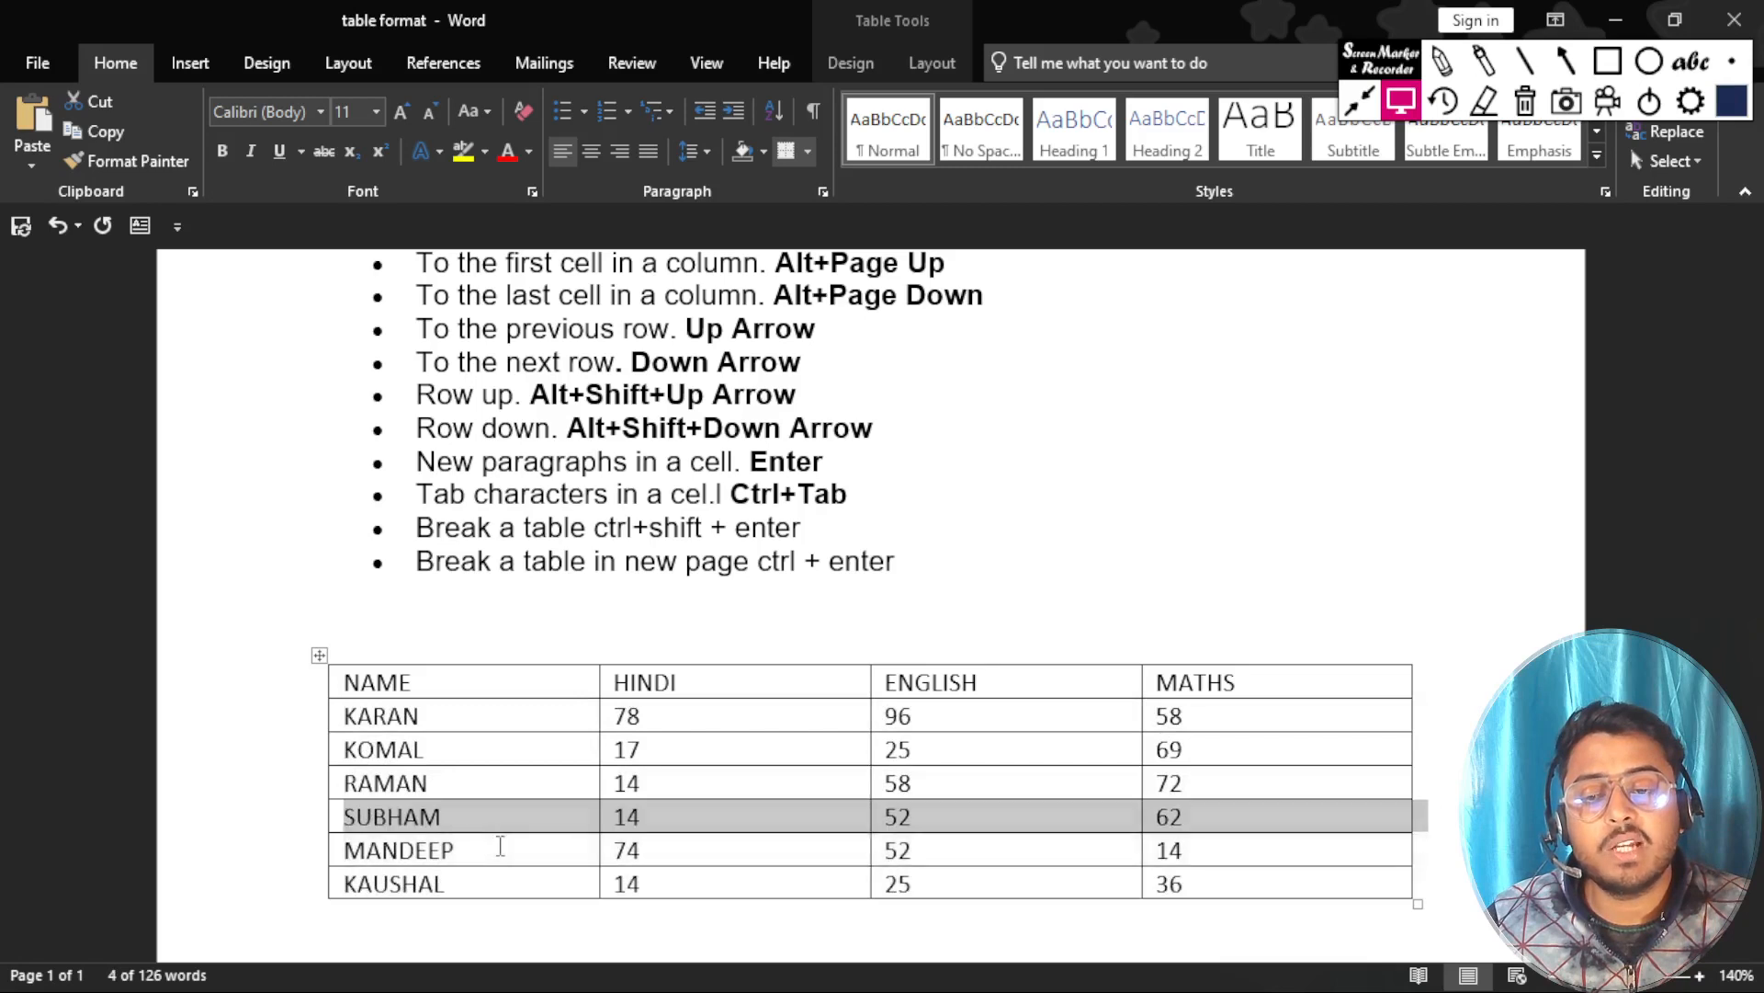
key("alt+shift+Up")
key("alt+shift+Up")
key("alt+shift+Up")
key("alt+shift+Up")
key("alt+shift+Down")
key("alt+shift+Down")
key("alt+shift+Down")
key("alt+shift+Down")
key("alt+shift+Down")
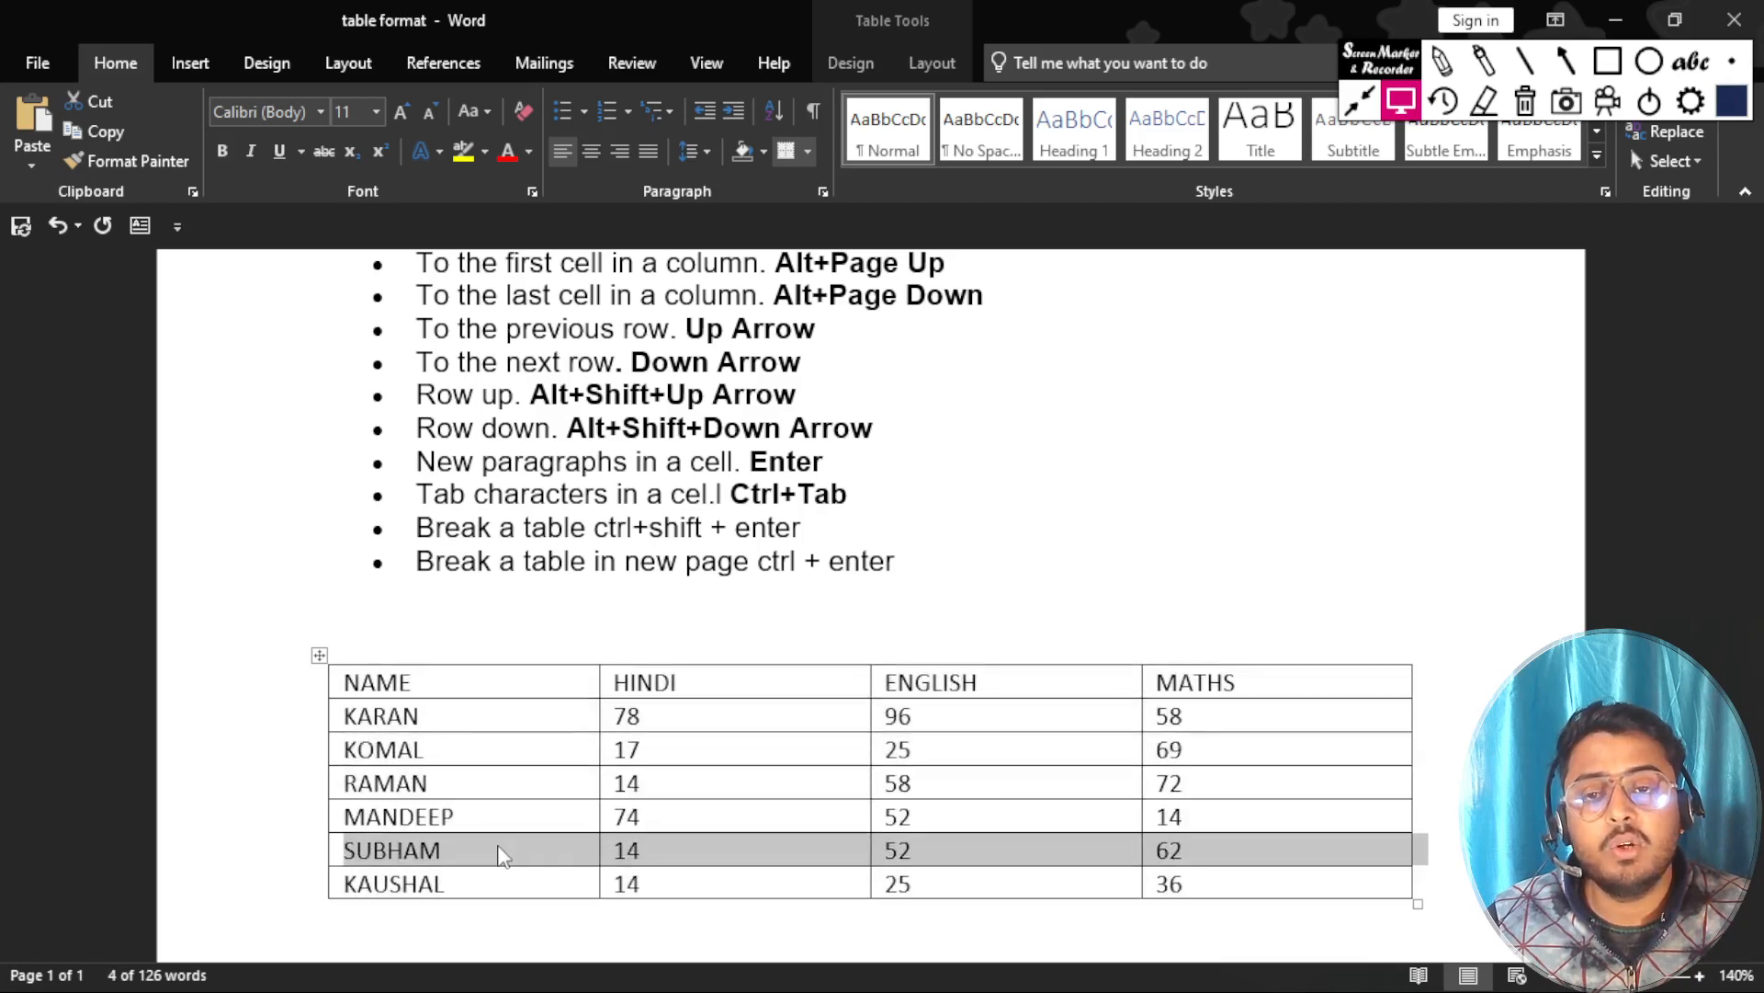
key("alt+shift+Up")
key("alt+shift+Down")
key("alt+shift+Down")
key("alt+shift+Up")
key("alt+shift+Up")
key("alt+shift+Up")
key("alt+shift+Up")
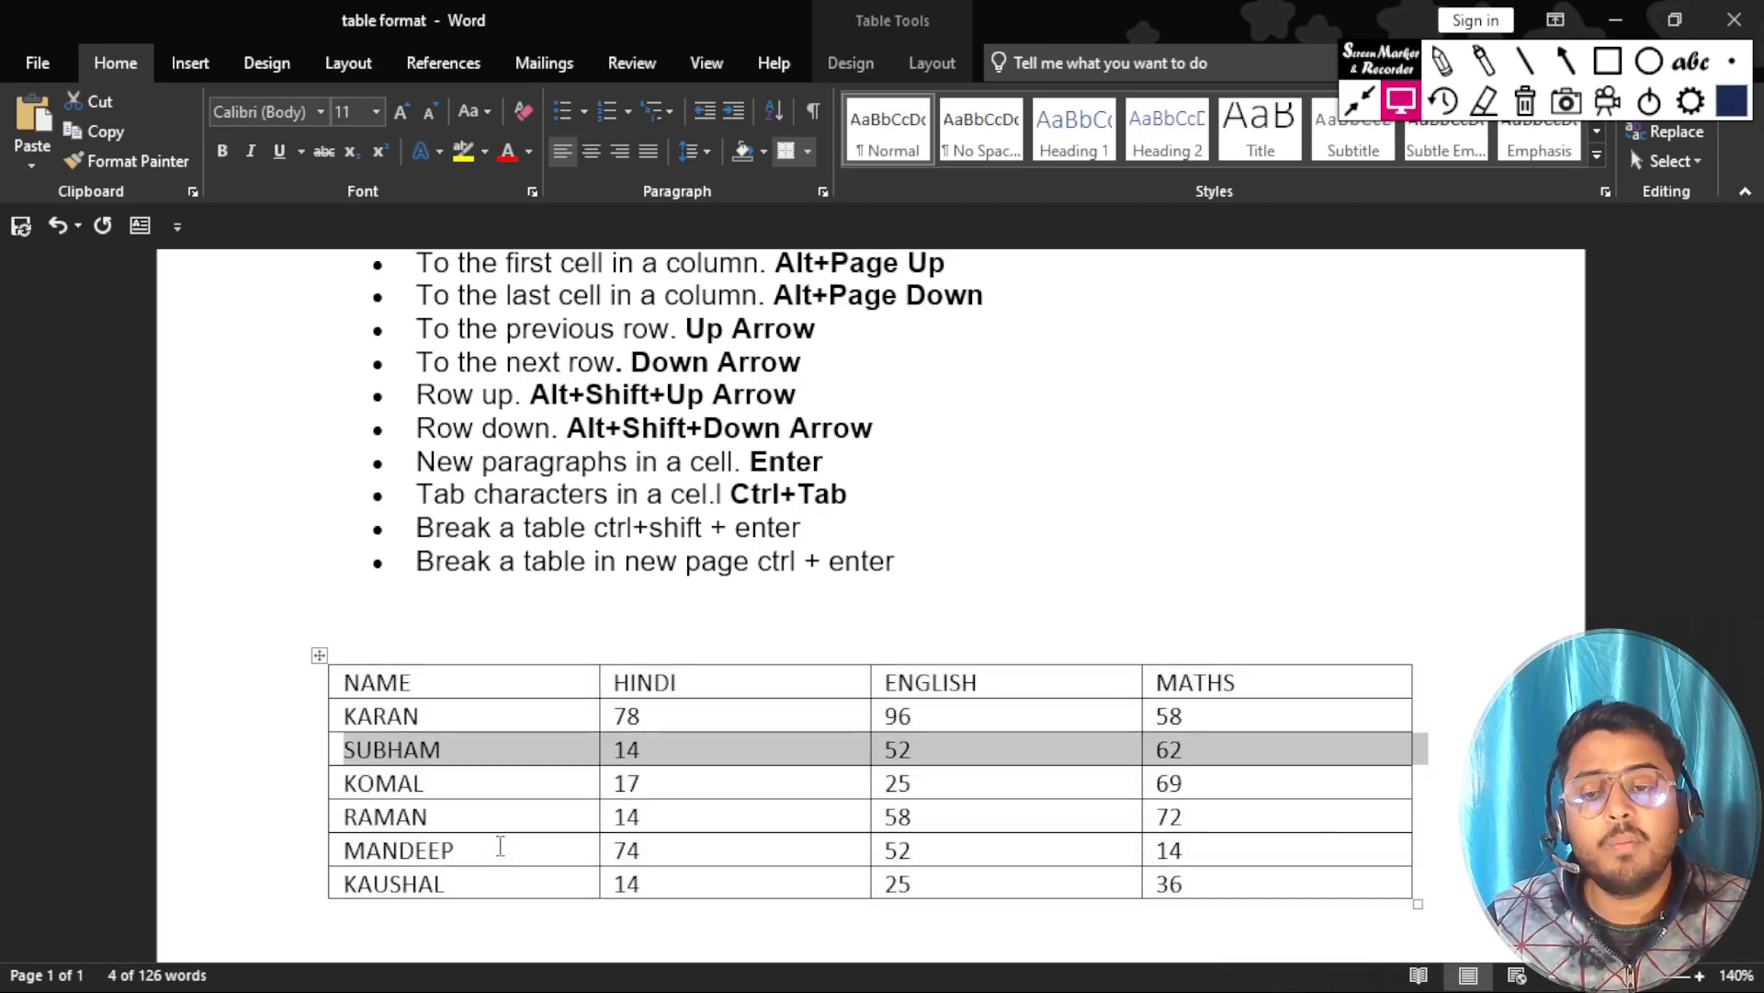
key("alt+shift+Up")
key("alt+shift+Down")
key("alt+shift+Down")
key("alt+shift+Down")
key("alt+shift+Down")
key("alt+shift+Down")
key("alt+shift+Up")
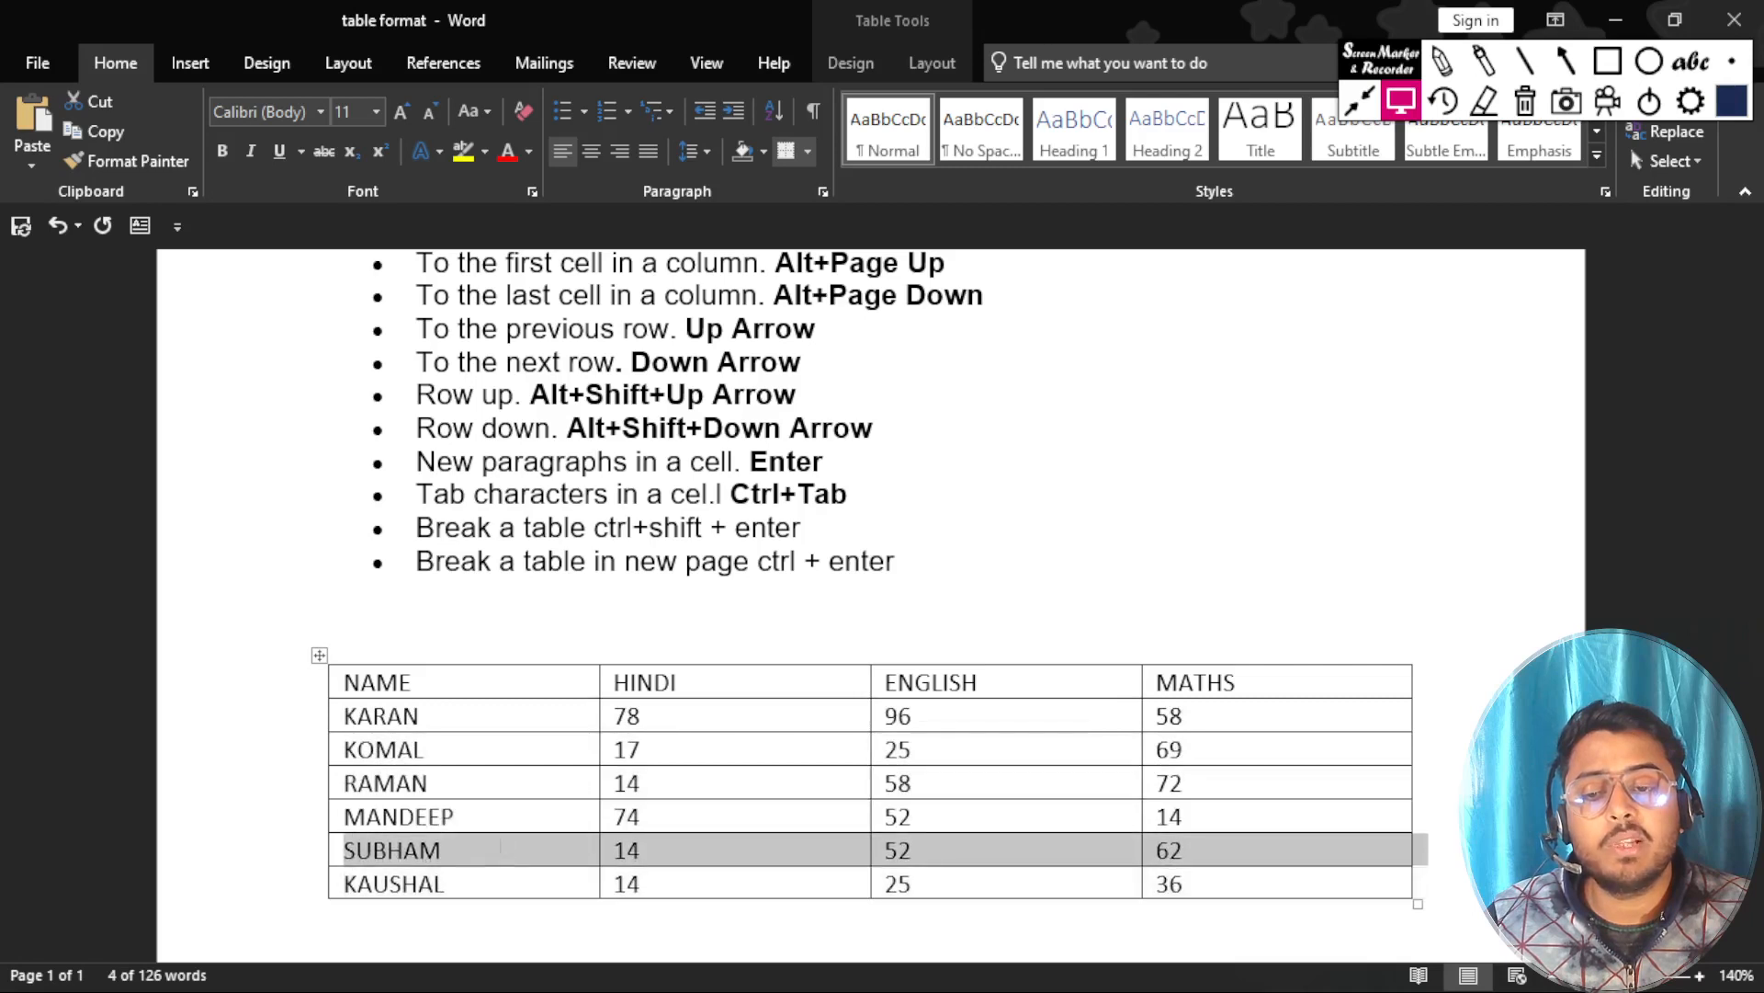
key("alt+shift+Up")
key("alt+shift+Up")
key("alt+shift+Up")
key("alt+shift+Down")
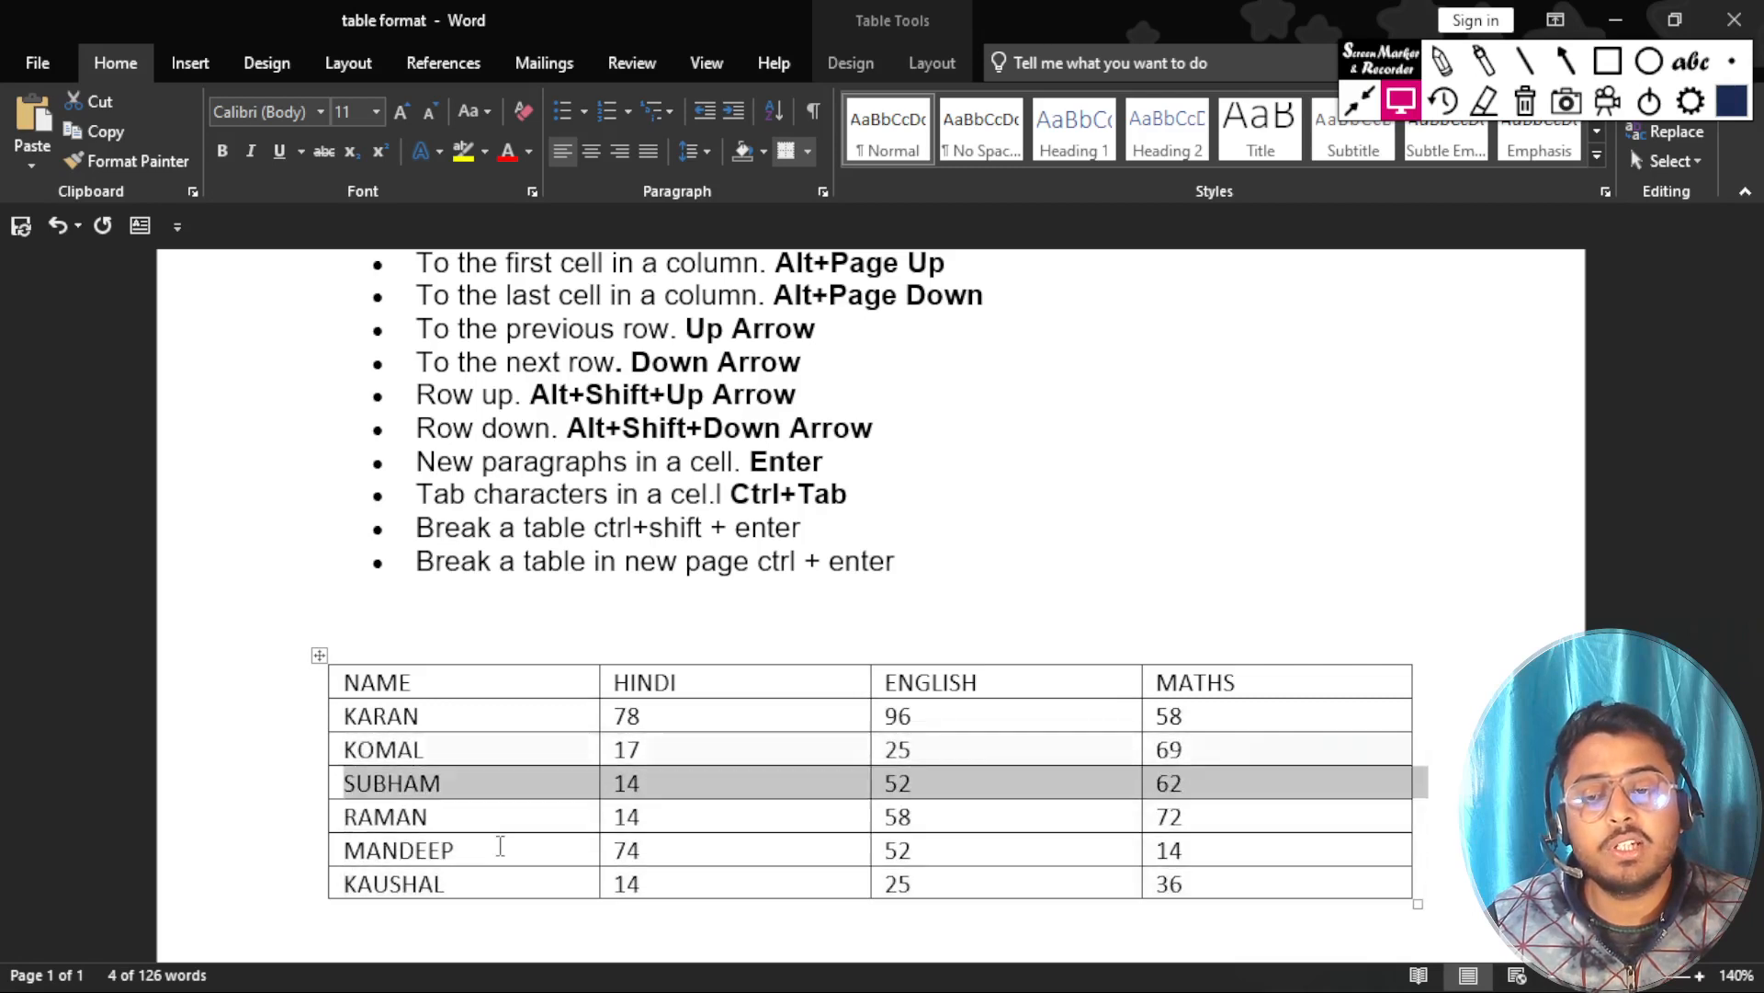
key("alt+shift+Up")
key("alt+shift+Up")
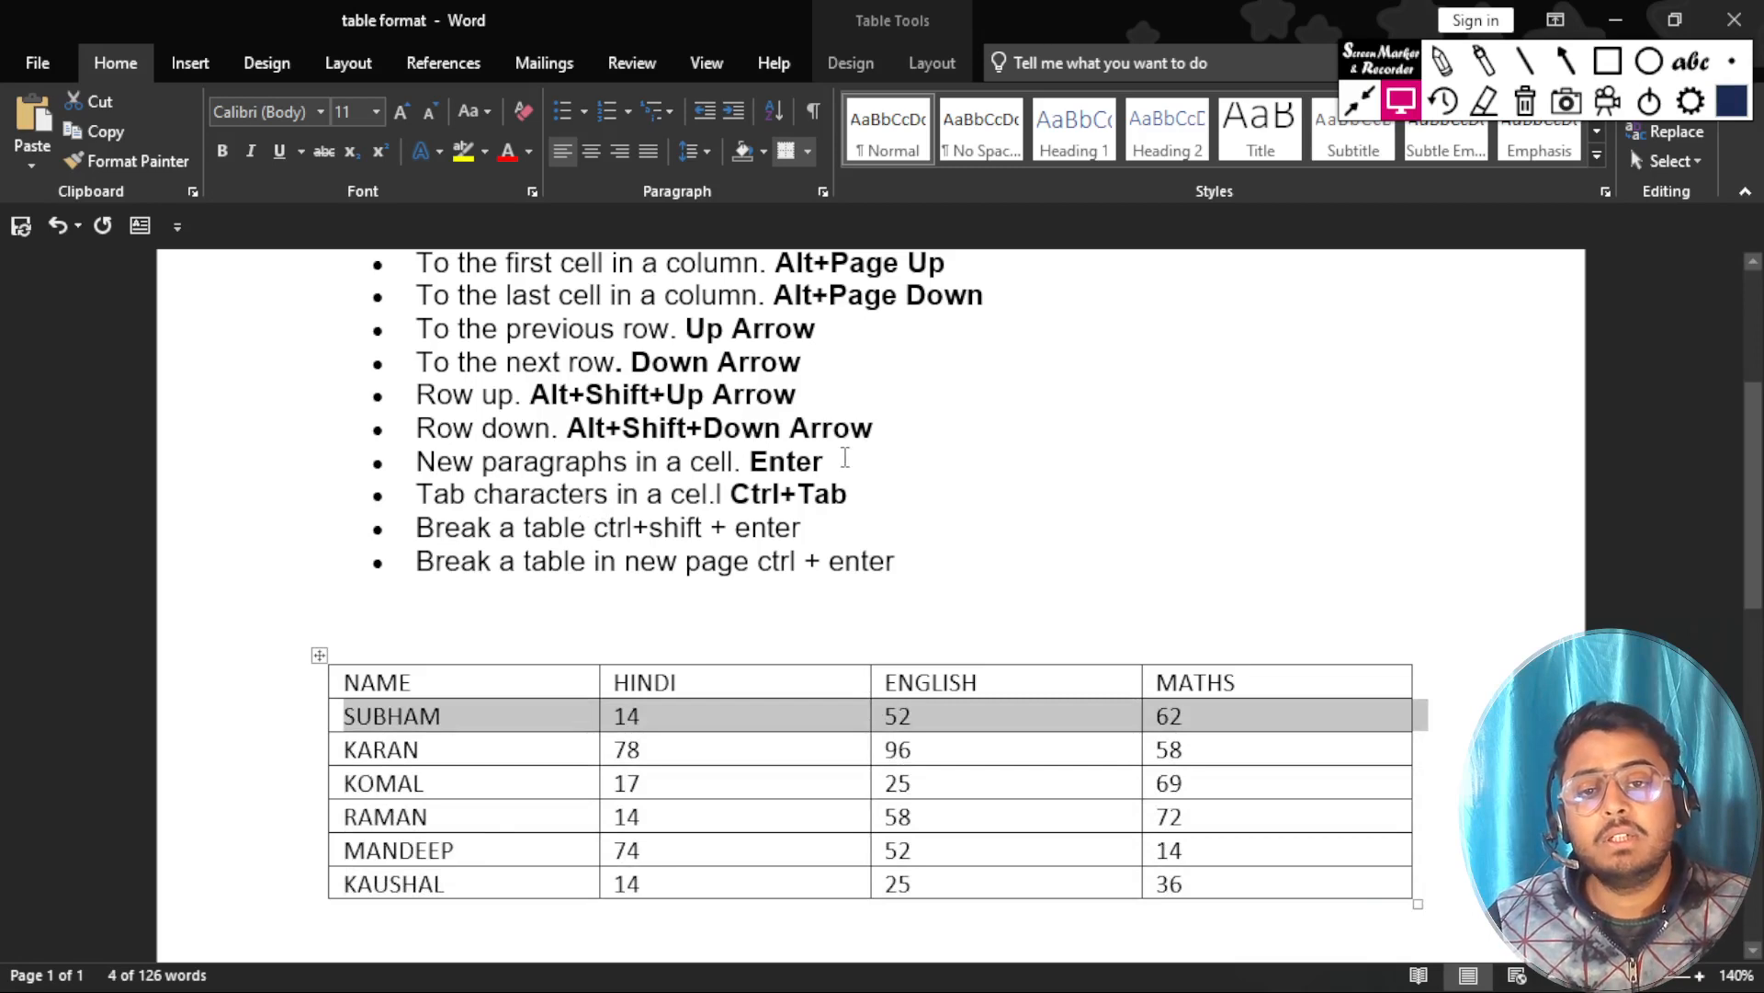
Highlight the new-paragraphs-in-a-cell shortcut entry, and add a new paragraph in the second student's HINDI cell and undo it.
left_click_drag(839, 459, 415, 462)
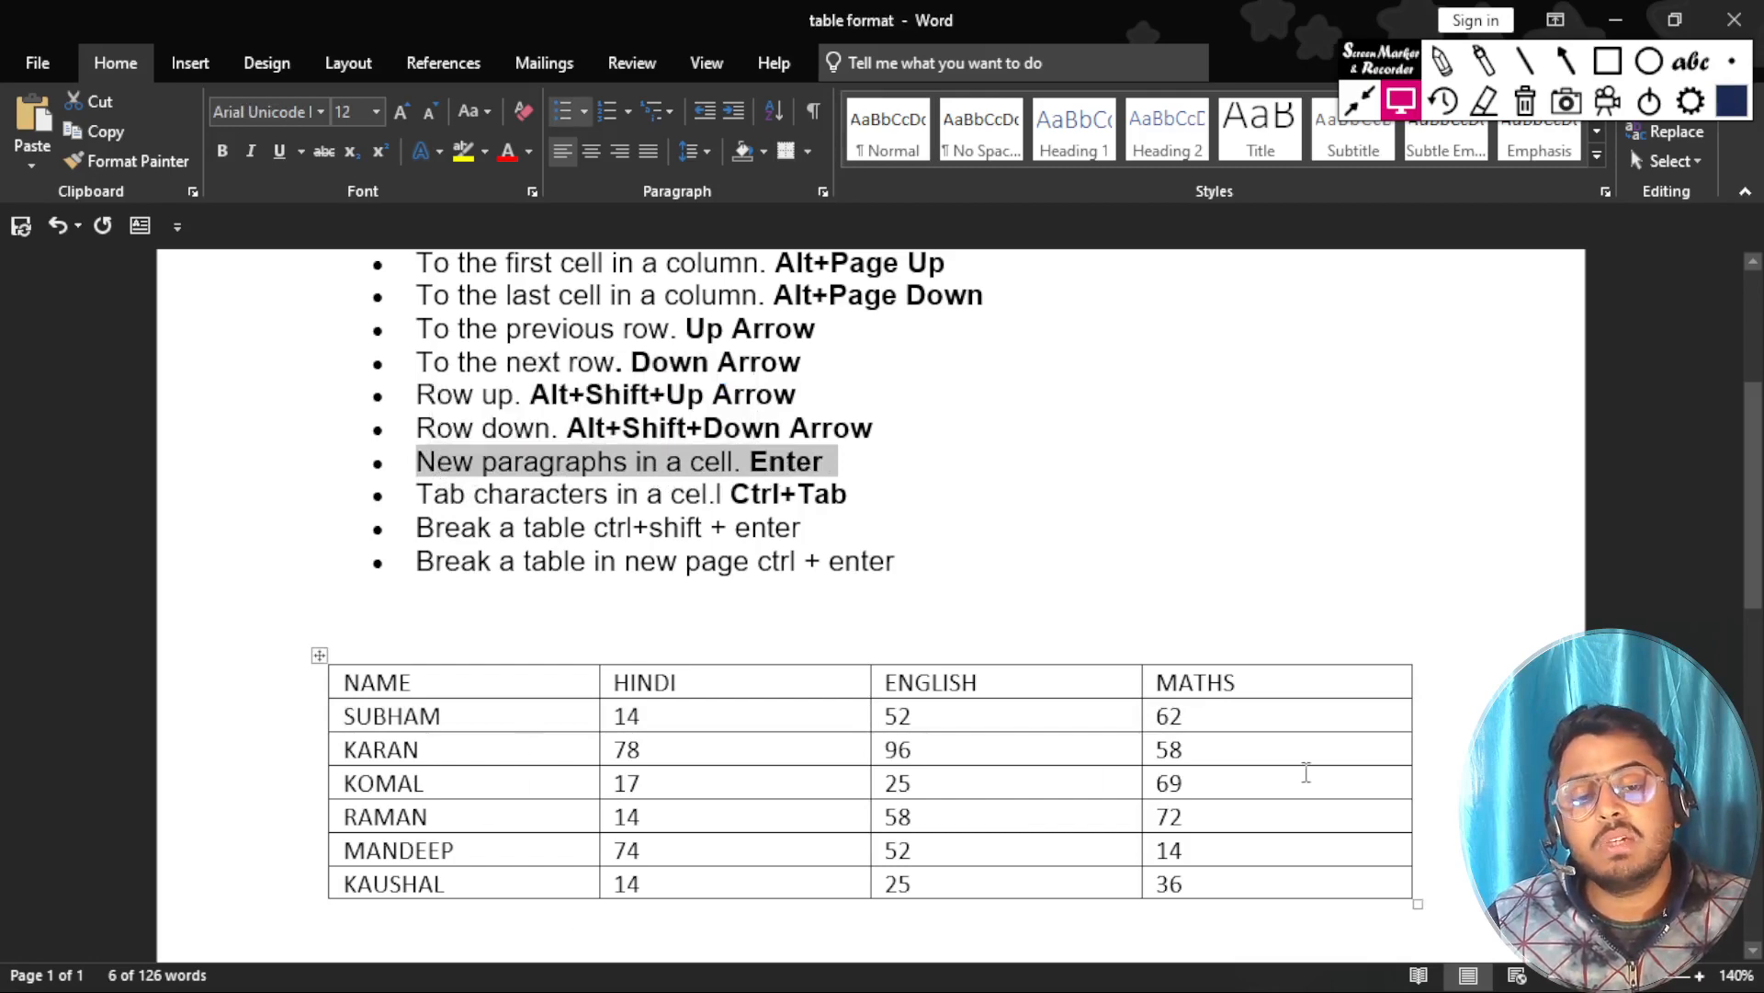
left_click(735, 743)
key("Return")
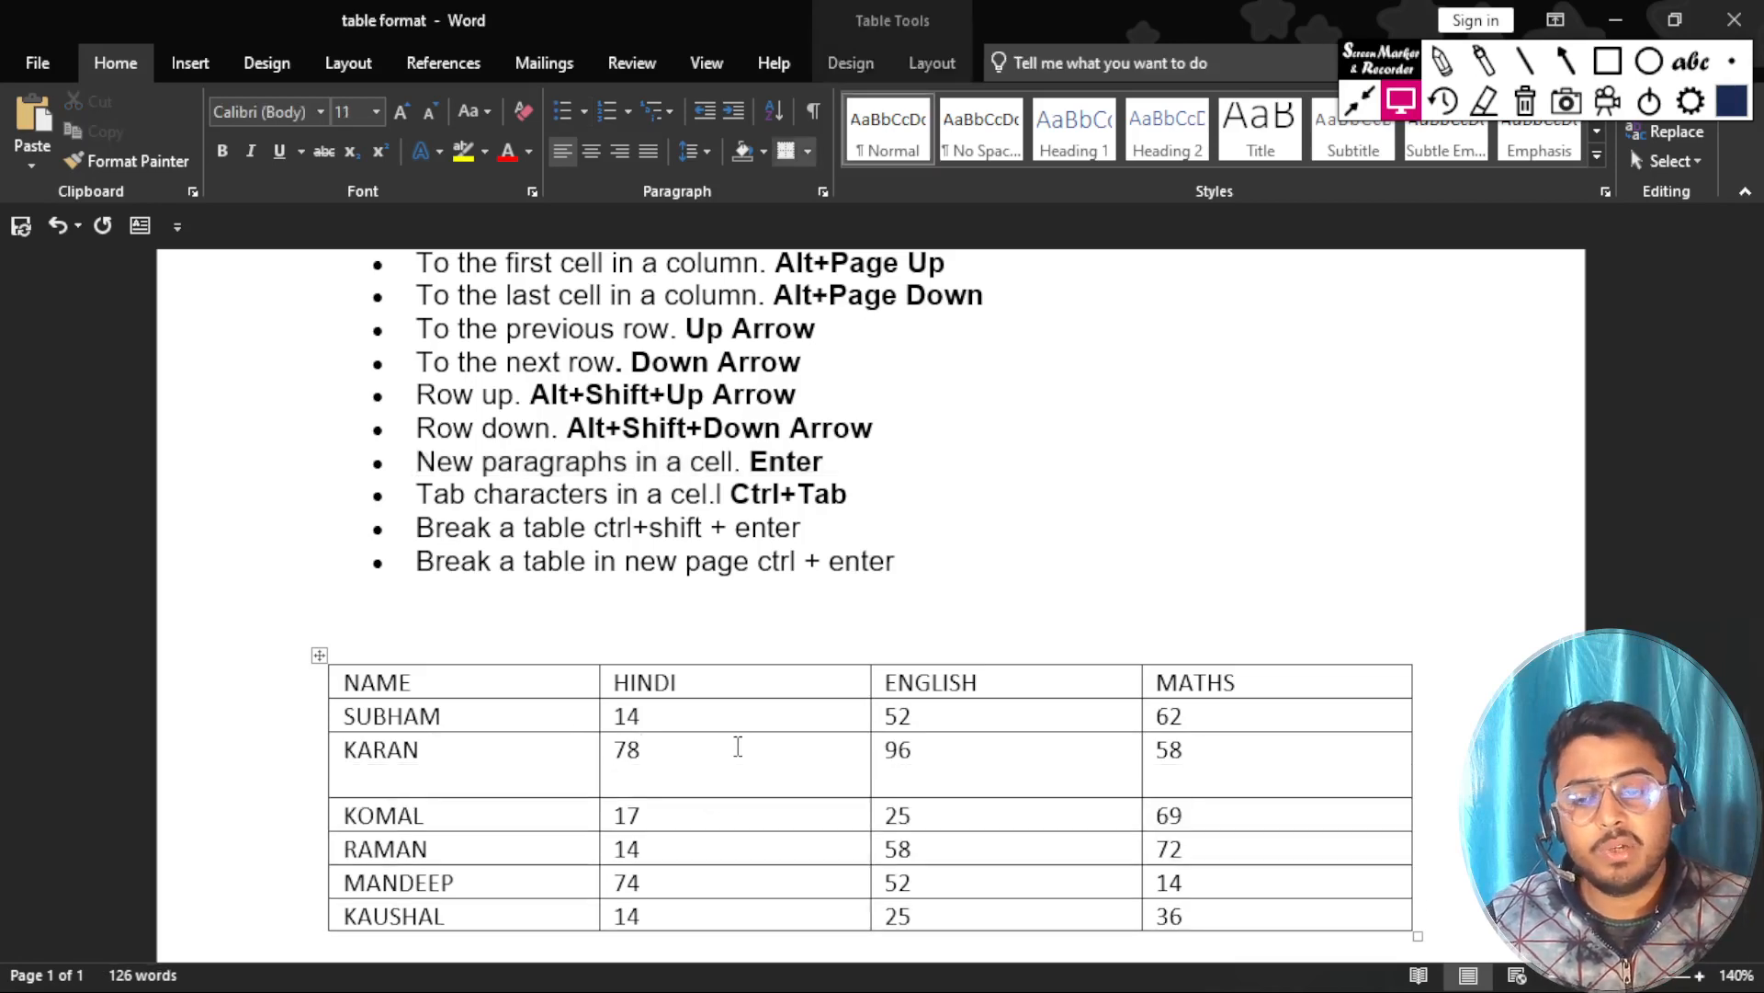
key("ctrl+z")
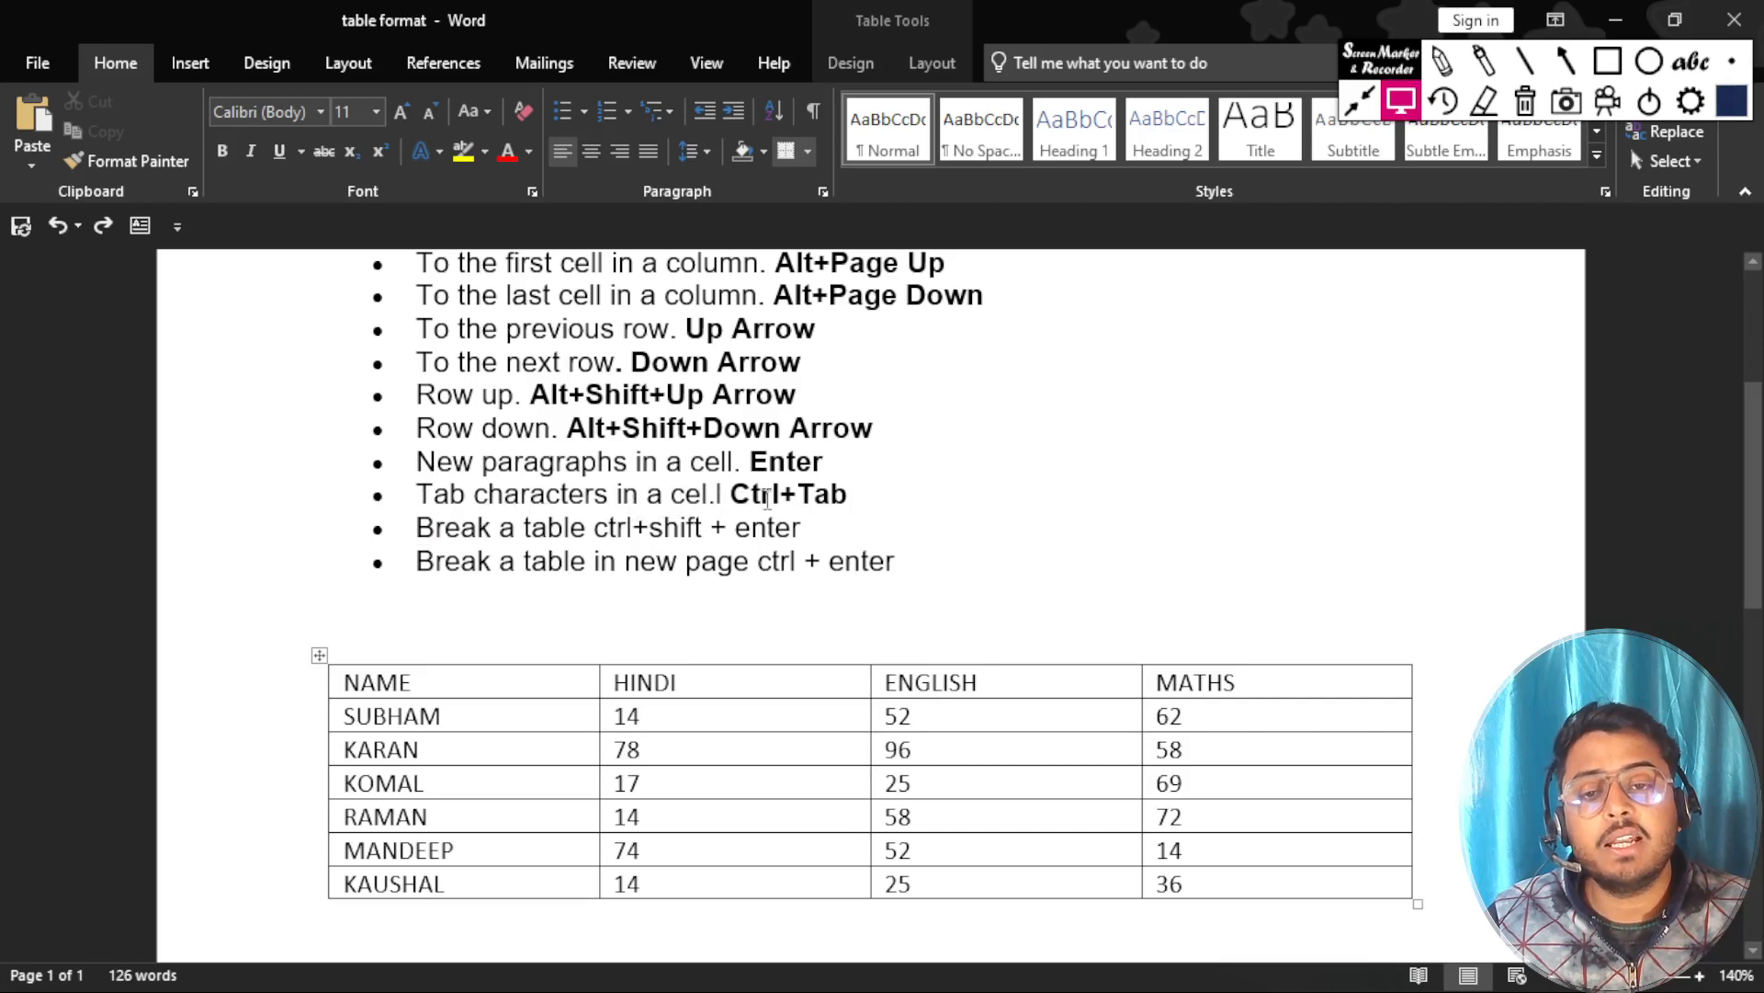
Append surnames to the first three students' names in the NAME column.
left_click(454, 722)
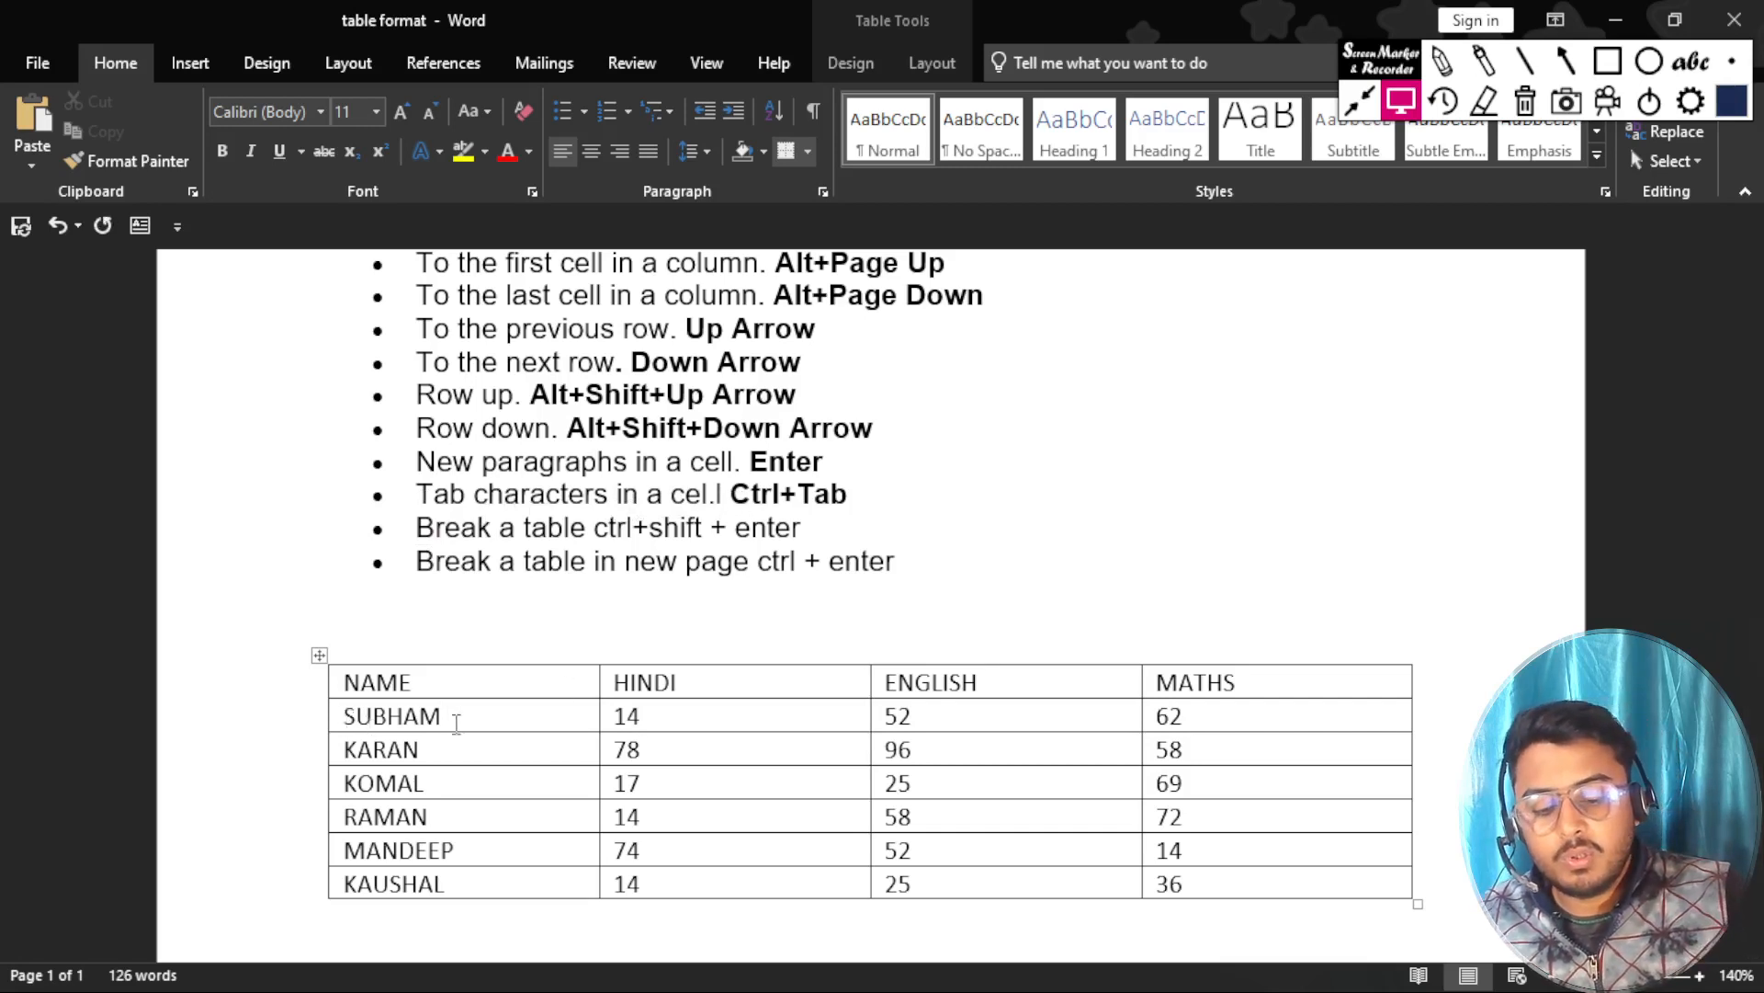
type("KURANA")
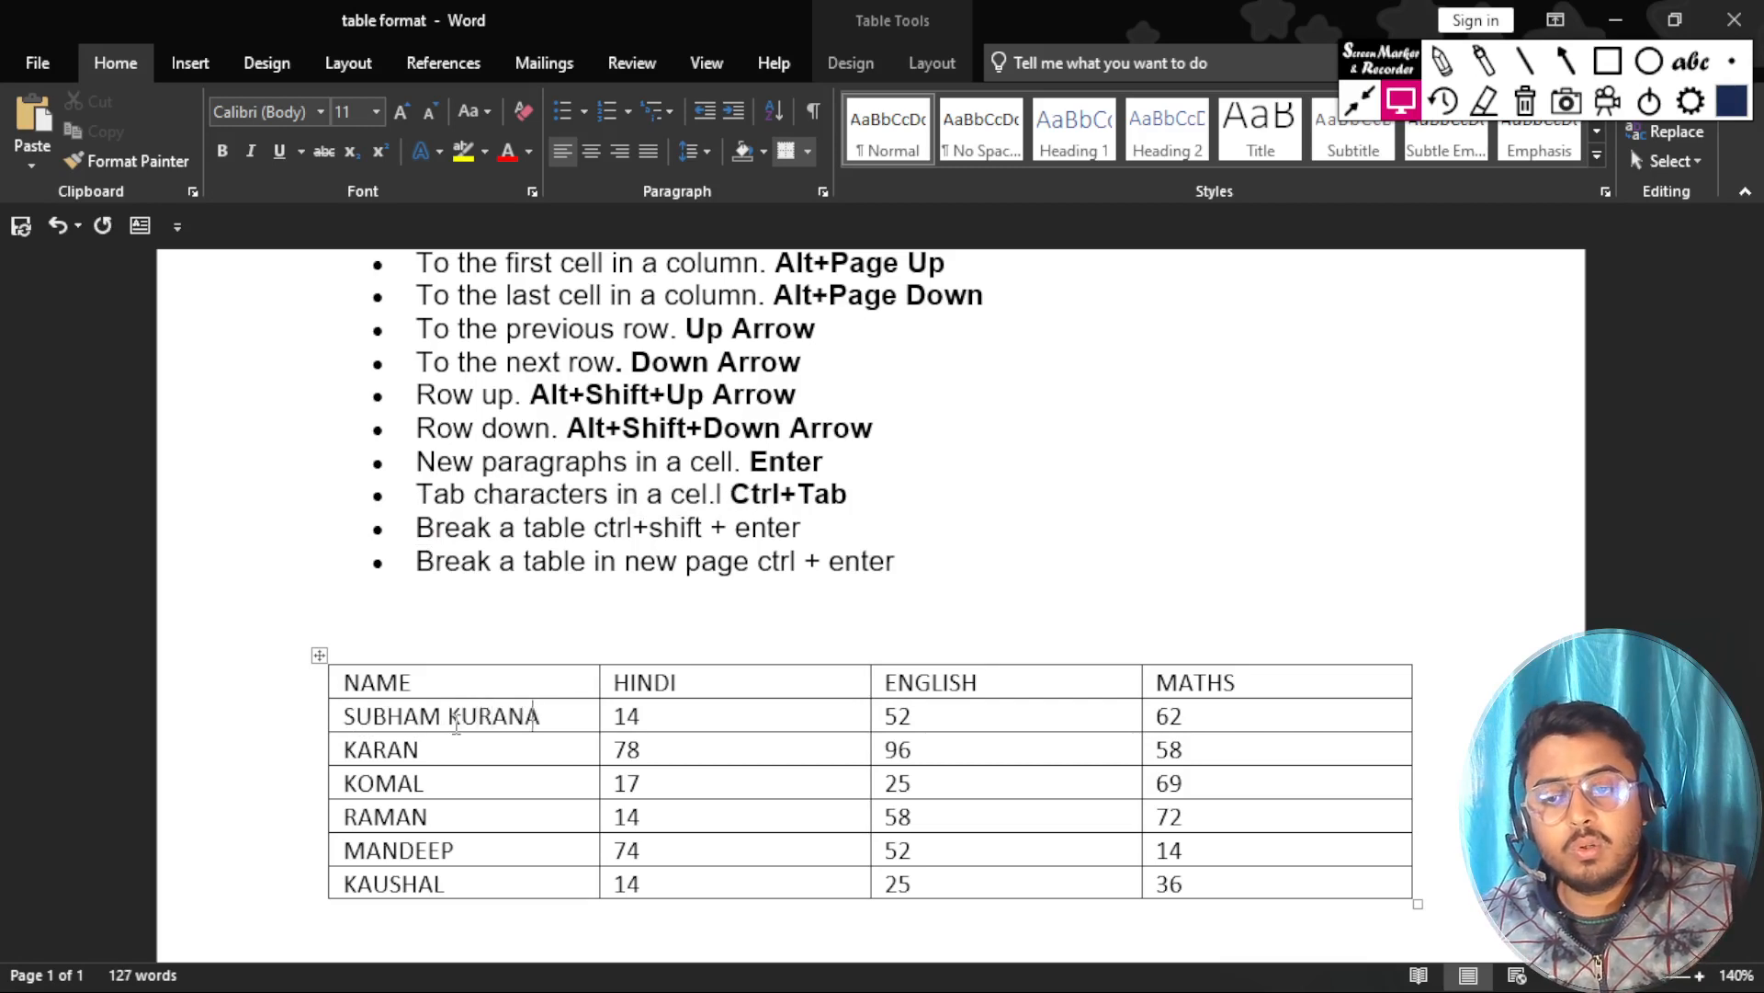
left_click(464, 750)
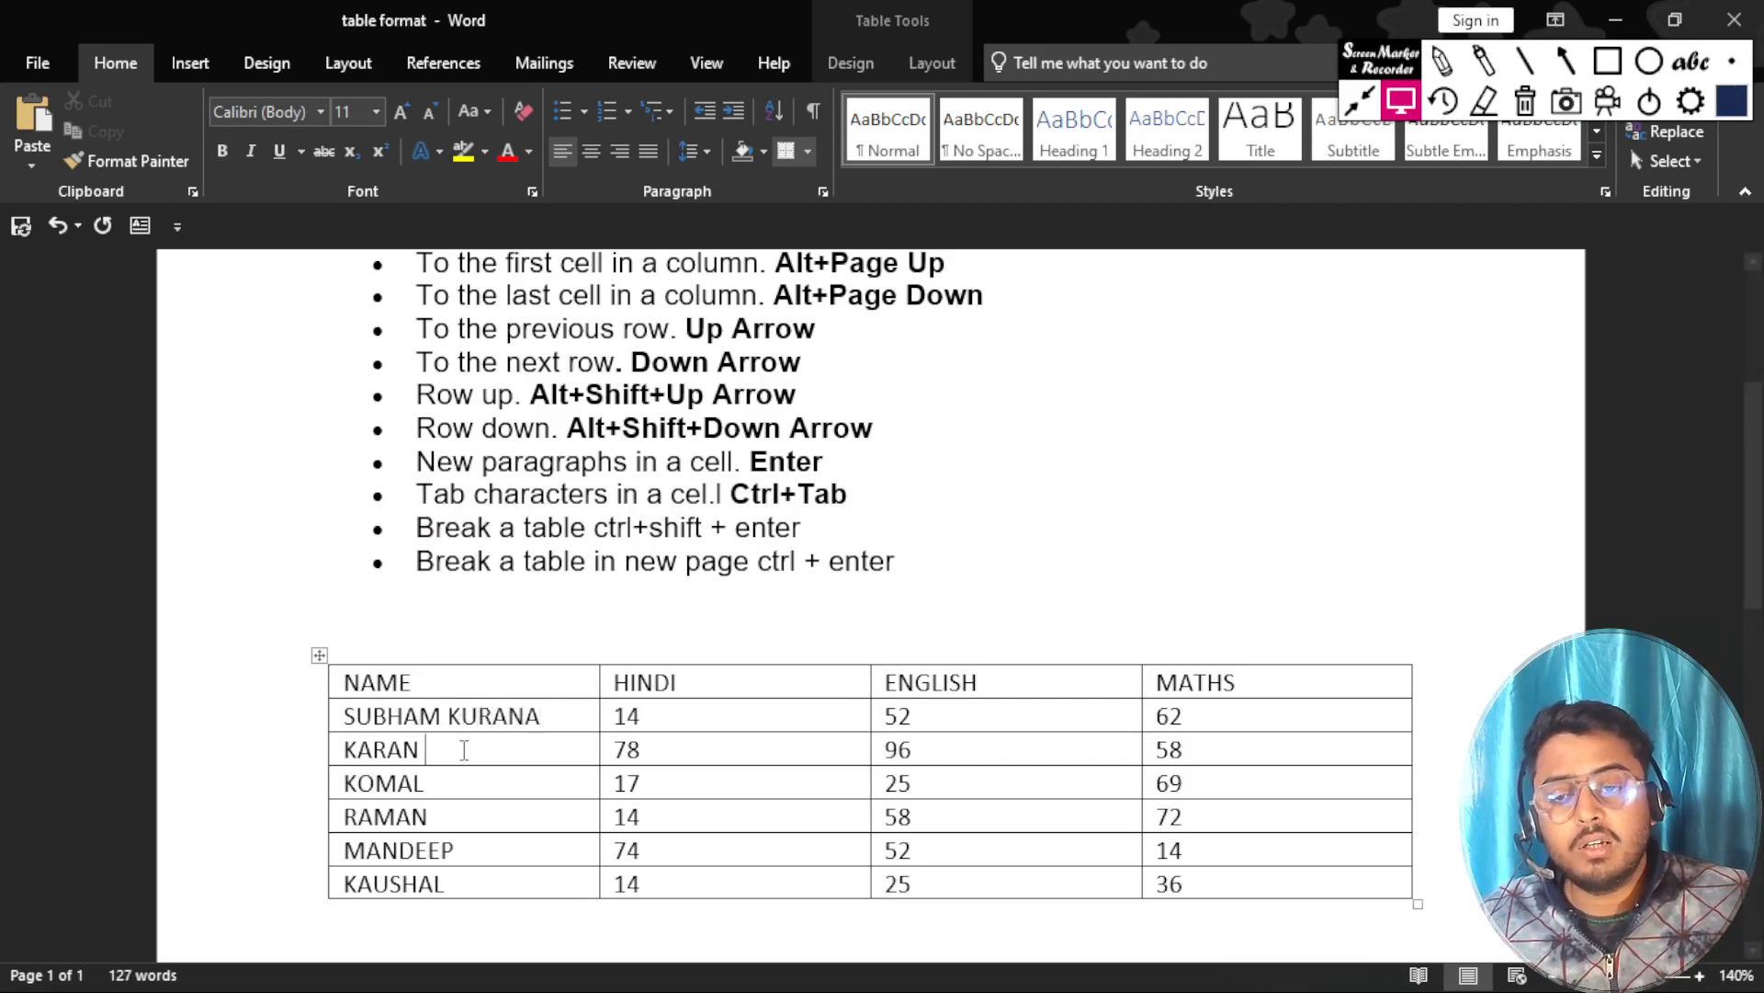
type("SINGH")
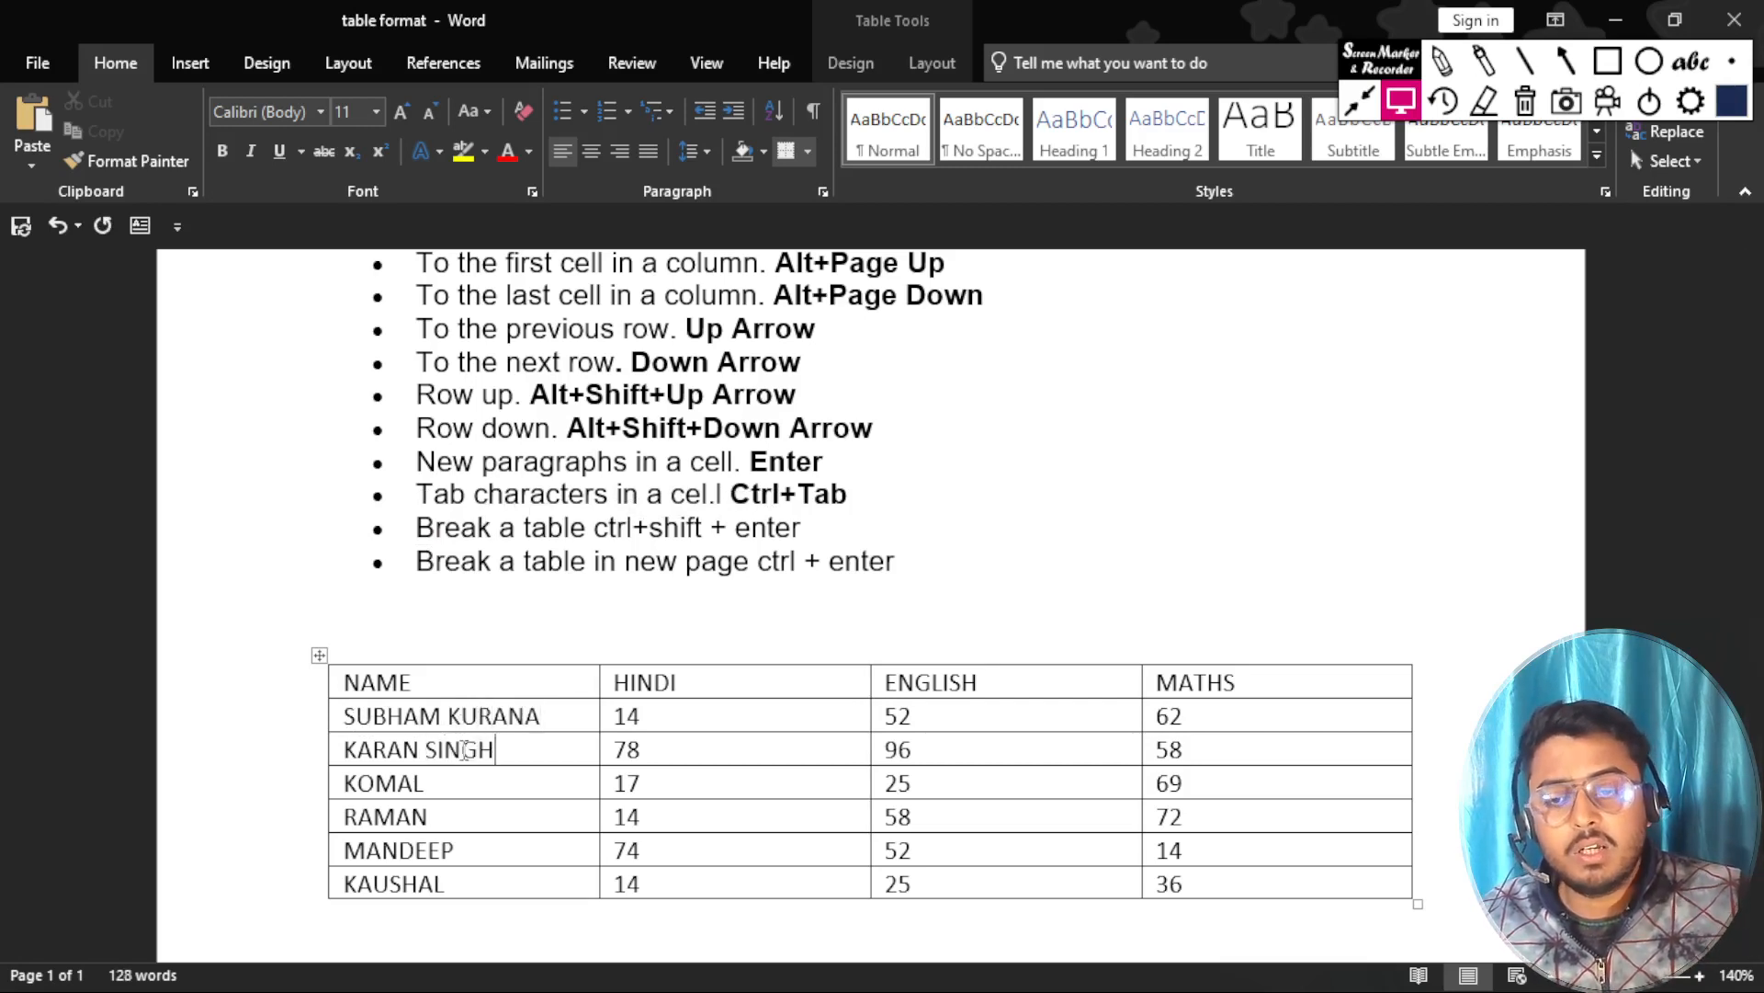
left_click(499, 782)
type("RO")
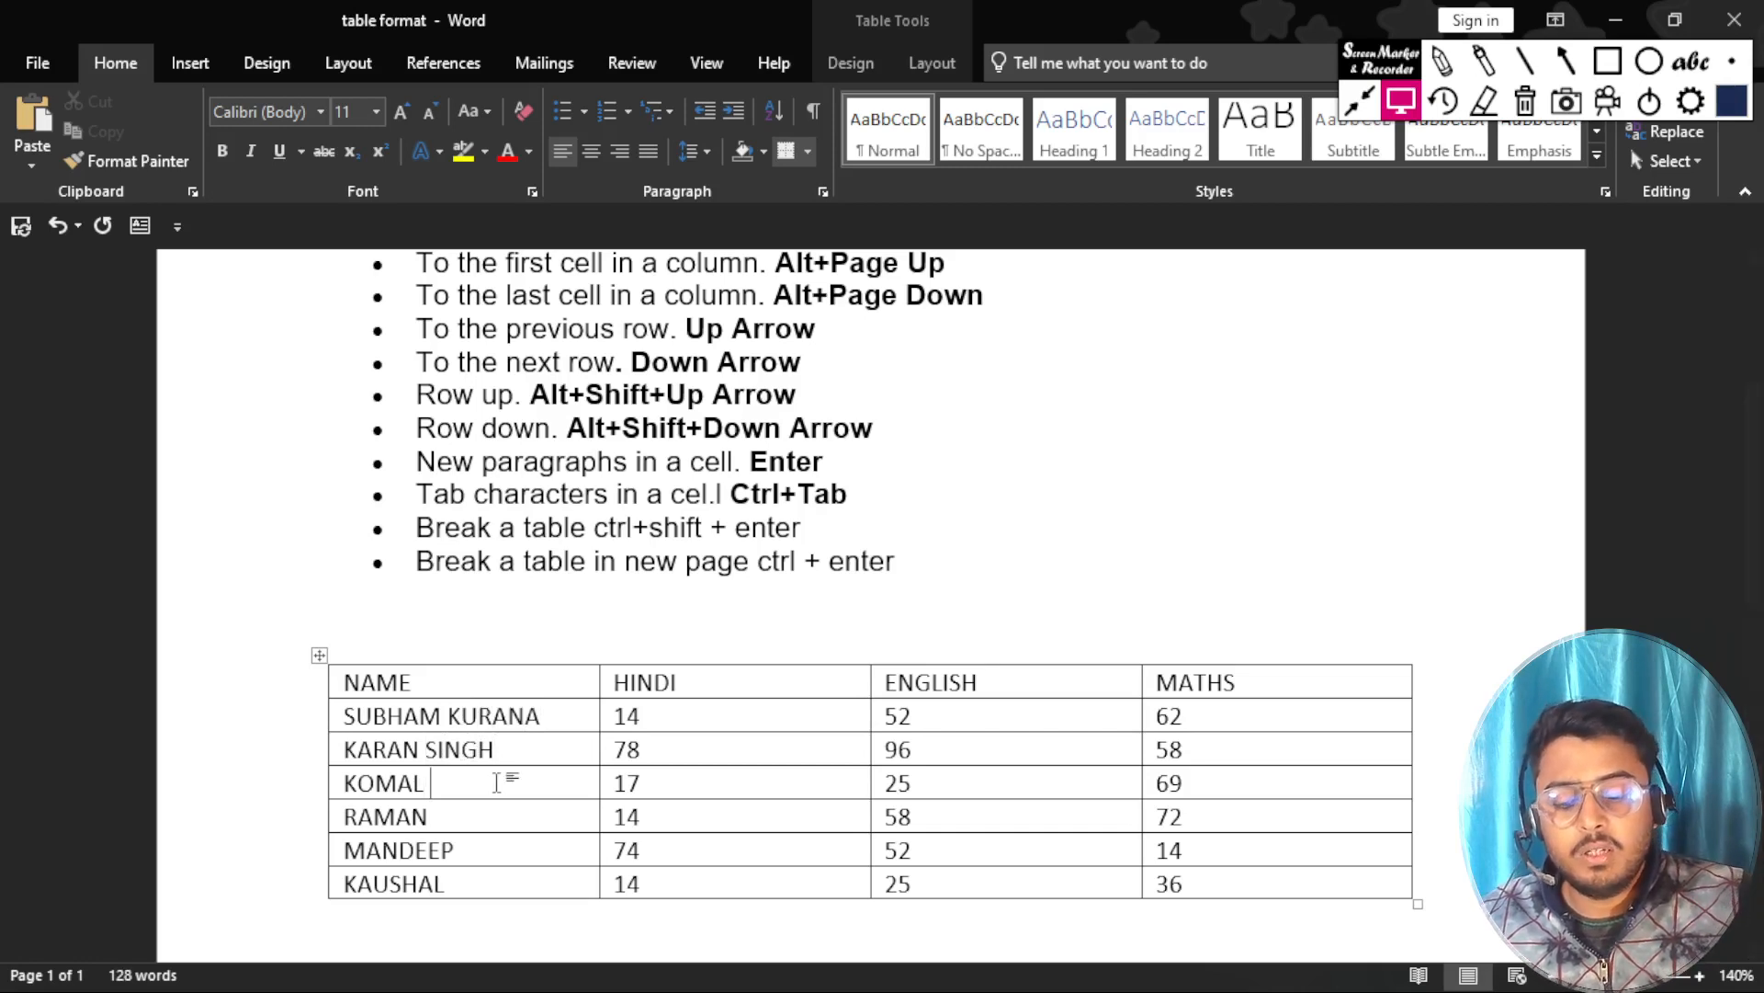
type("H")
key("BackSpace")
type("J")
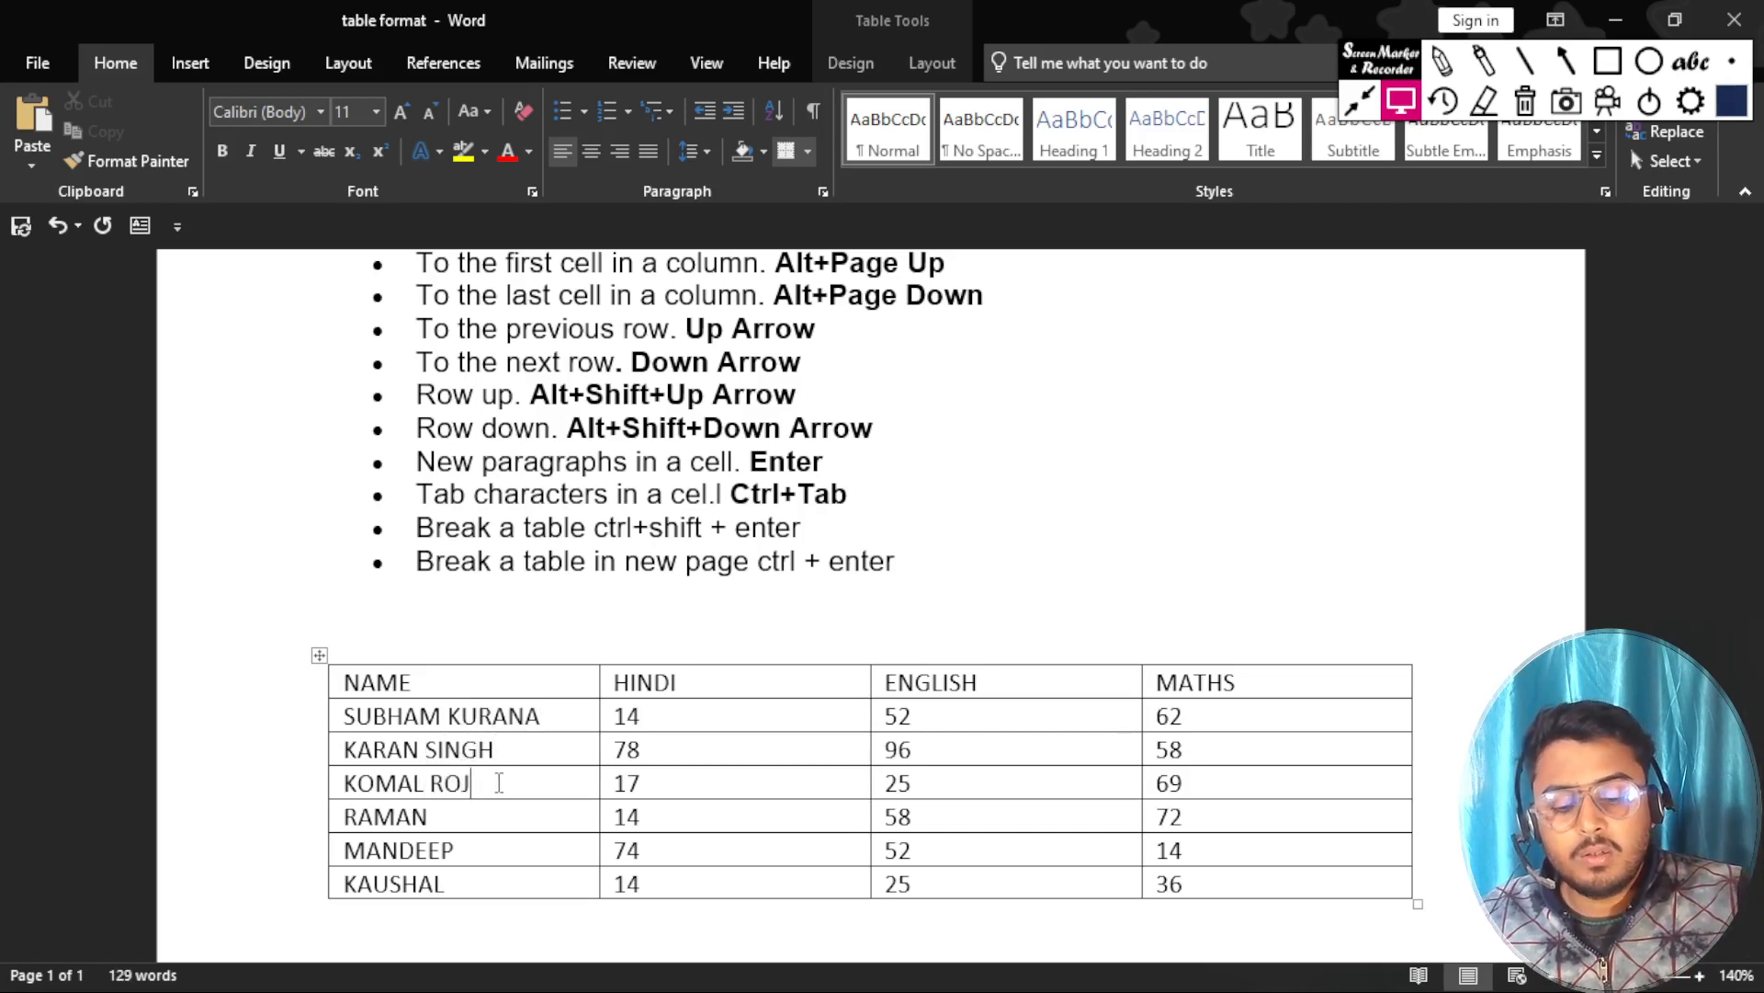
type("PUT")
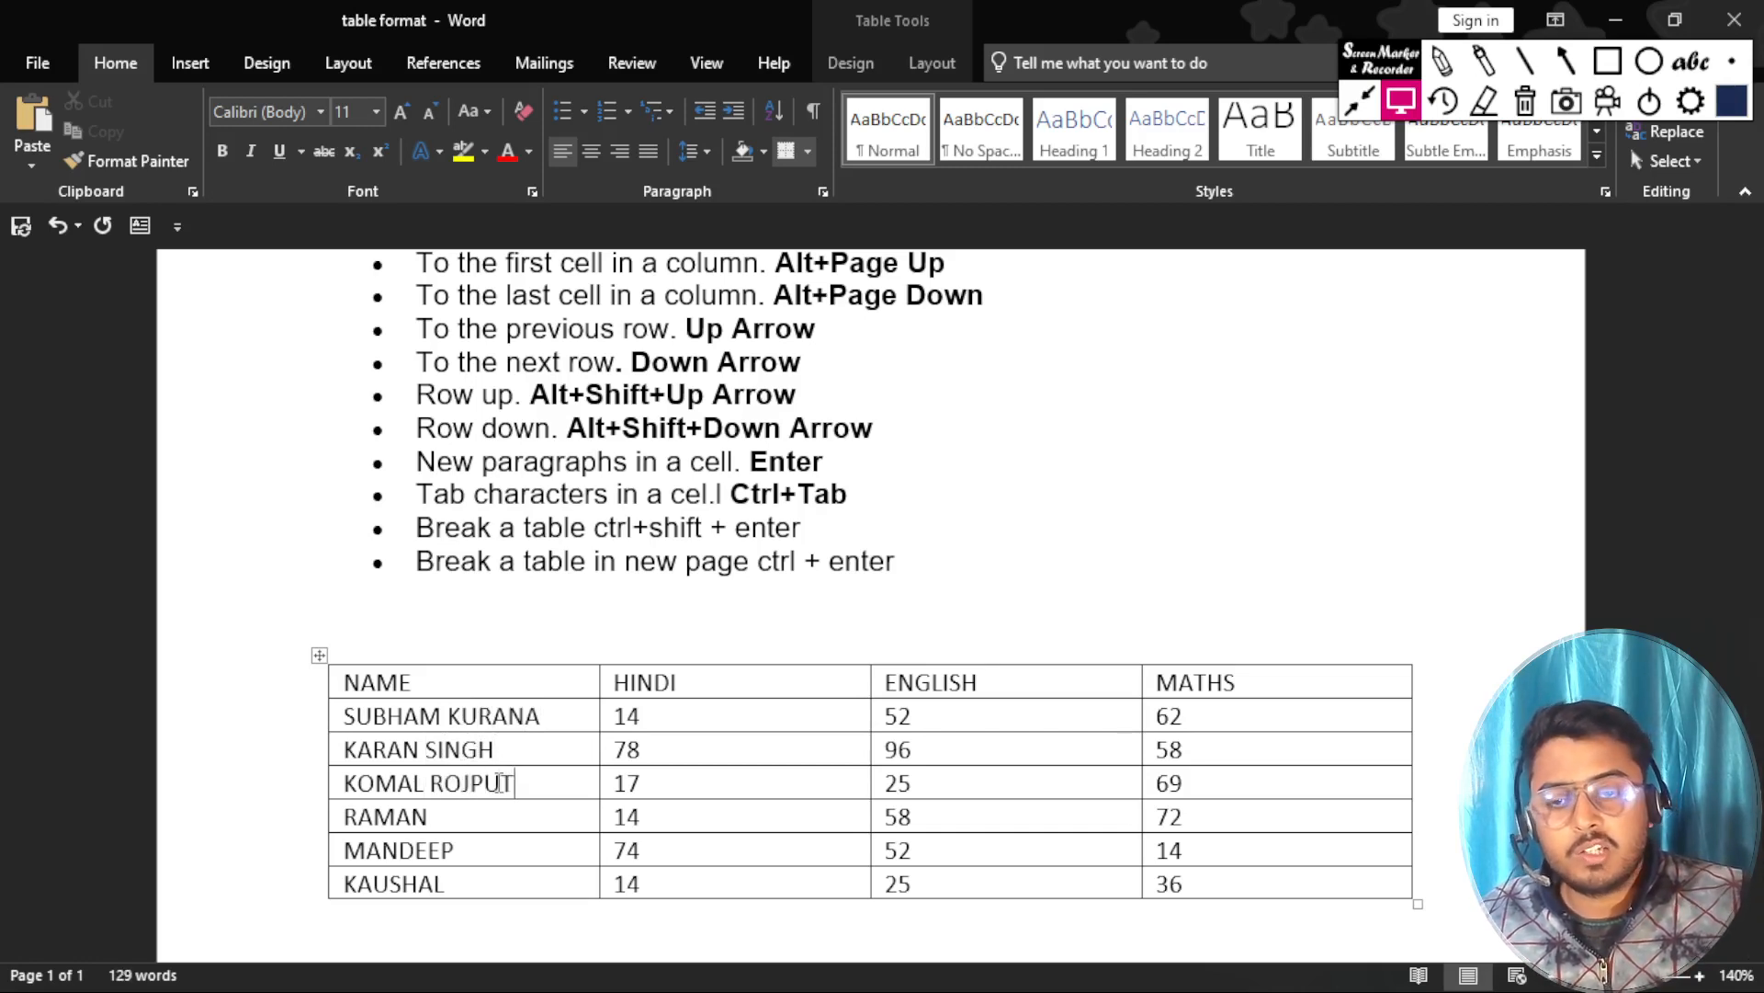
Insert a tab character before the first student's name and undo it.
left_click(347, 716)
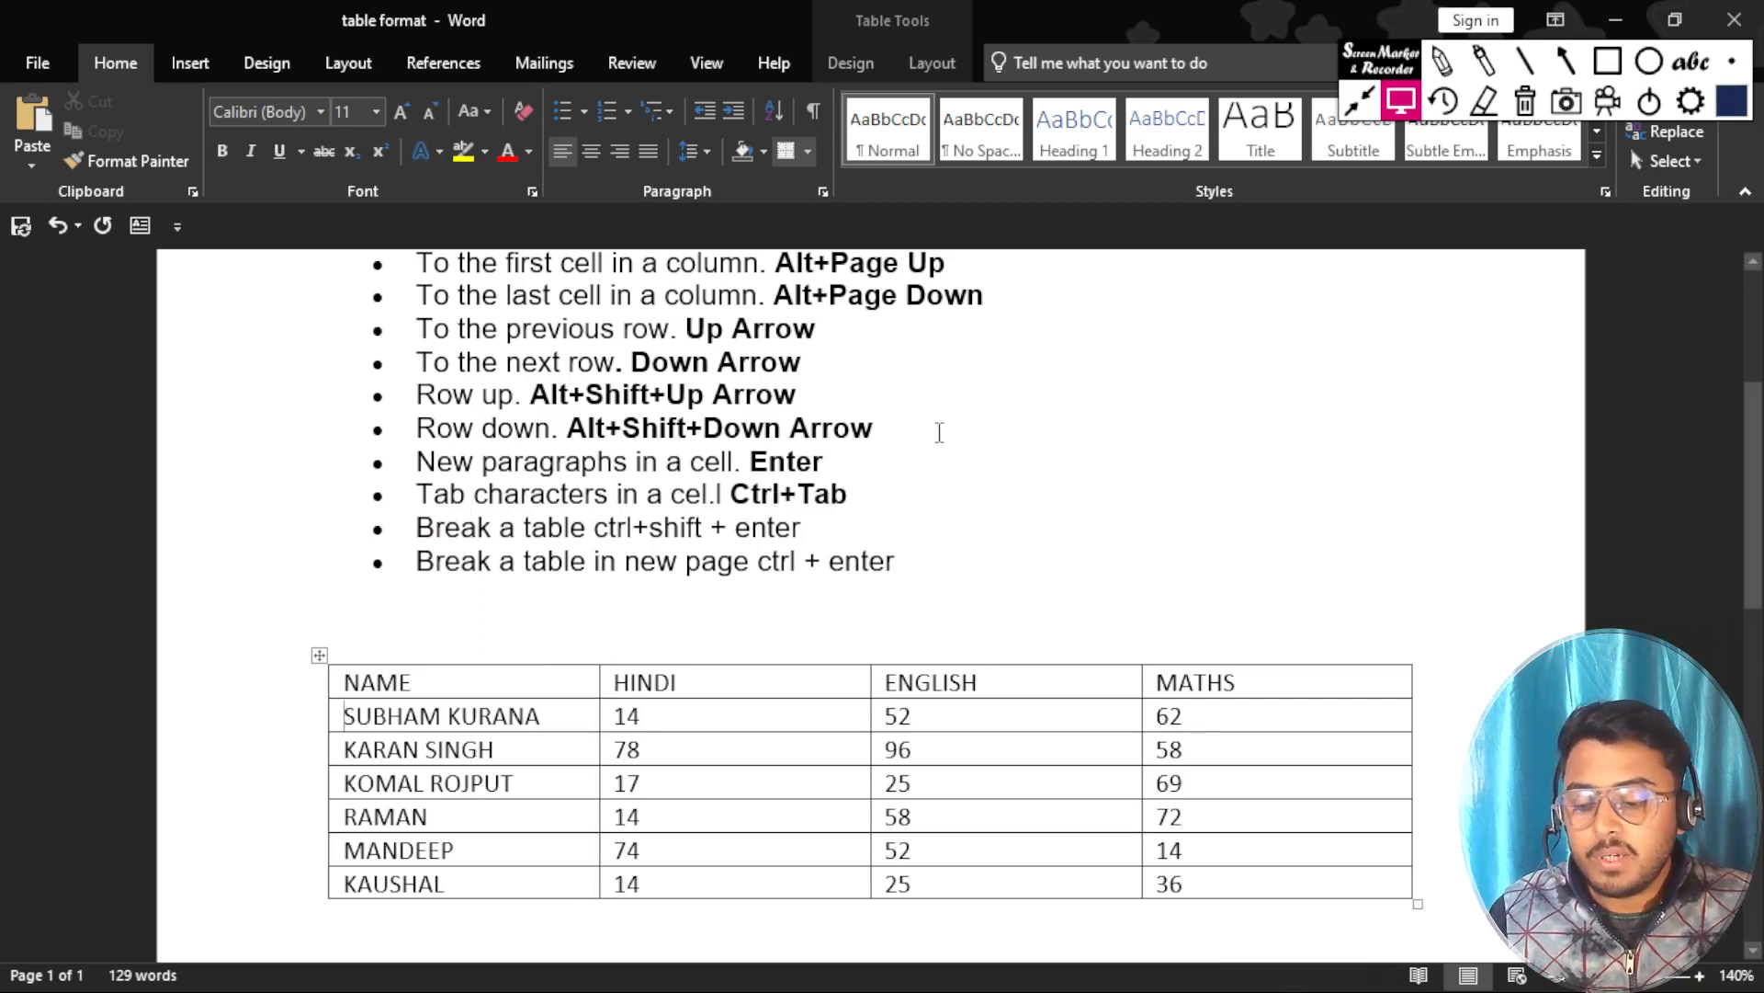
key("ctrl+Tab")
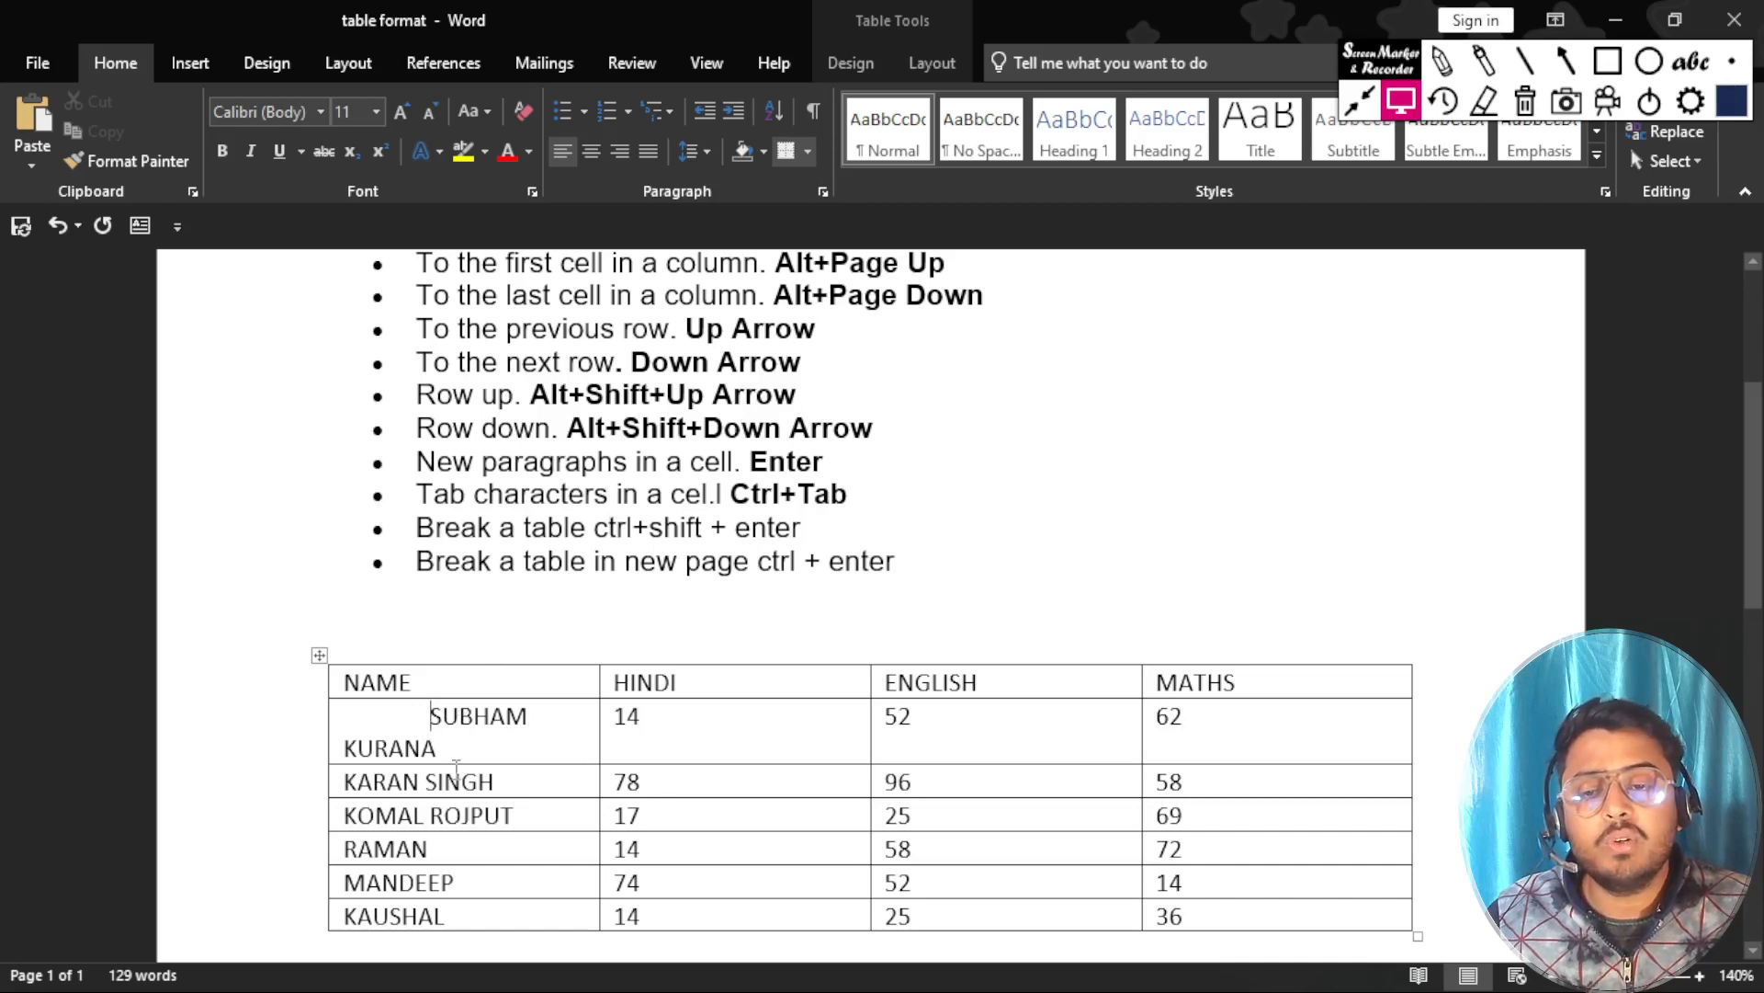
key("ctrl+z")
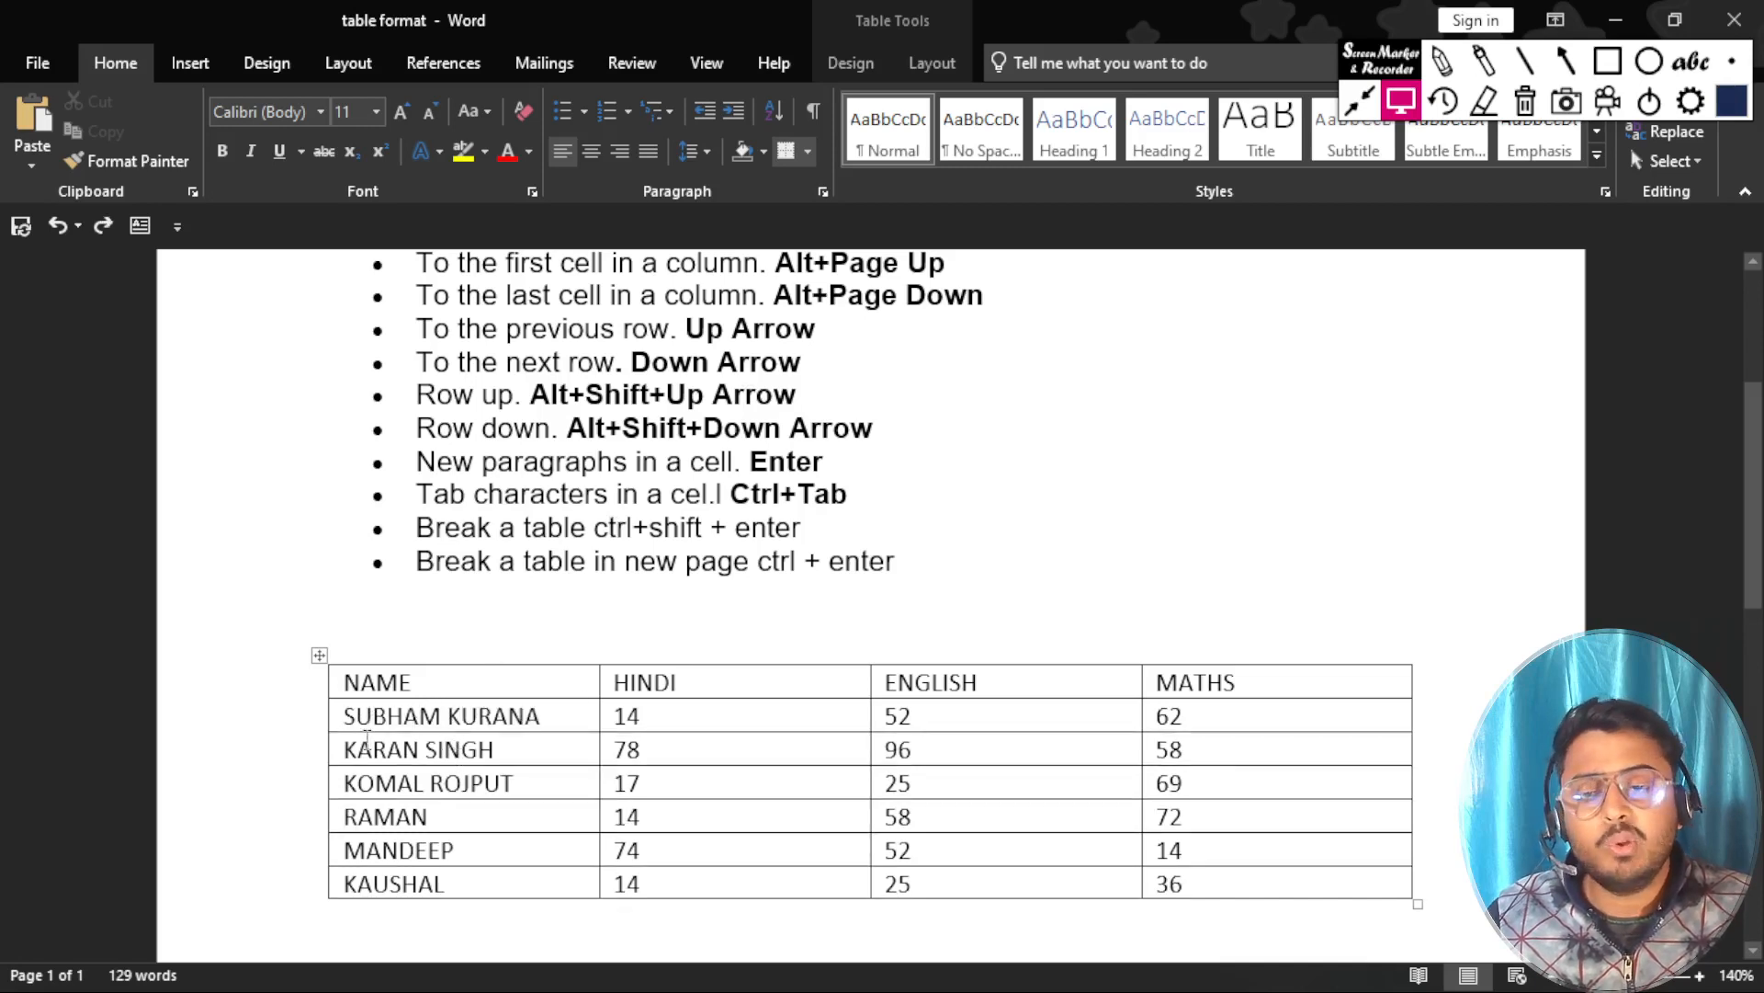
Go down to the second student's row and advance cell by cell to its MATHS cell.
key("Down")
key("Tab")
key("Tab")
key("Tab")
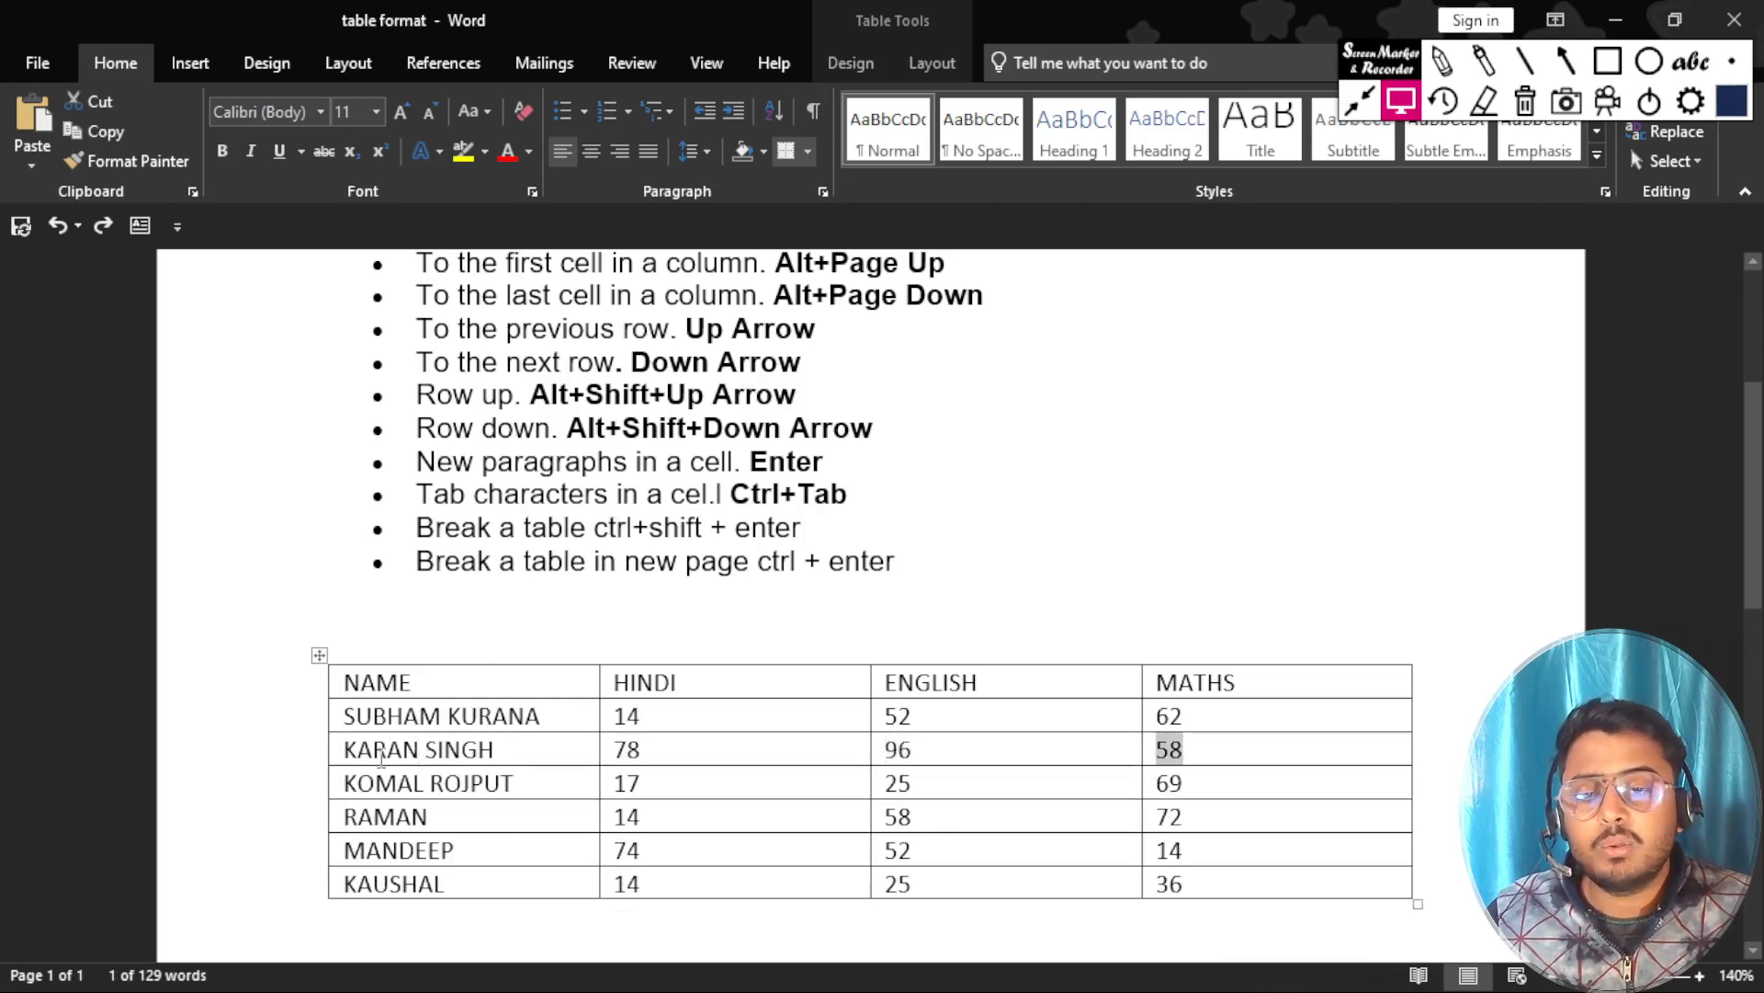
Insert a tab character before the second student's name and undo it.
left_click(339, 750)
left_click(358, 750)
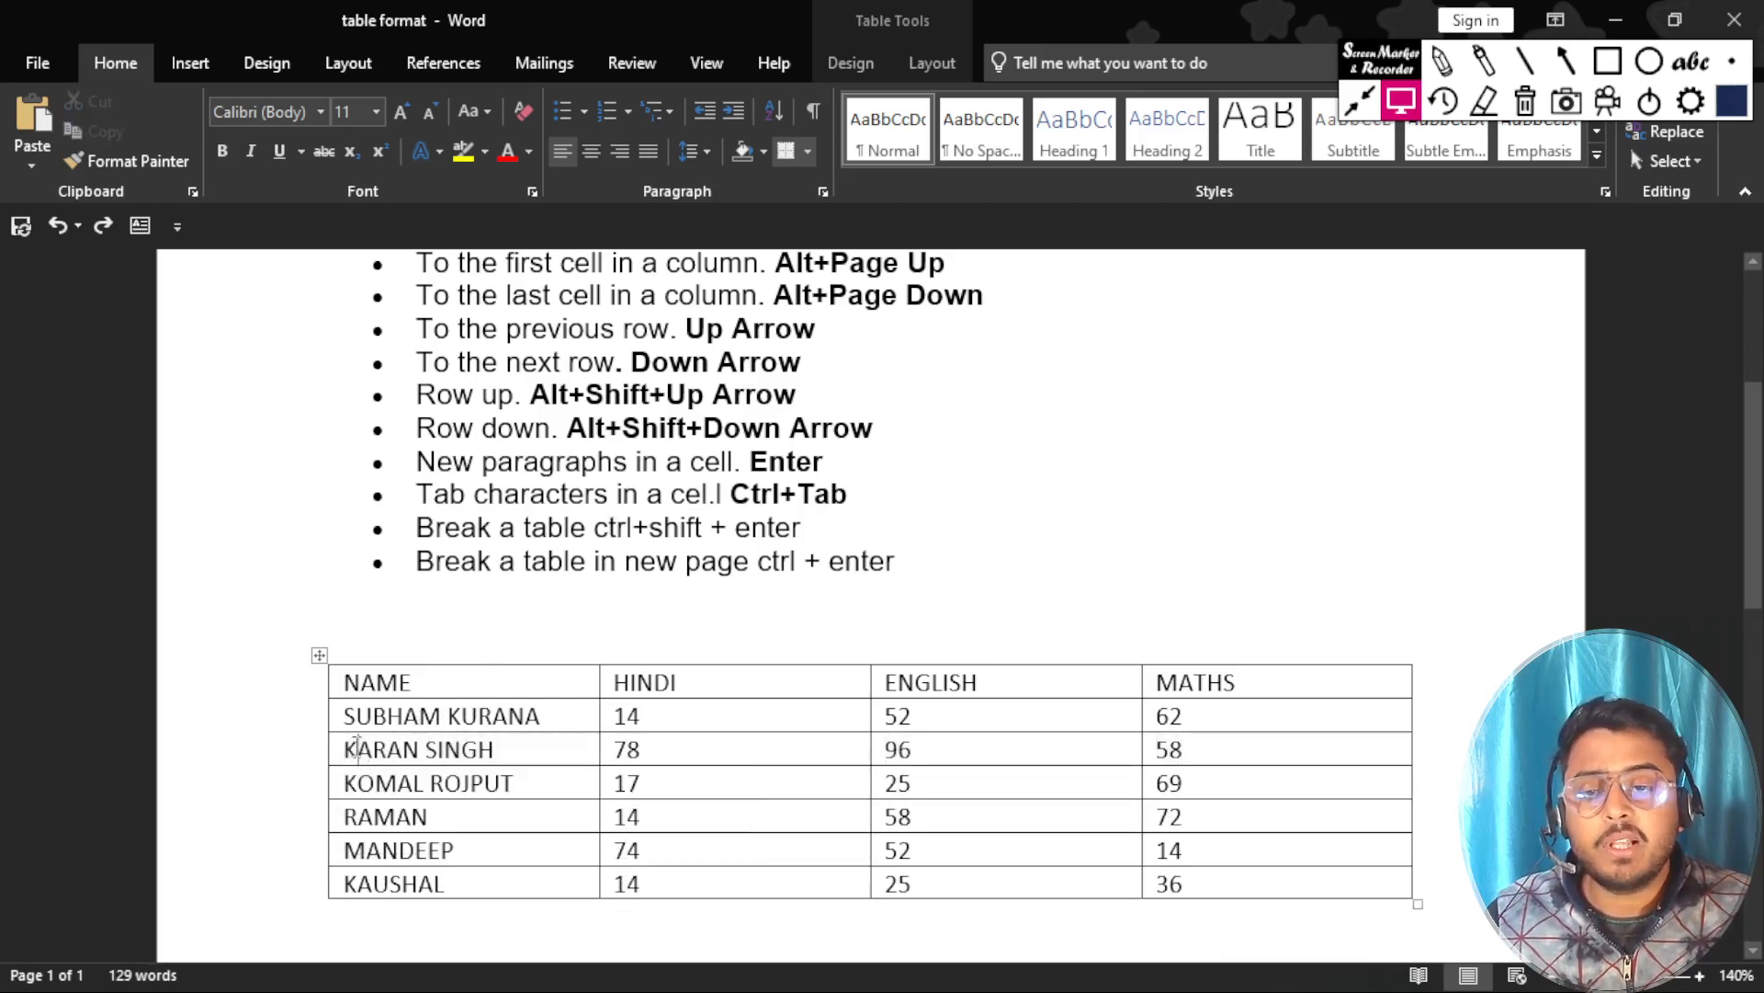
left_click(339, 750)
left_click(347, 749)
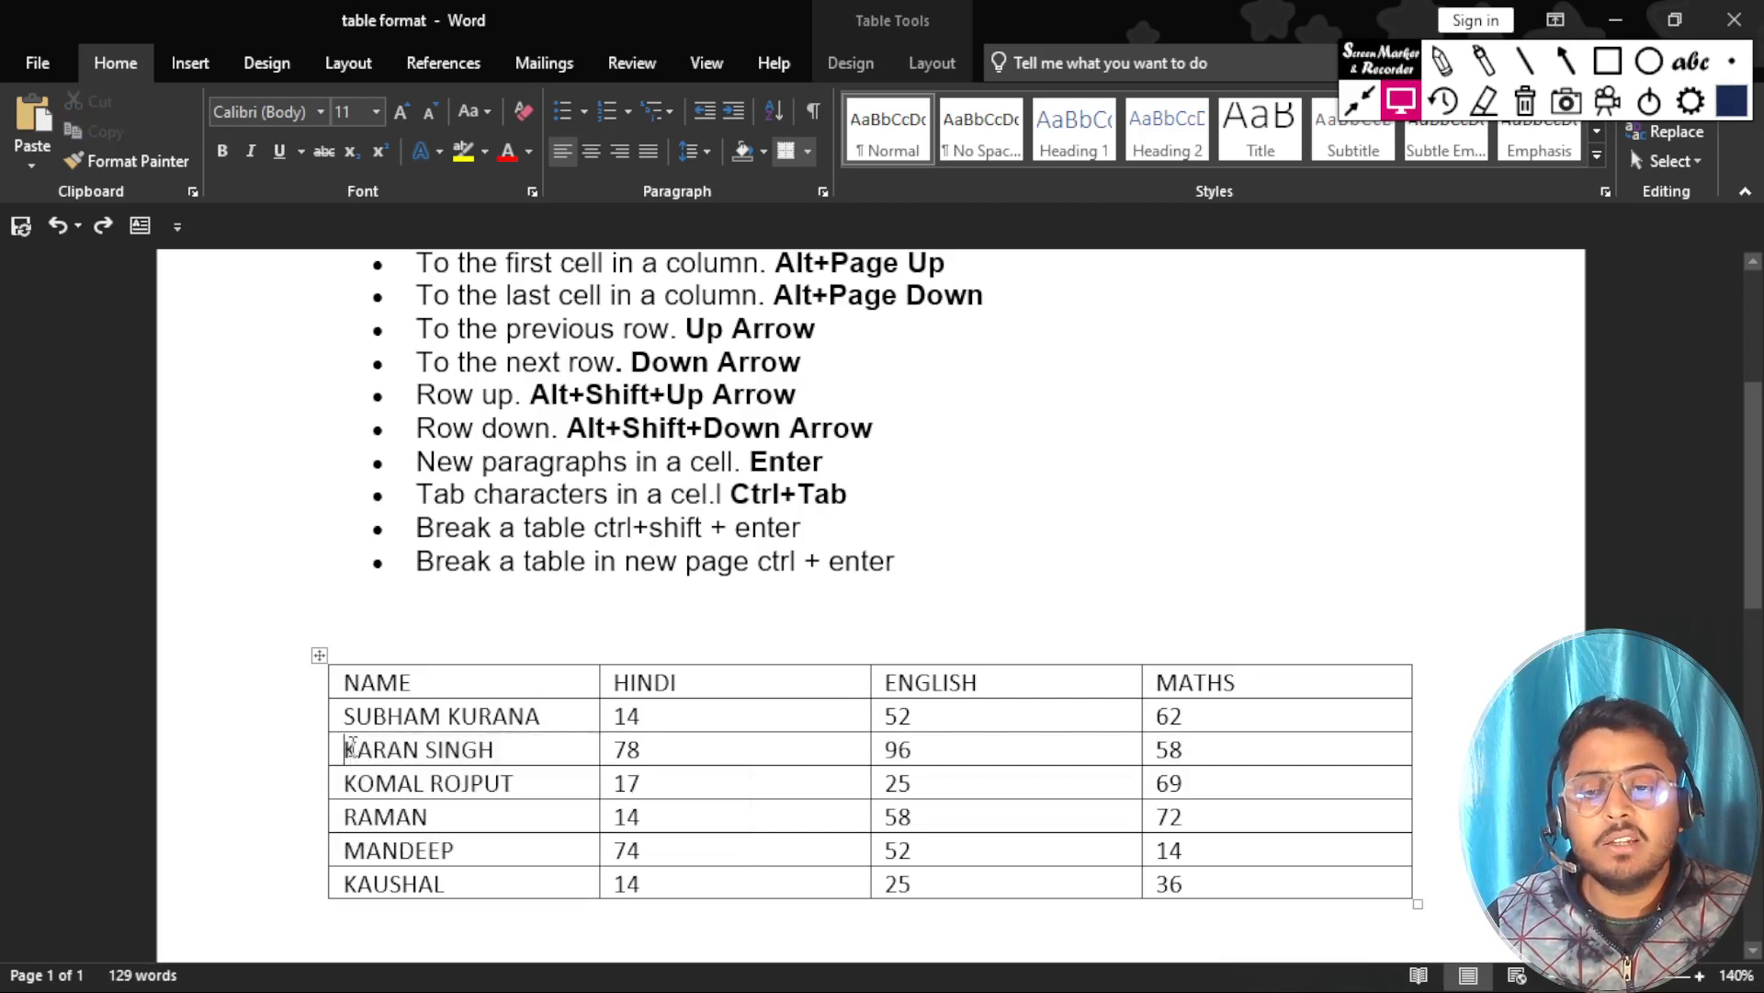
key("ctrl+Tab")
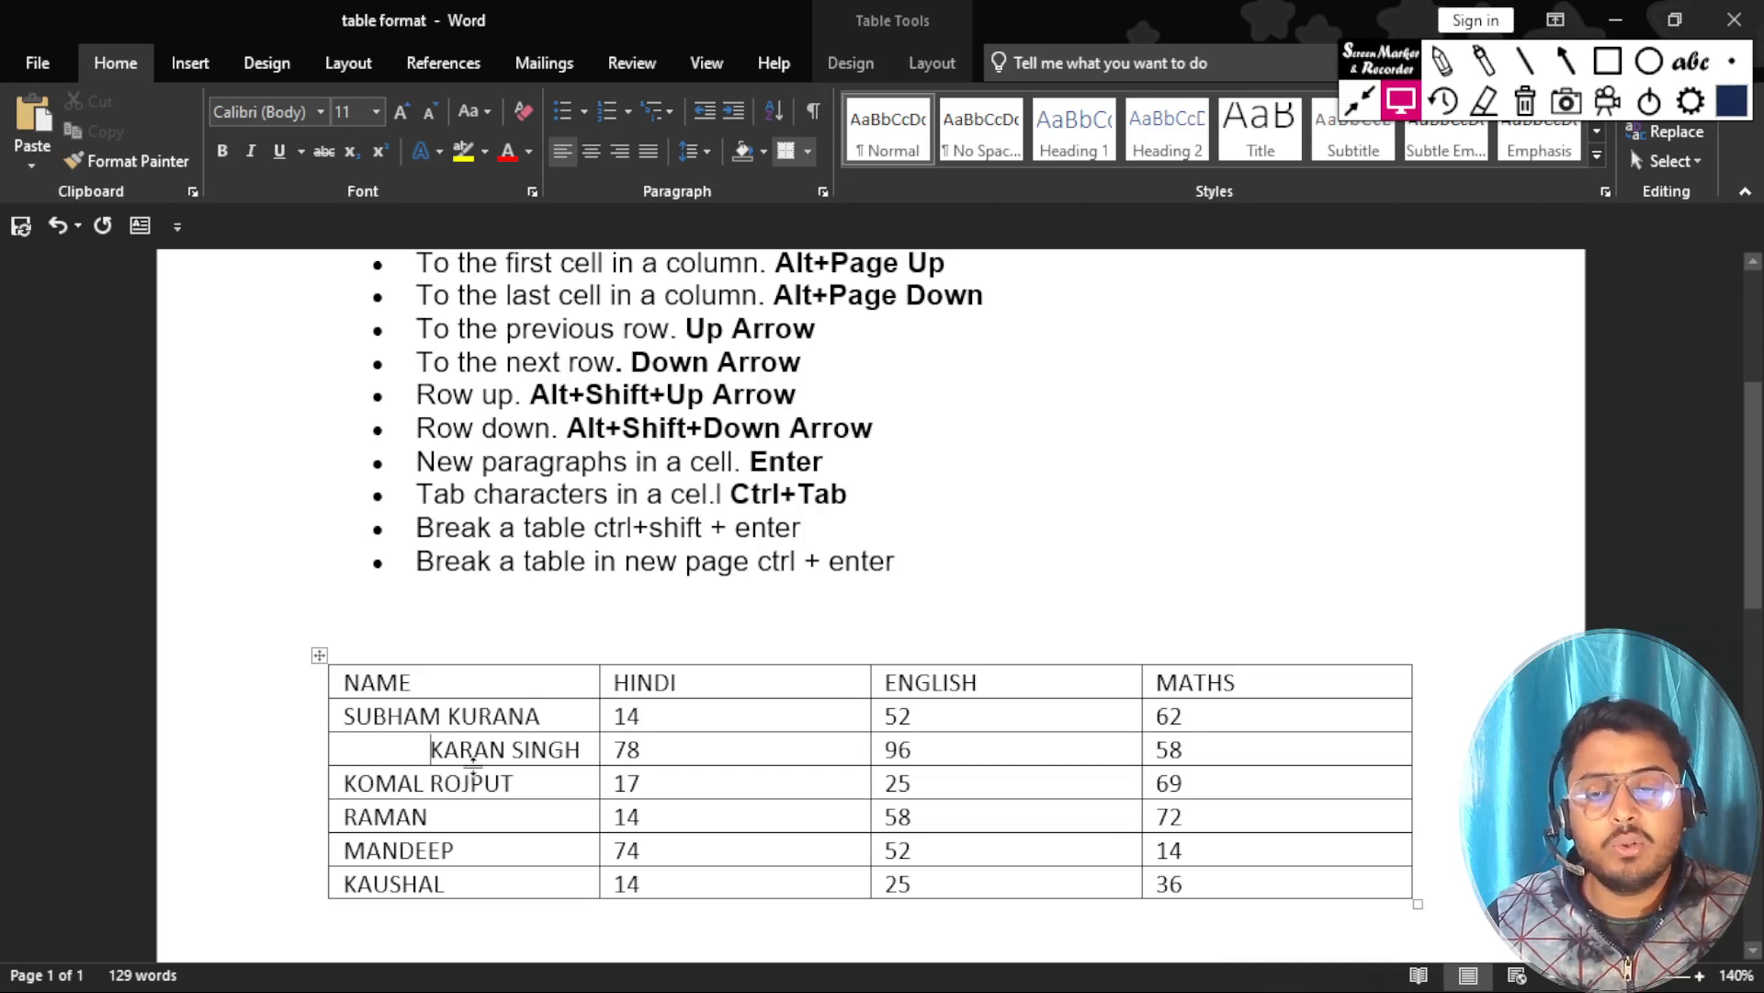
key("ctrl+z")
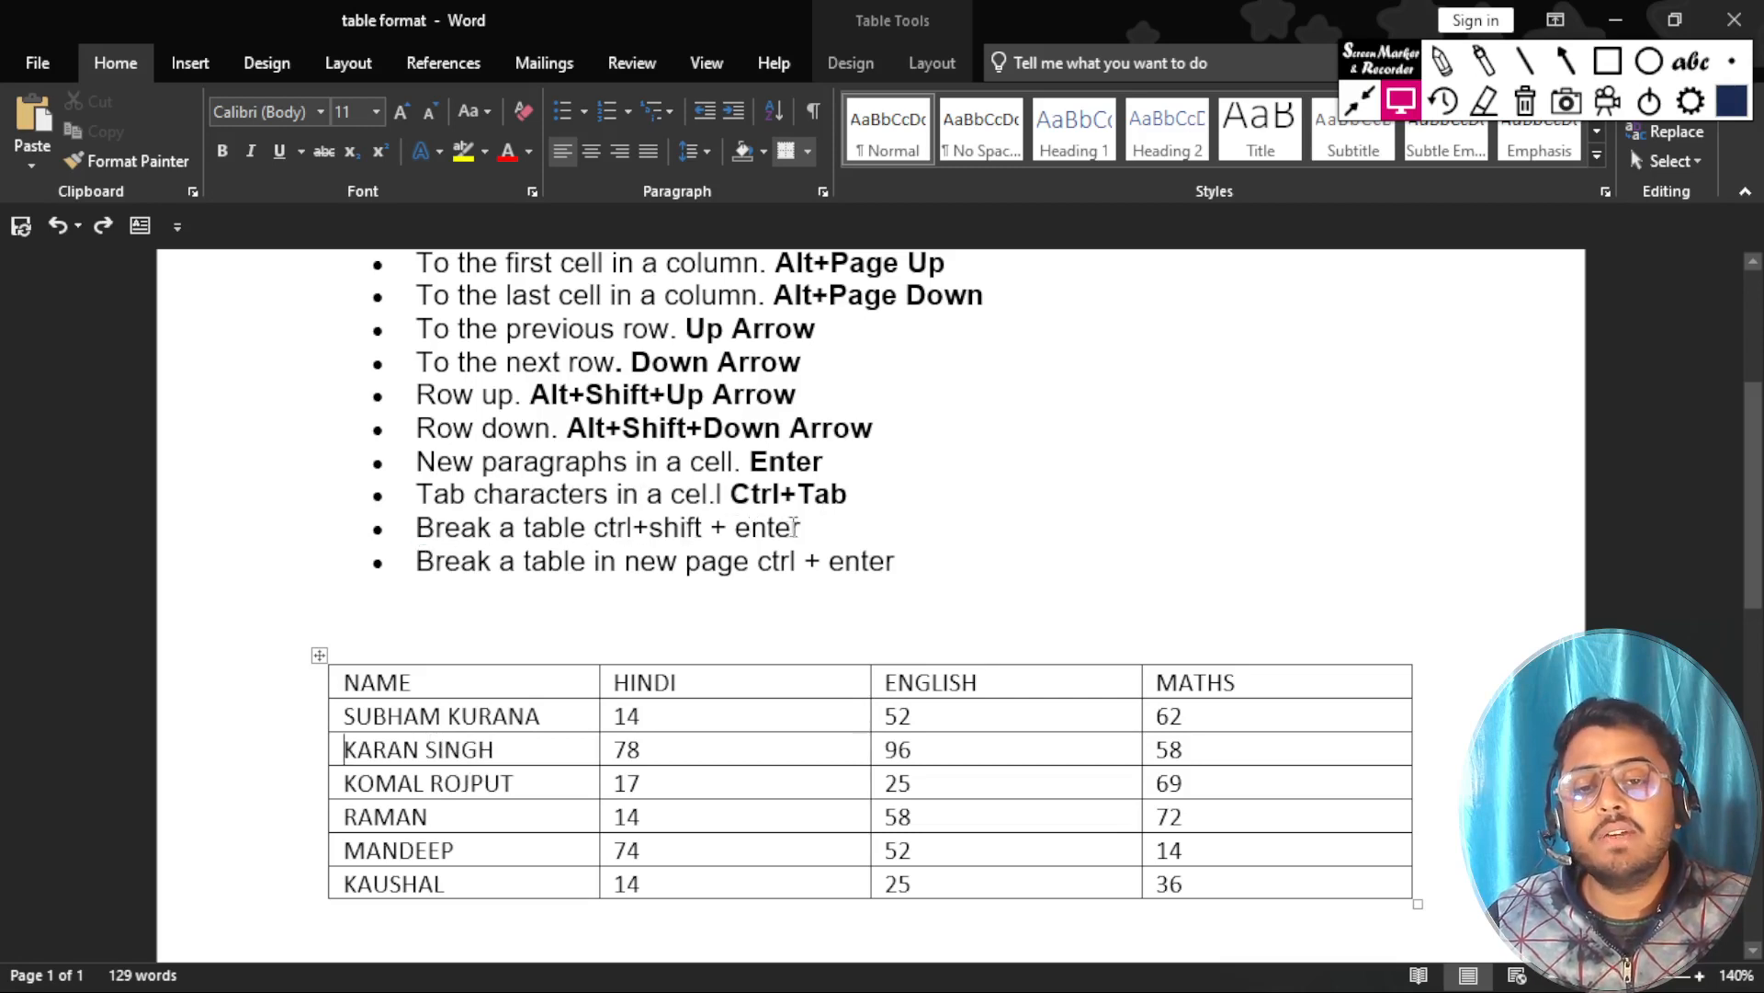
Delete the new-paragraphs-in-a-cell and tab-characters-in-a-cell entries from the shortcut list.
left_click_drag(808, 532, 770, 531)
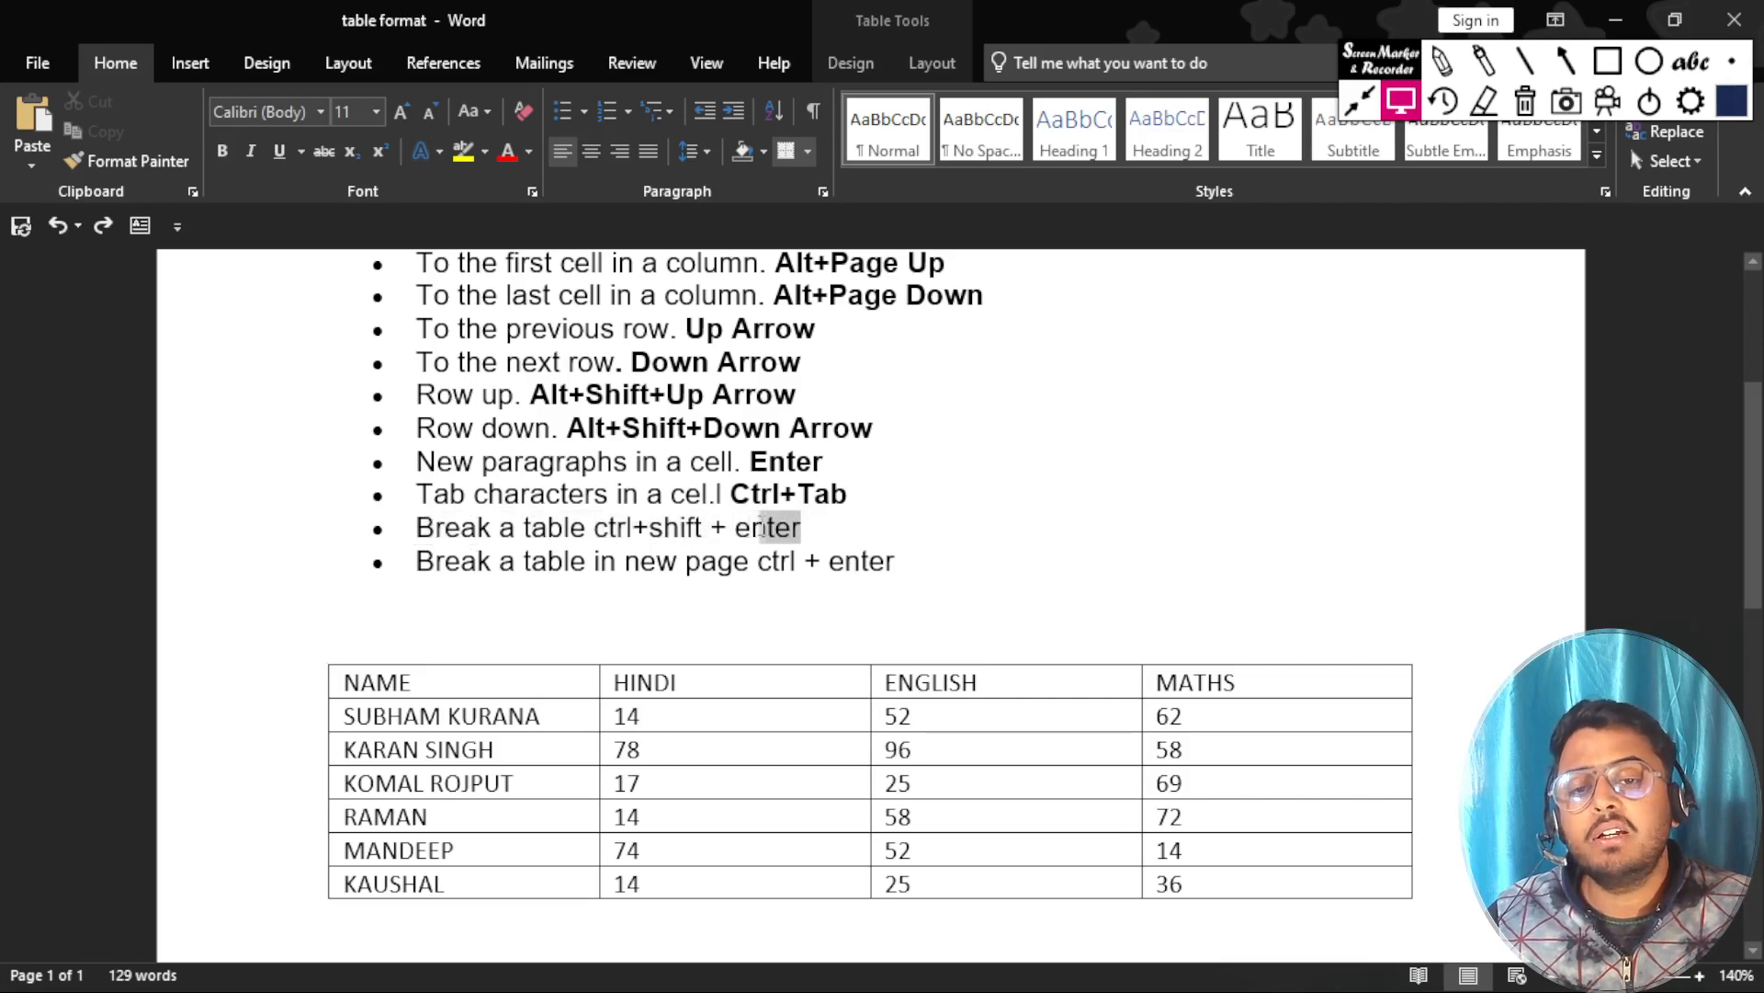
left_click(864, 517)
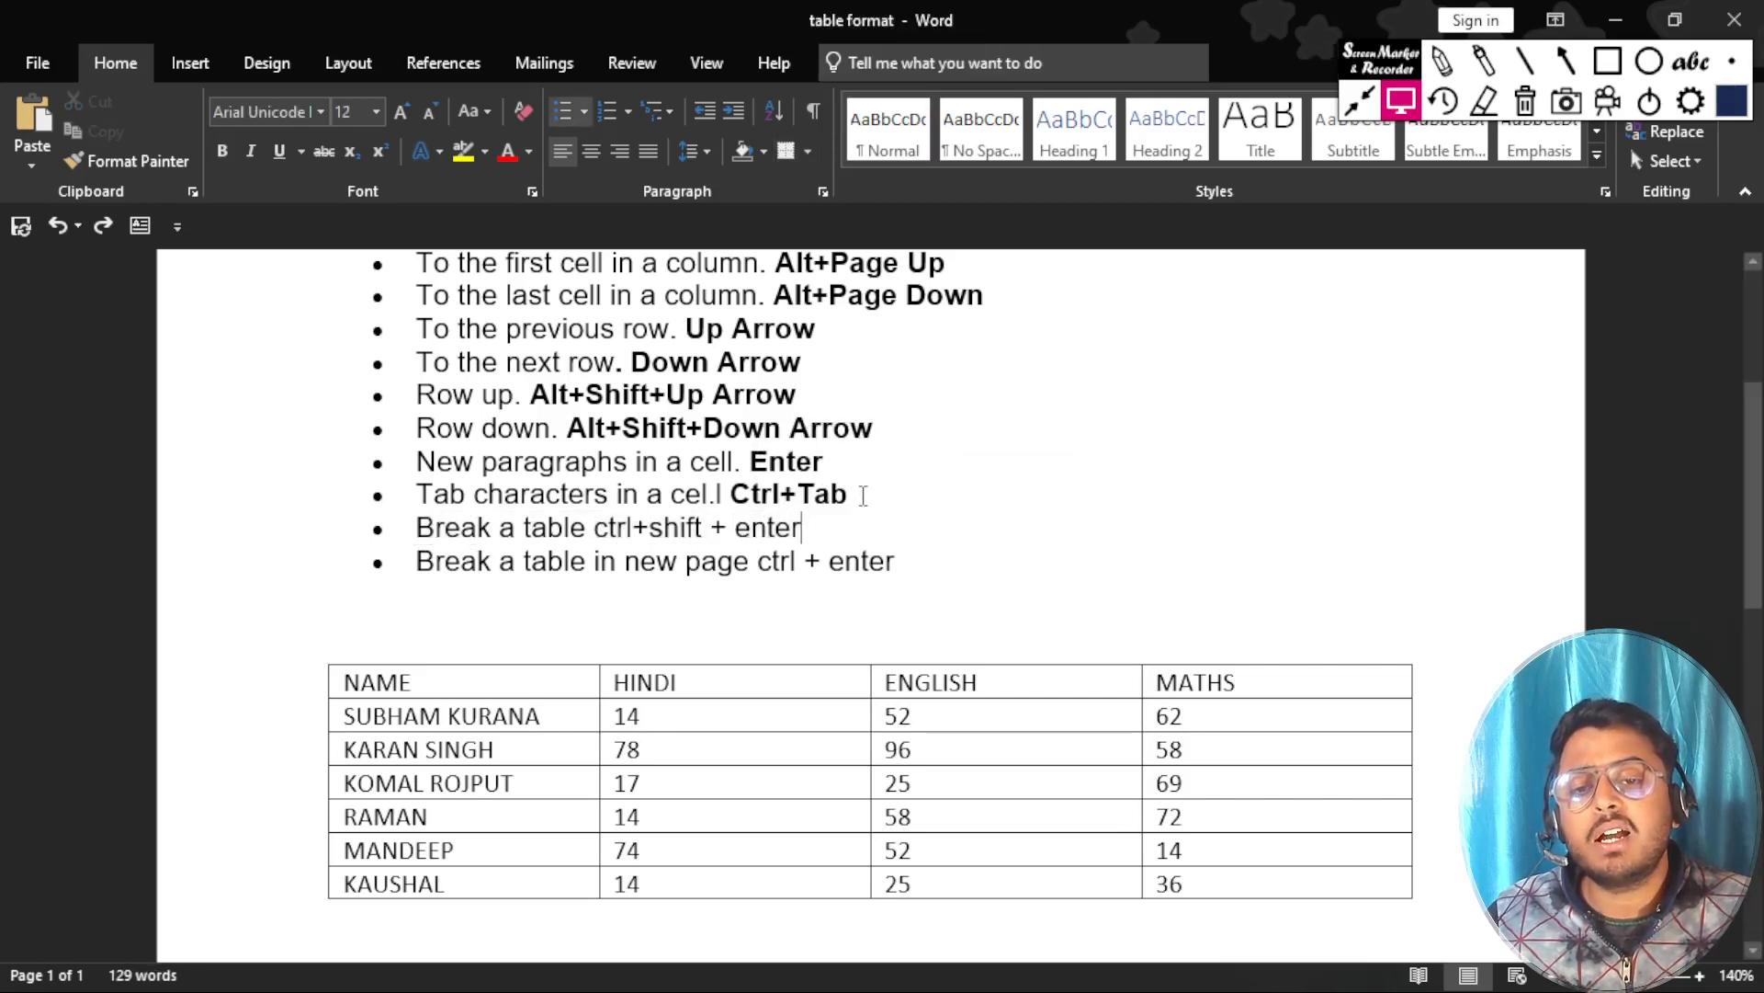
left_click_drag(863, 496, 415, 469)
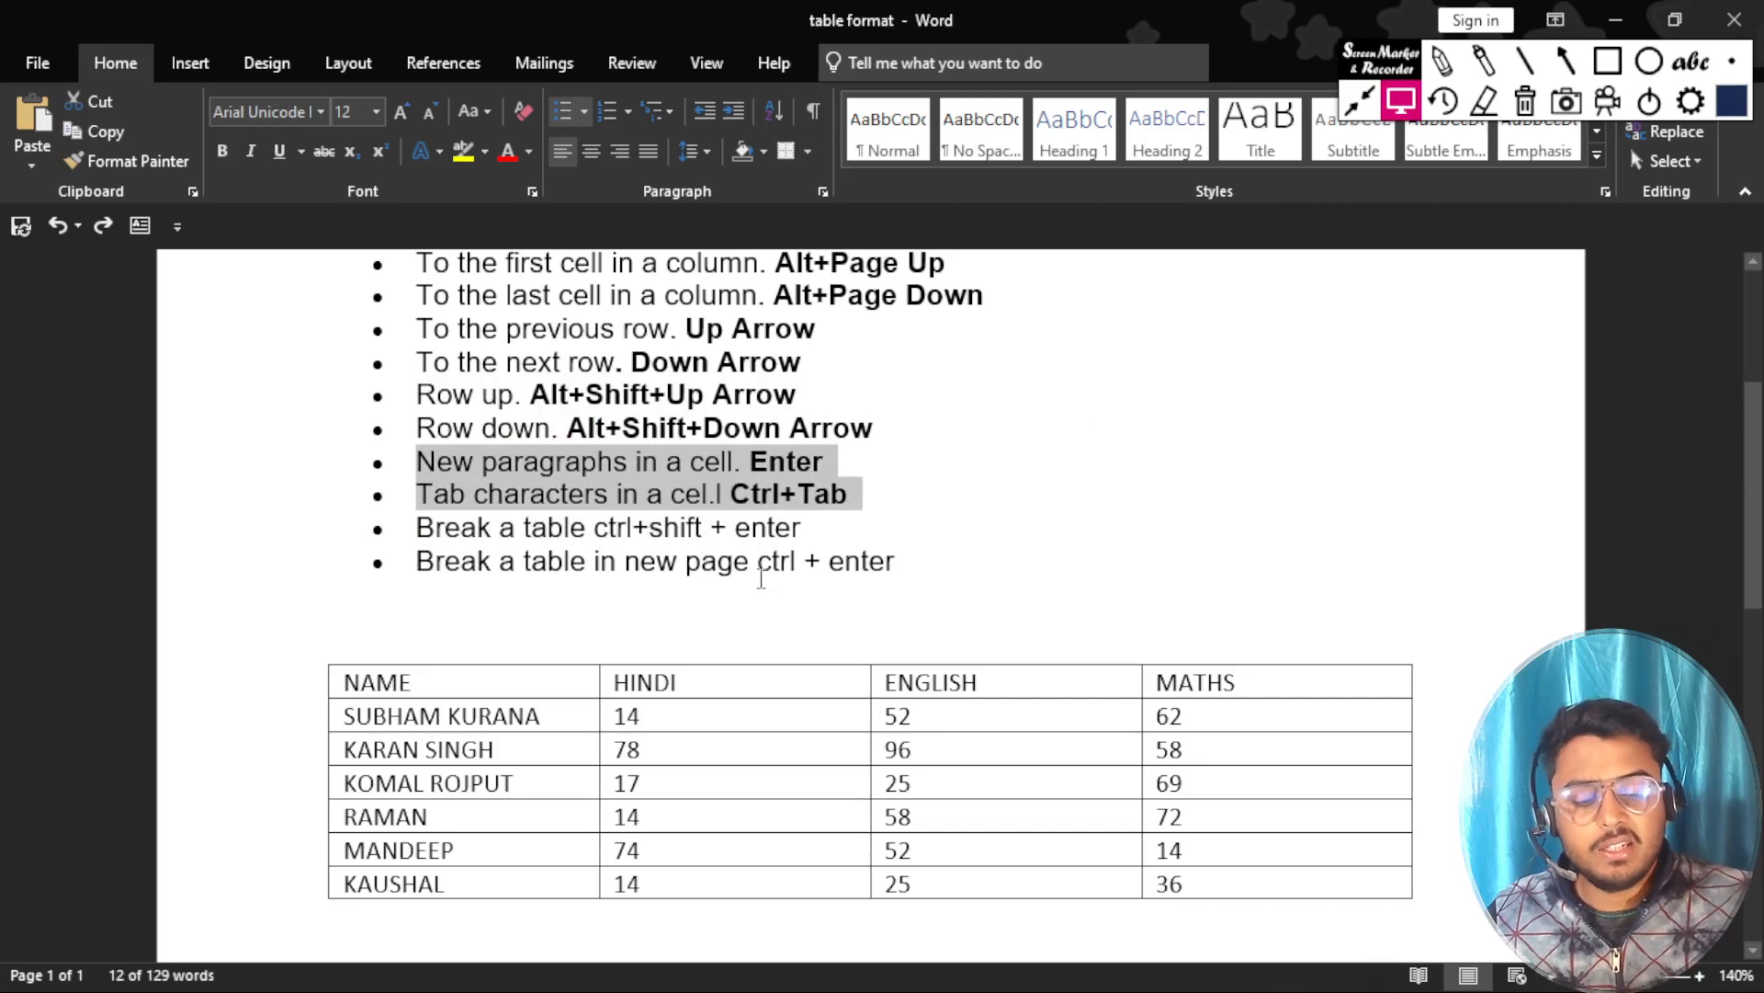
key("Delete")
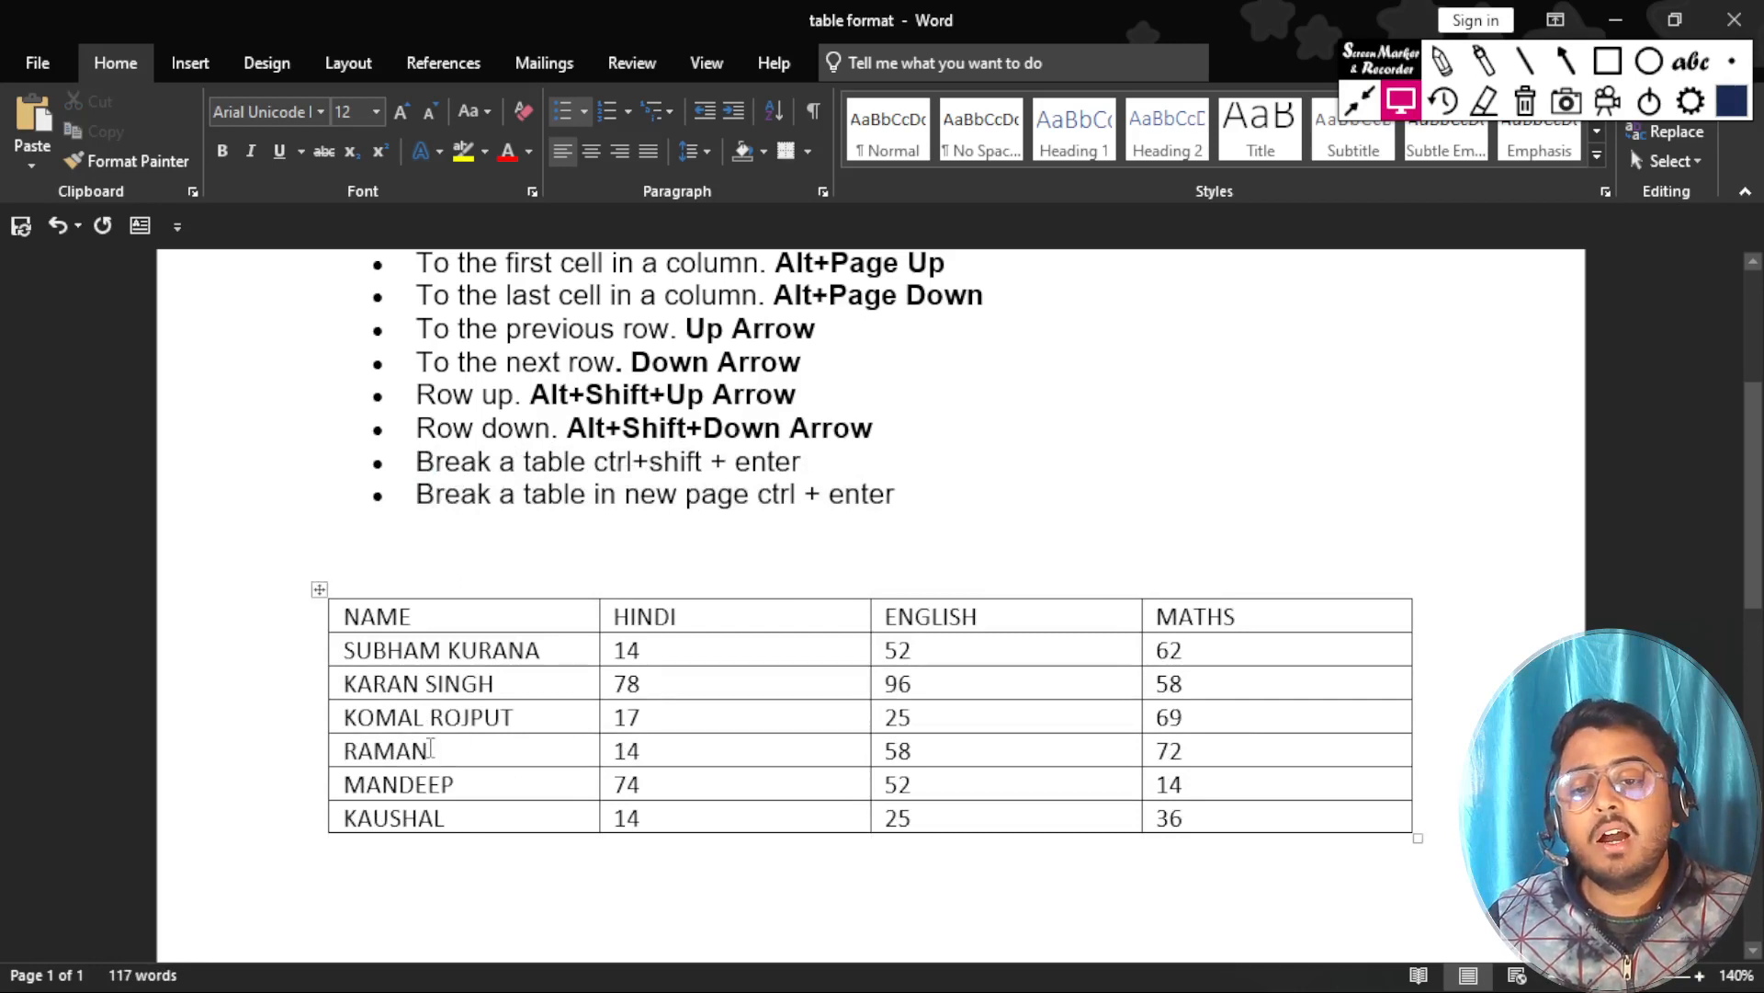
Split the table above the fourth student's row and undo the split.
left_click(352, 750)
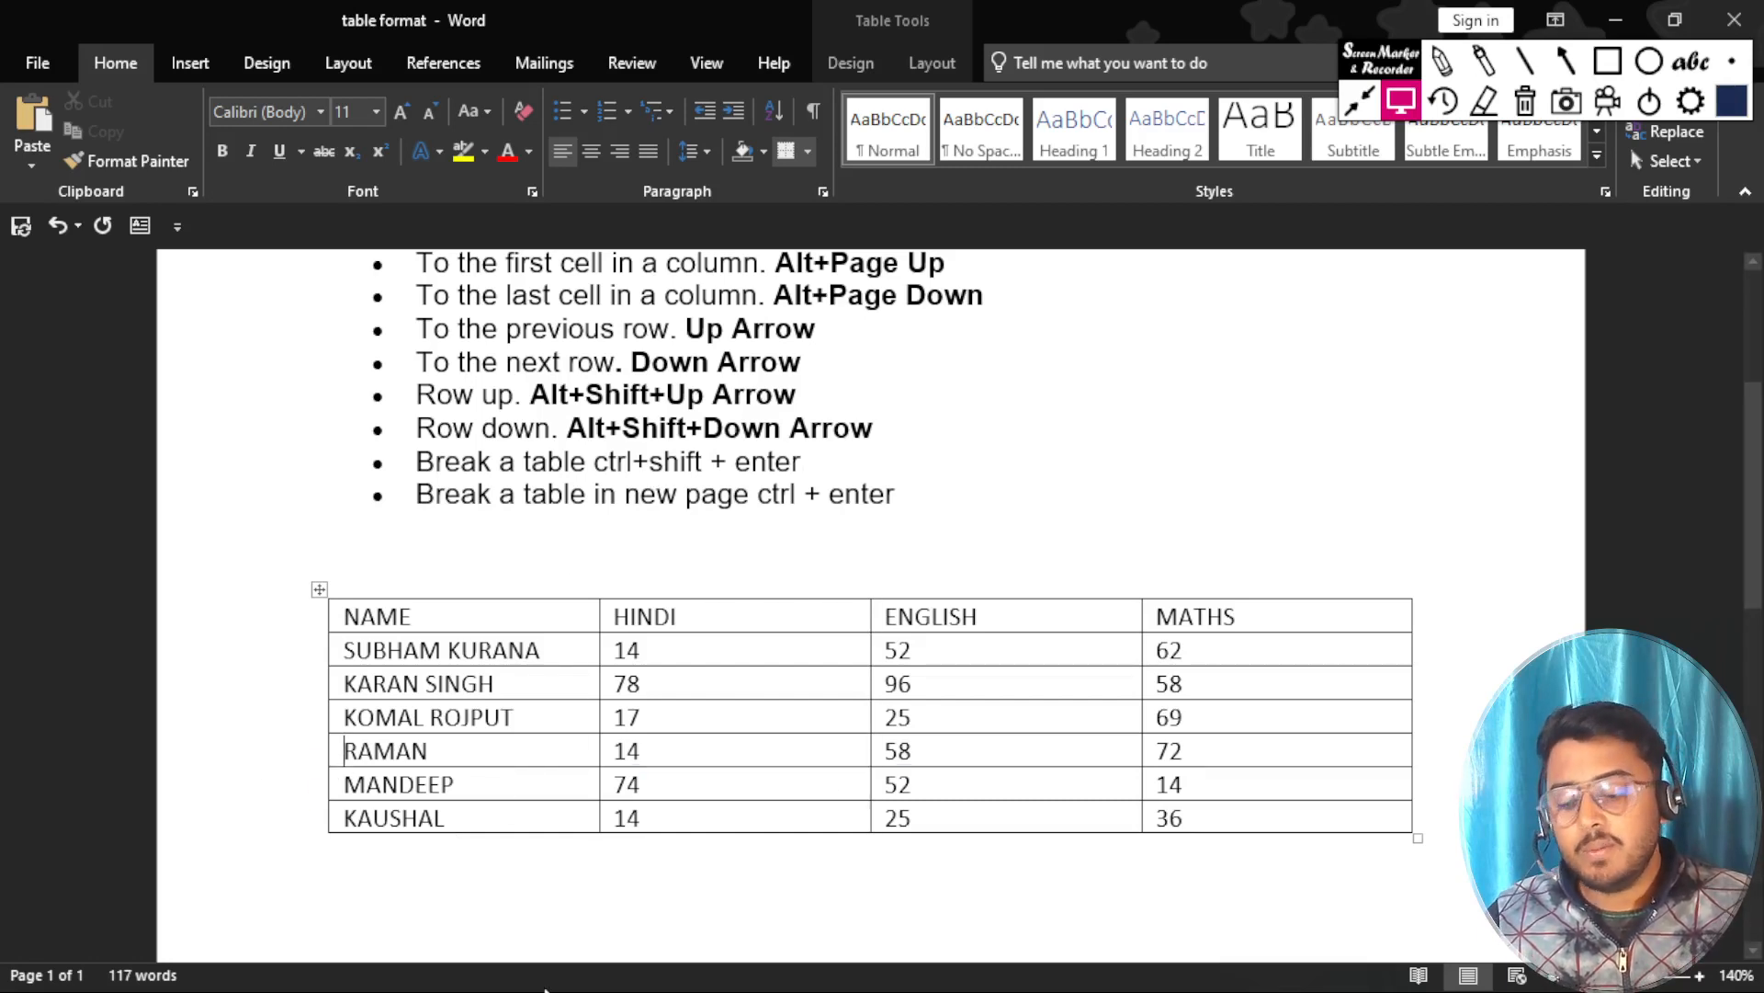
key("ctrl+shift+Return")
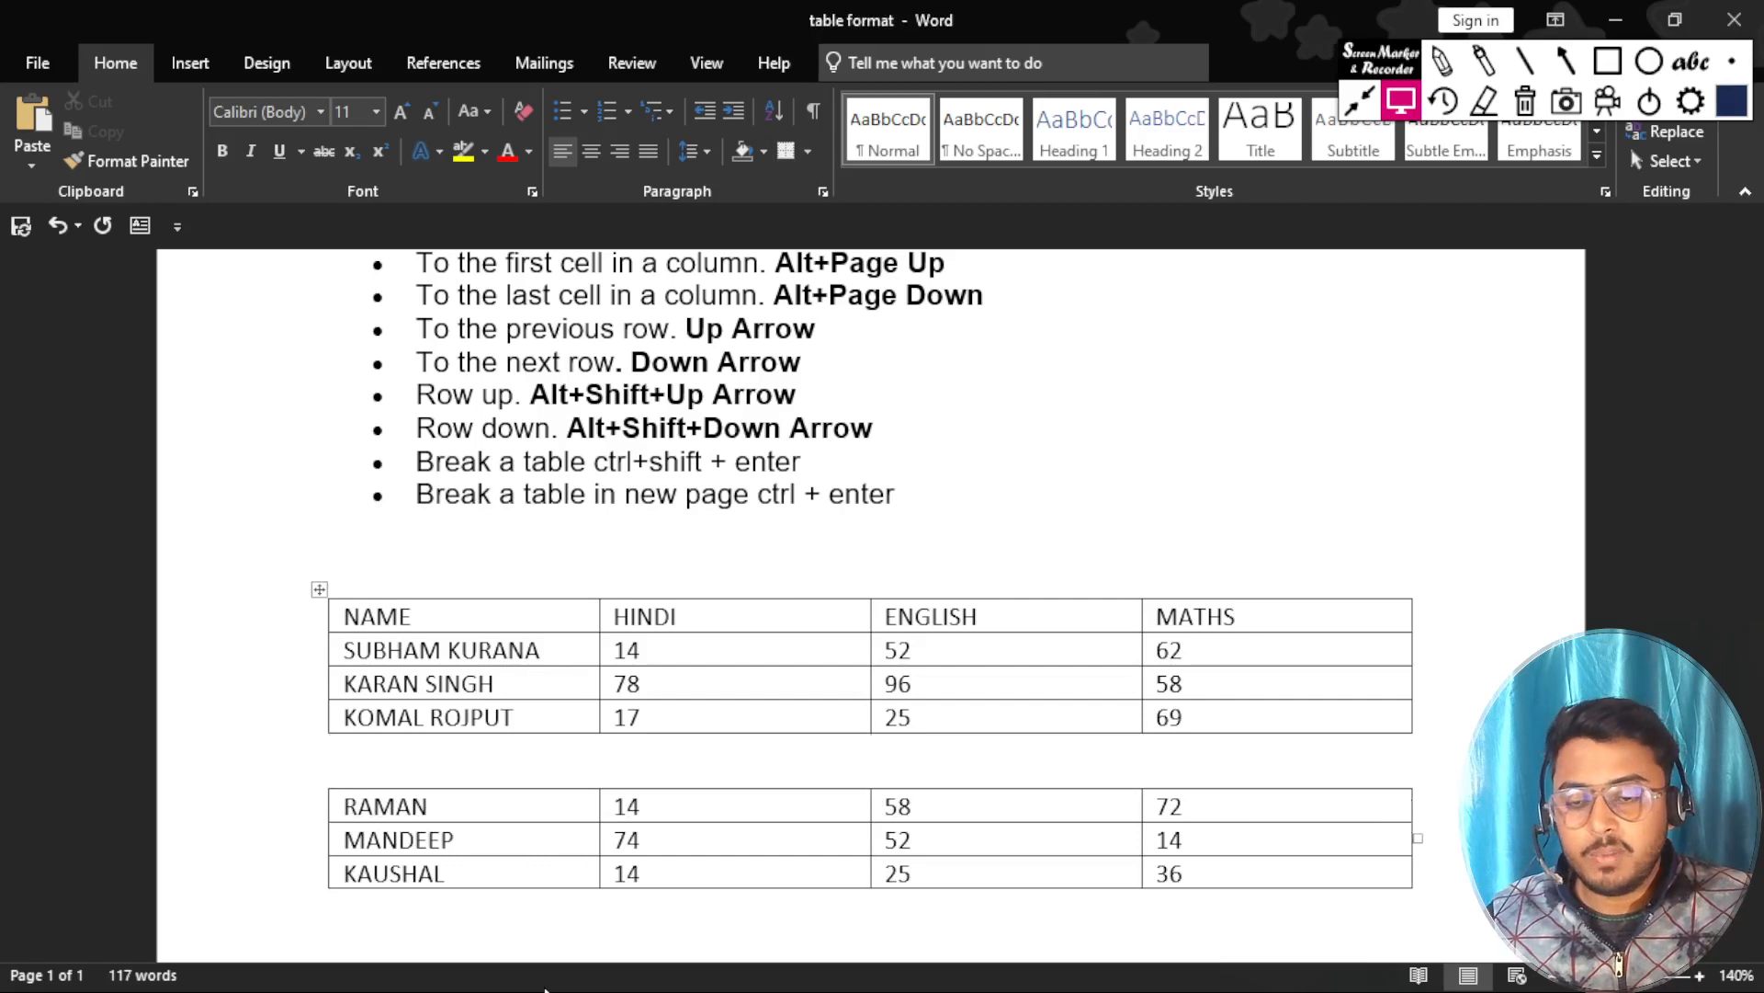
key("ctrl+z")
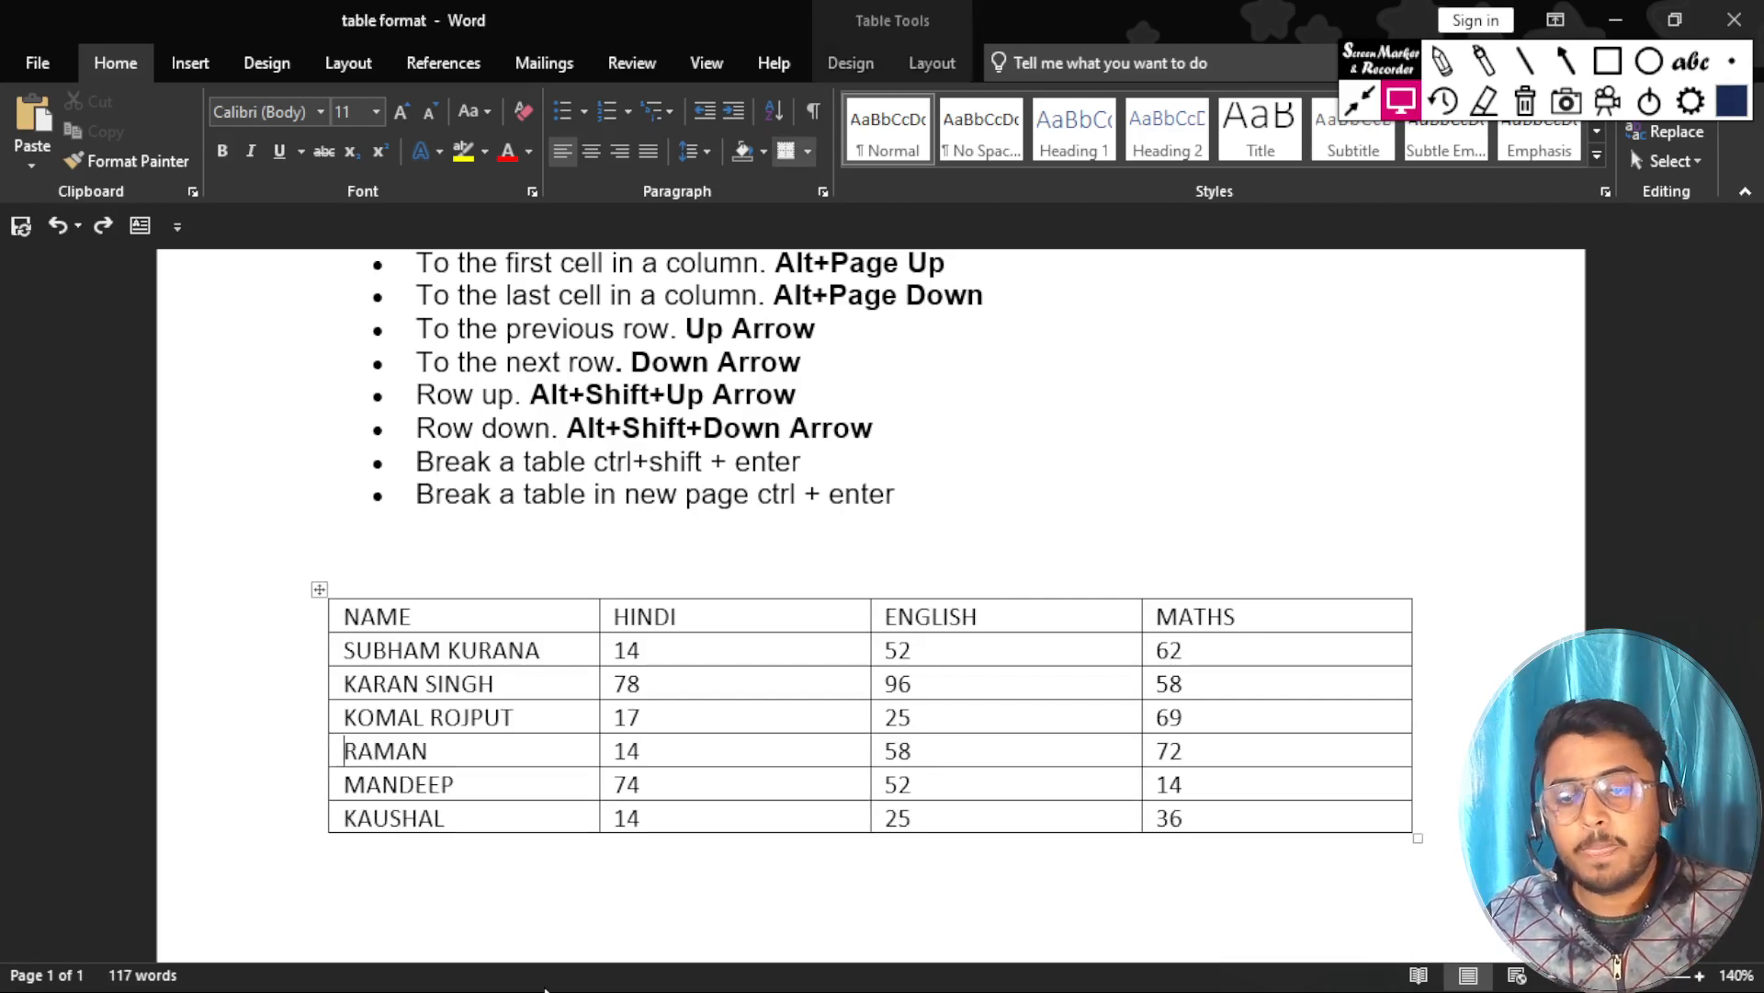
Split the table above the second student's row and undo the split.
left_click(347, 685)
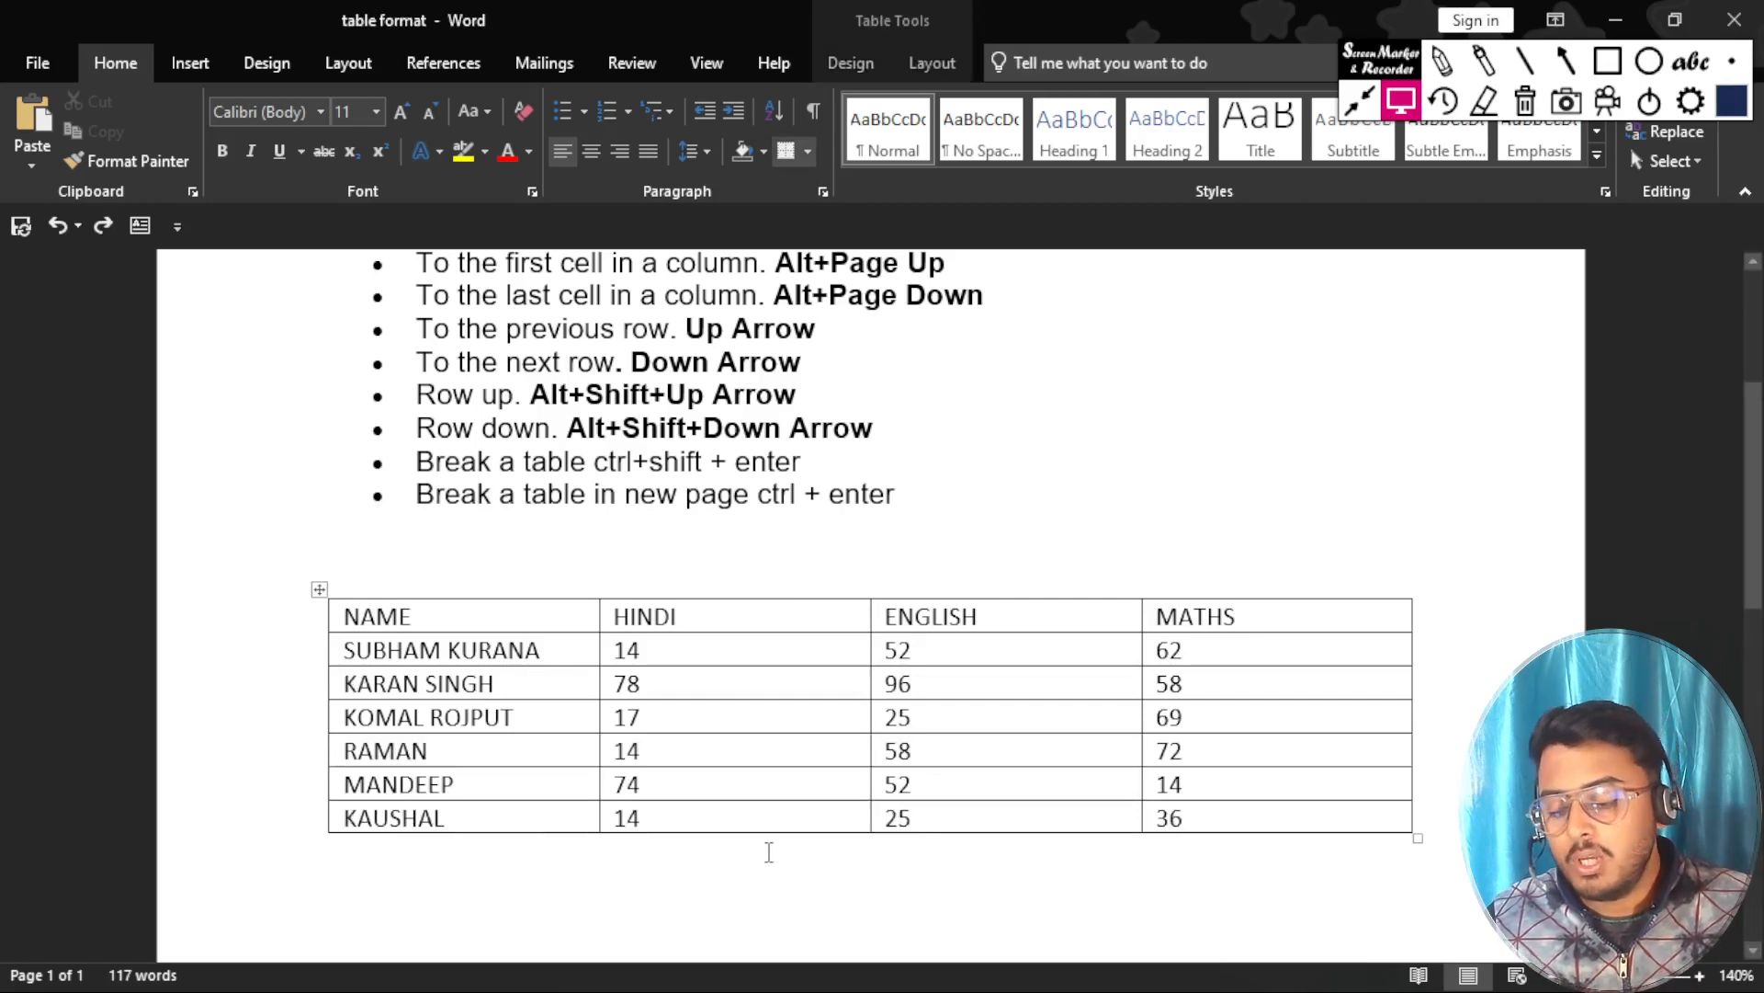
key("ctrl+shift+Return")
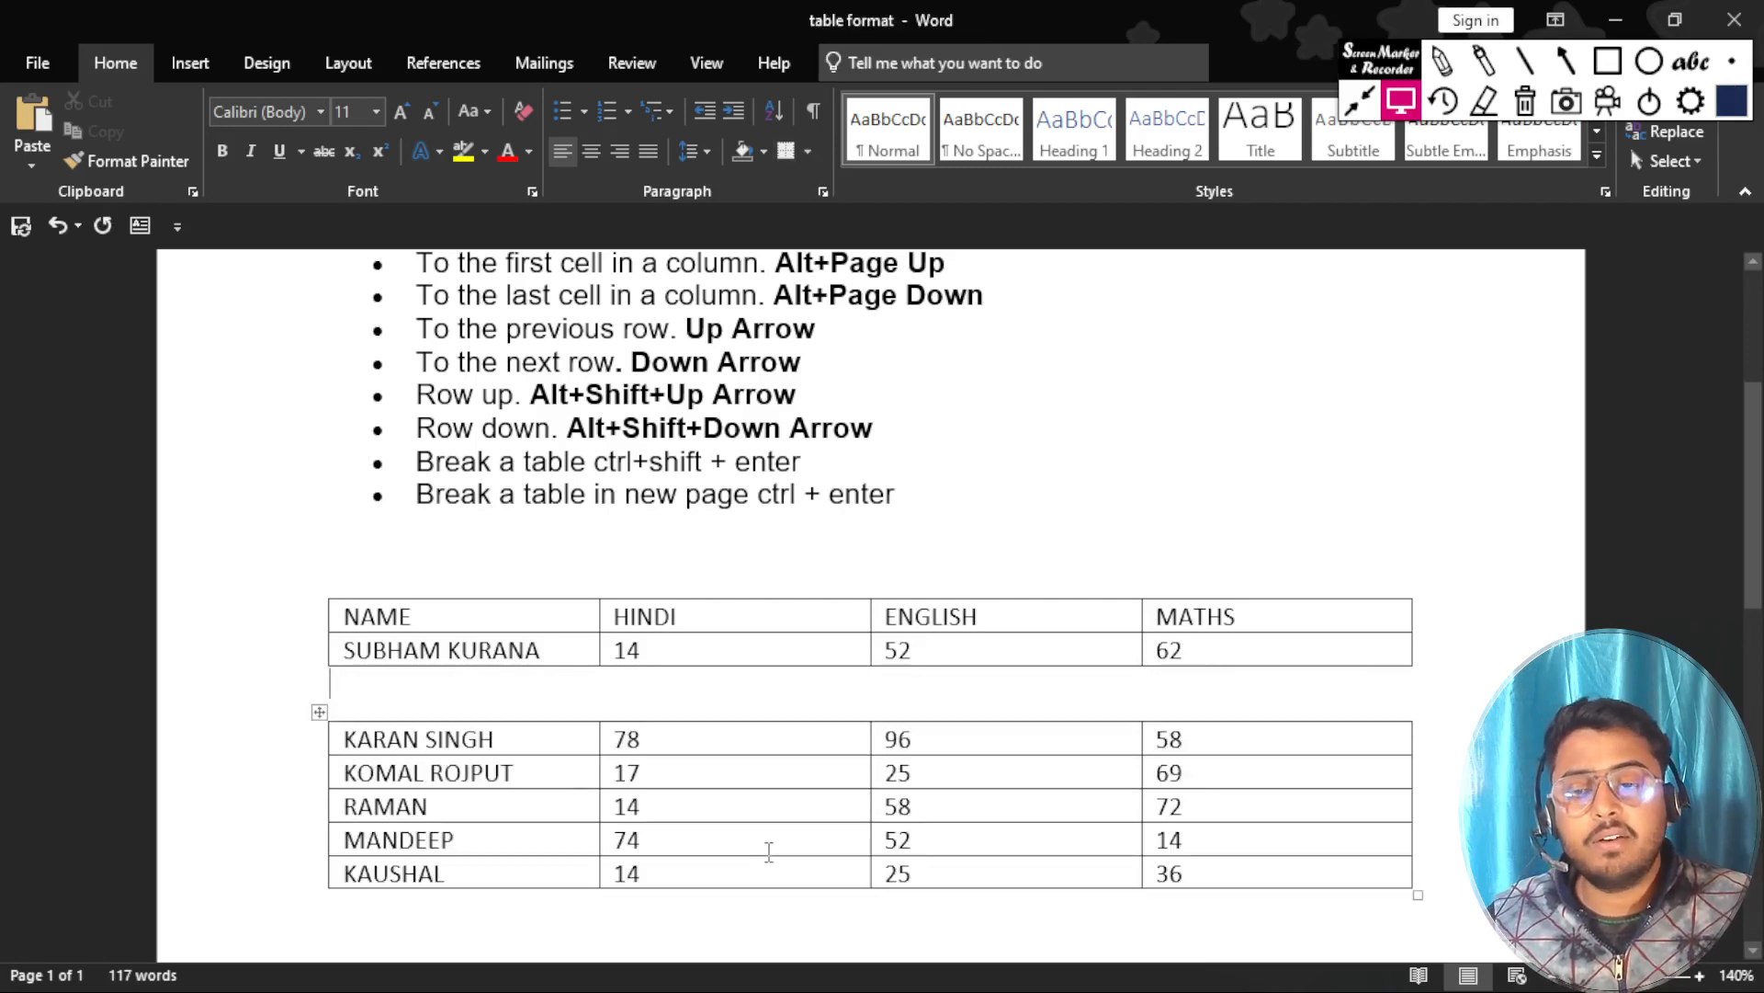
key("ctrl+z")
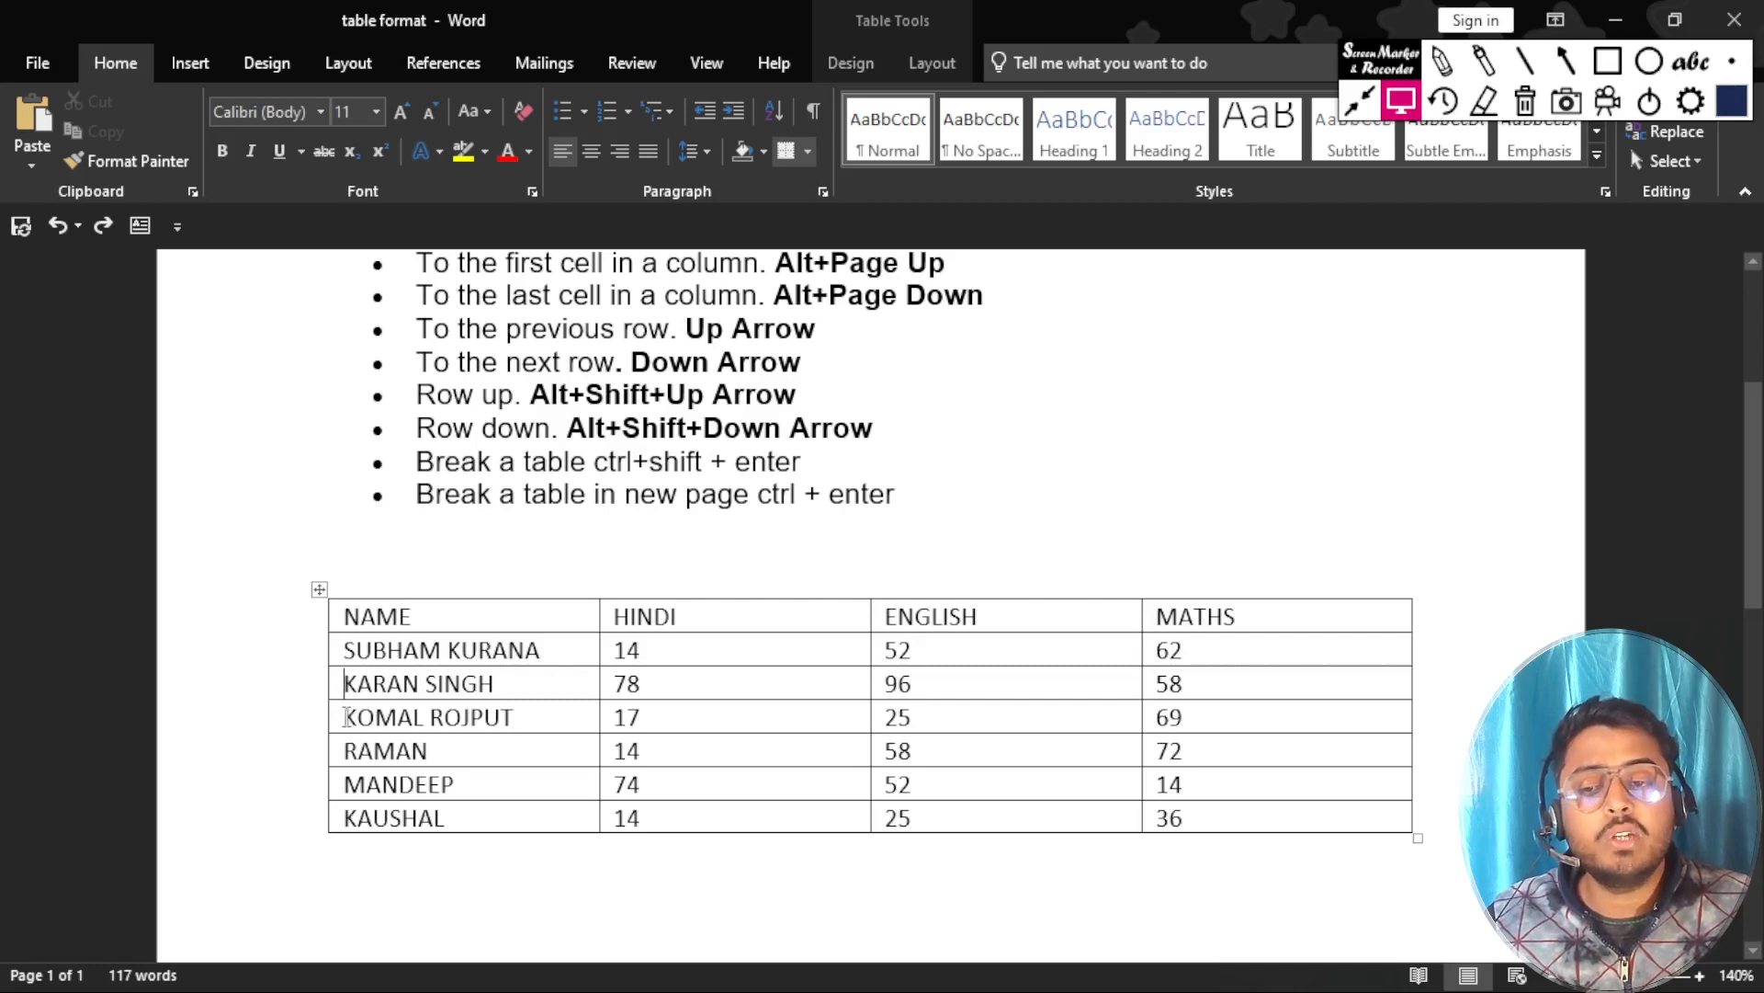
Break the table onto a new page from the third student's row, check the second page, and undo the break.
left_click(346, 716)
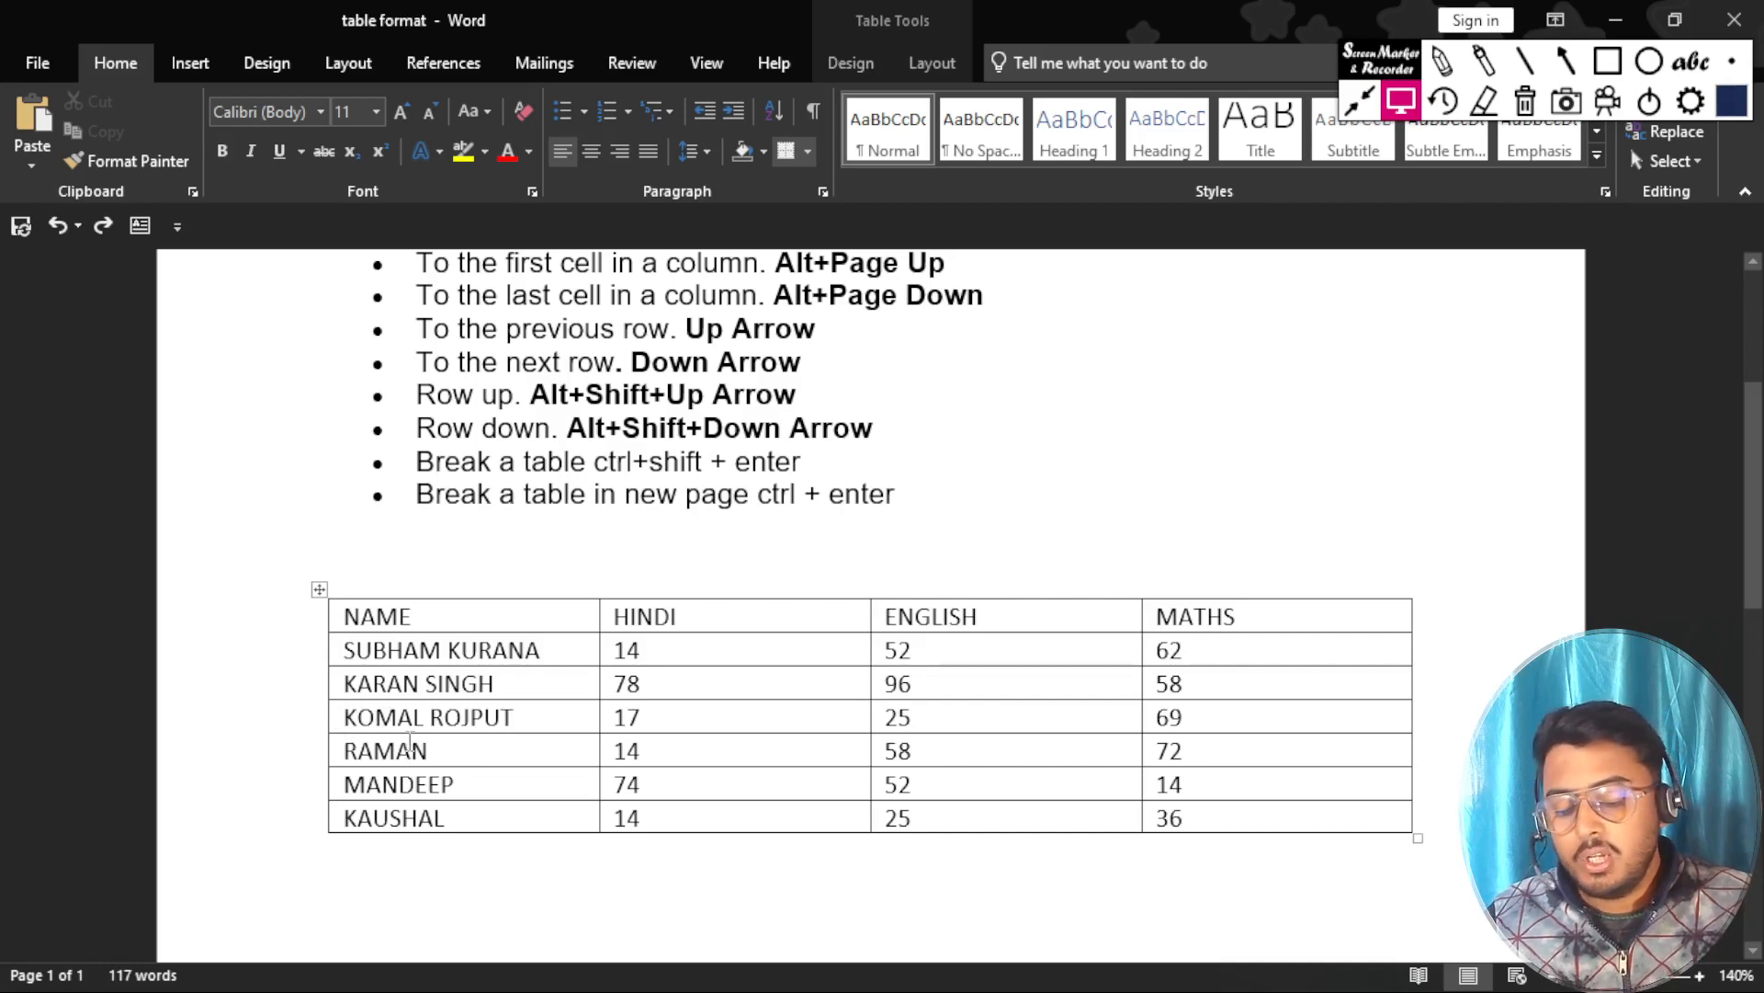
key("ctrl+Return")
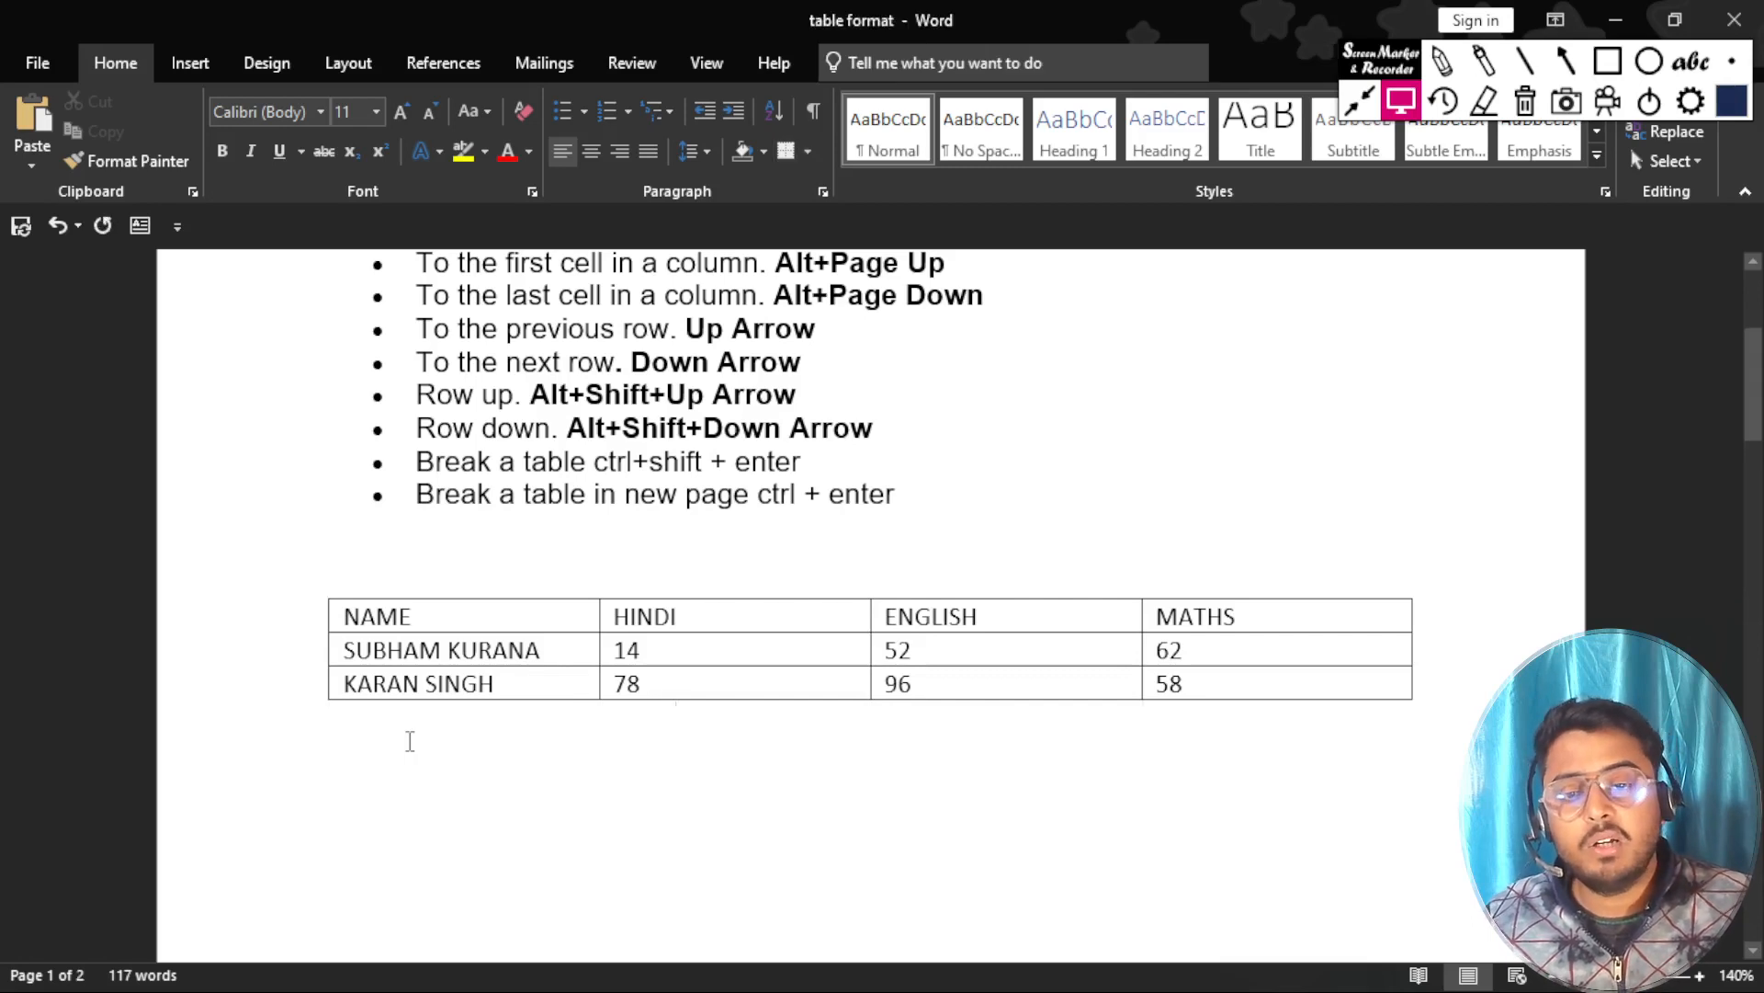
scroll(442, 809, "down", 5)
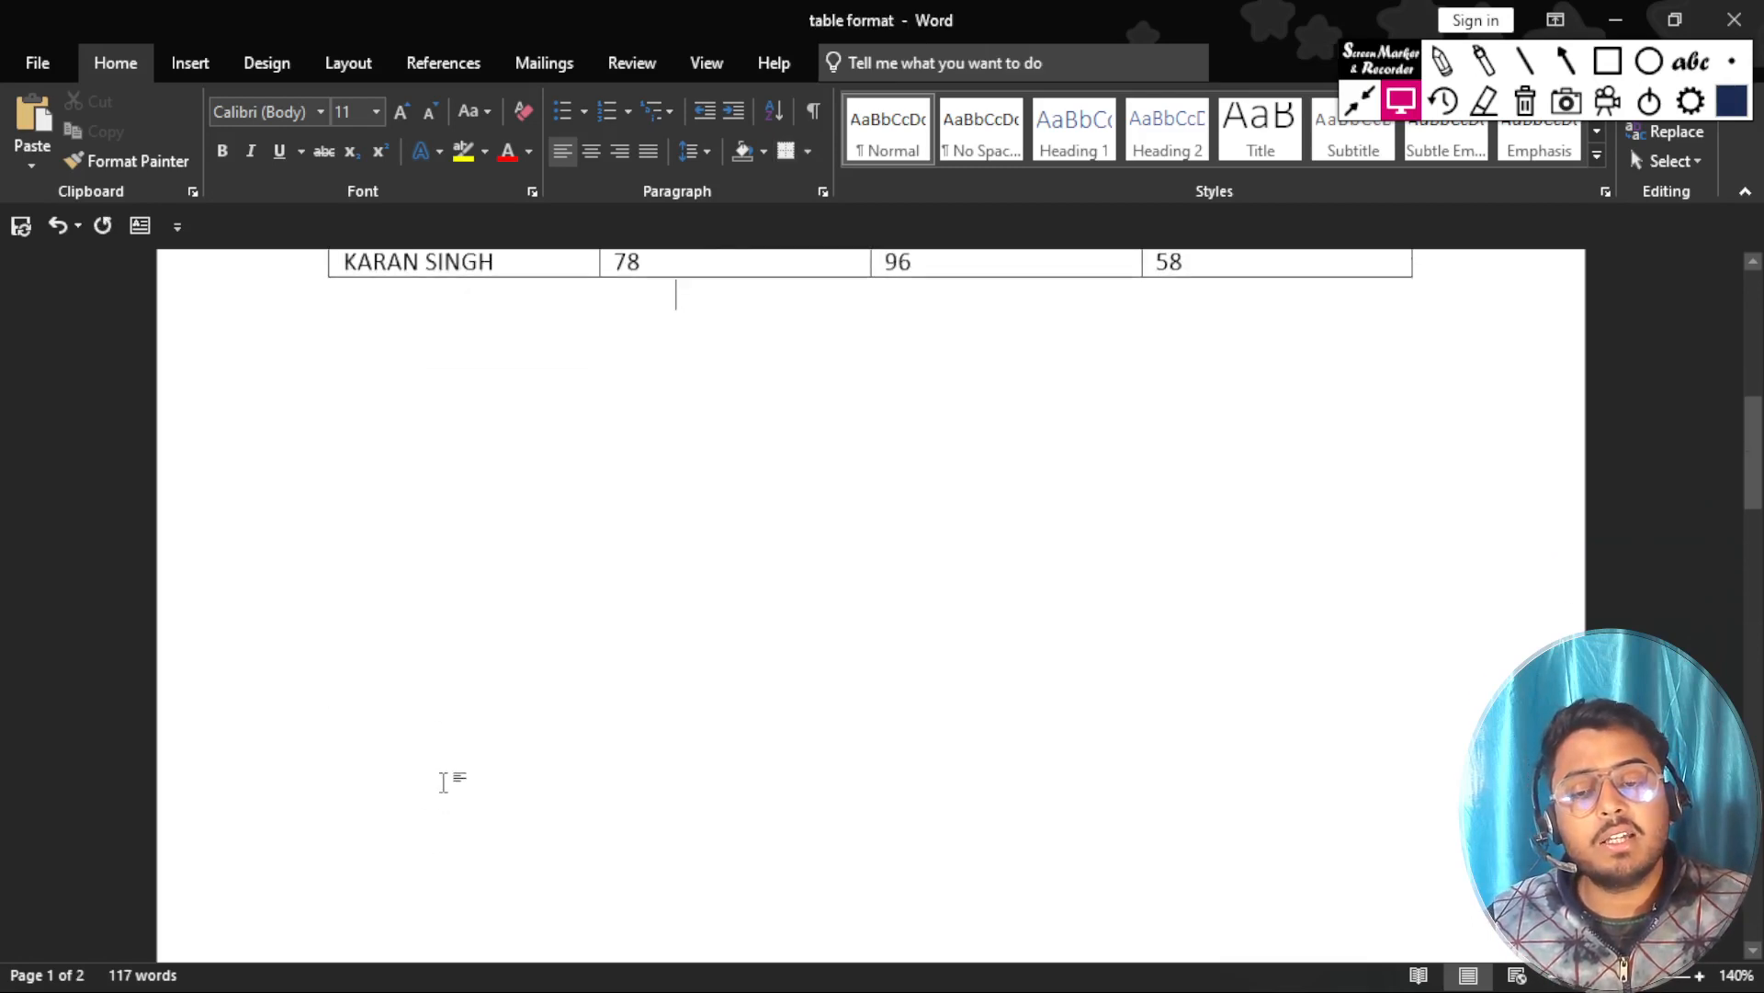
scroll(443, 781, "down", 10)
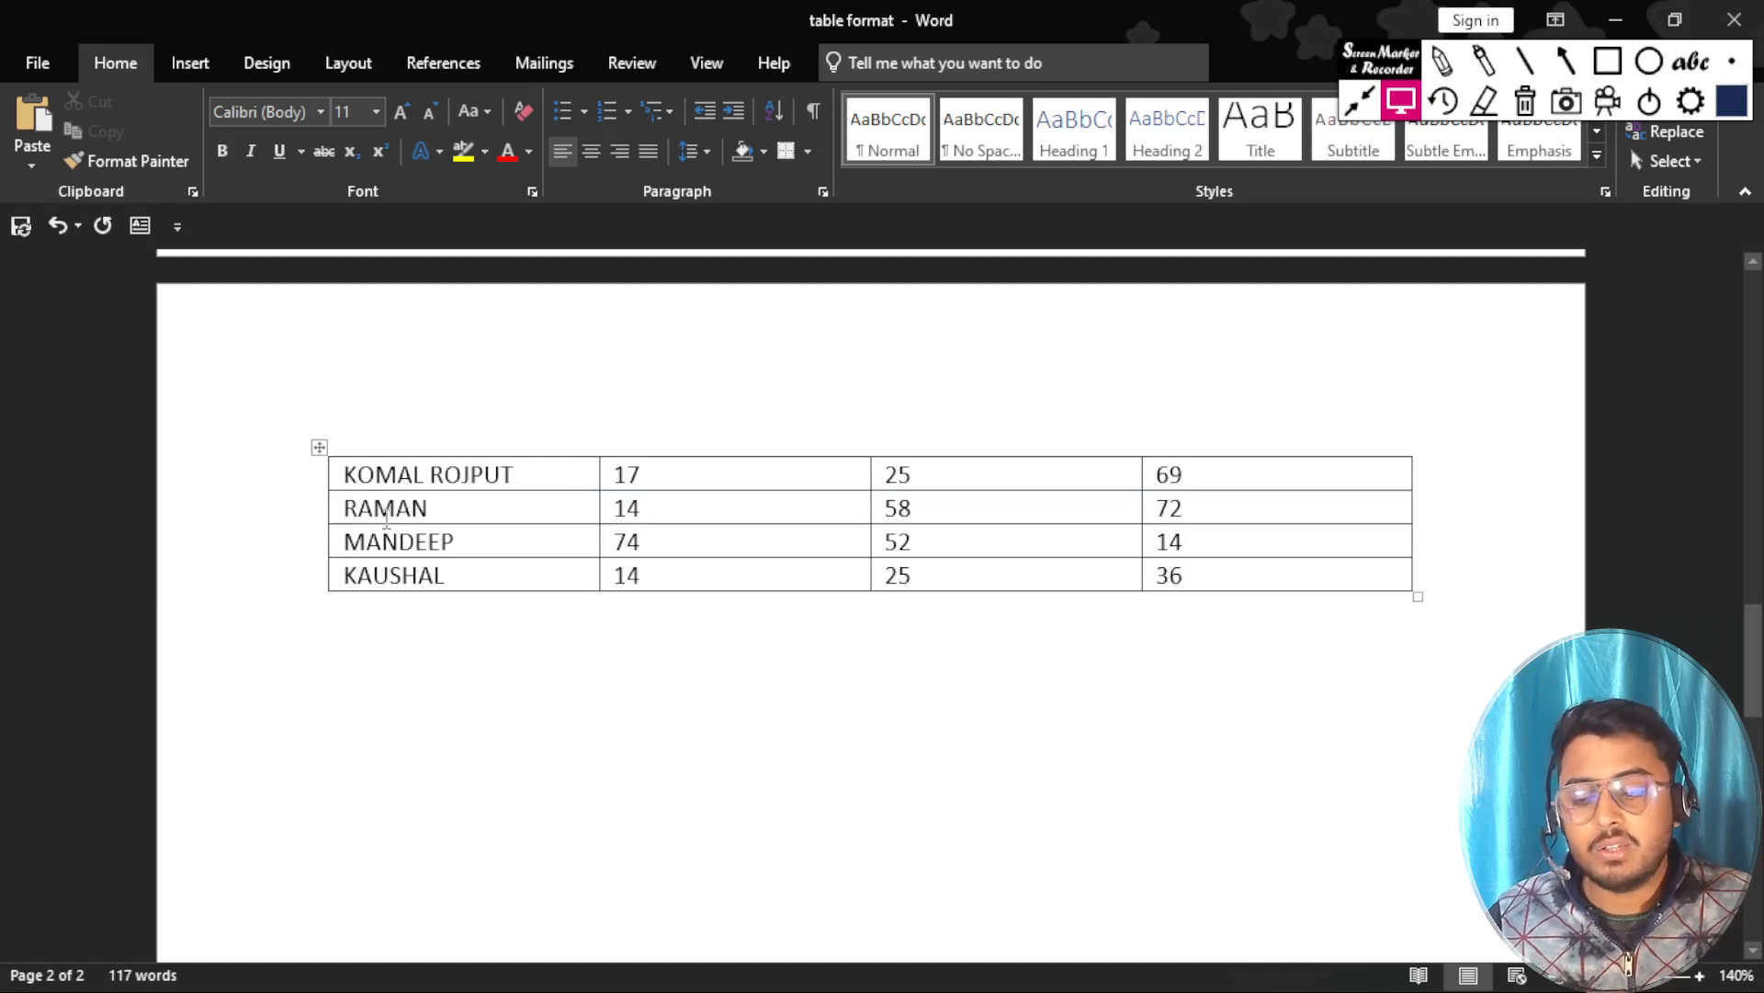
key("ctrl+z")
scroll(433, 503, "up", 3)
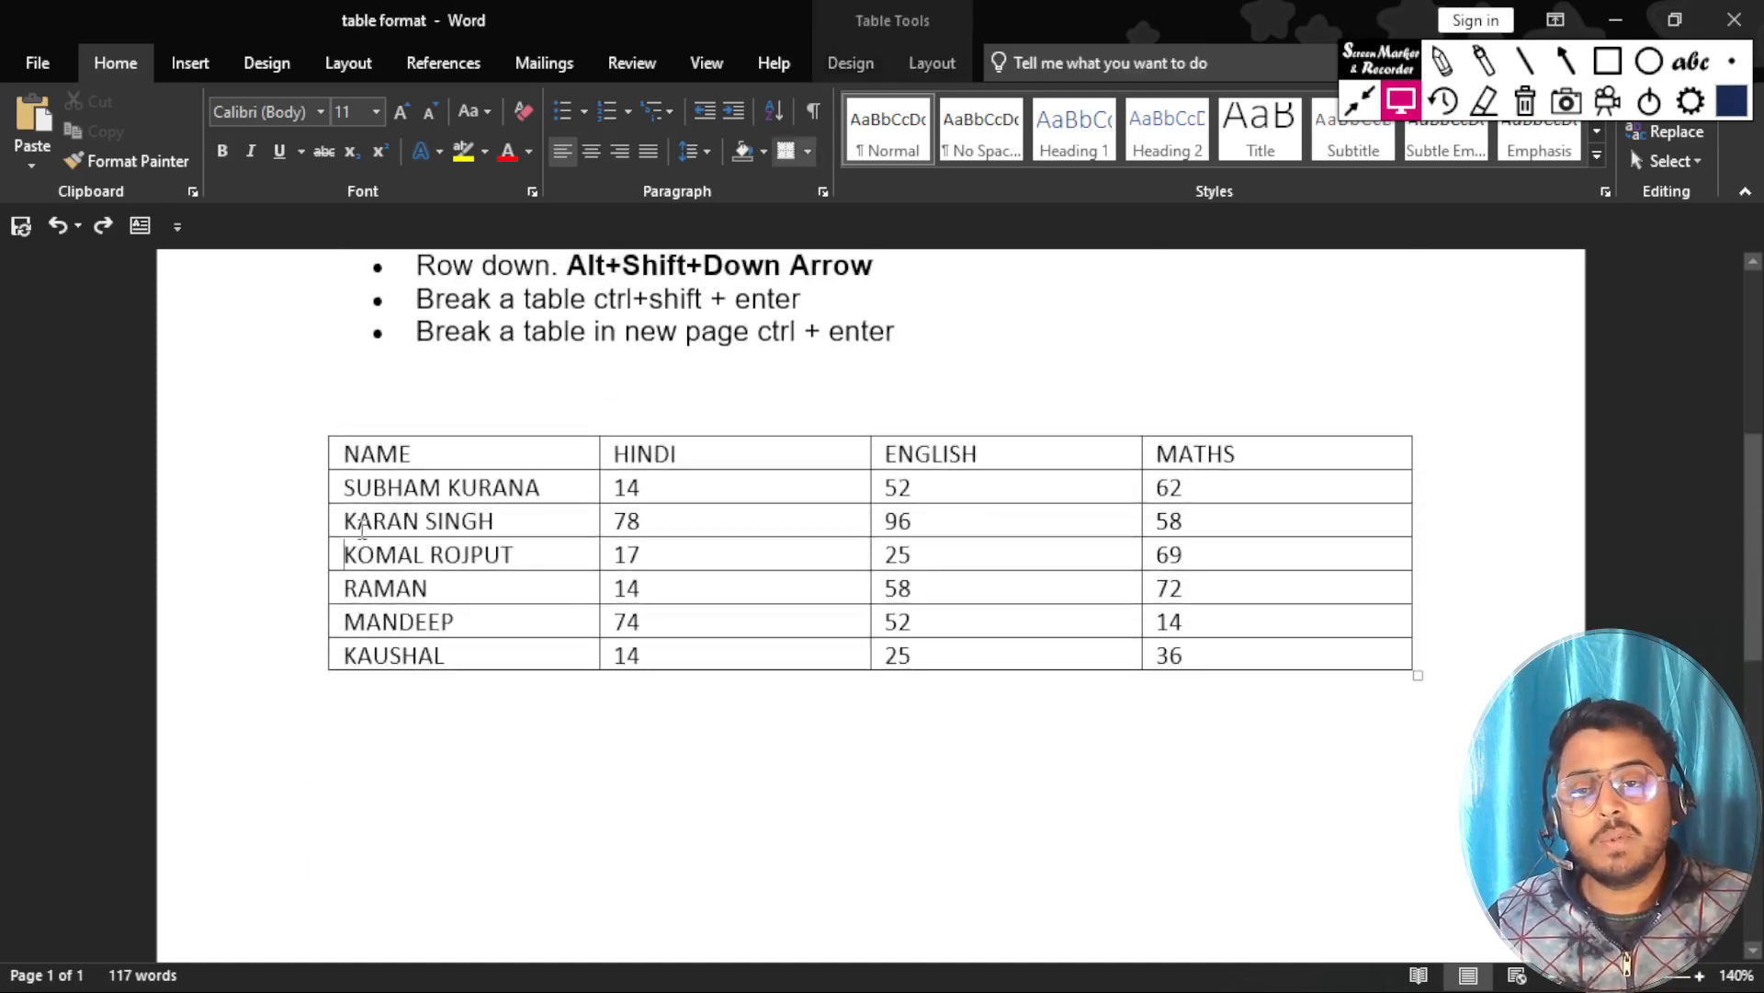
Break the table onto a new page from the second student's row, compare both pages, and undo the break.
left_click(344, 520)
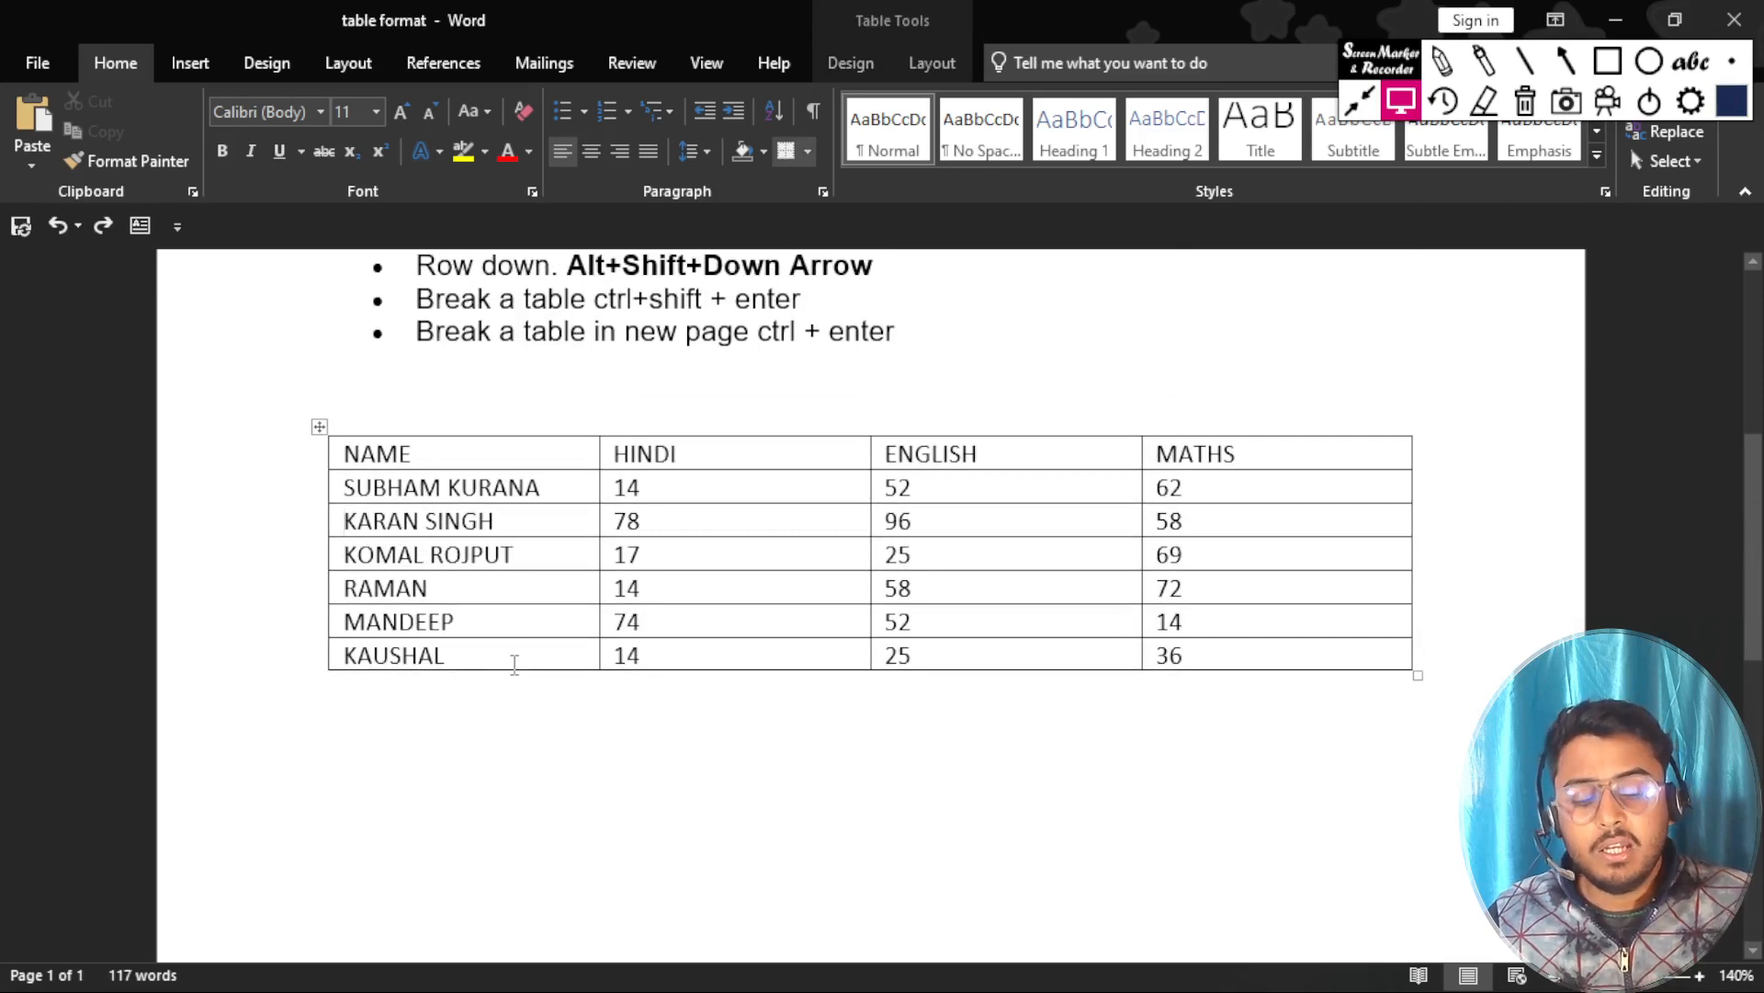
key("ctrl+Return")
scroll(512, 664, "down", 10)
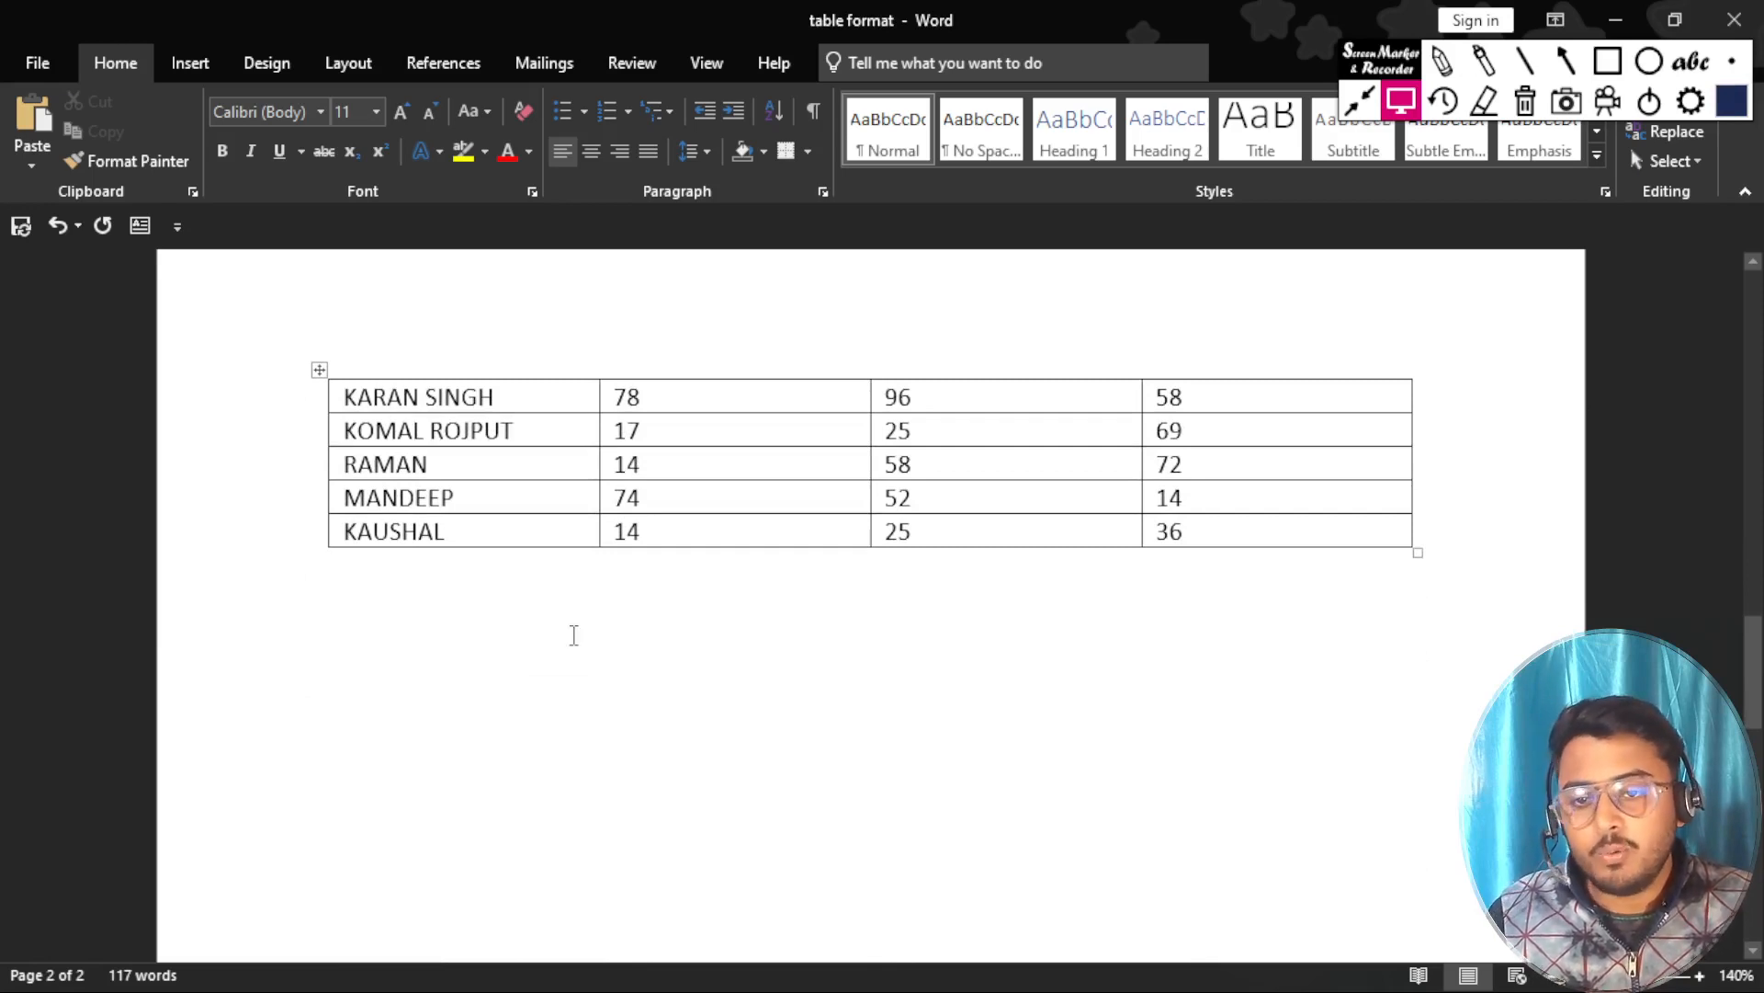
scroll(574, 635, "up", 3)
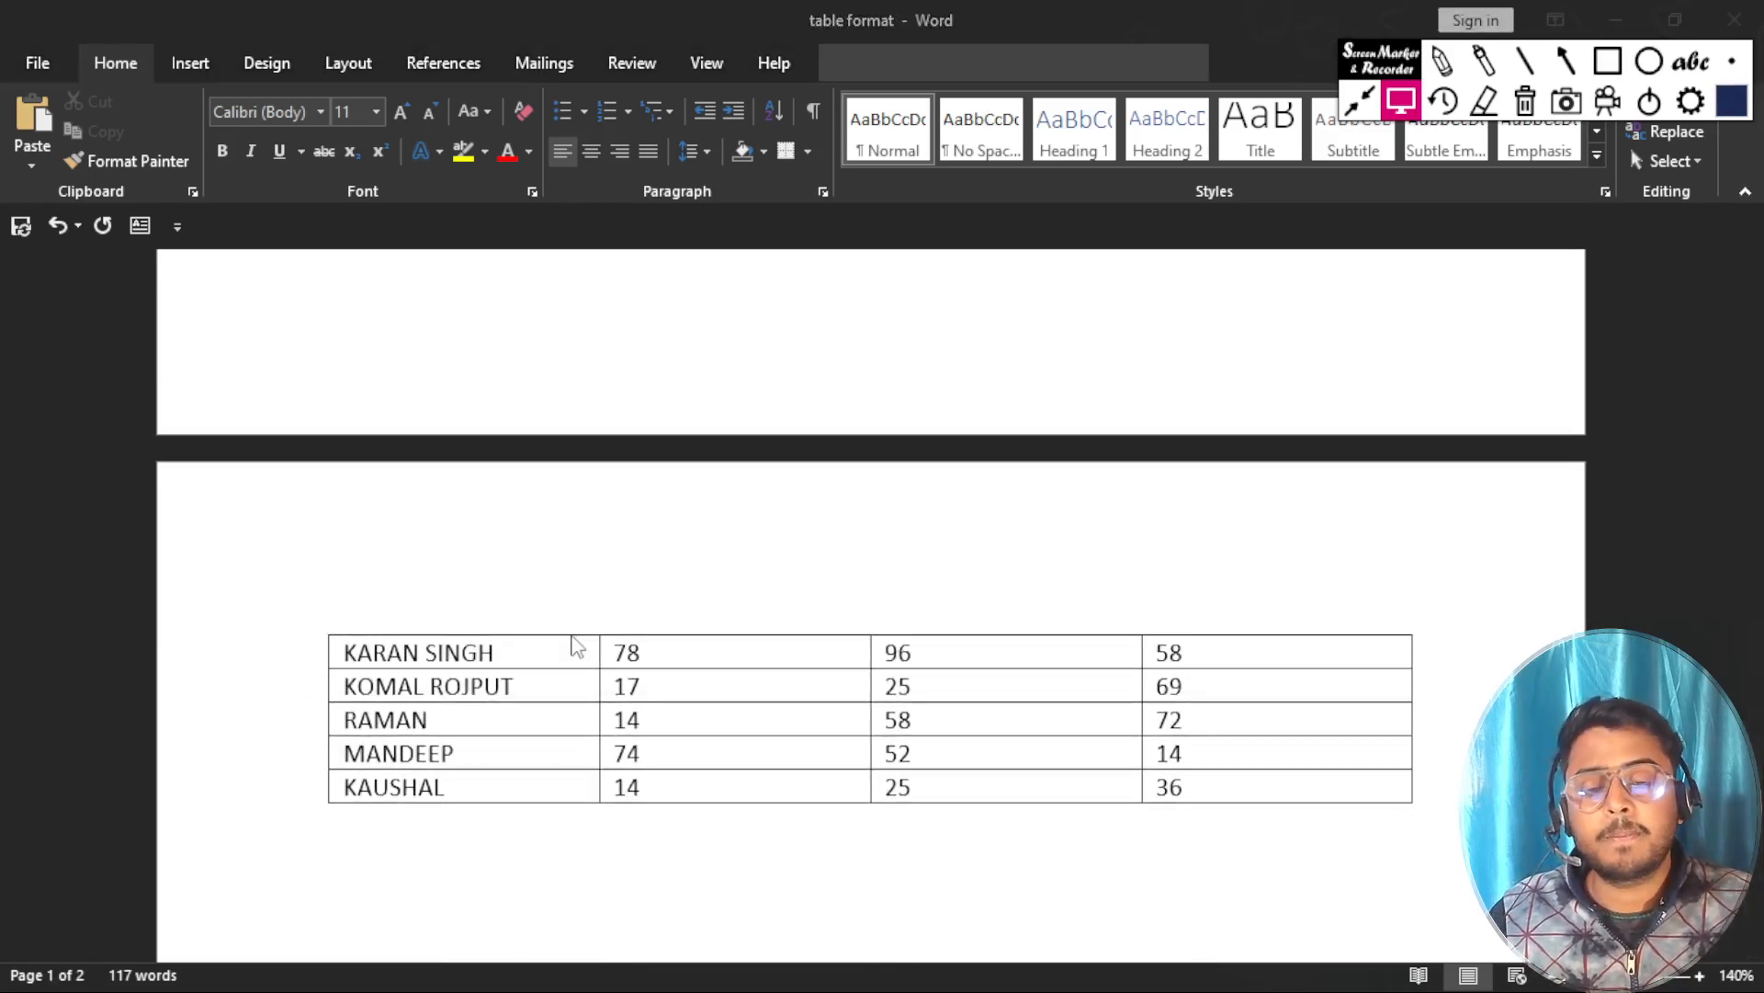
scroll(572, 637, "up", 8)
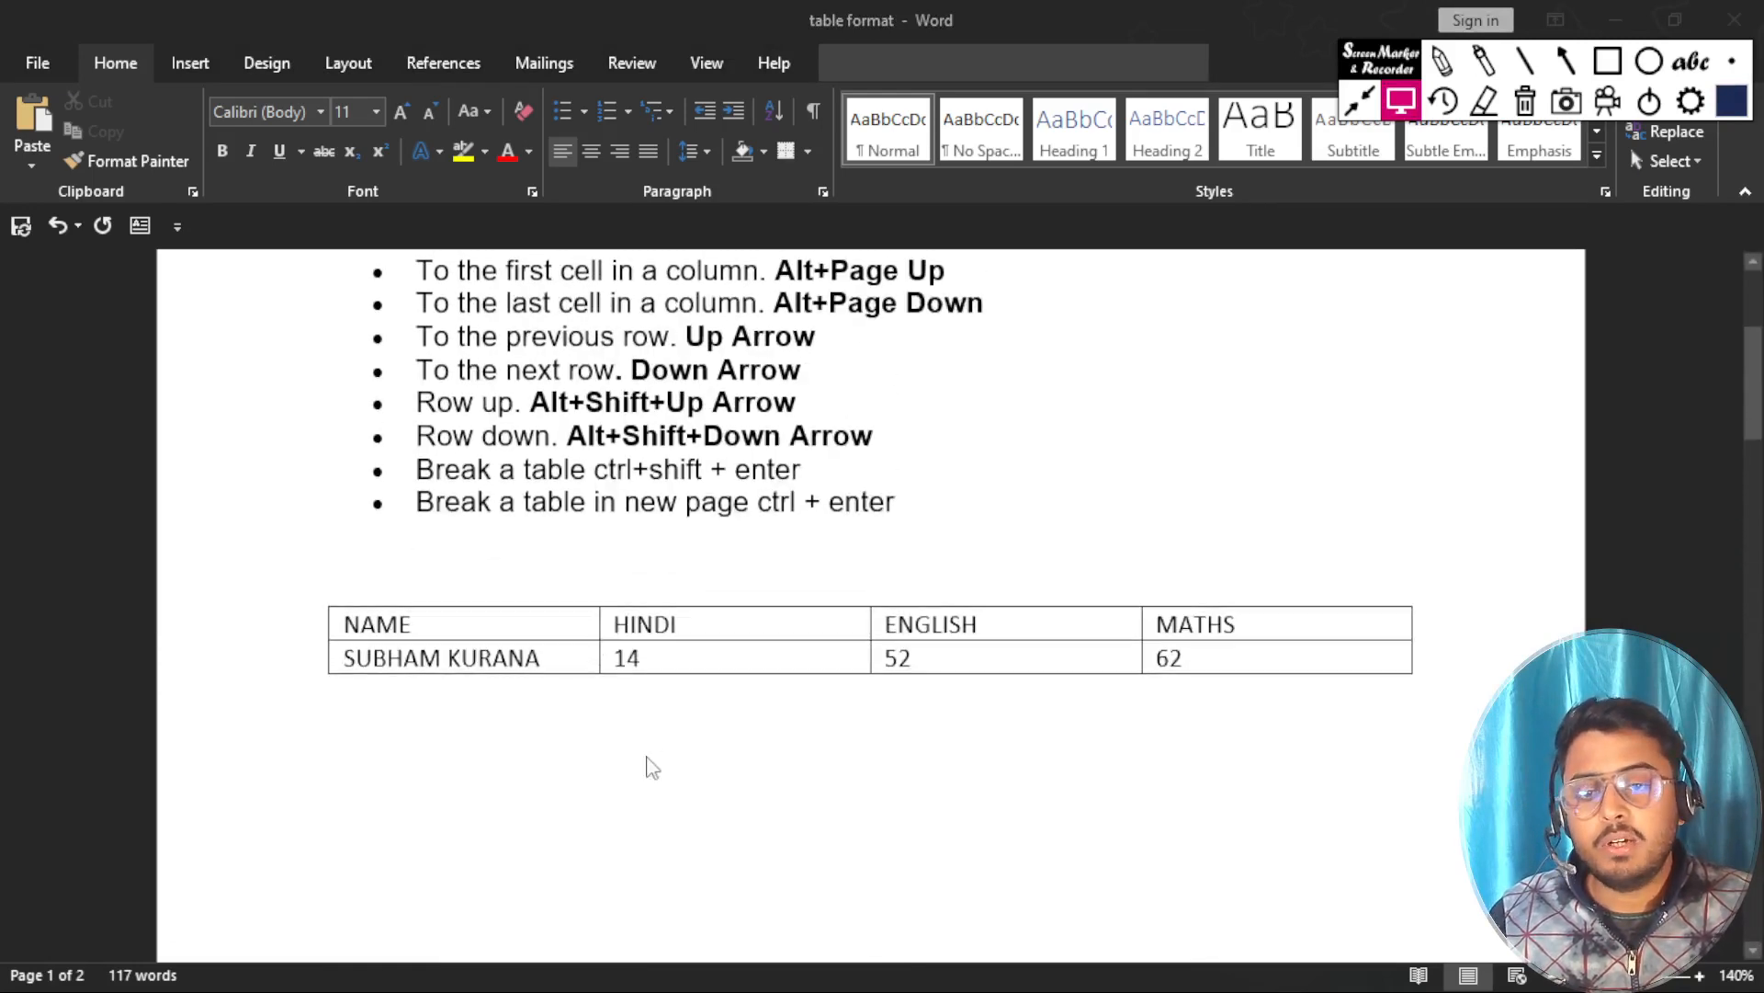
left_click(648, 764)
key("ctrl+z")
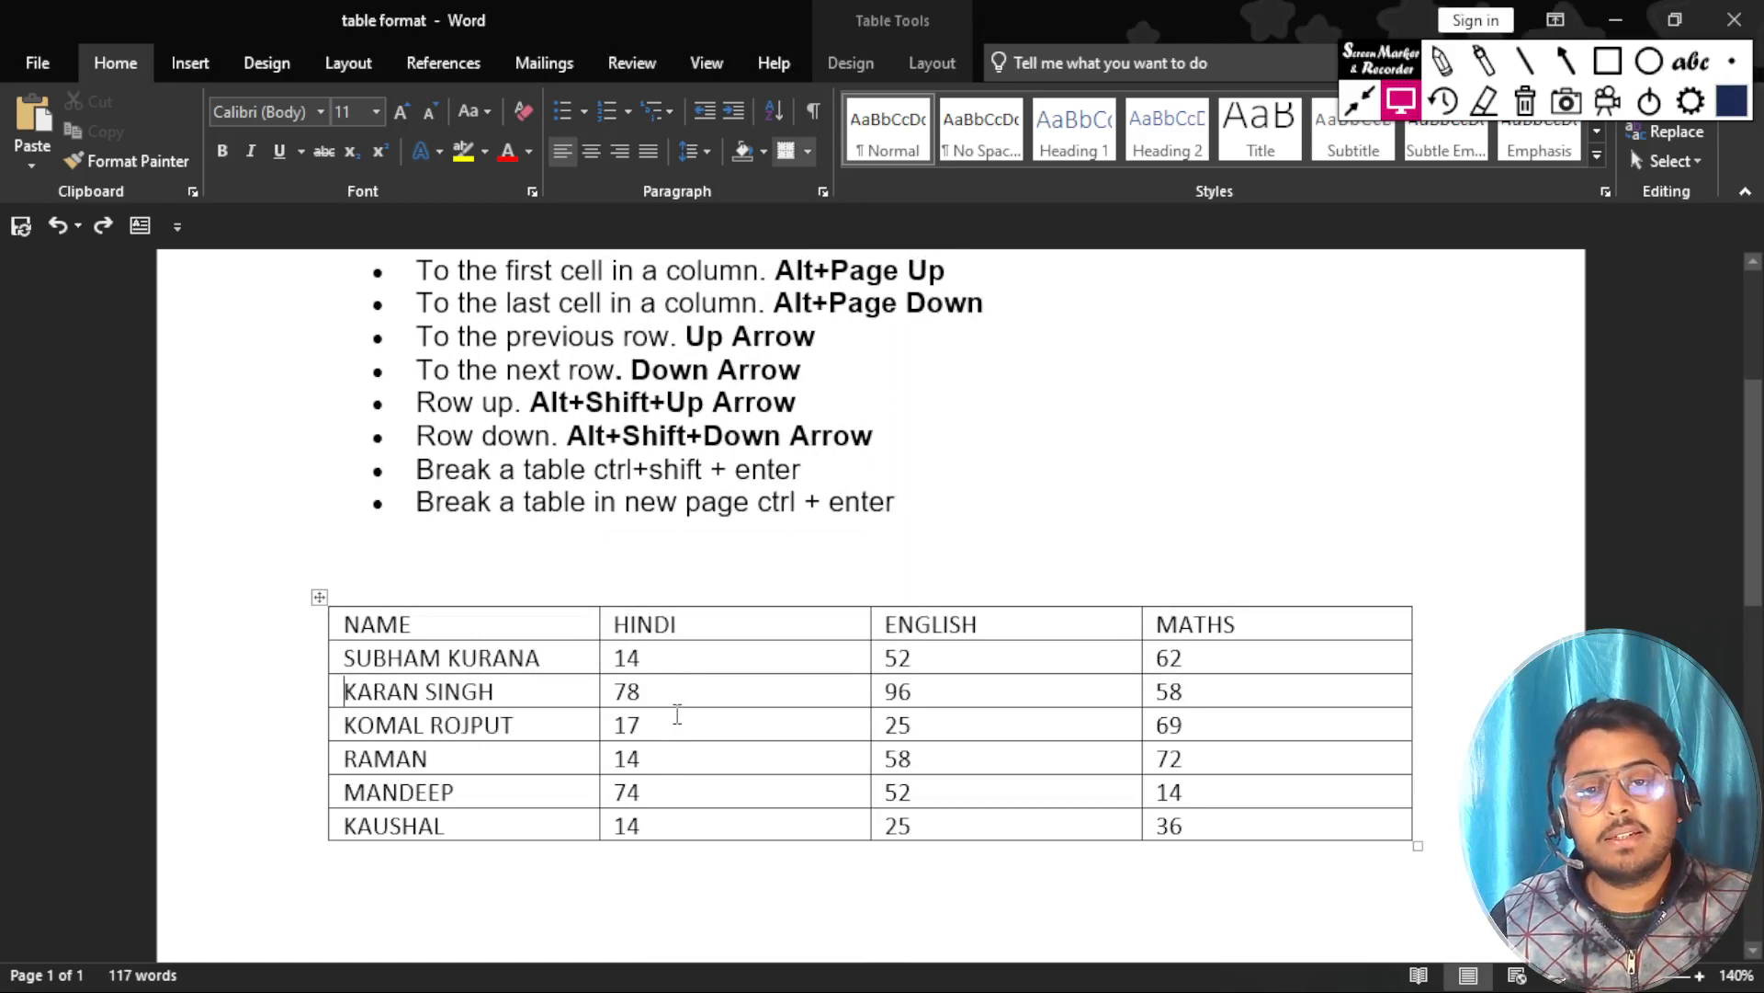
Highlight the text of the table's header row, NAME to MATHS, in yellow.
scroll(677, 717, "up", 1)
scroll(680, 726, "down", 1)
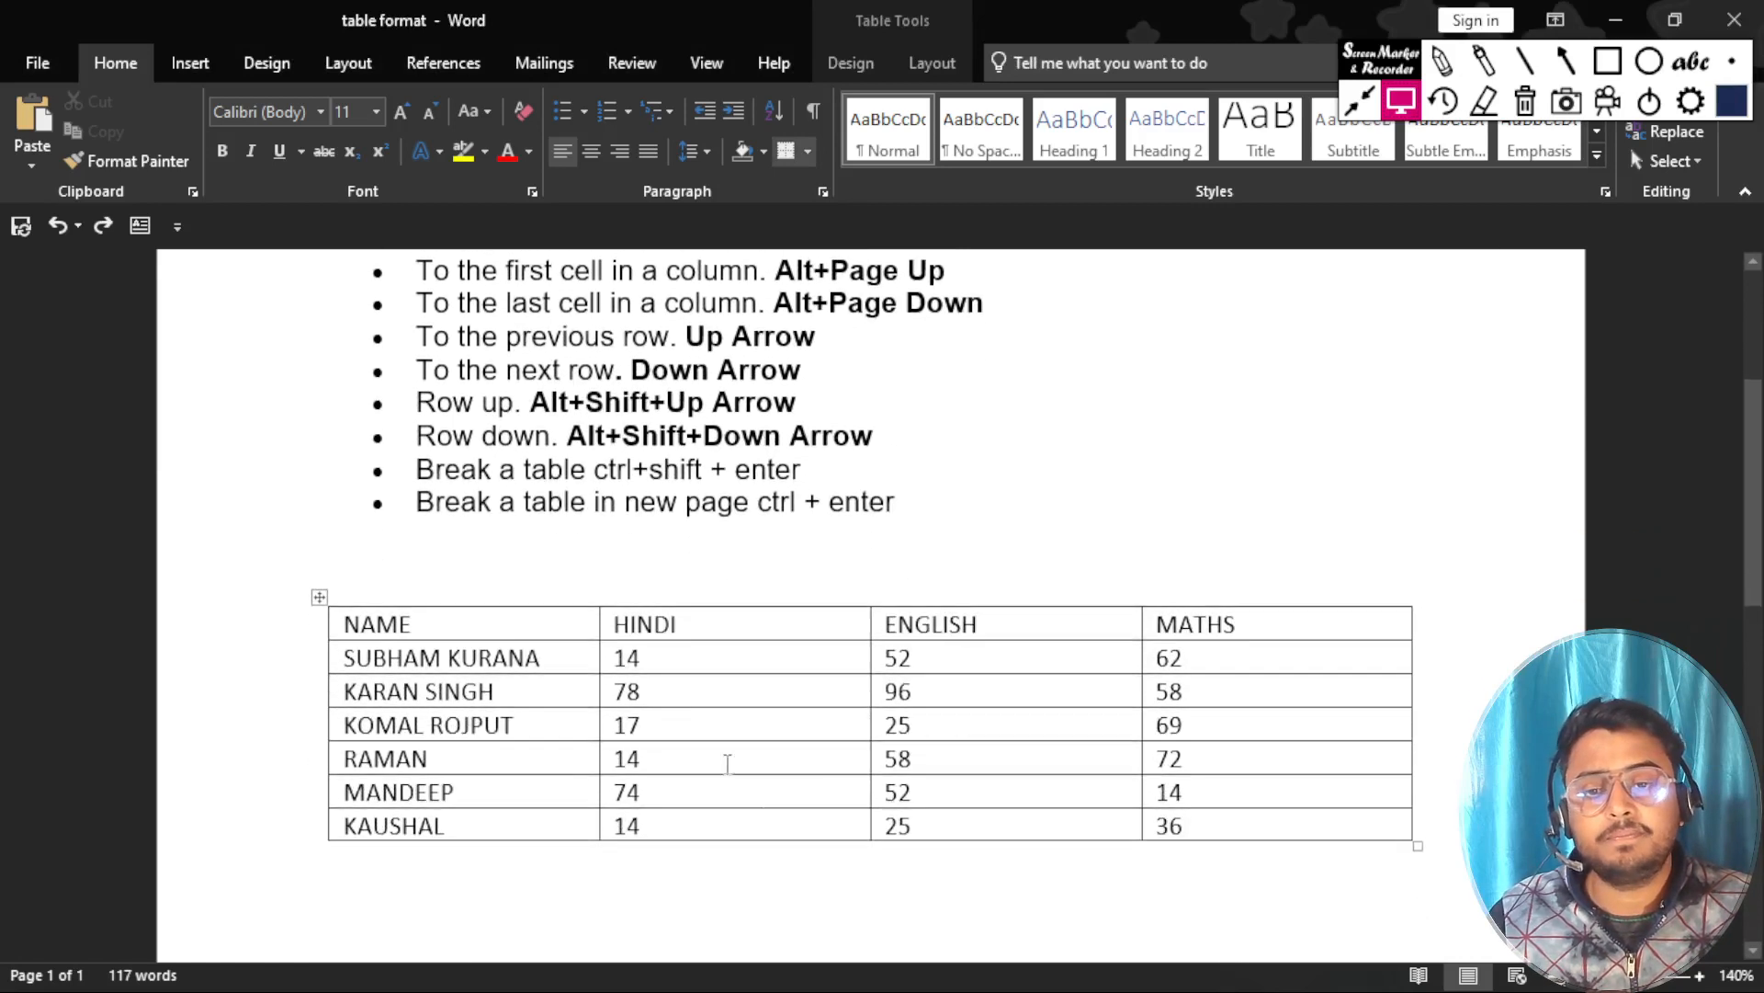
left_click(970, 824)
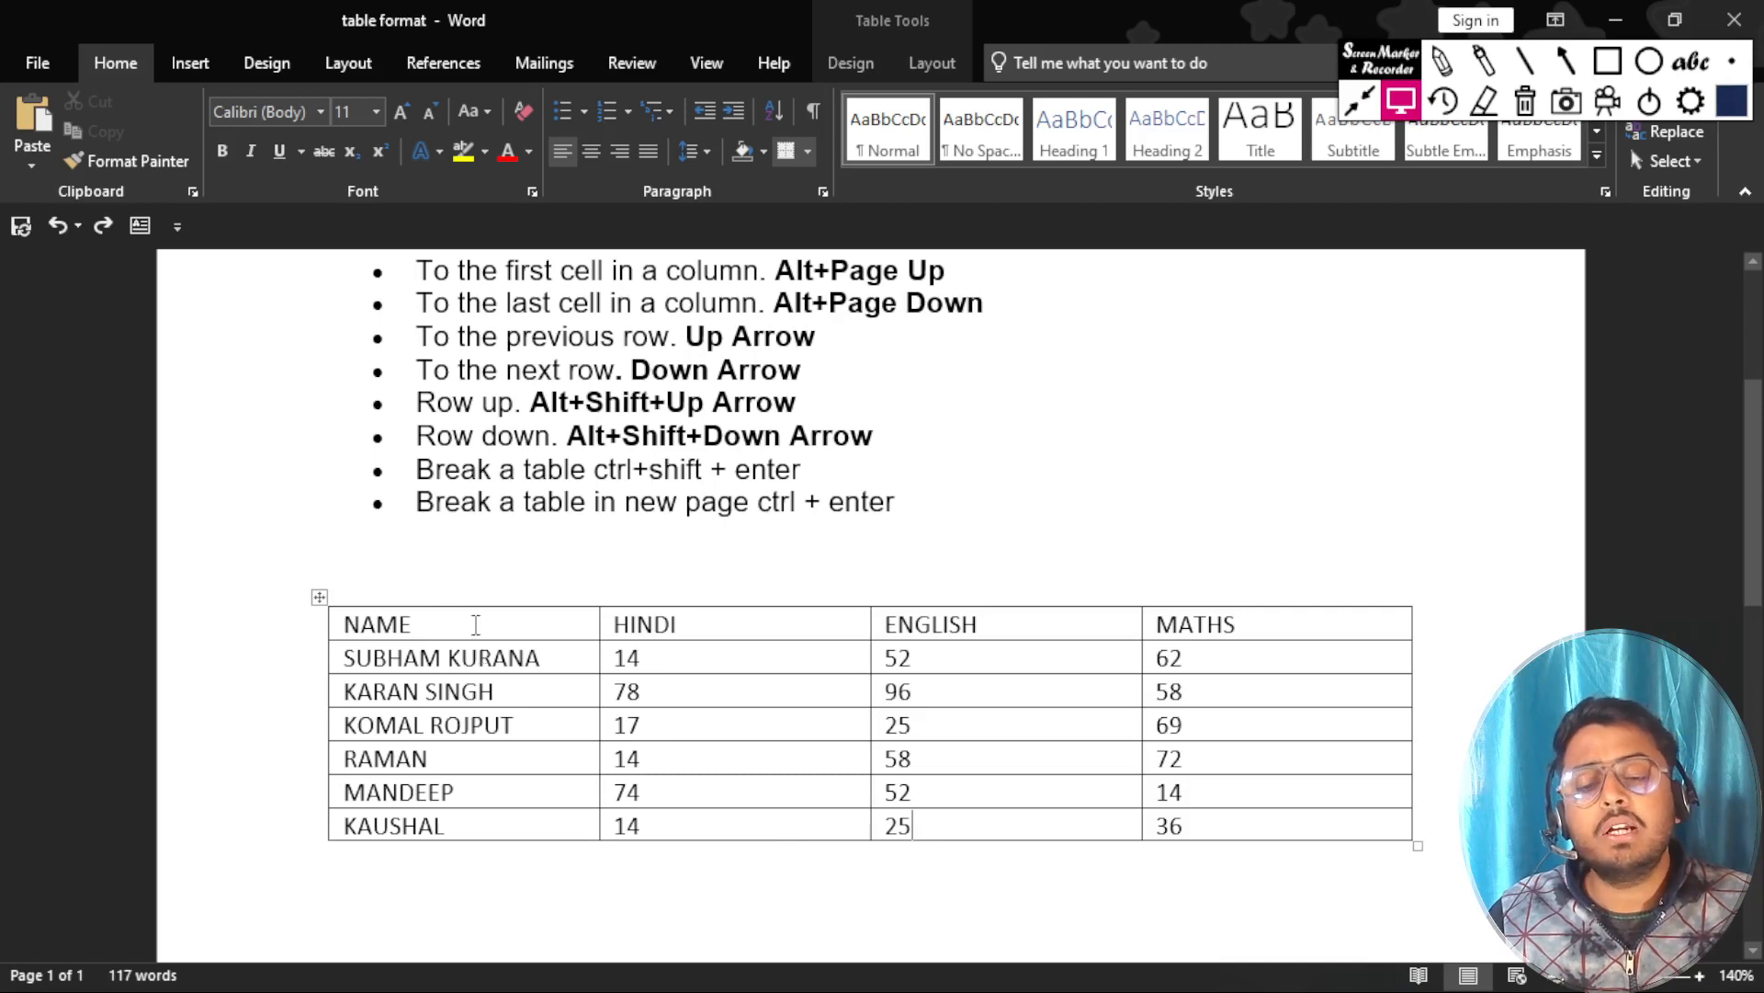
left_click(474, 624)
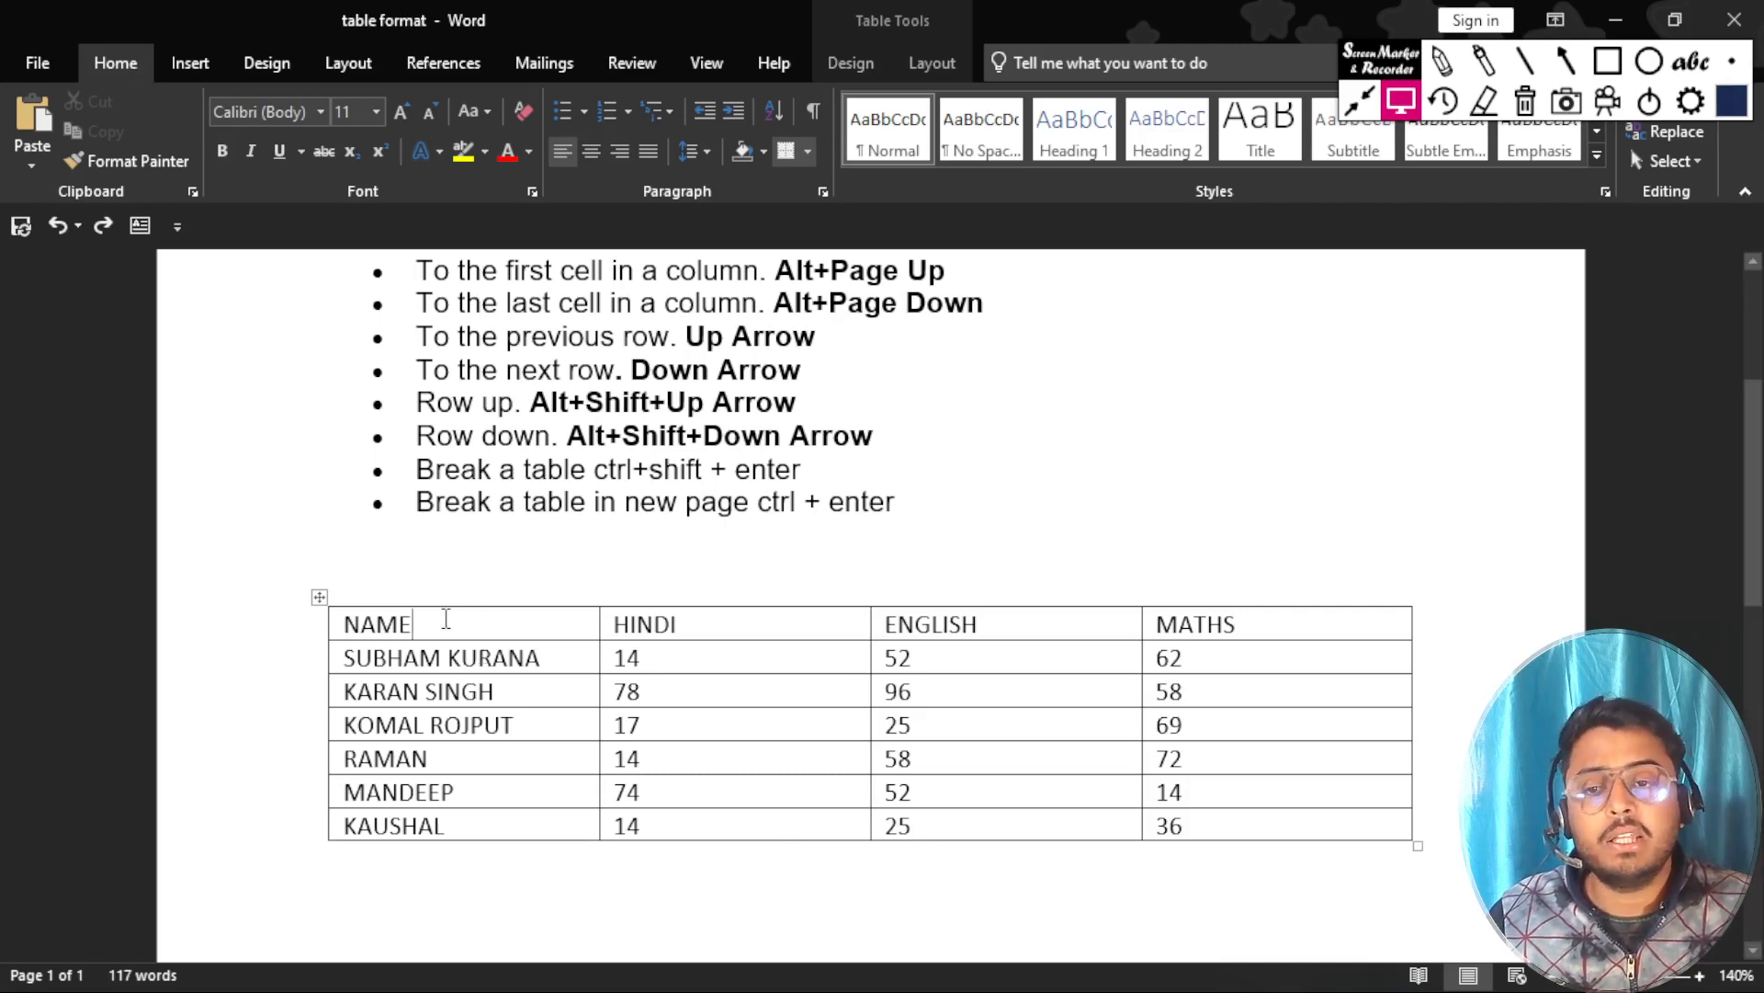
left_click_drag(446, 619, 1300, 637)
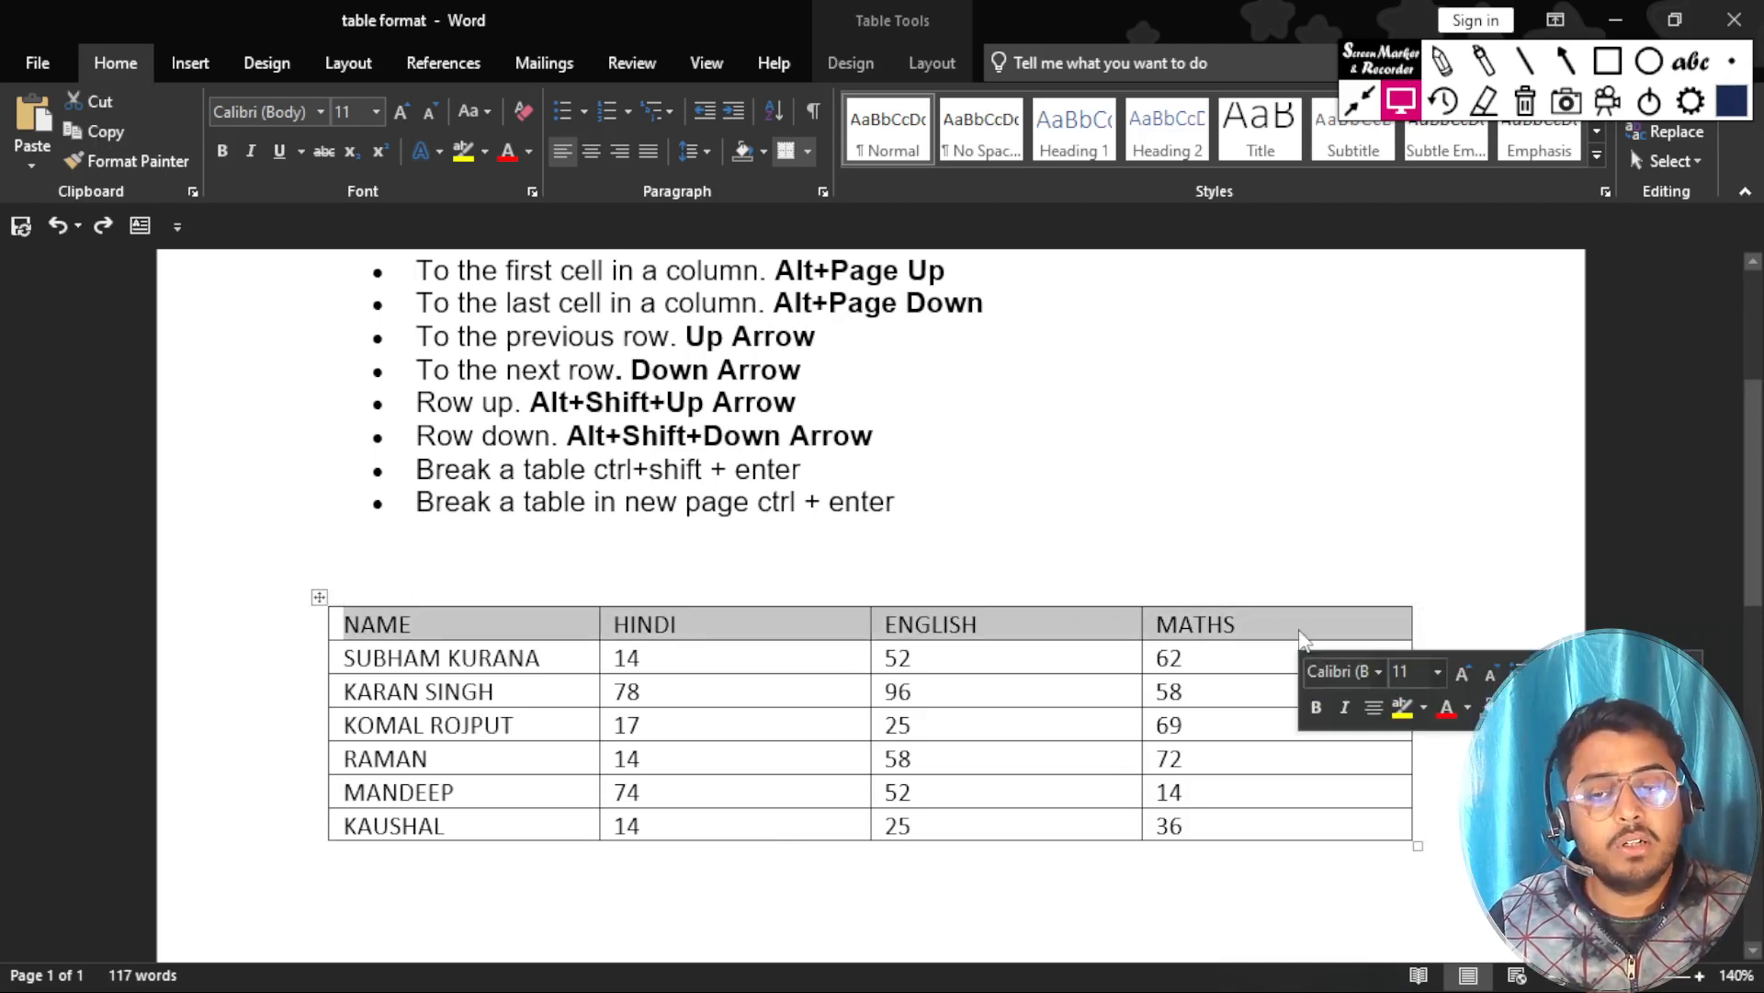
left_click(462, 152)
Pick bright green for the text highlighter and reset it to No Color.
left_click(484, 152)
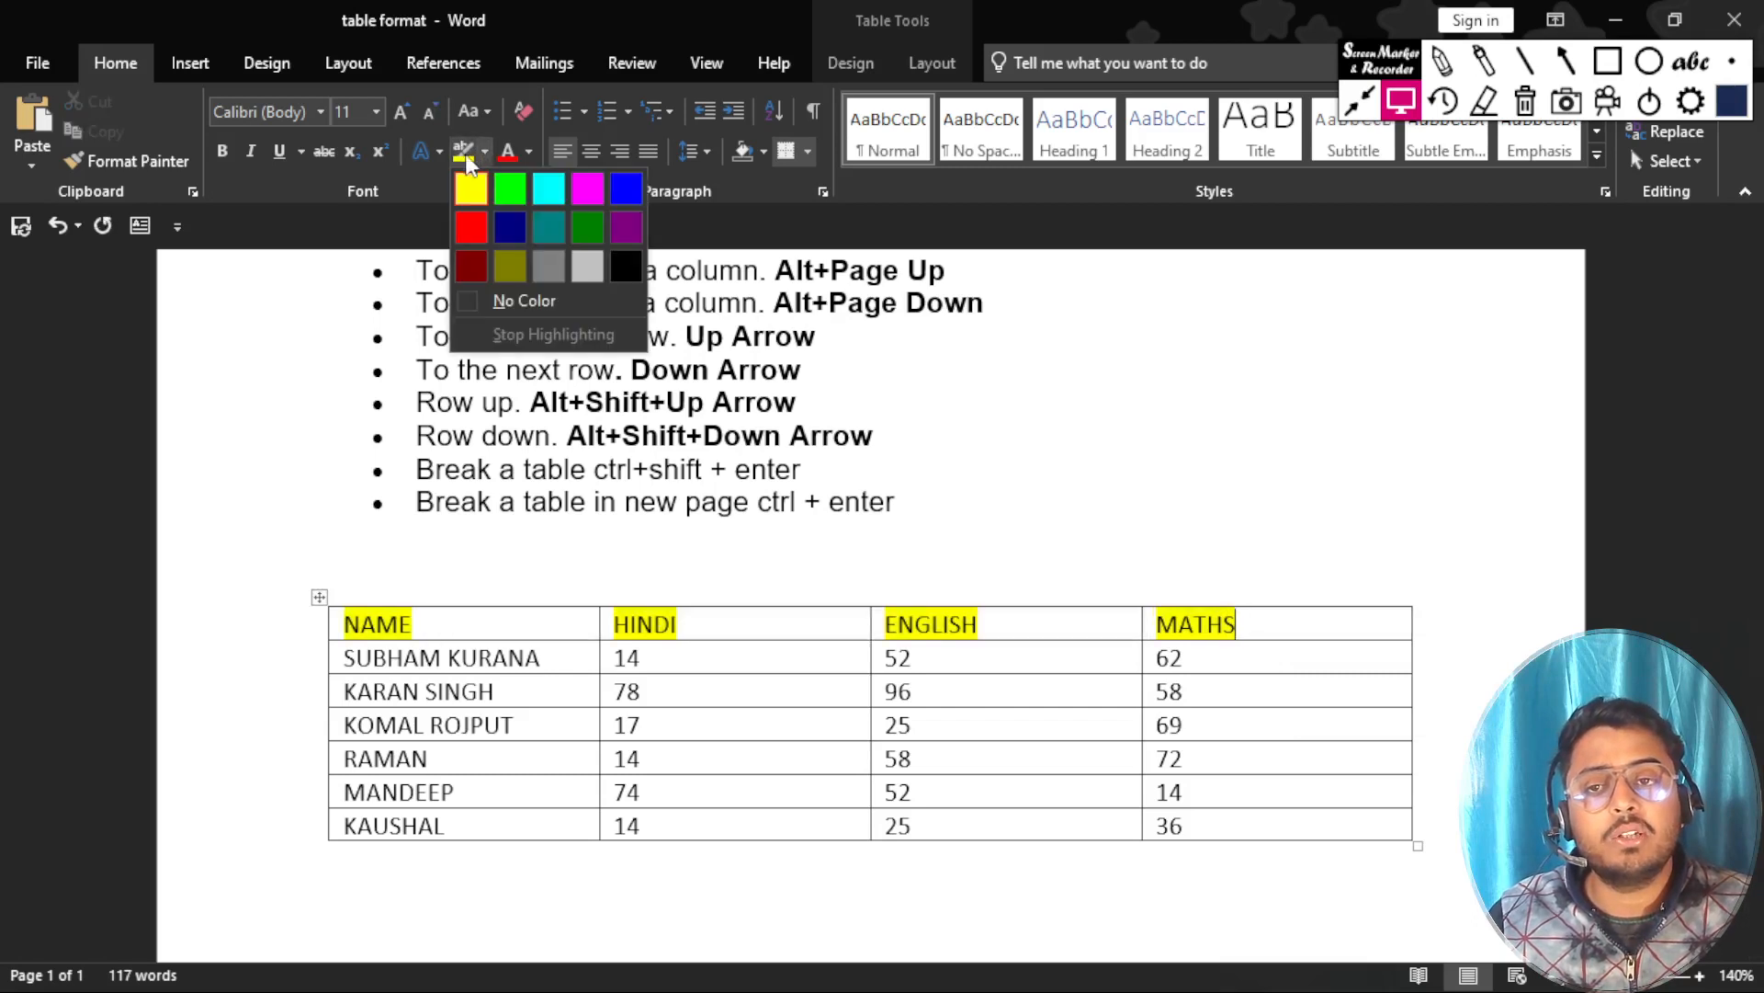
left_click(511, 189)
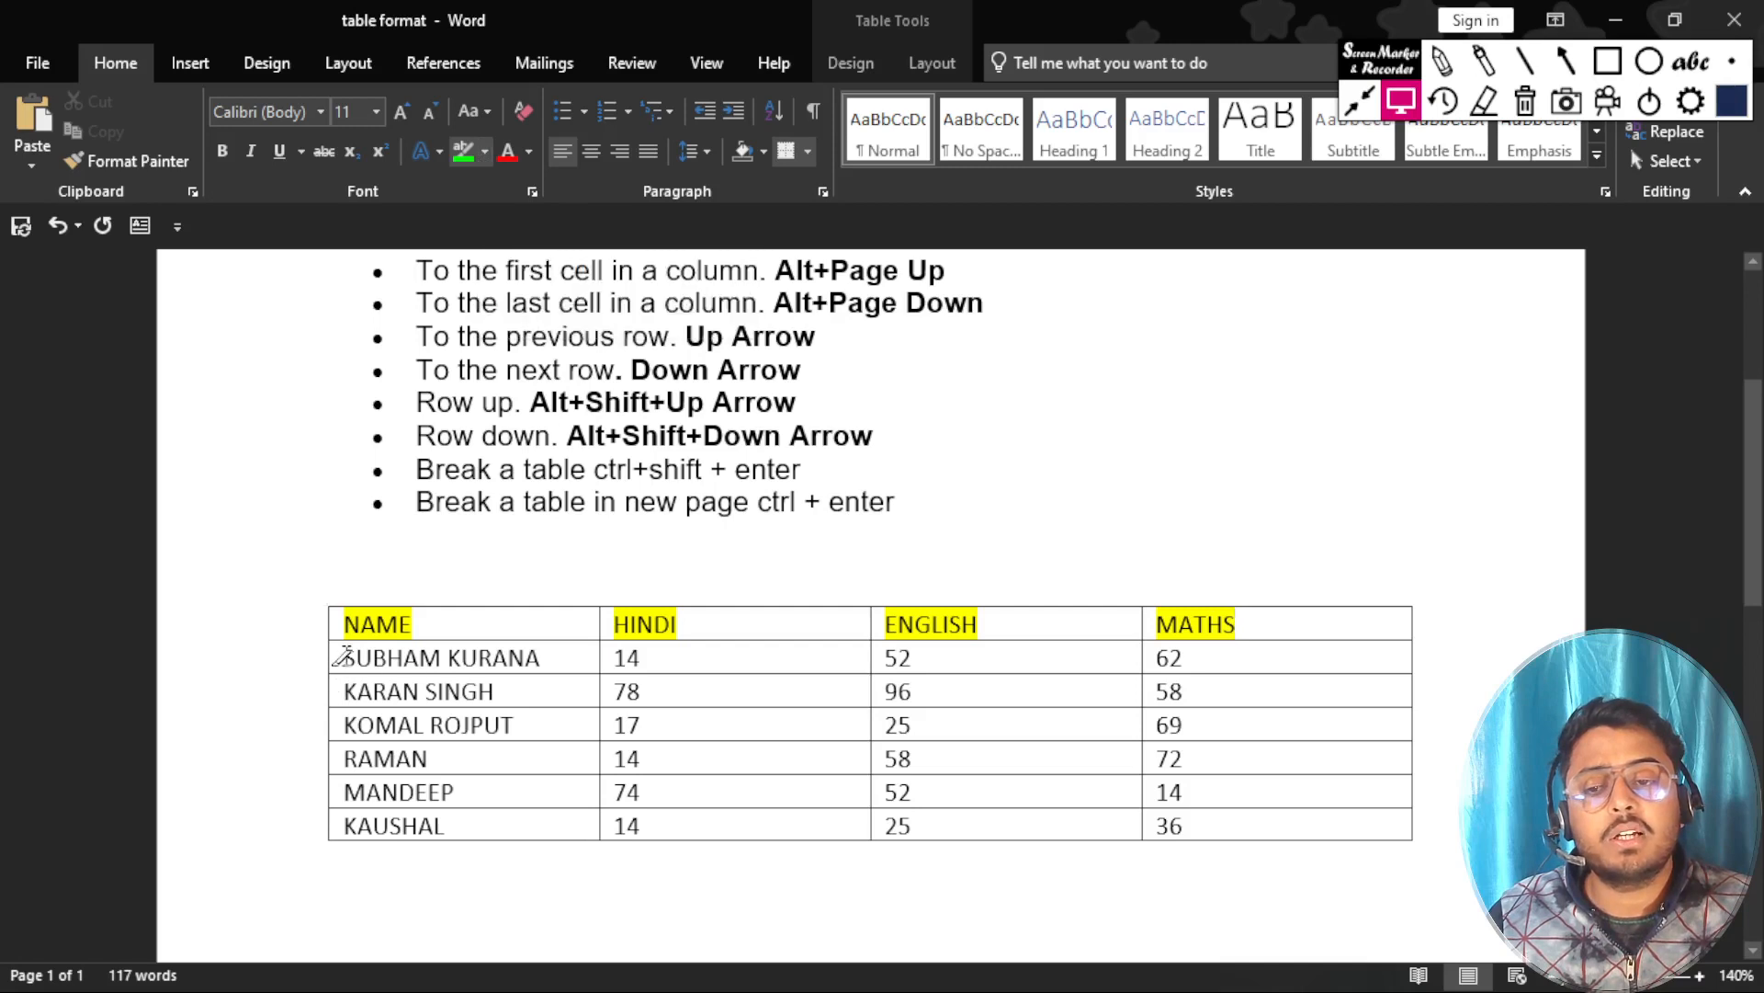
left_click(484, 153)
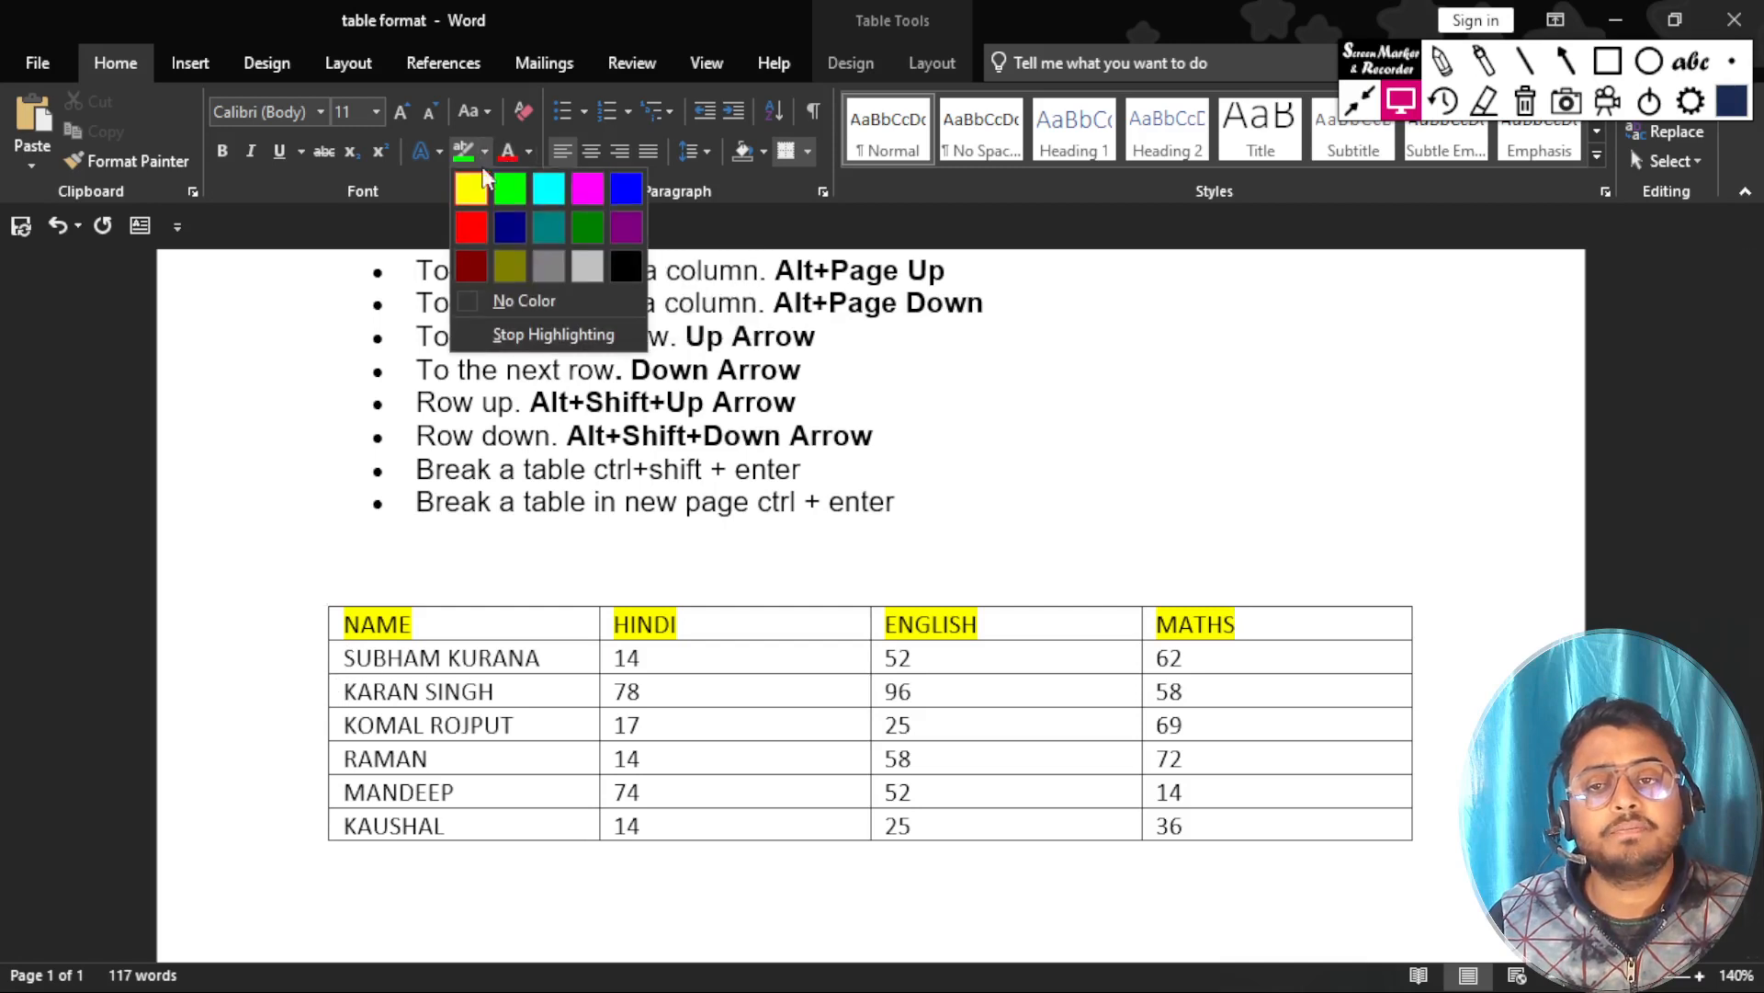
left_click(496, 298)
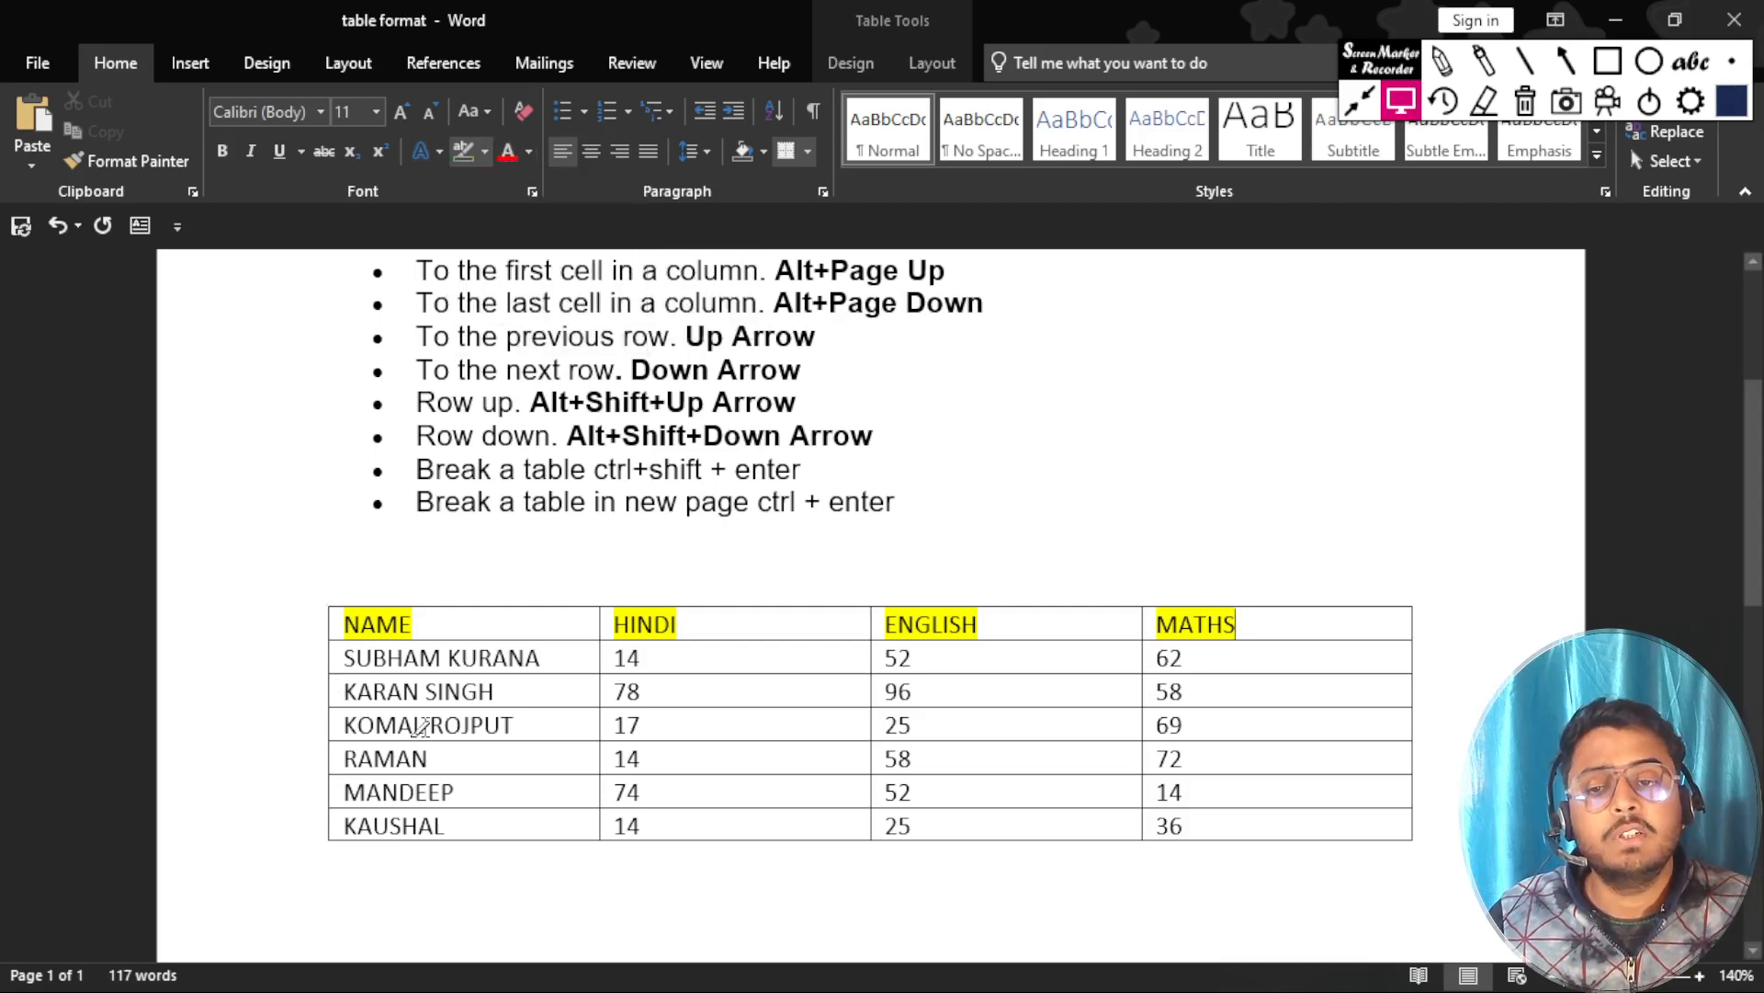
left_click(485, 153)
left_click(522, 298)
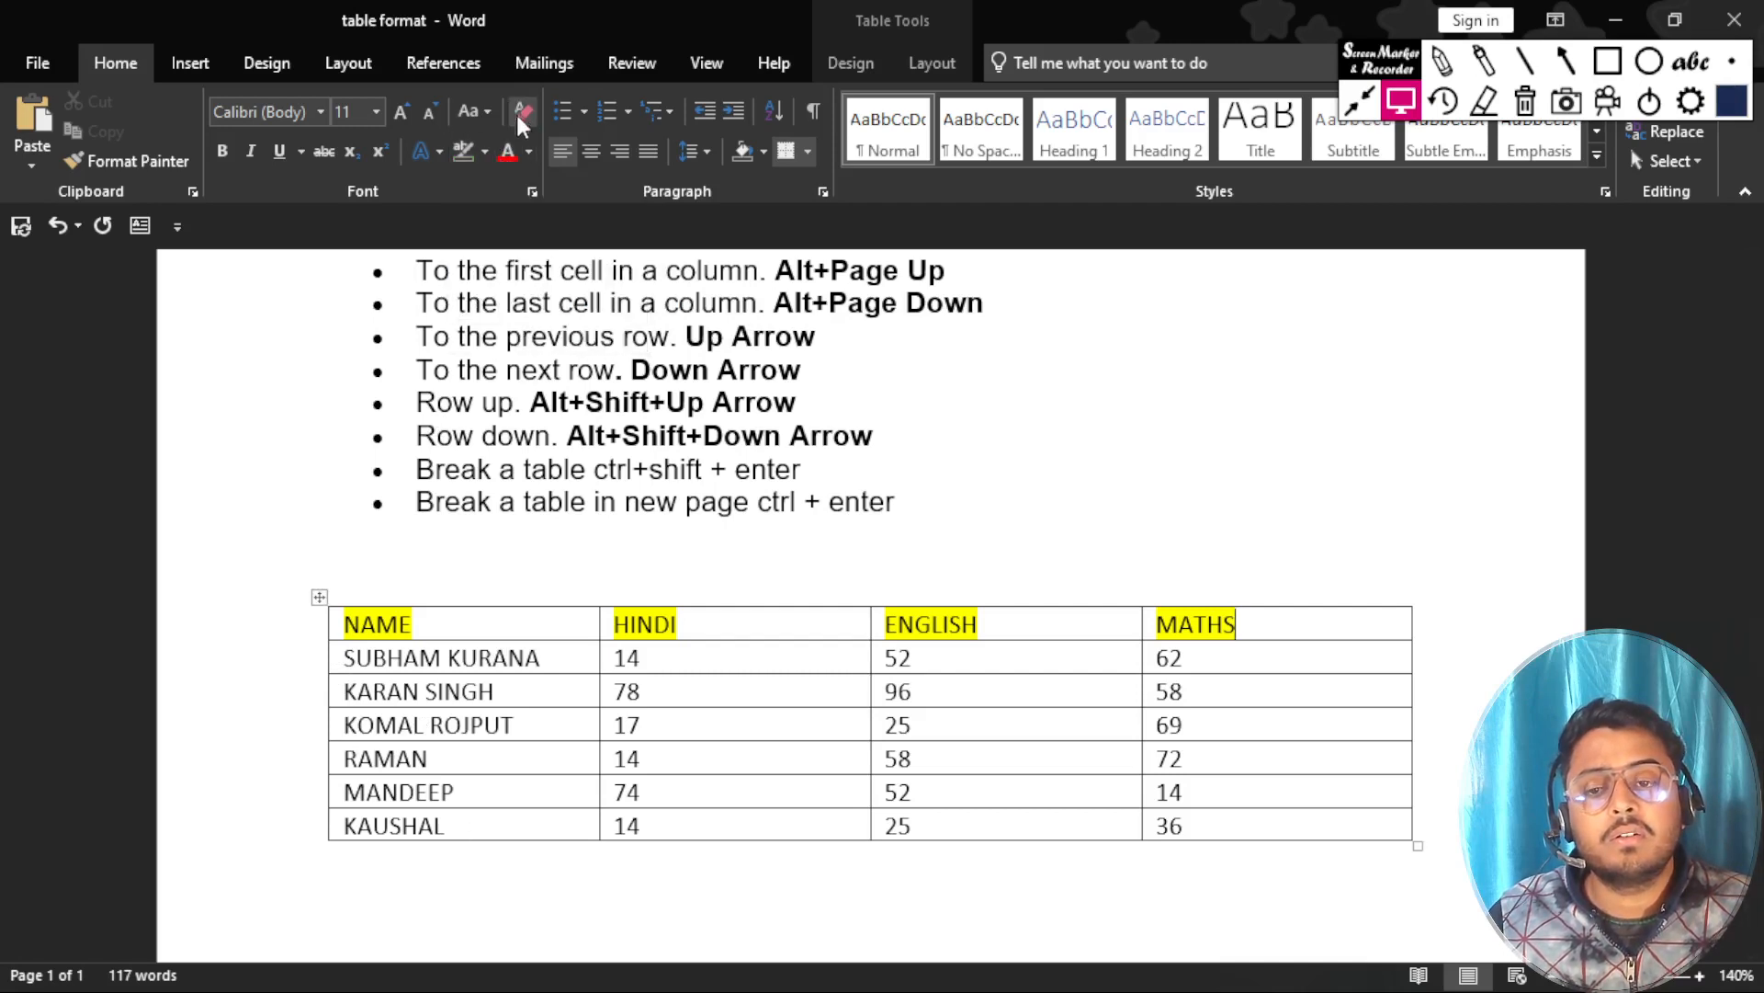
Highlight the text of the fourth student's whole row in purple.
left_click_drag(338, 764, 1200, 751)
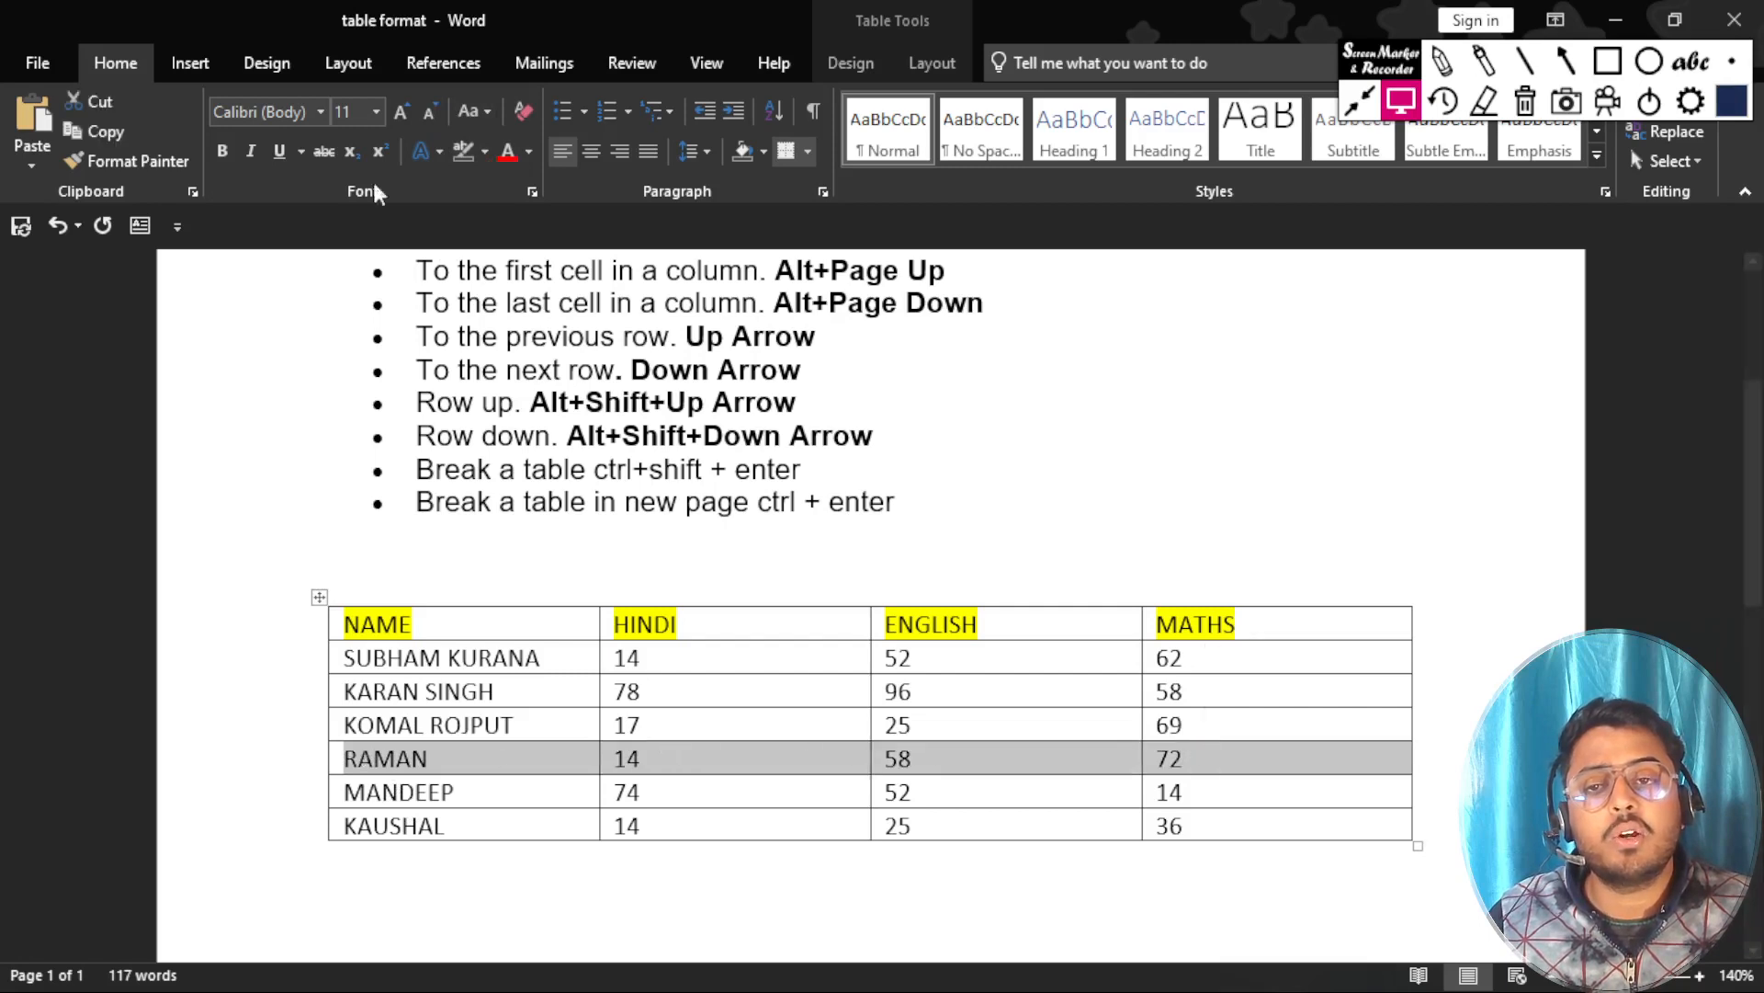
left_click(530, 158)
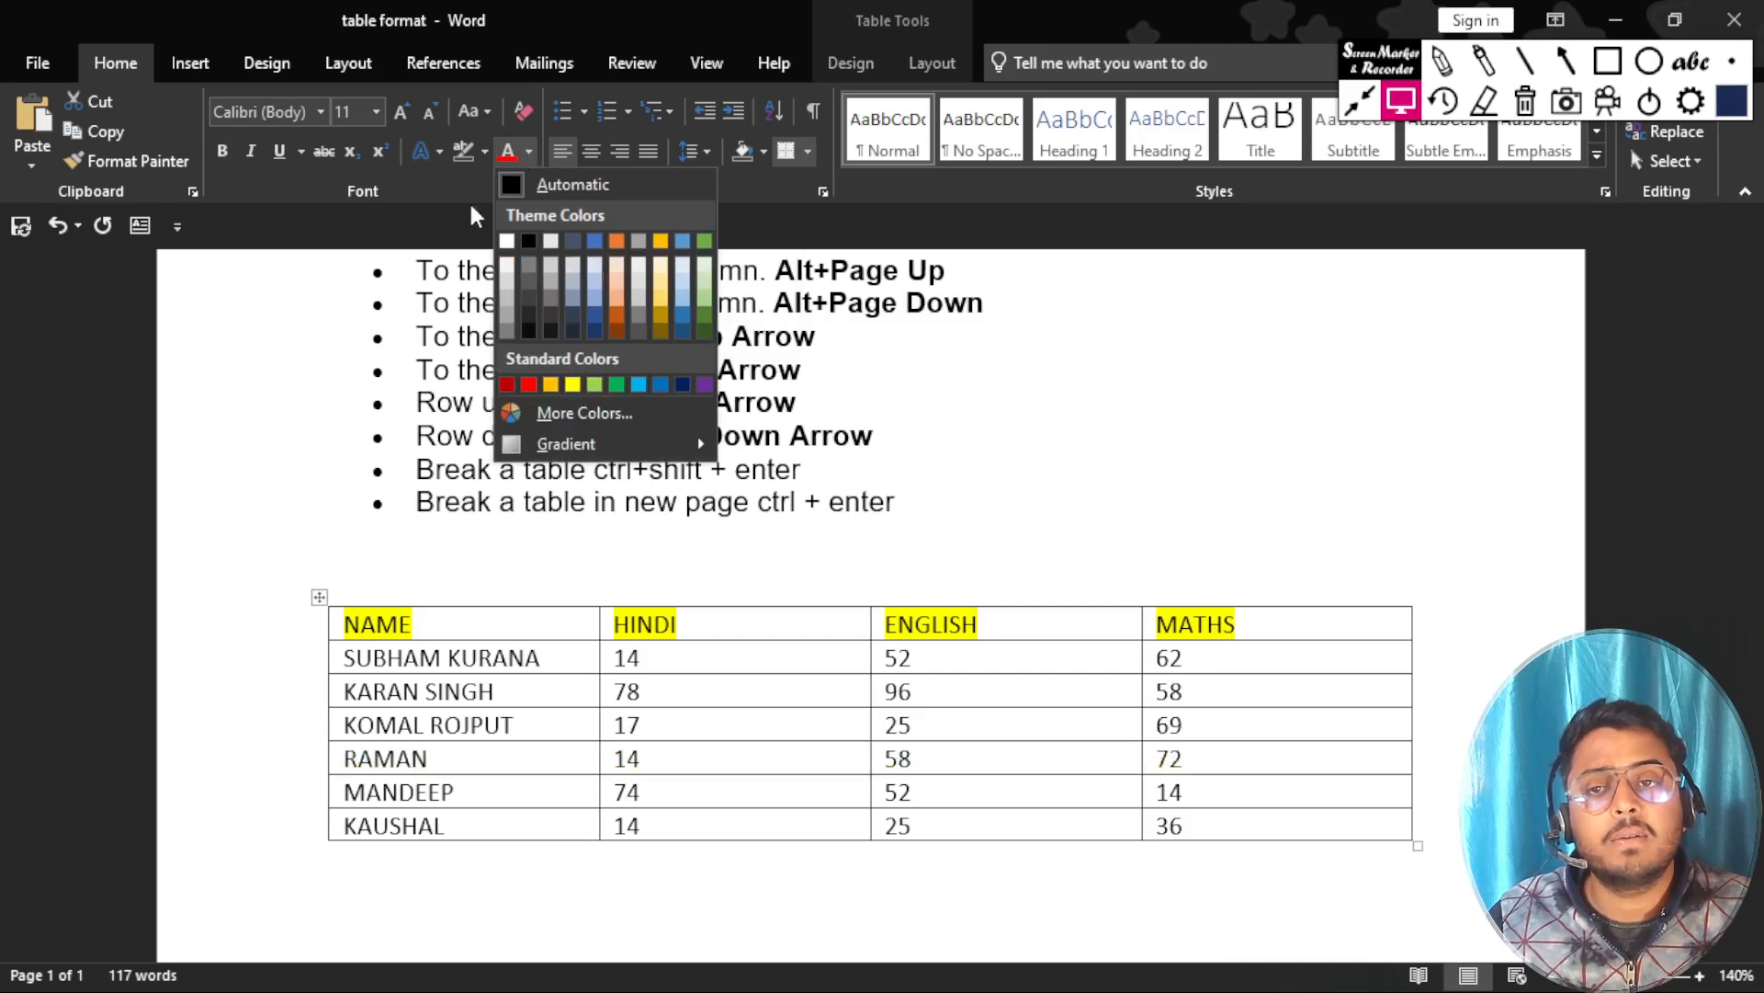
left_click(484, 155)
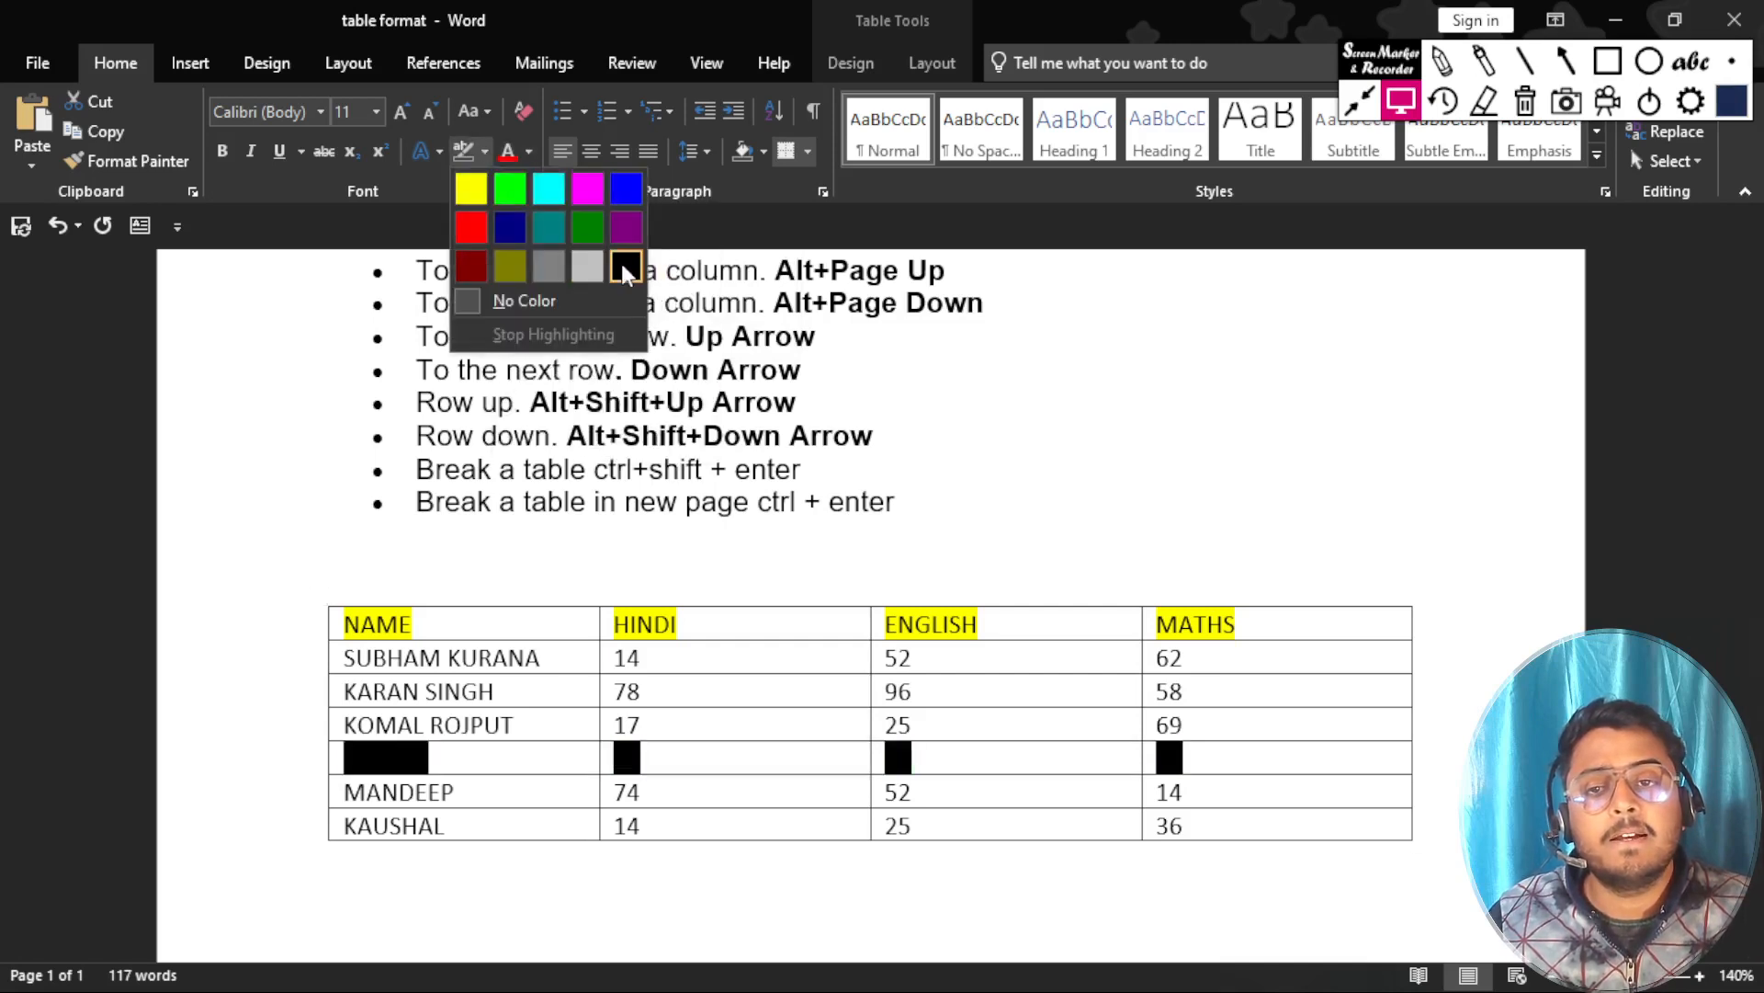
left_click(627, 226)
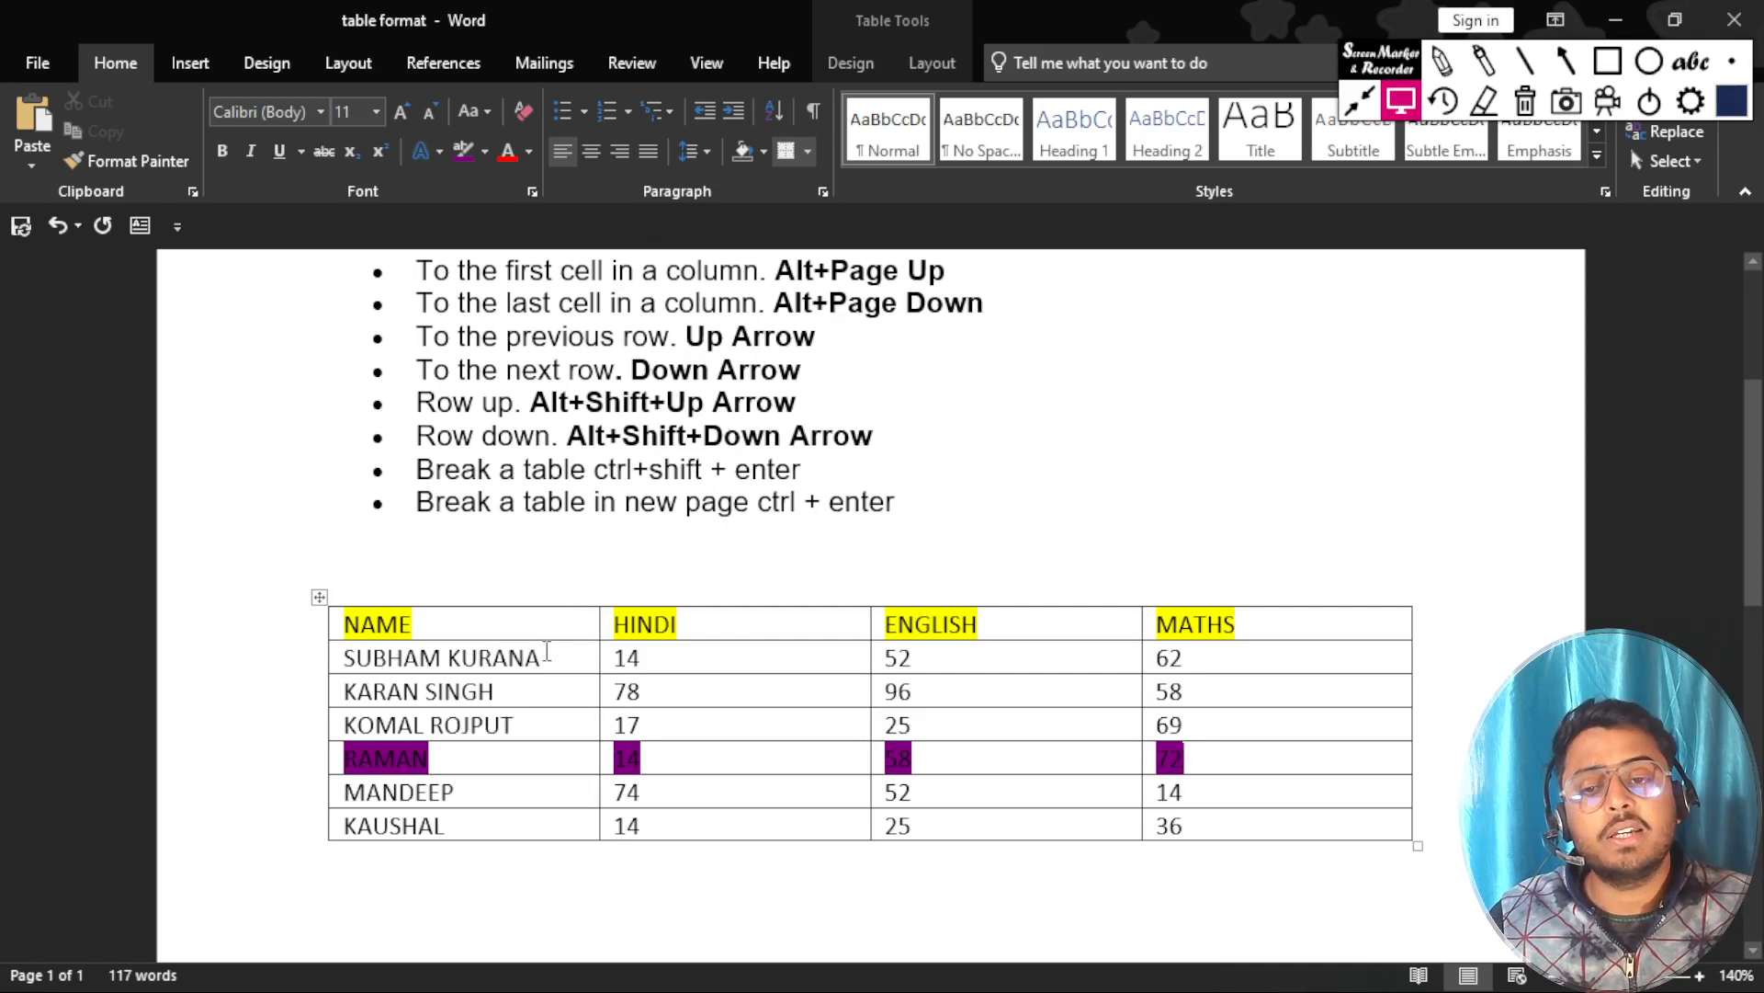
Make the first student's name bold and widen the NAME column by moving its border towards HINDI.
left_click_drag(542, 659, 304, 658)
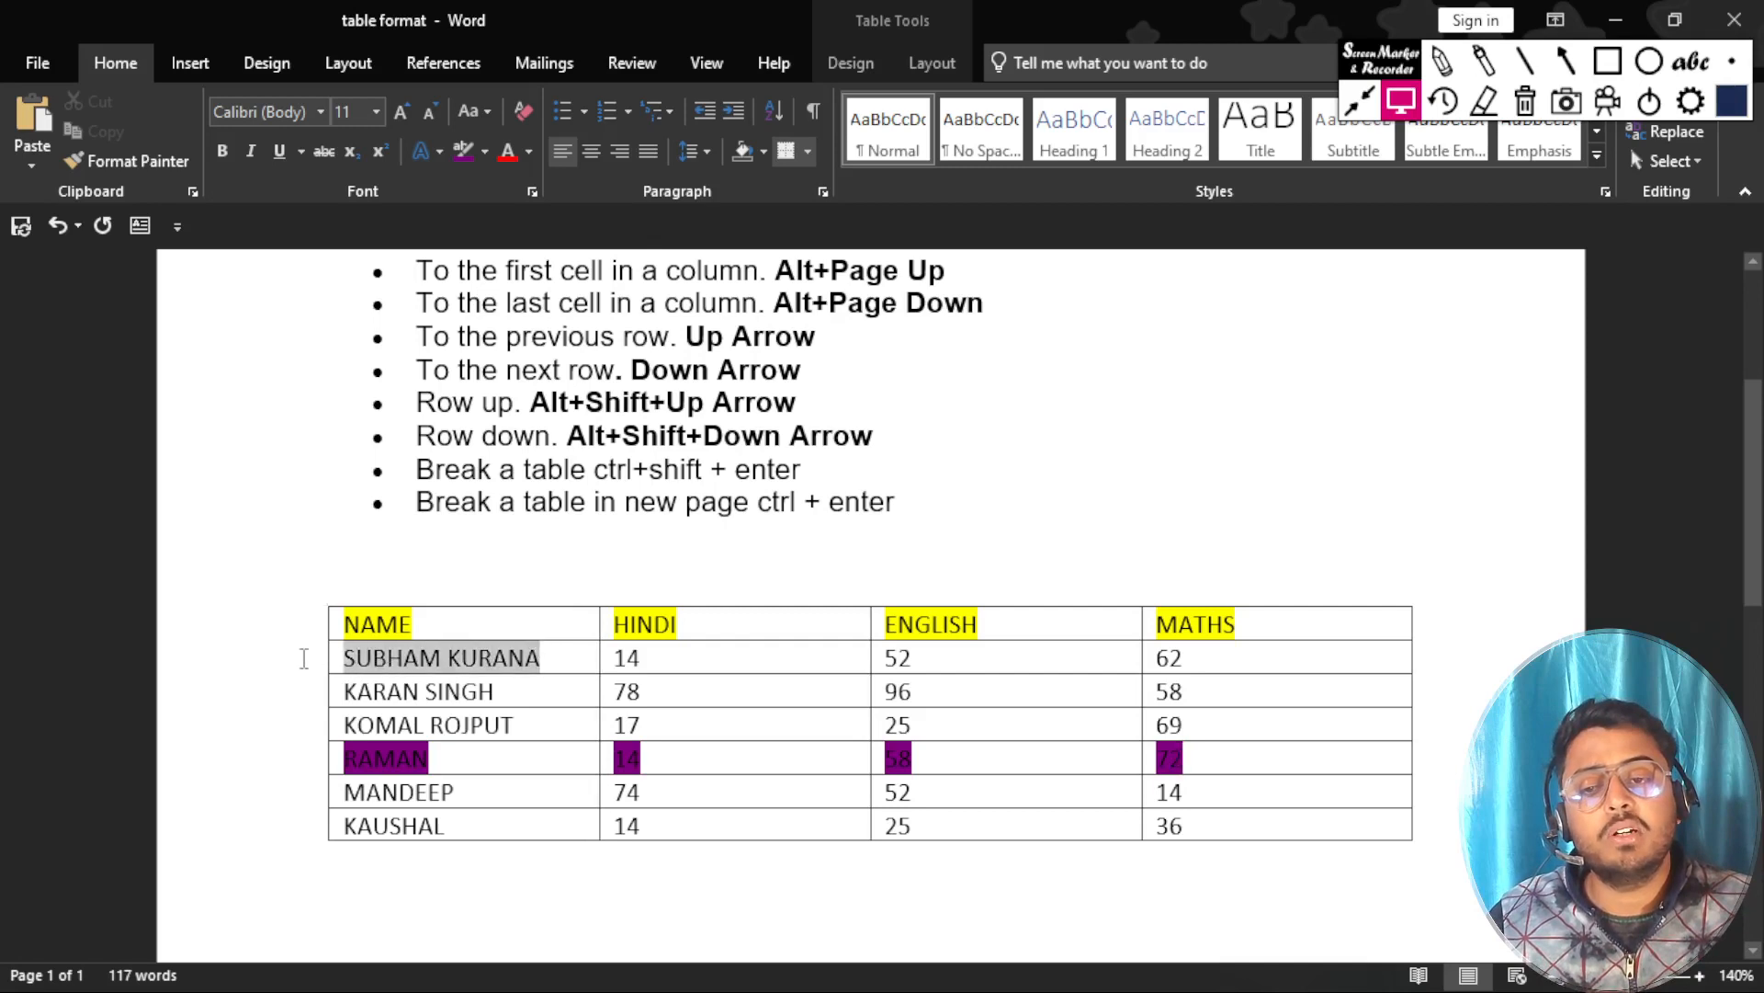
left_click(222, 153)
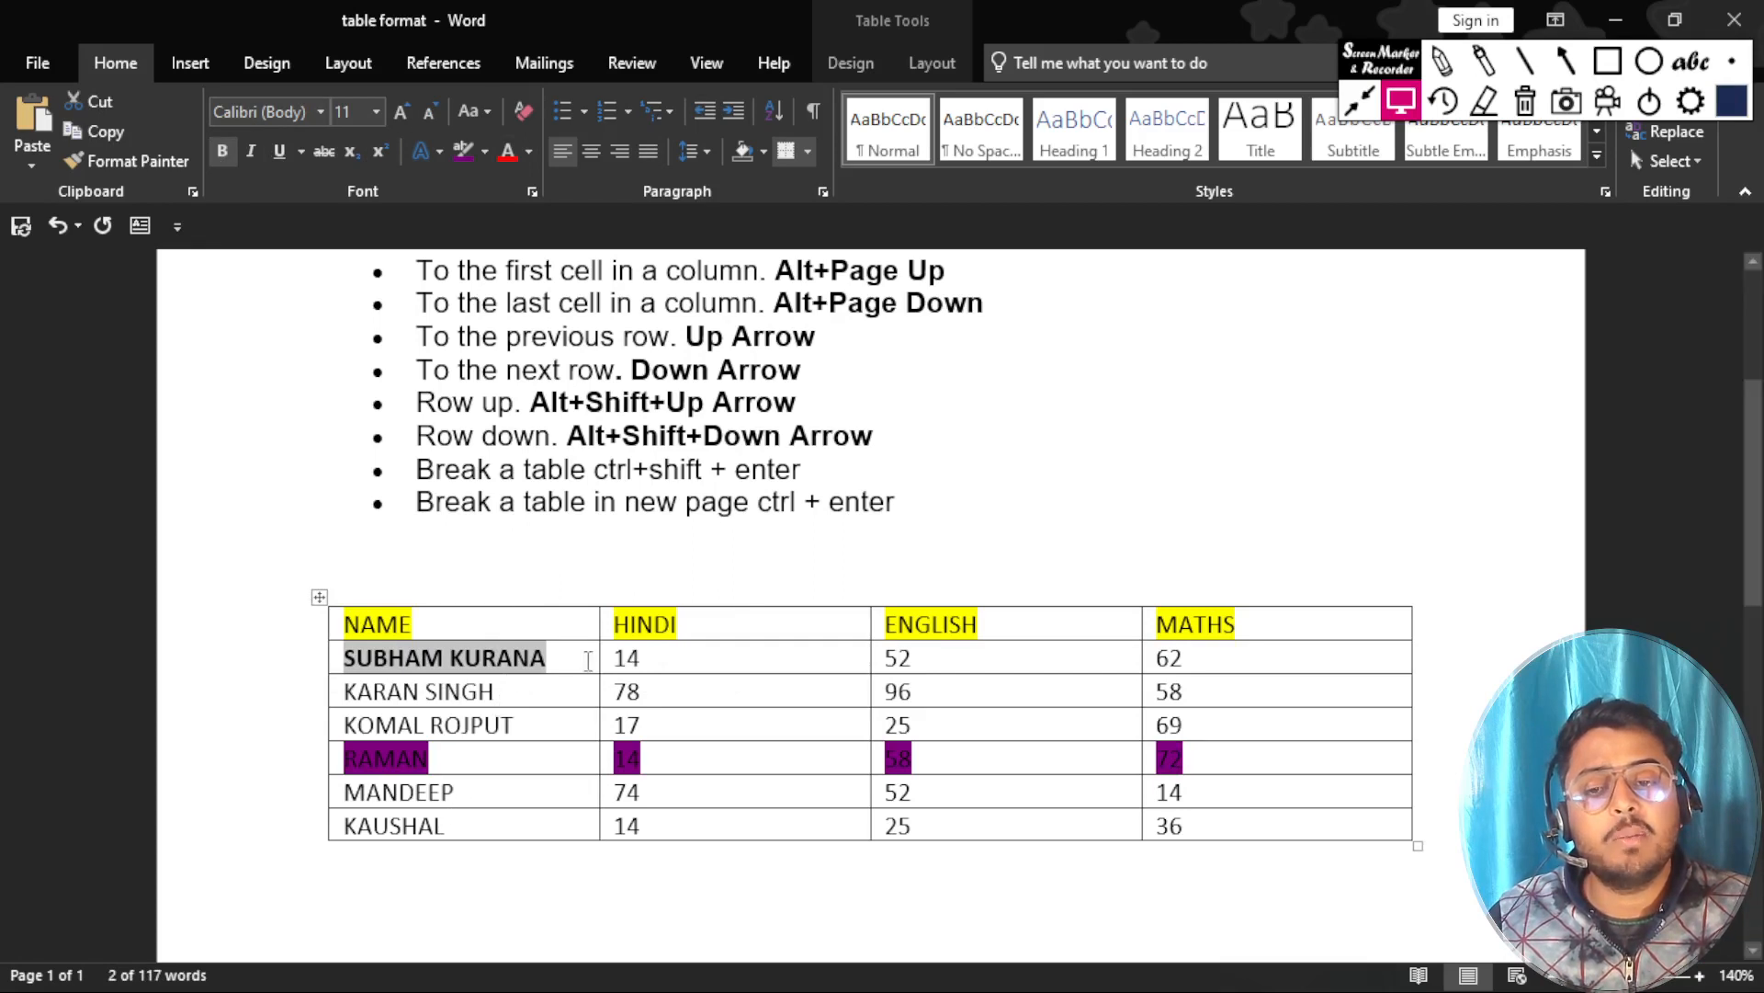
left_click_drag(597, 615, 721, 624)
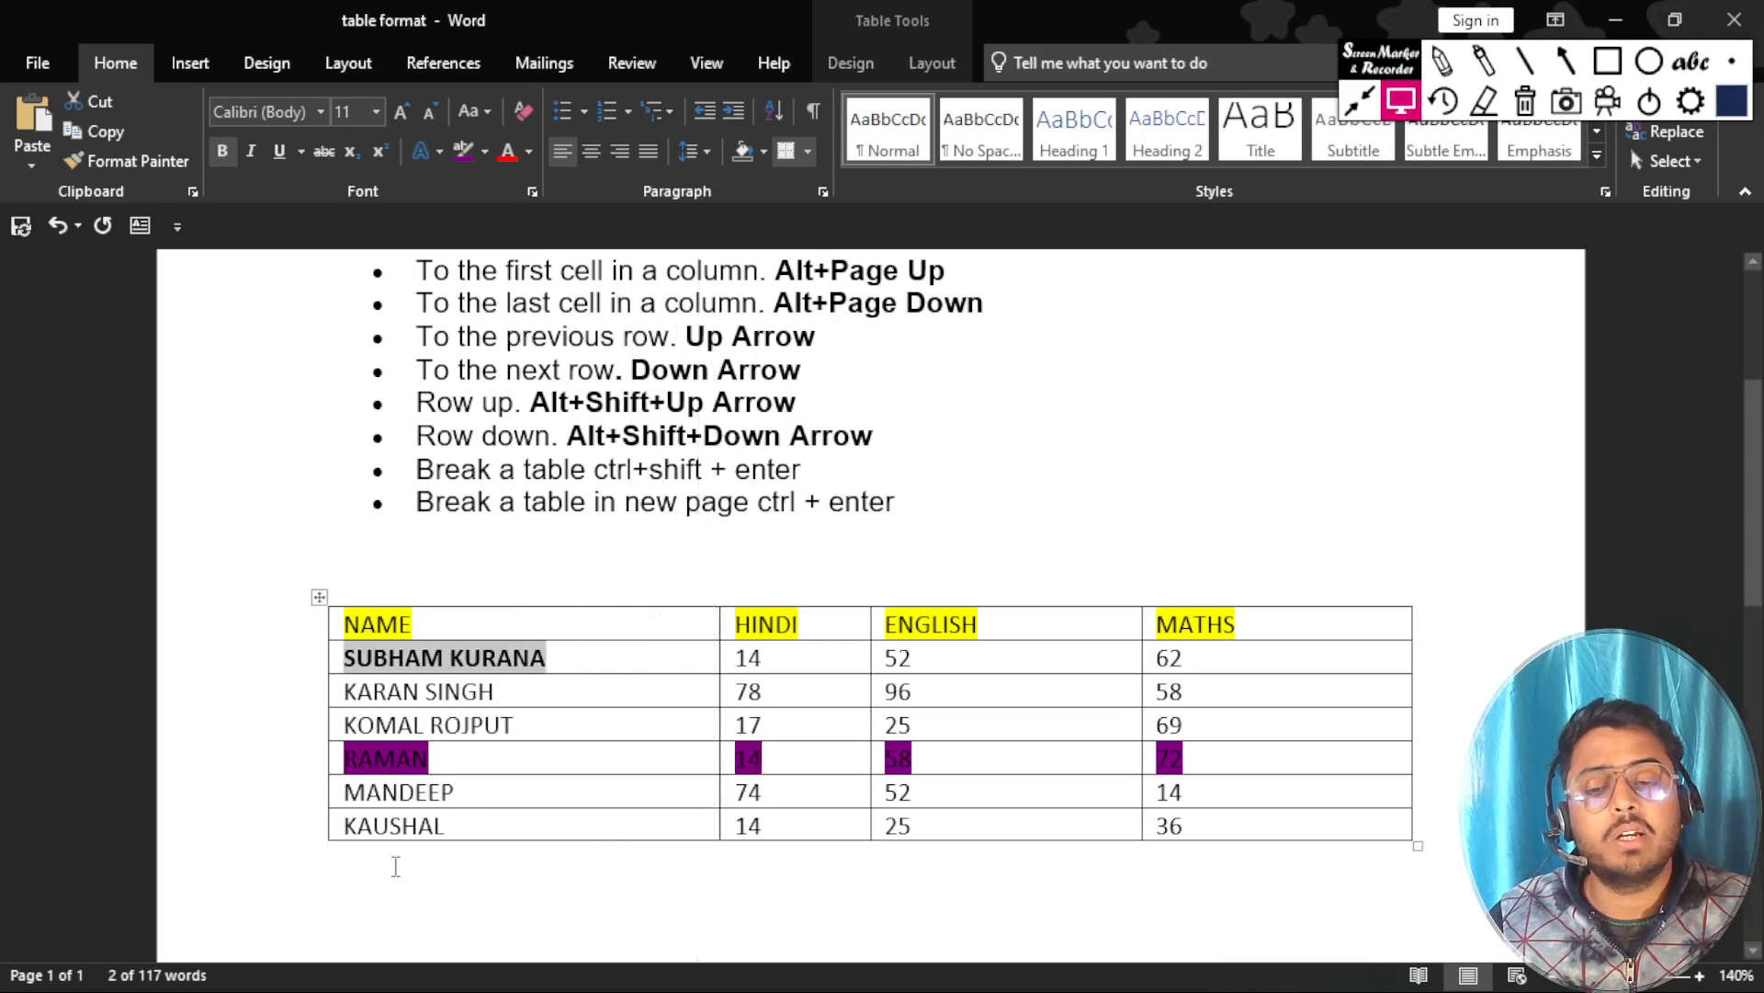
Center the fifth student's name and the third student's name within their cells in the NAME column.
left_click(451, 796)
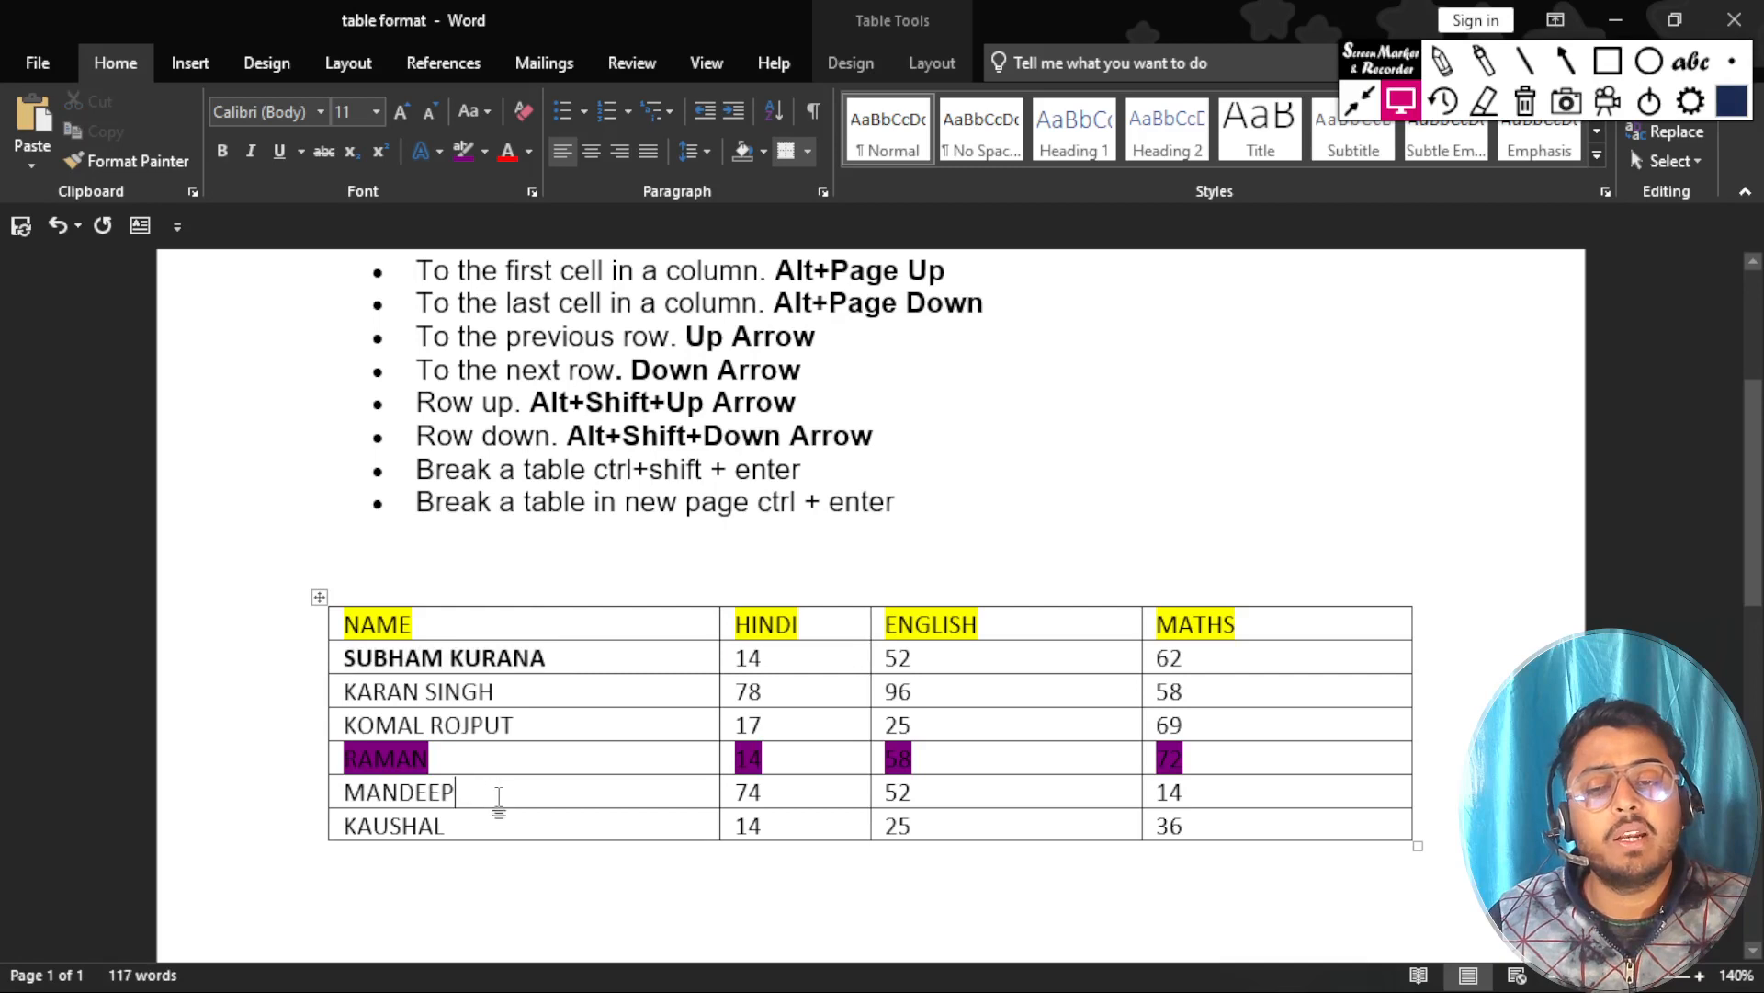
left_click(591, 152)
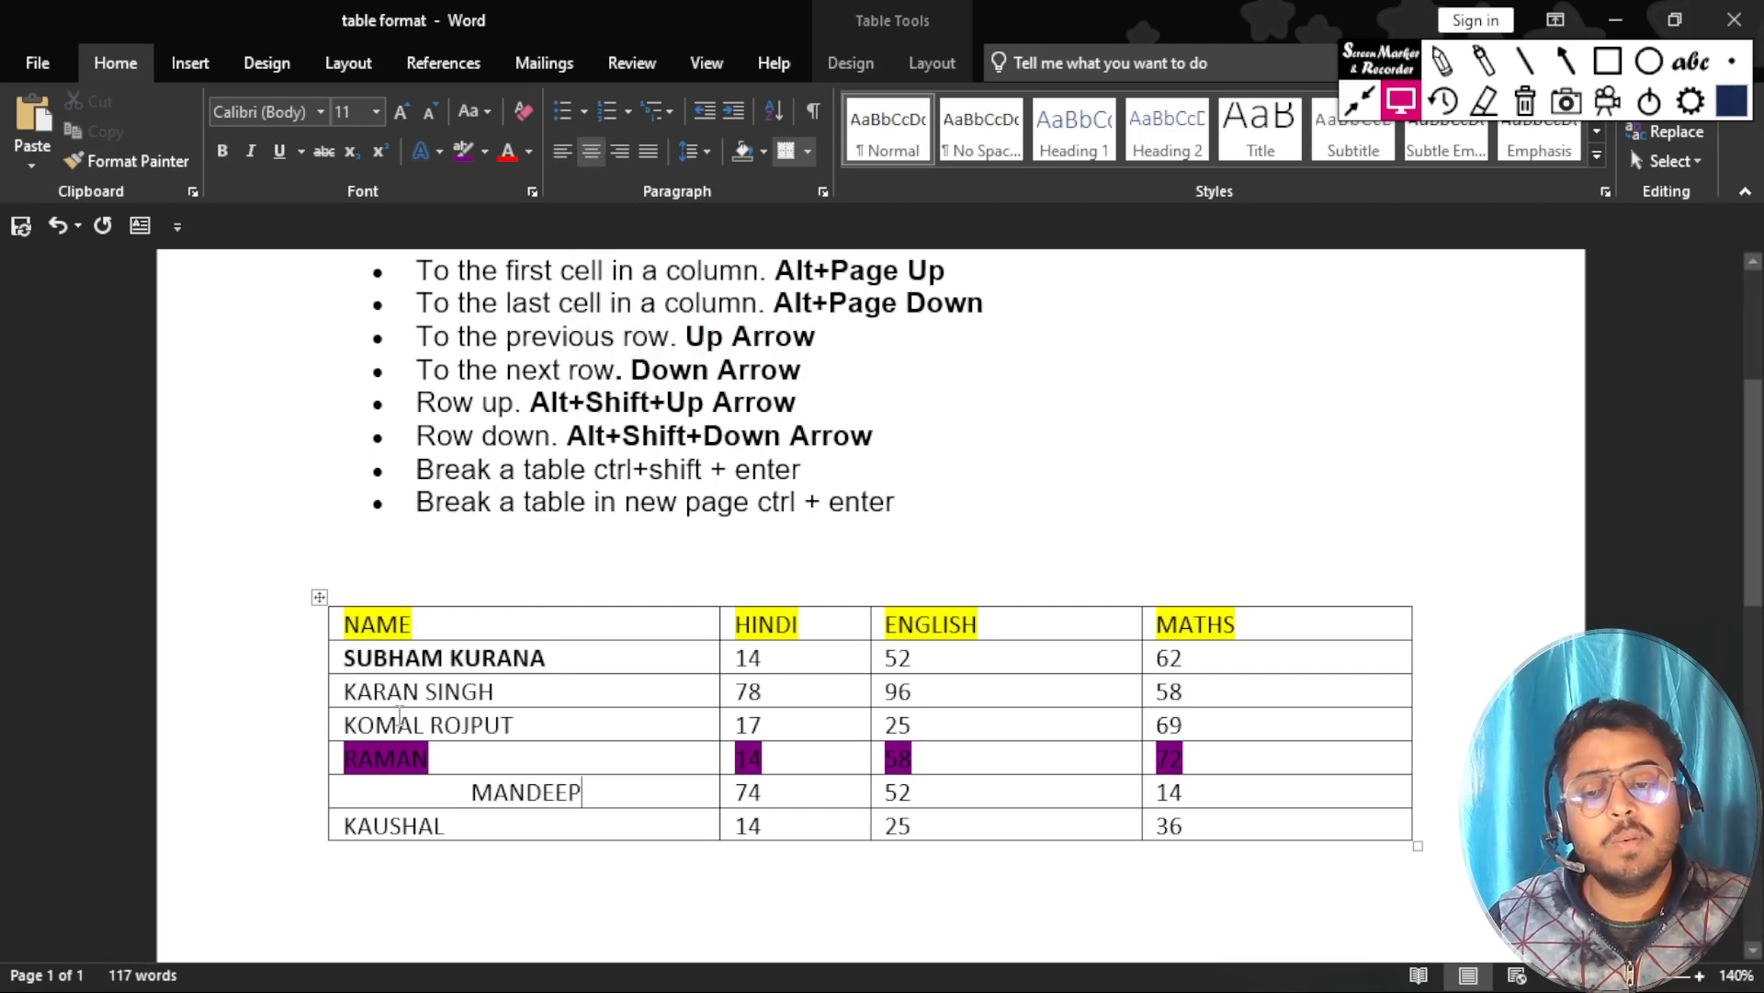
left_click(400, 718)
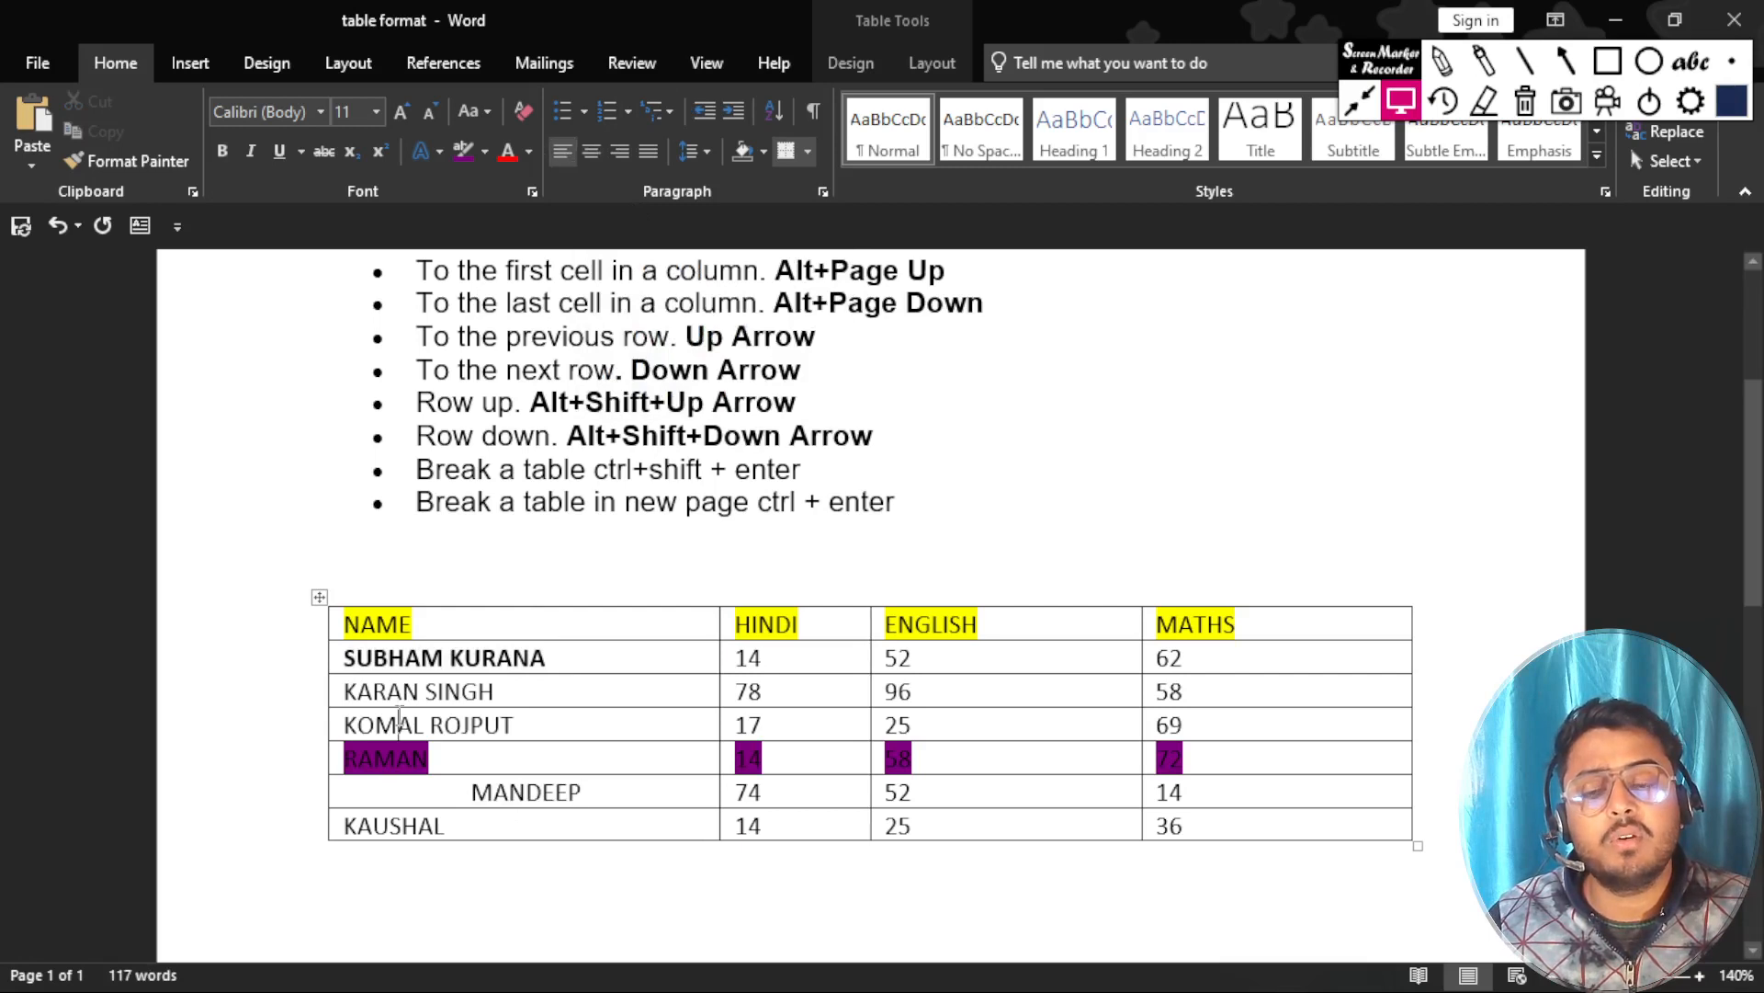
left_click(593, 153)
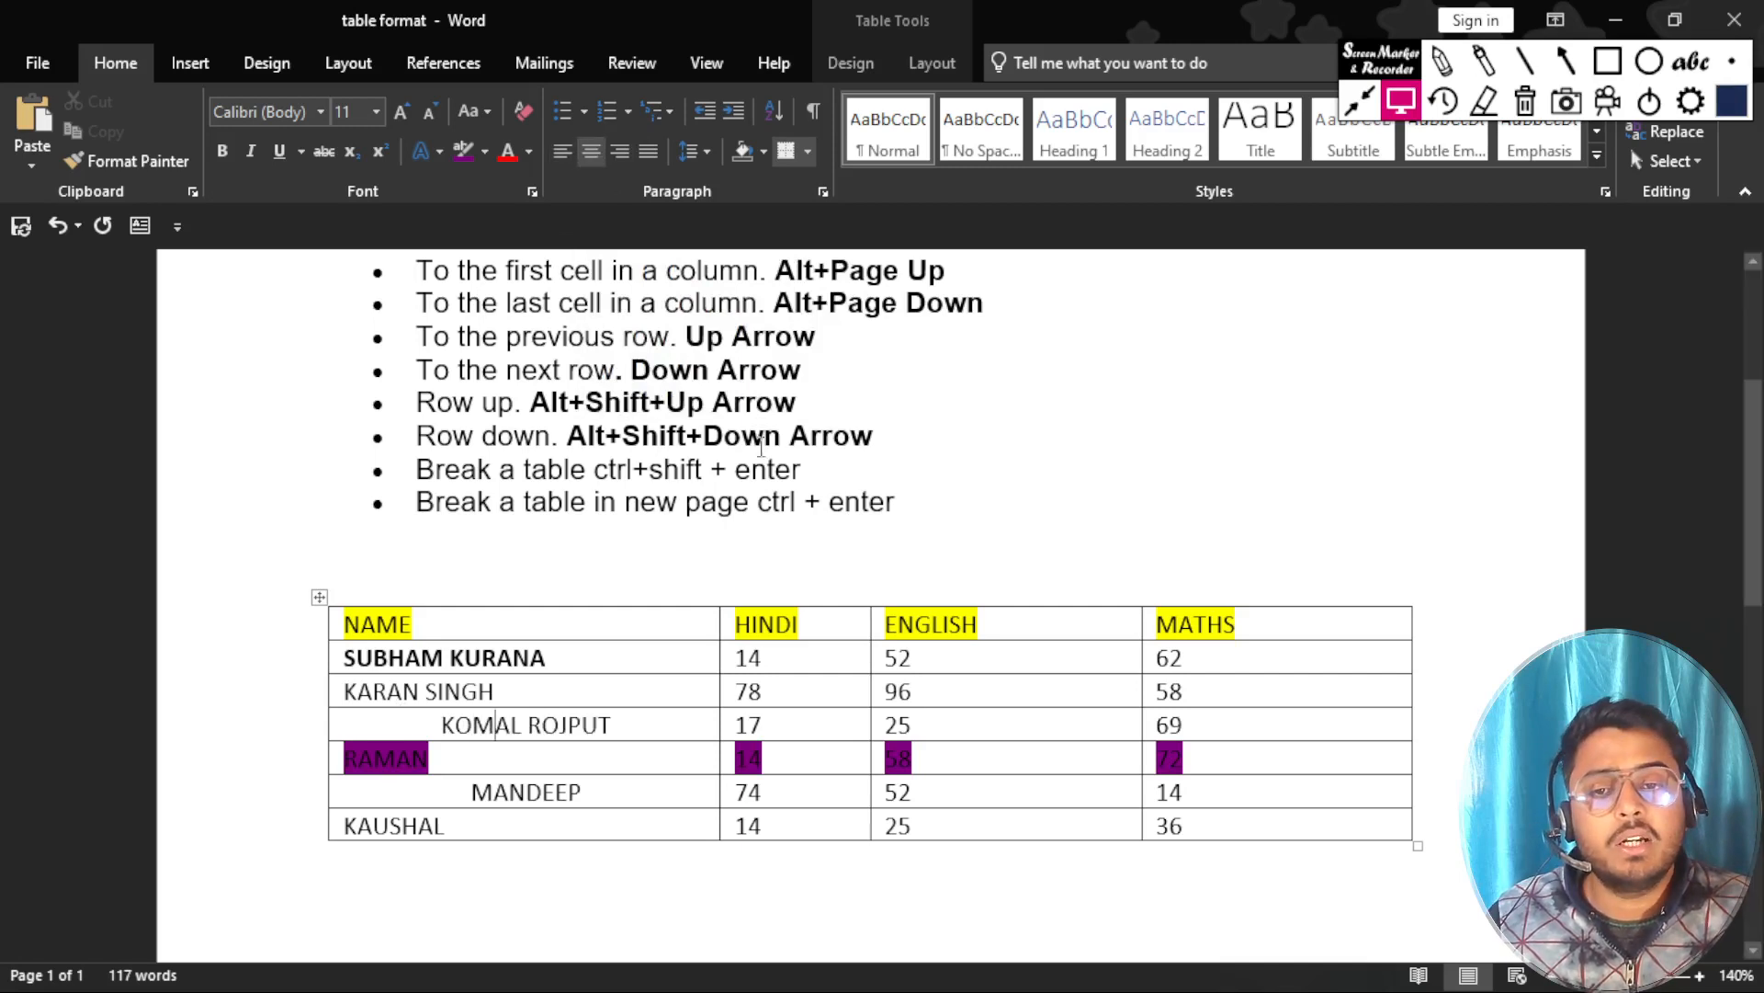
scroll(550, 720, "up", 2)
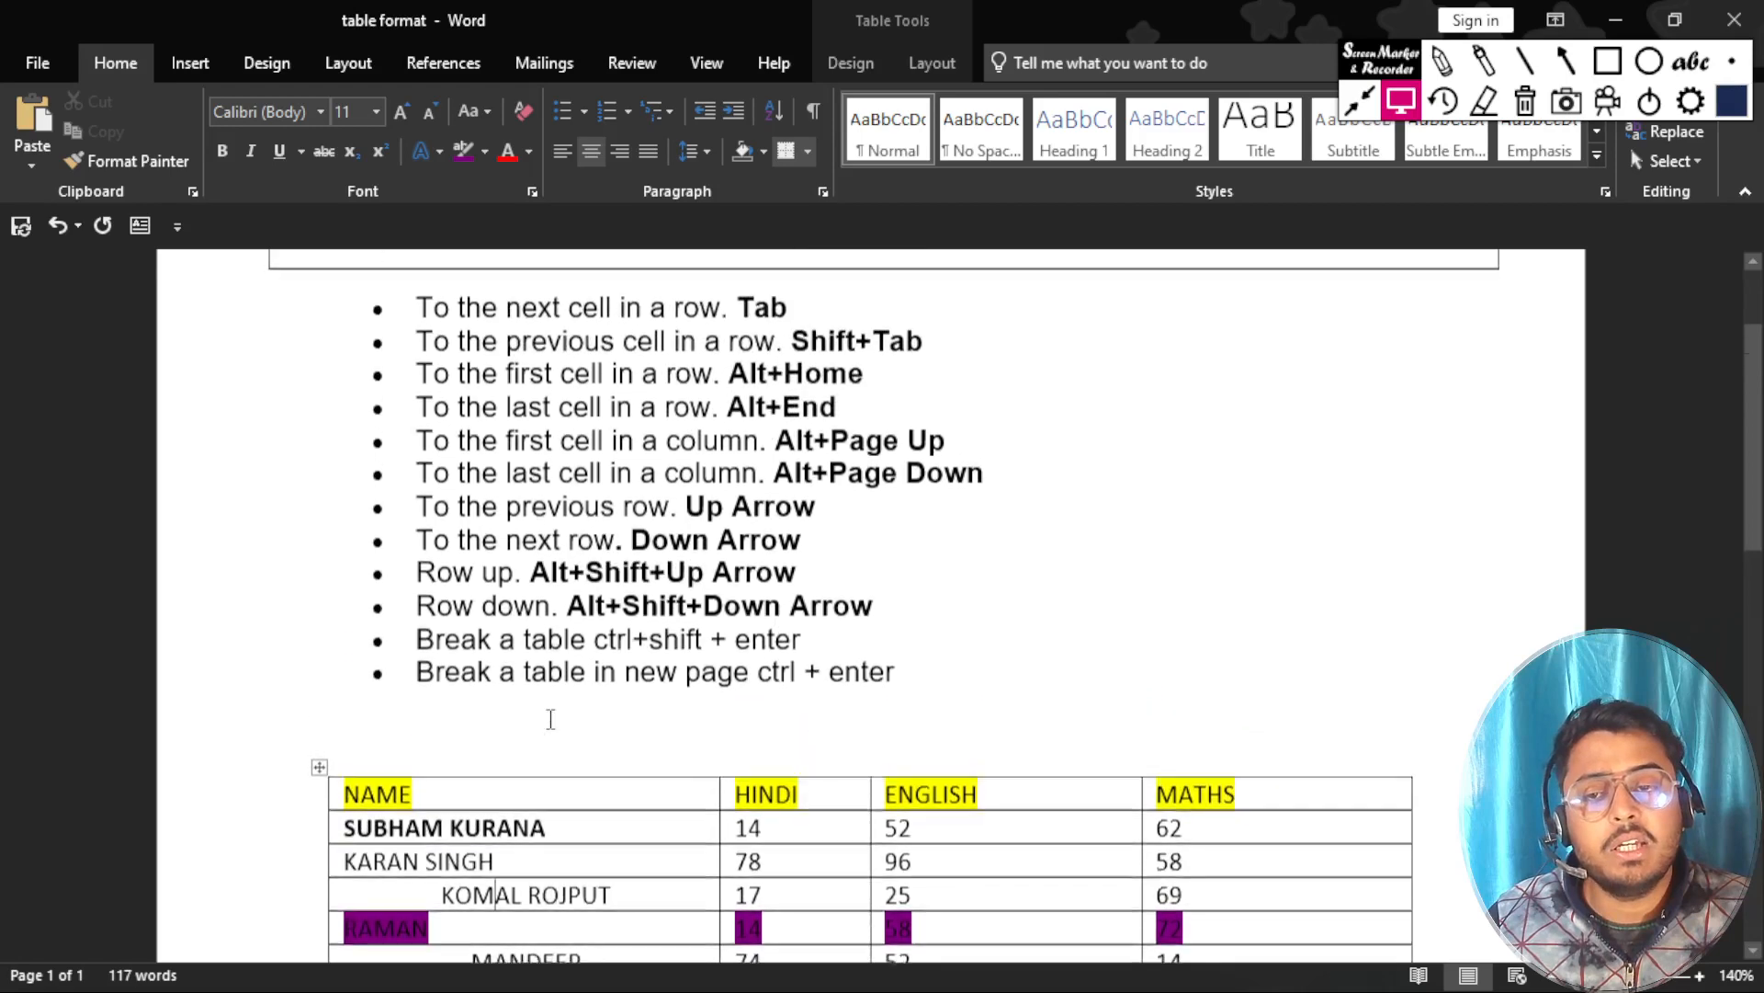
scroll(549, 719, "down", 2)
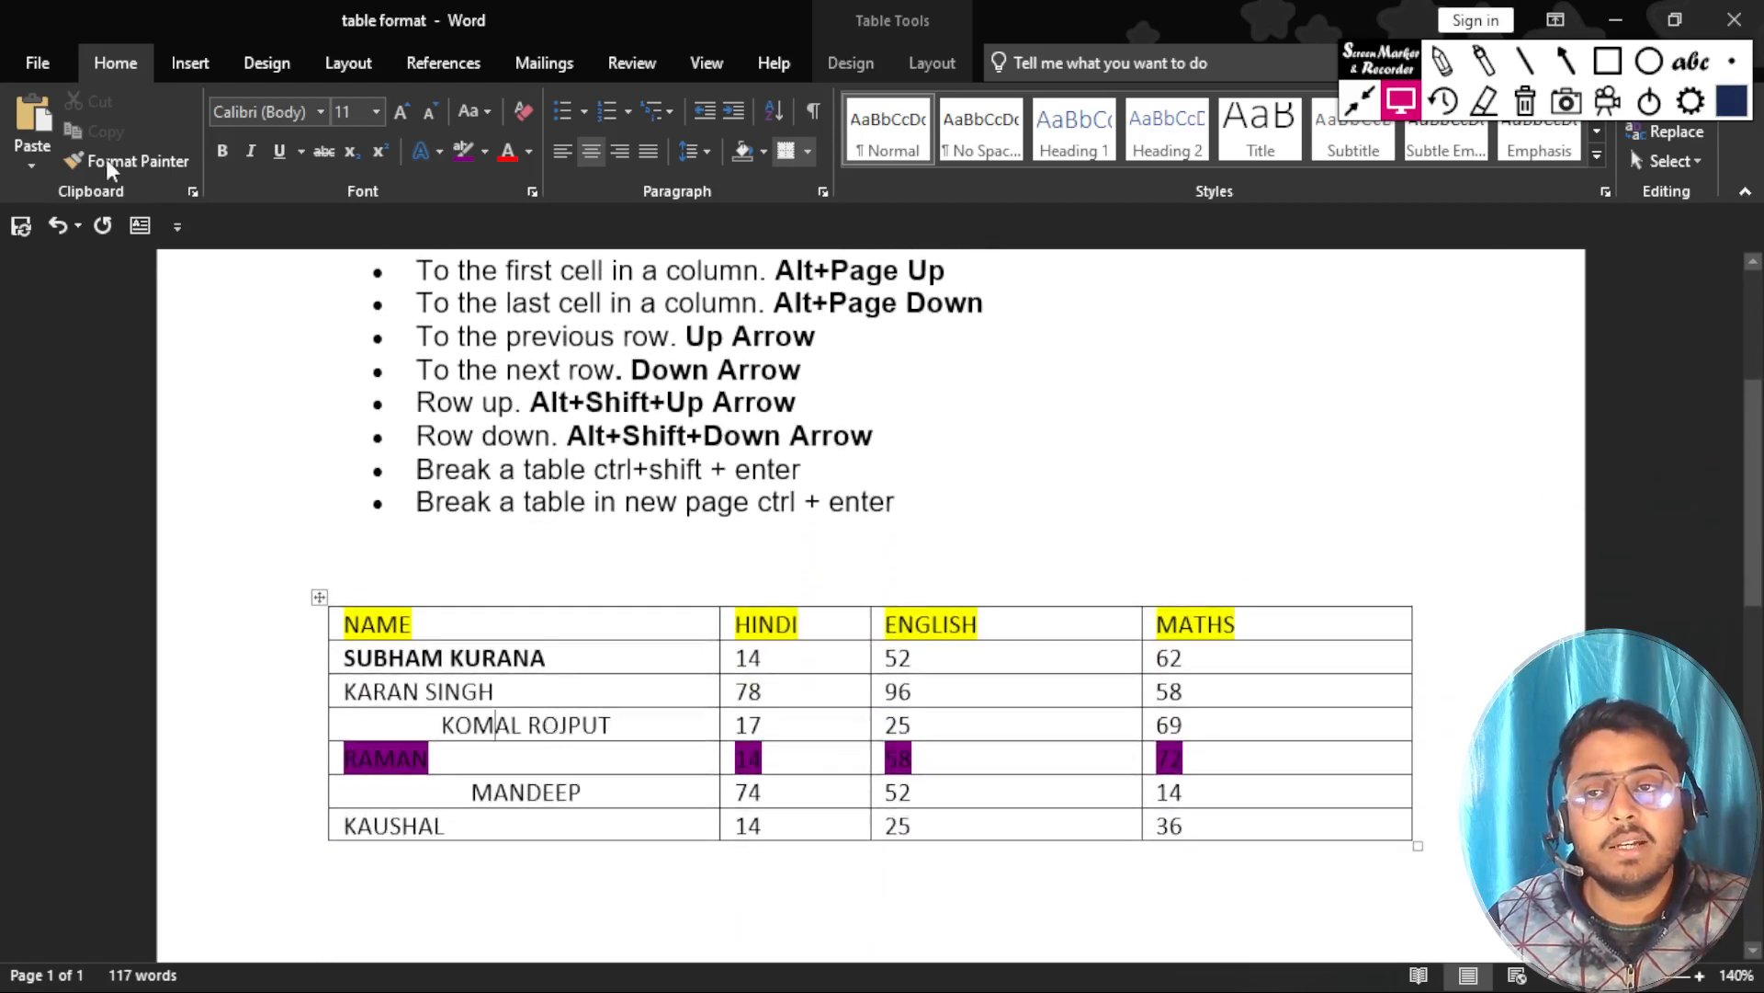
left_click(190, 64)
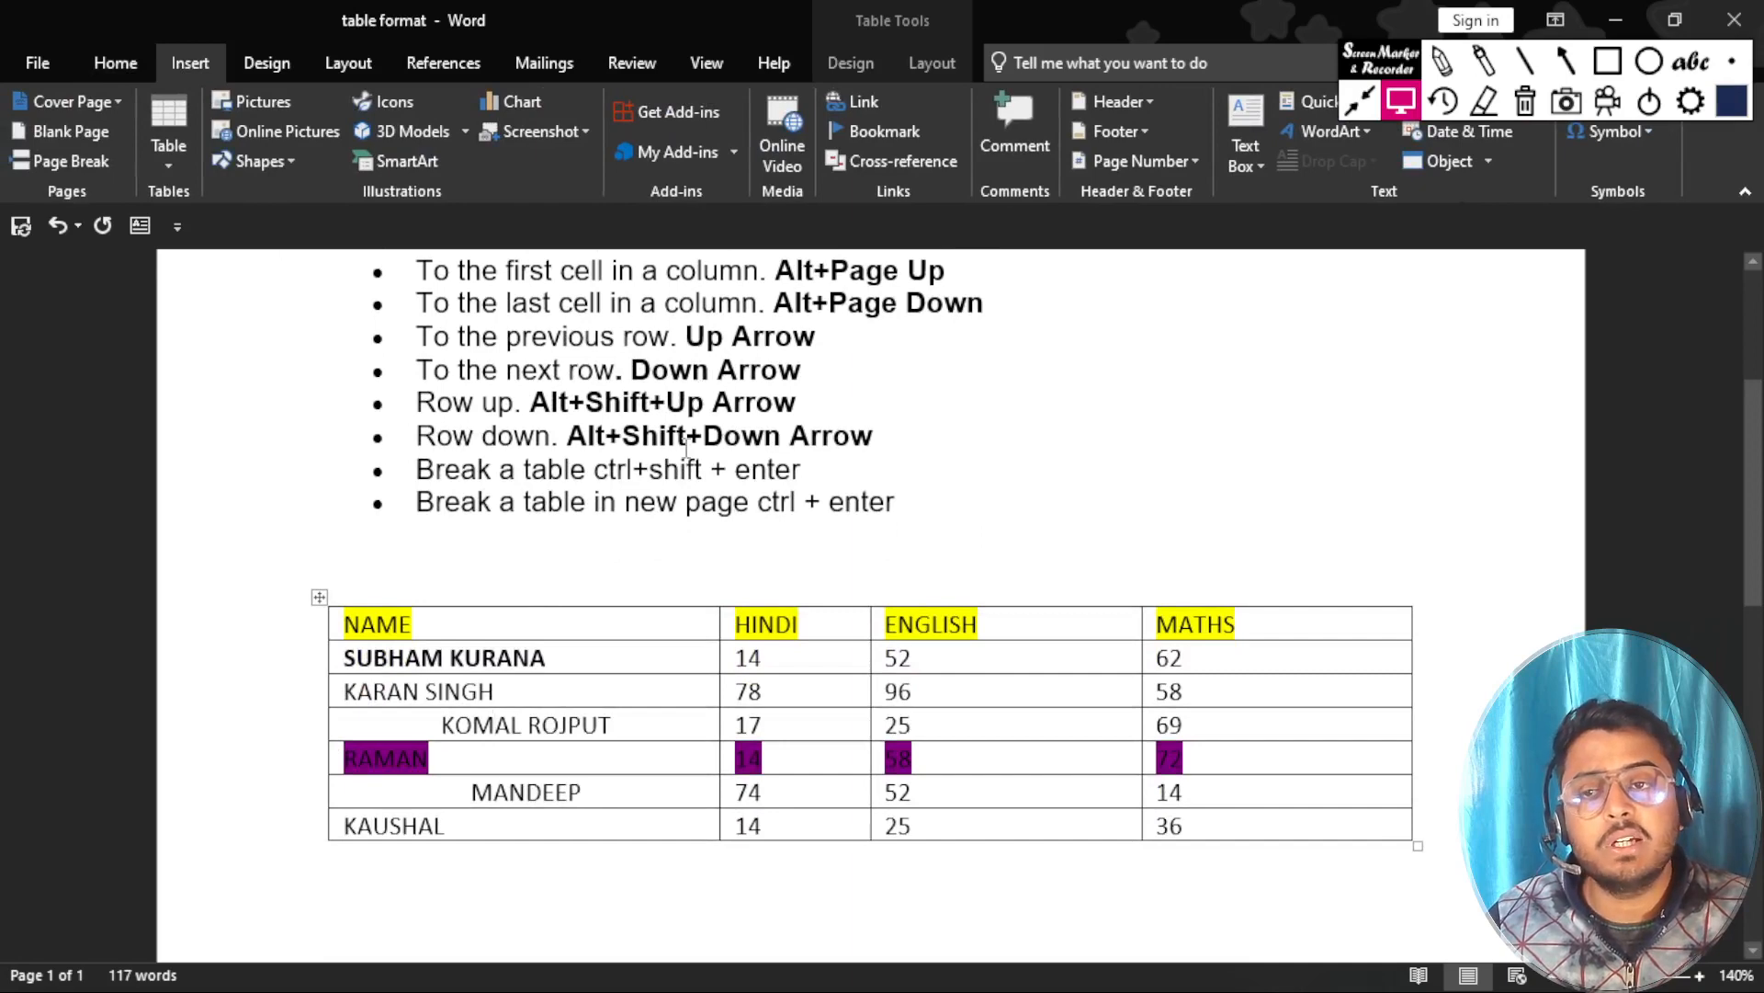
left_click_drag(1063, 815, 613, 803)
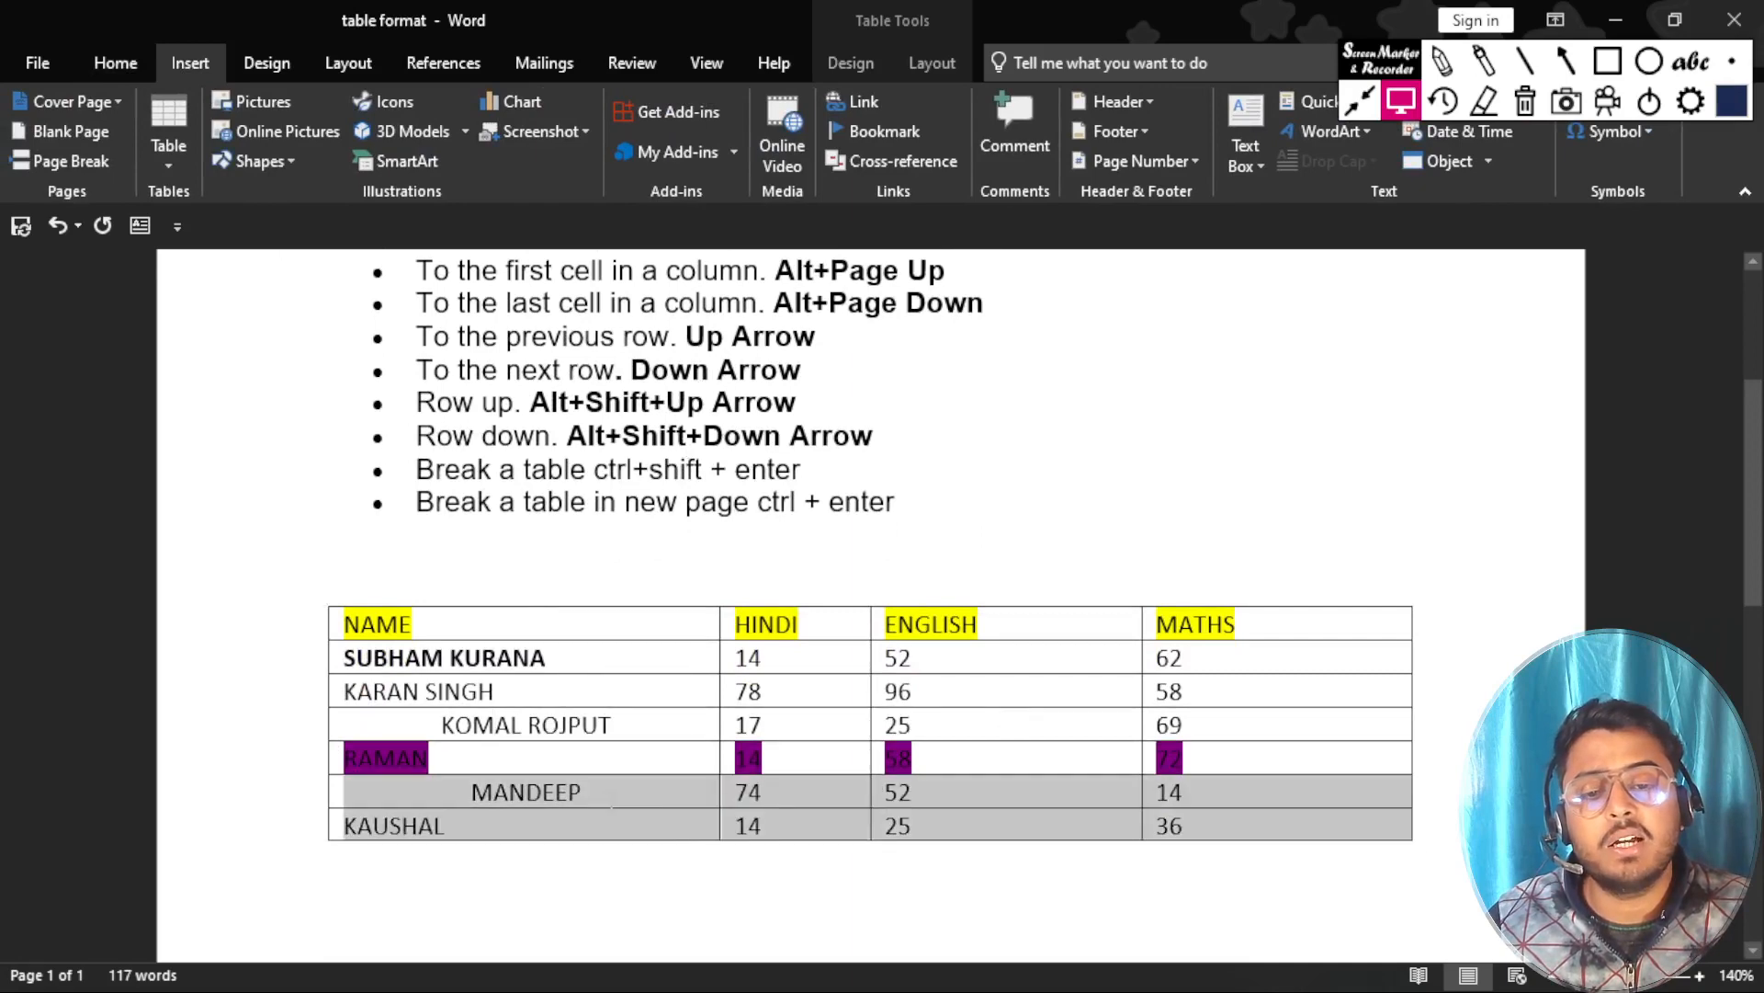
left_click_drag(475, 792, 454, 828)
left_click(454, 825)
key("ctrl+a")
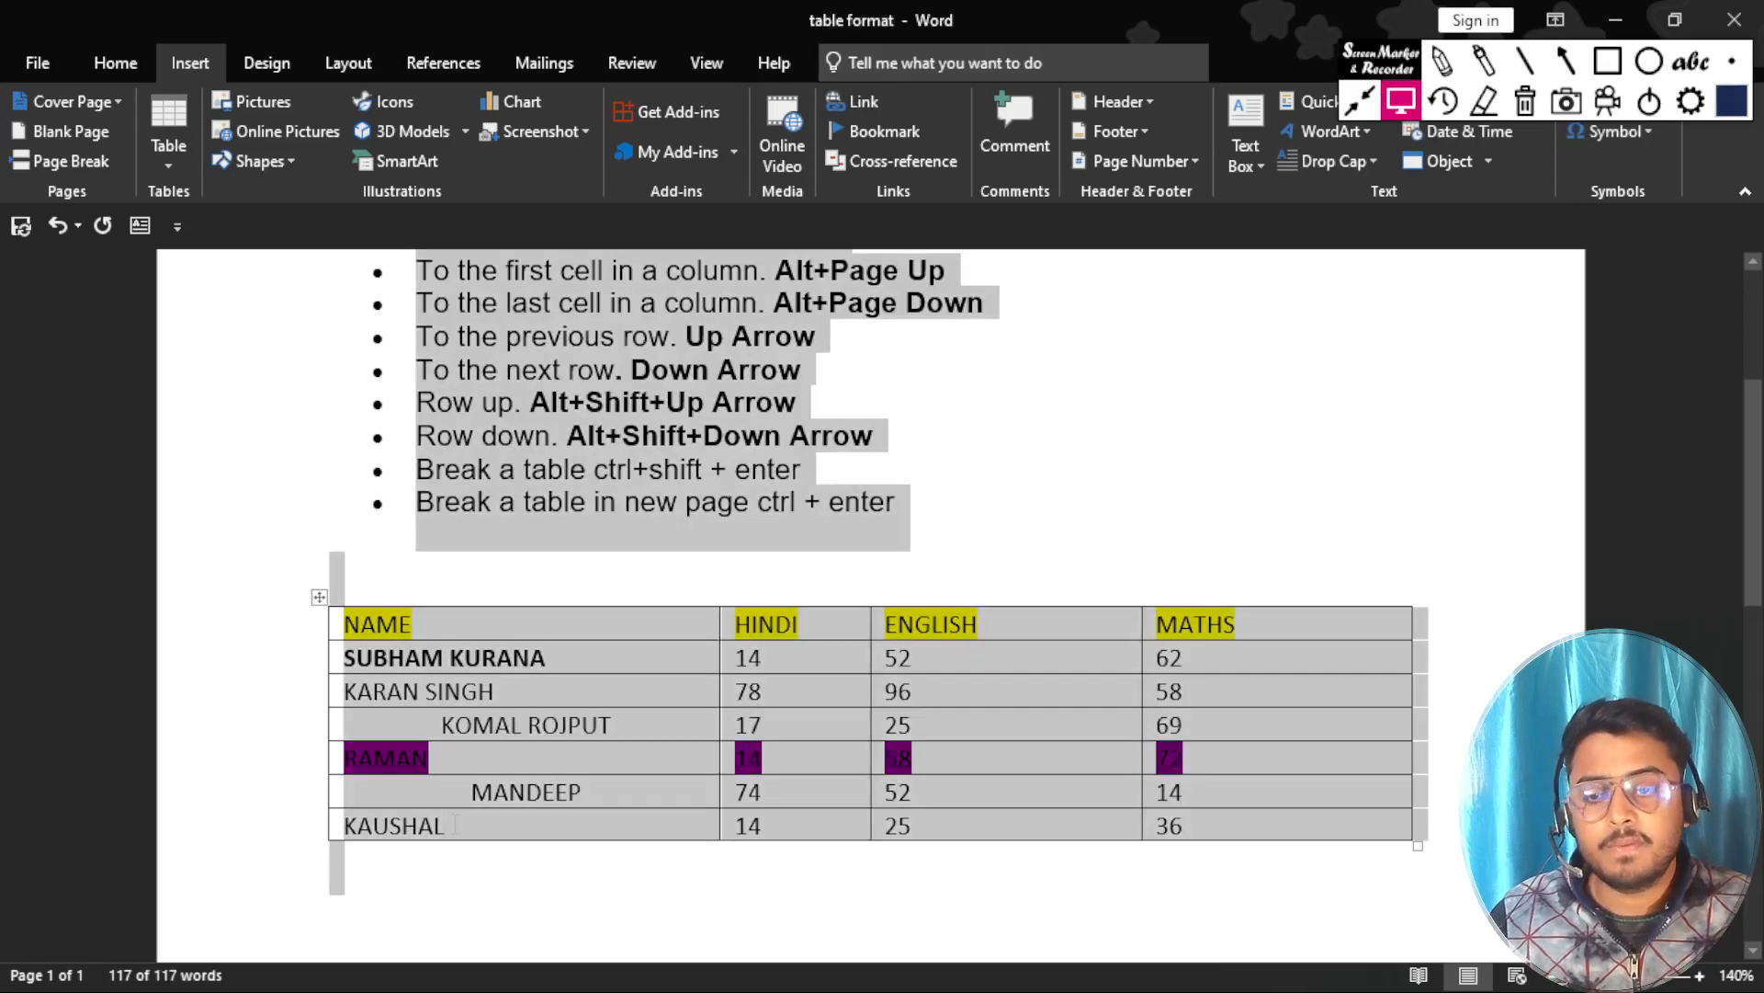
left_click(551, 853)
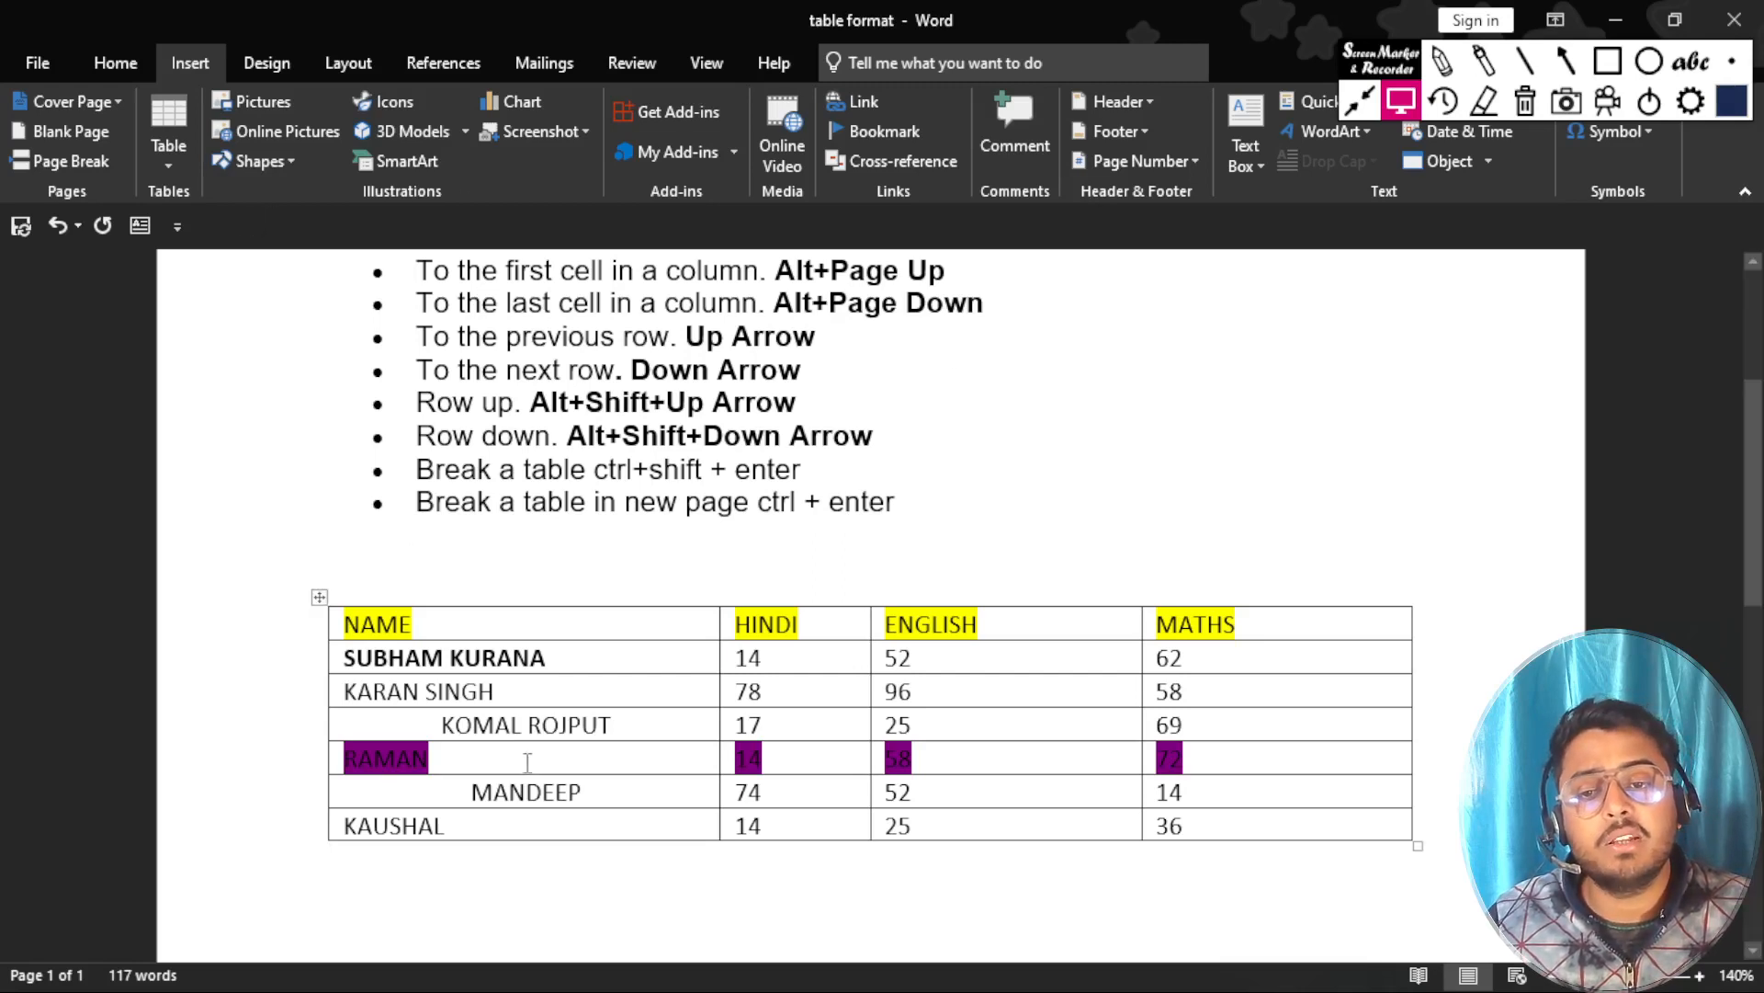
Place the cursor in the second student's name cell and view the table's design and layout tools.
left_click(568, 696)
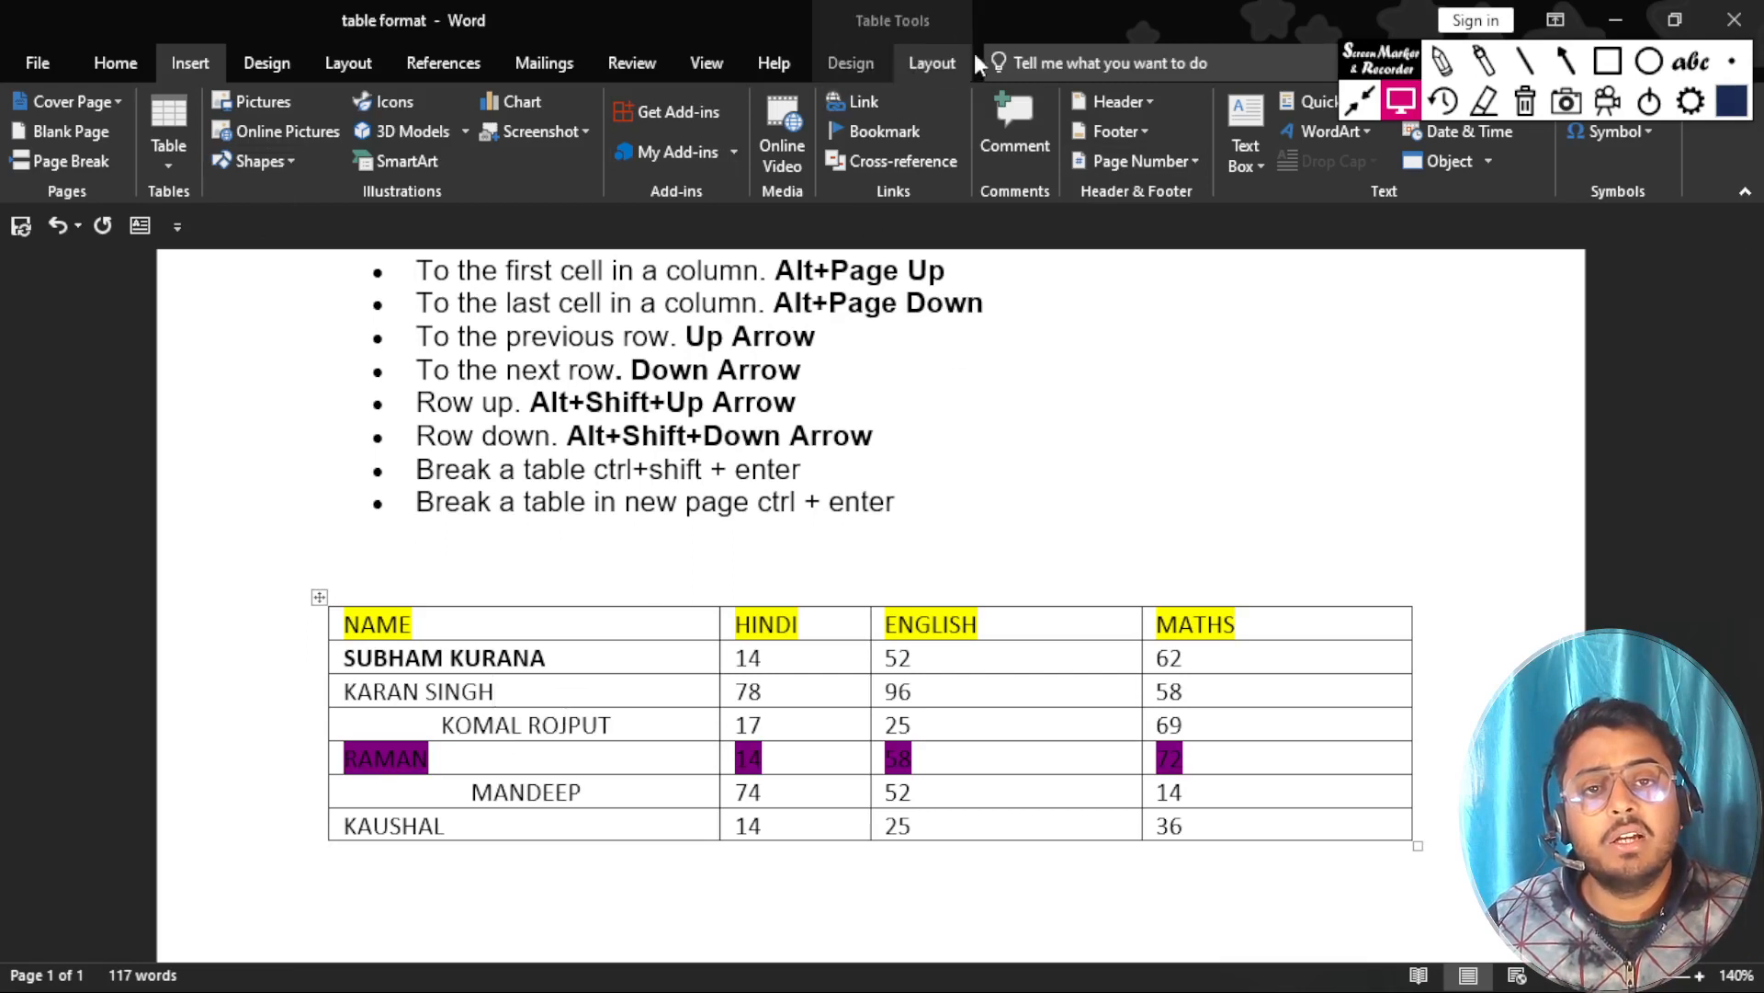
left_click(853, 68)
left_click(915, 64)
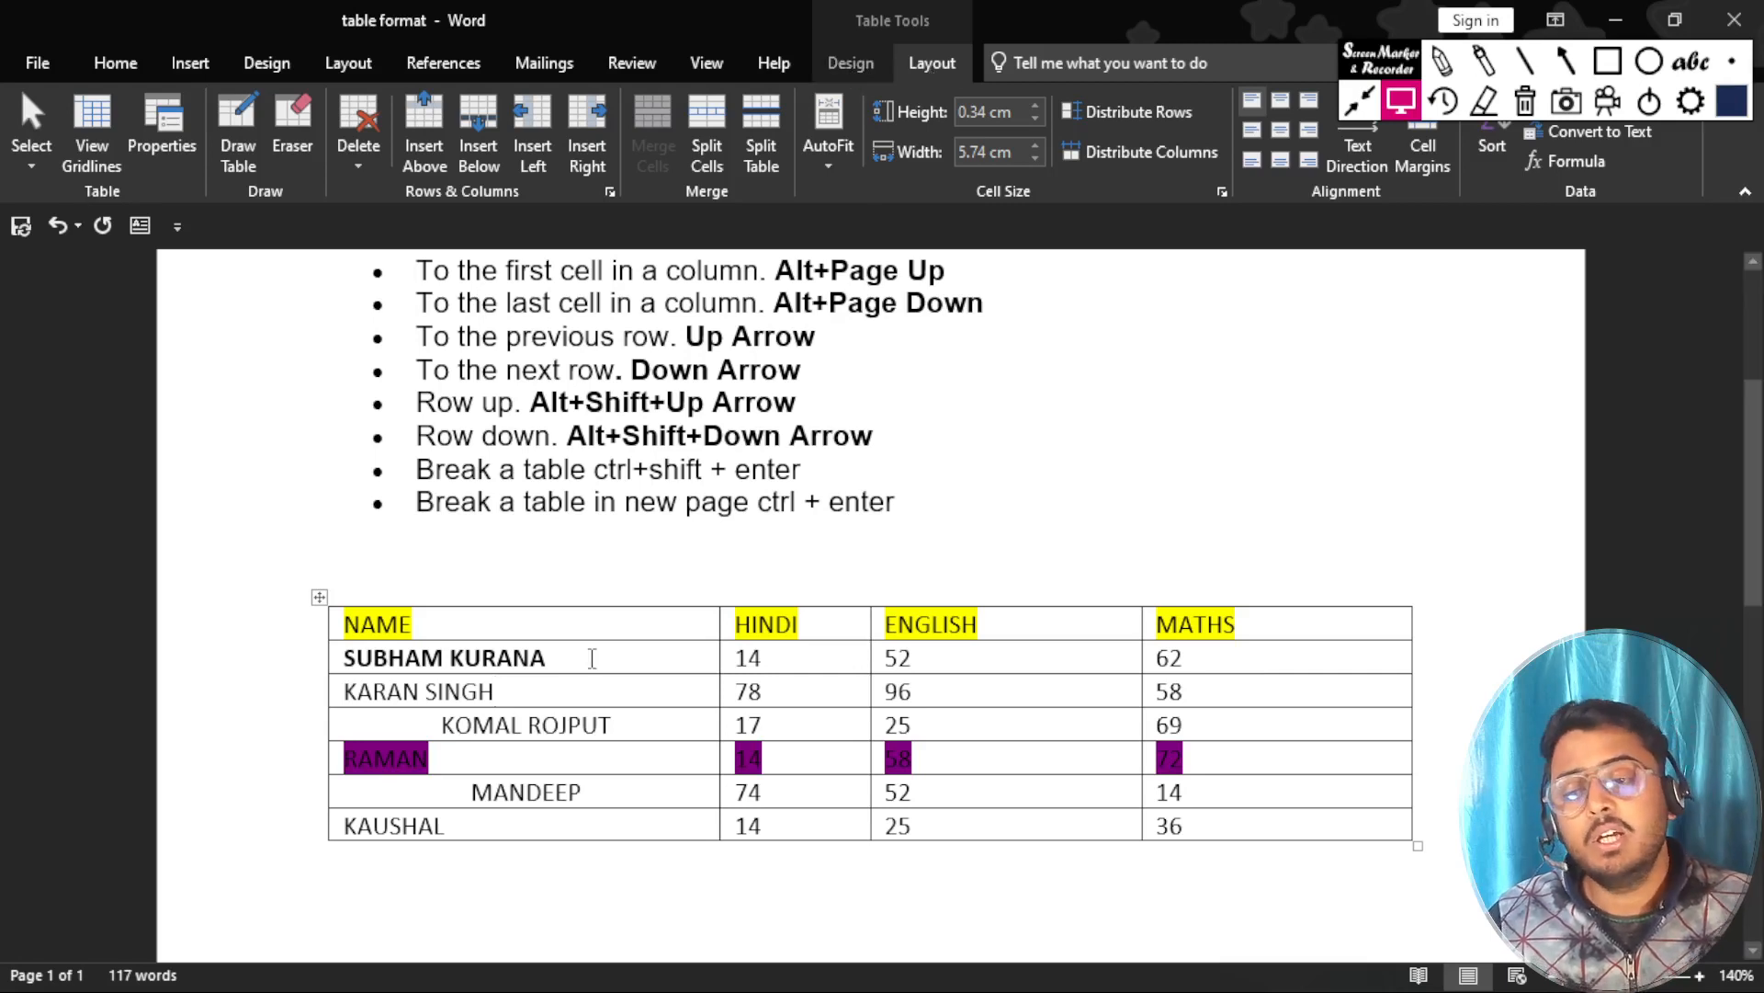
scroll(592, 658, "down", 3)
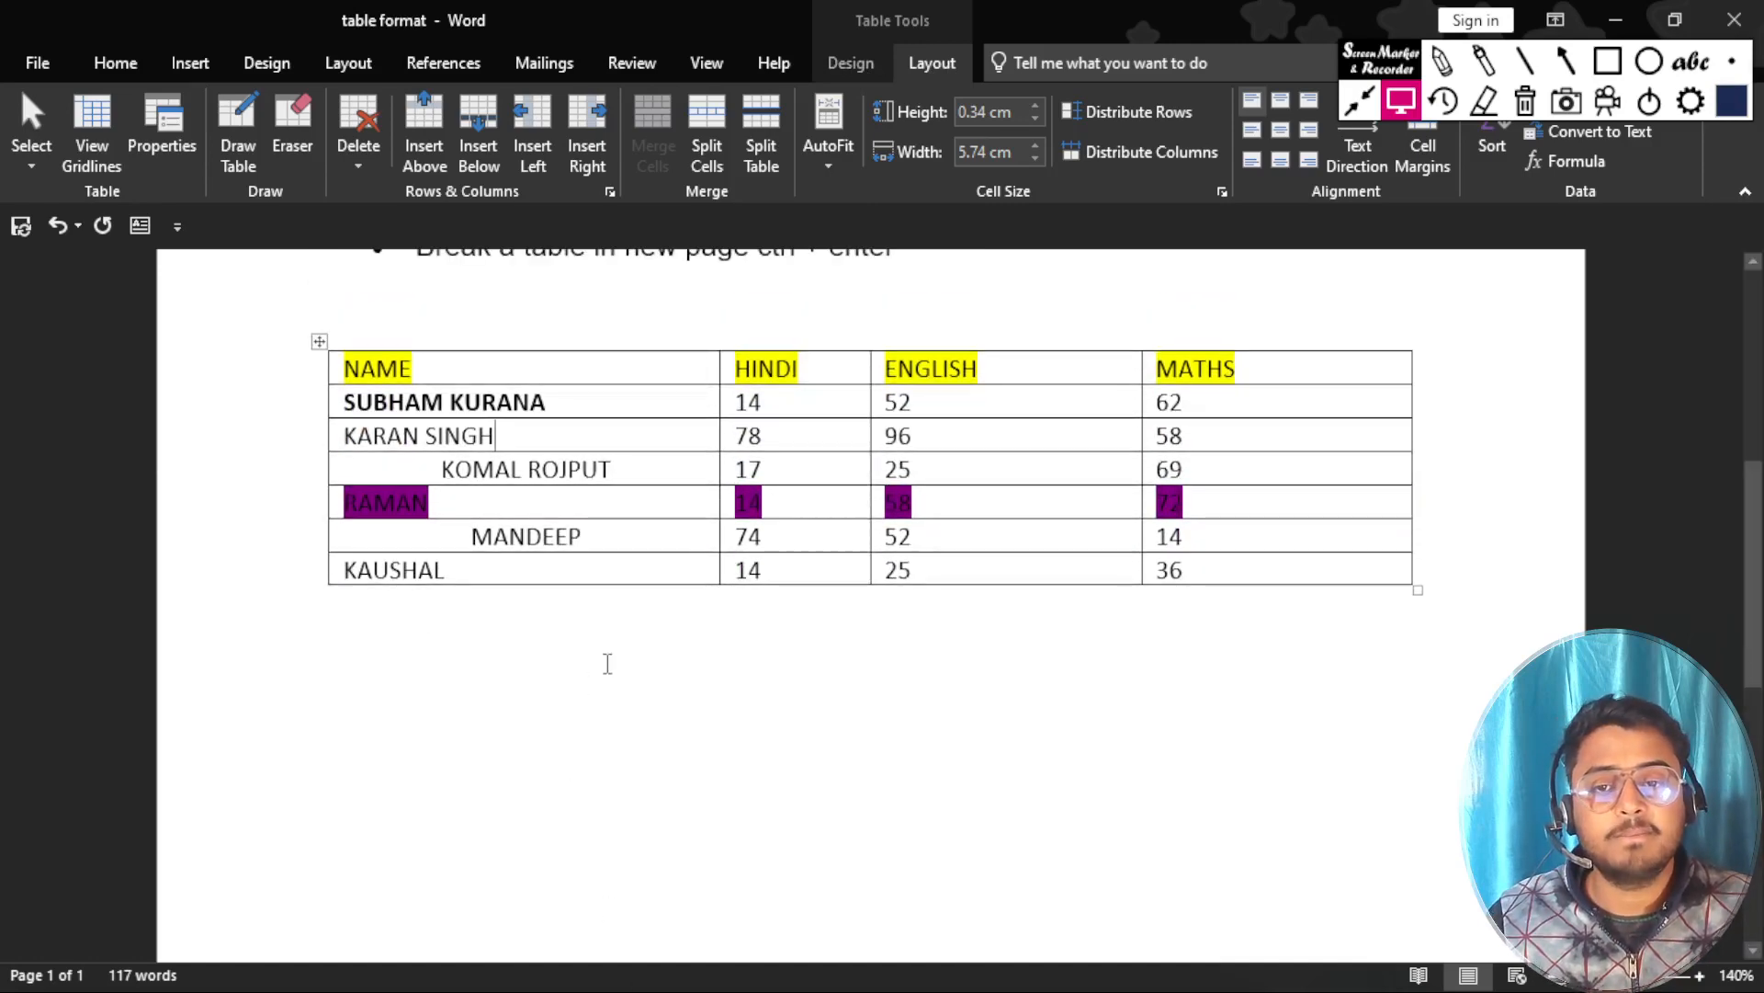
key("alt+Tab")
key("alt+Tab")
key("alt+Tab")
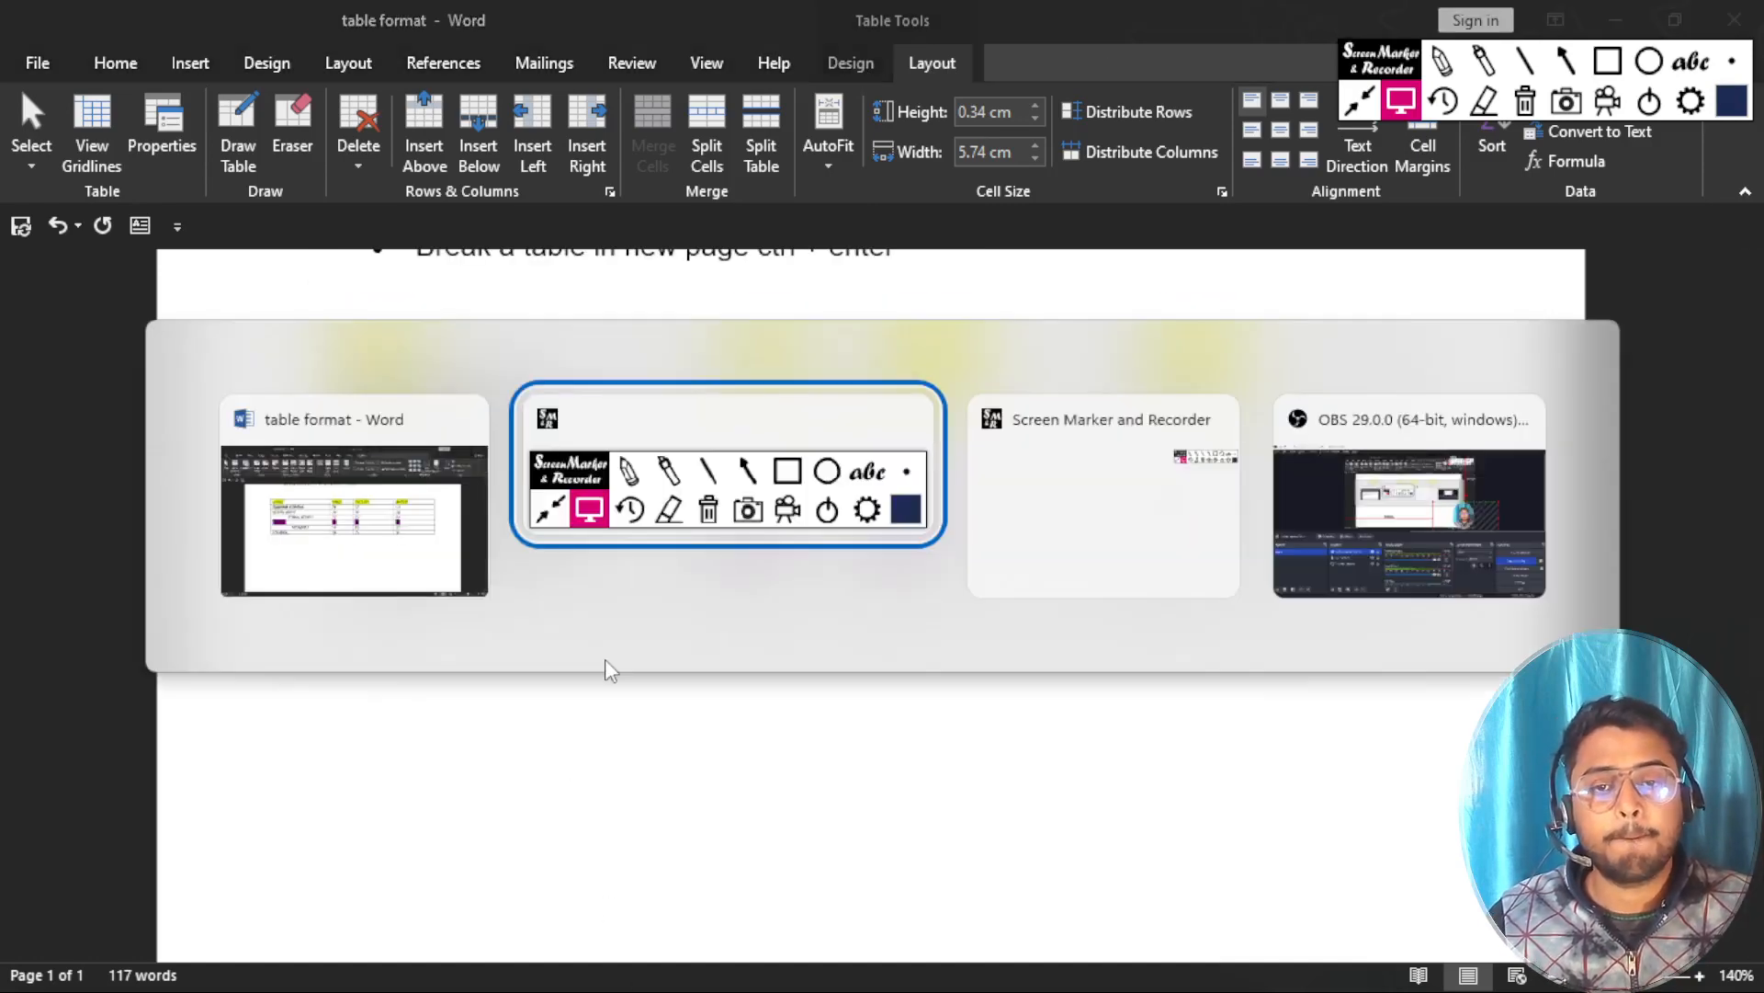